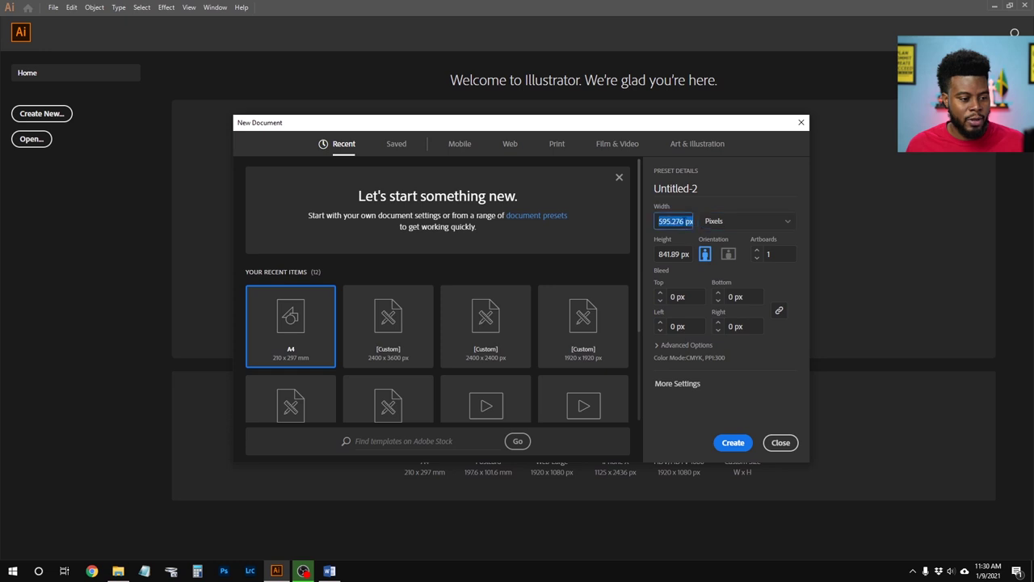
Set the new document's width and height to 1920 px each
{"action": "type", "text": "19"}
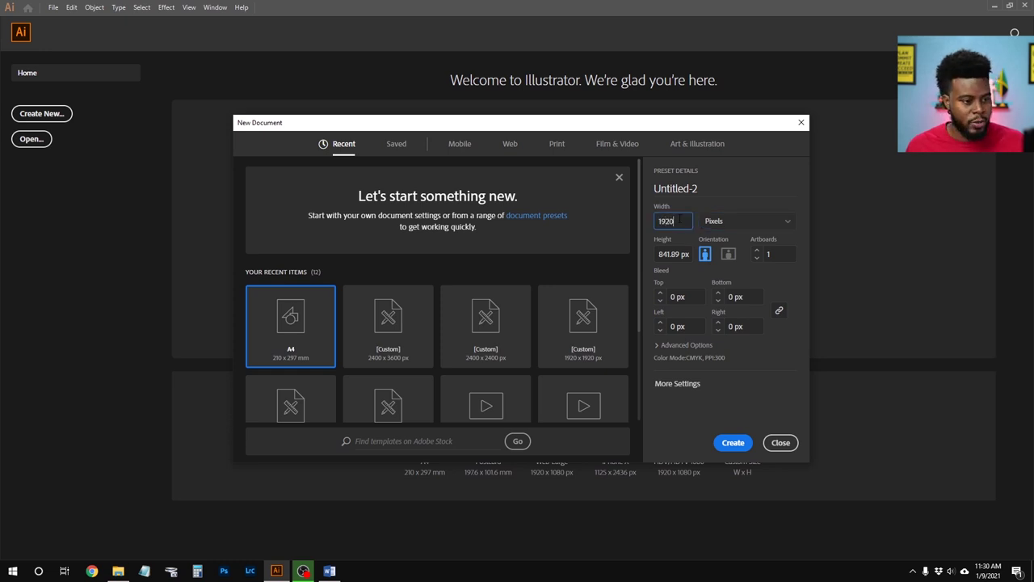
{"action": "type", "text": "20"}
{"action": "left_click", "coordinate": [672, 254]}
{"action": "type", "text": "19"}
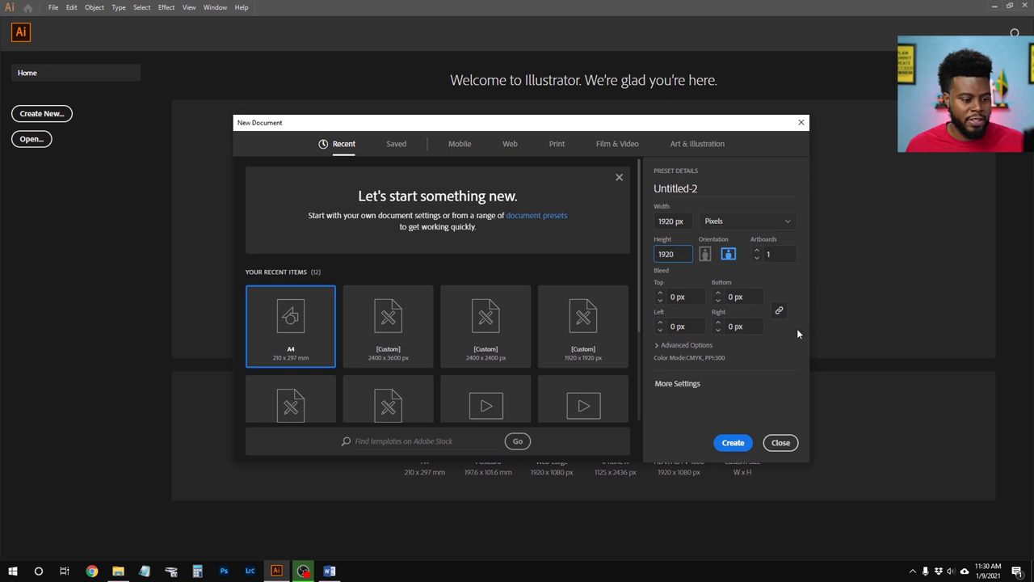
Set the colour mode to RGB Color, keep raster effects at High (300 ppi), and create the document
{"action": "left_click", "coordinate": [687, 345]}
{"action": "left_click", "coordinate": [747, 325]}
{"action": "left_click", "coordinate": [744, 340]}
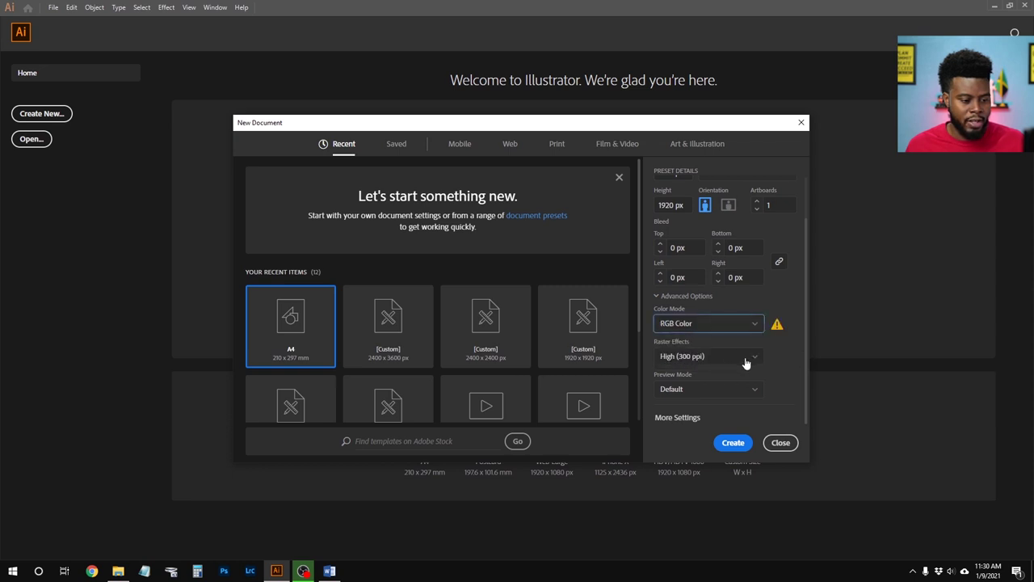
{"action": "left_click", "coordinate": [749, 356]}
{"action": "left_click", "coordinate": [751, 356]}
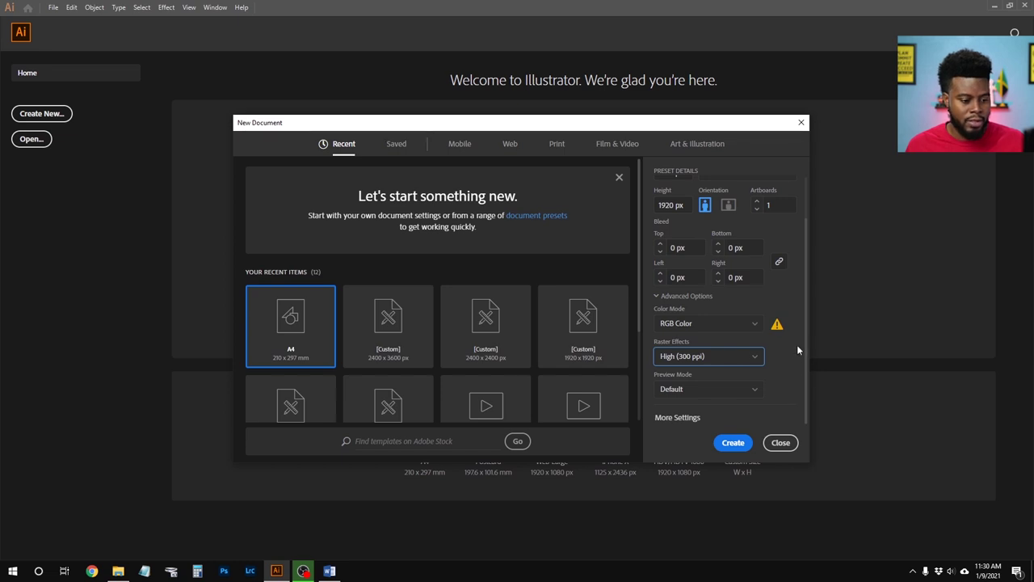
{"action": "left_click", "coordinate": [730, 444]}
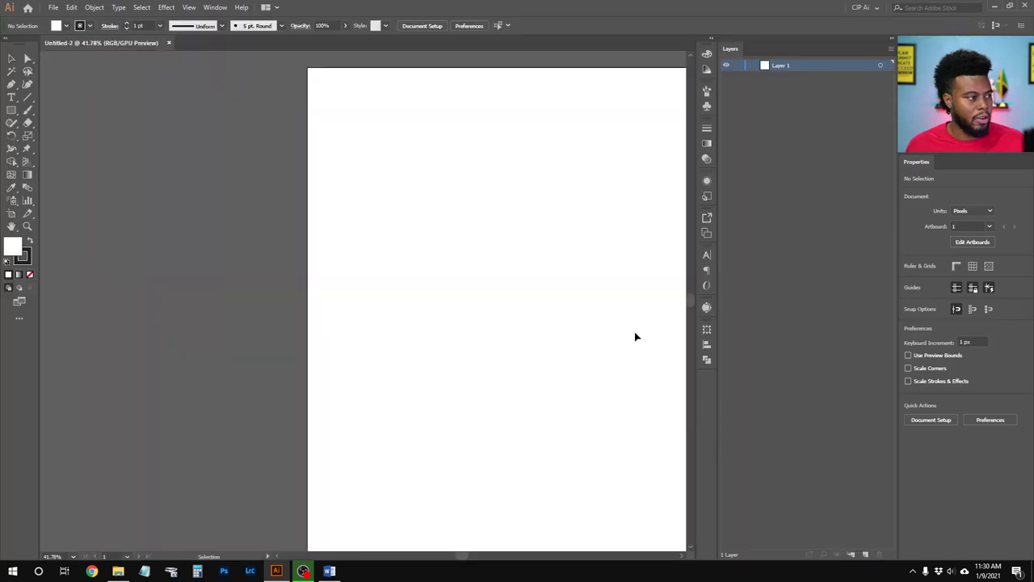
Show the rulers around the square artboard
{"action": "scroll", "coordinate": [508, 277], "scroll_direction": "right", "scroll_amount": 4}
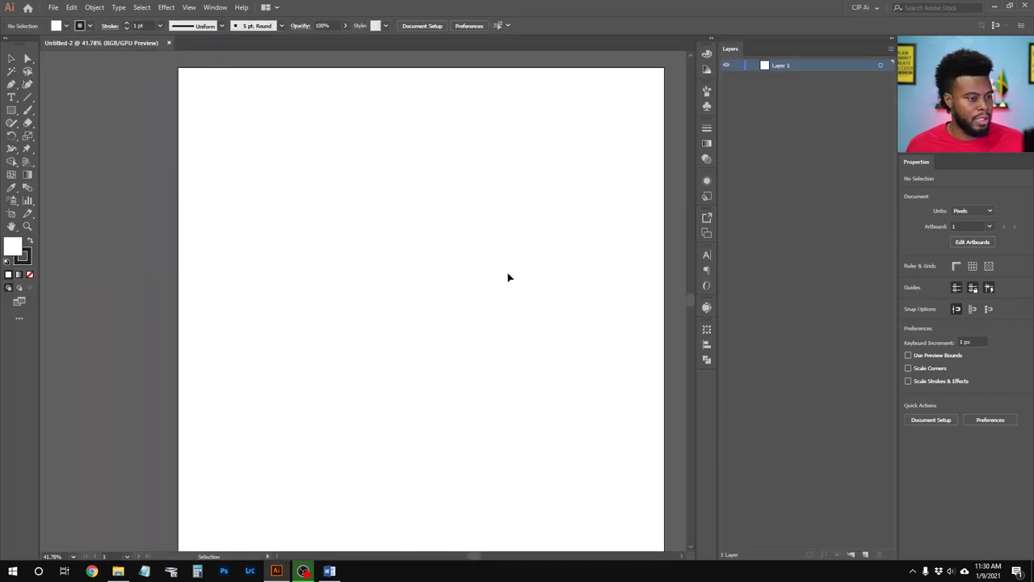
{"action": "scroll", "coordinate": [508, 277], "scroll_direction": "down", "scroll_amount": 1}
{"action": "scroll", "coordinate": [508, 277], "scroll_direction": "down", "scroll_amount": 1}
{"action": "scroll", "coordinate": [508, 277], "scroll_direction": "right", "scroll_amount": 3}
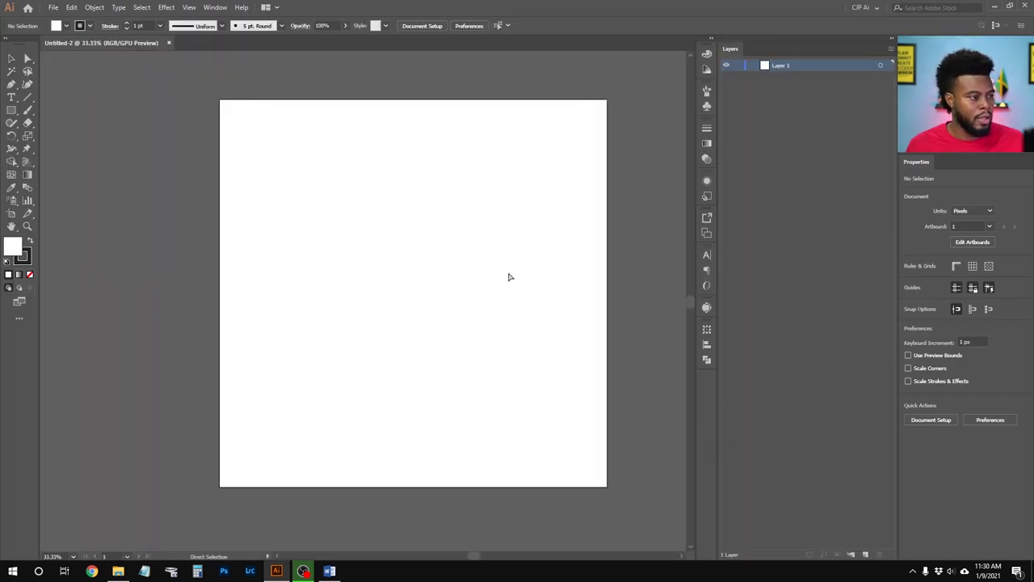
{"action": "scroll", "coordinate": [510, 273], "scroll_direction": "up", "scroll_amount": 1}
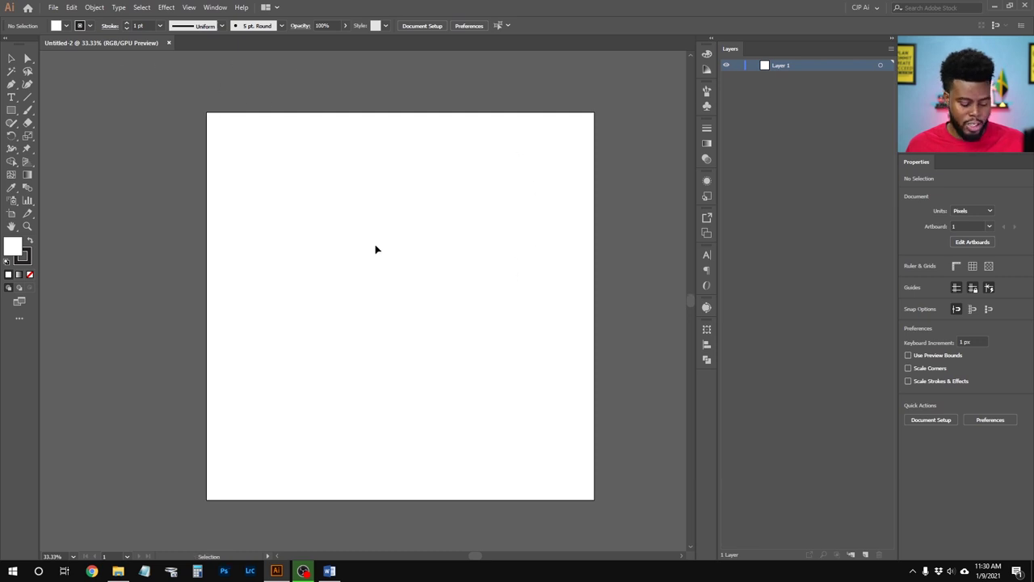
{"action": "key", "text": "ctrl+r"}
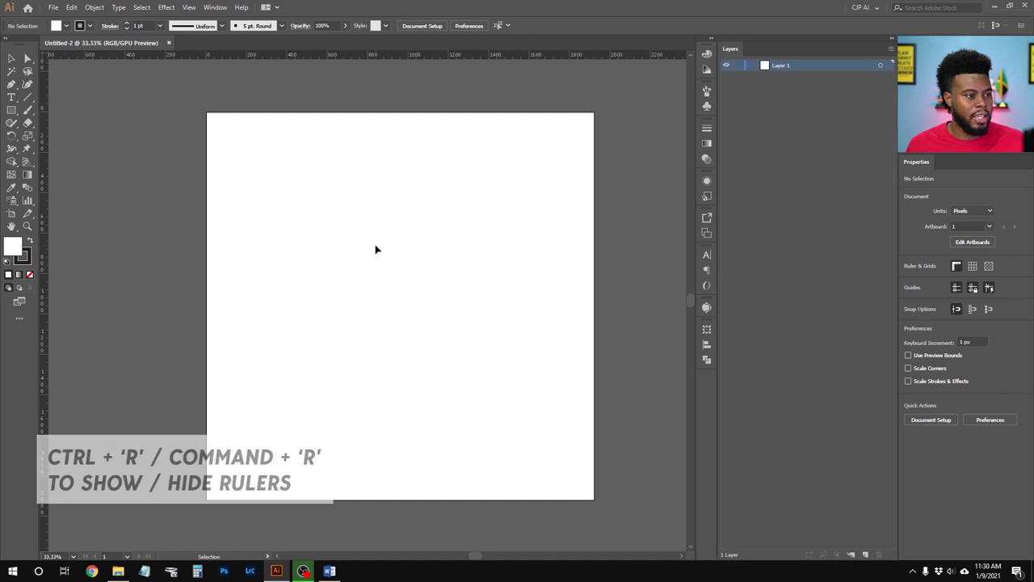
Duplicate the artboard flush against its own right edge with the Artboard tool, placing the copy at X 2880 px, Y 960 px
{"action": "scroll", "coordinate": [379, 234], "scroll_direction": "down", "scroll_amount": 1}
{"action": "scroll", "coordinate": [381, 237], "scroll_direction": "right", "scroll_amount": 3}
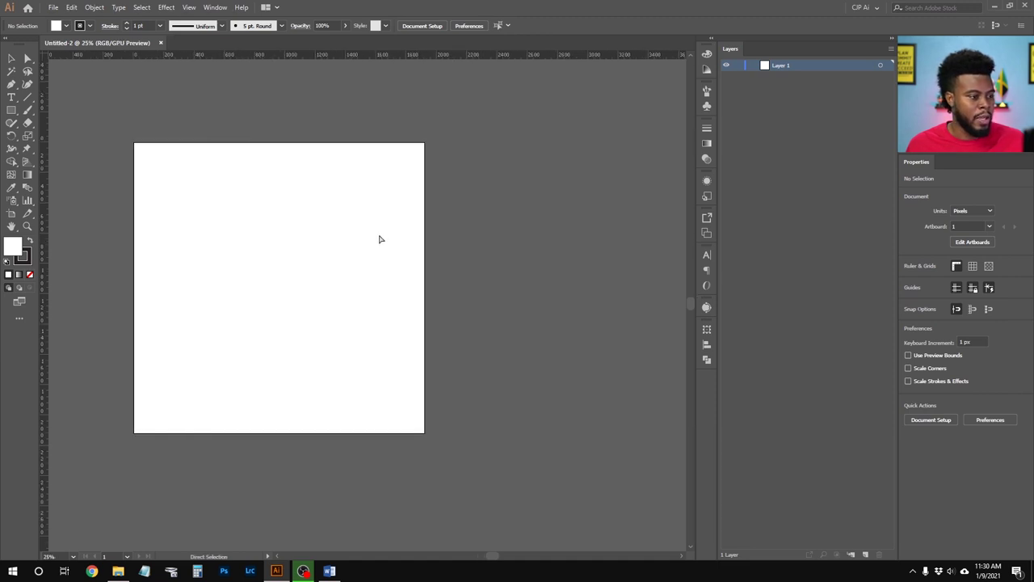
{"action": "scroll", "coordinate": [379, 238], "scroll_direction": "down", "scroll_amount": 1}
{"action": "scroll", "coordinate": [380, 240], "scroll_direction": "right", "scroll_amount": 1}
{"action": "scroll", "coordinate": [379, 239], "scroll_direction": "right", "scroll_amount": 1}
{"action": "scroll", "coordinate": [369, 249], "scroll_direction": "up", "scroll_amount": 1}
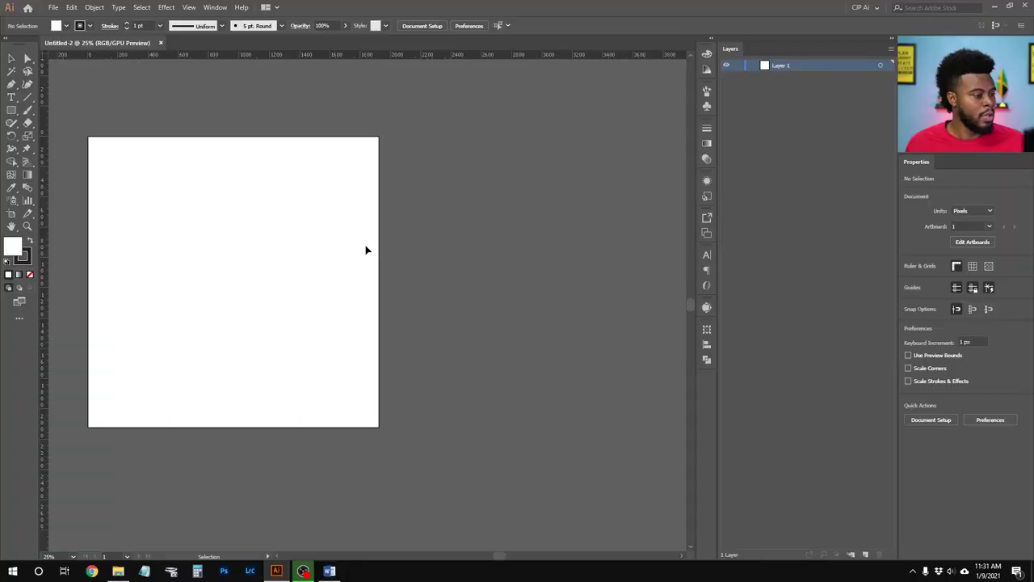
{"action": "scroll", "coordinate": [365, 249], "scroll_direction": "down", "scroll_amount": 1, "text": "alt"}
{"action": "scroll", "coordinate": [365, 246], "scroll_direction": "right", "scroll_amount": 3}
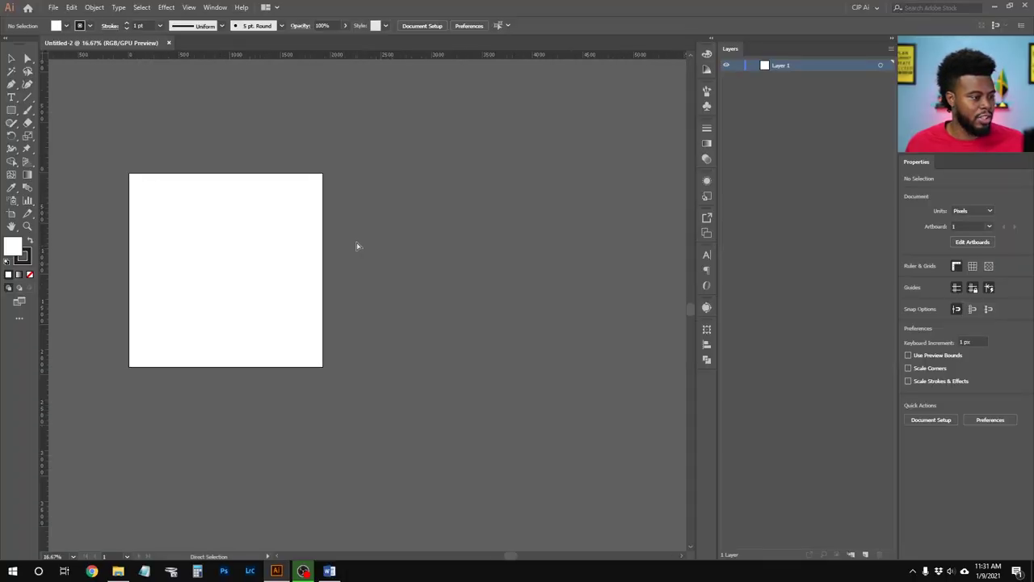
{"action": "key", "text": "shift+o"}
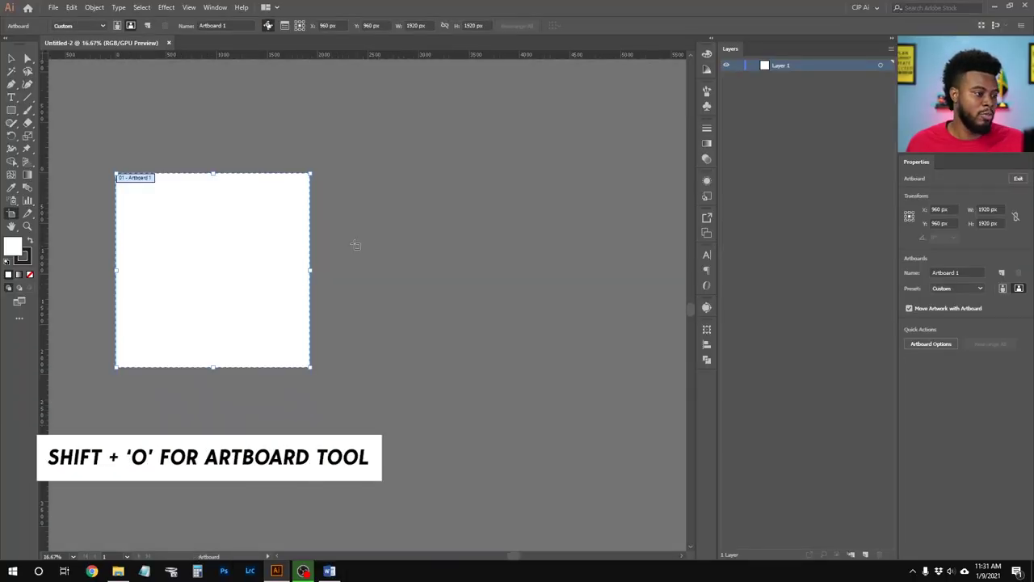
{"action": "scroll", "coordinate": [295, 232], "scroll_direction": "up", "scroll_amount": 1}
{"action": "scroll", "coordinate": [295, 232], "scroll_direction": "down", "scroll_amount": 1}
{"action": "scroll", "coordinate": [295, 234], "scroll_direction": "up", "scroll_amount": 1}
{"action": "scroll", "coordinate": [296, 236], "scroll_direction": "left", "scroll_amount": 2}
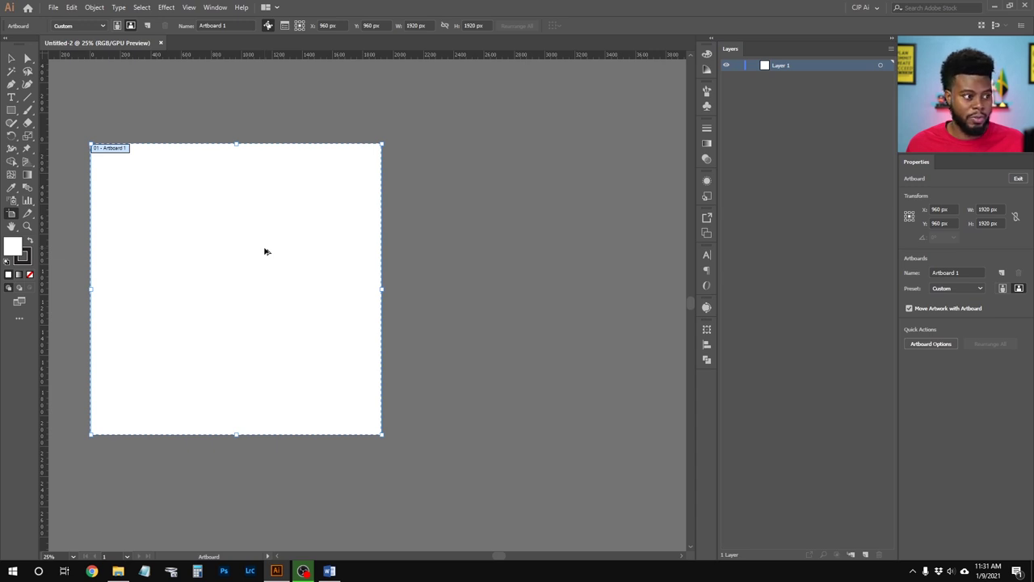
{"action": "left_click_drag", "start_coordinate": [265, 252], "coordinate": [557, 252]}
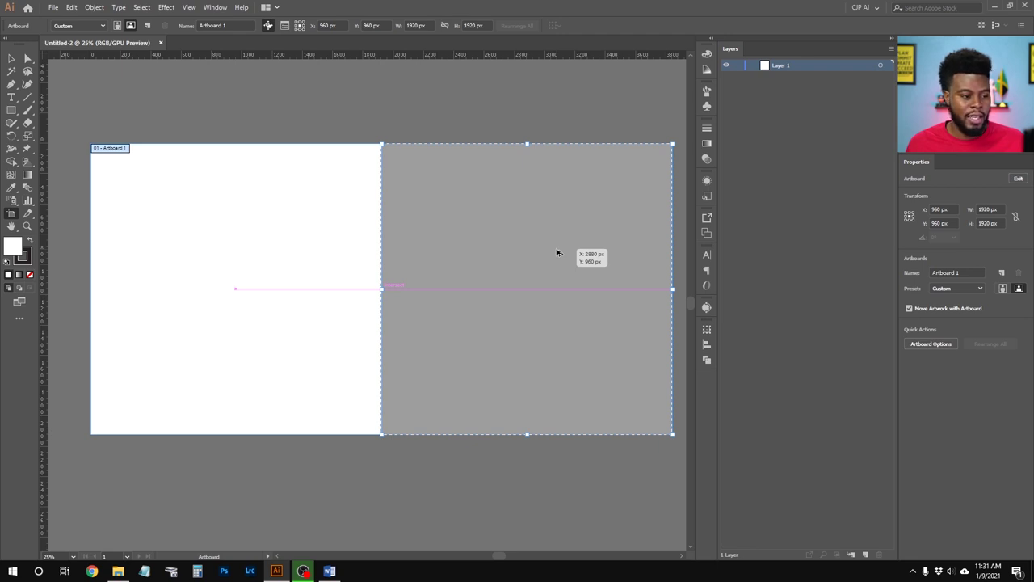
{"action": "left_click_drag", "start_coordinate": [557, 253], "coordinate": [556, 248]}
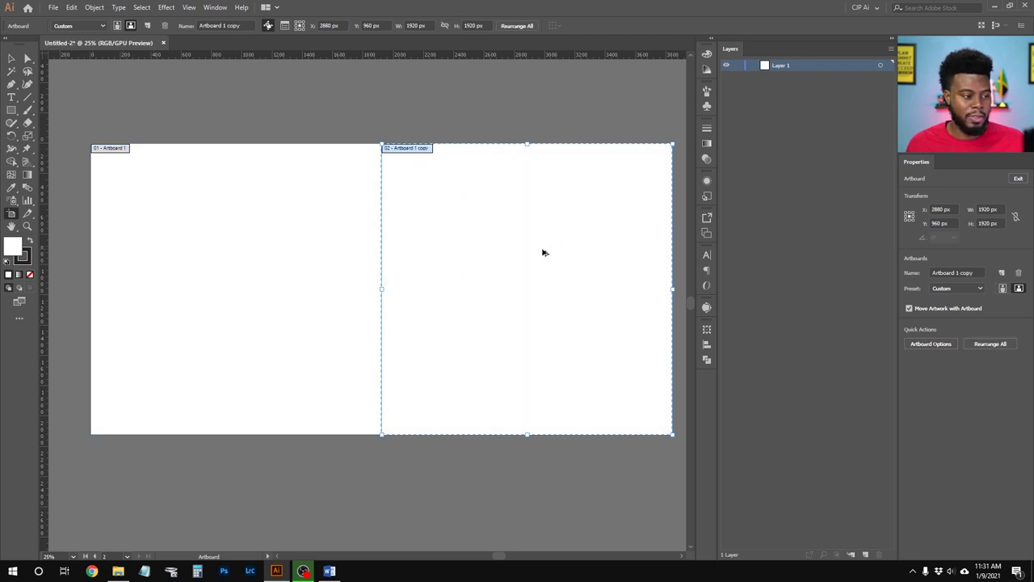
Duplicate the second artboard flush against its right edge, placing the third artboard at X 4800 px, Y 960 px
{"action": "scroll", "coordinate": [543, 253], "scroll_direction": "down", "scroll_amount": 1}
{"action": "scroll", "coordinate": [533, 251], "scroll_direction": "right", "scroll_amount": 2}
{"action": "scroll", "coordinate": [480, 238], "scroll_direction": "up", "scroll_amount": 1}
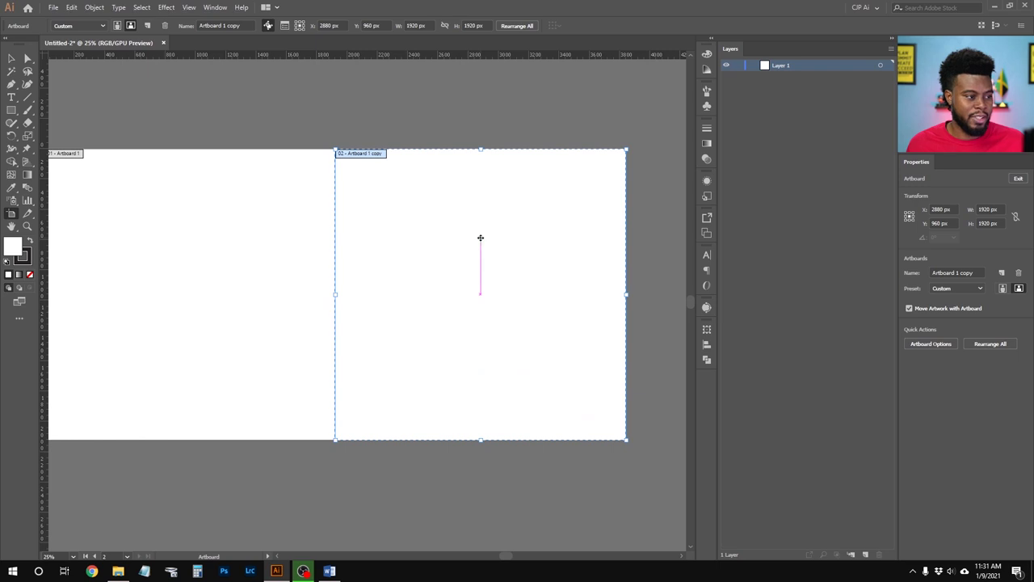
{"action": "scroll", "coordinate": [481, 241], "scroll_direction": "left", "scroll_amount": 3}
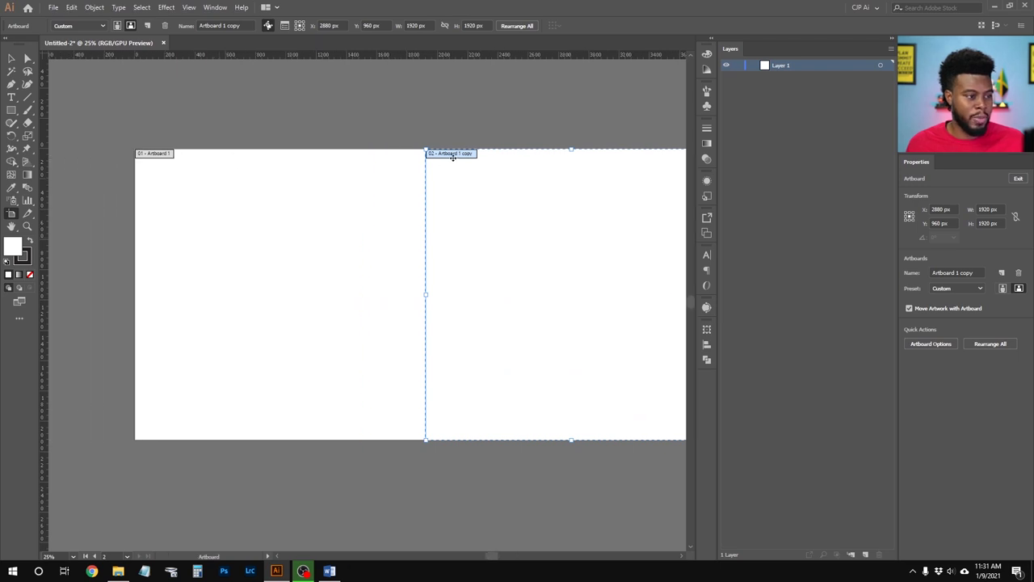
{"action": "scroll", "coordinate": [467, 191], "scroll_direction": "down", "scroll_amount": 1}
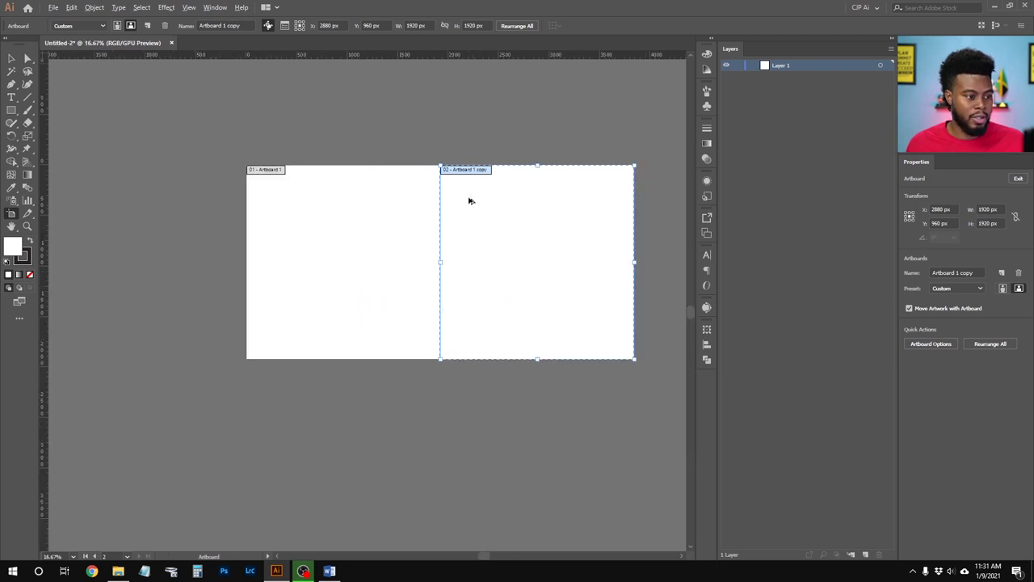
{"action": "scroll", "coordinate": [457, 198], "scroll_direction": "right", "scroll_amount": 3}
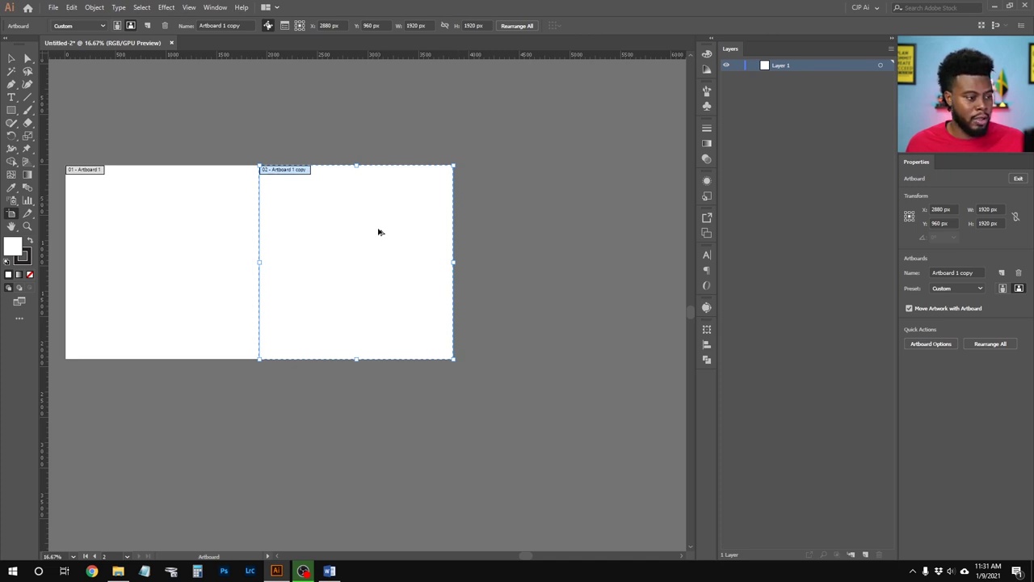
{"action": "left_click_drag", "start_coordinate": [379, 232], "coordinate": [571, 229]}
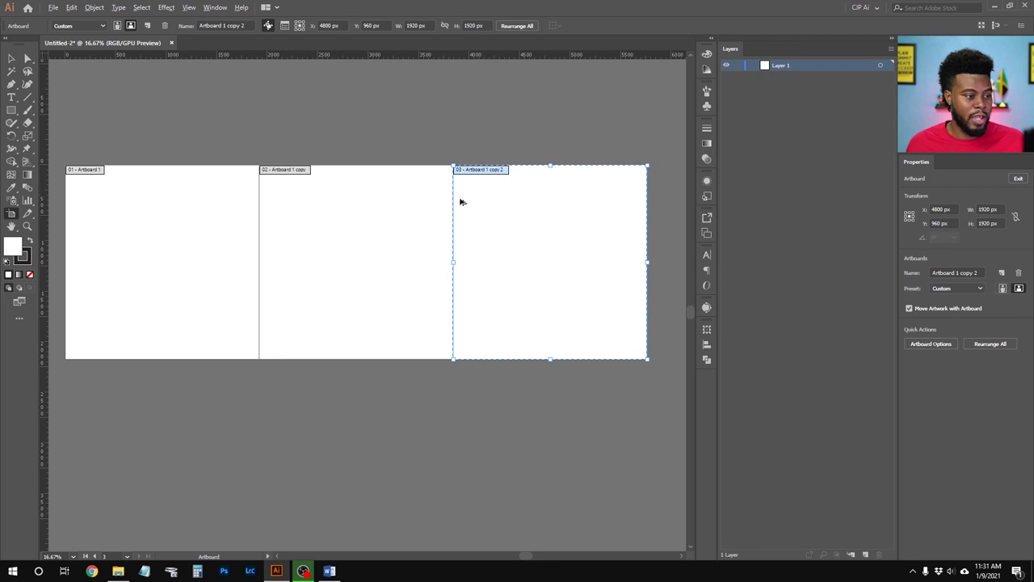
Examine the seam between the second and third artboards up close, and check each artboard in the row
{"action": "key", "text": "ctrl+1"}
{"action": "scroll", "coordinate": [448, 210], "scroll_direction": "up", "scroll_amount": 2, "text": "alt"}
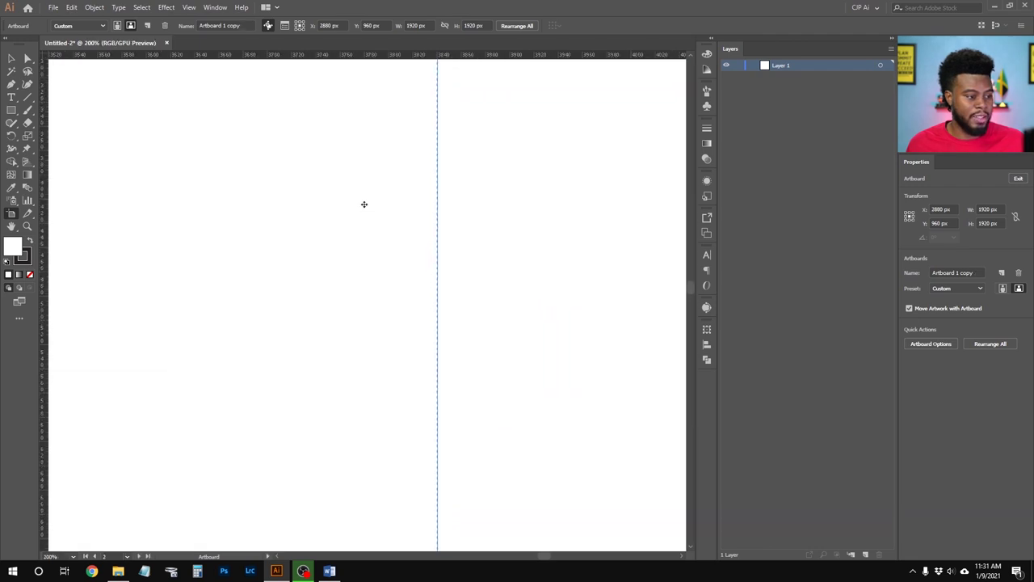
{"action": "key", "text": "v"}
{"action": "scroll", "coordinate": [441, 235], "scroll_direction": "up", "scroll_amount": 1, "text": "alt"}
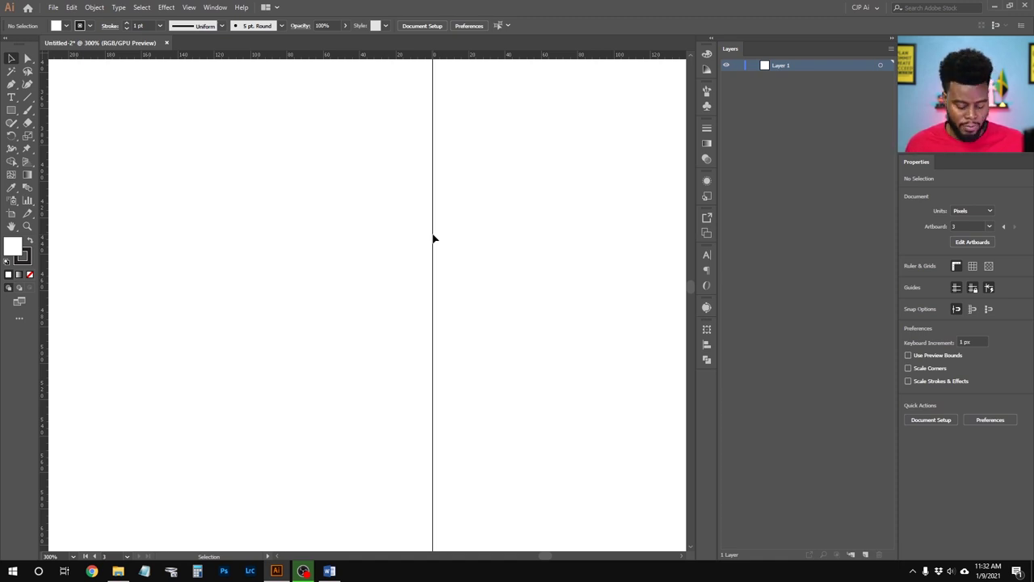
{"action": "scroll", "coordinate": [424, 203], "scroll_direction": "down", "scroll_amount": 8, "text": "alt"}
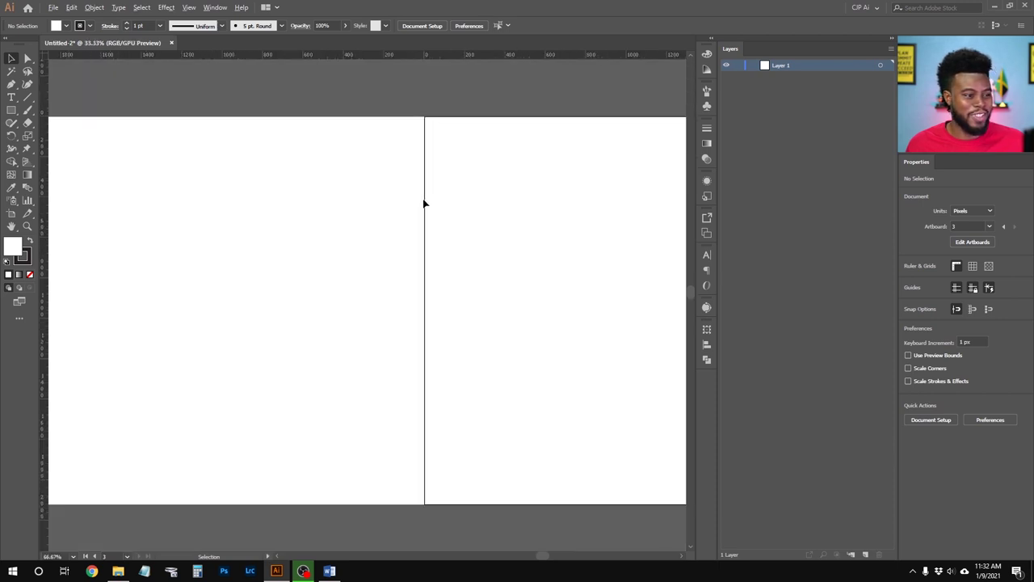
{"action": "scroll", "coordinate": [424, 203], "scroll_direction": "left", "scroll_amount": 1}
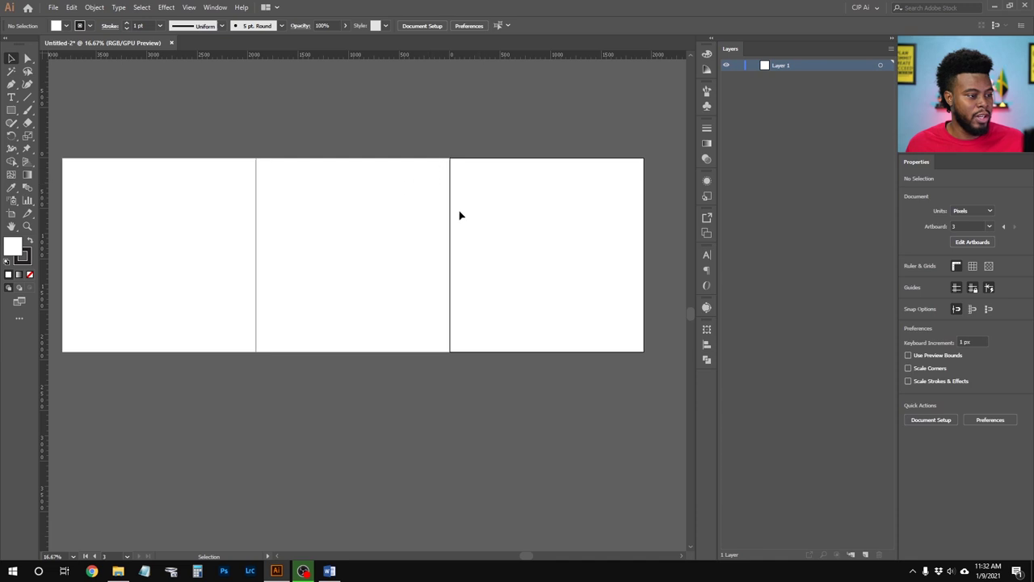
{"action": "left_click", "coordinate": [384, 198]}
{"action": "left_click", "coordinate": [210, 205]}
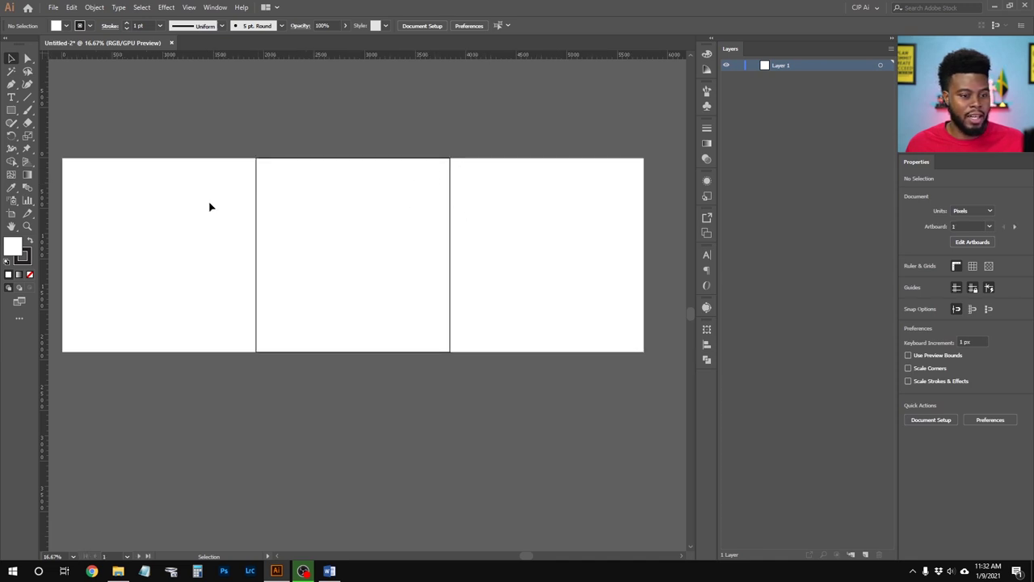
{"action": "left_click", "coordinate": [319, 211]}
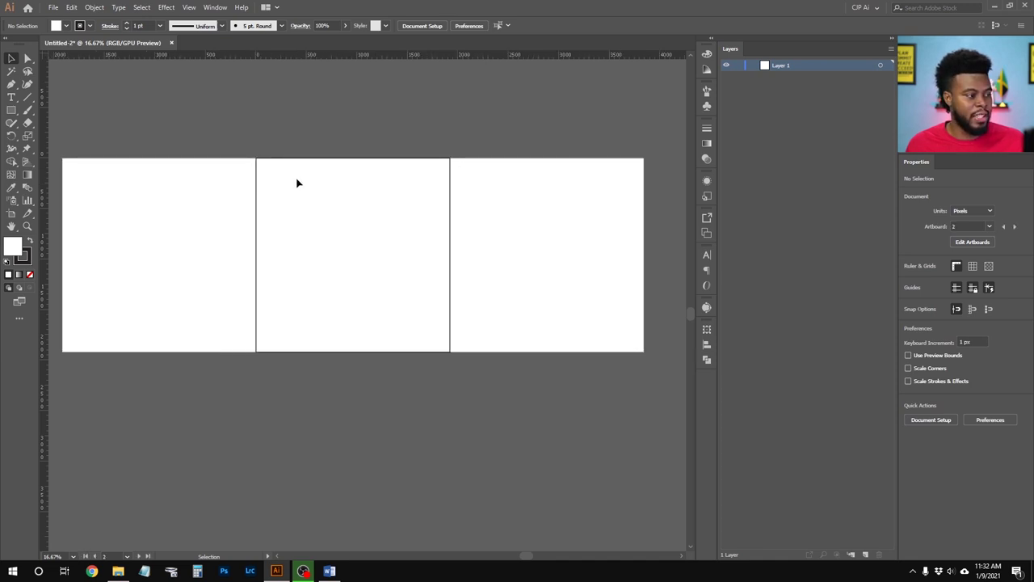
Check the X position of each of the three artboards in turn with the Artboard tool
{"action": "key", "text": "shift+o"}
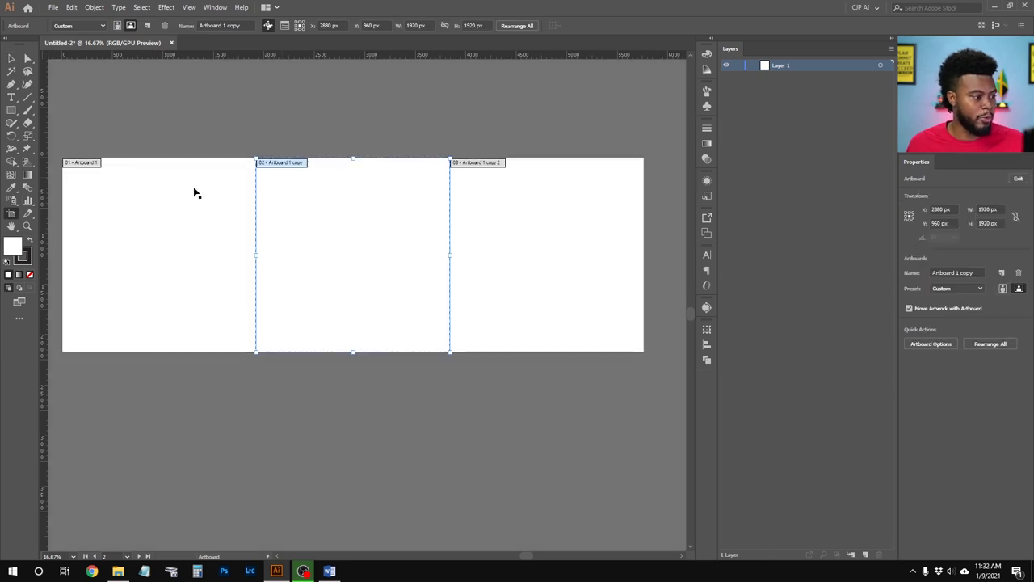
{"action": "left_click", "coordinate": [194, 192]}
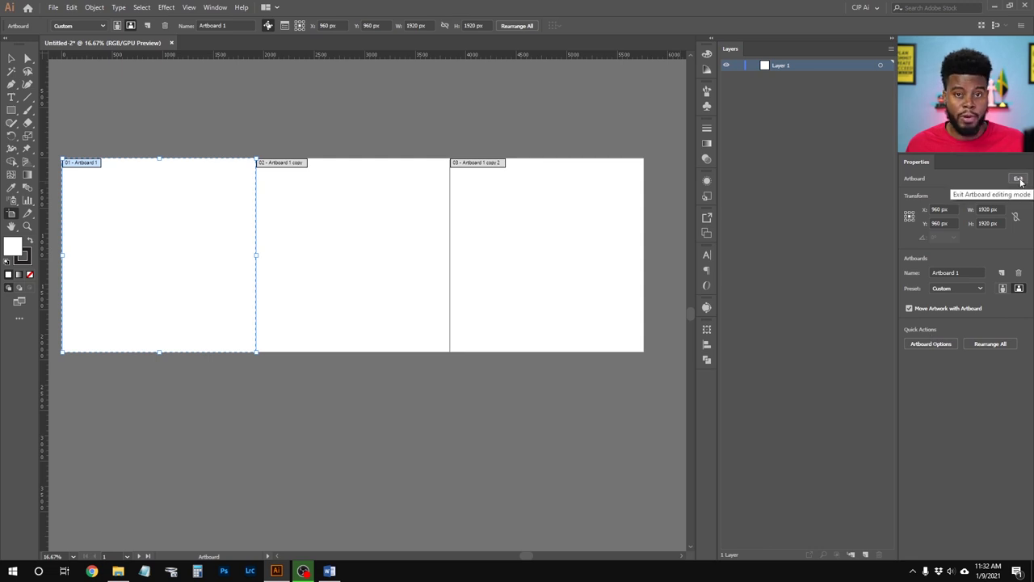
{"action": "left_click", "coordinate": [214, 8]}
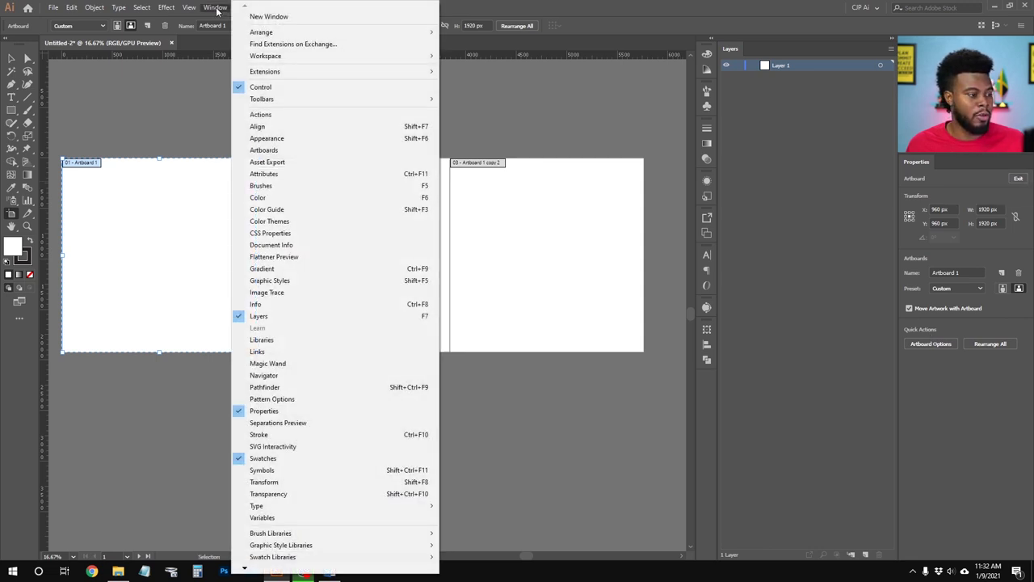
{"action": "left_click", "coordinate": [299, 415]}
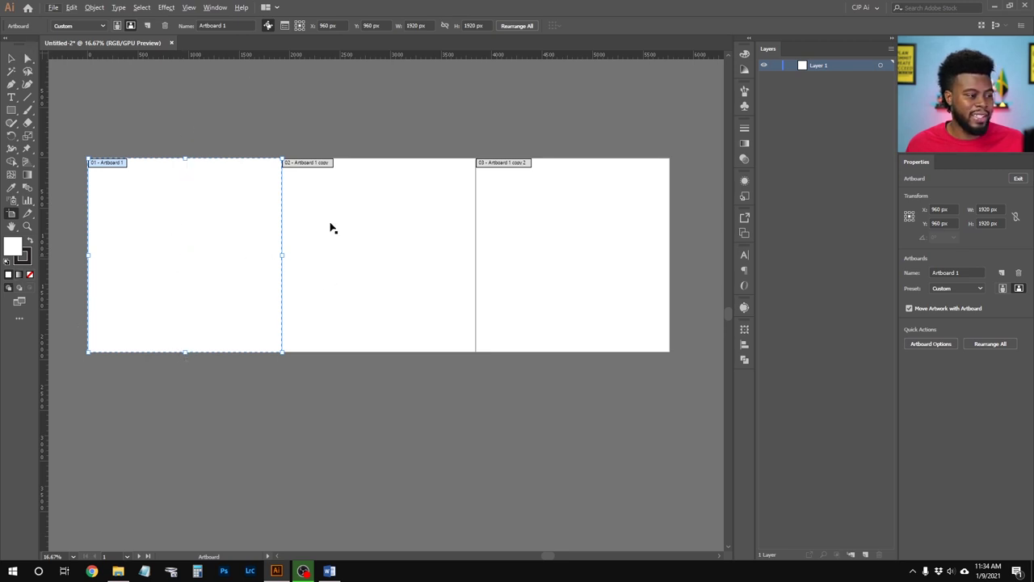
{"action": "left_click", "coordinate": [405, 235]}
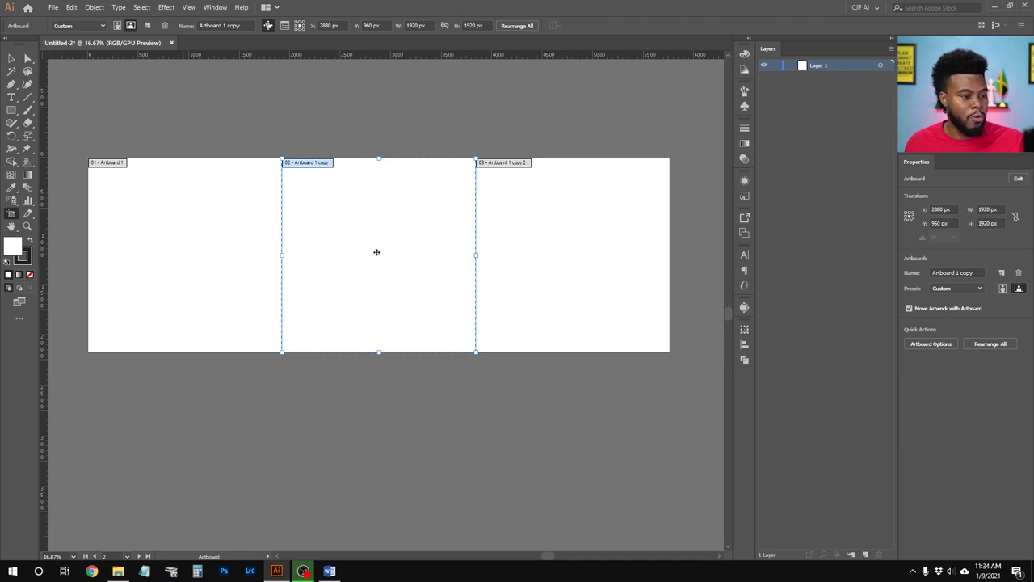
{"action": "left_click", "coordinate": [937, 209]}
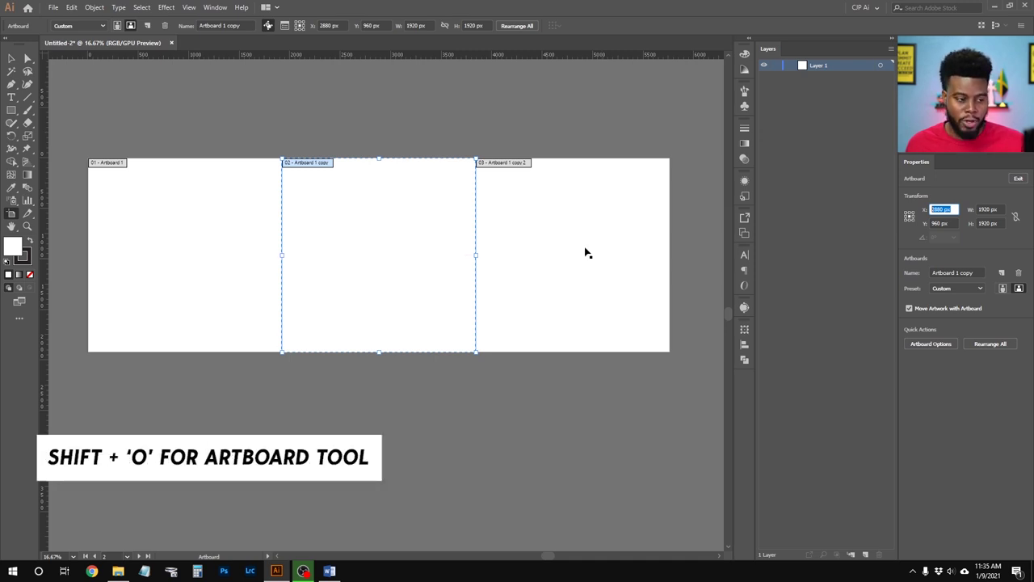
{"action": "left_click", "coordinate": [576, 238]}
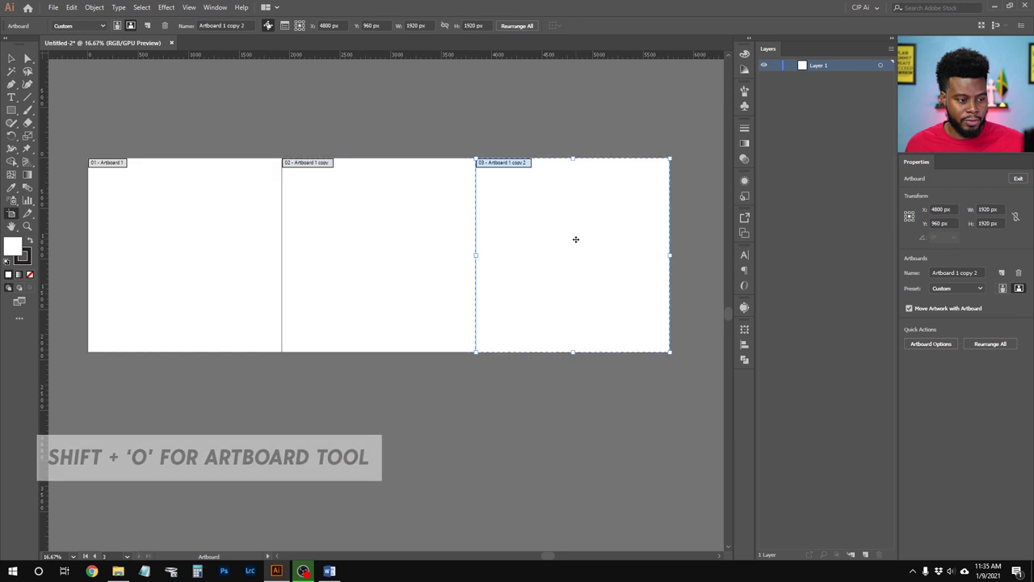
{"action": "left_click", "coordinate": [946, 210]}
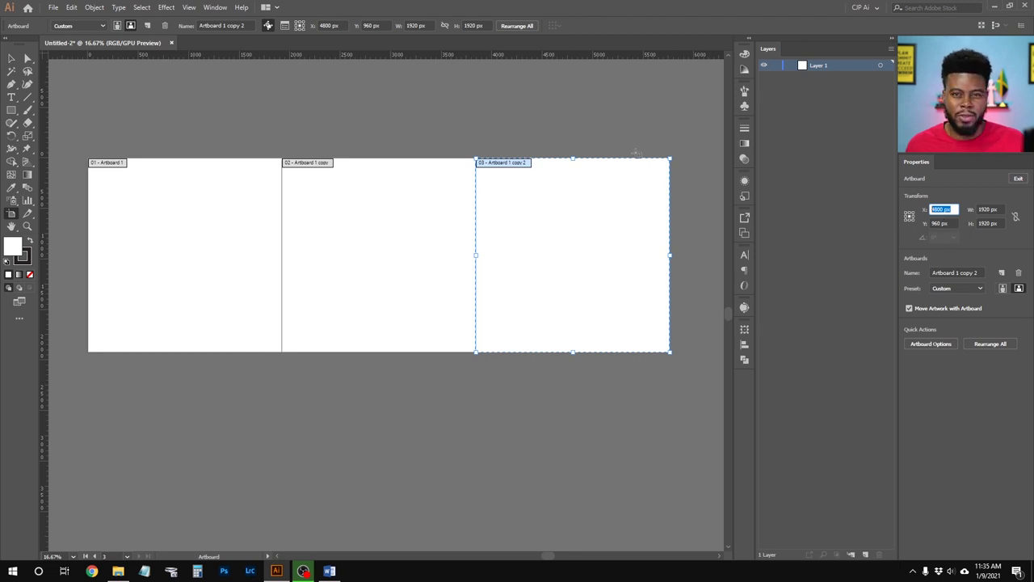
Leave artboard editing and save the document as LSPV Illustrator IG Template in Adobe Illustrator format with the Illustrator CC version
{"action": "left_click_drag", "start_coordinate": [544, 235], "coordinate": [559, 199]}
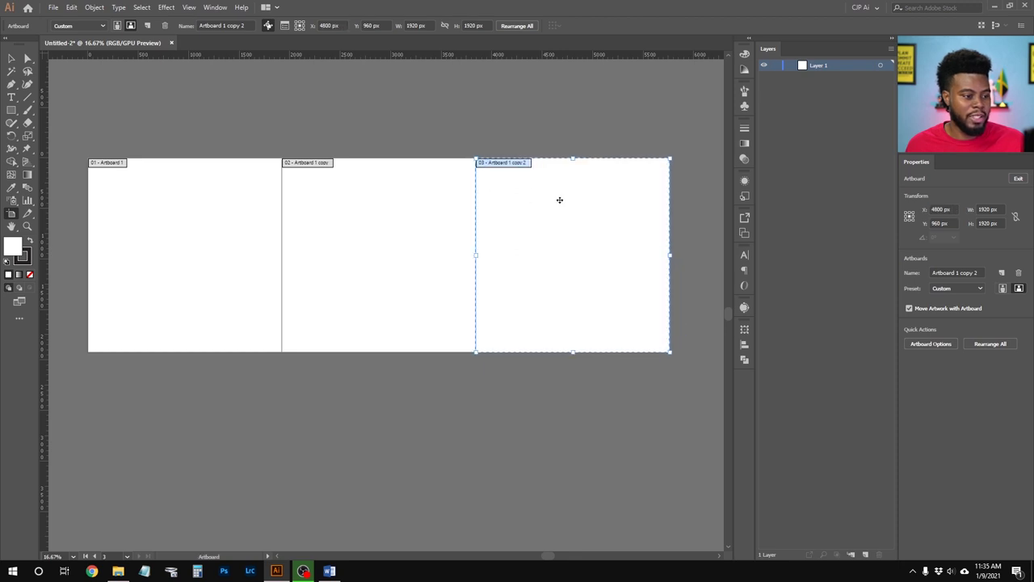
{"action": "key", "text": "Escape"}
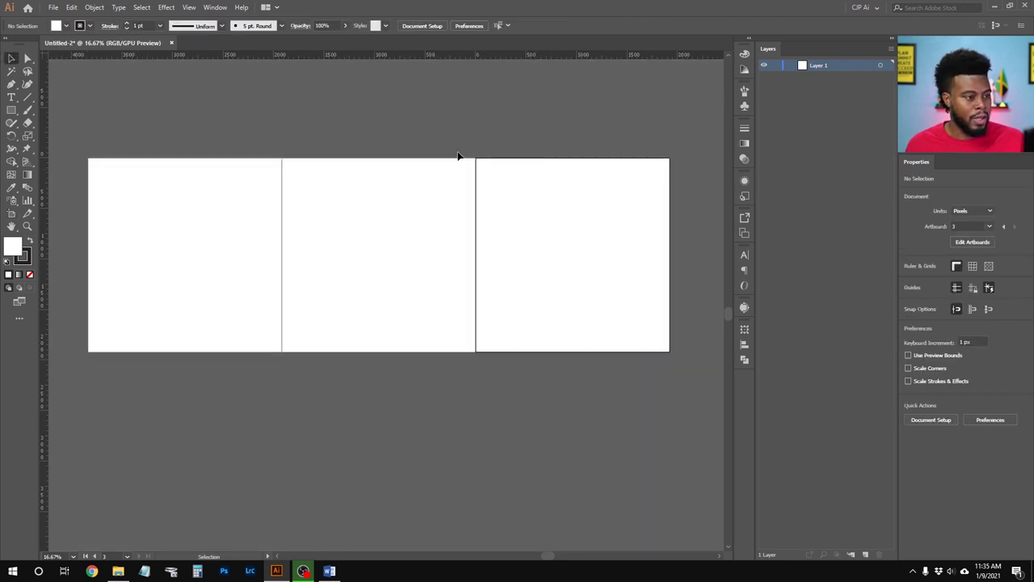
{"action": "key", "text": "a"}
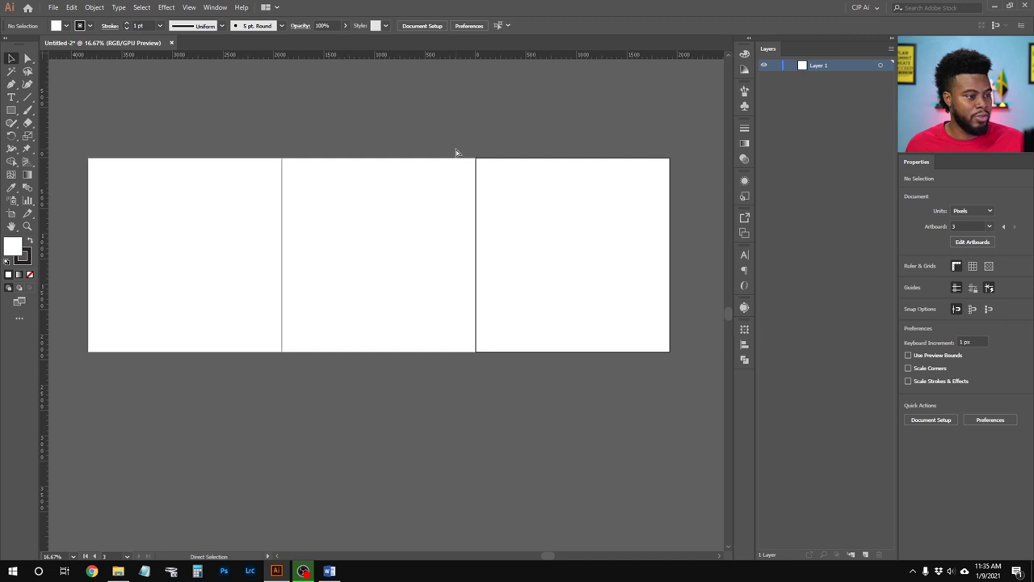
{"action": "key", "text": "ctrl+s"}
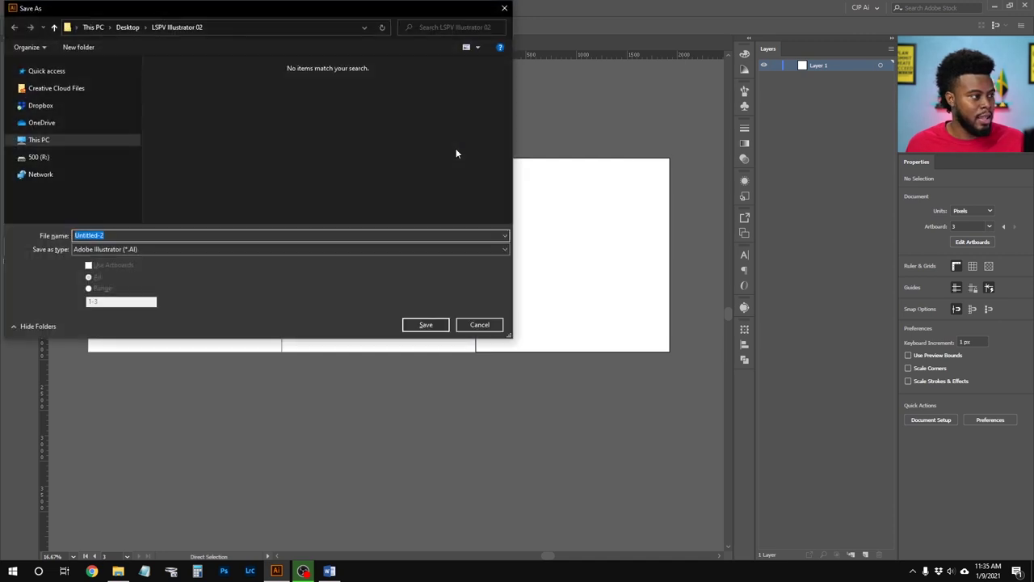
{"action": "type", "text": "LSPV Illustrator IG Template"}
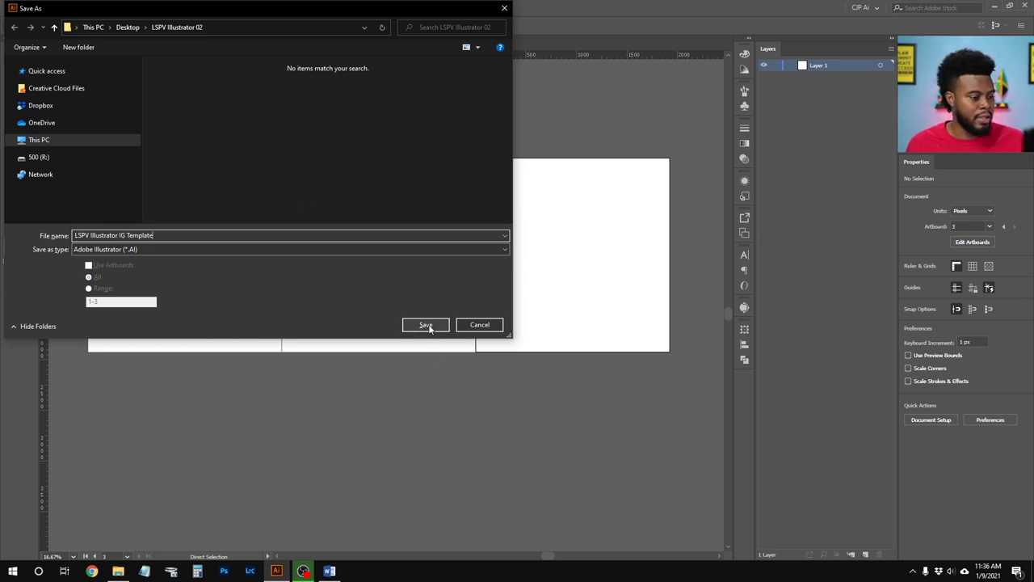
{"action": "left_click", "coordinate": [426, 325]}
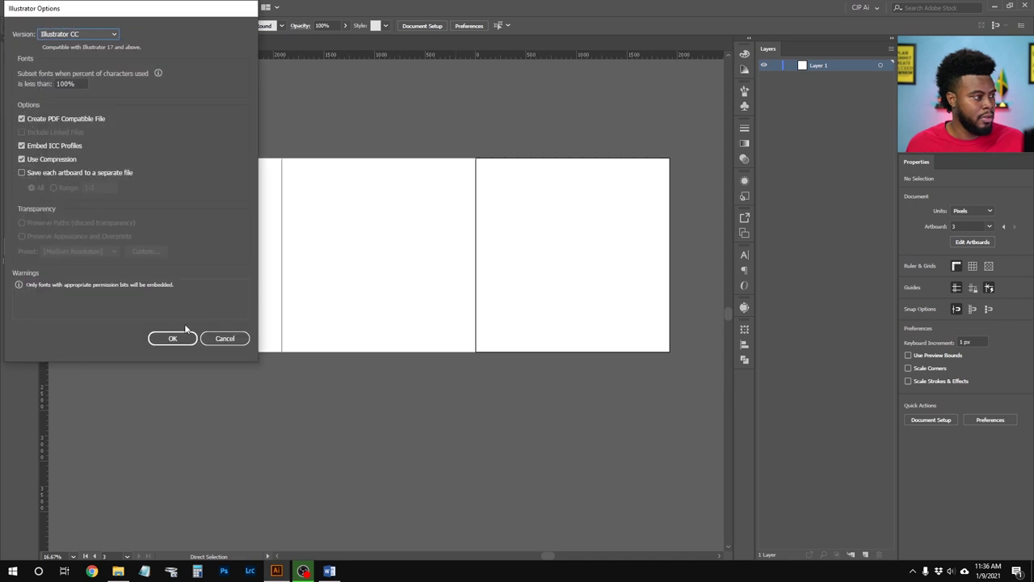
{"action": "left_click", "coordinate": [173, 338]}
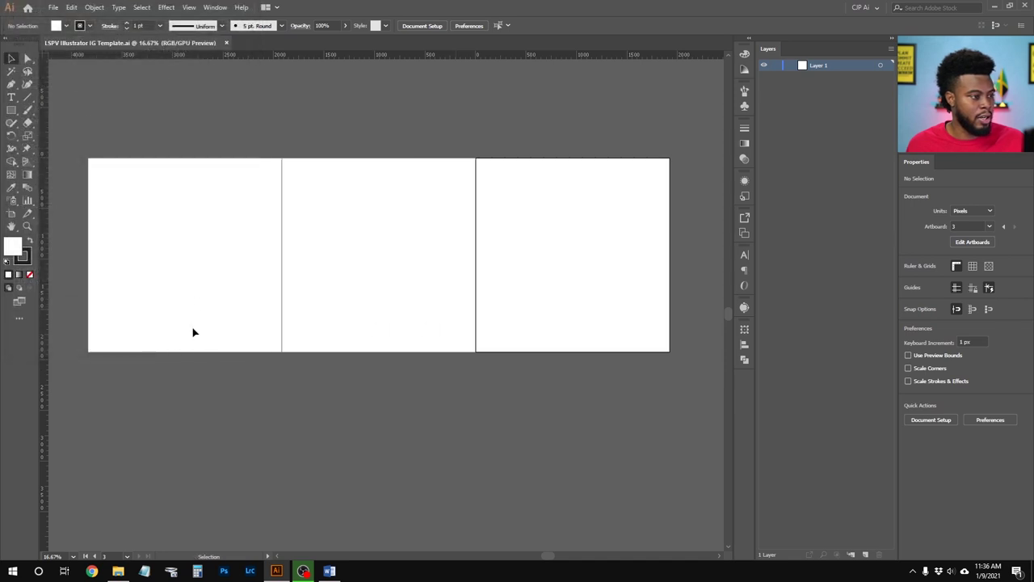
Add a horizontal guide near the first artboard's top edge and set its Y position to 100 px
{"action": "key", "text": "ctrl+equal"}
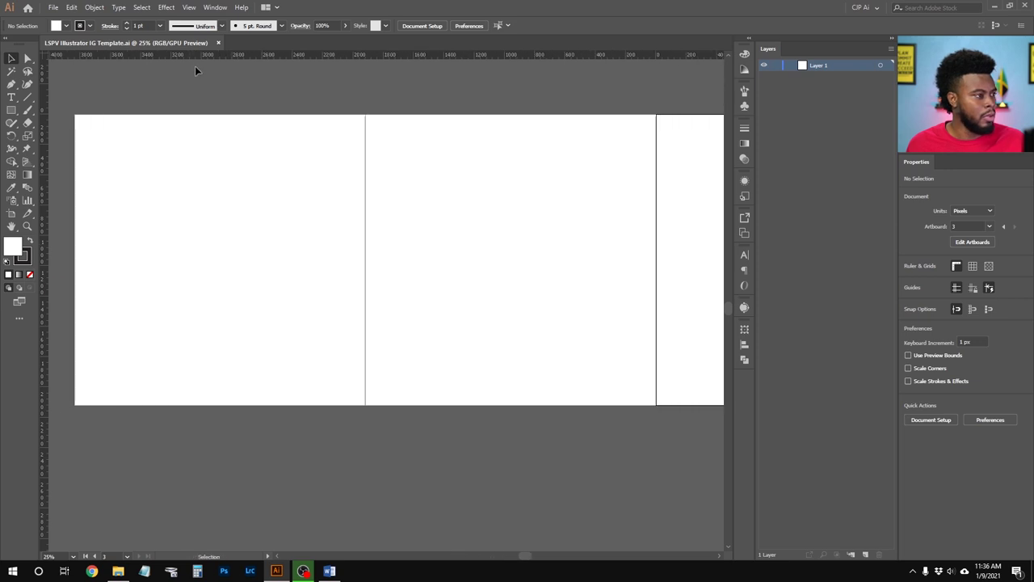
{"action": "left_click_drag", "start_coordinate": [201, 55], "coordinate": [203, 132]}
{"action": "left_click", "coordinate": [270, 155]}
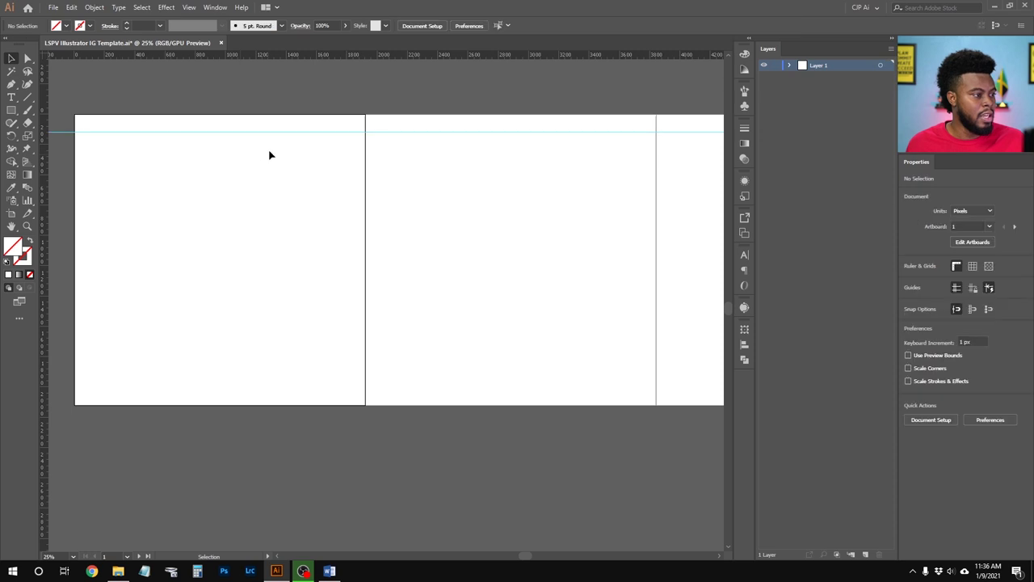
{"action": "left_click", "coordinate": [251, 131]}
{"action": "left_click", "coordinate": [264, 141]}
{"action": "left_click", "coordinate": [264, 133]}
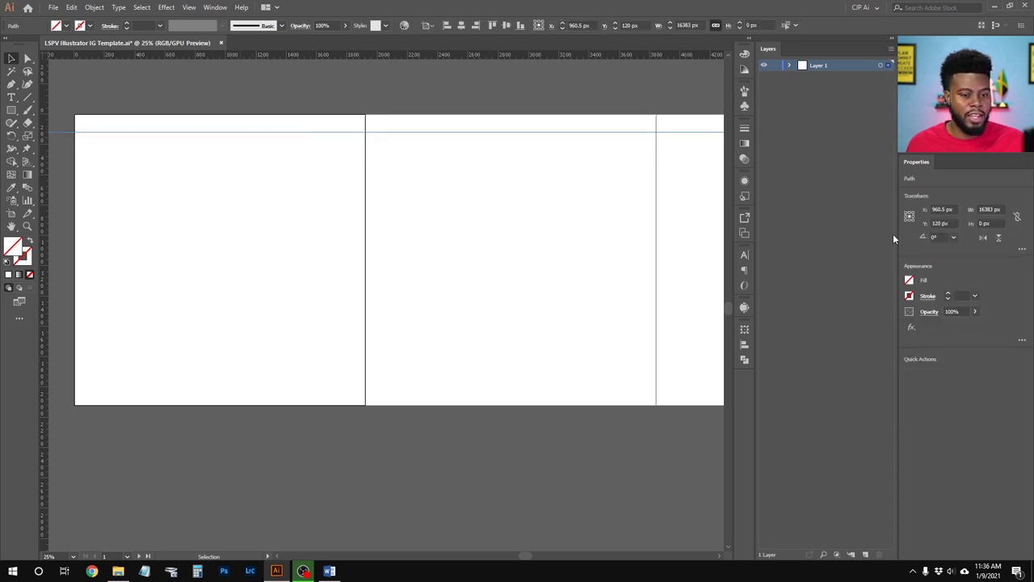
{"action": "left_click", "coordinate": [950, 208]}
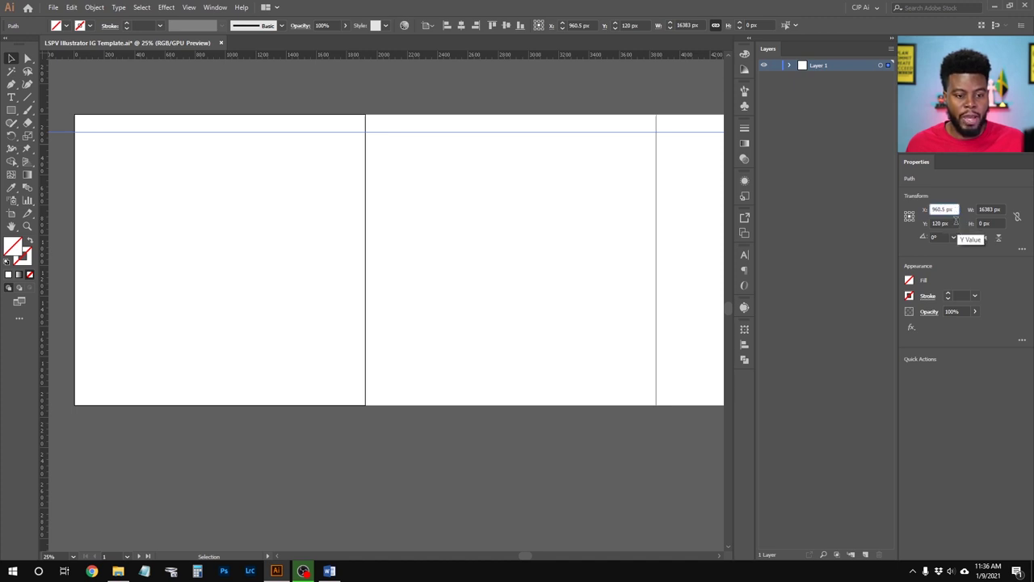
{"action": "key", "text": "Tab"}
{"action": "type", "text": "100"}
{"action": "key", "text": "Return"}
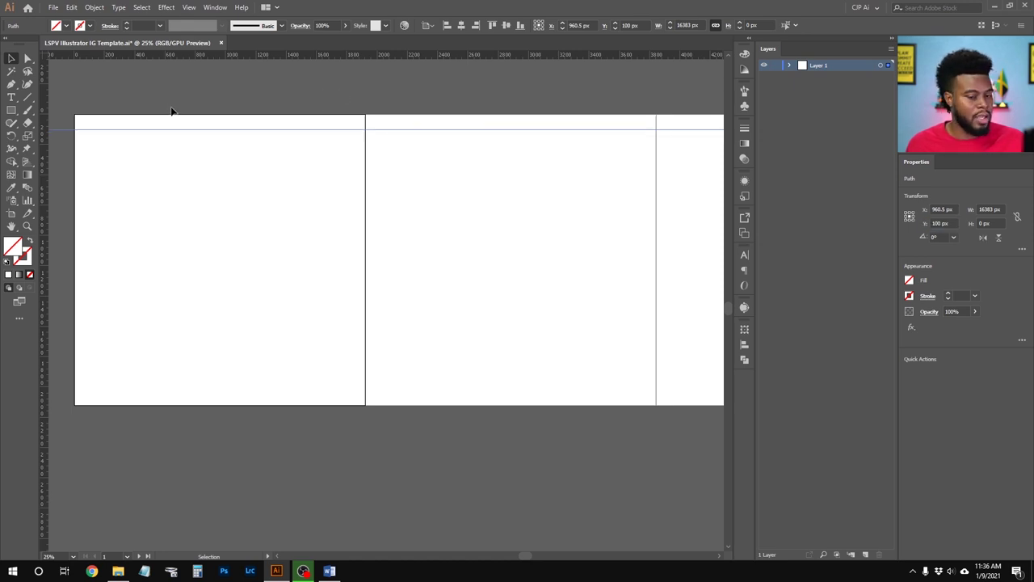
Add a vertical guide near the first artboard's left edge and set its X position to 100 px
{"action": "left_click_drag", "start_coordinate": [46, 107], "coordinate": [93, 108]}
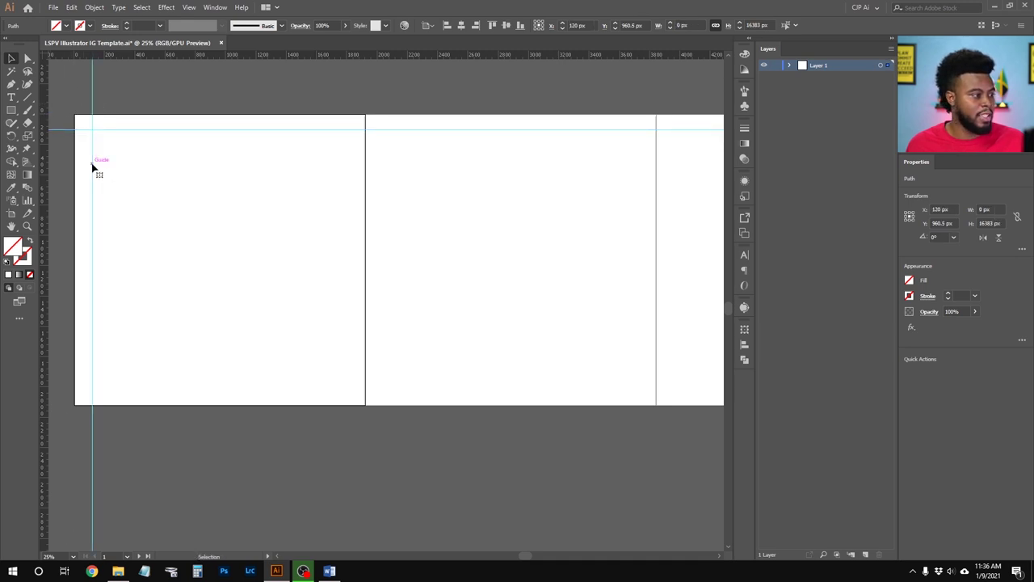
{"action": "left_click", "coordinate": [951, 209]}
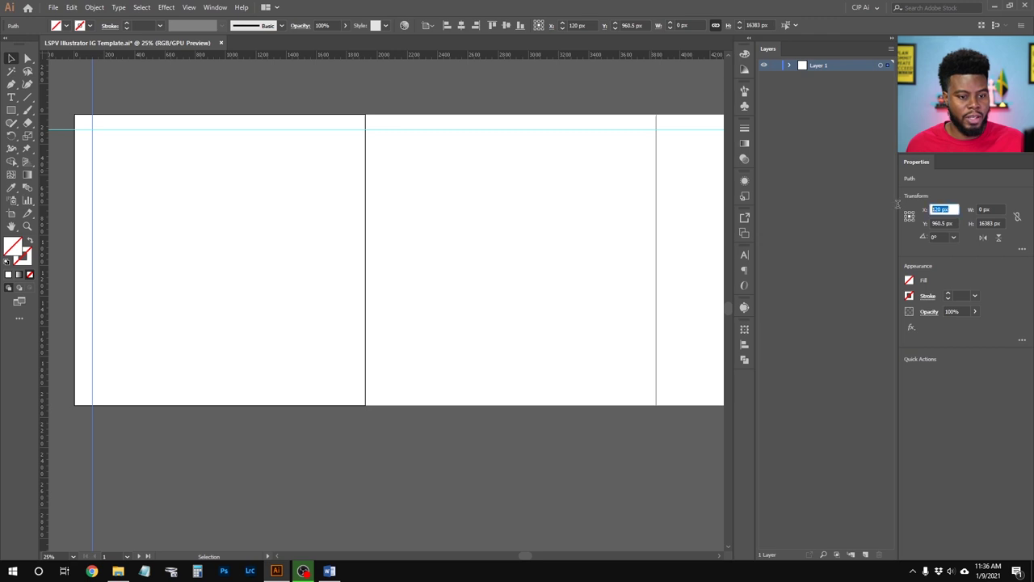
{"action": "type", "text": "100"}
{"action": "key", "text": "Return"}
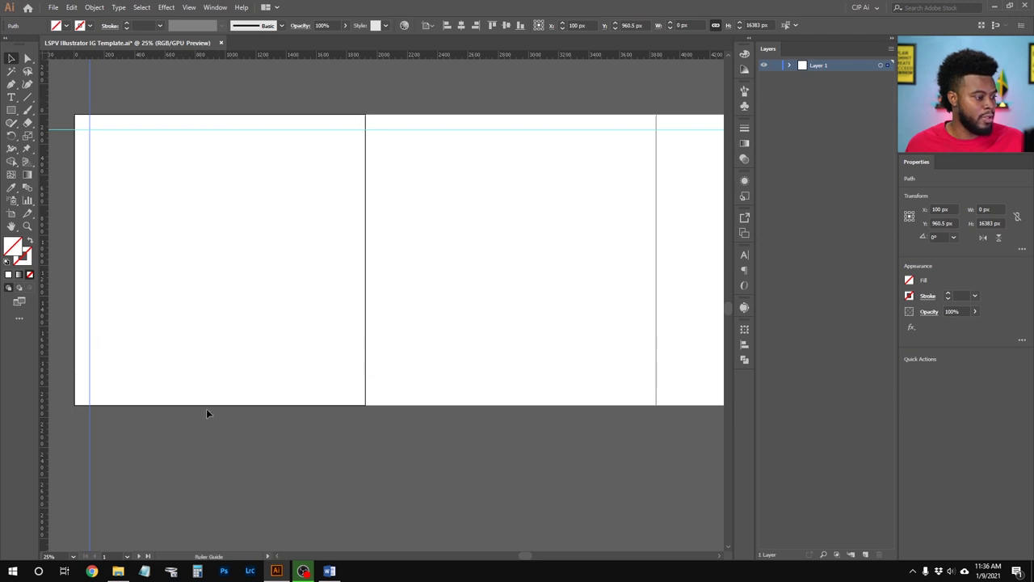
Place a horizontal guide at Y 1840 px on the first artboard, plus vertical guides at X 1840 px and on its right edge at X 1920 px
{"action": "left_click_drag", "start_coordinate": [207, 408], "coordinate": [211, 395]}
{"action": "left_click_drag", "start_coordinate": [42, 146], "coordinate": [352, 161]}
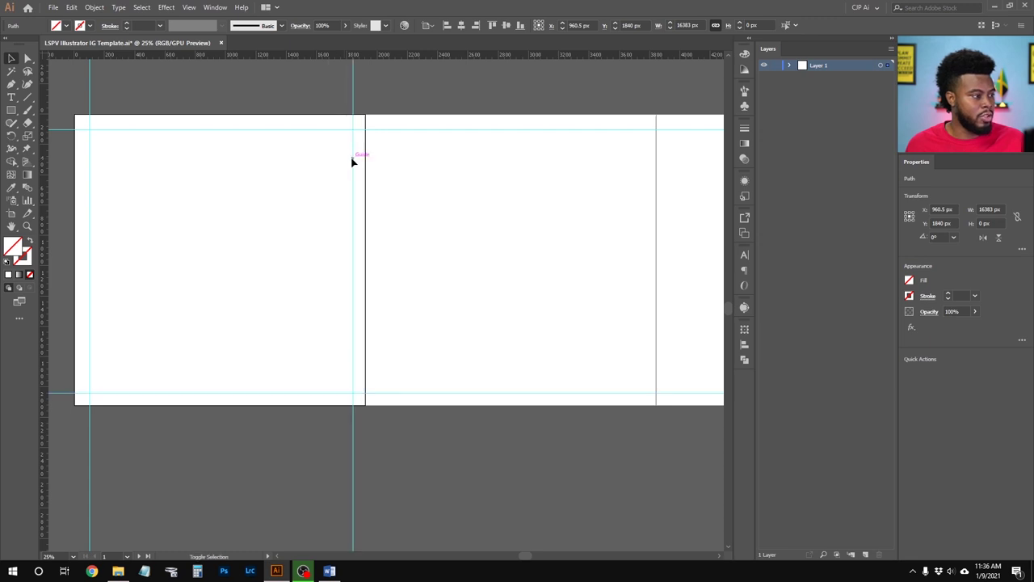
{"action": "left_click_drag", "start_coordinate": [353, 111], "coordinate": [365, 111]}
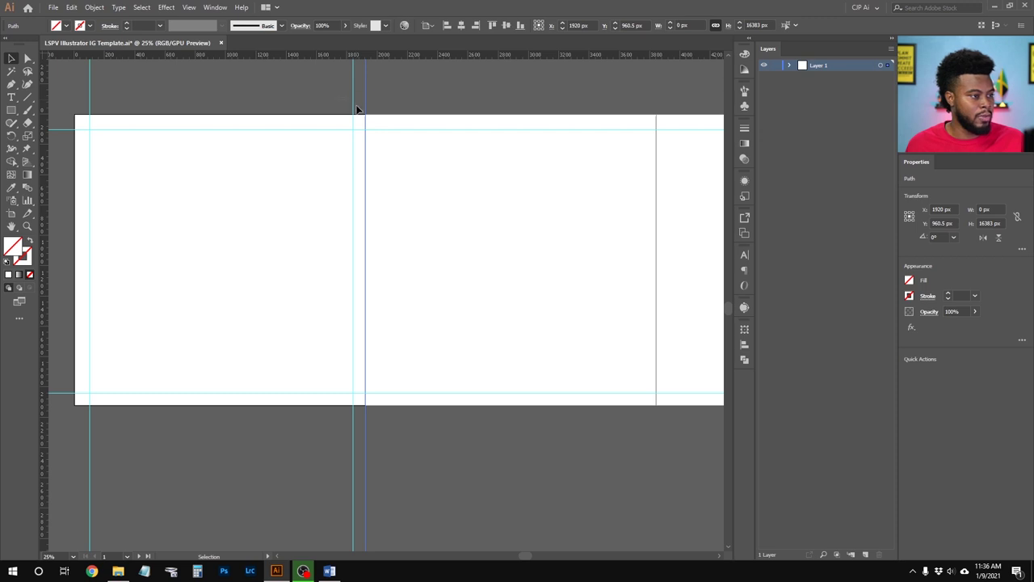
Set the vertical guide just inside the first artboard's right edge to X 1820 px
{"action": "left_click", "coordinate": [357, 108]}
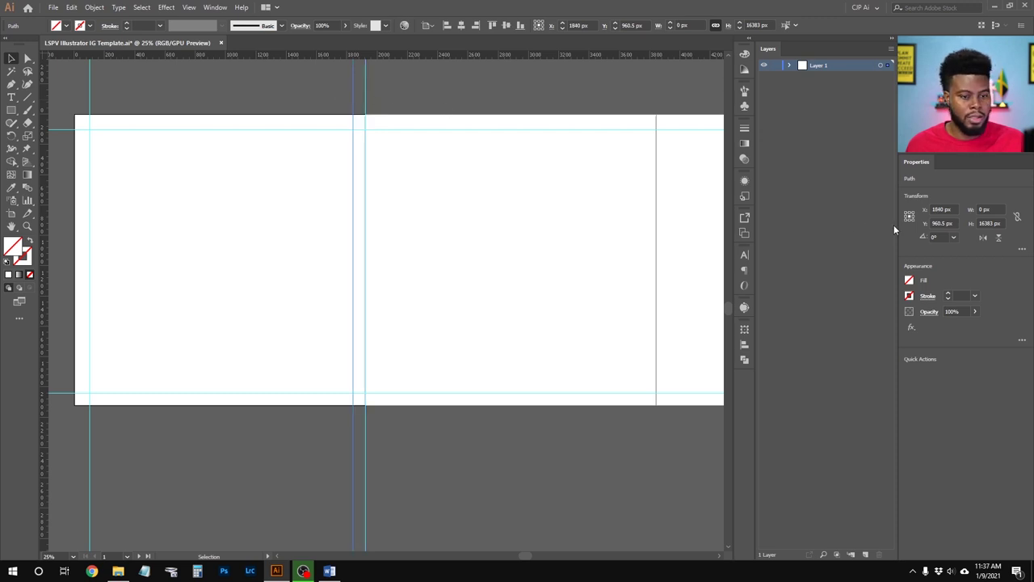
{"action": "double_click", "coordinate": [953, 209]}
{"action": "type", "text": "1820"}
{"action": "key", "text": "Return"}
{"action": "left_click", "coordinate": [232, 185]}
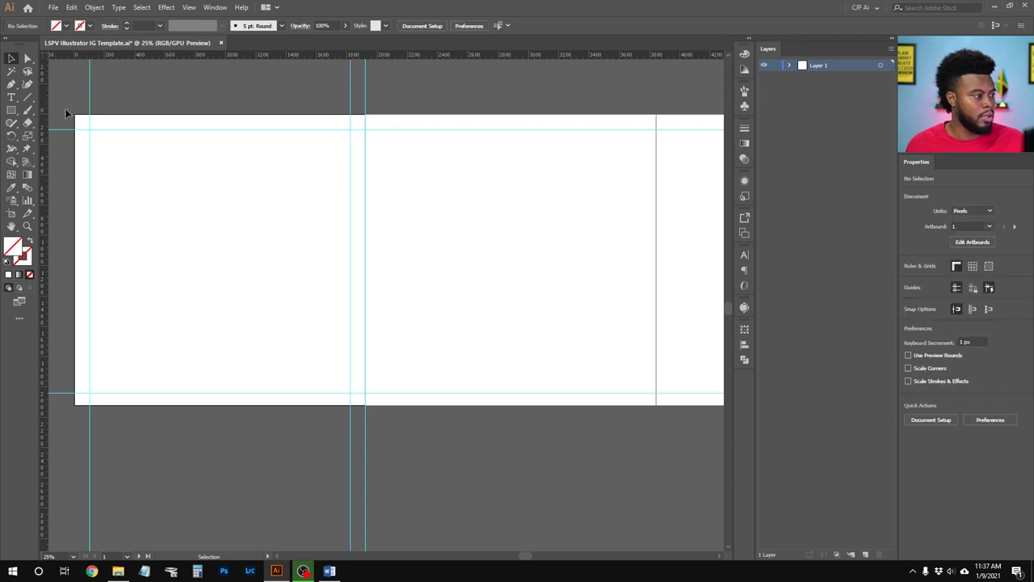
Add vertical margin guides on the second artboard, 120 px from its left edge and near its right edge at document X 3720 px
{"action": "left_click_drag", "start_coordinate": [46, 105], "coordinate": [380, 134]}
{"action": "scroll", "coordinate": [408, 181], "scroll_direction": "right", "scroll_amount": 2}
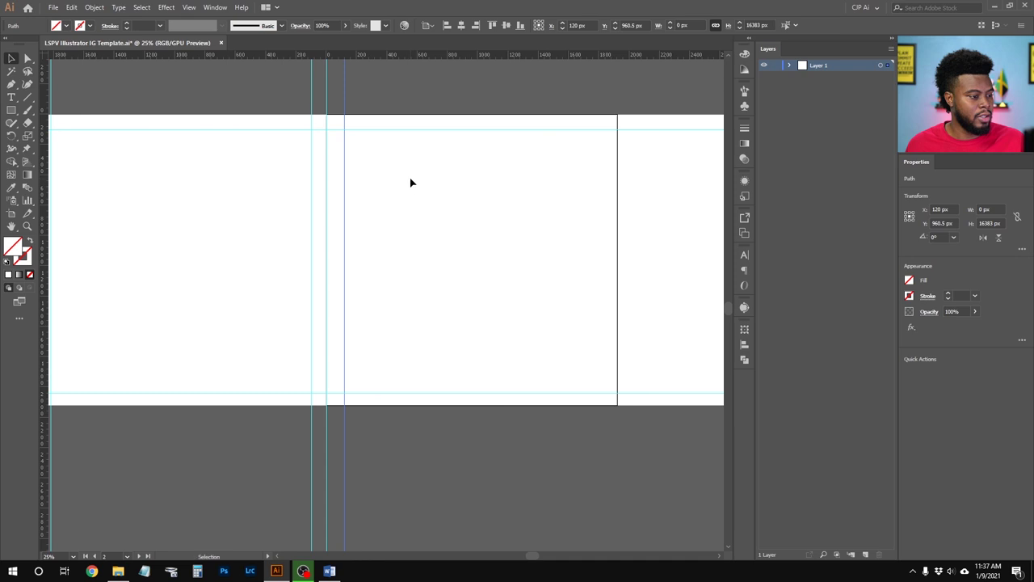
{"action": "scroll", "coordinate": [409, 182], "scroll_direction": "right", "scroll_amount": 1}
{"action": "left_click_drag", "start_coordinate": [47, 114], "coordinate": [521, 138]}
{"action": "scroll", "coordinate": [442, 162], "scroll_direction": "right", "scroll_amount": 4}
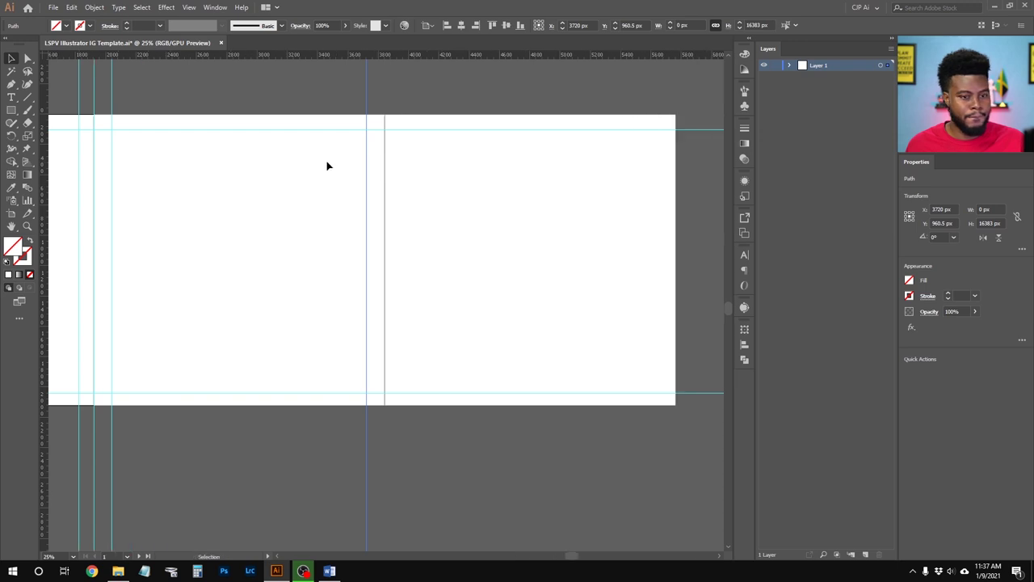
Add vertical guides about 120 px inside the third artboard's left edge, at document X 5640 px, and on its right edge
{"action": "left_click_drag", "start_coordinate": [44, 135], "coordinate": [402, 146]}
{"action": "left_click", "coordinate": [253, 153]}
{"action": "left_click_drag", "start_coordinate": [44, 138], "coordinate": [656, 167]}
{"action": "left_click_drag", "start_coordinate": [50, 136], "coordinate": [675, 164]}
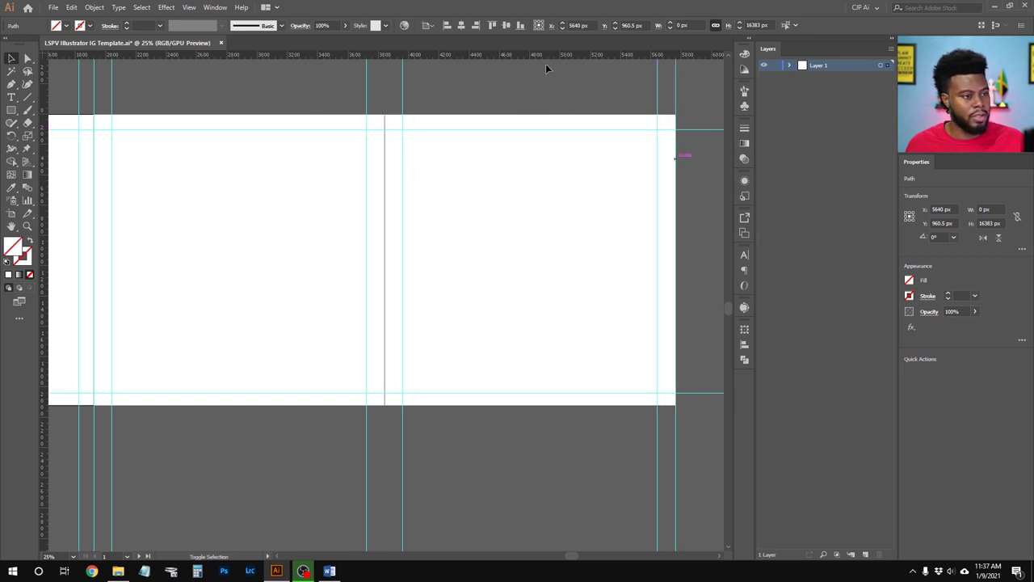
Place horizontal guides on the artboard row's top and bottom edges at Y 0 px and Y 1920 px
{"action": "left_click_drag", "start_coordinate": [521, 56], "coordinate": [556, 404]}
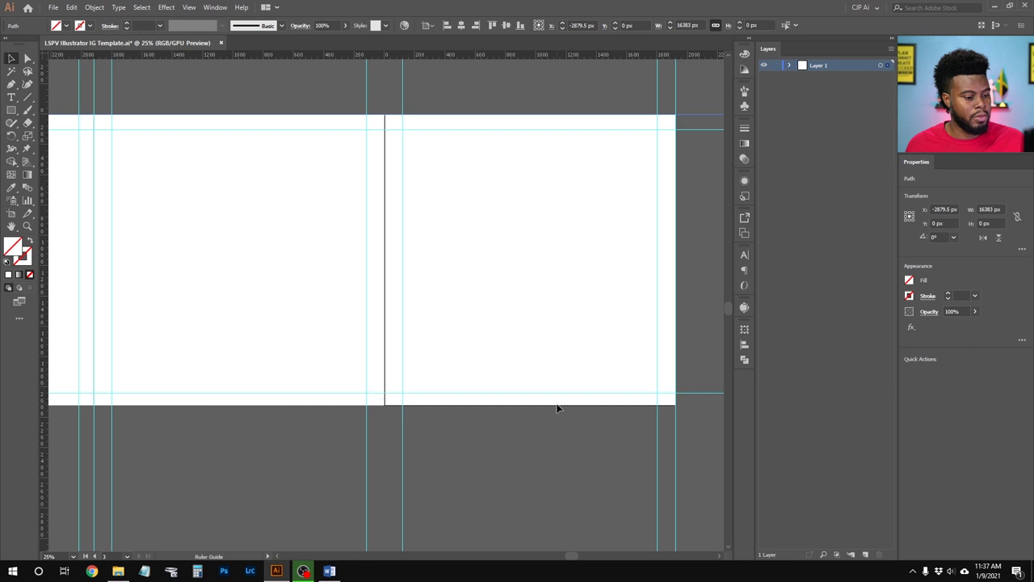
{"action": "scroll", "coordinate": [454, 323], "scroll_direction": "down", "scroll_amount": 1}
{"action": "scroll", "coordinate": [449, 315], "scroll_direction": "right", "scroll_amount": 1}
{"action": "scroll", "coordinate": [440, 307], "scroll_direction": "left", "scroll_amount": 3}
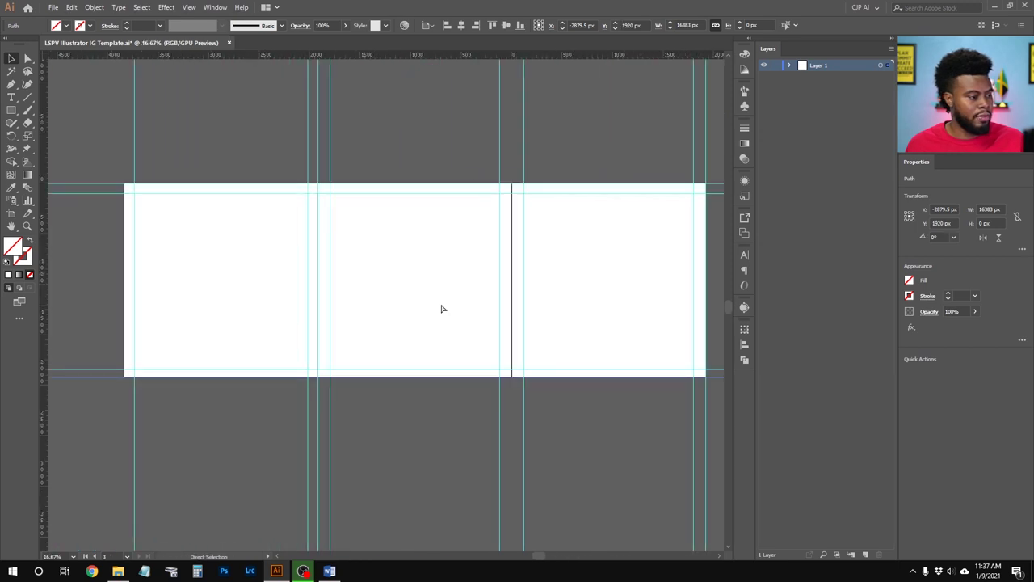
Place a vertical guide on the first artboard's left edge at X 0 px
{"action": "scroll", "coordinate": [441, 307], "scroll_direction": "down", "scroll_amount": 1}
{"action": "scroll", "coordinate": [323, 267], "scroll_direction": "right", "scroll_amount": 1}
{"action": "scroll", "coordinate": [153, 283], "scroll_direction": "up", "scroll_amount": 3}
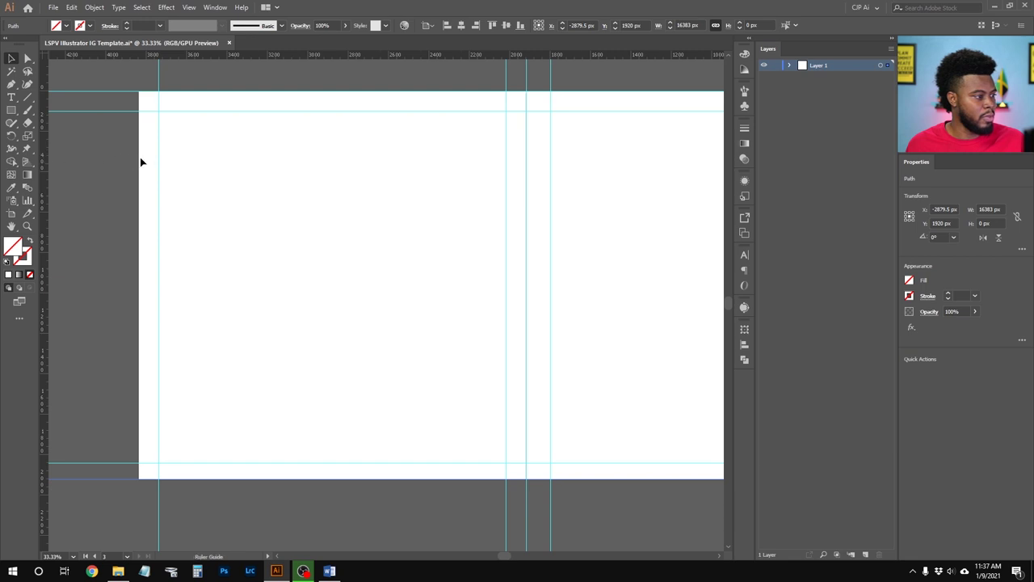
{"action": "scroll", "coordinate": [350, 205], "scroll_direction": "down", "scroll_amount": 1}
{"action": "scroll", "coordinate": [379, 218], "scroll_direction": "right", "scroll_amount": 2}
{"action": "scroll", "coordinate": [400, 220], "scroll_direction": "right", "scroll_amount": 1}
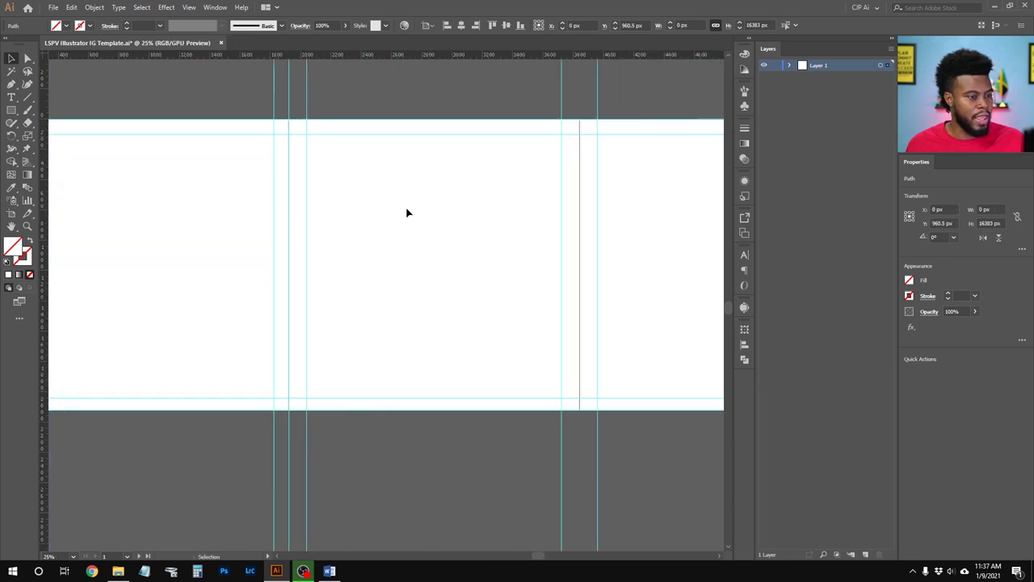
Examine the margin and edge guides across all three artboards with nothing selected
{"action": "left_click", "coordinate": [528, 224]}
{"action": "scroll", "coordinate": [528, 224], "scroll_direction": "up", "scroll_amount": 1}
{"action": "scroll", "coordinate": [509, 222], "scroll_direction": "right", "scroll_amount": 1}
{"action": "left_click_drag", "start_coordinate": [477, 196], "coordinate": [521, 218]}
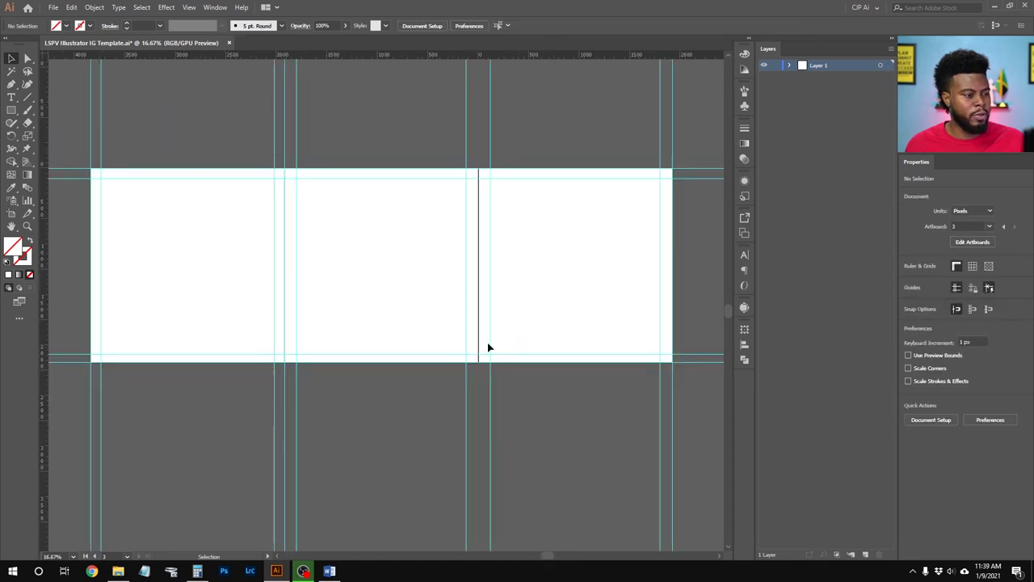
{"action": "scroll", "coordinate": [485, 250], "scroll_direction": "up", "scroll_amount": 3}
{"action": "scroll", "coordinate": [485, 249], "scroll_direction": "down", "scroll_amount": 1}
{"action": "left_click_drag", "start_coordinate": [423, 203], "coordinate": [481, 231]}
{"action": "left_click", "coordinate": [400, 201]}
{"action": "scroll", "coordinate": [400, 201], "scroll_direction": "down", "scroll_amount": 2}
{"action": "scroll", "coordinate": [400, 200], "scroll_direction": "up", "scroll_amount": 1}
{"action": "scroll", "coordinate": [400, 201], "scroll_direction": "down", "scroll_amount": 1}
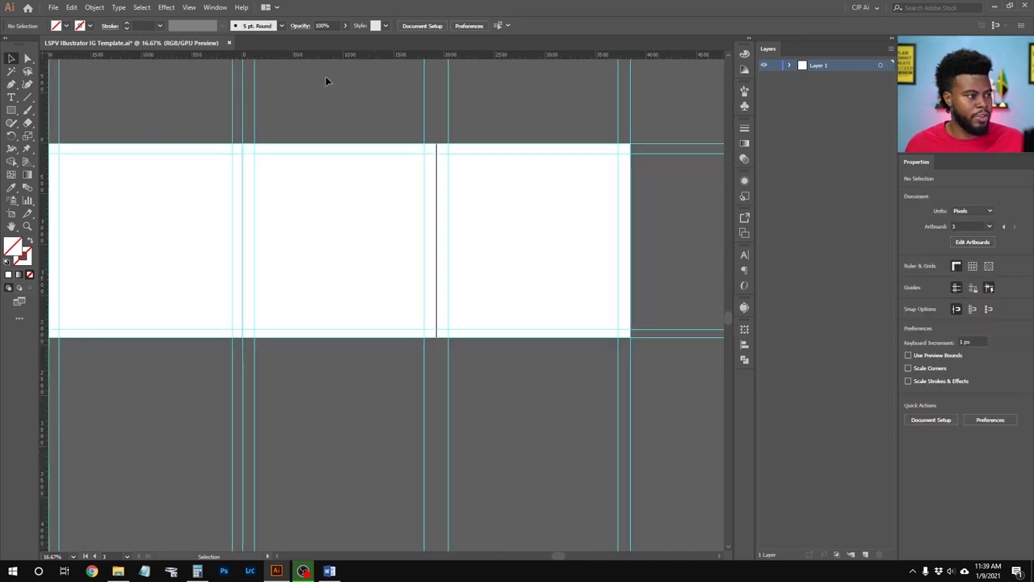
Activate the first, second and third artboards in turn to check where the ruler's zero point falls
{"action": "scroll", "coordinate": [323, 166], "scroll_direction": "left", "scroll_amount": 1}
{"action": "left_click", "coordinate": [187, 220]}
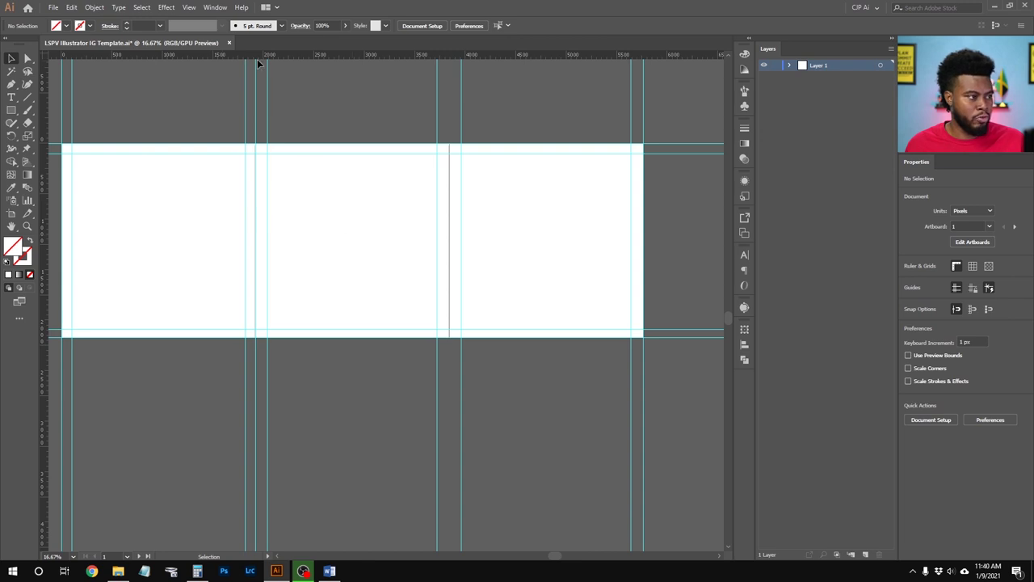
{"action": "left_click", "coordinate": [362, 236]}
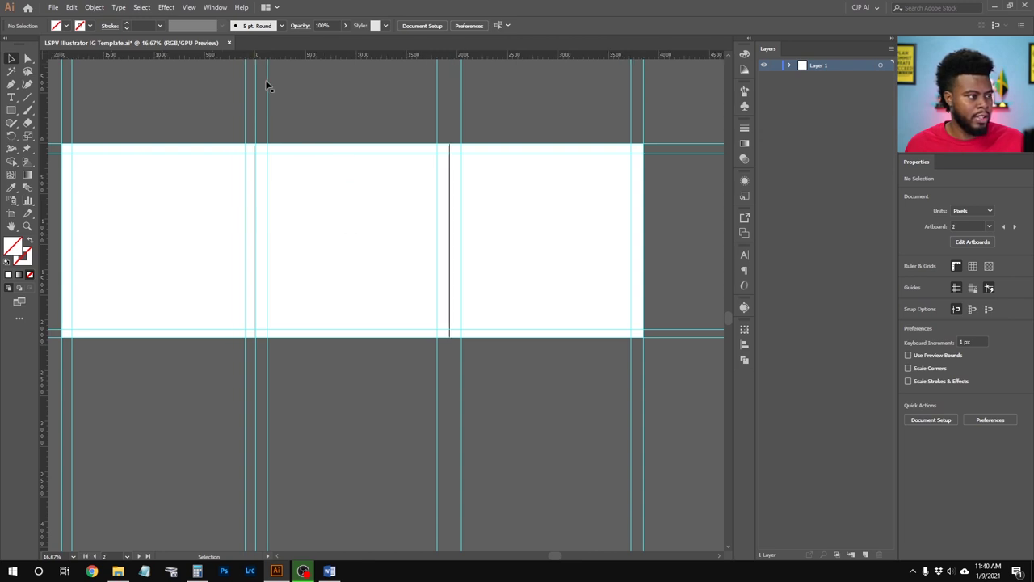
{"action": "left_click", "coordinate": [547, 211]}
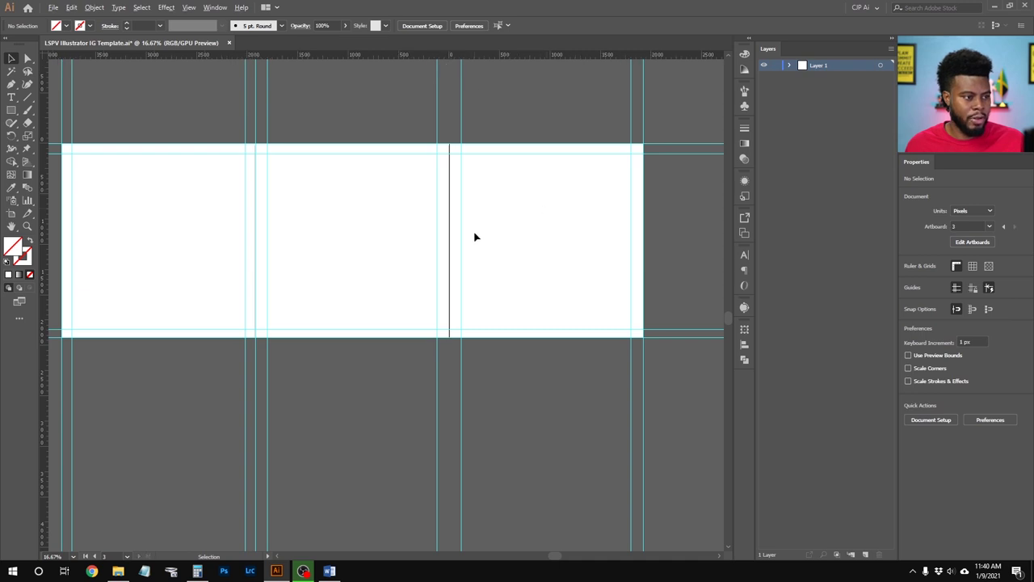
Set the vertical guide just inside the second artboard's right edge to X 1820 px, measured from that artboard
{"action": "scroll", "coordinate": [473, 234], "scroll_direction": "up", "scroll_amount": 1}
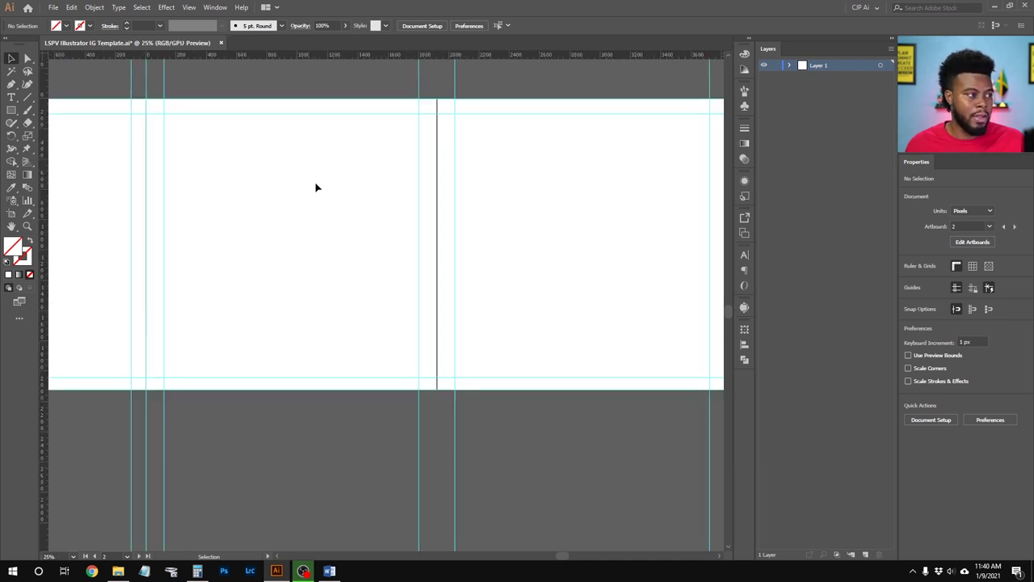
{"action": "scroll", "coordinate": [326, 191], "scroll_direction": "up", "scroll_amount": 1}
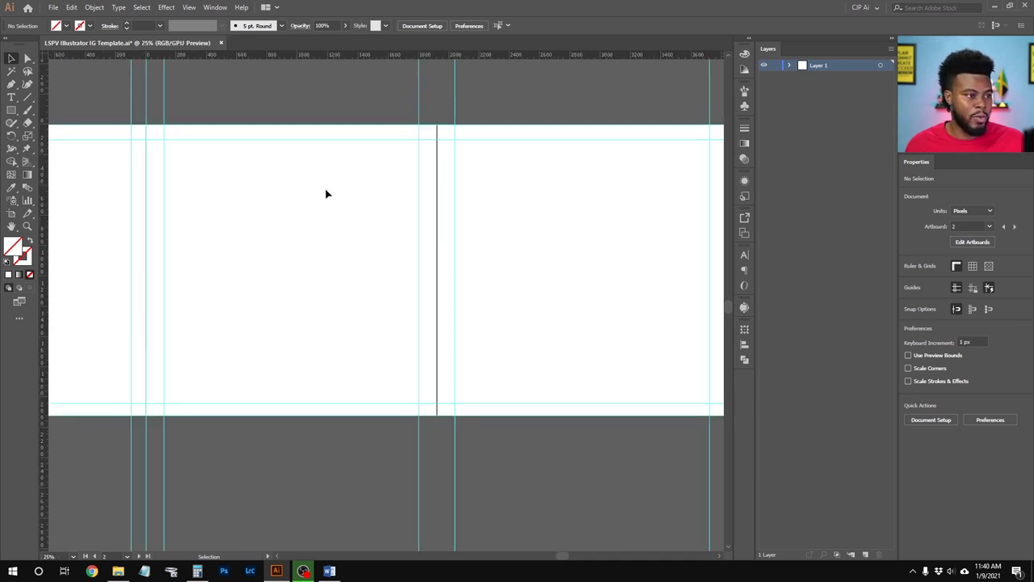
{"action": "left_click", "coordinate": [418, 110]}
{"action": "left_click", "coordinate": [941, 210]}
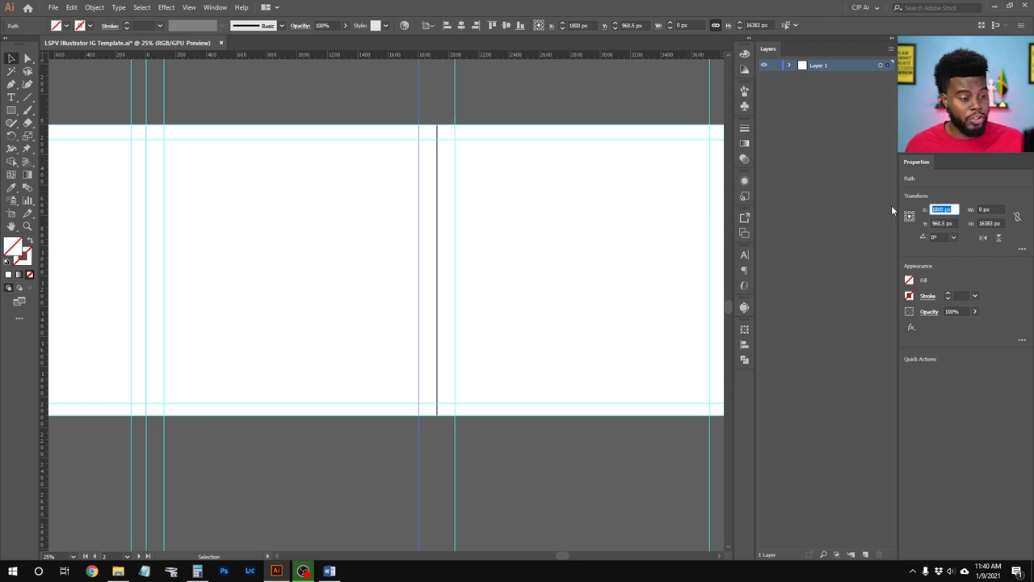
{"action": "type", "text": "1820"}
{"action": "key", "text": "Return"}
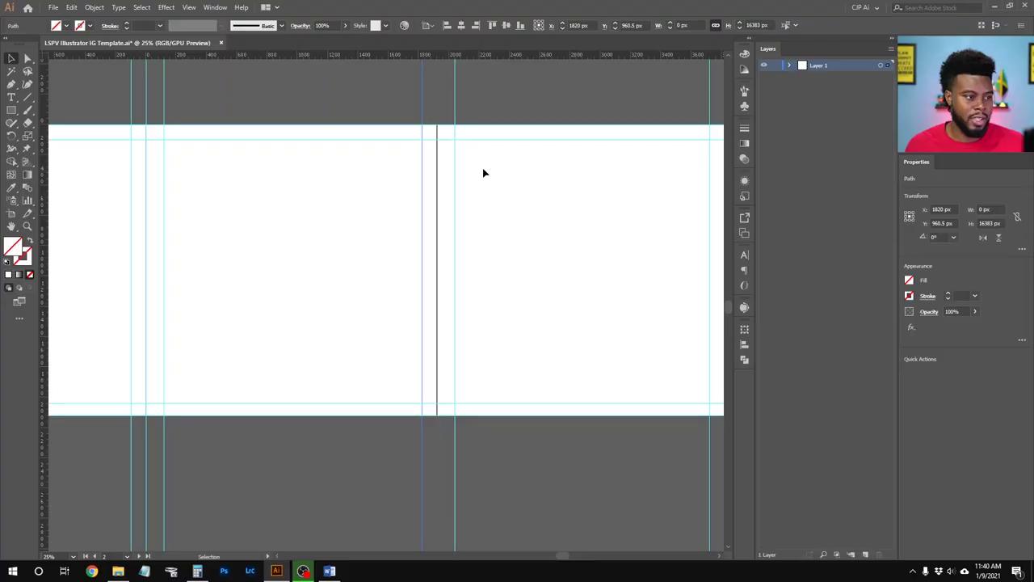
Set the vertical guide just inside the third artboard's left edge to X 100 px, measured from that artboard
{"action": "scroll", "coordinate": [478, 172], "scroll_direction": "right", "scroll_amount": 2}
{"action": "left_click_drag", "start_coordinate": [438, 170], "coordinate": [399, 180]}
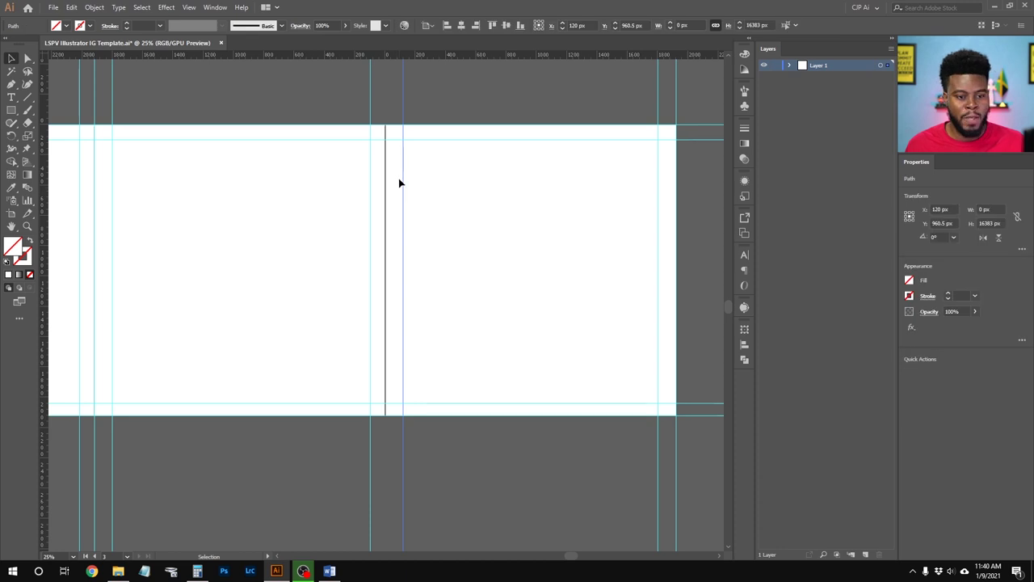
{"action": "left_click", "coordinate": [937, 210]}
{"action": "type", "text": "100"}
{"action": "key", "text": "Return"}
Set the vertical guide just inside the third artboard's right edge to X 1820 px and deselect it
{"action": "left_click_drag", "start_coordinate": [616, 175], "coordinate": [677, 215]}
{"action": "left_click", "coordinate": [952, 209]}
{"action": "type", "text": "18020"}
{"action": "key", "text": "Return"}
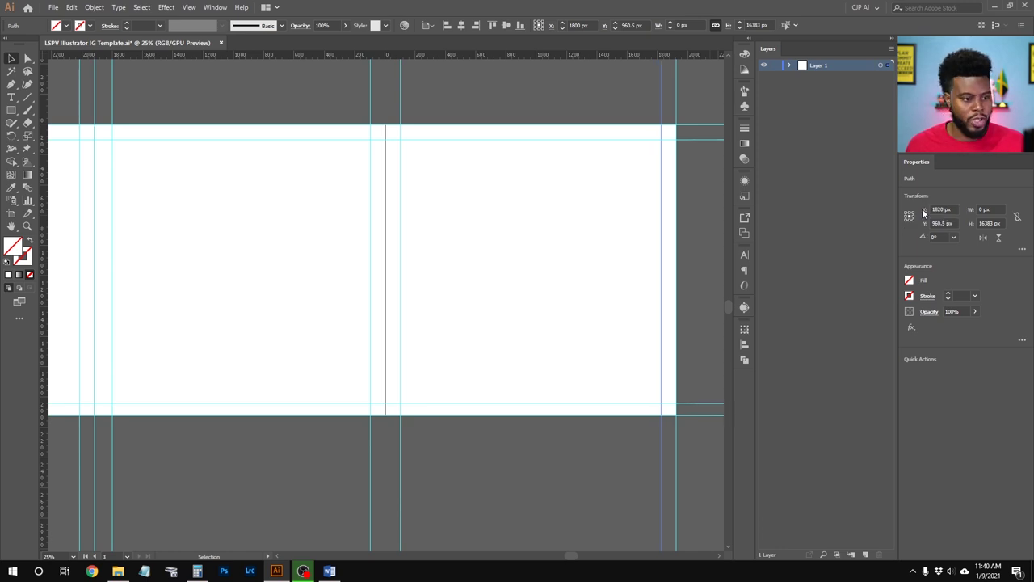
{"action": "left_click", "coordinate": [478, 232]}
Review the guides across all three artboards and save the document
{"action": "scroll", "coordinate": [452, 231], "scroll_direction": "left", "scroll_amount": 3}
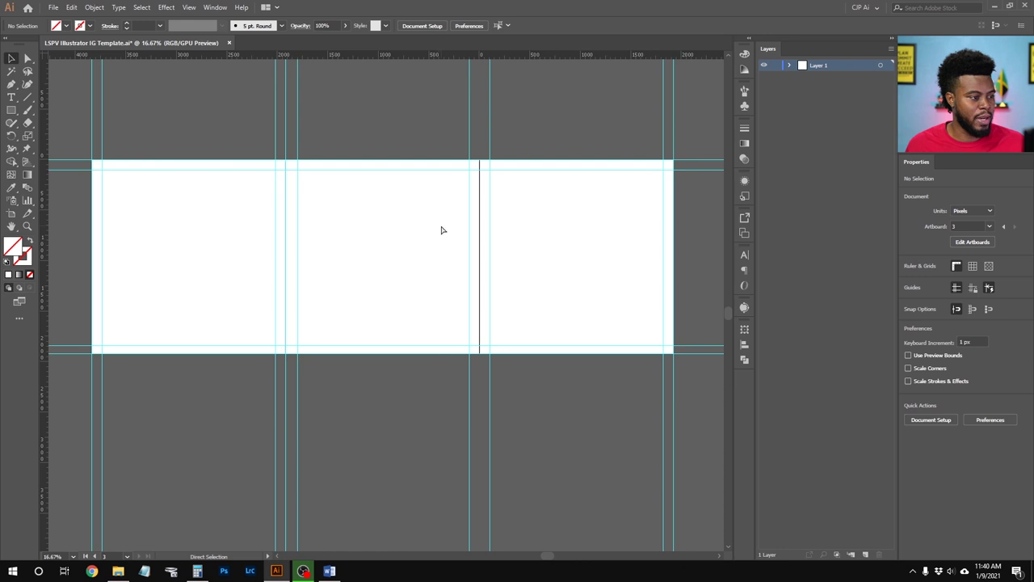
{"action": "scroll", "coordinate": [441, 228], "scroll_direction": "right", "scroll_amount": 1}
{"action": "scroll", "coordinate": [421, 275], "scroll_direction": "up", "scroll_amount": 2}
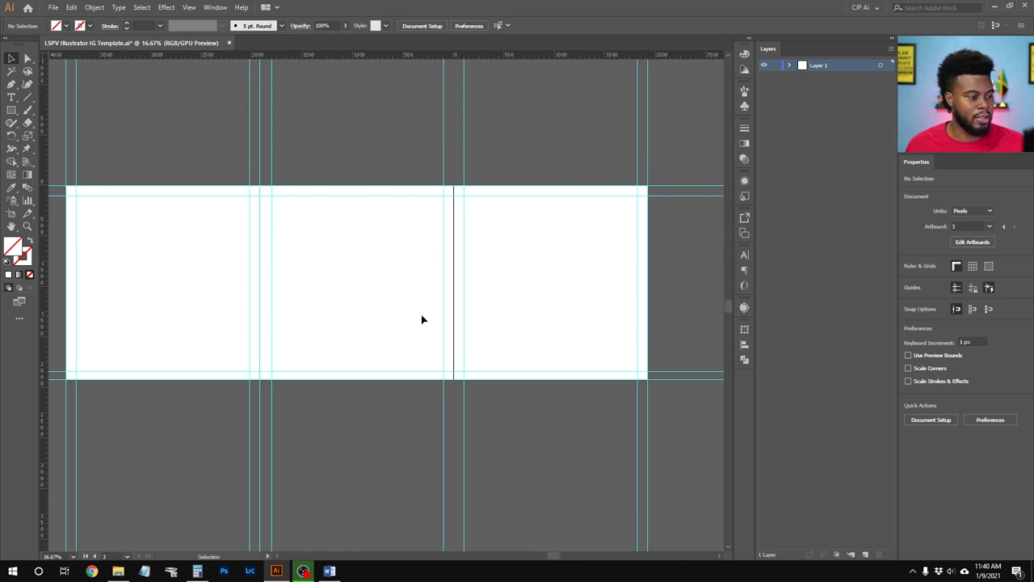
{"action": "key", "text": "ctrl+s"}
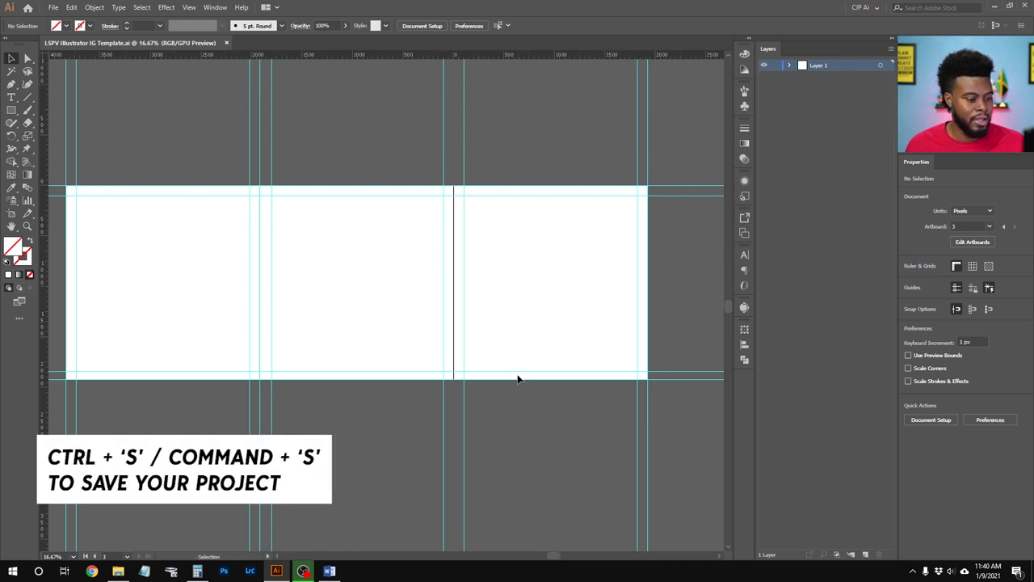
Set the horizontal margin guide above the artboards' lower edge to Y 1820 px
{"action": "scroll", "coordinate": [529, 387], "scroll_direction": "up", "scroll_amount": 3}
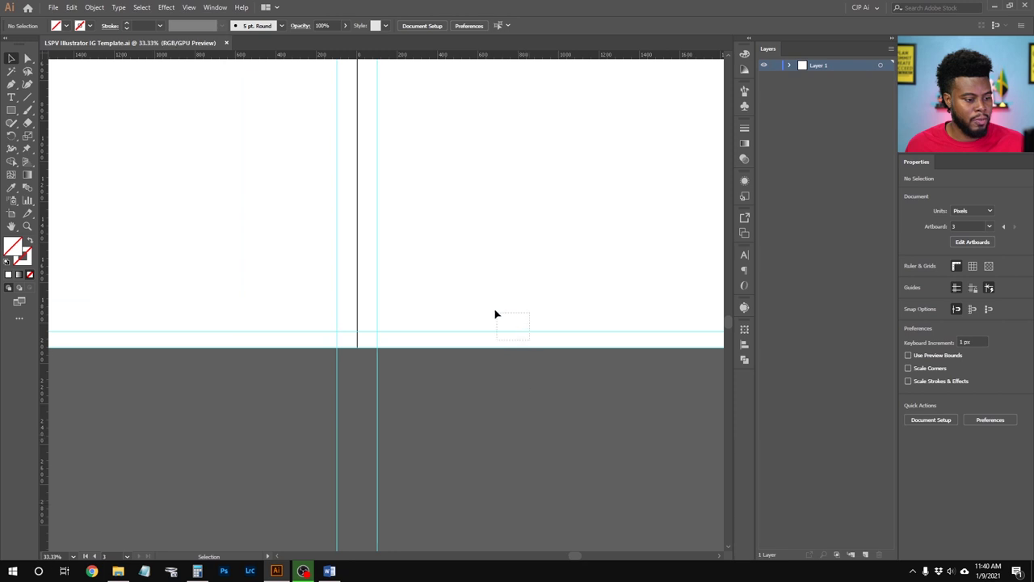
{"action": "left_click", "coordinate": [551, 331]}
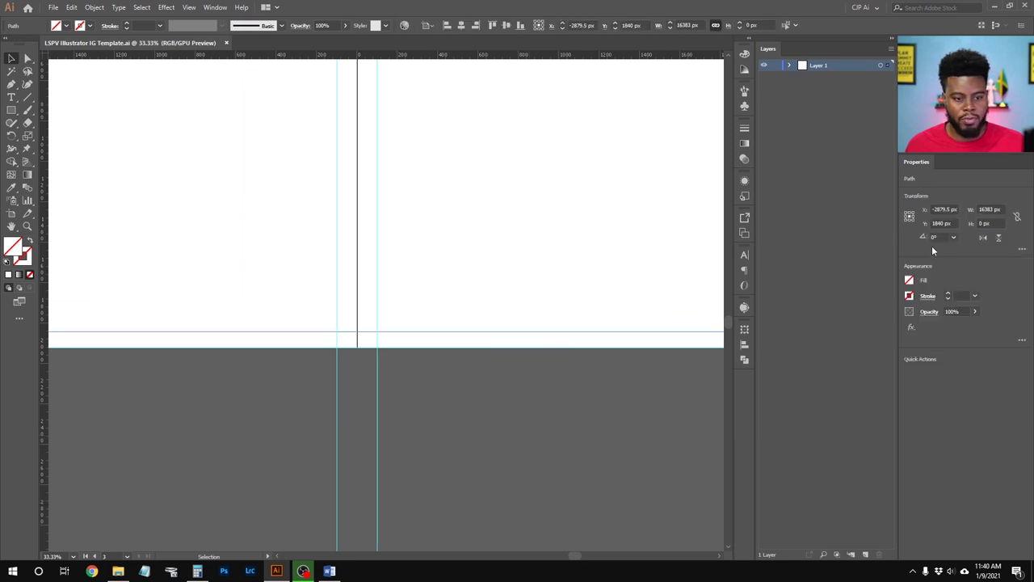
{"action": "type", "text": "1820"}
{"action": "key", "text": "Return"}
{"action": "left_click", "coordinate": [531, 251]}
Check the upper horizontal margin guide's Y position and examine the complete guide layout with nothing selected
{"action": "scroll", "coordinate": [521, 291], "scroll_direction": "up", "scroll_amount": 5}
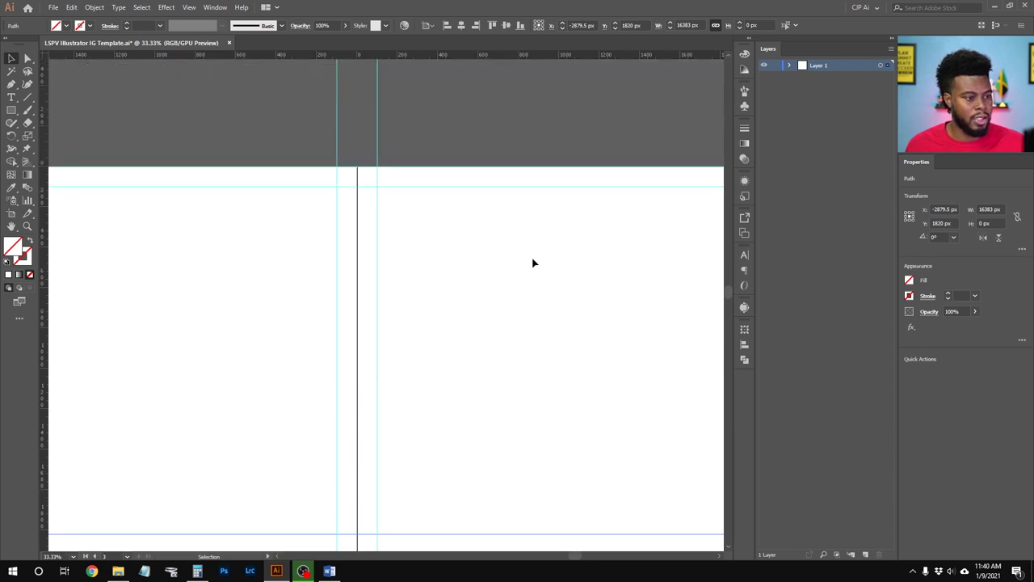
{"action": "left_click", "coordinate": [501, 185]}
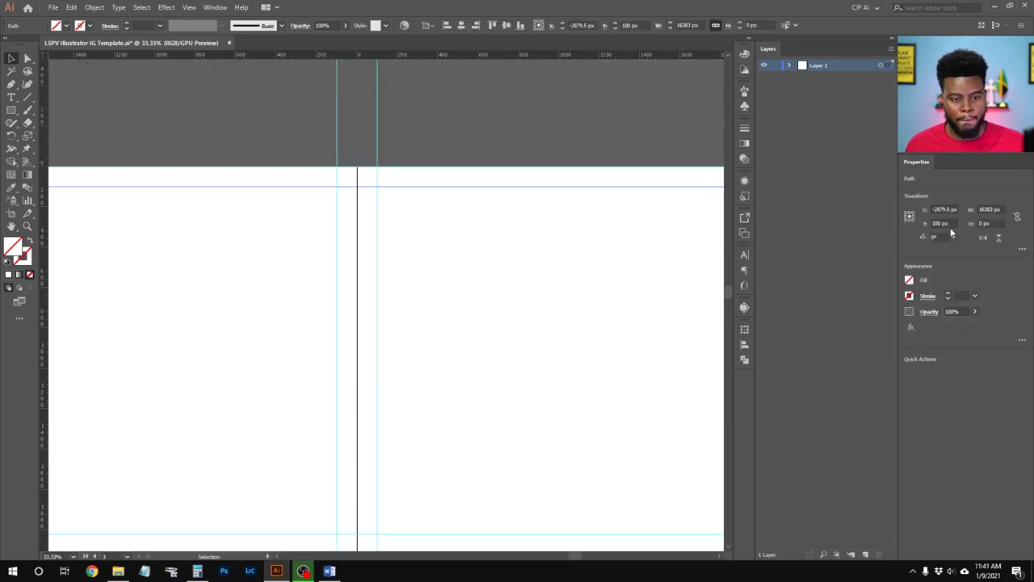
{"action": "left_click", "coordinate": [557, 264]}
{"action": "scroll", "coordinate": [473, 259], "scroll_direction": "down", "scroll_amount": 3}
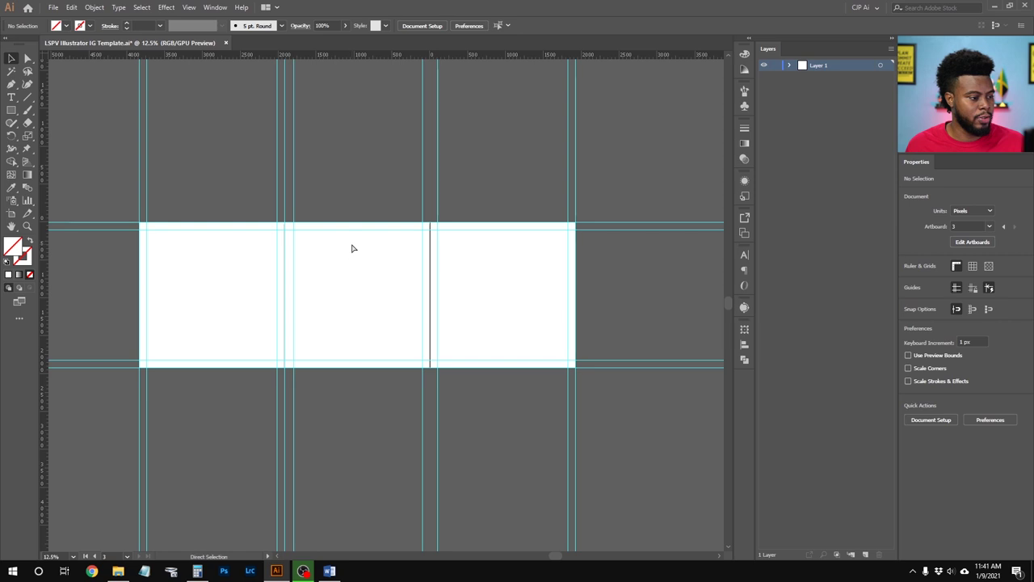
{"action": "scroll", "coordinate": [346, 273], "scroll_direction": "up", "scroll_amount": 2}
{"action": "scroll", "coordinate": [348, 273], "scroll_direction": "down", "scroll_amount": 2}
{"action": "scroll", "coordinate": [349, 273], "scroll_direction": "up", "scroll_amount": 1}
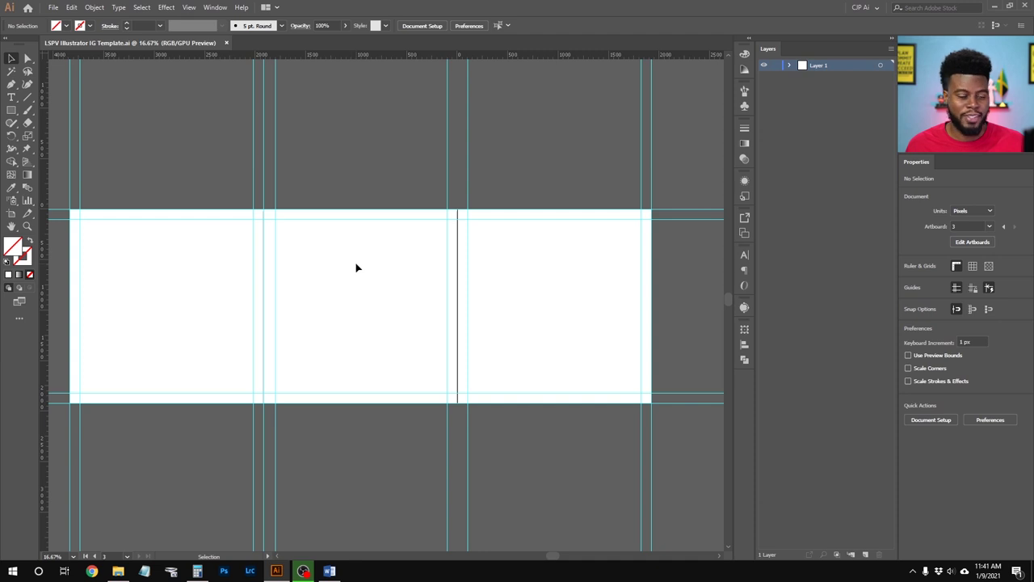
Switch to File Explorer and bring the three portrait photos from the LSPV Illustrator 02 folder into the Illustrator template
{"action": "left_click", "coordinate": [123, 571]}
{"action": "left_click", "coordinate": [505, 234]}
{"action": "left_click", "coordinate": [445, 234], "text": "ctrl"}
{"action": "left_click", "coordinate": [626, 234], "text": "ctrl"}
{"action": "left_click_drag", "start_coordinate": [505, 260], "coordinate": [326, 476]}
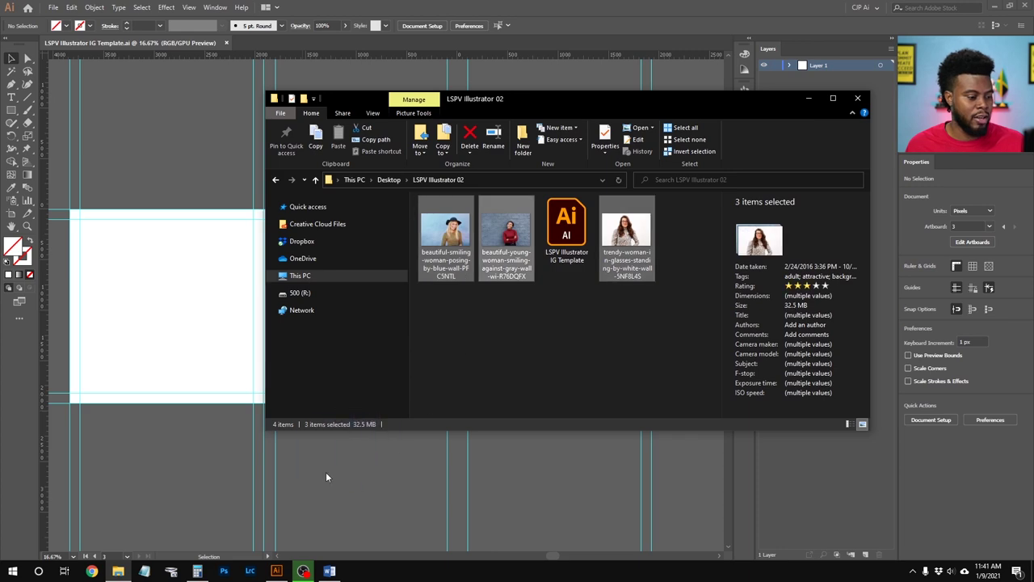
{"action": "left_click", "coordinate": [810, 101]}
Move the three placed photos together onto the pasteboard below and left of the artboards and deselect them
{"action": "scroll", "coordinate": [505, 217], "scroll_direction": "down", "scroll_amount": 3}
{"action": "left_click_drag", "start_coordinate": [453, 250], "coordinate": [267, 327]}
{"action": "left_click", "coordinate": [376, 269]}
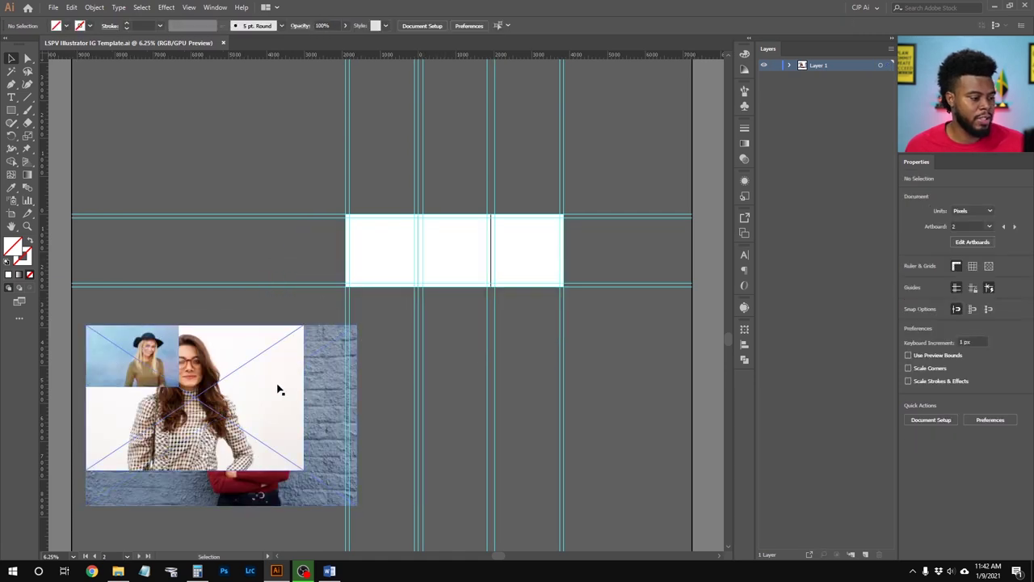
Paste the copied row of five colour swatches onto the pasteboard above the artboards
{"action": "scroll", "coordinate": [503, 168], "scroll_direction": "up", "scroll_amount": 3}
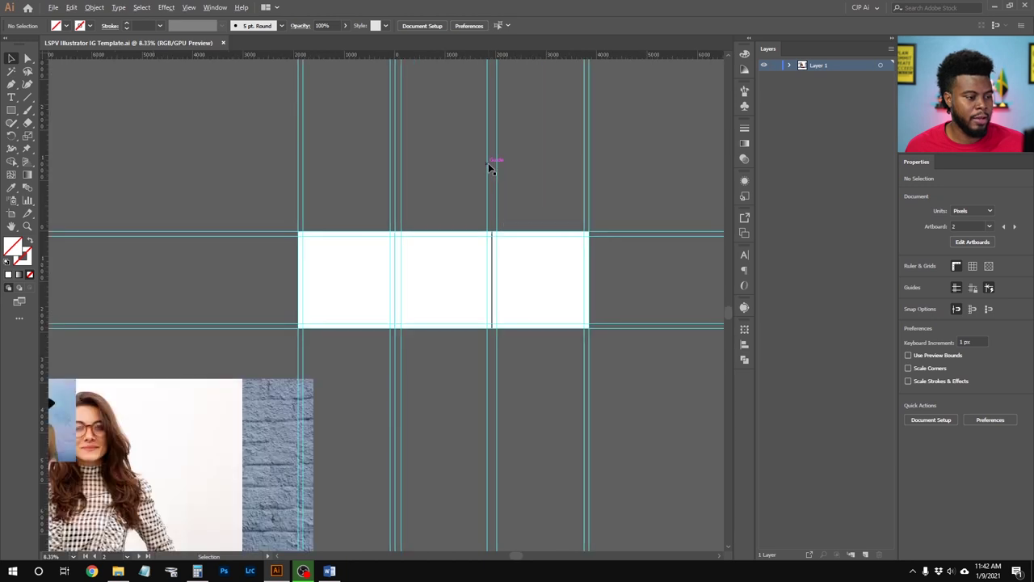
{"action": "scroll", "coordinate": [475, 230], "scroll_direction": "down", "scroll_amount": 2}
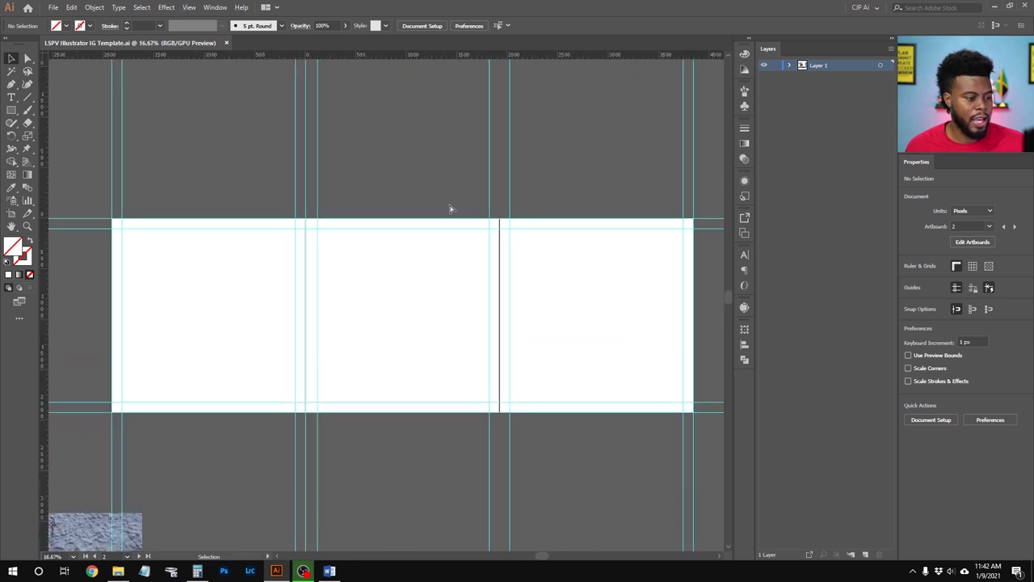
{"action": "scroll", "coordinate": [450, 208], "scroll_direction": "right", "scroll_amount": 1}
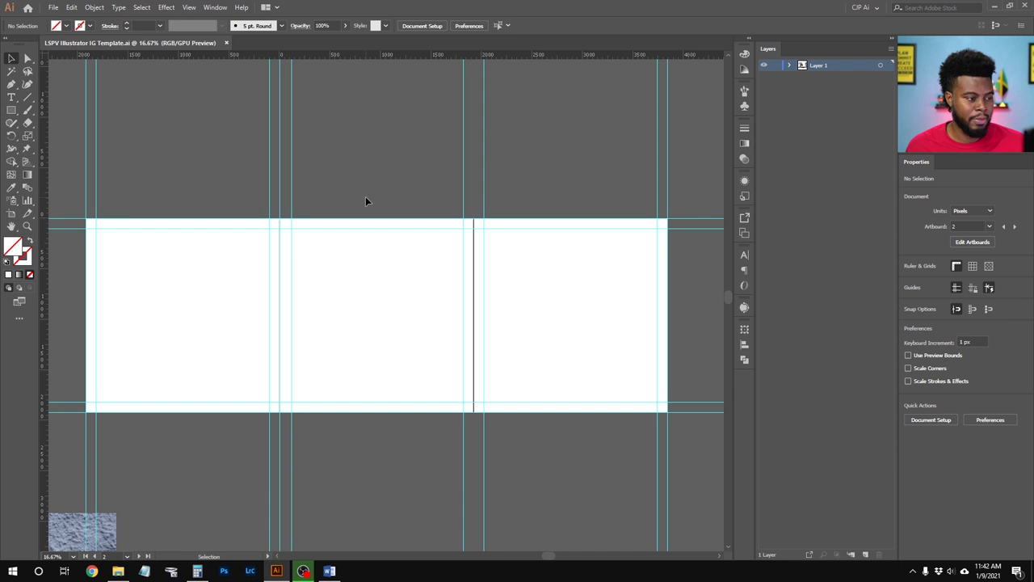
{"action": "key", "text": "ctrl+v"}
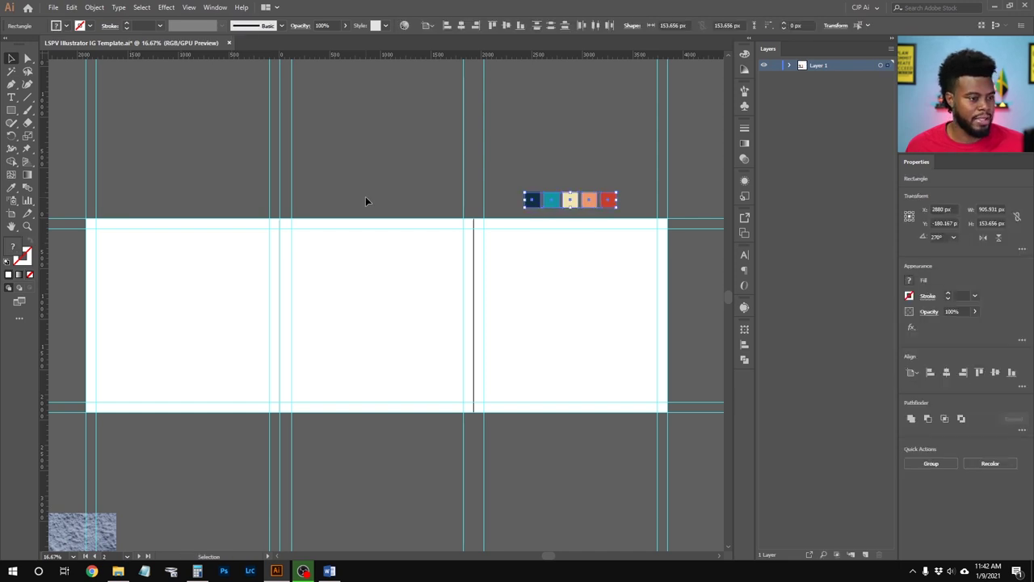
Group the five colour swatches and centre the group horizontally on the second artboard
{"action": "left_click", "coordinate": [517, 219]}
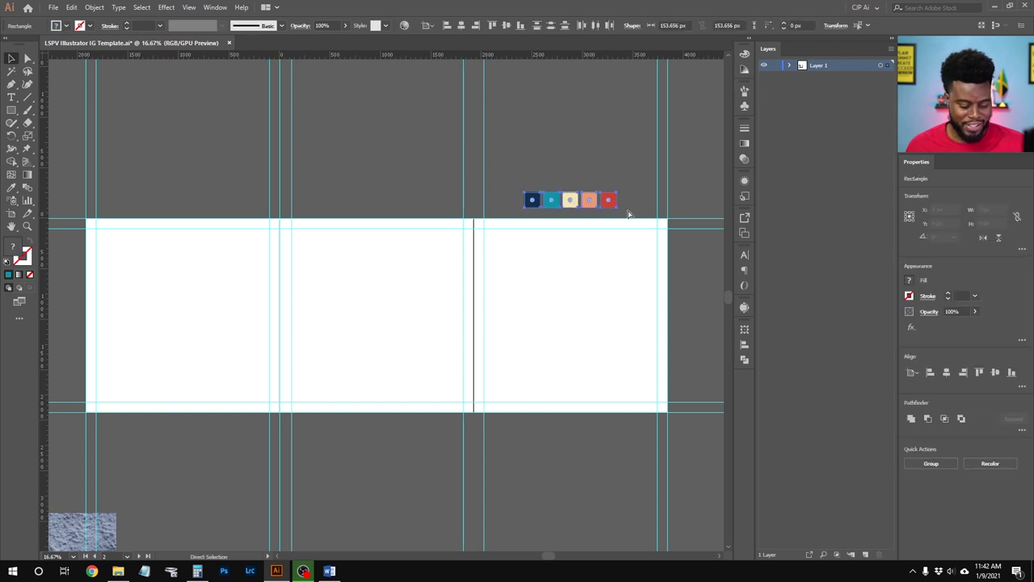
{"action": "left_click_drag", "start_coordinate": [630, 214], "coordinate": [525, 164]}
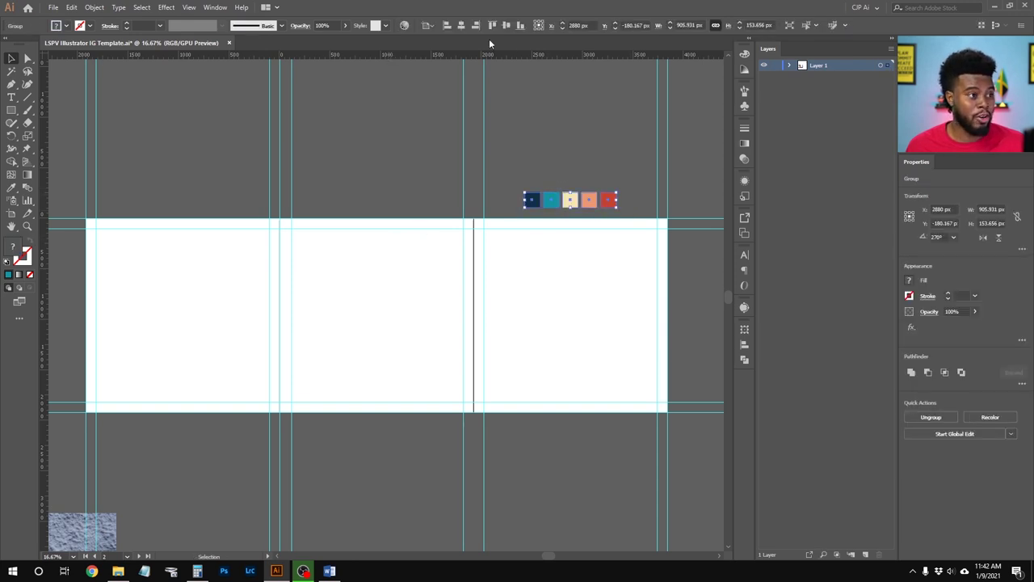
{"action": "left_click", "coordinate": [460, 25]}
{"action": "left_click", "coordinate": [408, 166]}
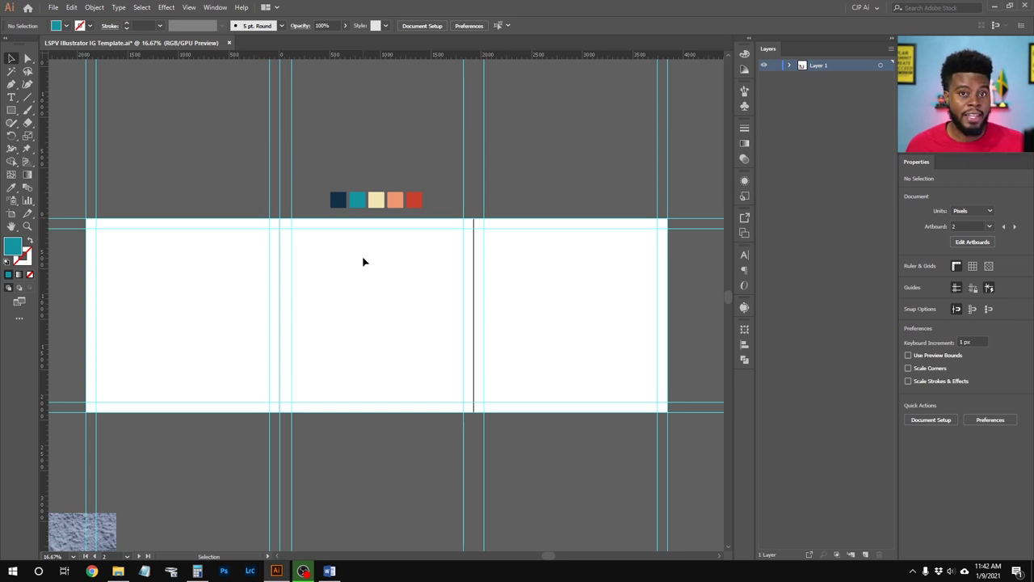
Examine the teal fill's hex code in the Color Picker, cancel it, and look over the five palette swatches
{"action": "double_click", "coordinate": [13, 248]}
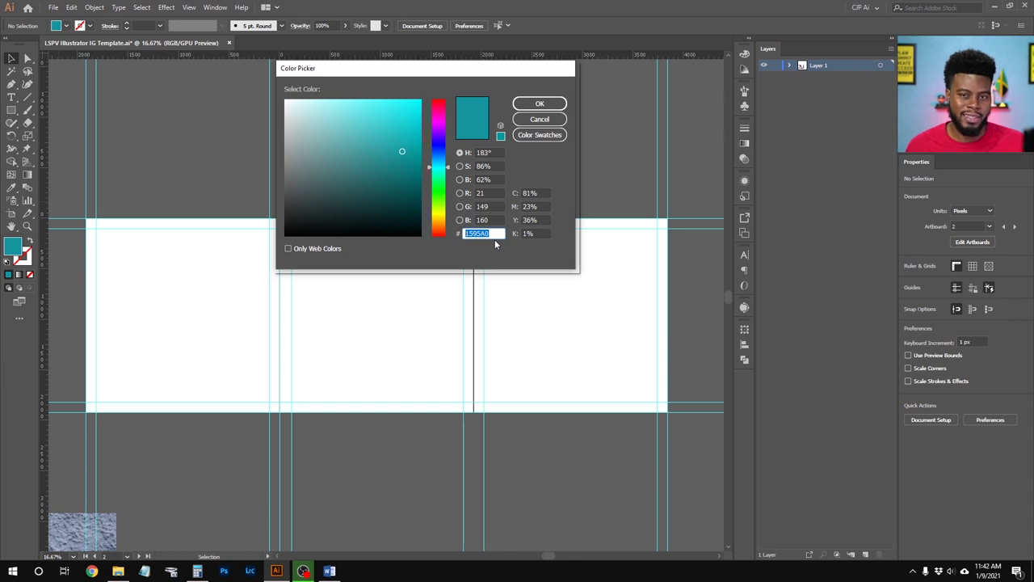
{"action": "left_click", "coordinate": [495, 233]}
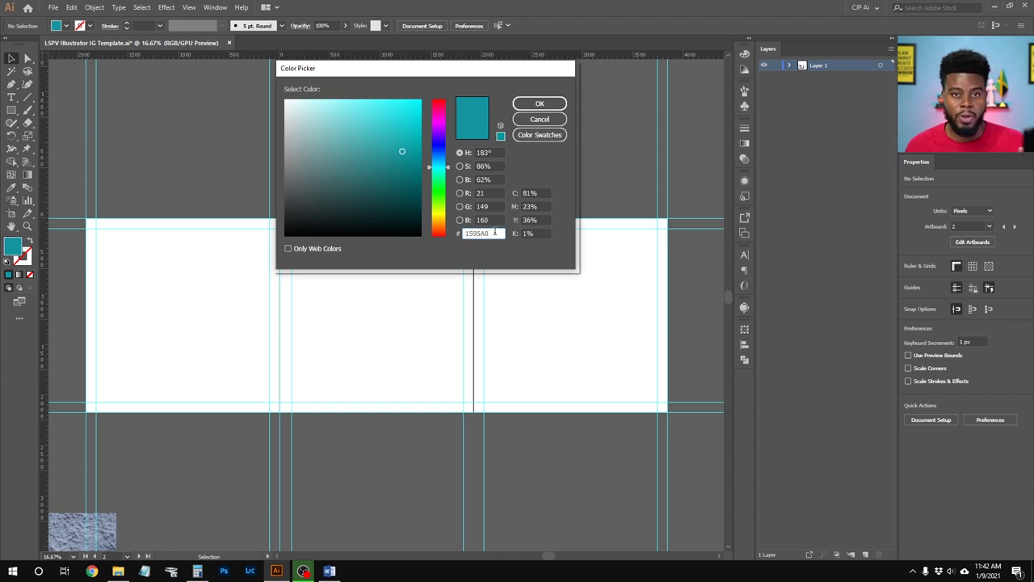
{"action": "left_click", "coordinate": [539, 120]}
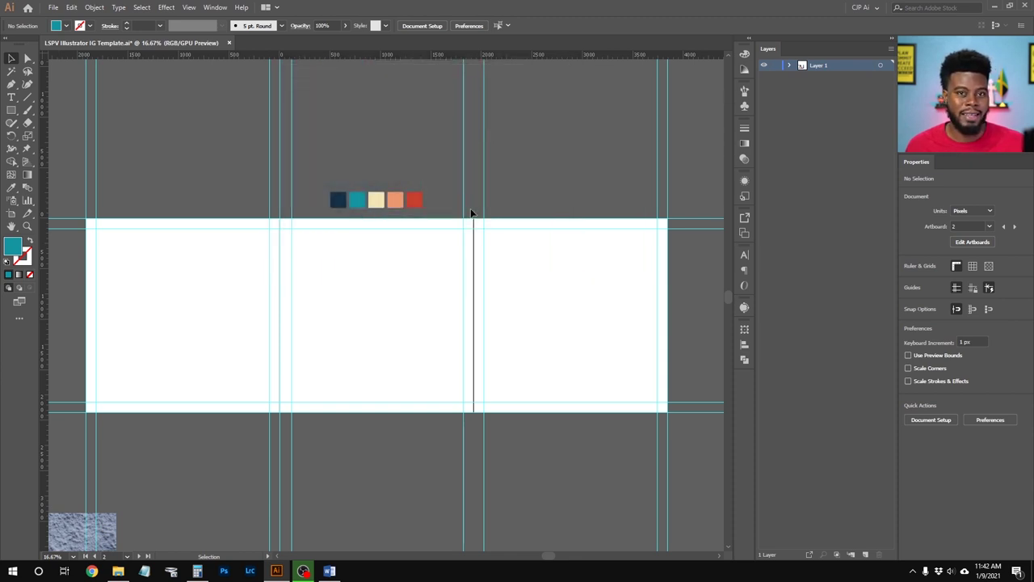
{"action": "scroll", "coordinate": [368, 199], "scroll_direction": "up", "scroll_amount": 3}
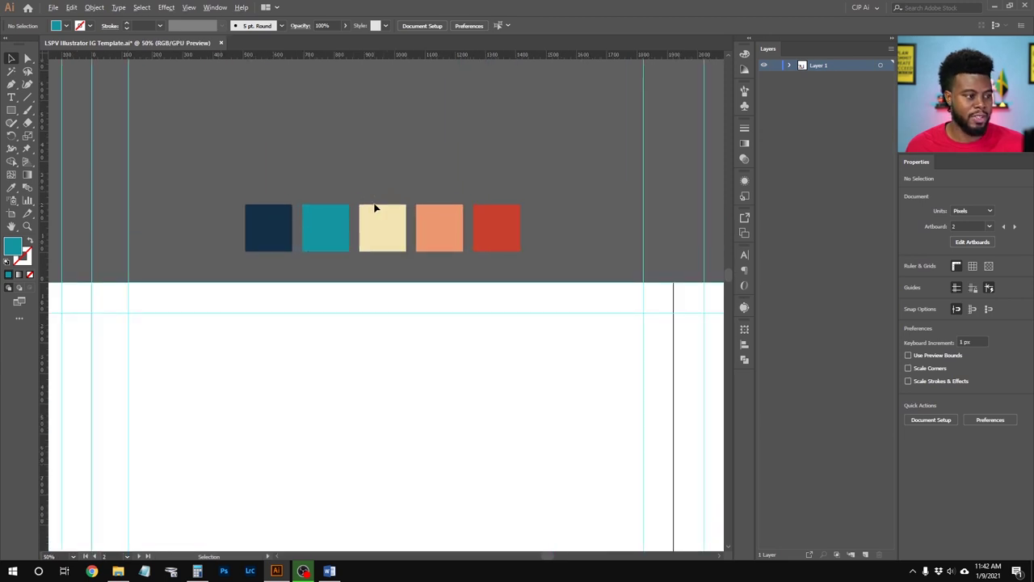
{"action": "scroll", "coordinate": [509, 241], "scroll_direction": "down", "scroll_amount": 2}
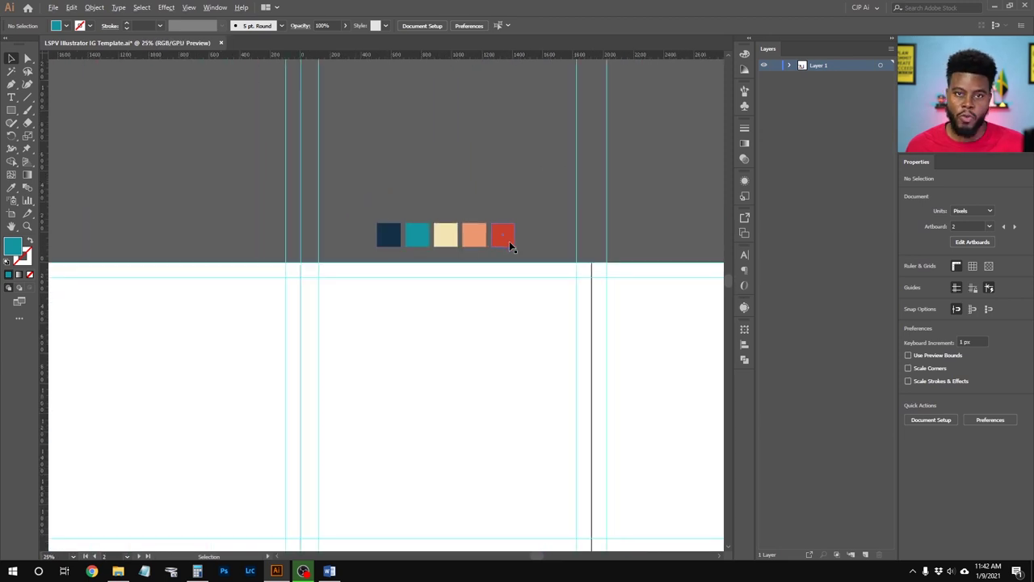
{"action": "scroll", "coordinate": [509, 240], "scroll_direction": "down", "scroll_amount": 1}
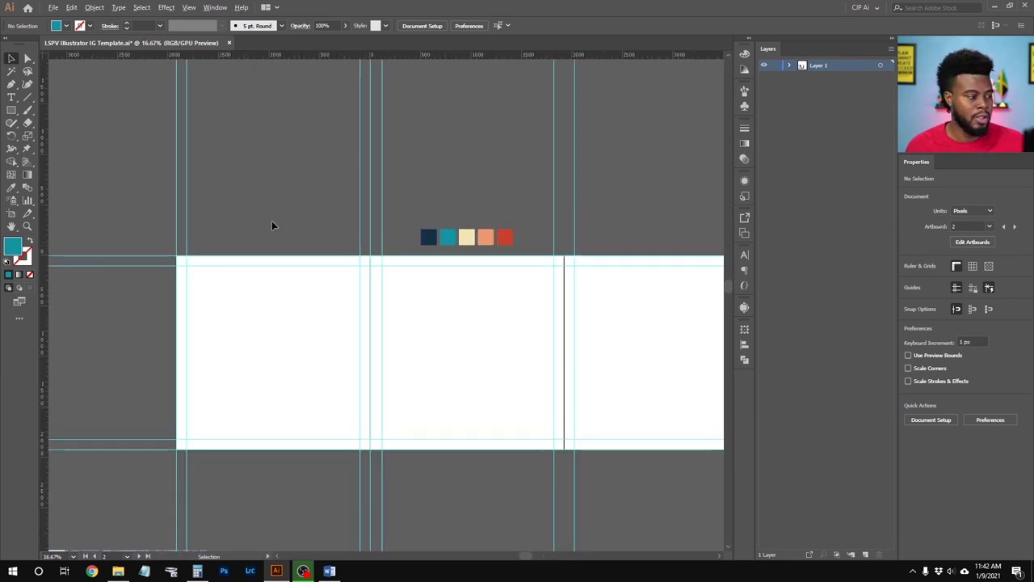
Draw a trial square about 180 px wide with teal fill 1595A0 above the palette swatches, move it over them and delete it
{"action": "double_click", "coordinate": [13, 246]}
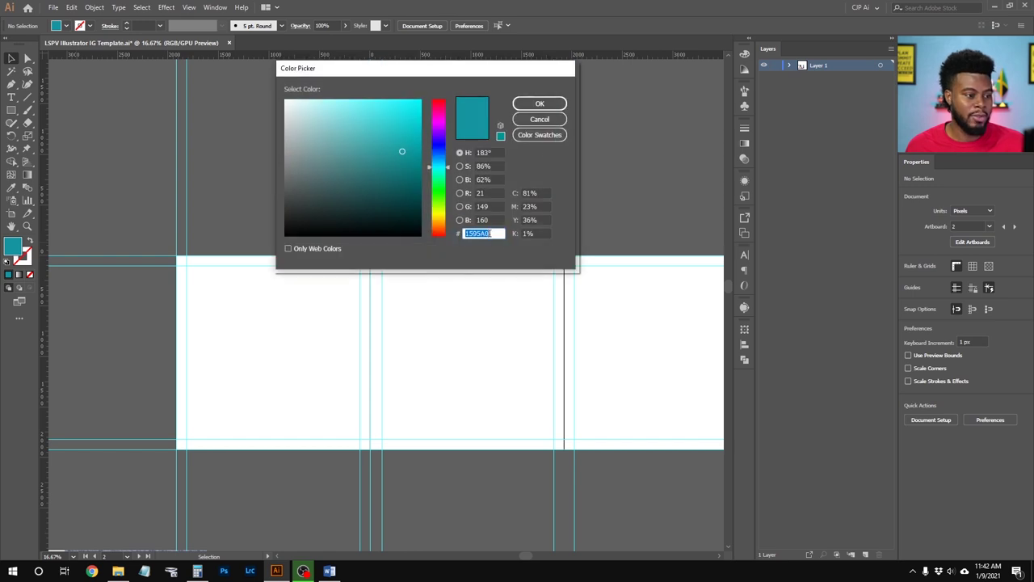
{"action": "left_click", "coordinate": [540, 104]}
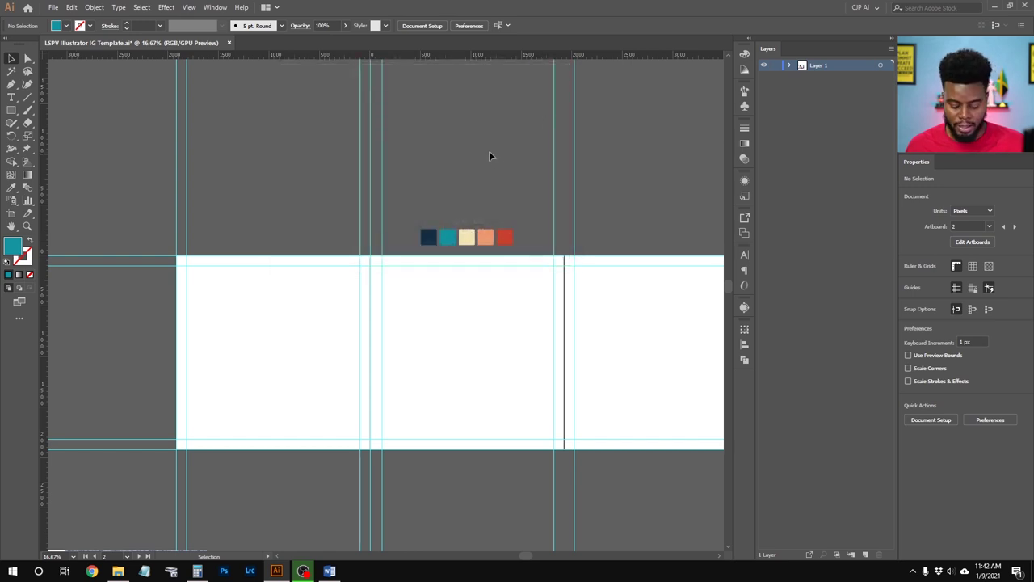
{"action": "key", "text": "m"}
{"action": "mouse_move", "coordinate": [420, 192]}
{"action": "left_mouse_down"}
{"action": "mouse_move", "coordinate": [454, 219]}
{"action": "mouse_move", "coordinate": [441, 211]}
{"action": "left_mouse_up"}
{"action": "key", "text": "v"}
{"action": "scroll", "coordinate": [445, 208], "scroll_direction": "up", "scroll_amount": 2}
{"action": "scroll", "coordinate": [443, 208], "scroll_direction": "right", "scroll_amount": 2}
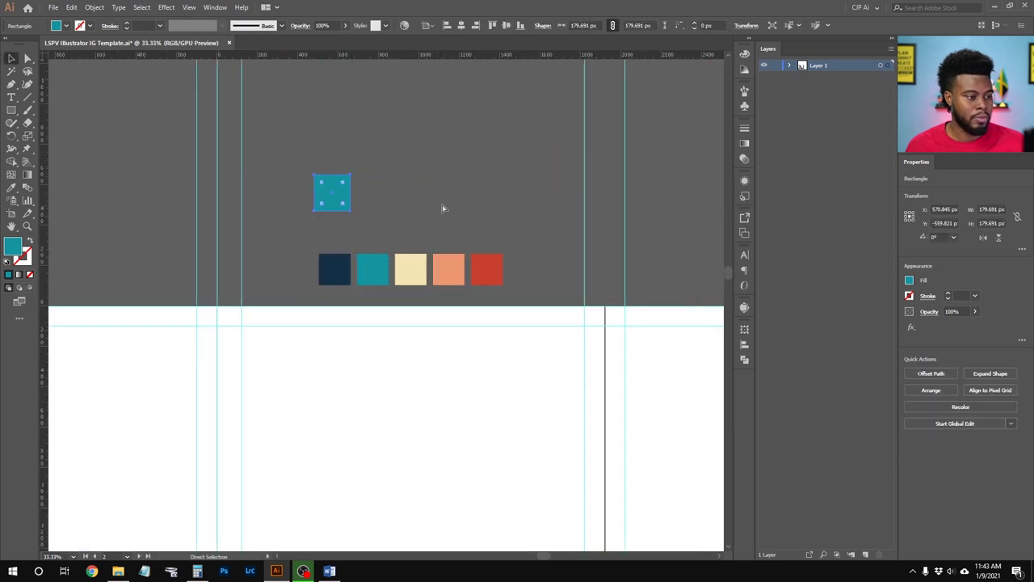
{"action": "left_click_drag", "start_coordinate": [339, 198], "coordinate": [397, 202]}
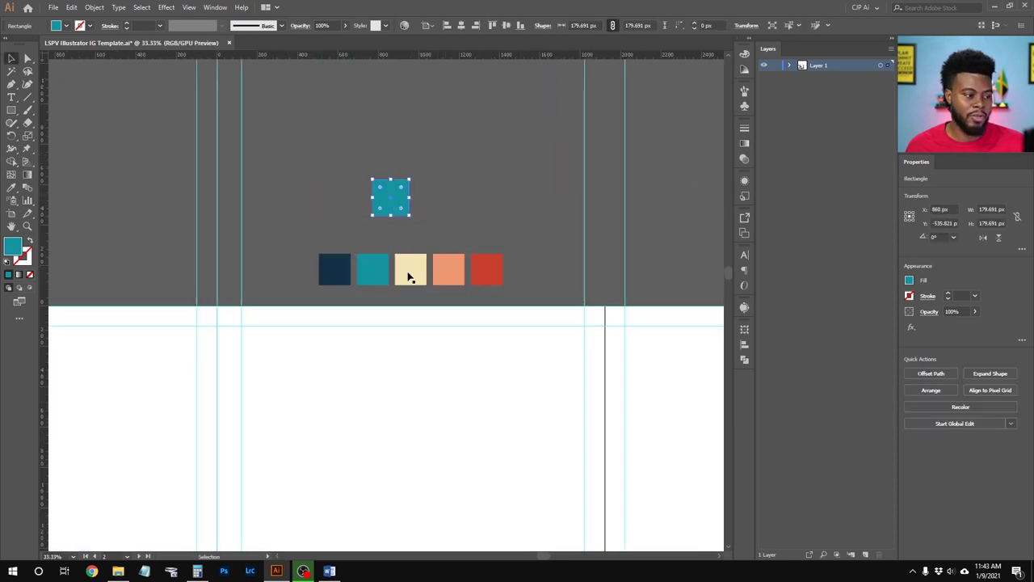
{"action": "key", "text": "Delete"}
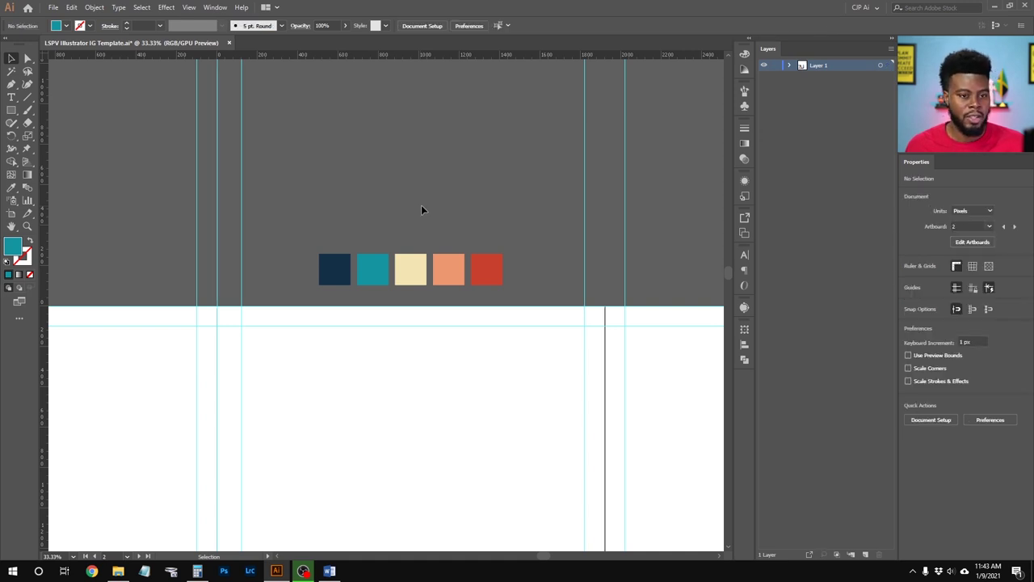
Add a vertical guide at X 1920 px on the boundary between the second and third artboards
{"action": "scroll", "coordinate": [421, 210], "scroll_direction": "down", "scroll_amount": 1}
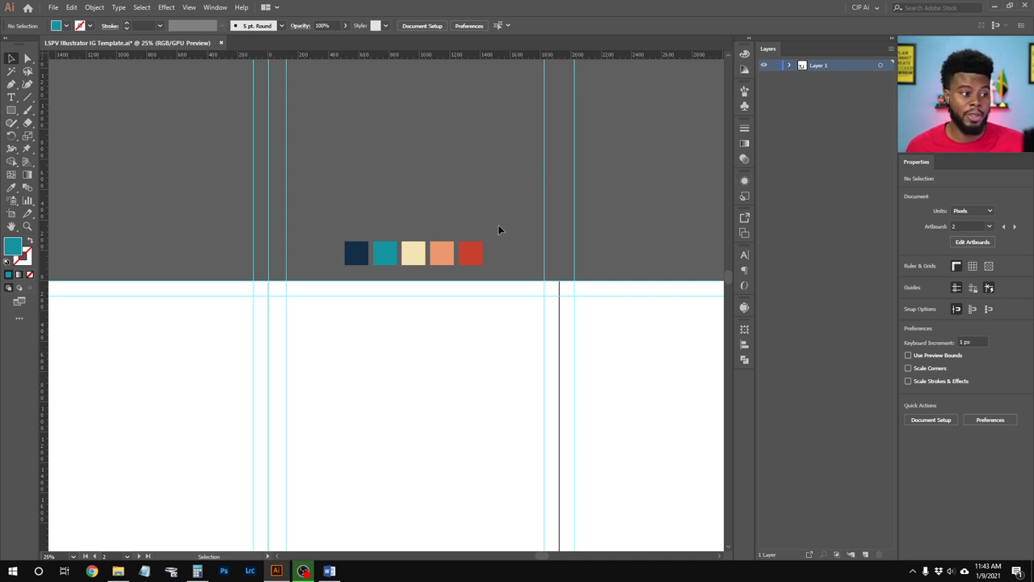
{"action": "scroll", "coordinate": [498, 228], "scroll_direction": "down", "scroll_amount": 1}
{"action": "scroll", "coordinate": [601, 294], "scroll_direction": "down", "scroll_amount": 2}
{"action": "scroll", "coordinate": [601, 292], "scroll_direction": "right", "scroll_amount": 1}
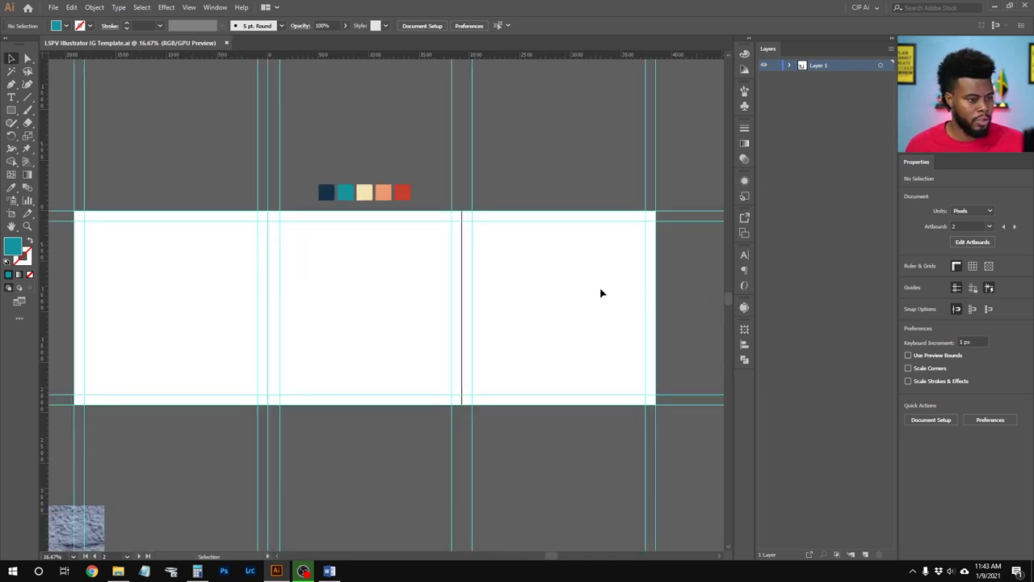
{"action": "scroll", "coordinate": [600, 292], "scroll_direction": "up", "scroll_amount": 1}
{"action": "scroll", "coordinate": [599, 290], "scroll_direction": "down", "scroll_amount": 1}
{"action": "scroll", "coordinate": [598, 289], "scroll_direction": "up", "scroll_amount": 1}
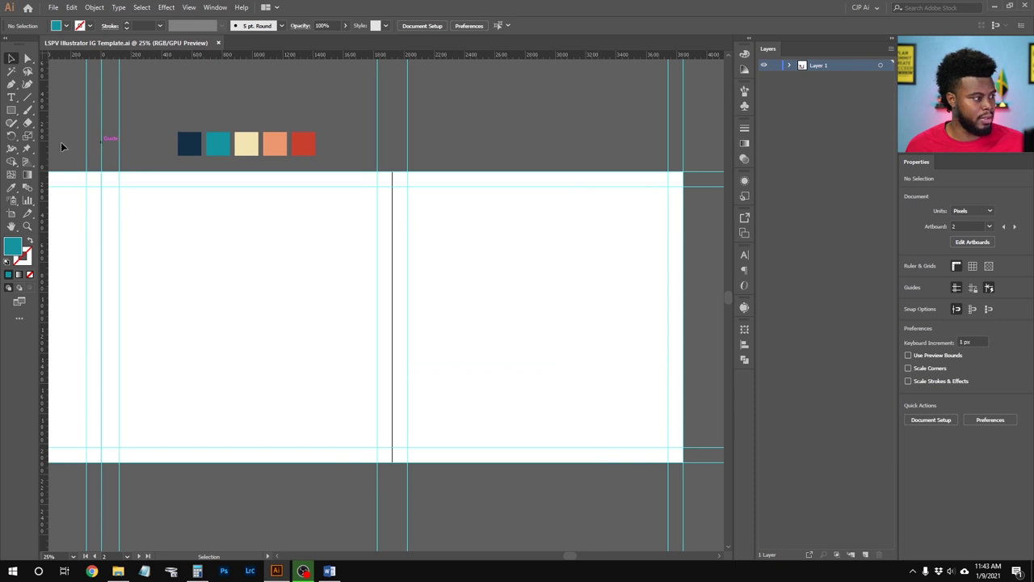
{"action": "left_click_drag", "start_coordinate": [40, 142], "coordinate": [394, 160]}
{"action": "scroll", "coordinate": [478, 192], "scroll_direction": "down", "scroll_amount": 1}
{"action": "scroll", "coordinate": [484, 226], "scroll_direction": "up", "scroll_amount": 1}
{"action": "scroll", "coordinate": [489, 240], "scroll_direction": "left", "scroll_amount": 2}
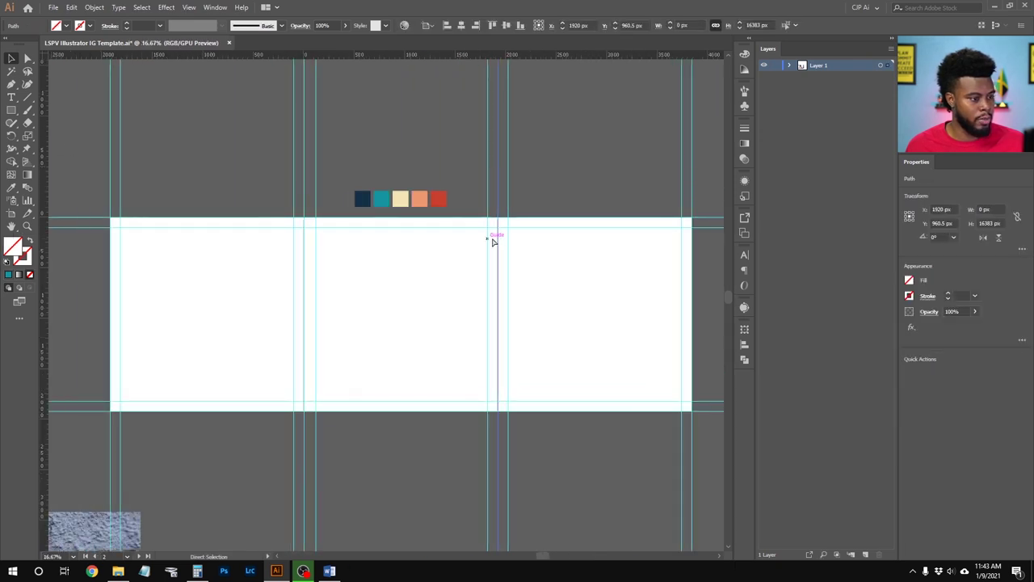
Add a point text reading INSTAGRAM near the middle of the third artboard
{"action": "left_click", "coordinate": [573, 203]}
{"action": "scroll", "coordinate": [536, 227], "scroll_direction": "right", "scroll_amount": 1}
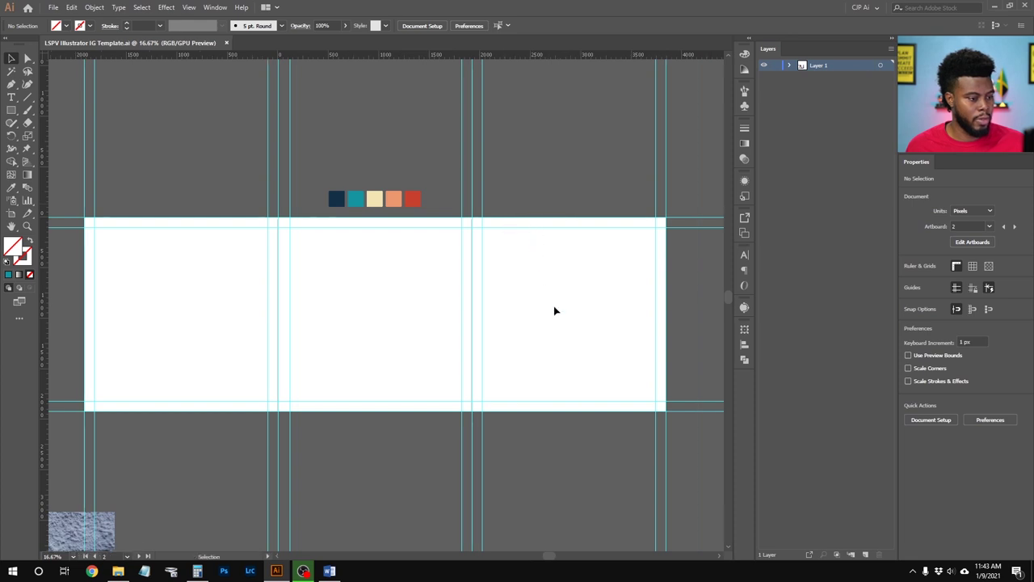
{"action": "scroll", "coordinate": [554, 310], "scroll_direction": "down", "scroll_amount": 1}
{"action": "scroll", "coordinate": [554, 308], "scroll_direction": "up", "scroll_amount": 1}
{"action": "scroll", "coordinate": [553, 307], "scroll_direction": "right", "scroll_amount": 3}
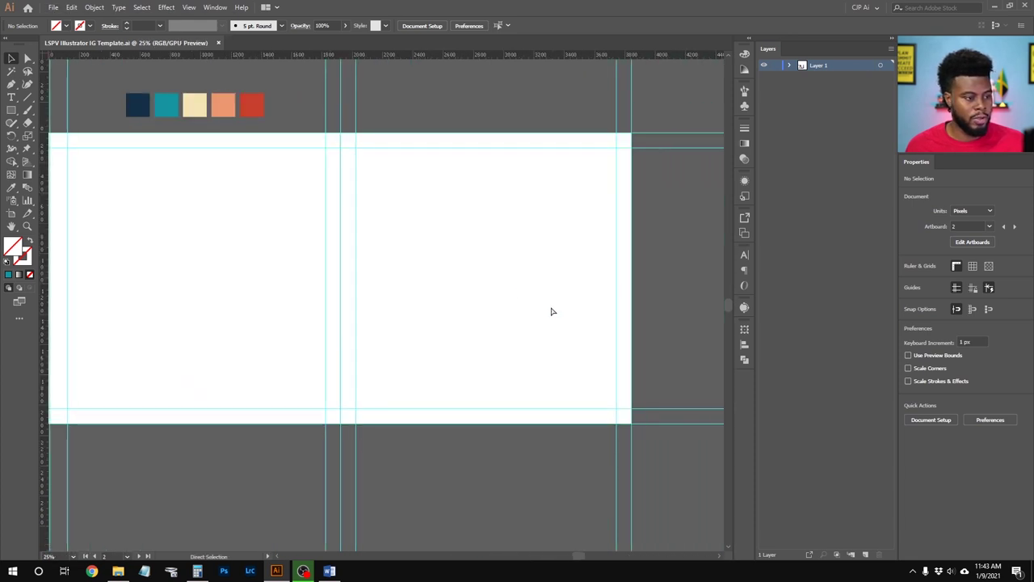
{"action": "scroll", "coordinate": [460, 301], "scroll_direction": "down", "scroll_amount": 1}
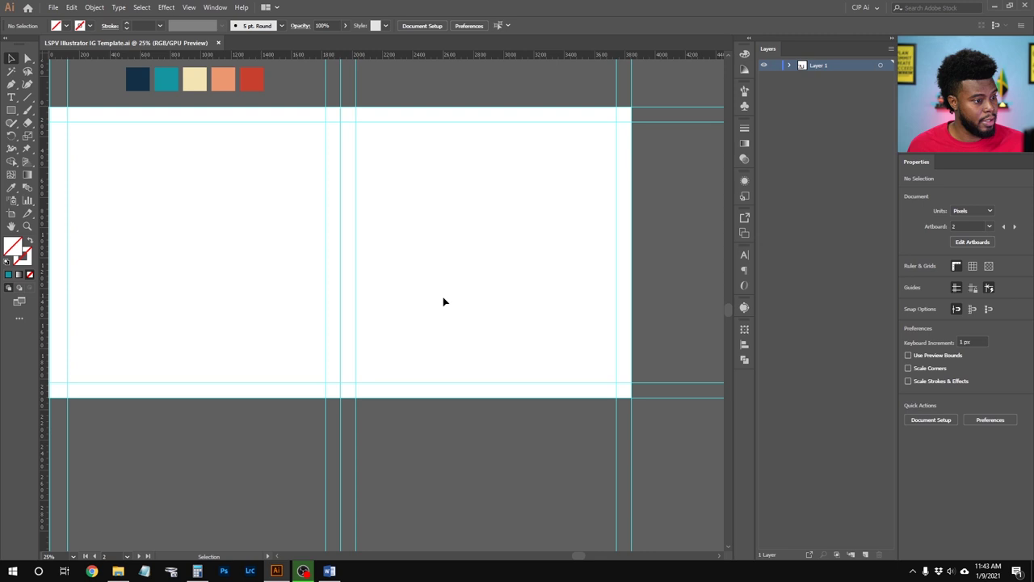
{"action": "scroll", "coordinate": [444, 303], "scroll_direction": "up", "scroll_amount": 1}
{"action": "key", "text": "t"}
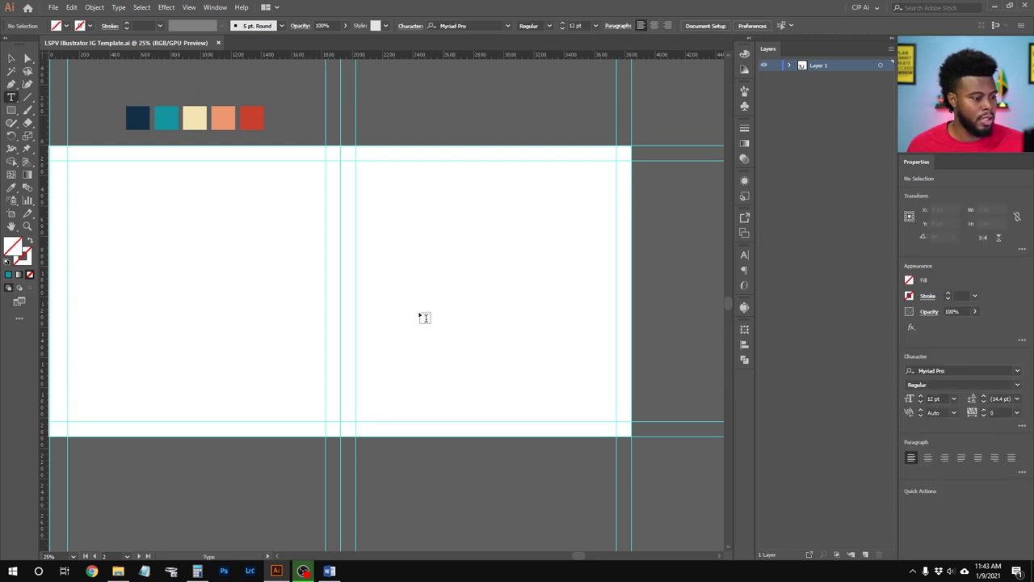
{"action": "left_click", "coordinate": [428, 302]}
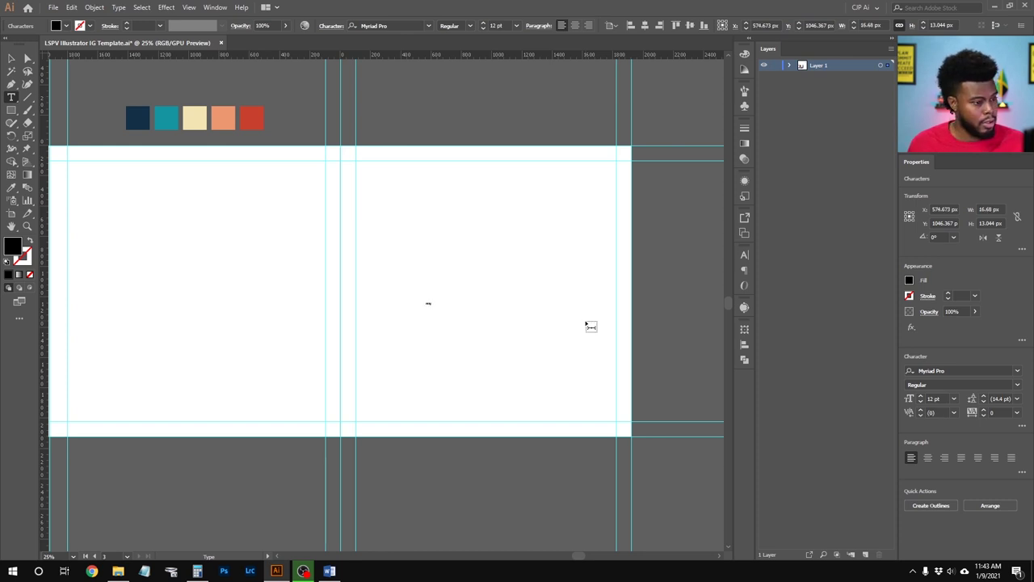
{"action": "scroll", "coordinate": [556, 324], "scroll_direction": "up", "scroll_amount": 2}
{"action": "scroll", "coordinate": [556, 324], "scroll_direction": "down", "scroll_amount": 1}
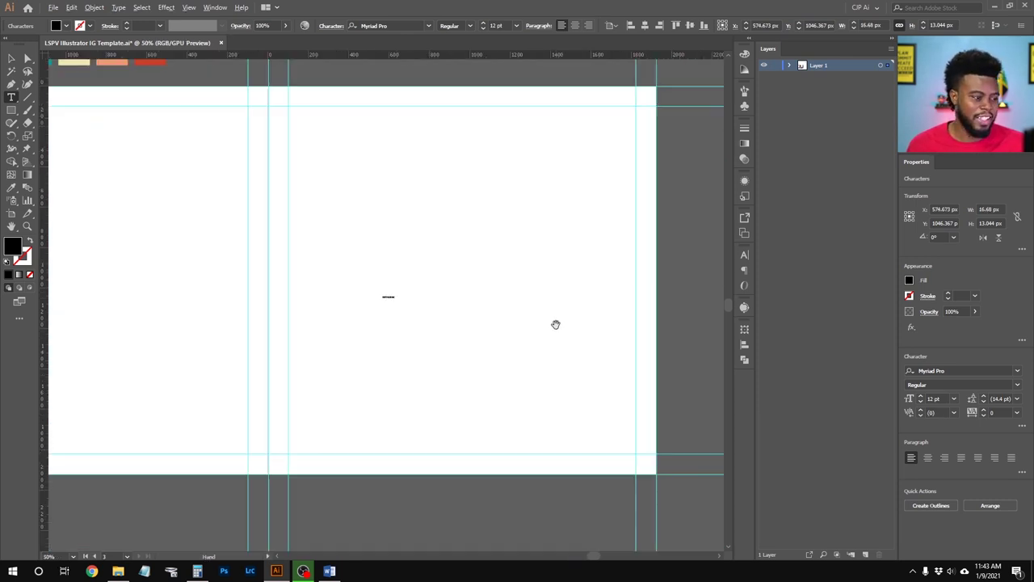
{"action": "key", "text": "Escape"}
{"action": "type", "text": "hello world"}
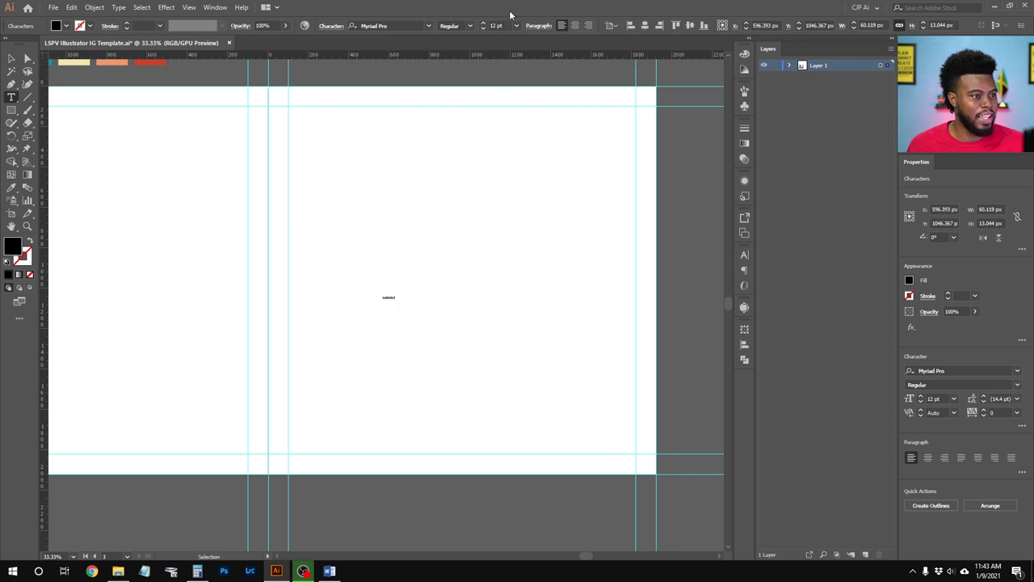
Set the INSTAGRAM text to 100 pt in the Metrisch Book font
{"action": "left_click", "coordinate": [516, 26]}
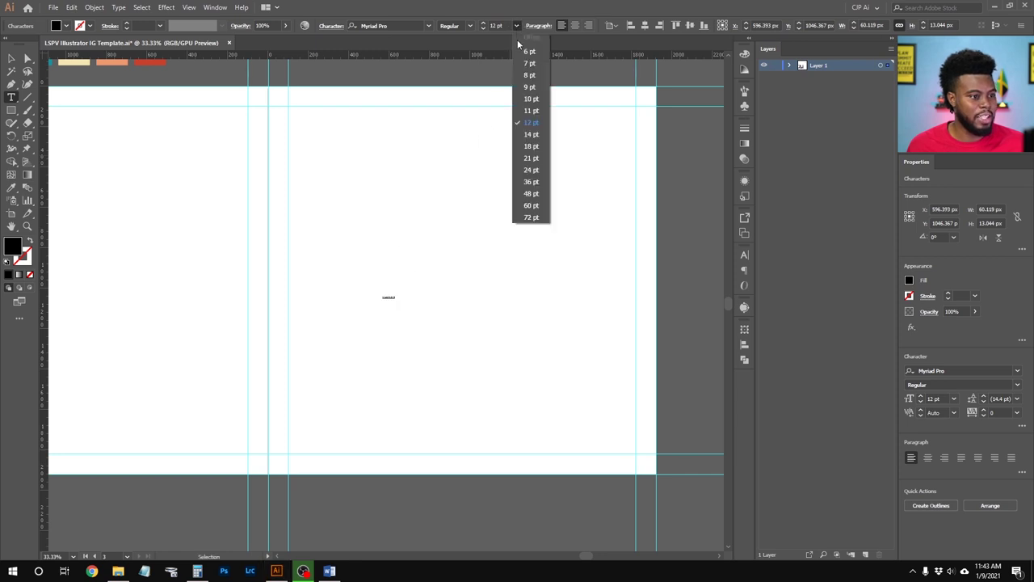
{"action": "left_click", "coordinate": [530, 205]}
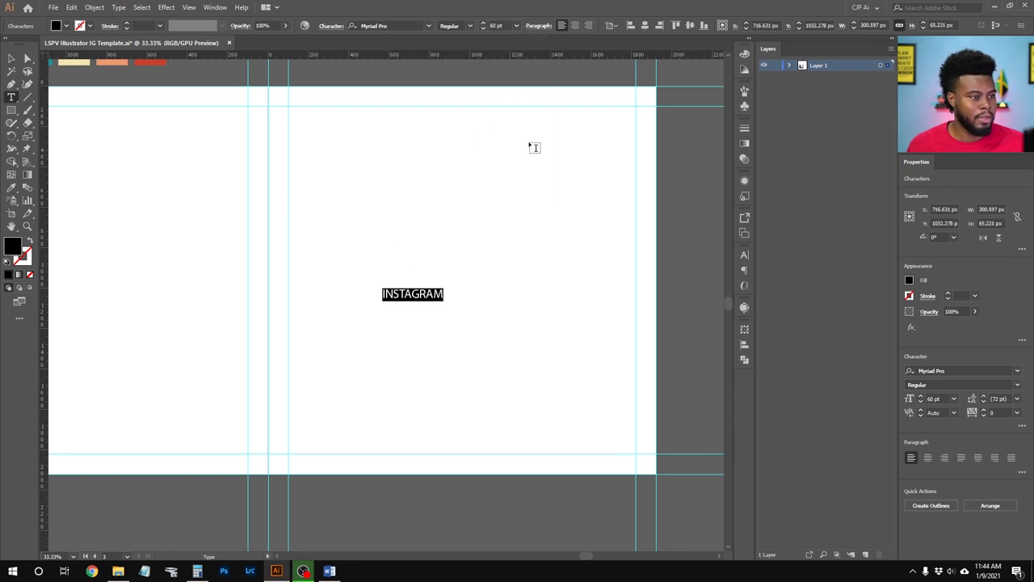
{"action": "left_click", "coordinate": [494, 25]}
{"action": "type", "text": "100"}
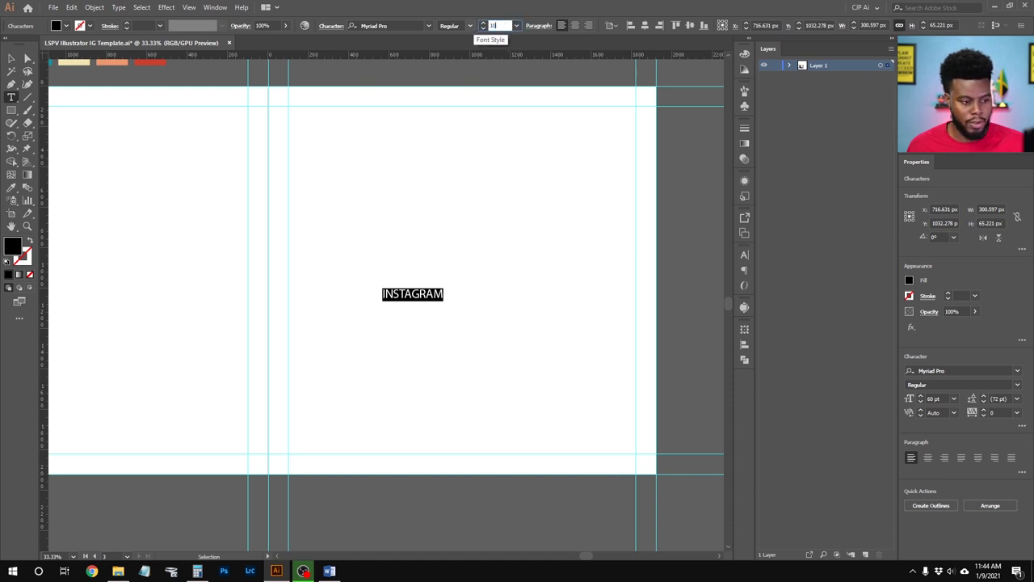
{"action": "key", "text": "Return"}
{"action": "left_click", "coordinate": [412, 25]}
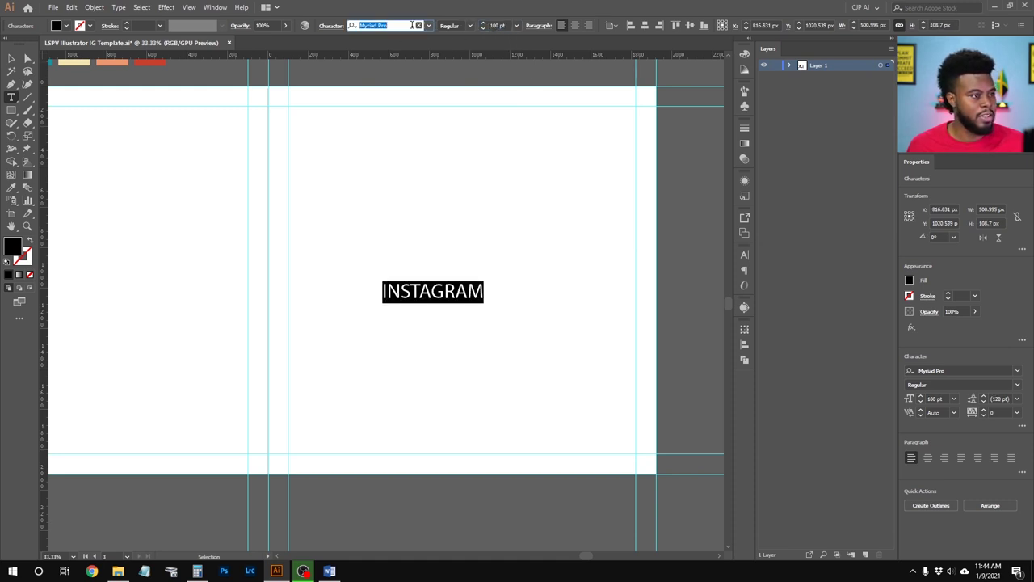
{"action": "type", "text": "met"}
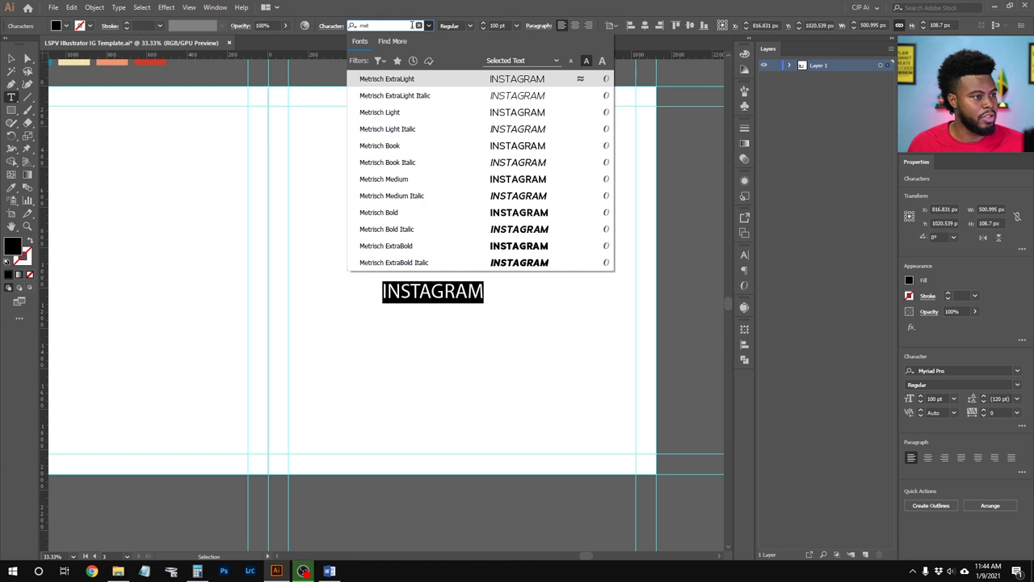
{"action": "left_click", "coordinate": [424, 147]}
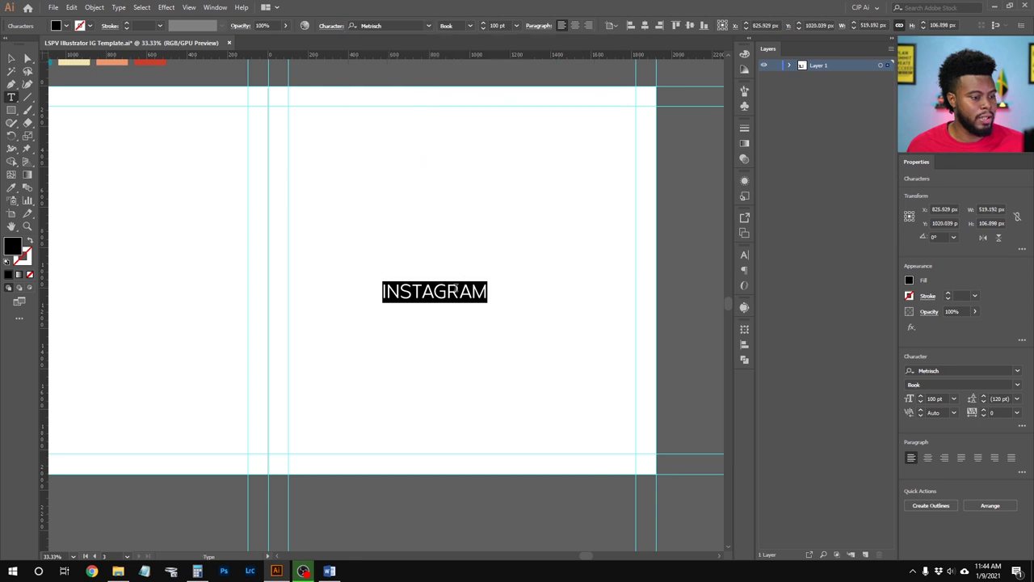
Extend the text to INSTAGRAM GRID TEMPLATES and move it into the lower part of the third artboard, inside the margin guides
{"action": "key", "text": "Escape"}
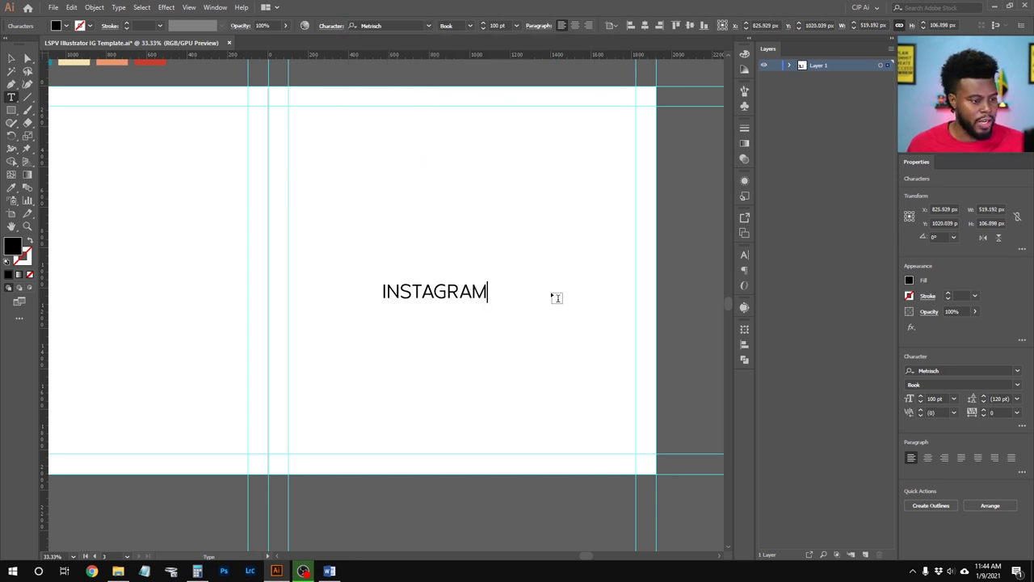
{"action": "type", "text": "GRID TEMPLATES"}
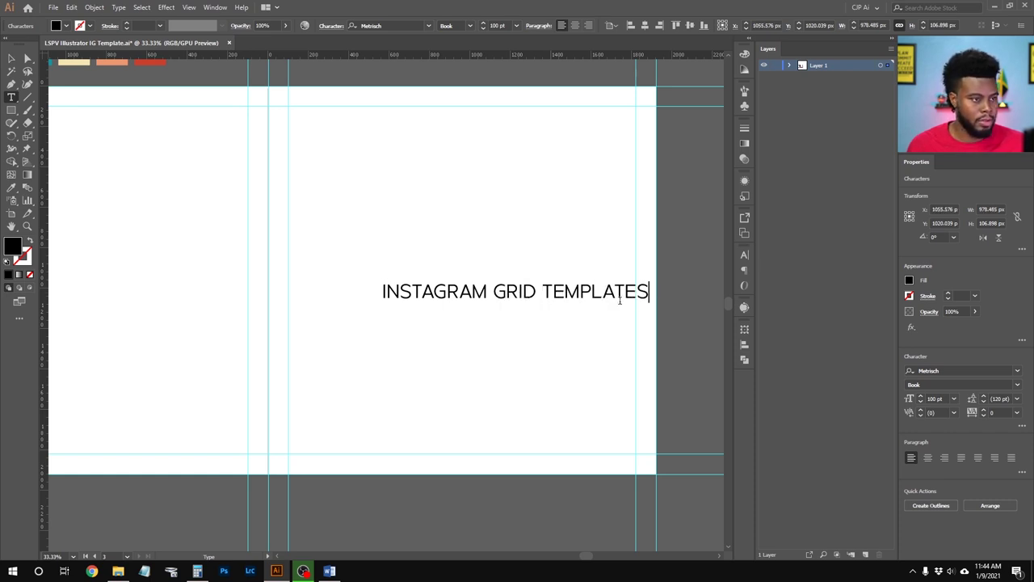
{"action": "left_click", "coordinate": [11, 58]}
{"action": "left_click_drag", "start_coordinate": [502, 297], "coordinate": [420, 376]}
{"action": "left_click", "coordinate": [431, 354]}
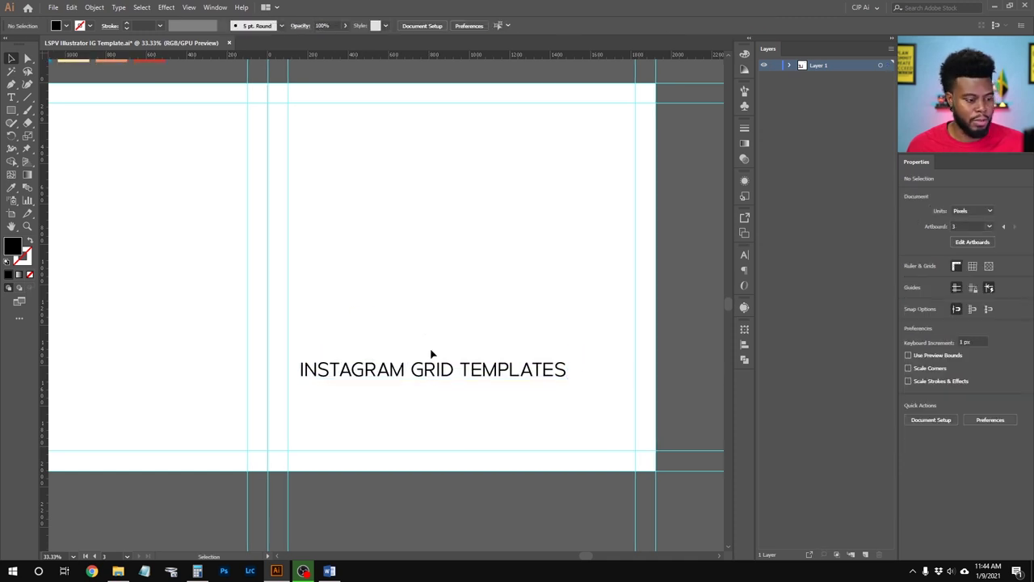
Add a second point text reading FIRST POST above the INSTAGRAM GRID TEMPLATES line
{"action": "key", "text": "t"}
{"action": "left_click", "coordinate": [426, 243]}
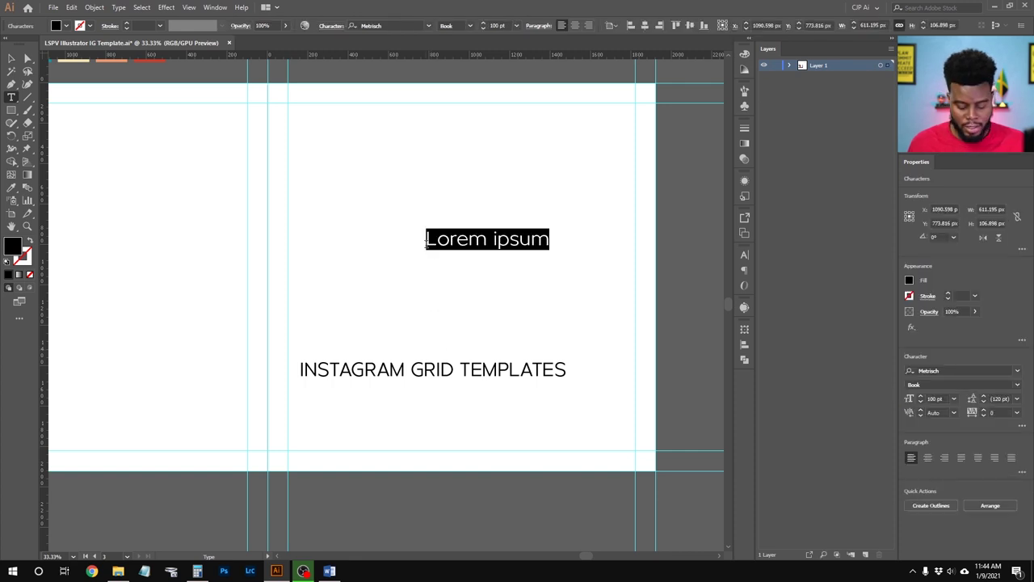
{"action": "type", "text": "FIRST POST"}
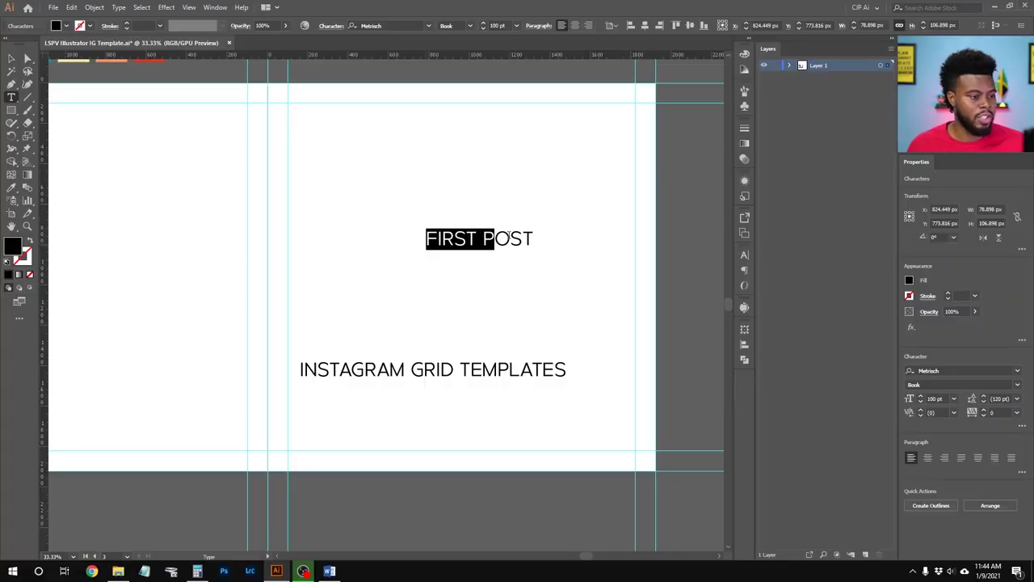
Set the FIRST POST text to Bebas Neue Bold at 300 pt
{"action": "left_click", "coordinate": [409, 25]}
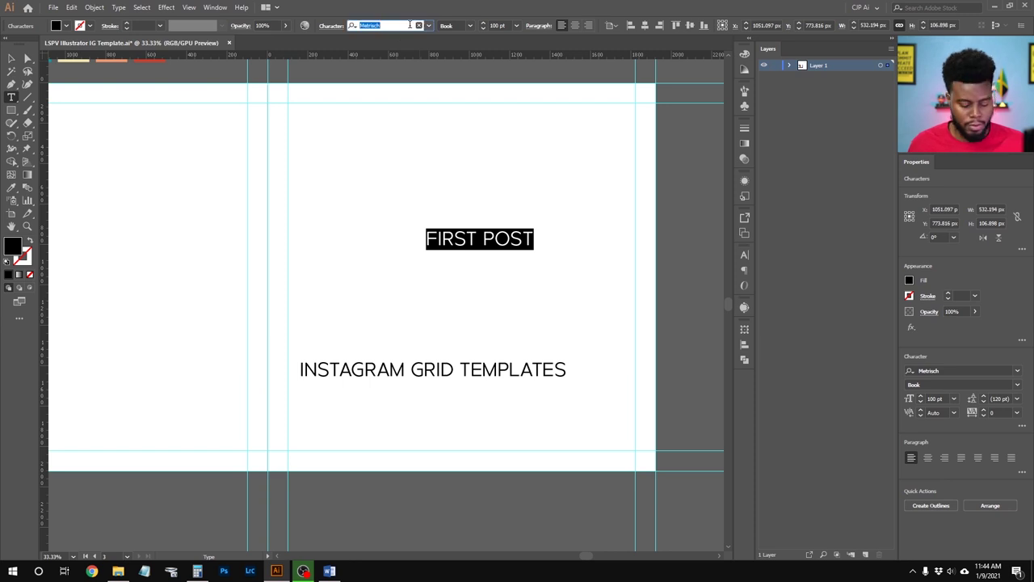
{"action": "type", "text": "bebas"}
{"action": "left_click", "coordinate": [395, 147]}
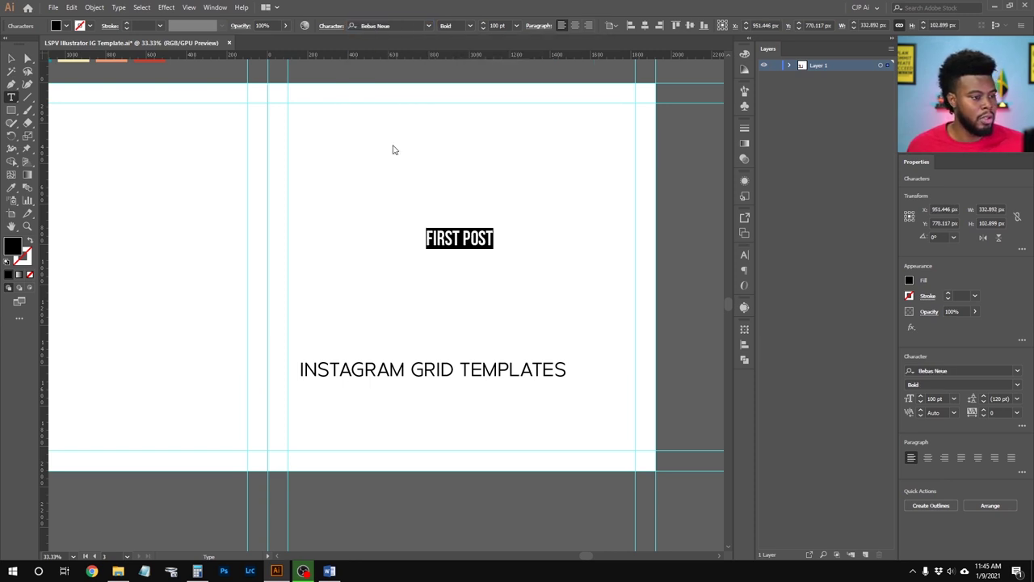
{"action": "left_click", "coordinate": [497, 25]}
{"action": "type", "text": "300"}
{"action": "key", "text": "Return"}
Stack FIRST POST directly below INSTAGRAM GRID TEMPLATES with left edges aligned, and raise both lines slightly above the bottom margin guide
{"action": "left_click", "coordinate": [10, 60]}
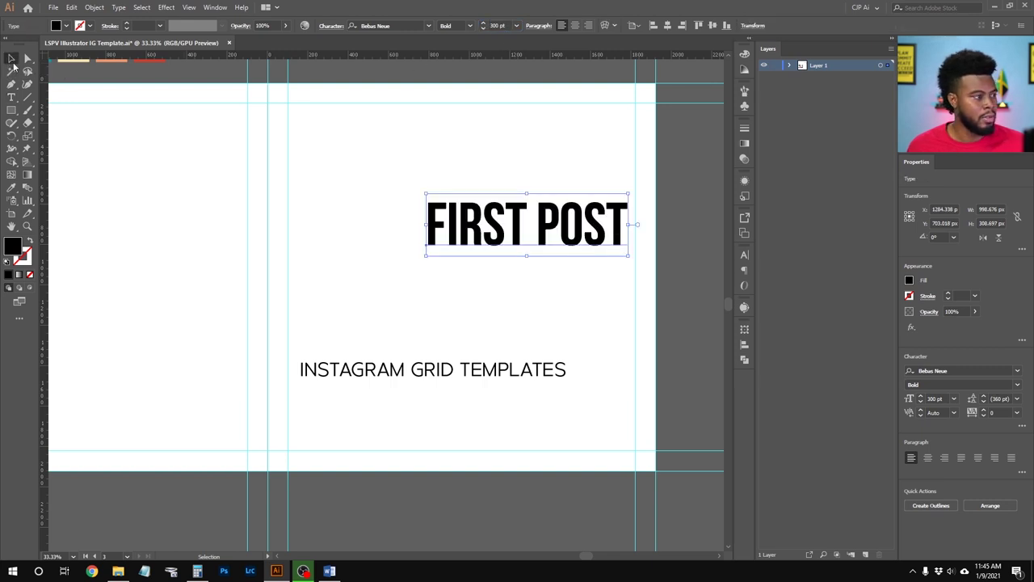
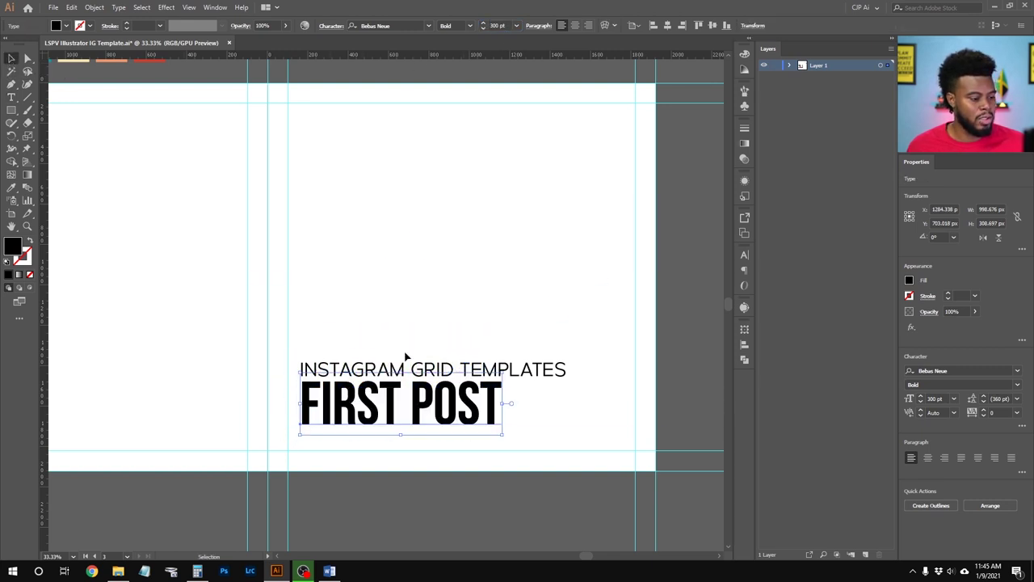
{"action": "left_click_drag", "start_coordinate": [414, 369], "coordinate": [415, 326]}
{"action": "left_click_drag", "start_coordinate": [395, 409], "coordinate": [394, 366]}
{"action": "left_click", "coordinate": [549, 381]}
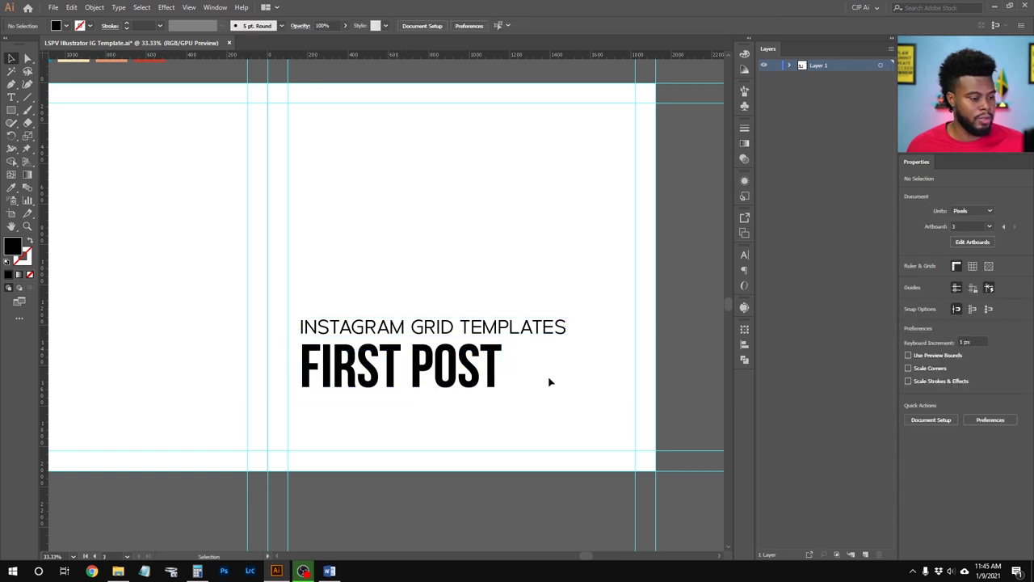
Copy the palette swatch group from above the second artboard and paste it in the same relative place above the third artboard
{"action": "scroll", "coordinate": [550, 381], "scroll_direction": "up", "scroll_amount": 2}
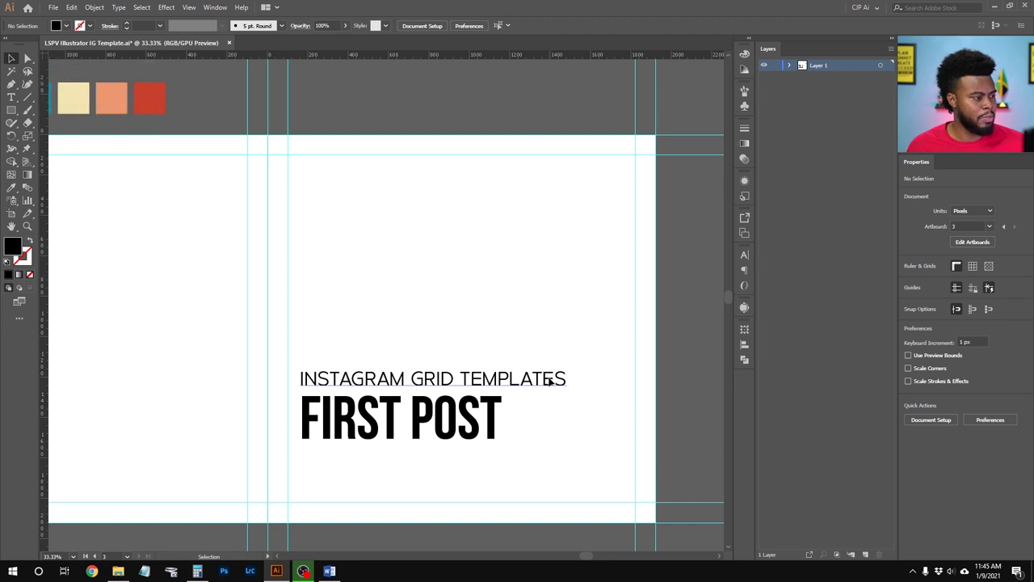
{"action": "scroll", "coordinate": [550, 382], "scroll_direction": "left", "scroll_amount": 2}
{"action": "scroll", "coordinate": [549, 382], "scroll_direction": "down", "scroll_amount": 1, "text": "alt"}
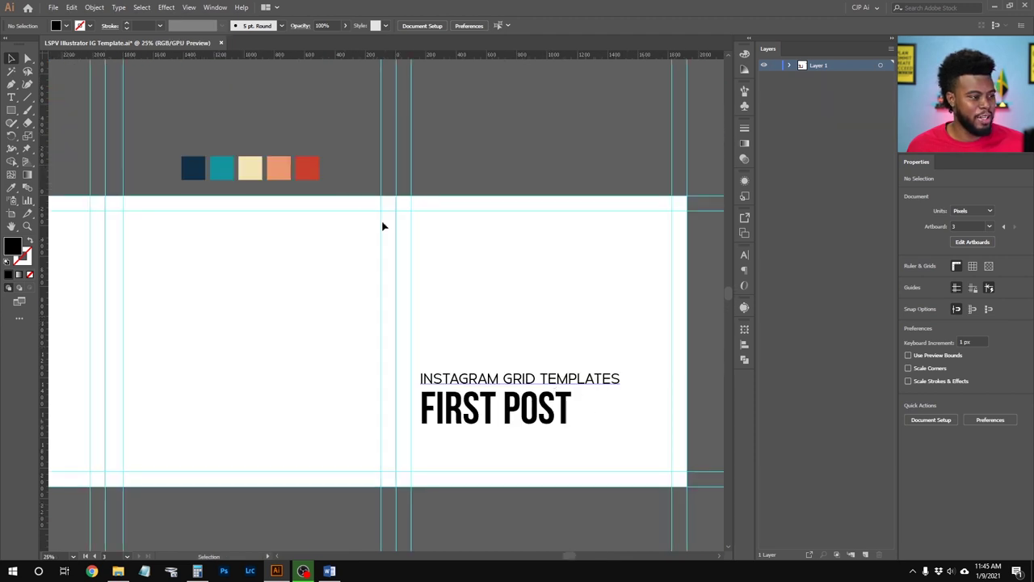
{"action": "scroll", "coordinate": [346, 191], "scroll_direction": "down", "scroll_amount": 1, "text": "alt"}
{"action": "scroll", "coordinate": [347, 192], "scroll_direction": "left", "scroll_amount": 3}
{"action": "scroll", "coordinate": [346, 193], "scroll_direction": "right", "scroll_amount": 2}
{"action": "left_click", "coordinate": [356, 177]}
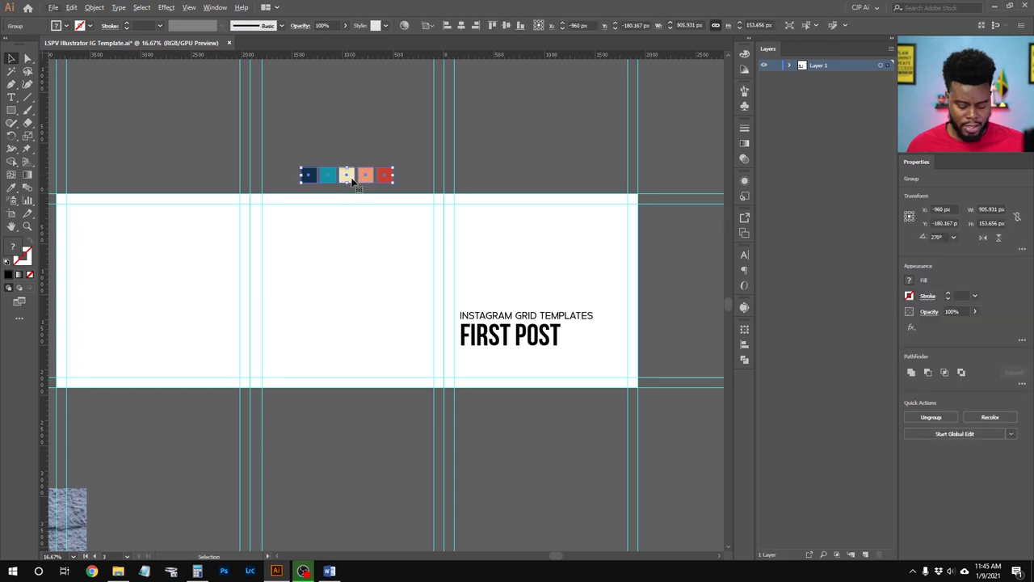
{"action": "key", "text": "a"}
{"action": "key", "text": "v"}
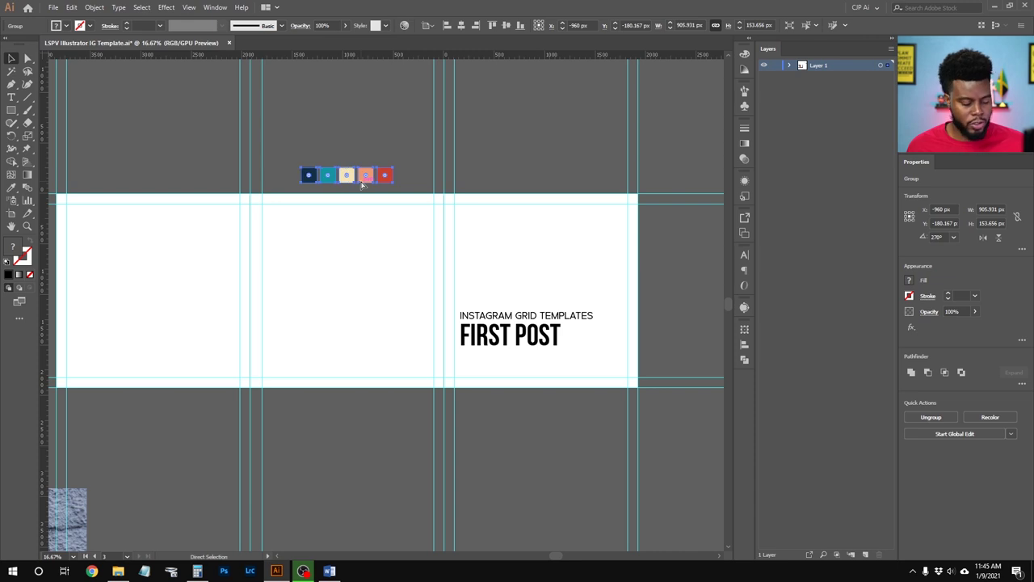
{"action": "key", "text": "ctrl+c"}
{"action": "left_click", "coordinate": [530, 244]}
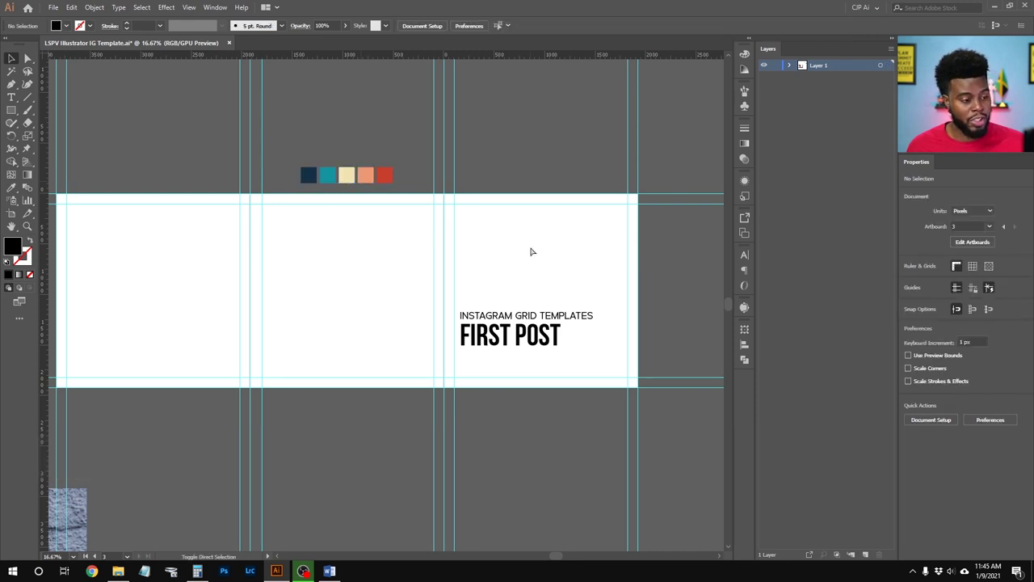
{"action": "key", "text": "ctrl+shift+v"}
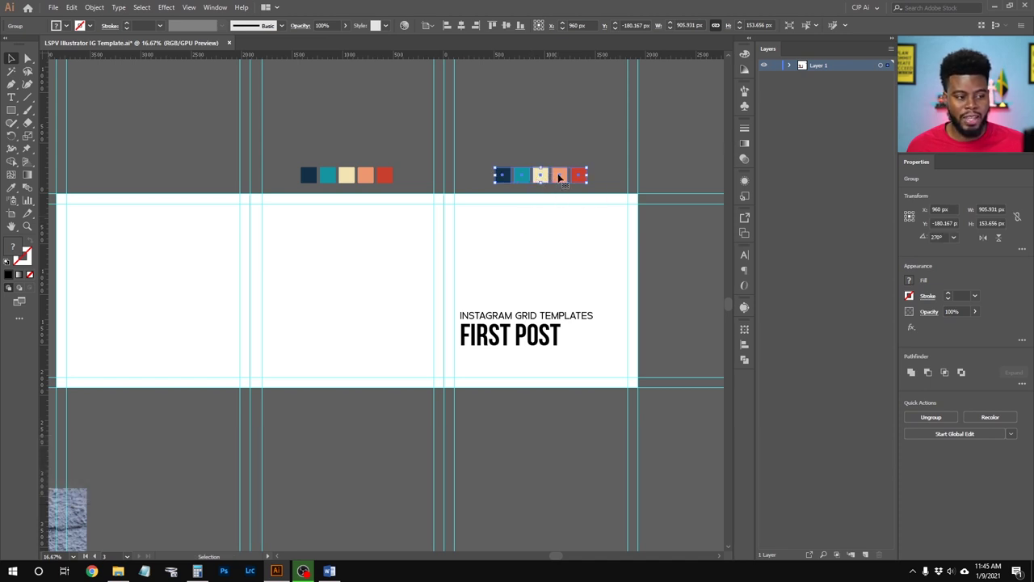
Activate the first artboard, paste the swatch group in place above it, and make the third artboard active again
{"action": "left_click", "coordinate": [339, 244]}
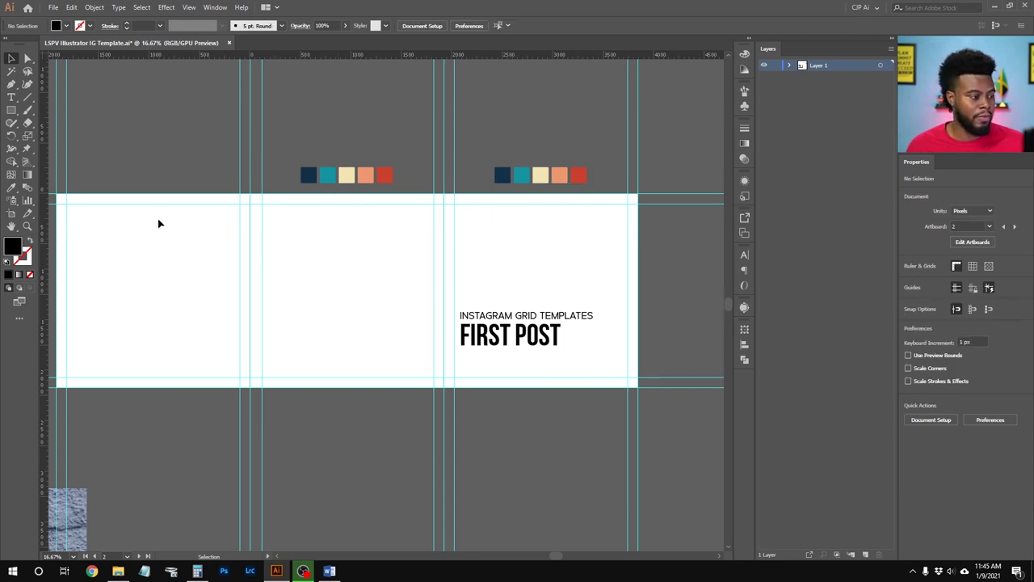
{"action": "left_click", "coordinate": [153, 246]}
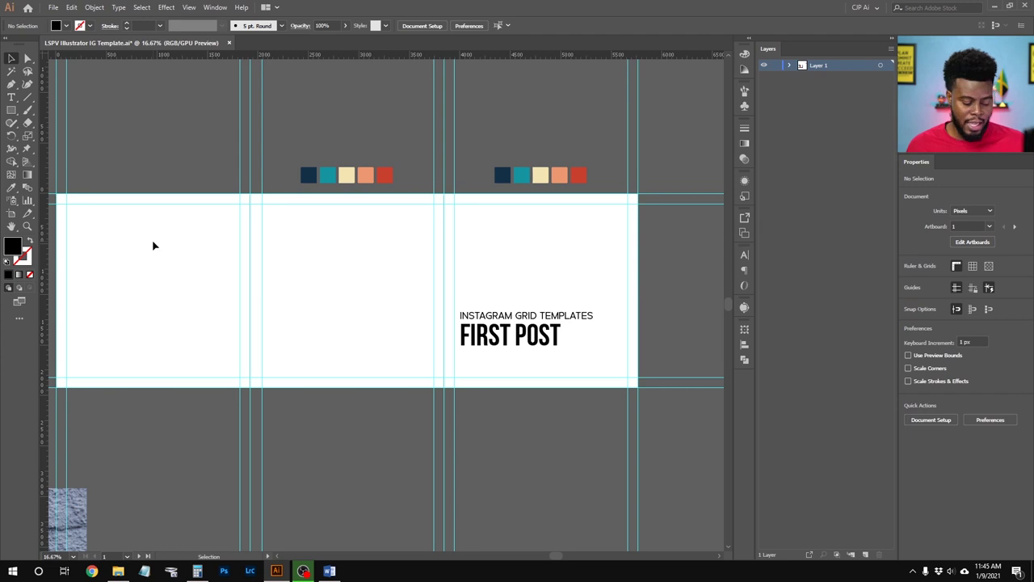
{"action": "key", "text": "ctrl"}
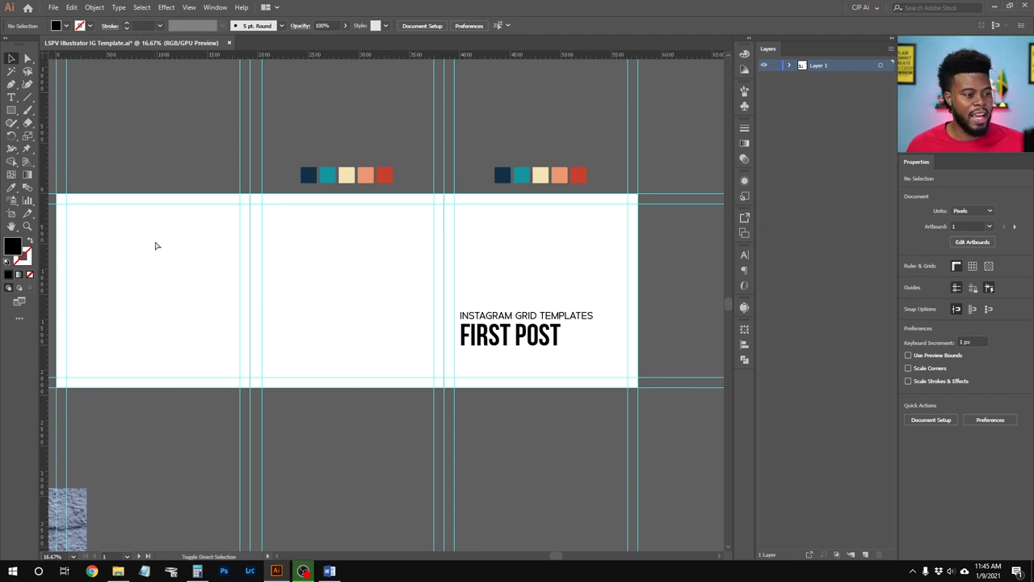
{"action": "key", "text": "ctrl+shift+v"}
{"action": "left_click", "coordinate": [581, 247]}
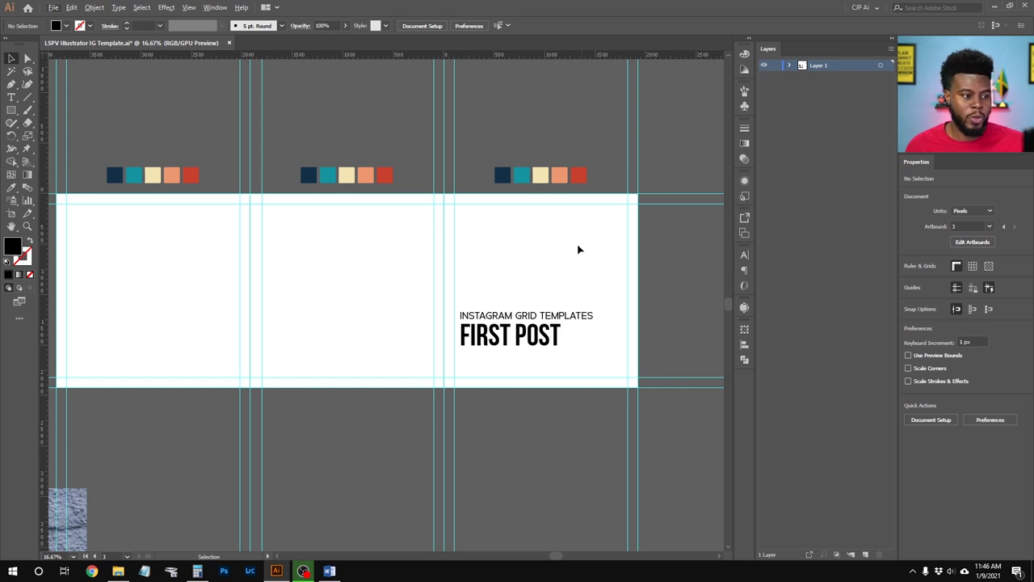
{"action": "scroll", "coordinate": [391, 173], "scroll_direction": "up", "scroll_amount": 1}
{"action": "scroll", "coordinate": [473, 222], "scroll_direction": "right", "scroll_amount": 1}
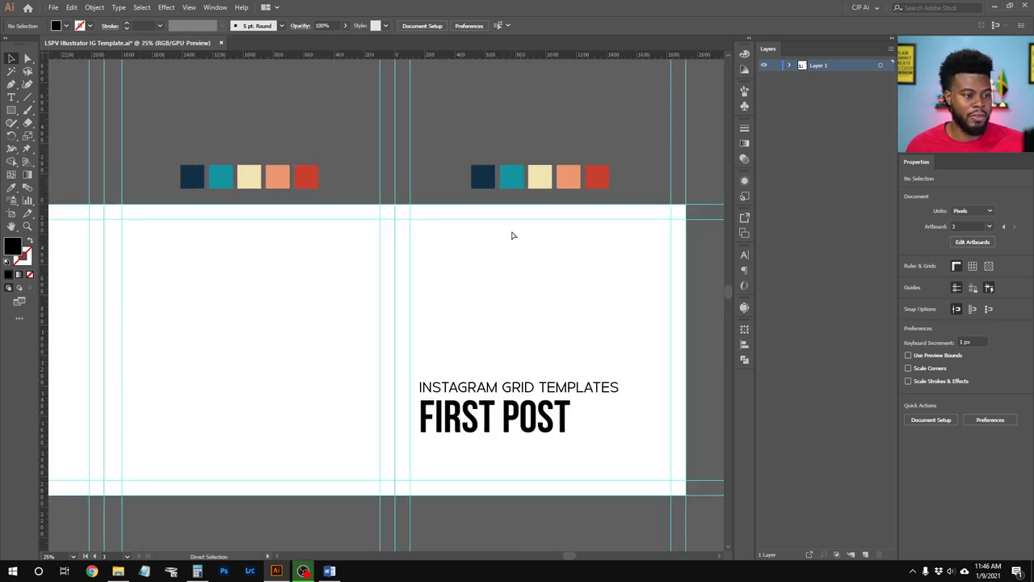
{"action": "scroll", "coordinate": [525, 278], "scroll_direction": "up", "scroll_amount": 1}
{"action": "scroll", "coordinate": [526, 302], "scroll_direction": "down", "scroll_amount": 1}
{"action": "scroll", "coordinate": [529, 315], "scroll_direction": "up", "scroll_amount": 1}
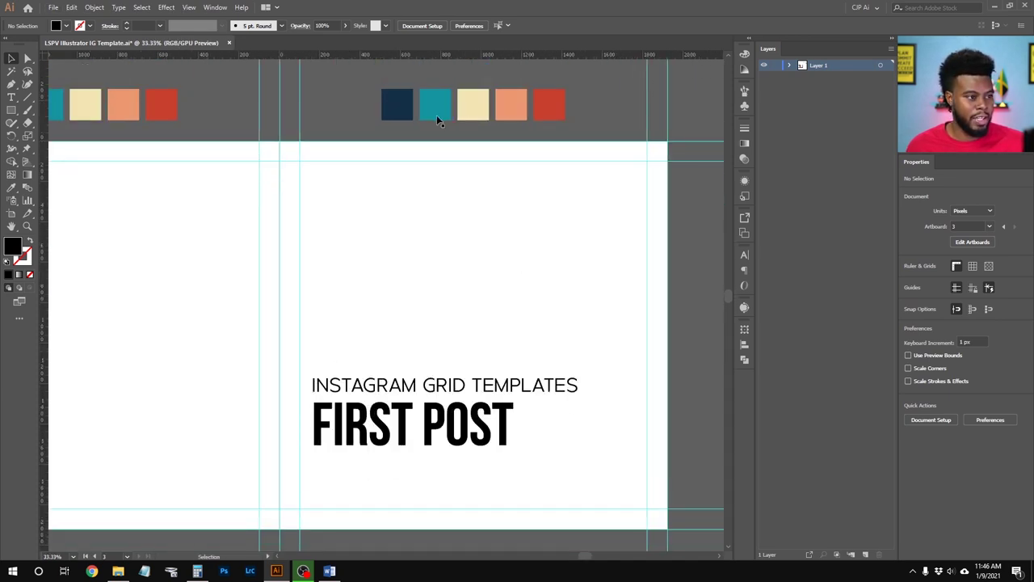
Recolour the FIRST POST text with the red palette swatch above the third artboard
{"action": "left_click", "coordinate": [480, 426]}
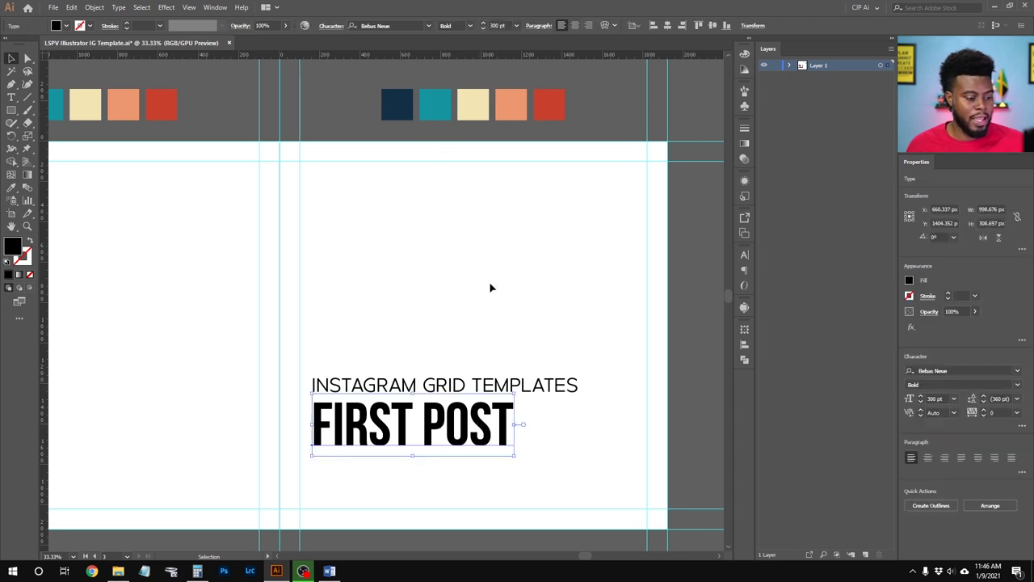
{"action": "key", "text": "i"}
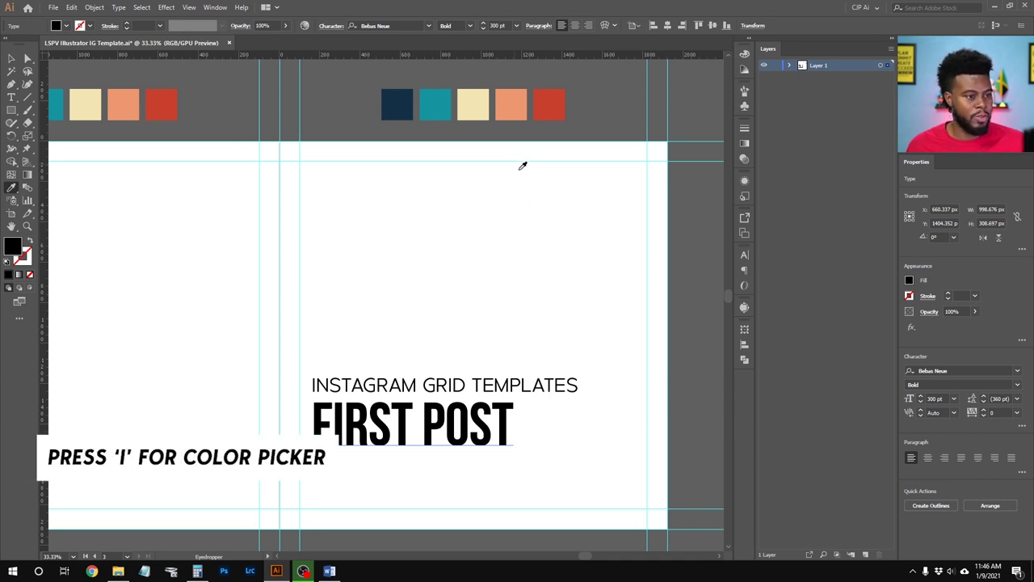
{"action": "left_click", "coordinate": [550, 104]}
{"action": "key", "text": "v"}
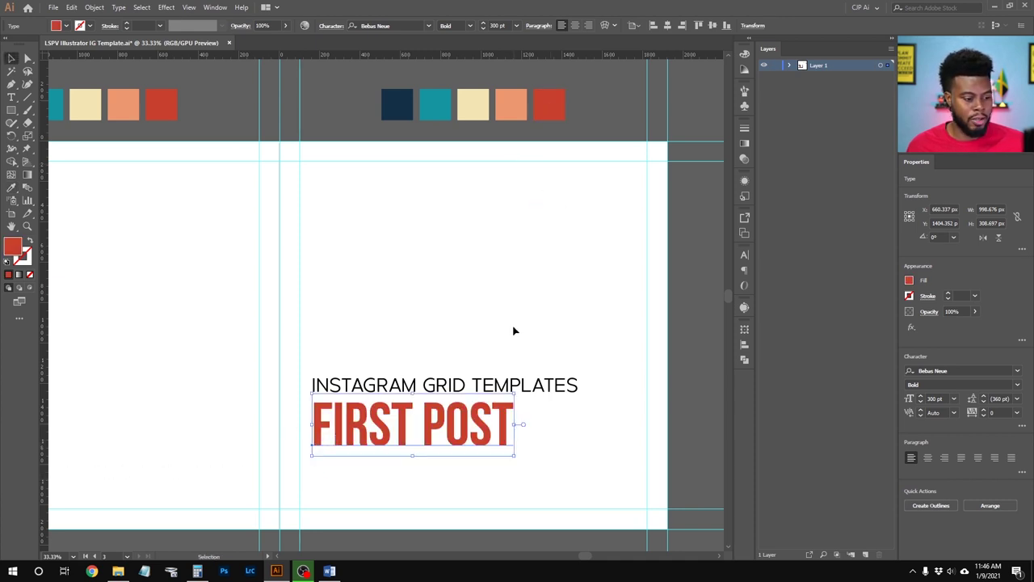
Recolour the INSTAGRAM GRID TEMPLATES text with the dark navy palette swatch and deselect it
{"action": "left_click", "coordinate": [568, 389]}
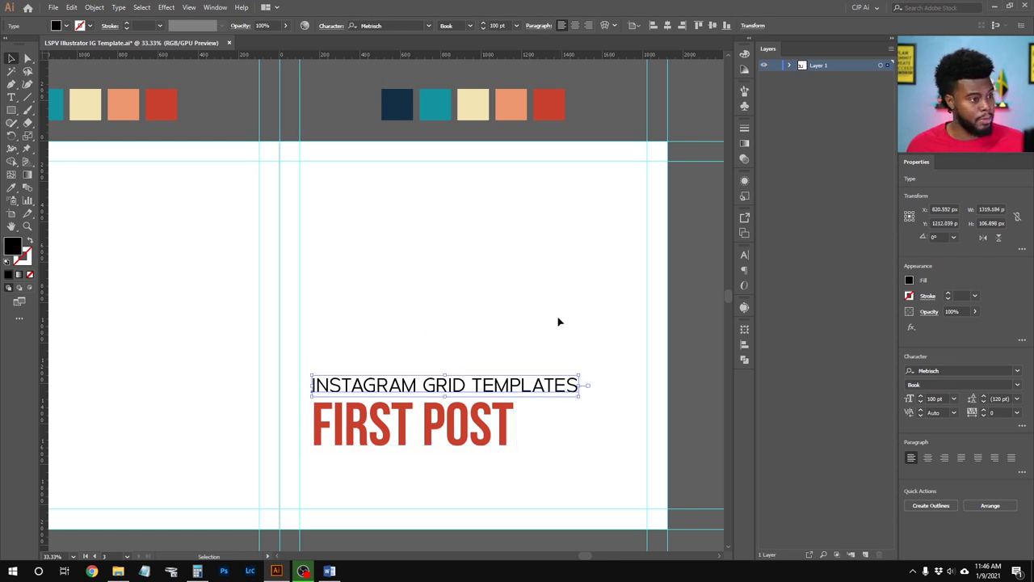
{"action": "key", "text": "i"}
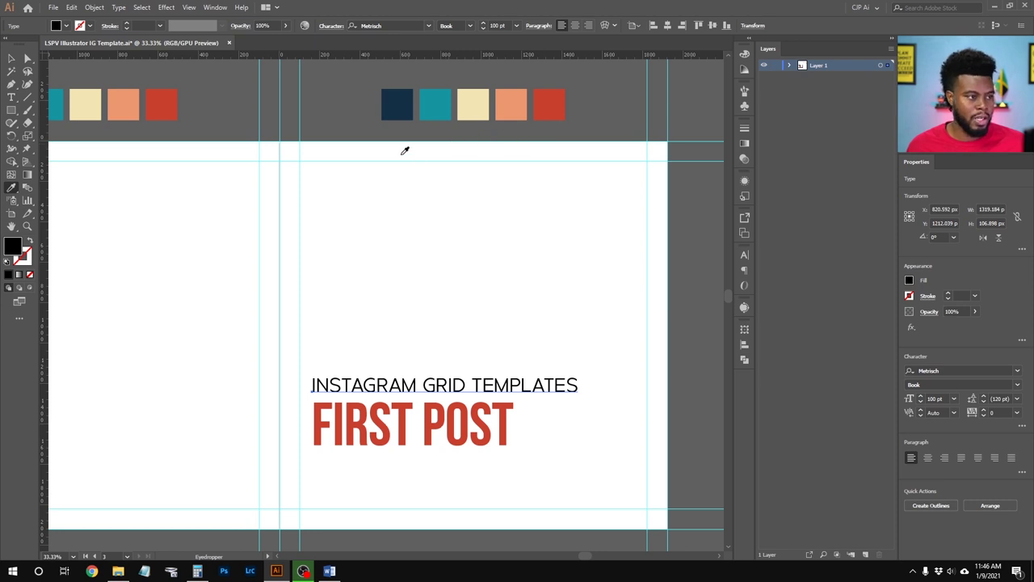
{"action": "left_click", "coordinate": [400, 109]}
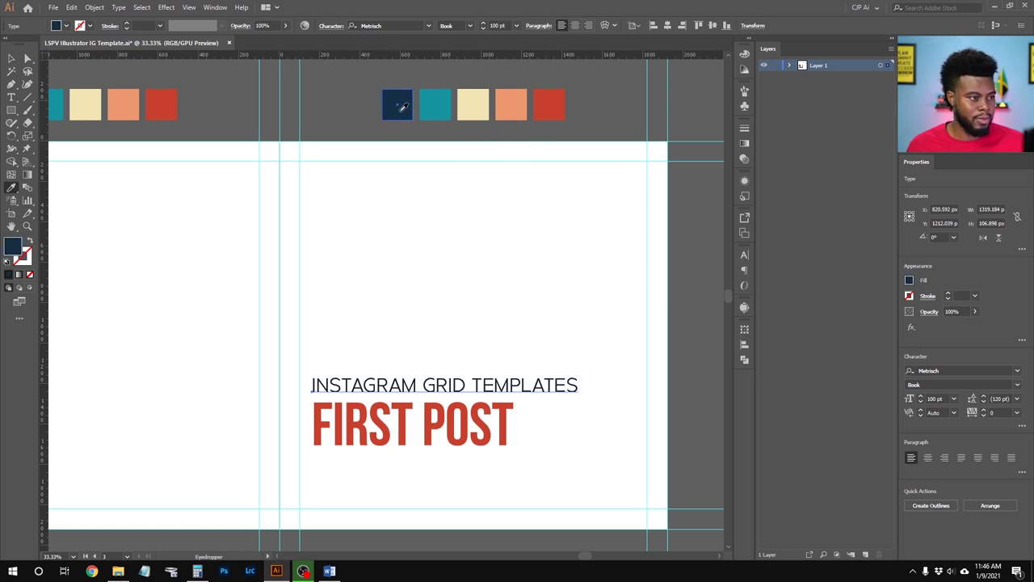
{"action": "key", "text": "v"}
{"action": "left_click", "coordinate": [409, 286]}
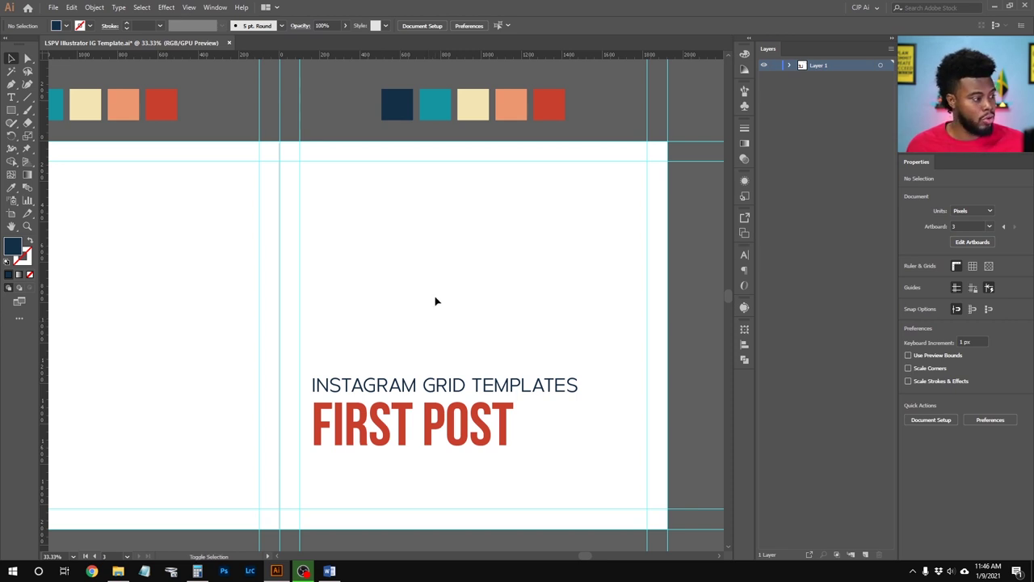
Draw a navy rectangle about 1837 x 501 px over both title lines, extending onto the second artboard, and nudge it down slightly
{"action": "key", "text": "shift+m"}
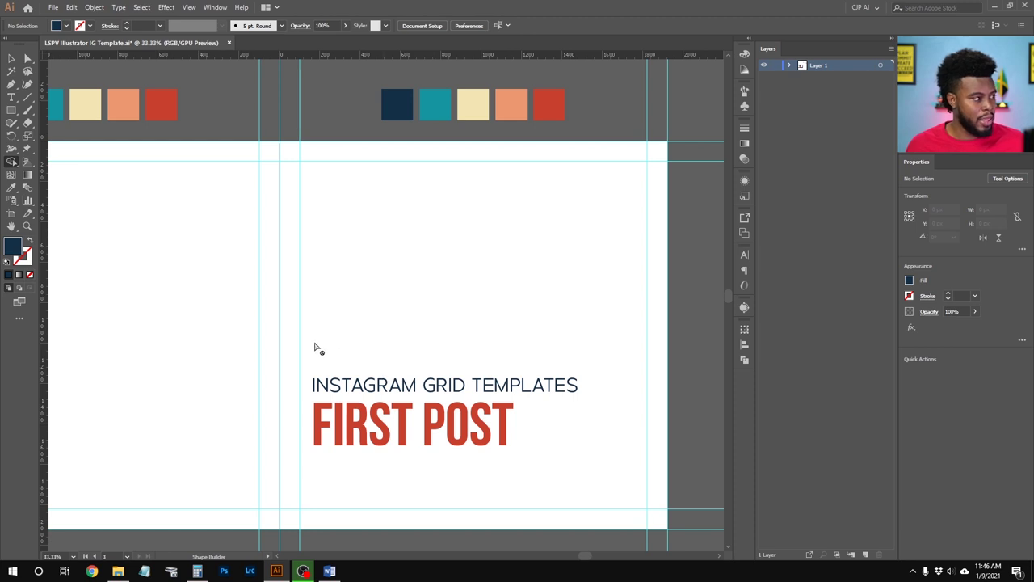
{"action": "key", "text": "m"}
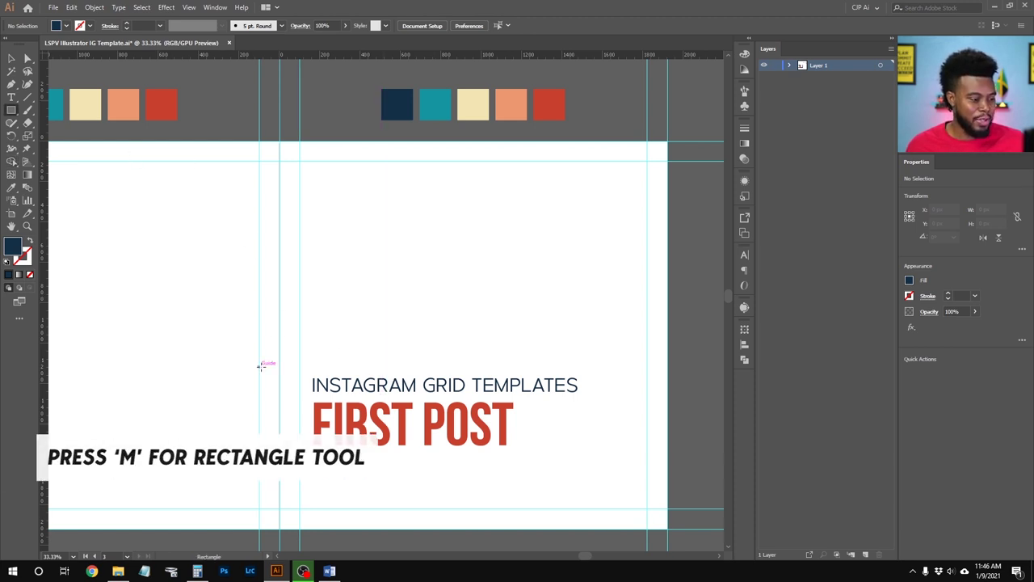
{"action": "left_click_drag", "start_coordinate": [216, 350], "coordinate": [588, 451]}
{"action": "key", "text": "shift+Down"}
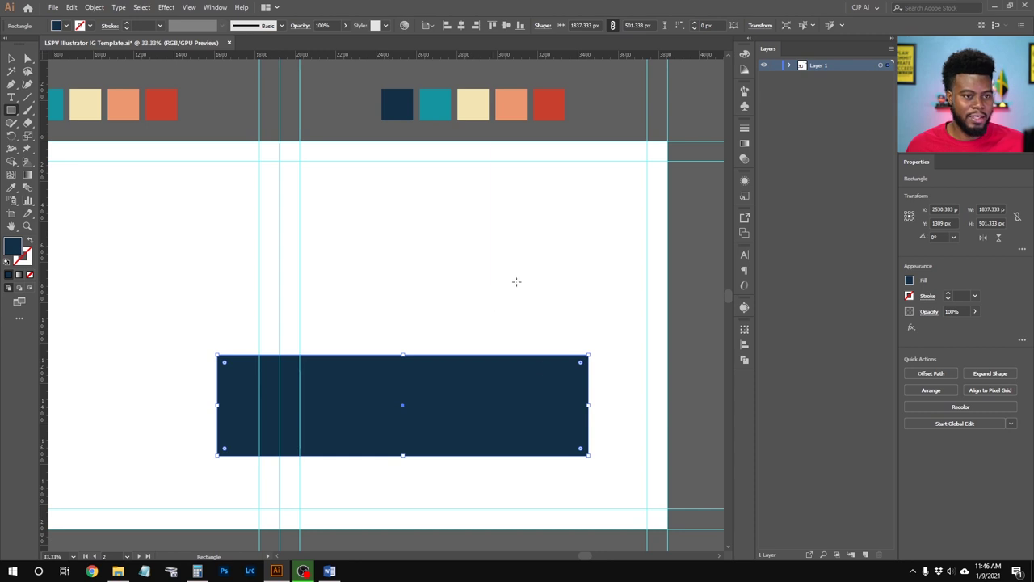
Expand Layer 1, check which object is the rectangle by toggling its visibility, and move it beneath the two title texts in the stacking order
{"action": "left_click", "coordinate": [790, 66]}
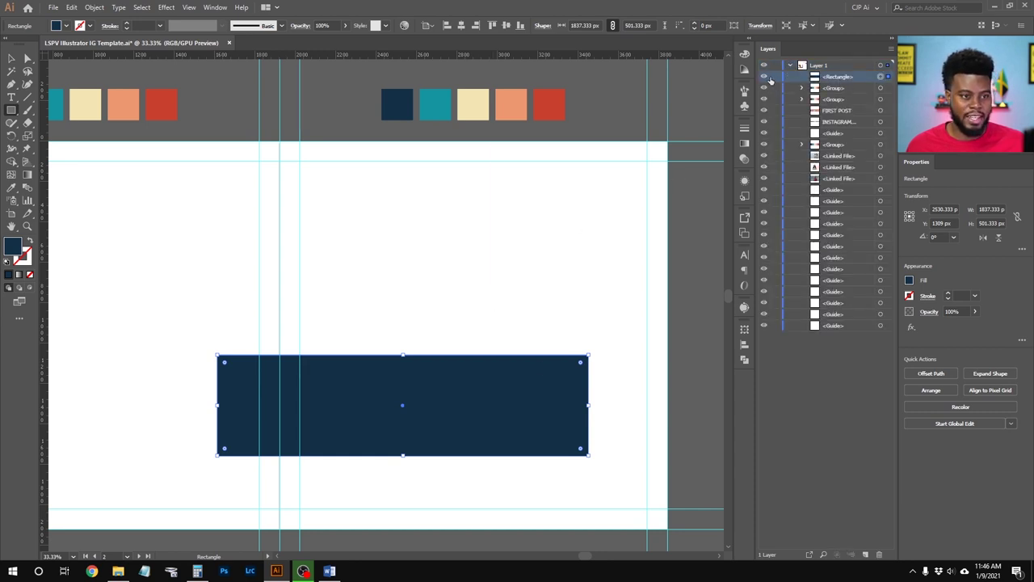
{"action": "left_click", "coordinate": [764, 77]}
{"action": "left_click", "coordinate": [764, 77]}
{"action": "left_click", "coordinate": [764, 77]}
{"action": "left_click", "coordinate": [764, 77]}
{"action": "left_click", "coordinate": [764, 76]}
{"action": "left_click", "coordinate": [764, 76]}
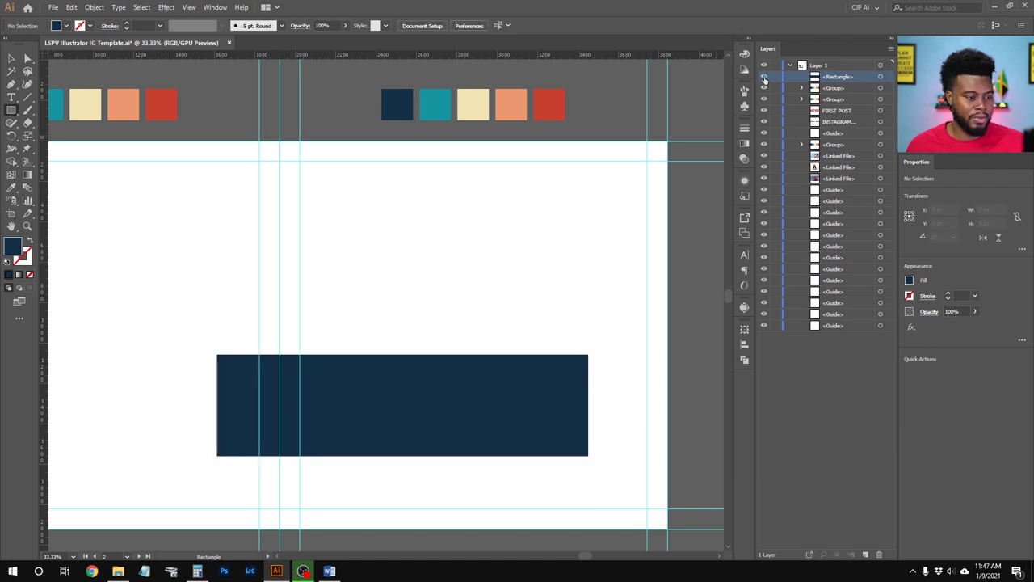
{"action": "left_click", "coordinate": [880, 77]}
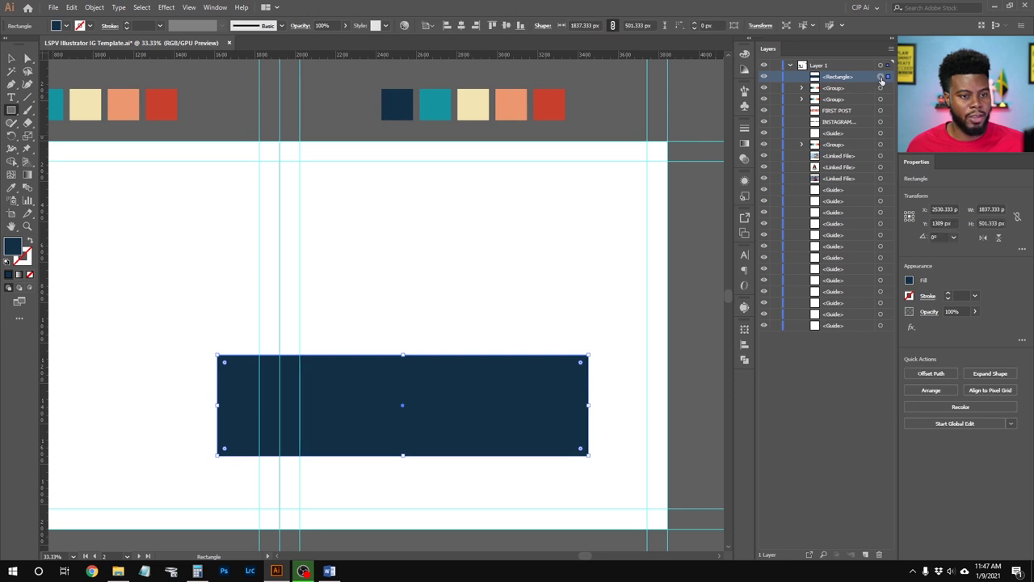
{"action": "left_click_drag", "start_coordinate": [853, 78], "coordinate": [855, 132]}
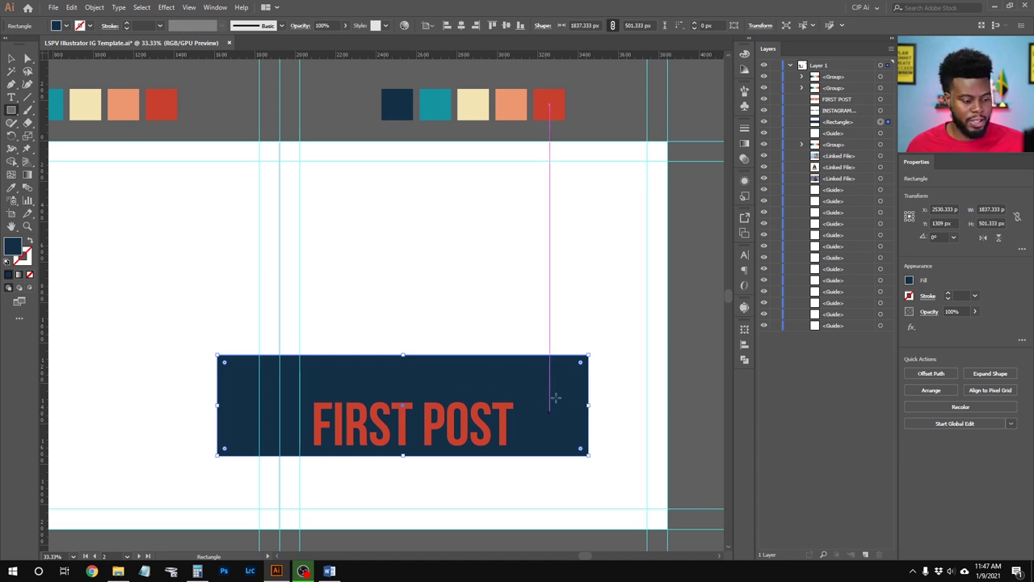
Fill the rectangle with the cream palette swatch and shift it slightly to frame the title lines evenly
{"action": "key", "text": "i"}
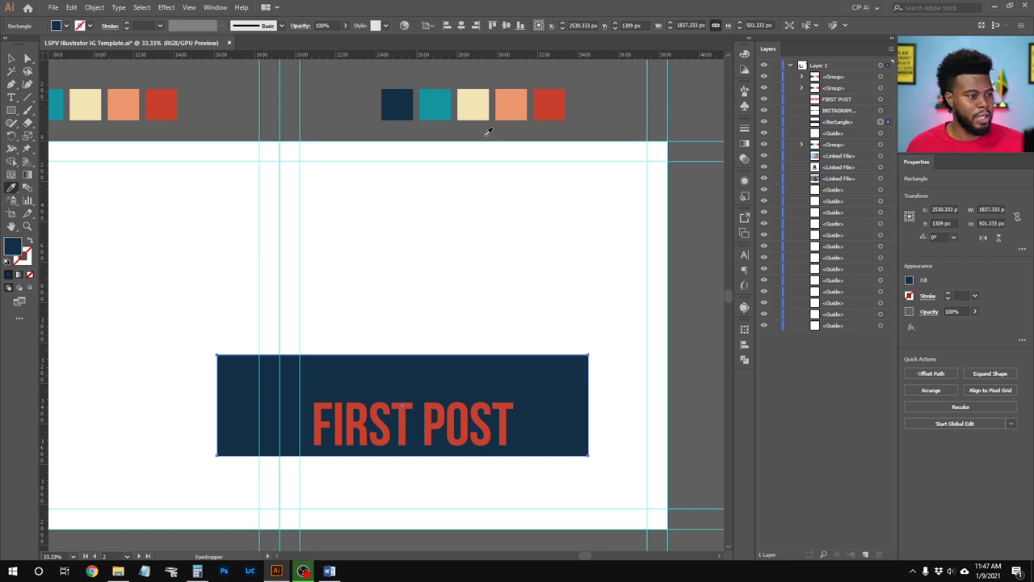
{"action": "left_click", "coordinate": [479, 109]}
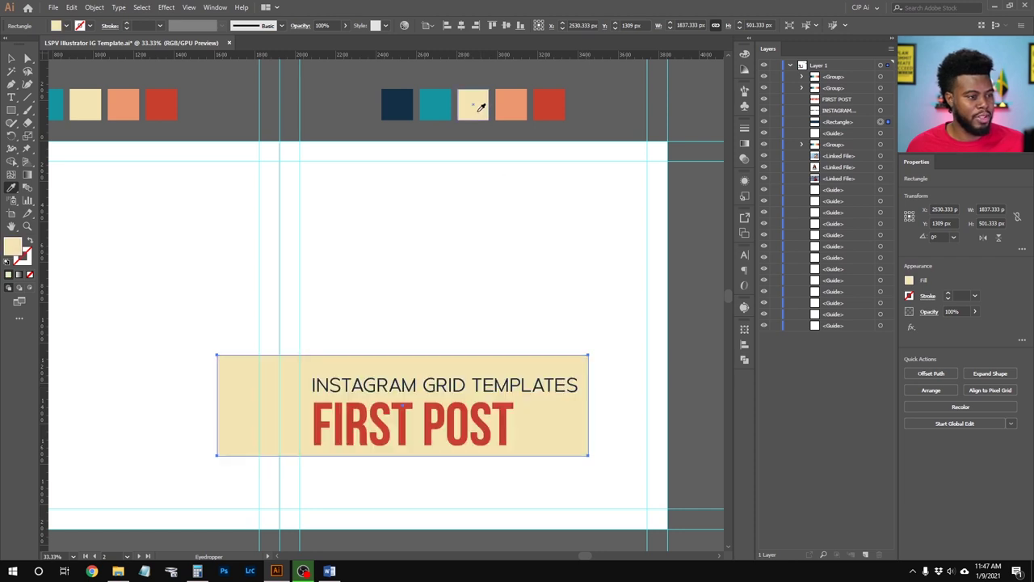
{"action": "key", "text": "ctrl+="}
{"action": "key", "text": "v"}
{"action": "key", "text": "ctrl+shift+a"}
{"action": "left_click_drag", "start_coordinate": [440, 347], "coordinate": [441, 352]}
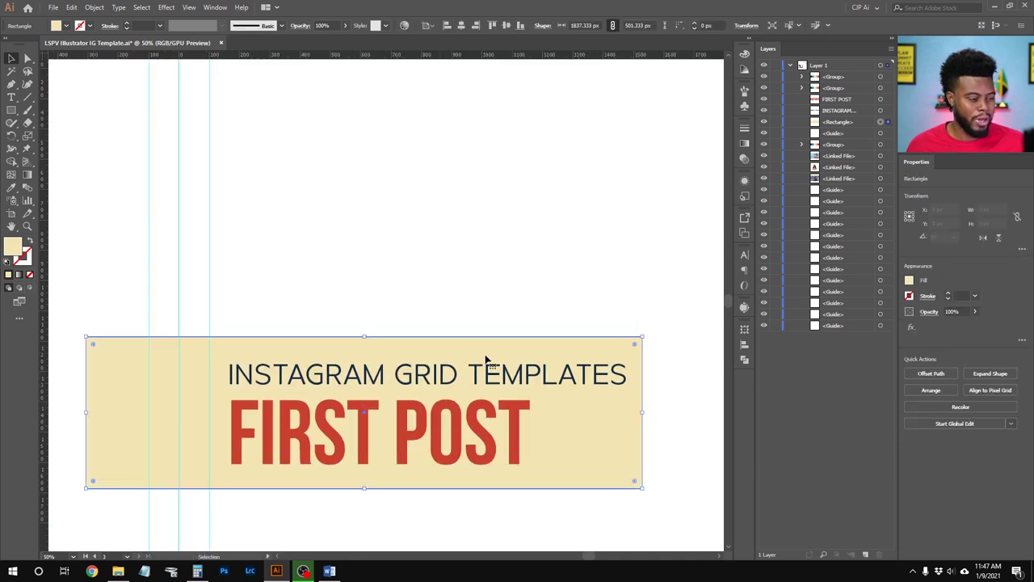
{"action": "left_click_drag", "start_coordinate": [480, 353], "coordinate": [486, 353]}
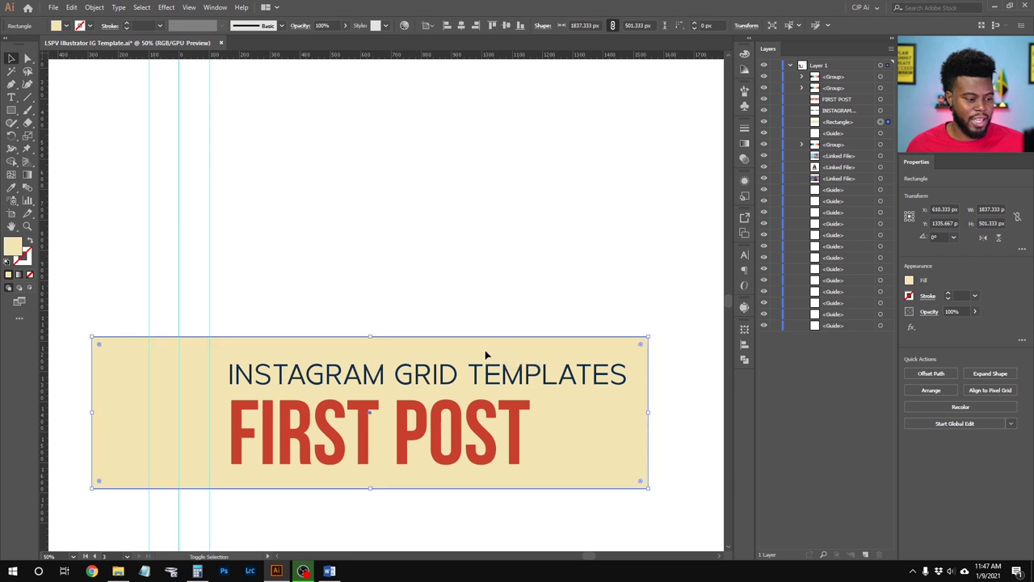
{"action": "left_click", "coordinate": [464, 291]}
Add a text object in the third artboard's upper-right area with LEARN, SHARE, PHOTO and VIDEO on four separate lines
{"action": "scroll", "coordinate": [465, 291], "scroll_direction": "down", "scroll_amount": 1}
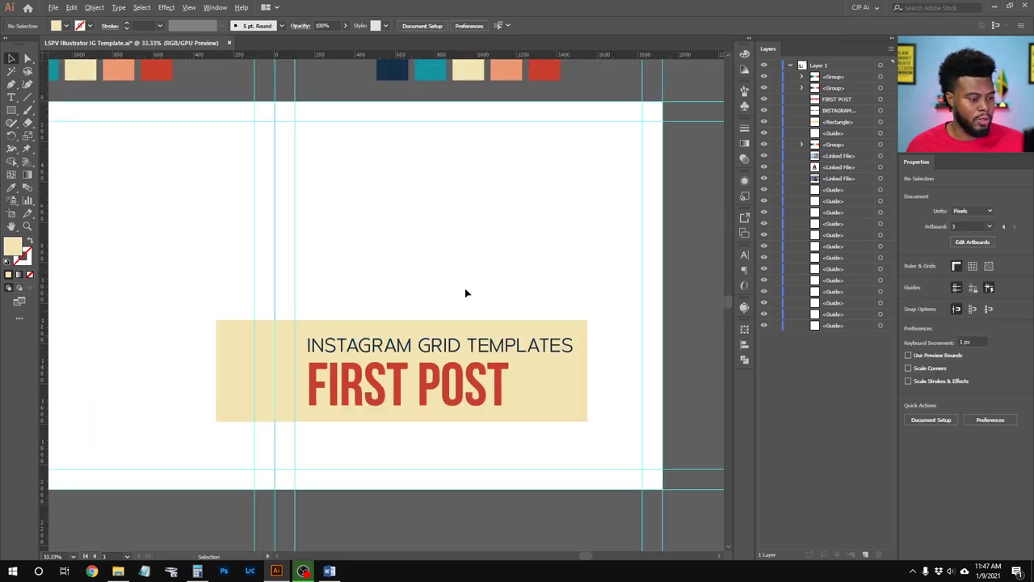
{"action": "scroll", "coordinate": [465, 292], "scroll_direction": "down", "scroll_amount": 1}
{"action": "scroll", "coordinate": [465, 292], "scroll_direction": "up", "scroll_amount": 1}
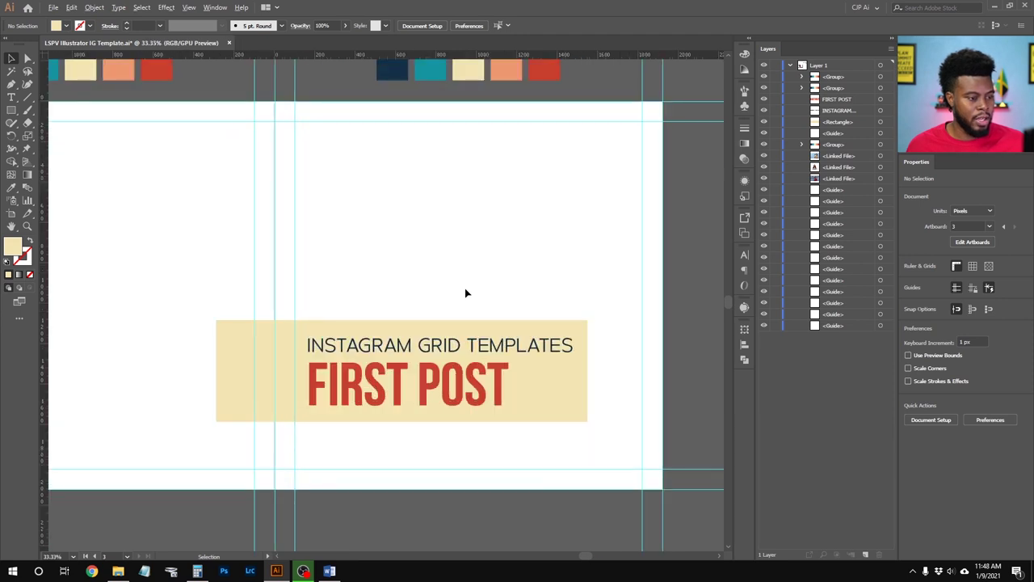
{"action": "scroll", "coordinate": [465, 293], "scroll_direction": "right", "scroll_amount": 1}
{"action": "scroll", "coordinate": [465, 294], "scroll_direction": "right", "scroll_amount": 2}
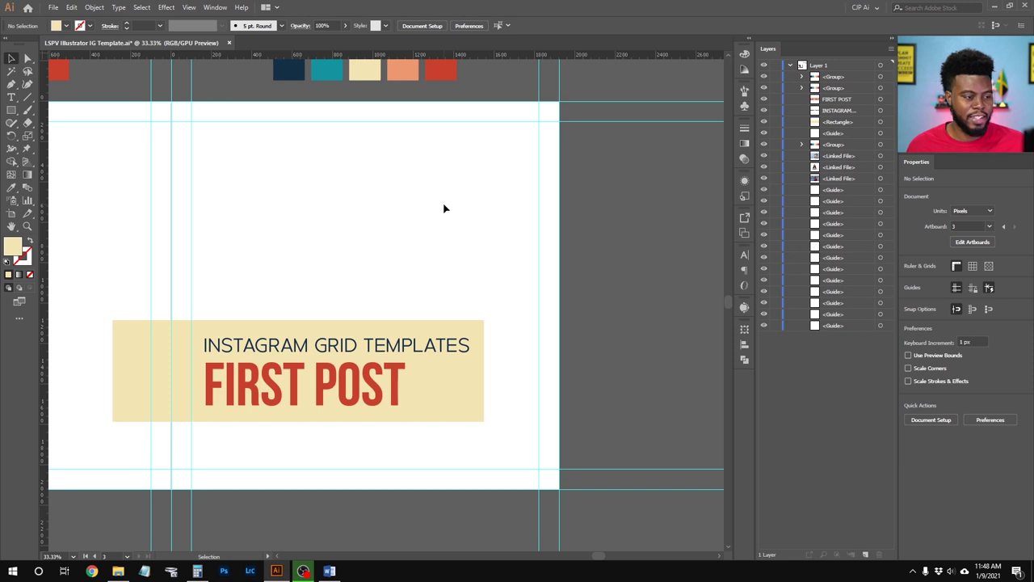
{"action": "key", "text": "t"}
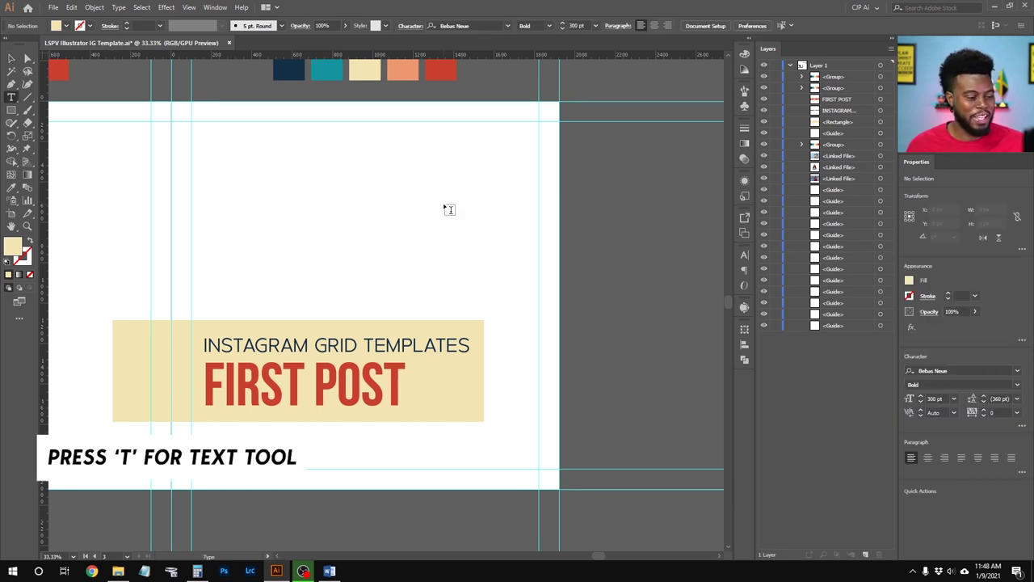
{"action": "left_click", "coordinate": [477, 149]}
{"action": "type", "text": "LEARN"}
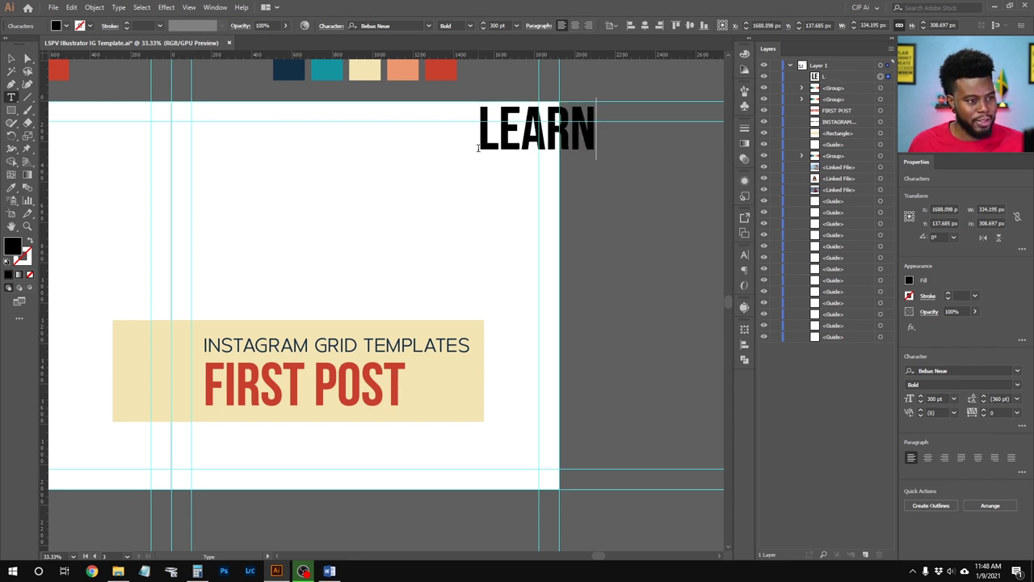
{"action": "key", "text": "Return"}
{"action": "type", "text": "SHARE"}
{"action": "key", "text": "Return"}
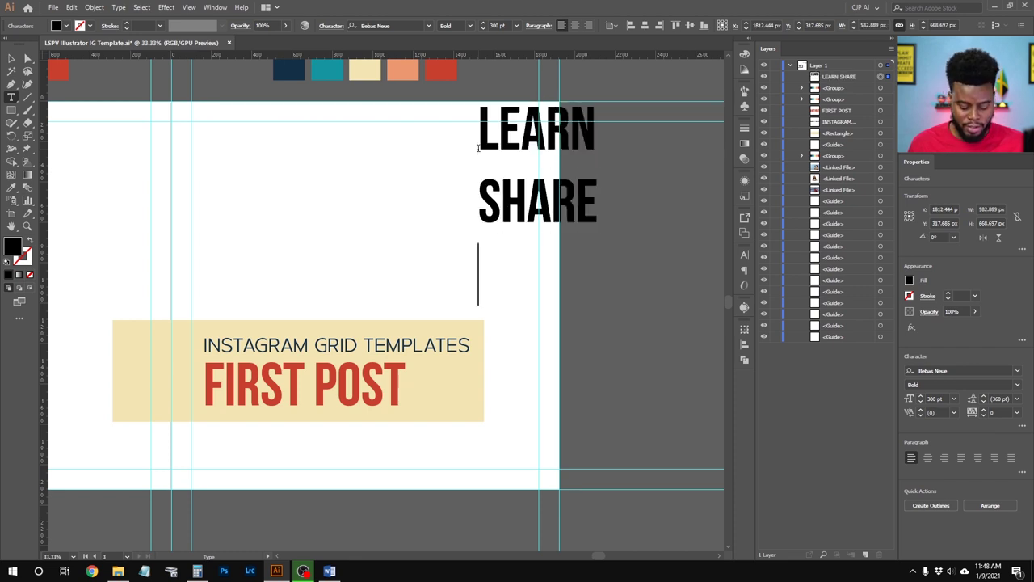
{"action": "type", "text": "PHOTO"}
{"action": "key", "text": "Return"}
{"action": "type", "text": "VIDEO"}
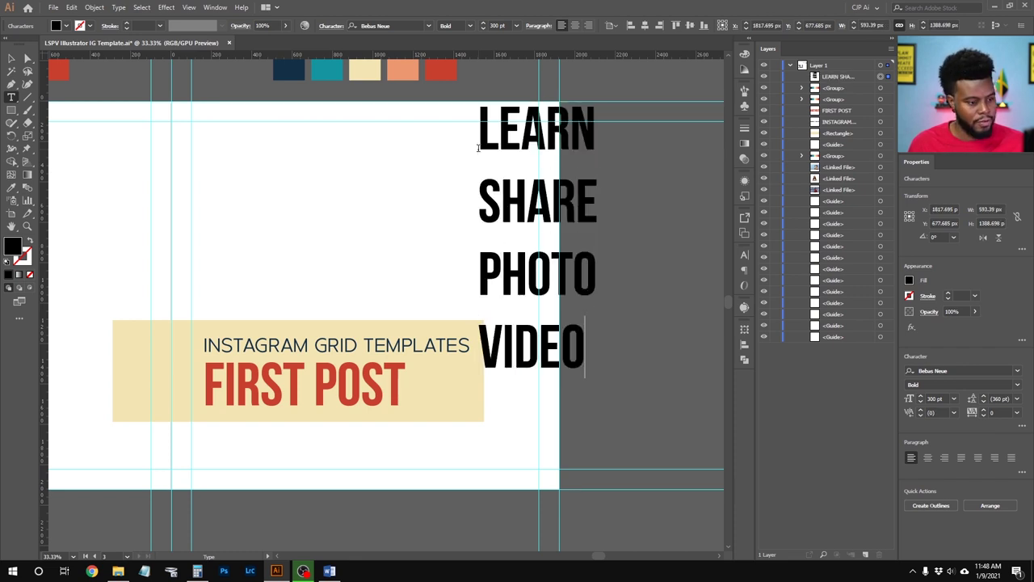
Set the whole LEARN SHARE PHOTO VIDEO text to 120 pt and right-align its lines
{"action": "key", "text": "ctrl+a"}
{"action": "left_click", "coordinate": [506, 25]}
{"action": "type", "text": "100"}
{"action": "key", "text": "Return"}
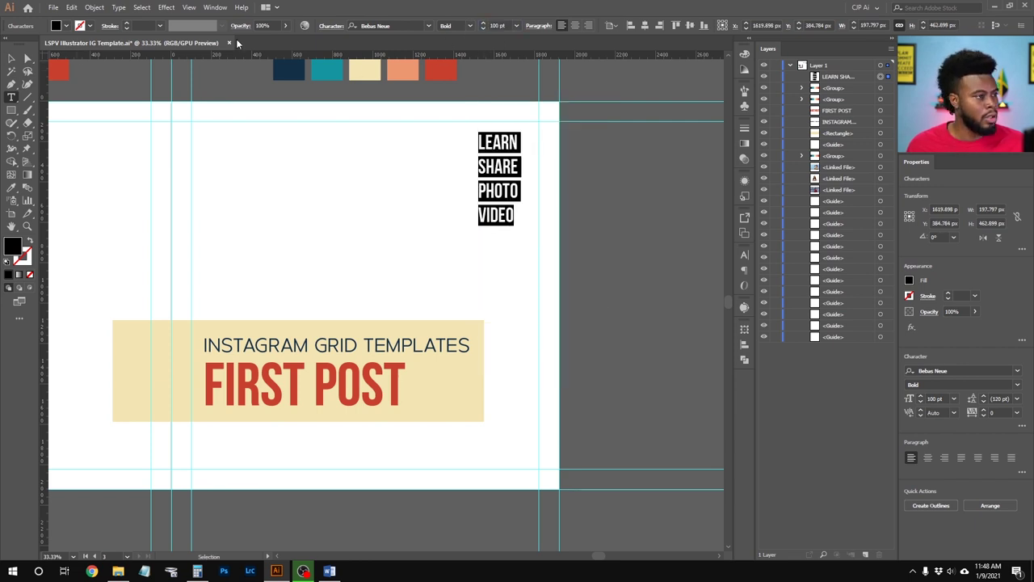
{"action": "left_click", "coordinate": [498, 25]}
{"action": "type", "text": "12"}
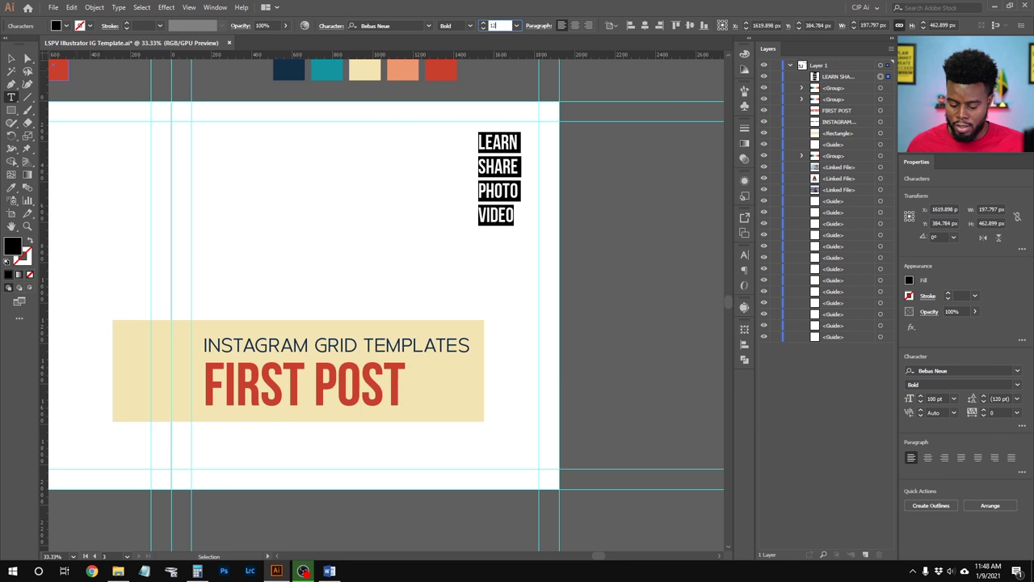
{"action": "type", "text": "0"}
{"action": "key", "text": "Return"}
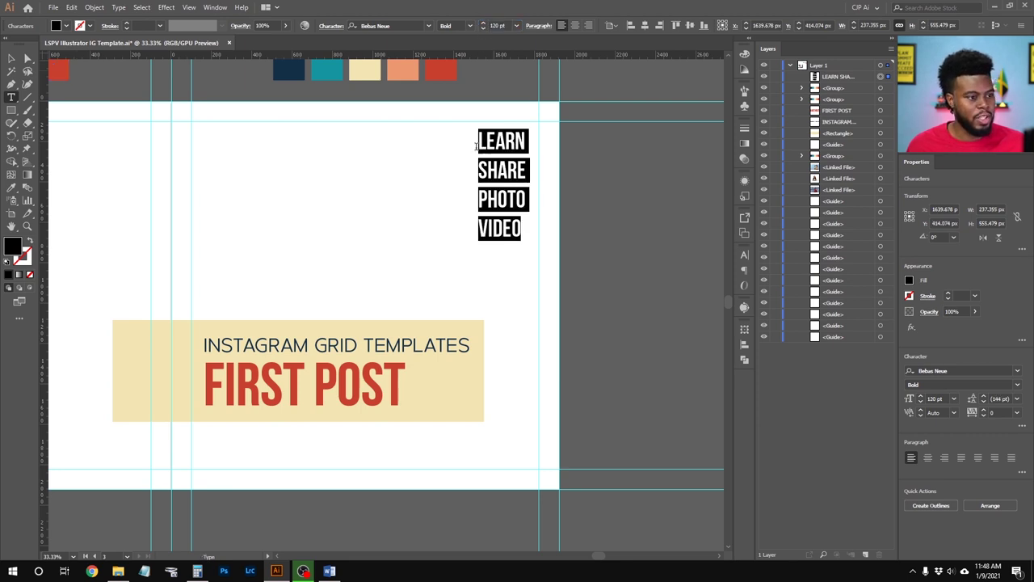
{"action": "left_click", "coordinate": [589, 26]}
{"action": "key", "text": "Escape"}
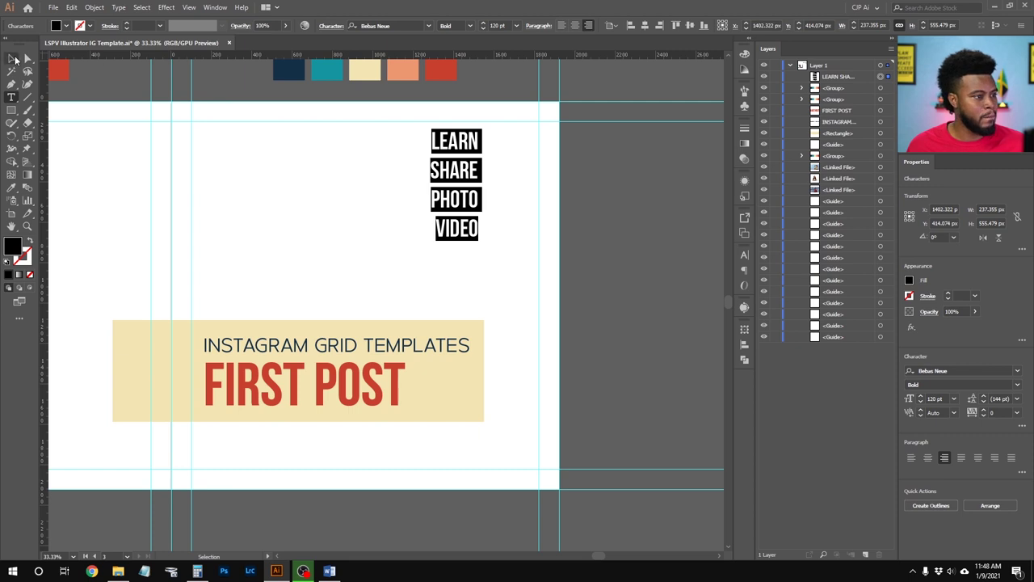
Try a 50 pt leading on the LEARN SHARE PHOTO VIDEO text
{"action": "left_click", "coordinate": [983, 396]}
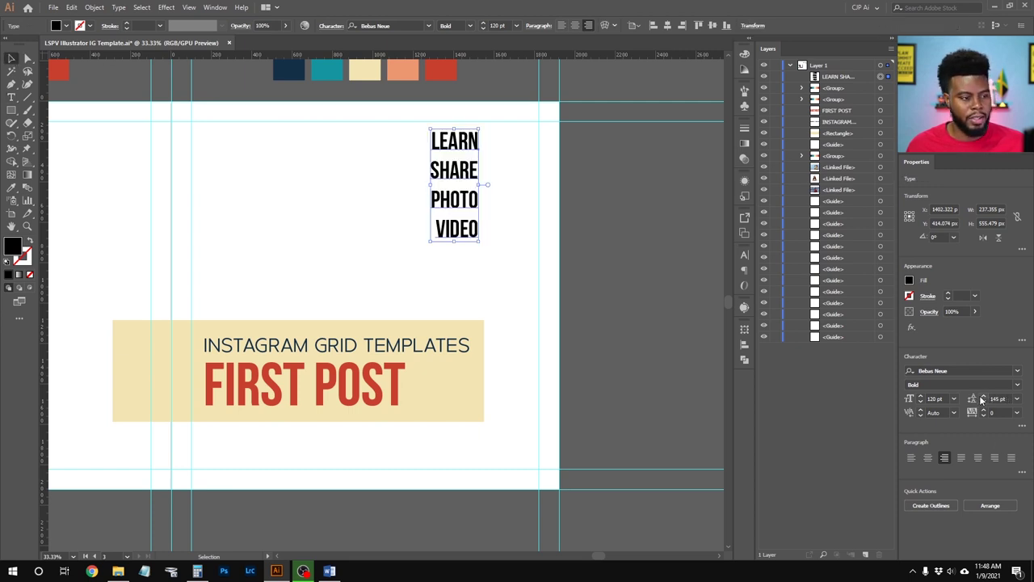
{"action": "left_click", "coordinate": [983, 402]}
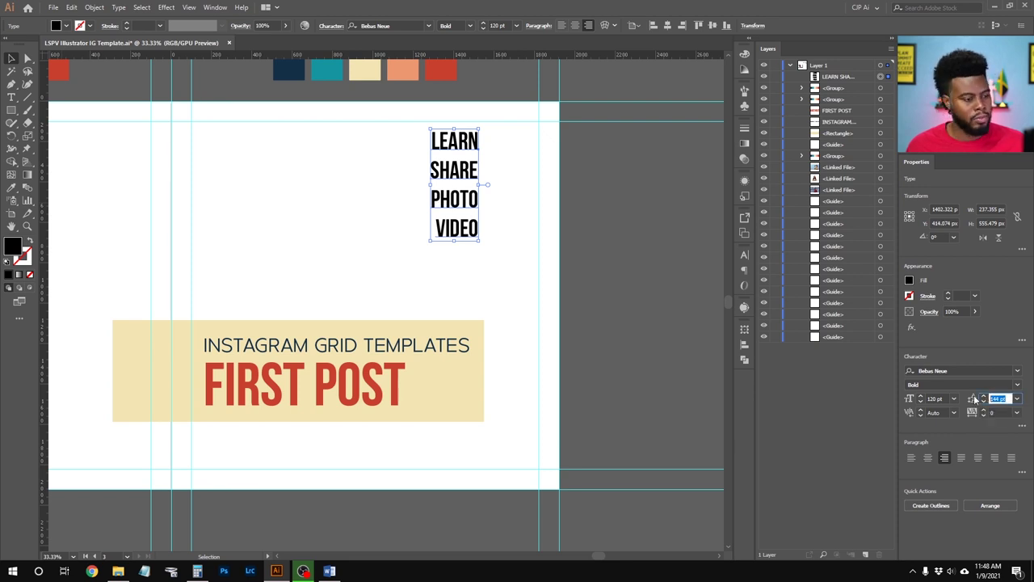
{"action": "type", "text": "50"}
{"action": "key", "text": "Return"}
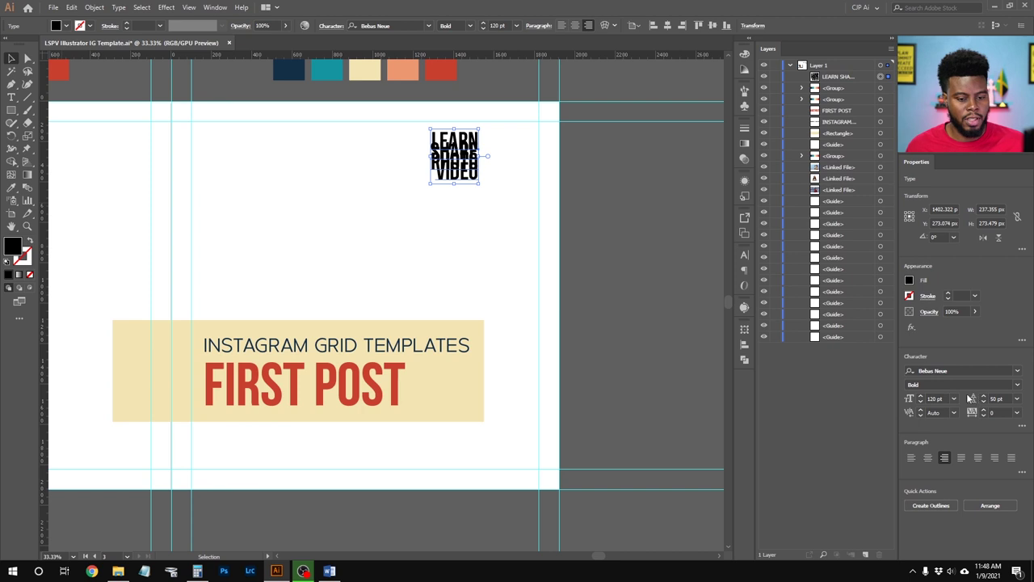
Set the four-line text's leading to 100 pt and move it into the third artboard's upper-right margin guide corner
{"action": "left_click", "coordinate": [1008, 396]}
{"action": "type", "text": "100"}
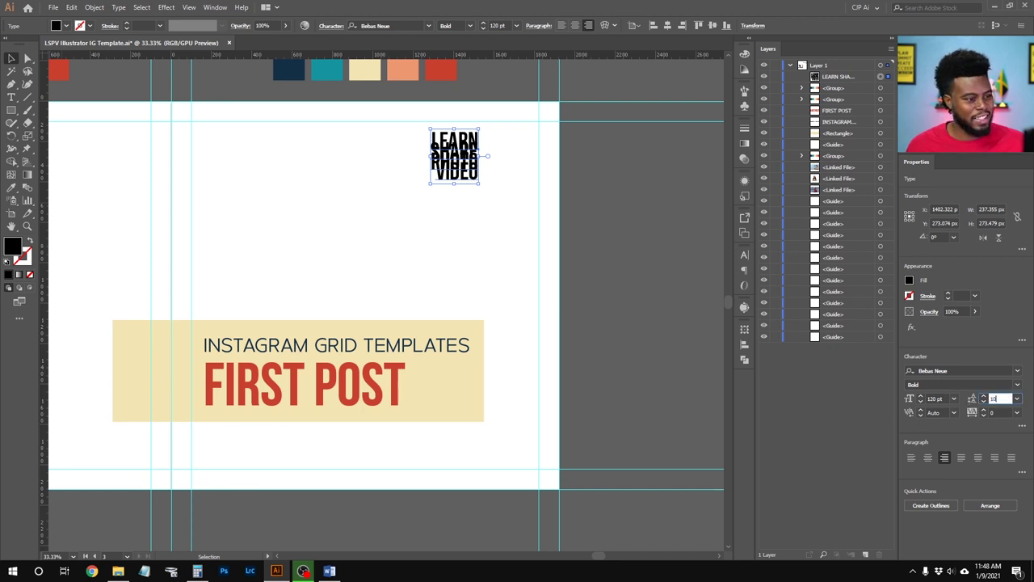
{"action": "key", "text": "Return"}
{"action": "left_click_drag", "start_coordinate": [465, 152], "coordinate": [528, 138]}
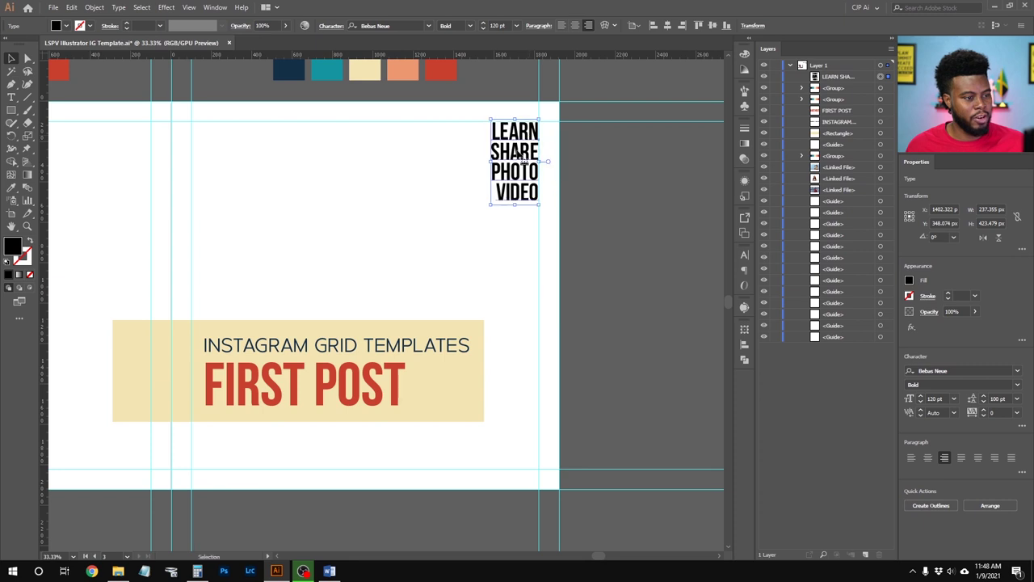
{"action": "left_click", "coordinate": [465, 203]}
Add a text object holding a short row of forward slashes in the third artboard's upper-left area
{"action": "key", "text": "t"}
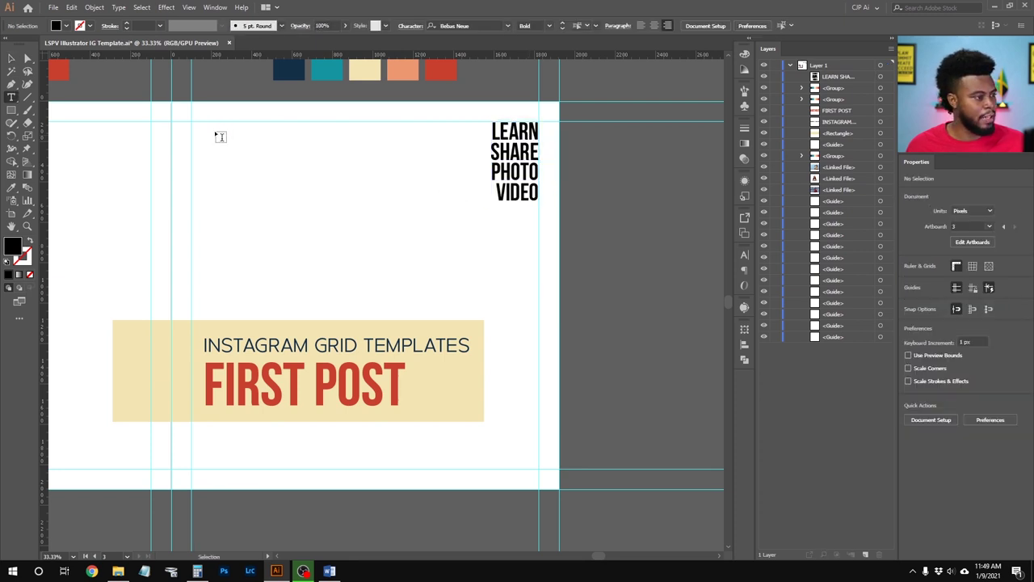
{"action": "left_click", "coordinate": [217, 136]}
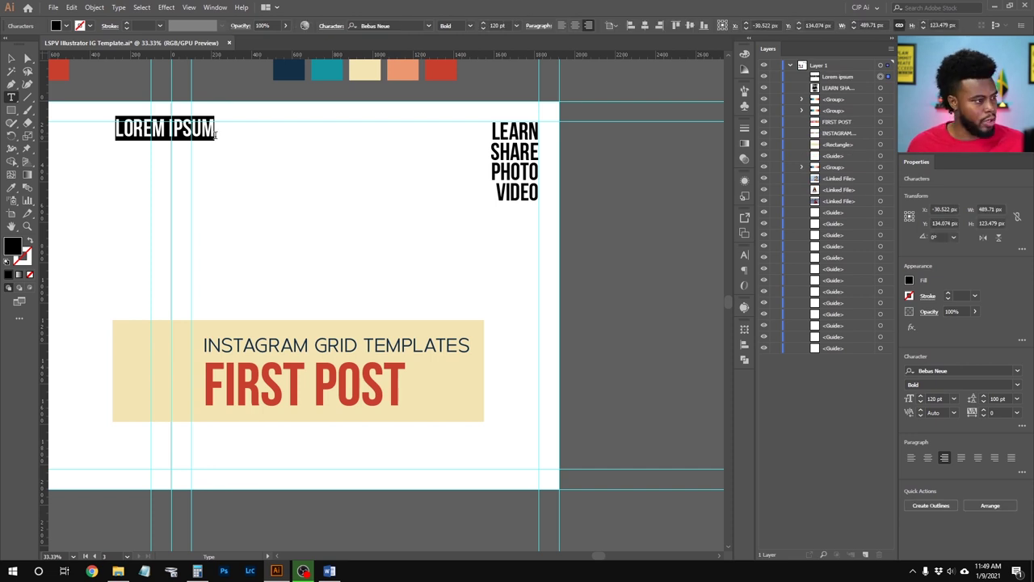
{"action": "type", "text": "////"}
{"action": "key", "text": "BackSpace"}
{"action": "key", "text": "BackSpace"}
{"action": "key", "text": "BackSpace"}
{"action": "key", "text": "BackSpace"}
{"action": "key", "text": "BackSpace"}
{"action": "type", "text": "////"}
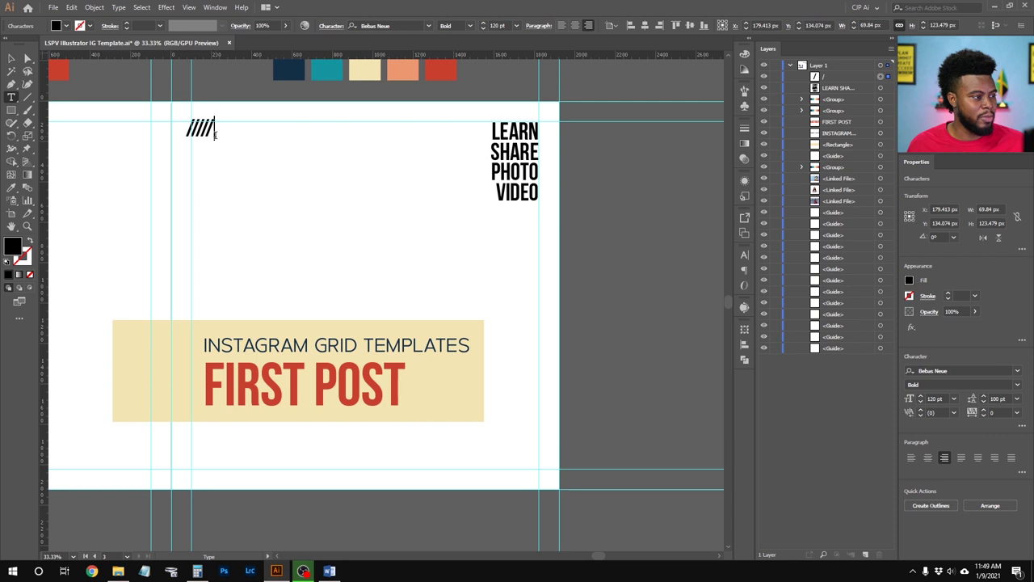
Try separating the slashes with spaces, then clear the whole row of characters
{"action": "key", "text": "Left"}
{"action": "key", "text": "Left"}
{"action": "key", "text": "Left"}
{"action": "key", "text": "Left"}
{"action": "key", "text": "Left"}
{"action": "key", "text": "Left"}
{"action": "key", "text": "Right"}
{"action": "key", "text": "space"}
{"action": "key", "text": "Right"}
{"action": "key", "text": "space"}
{"action": "key", "text": "Right"}
{"action": "key", "text": "space"}
{"action": "key", "text": "Right"}
{"action": "key", "text": "space"}
{"action": "key", "text": "Right"}
{"action": "key", "text": "space"}
{"action": "key", "text": "Right"}
{"action": "key", "text": "BackSpace"}
{"action": "key", "text": "BackSpace"}
{"action": "key", "text": "BackSpace"}
{"action": "key", "text": "BackSpace"}
{"action": "key", "text": "BackSpace"}
{"action": "key", "text": "BackSpace"}
{"action": "key", "text": "BackSpace"}
{"action": "key", "text": "BackSpace"}
{"action": "key", "text": "BackSpace"}
{"action": "key", "text": "BackSpace"}
{"action": "key", "text": "BackSpace"}
Enter a row of five forward slashes in the text object and set its tracking to 200
{"action": "type", "text": "//////"}
{"action": "key", "text": "shift+Left"}
{"action": "key", "text": "shift+Left"}
{"action": "key", "text": "shift+Left"}
{"action": "key", "text": "shift+Left"}
{"action": "key", "text": "shift+Left"}
{"action": "key", "text": "shift+Left"}
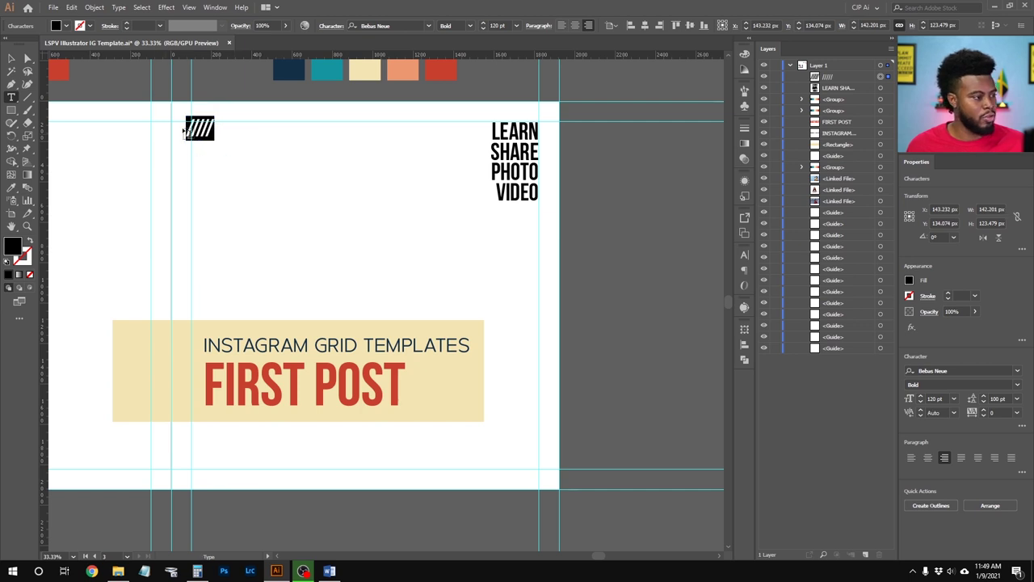
{"action": "left_click", "coordinate": [1017, 412]}
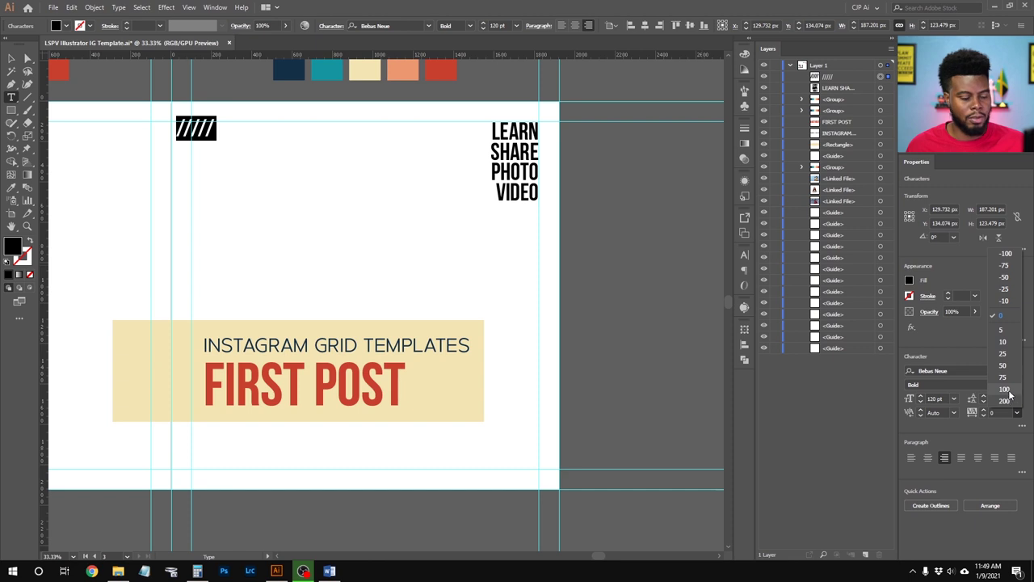
{"action": "left_click", "coordinate": [1013, 391]}
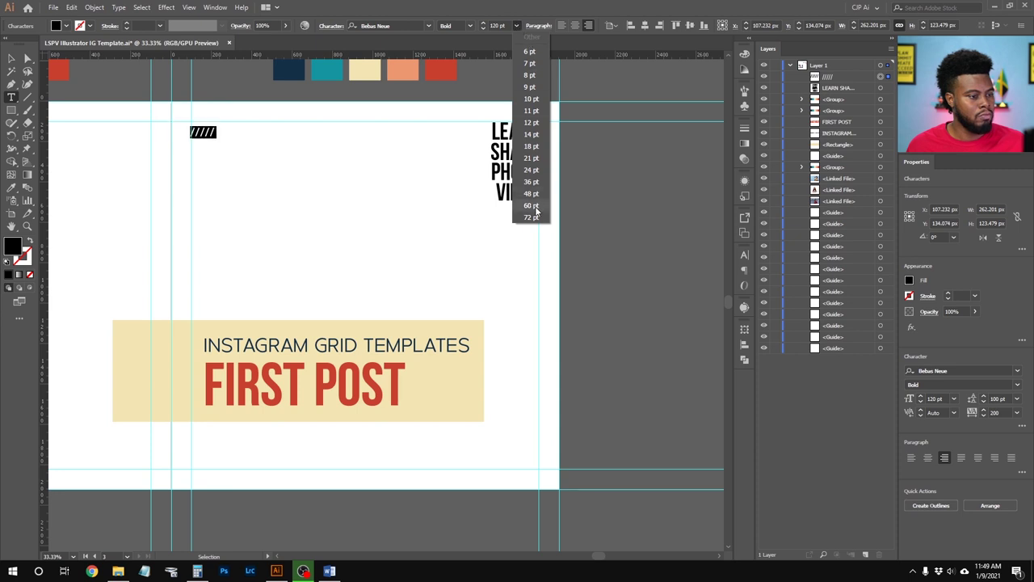
Set the slash text to 100 pt and move it into the third artboard's upper-left margin guide corner
{"action": "left_click", "coordinate": [531, 217]}
{"action": "left_click", "coordinate": [496, 25]}
{"action": "type", "text": "100"}
{"action": "key", "text": "Return"}
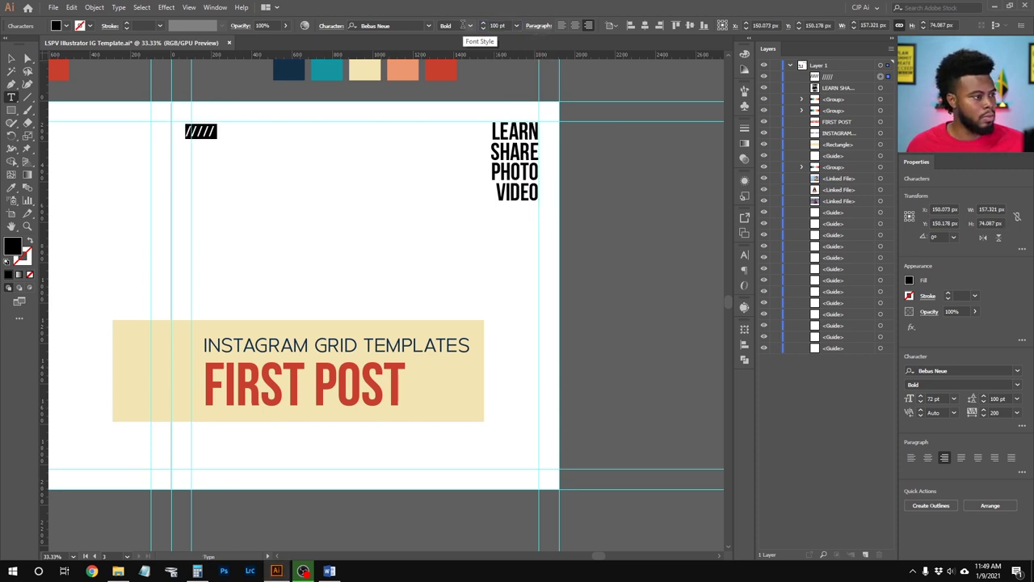
{"action": "left_click", "coordinate": [11, 58]}
{"action": "left_click", "coordinate": [289, 215]}
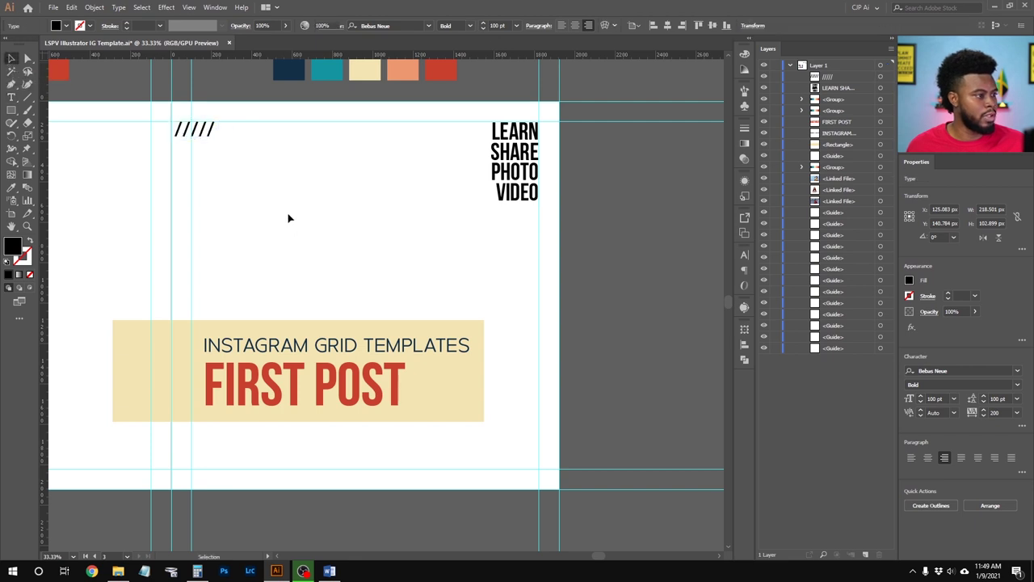
{"action": "left_click_drag", "start_coordinate": [202, 134], "coordinate": [228, 134]}
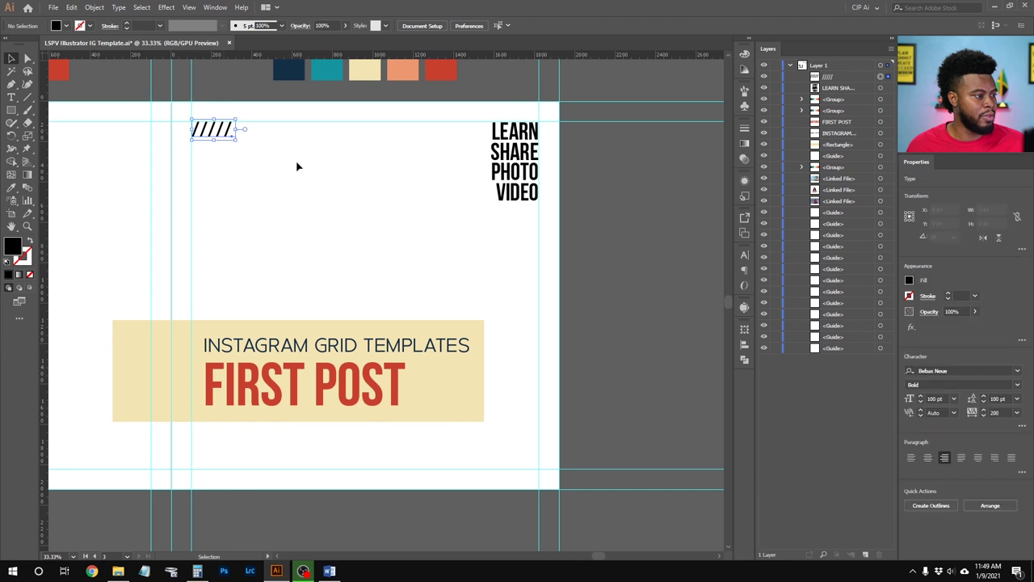
Move the photo of the woman in glasses onto the third artboard, centred horizontally on it
{"action": "scroll", "coordinate": [298, 187], "scroll_direction": "down", "scroll_amount": 1}
{"action": "scroll", "coordinate": [301, 194], "scroll_direction": "left", "scroll_amount": 3}
{"action": "scroll", "coordinate": [471, 202], "scroll_direction": "down", "scroll_amount": 1}
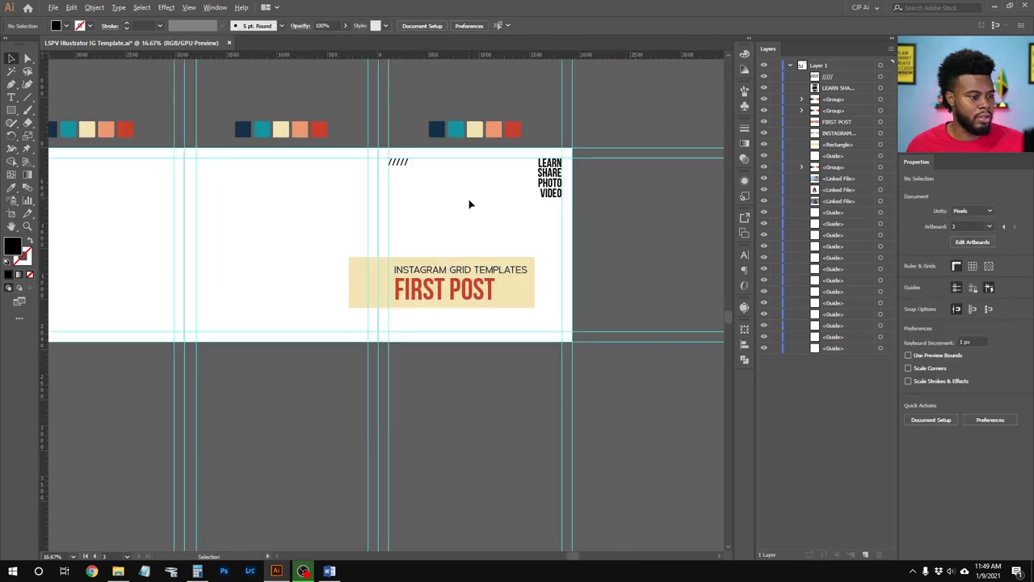
{"action": "scroll", "coordinate": [471, 204], "scroll_direction": "down", "scroll_amount": 1}
{"action": "scroll", "coordinate": [472, 202], "scroll_direction": "down", "scroll_amount": 1}
{"action": "left_click_drag", "start_coordinate": [267, 362], "coordinate": [549, 231]}
{"action": "scroll", "coordinate": [669, 277], "scroll_direction": "up", "scroll_amount": 1}
{"action": "scroll", "coordinate": [623, 328], "scroll_direction": "right", "scroll_amount": 1}
{"action": "scroll", "coordinate": [550, 232], "scroll_direction": "up", "scroll_amount": 1}
{"action": "scroll", "coordinate": [550, 233], "scroll_direction": "up", "scroll_amount": 1}
{"action": "scroll", "coordinate": [443, 189], "scroll_direction": "left", "scroll_amount": 1}
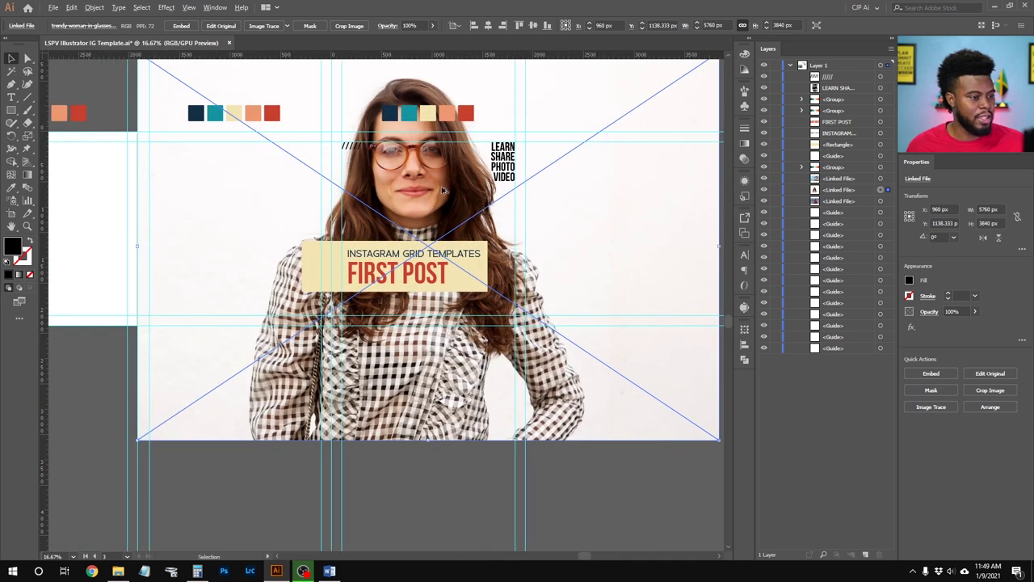
Scale the woman's photo down to about 3978 x 2652 px and align its left edge with the banner's left edge
{"action": "scroll", "coordinate": [181, 92], "scroll_direction": "up", "scroll_amount": 1}
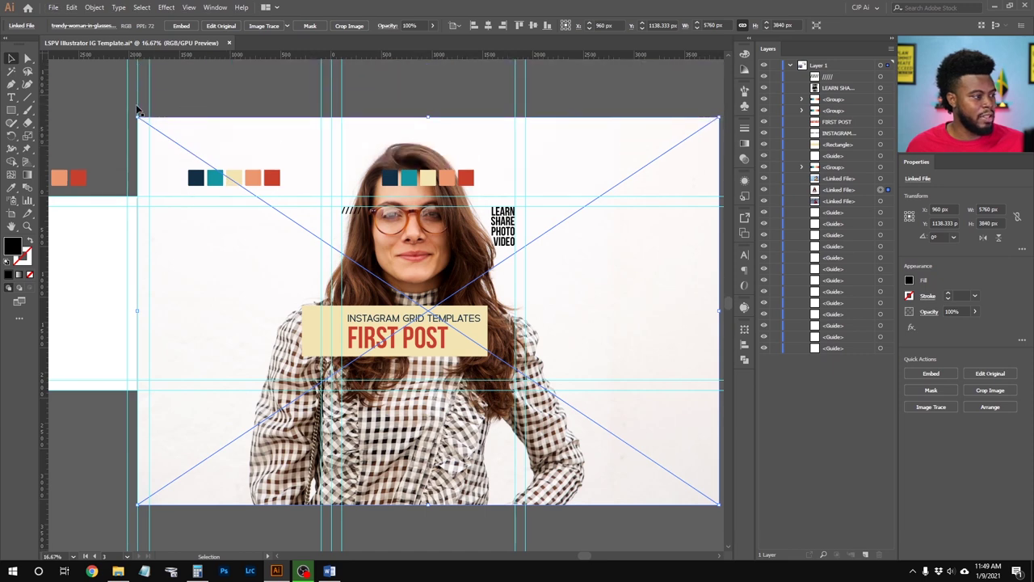
{"action": "left_click_drag", "start_coordinate": [142, 116], "coordinate": [317, 235]}
{"action": "left_click_drag", "start_coordinate": [485, 295], "coordinate": [470, 252]}
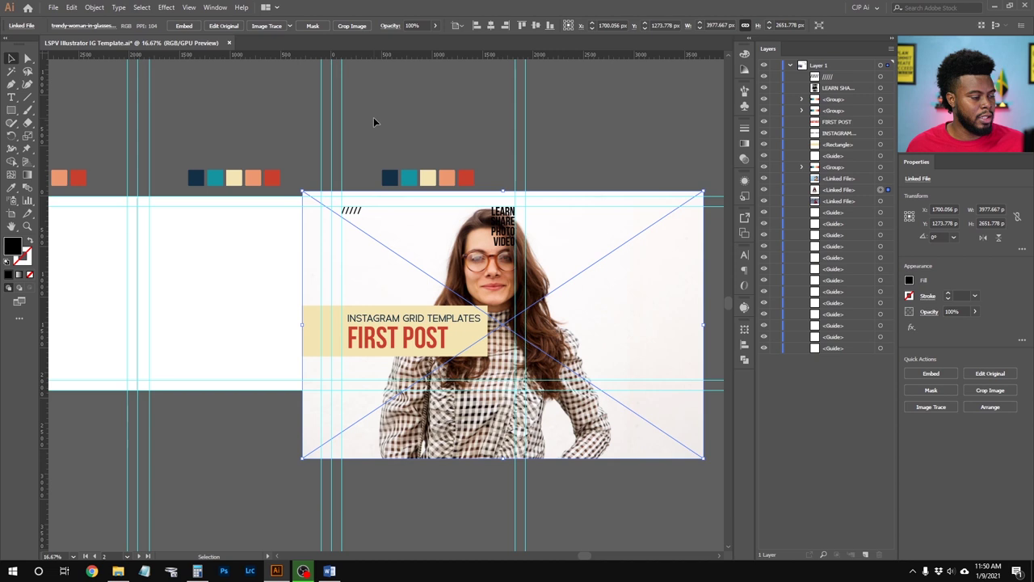
Lock the guides in the document
{"action": "right_click", "coordinate": [396, 127]}
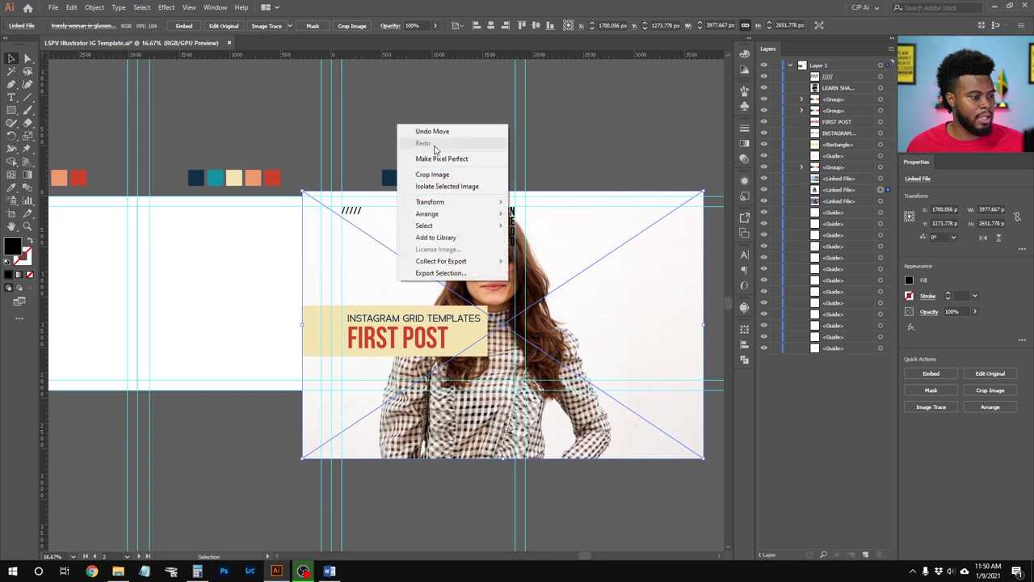
{"action": "left_click", "coordinate": [343, 139]}
{"action": "right_click", "coordinate": [342, 139]}
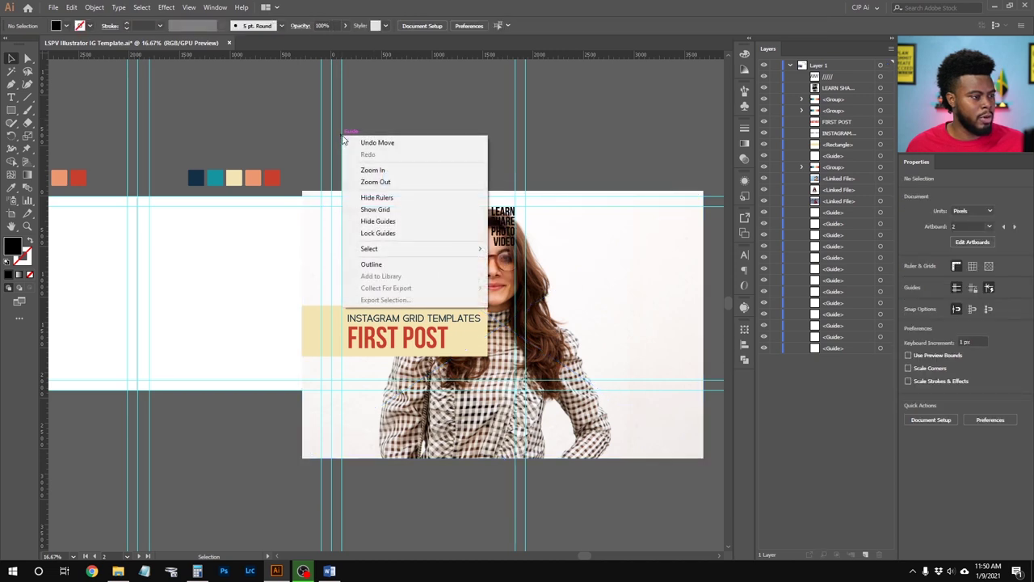
{"action": "left_click", "coordinate": [416, 234]}
{"action": "left_click", "coordinate": [560, 240]}
Scale the woman's photo down to about 2149 x 1433 px and move it behind the banner within the third artboard
{"action": "scroll", "coordinate": [533, 242], "scroll_direction": "up", "scroll_amount": 1}
{"action": "scroll", "coordinate": [244, 497], "scroll_direction": "down", "scroll_amount": 2}
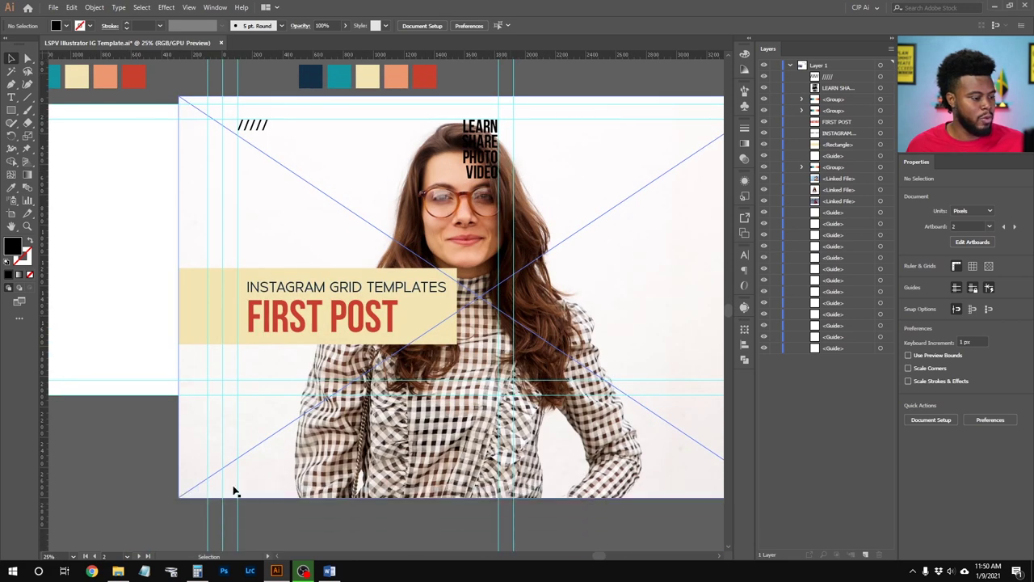
{"action": "left_click_drag", "start_coordinate": [183, 496], "coordinate": [424, 312]}
{"action": "left_click_drag", "start_coordinate": [580, 257], "coordinate": [334, 277]}
{"action": "scroll", "coordinate": [334, 277], "scroll_direction": "up", "scroll_amount": 1}
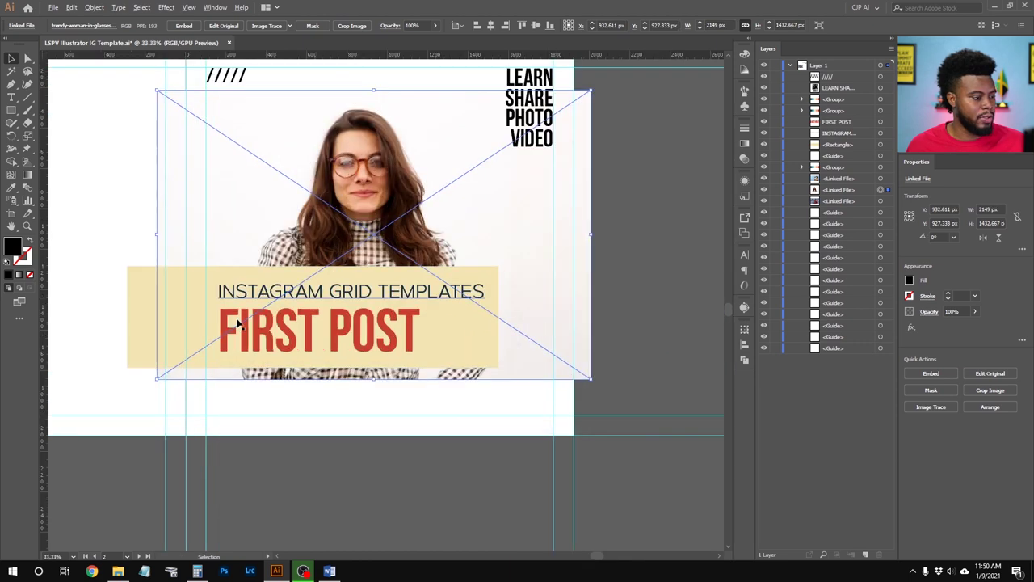
Enlarge the woman's photo to about 3154 x 2103 px and position it to cover the whole third artboard
{"action": "left_click_drag", "start_coordinate": [158, 379], "coordinate": [51, 449]}
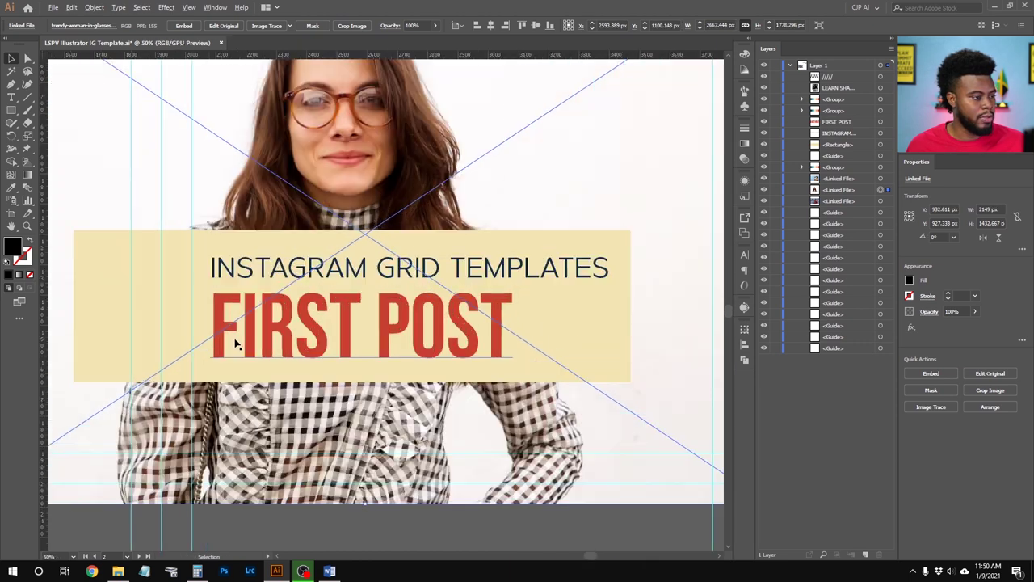
{"action": "scroll", "coordinate": [235, 345], "scroll_direction": "down", "scroll_amount": 1}
{"action": "left_click_drag", "start_coordinate": [305, 277], "coordinate": [331, 247]}
{"action": "left_click_drag", "start_coordinate": [533, 389], "coordinate": [607, 437]}
{"action": "left_click_drag", "start_coordinate": [426, 266], "coordinate": [419, 254]}
{"action": "key", "text": "ctrl+shift+a"}
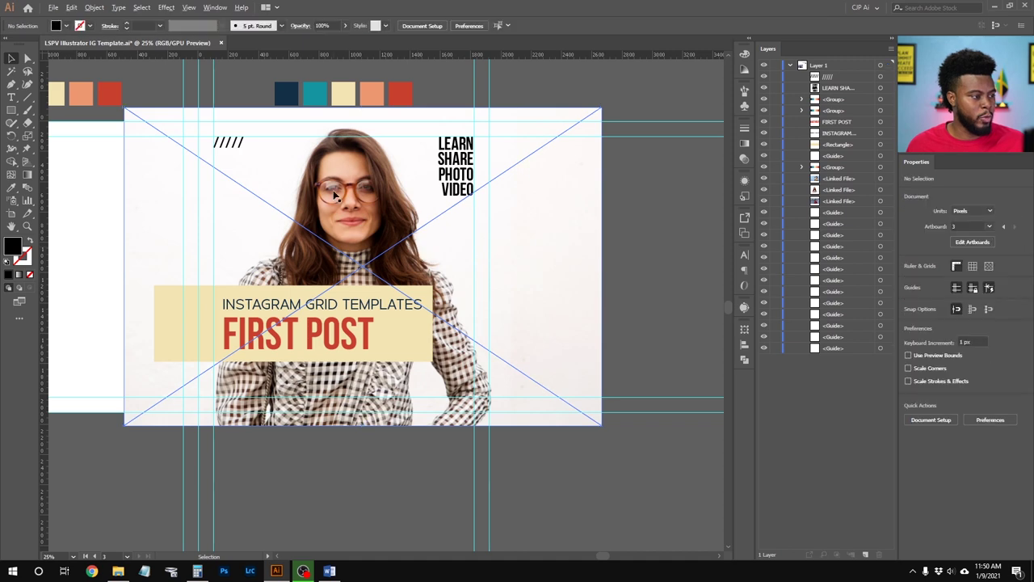
Draw a 1920 x 1920 px square over the woman's photo that exactly covers the third artboard
{"action": "scroll", "coordinate": [335, 194], "scroll_direction": "up", "scroll_amount": 1}
{"action": "scroll", "coordinate": [336, 194], "scroll_direction": "left", "scroll_amount": 3}
{"action": "scroll", "coordinate": [334, 196], "scroll_direction": "up", "scroll_amount": 2}
{"action": "scroll", "coordinate": [316, 187], "scroll_direction": "down", "scroll_amount": 1}
{"action": "left_click", "coordinate": [279, 169]}
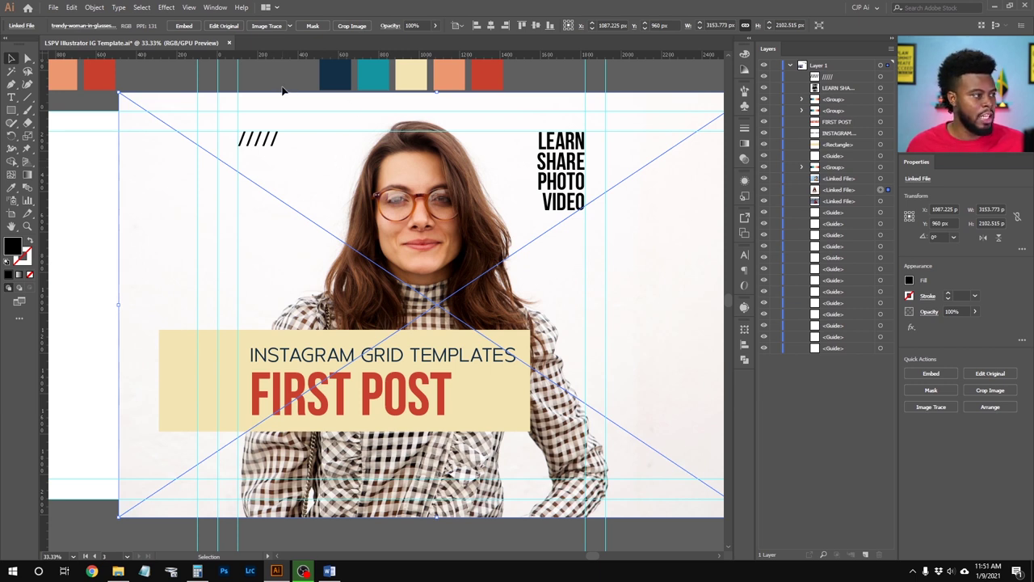
{"action": "key", "text": "m"}
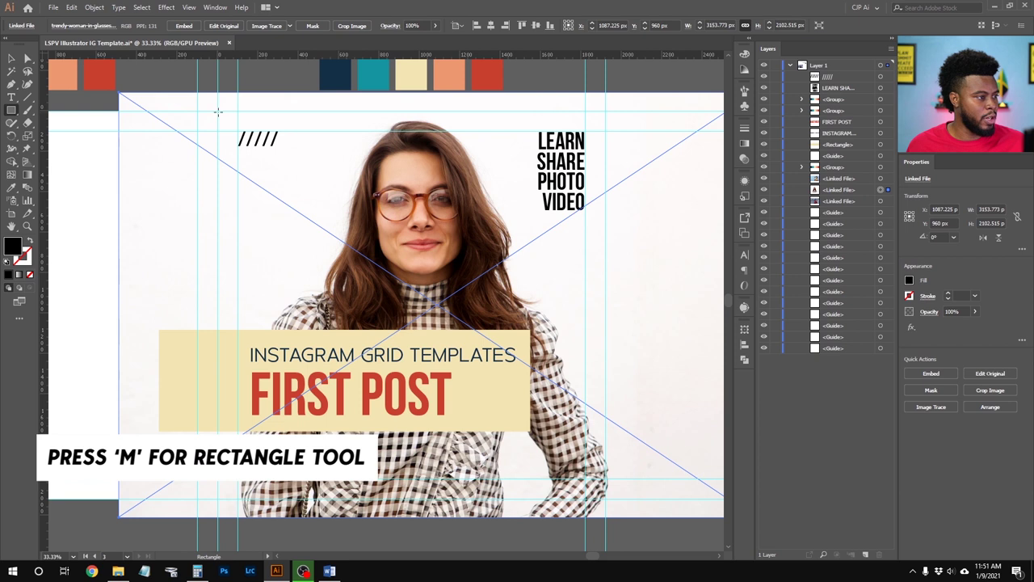
{"action": "left_click_drag", "start_coordinate": [217, 109], "coordinate": [605, 494]}
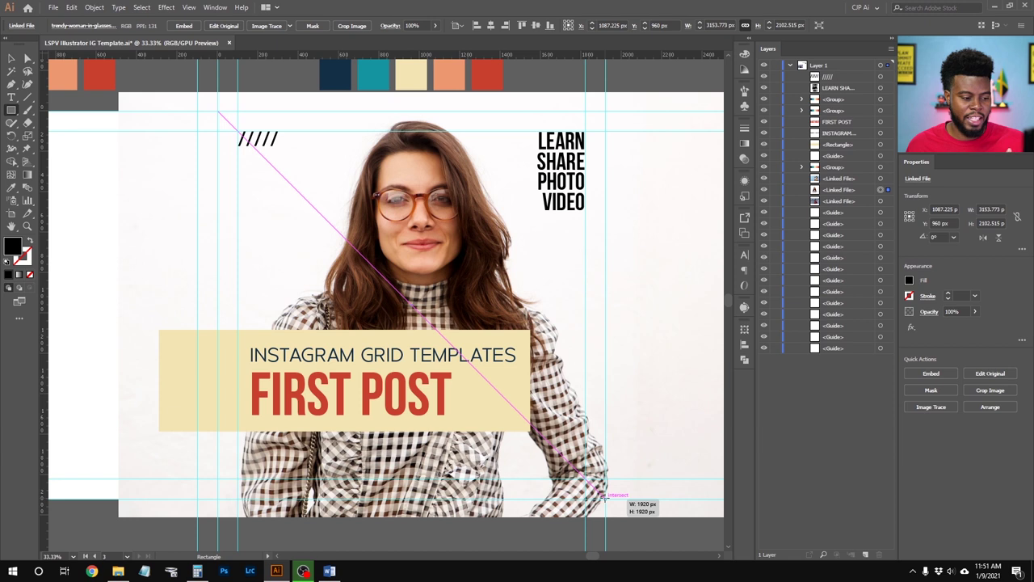
{"action": "left_click_drag", "start_coordinate": [605, 495], "coordinate": [605, 494]}
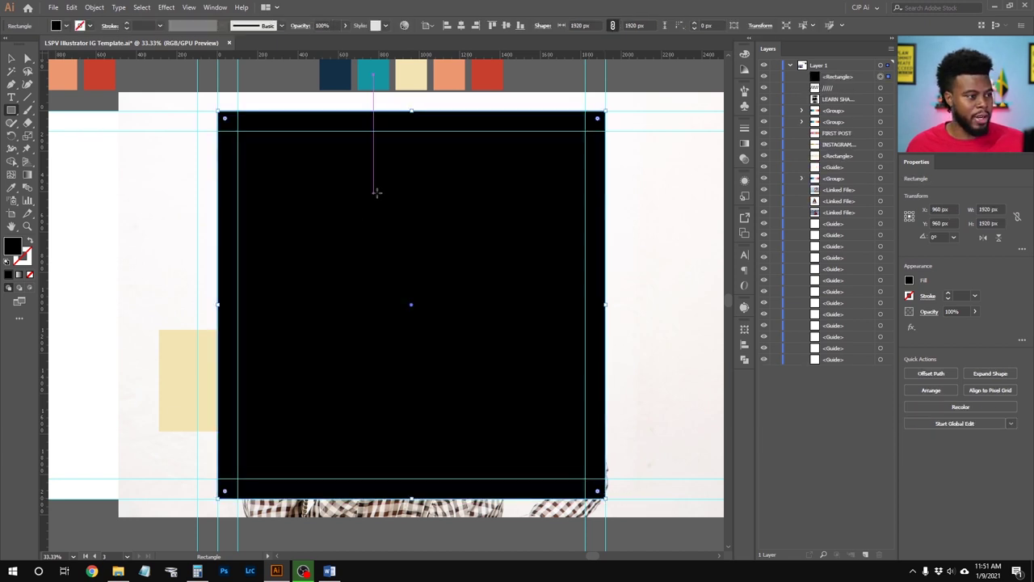
Fill the new square with the dark navy sampled from the colour palette above the third artboard
{"action": "key", "text": "v"}
{"action": "scroll", "coordinate": [383, 199], "scroll_direction": "up", "scroll_amount": 1}
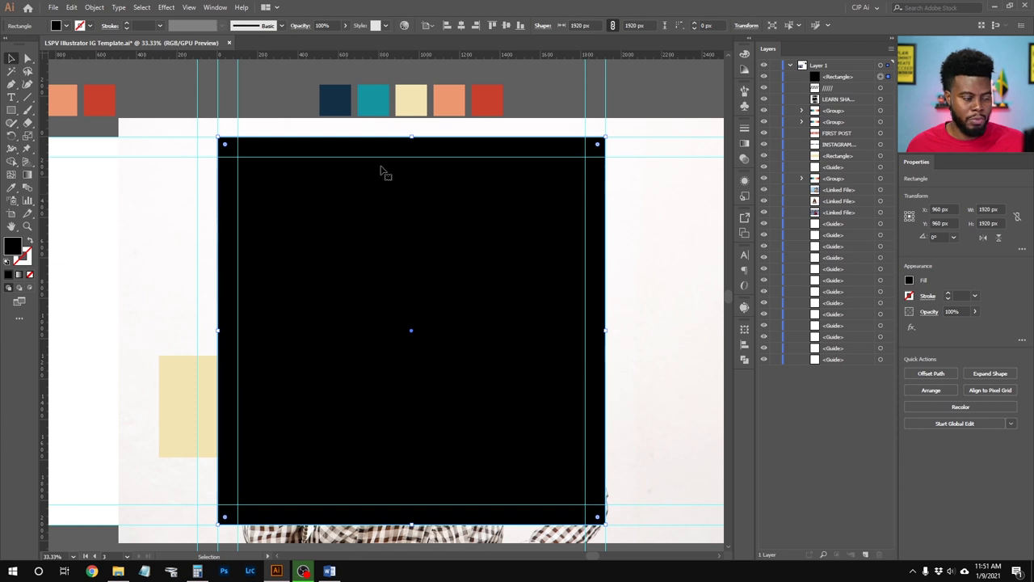
{"action": "key", "text": "i"}
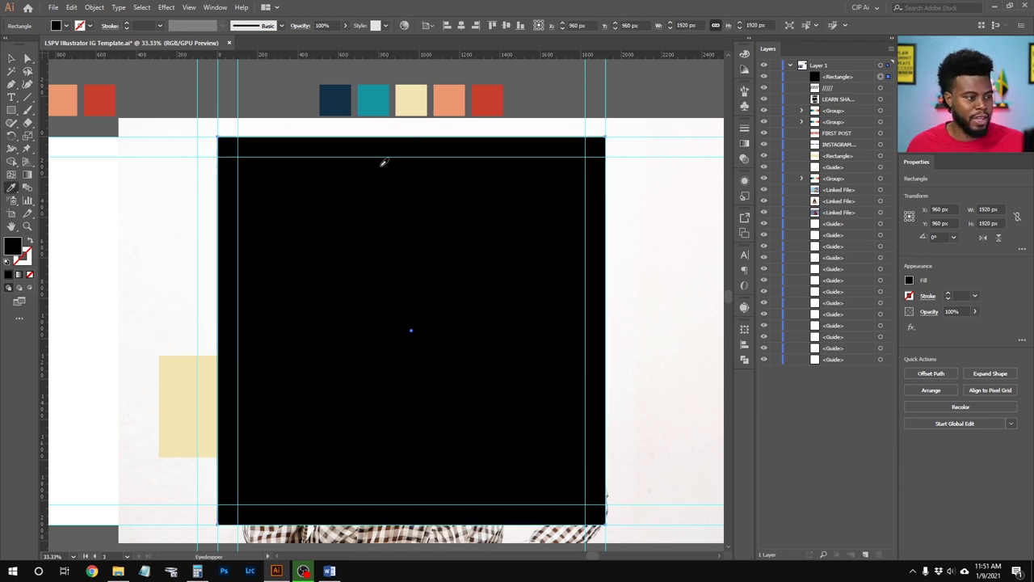
{"action": "left_click", "coordinate": [341, 103]}
{"action": "key", "text": "v"}
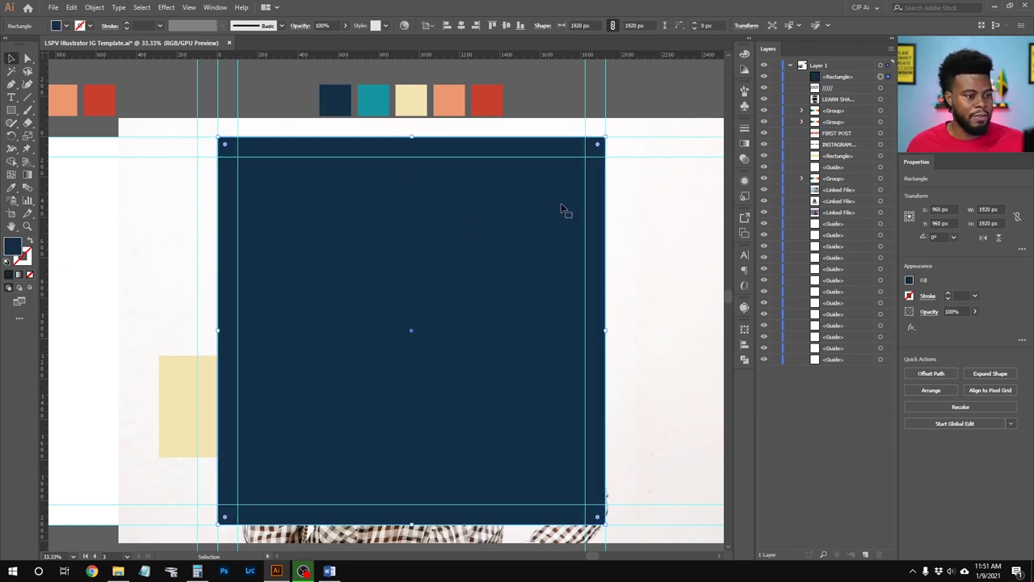
Crop the woman's photo to the third artboard with a clipping mask made from the navy square
{"action": "scroll", "coordinate": [510, 201], "scroll_direction": "down", "scroll_amount": 1}
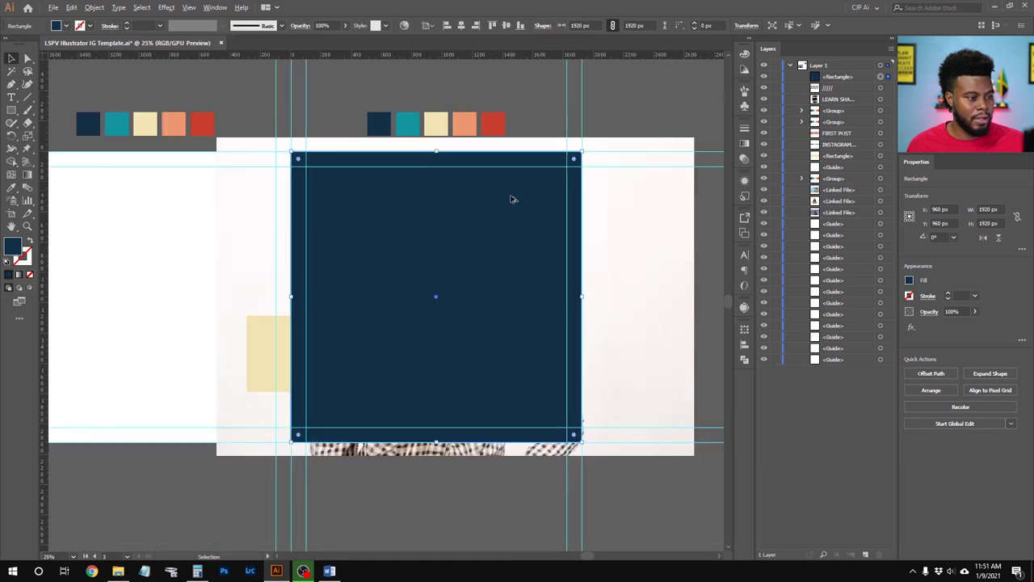
{"action": "left_click", "coordinate": [644, 216], "text": "shift"}
{"action": "scroll", "coordinate": [599, 204], "scroll_direction": "up", "scroll_amount": 1}
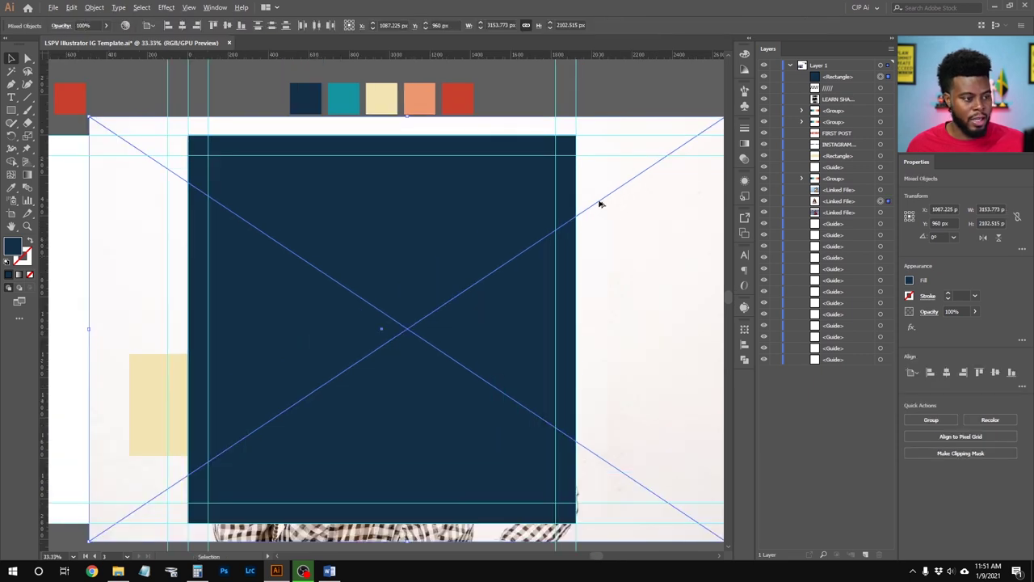
{"action": "scroll", "coordinate": [599, 205], "scroll_direction": "down", "scroll_amount": 1}
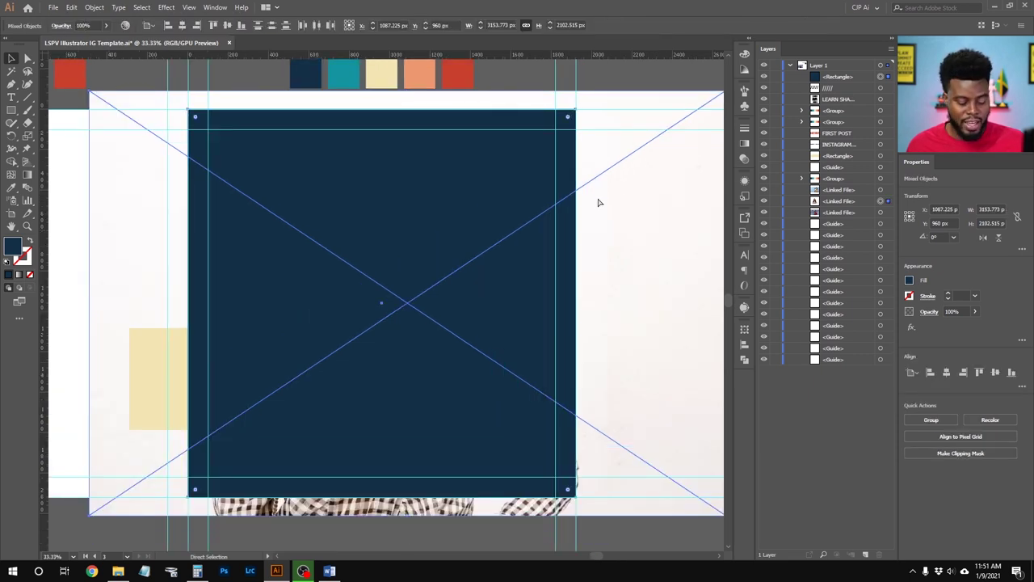
{"action": "key", "text": "ctrl+7"}
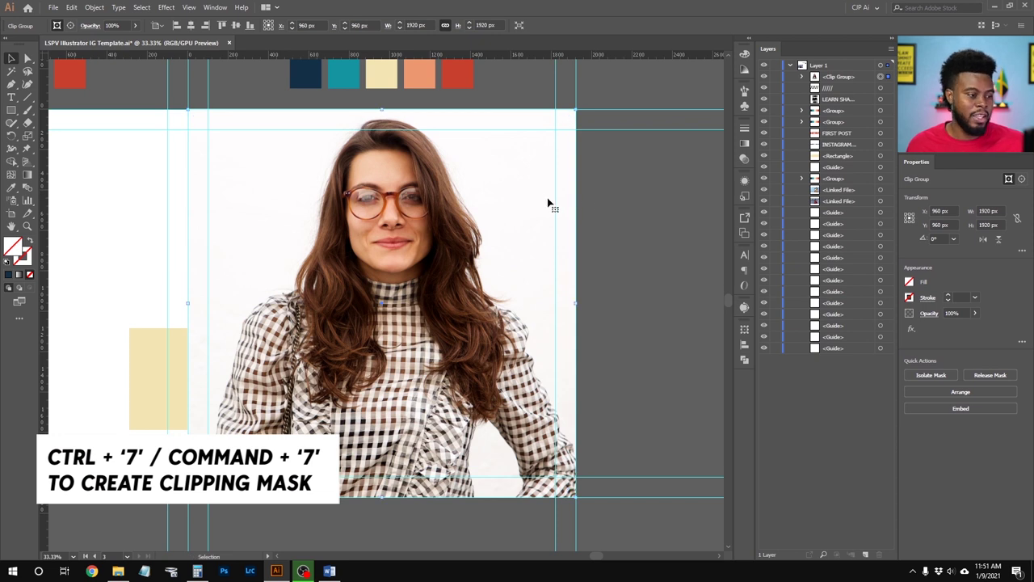
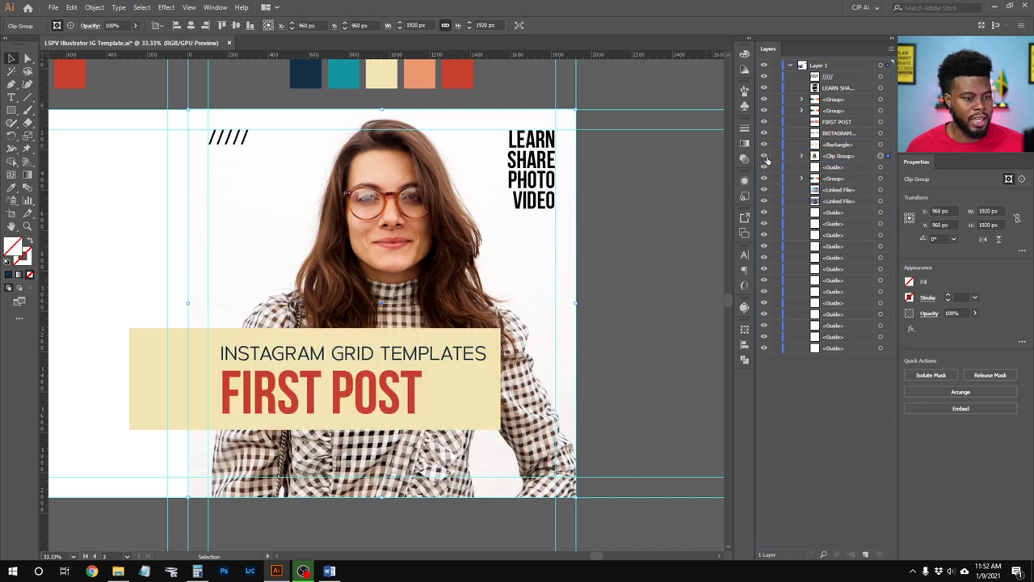
Check the clipped photo's place in the layer stack by hiding and showing it, and review all three artboards
{"action": "left_click", "coordinate": [765, 156]}
{"action": "left_click", "coordinate": [765, 156]}
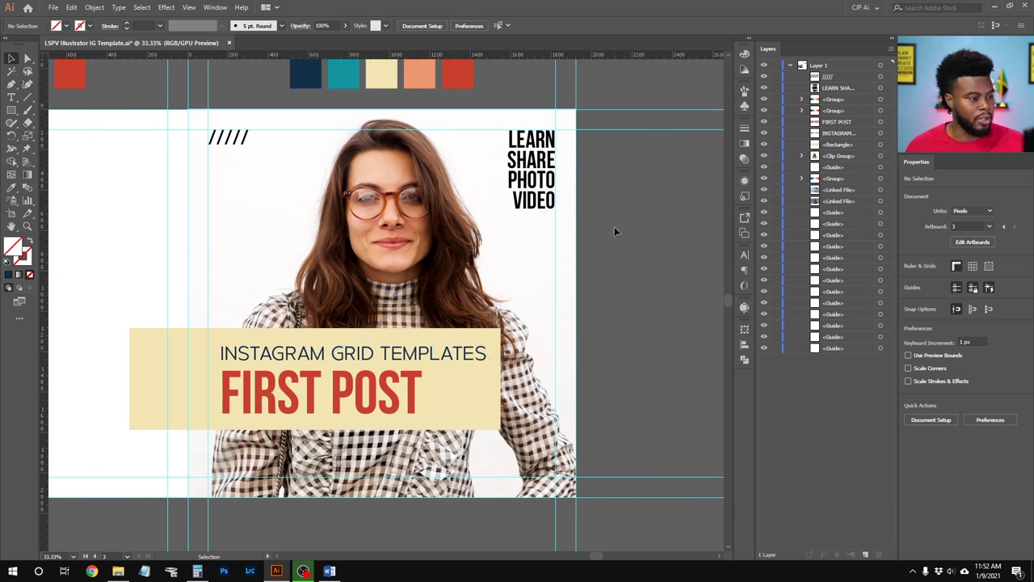
{"action": "scroll", "coordinate": [614, 232], "scroll_direction": "down", "scroll_amount": 1}
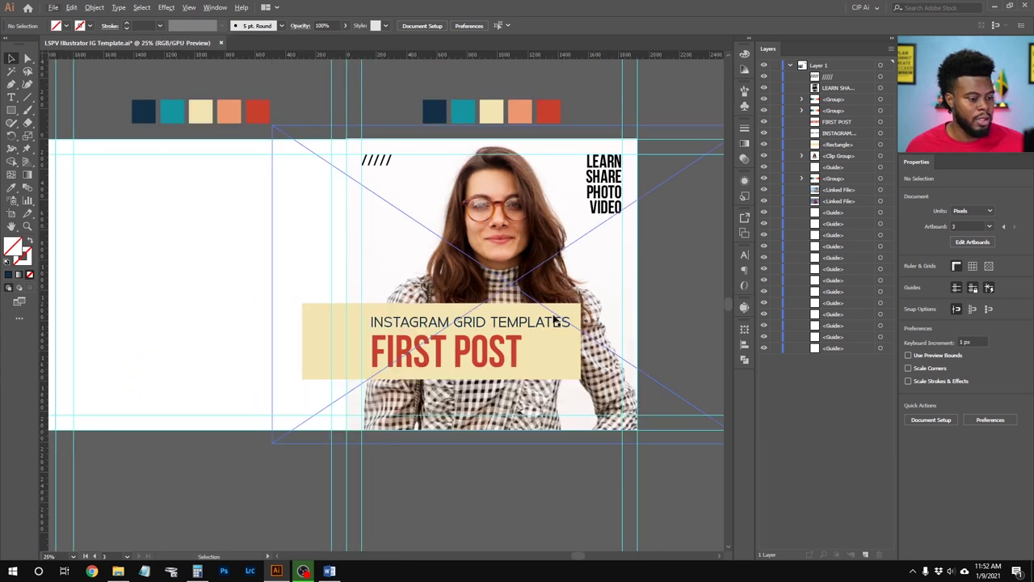
{"action": "scroll", "coordinate": [455, 433], "scroll_direction": "down", "scroll_amount": 2}
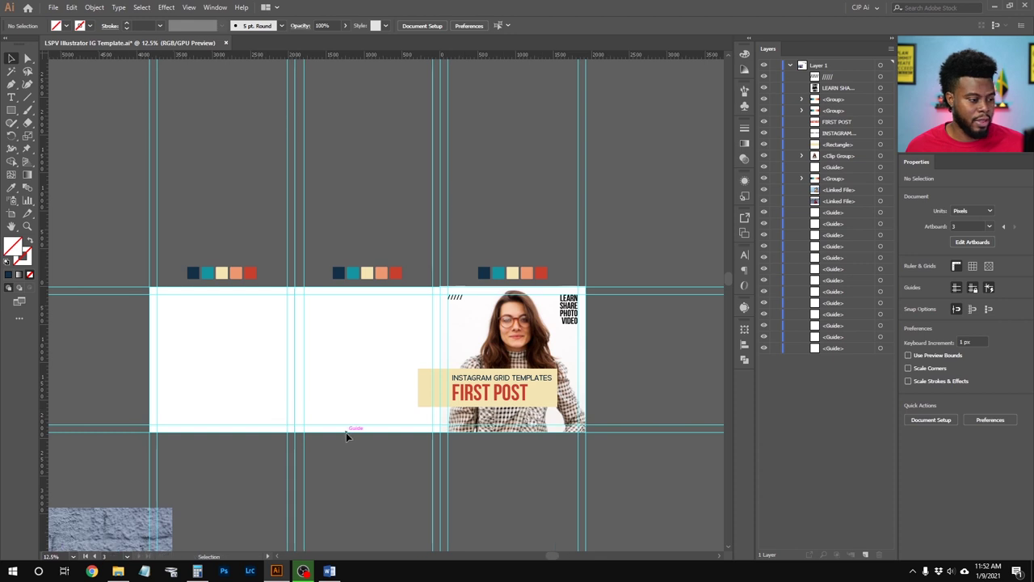
{"action": "scroll", "coordinate": [345, 433], "scroll_direction": "up", "scroll_amount": 1}
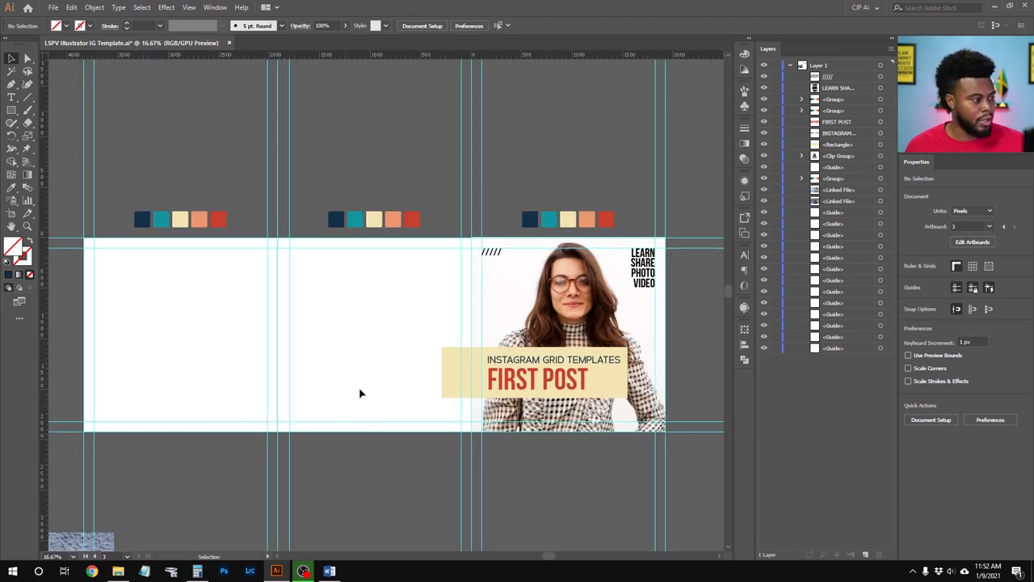
Draw a rectangle of about 5888 x 2011 px over all three artboards and fill it with the palette's dark navy
{"action": "key", "text": "m"}
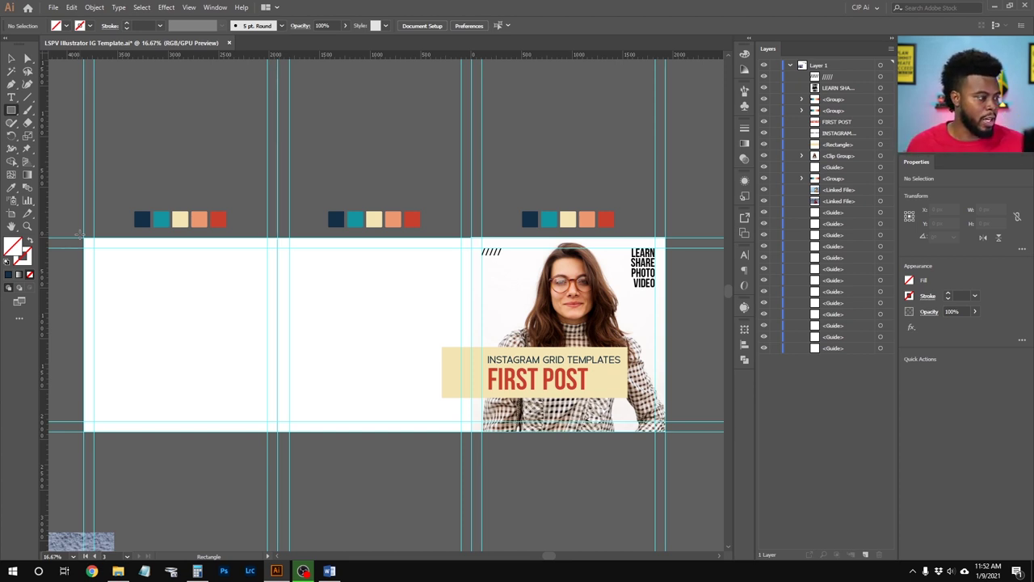
{"action": "mouse_move", "coordinate": [83, 237]}
{"action": "left_mouse_down"}
{"action": "mouse_move", "coordinate": [416, 380]}
{"action": "mouse_move", "coordinate": [501, 365]}
{"action": "mouse_move", "coordinate": [669, 436]}
{"action": "left_mouse_up"}
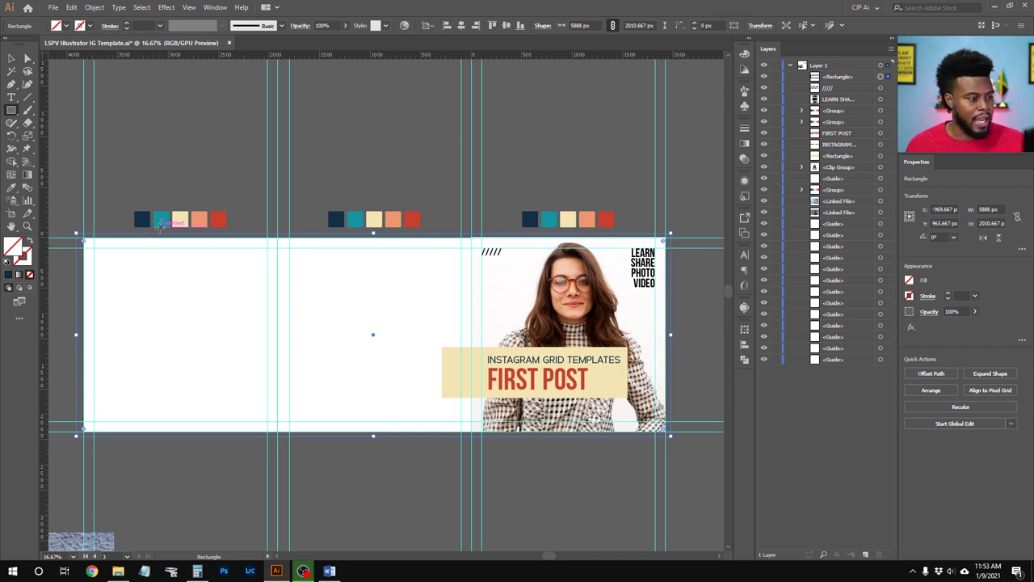
{"action": "key", "text": "i"}
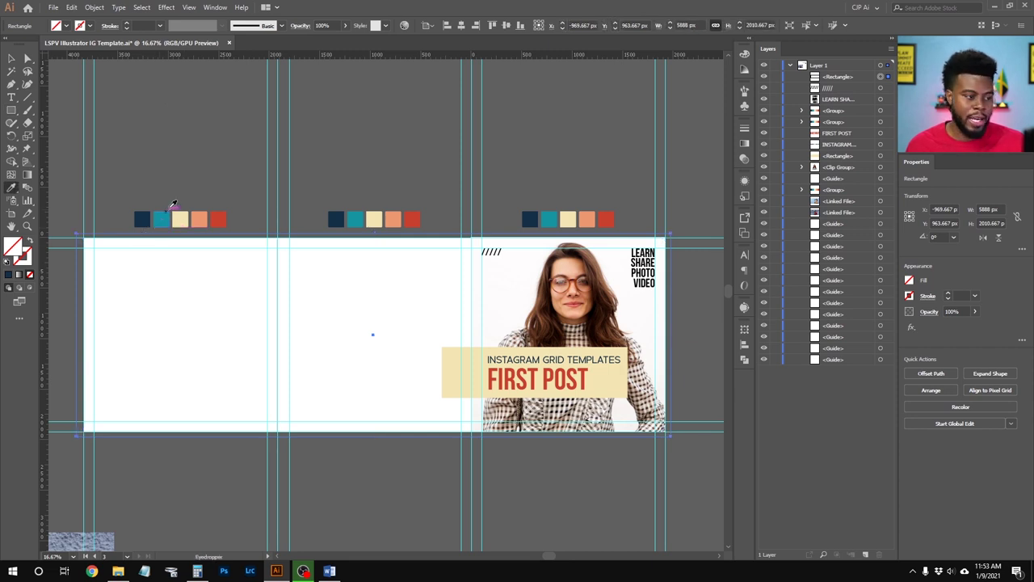
{"action": "left_click", "coordinate": [338, 215]}
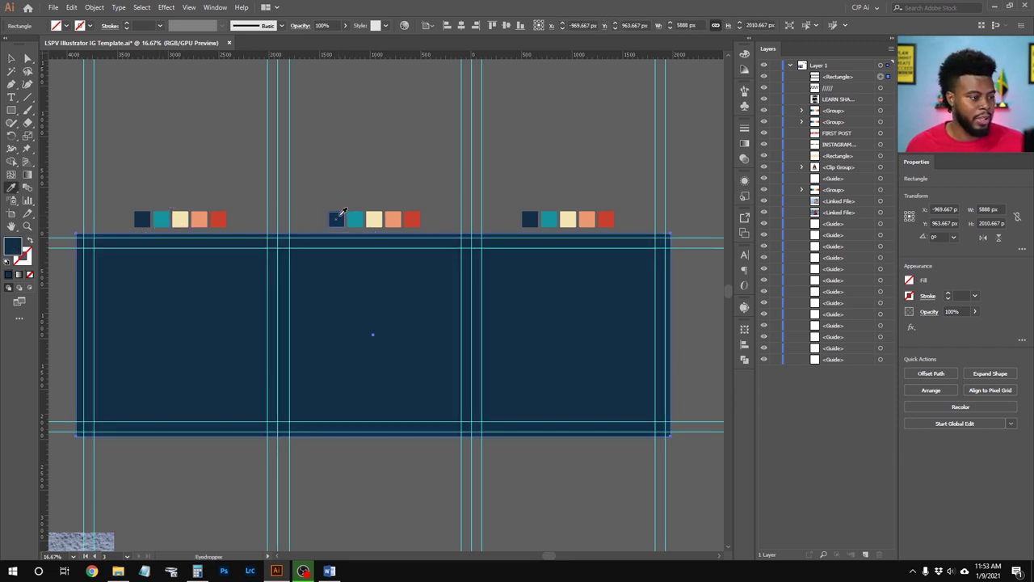
{"action": "key", "text": "v"}
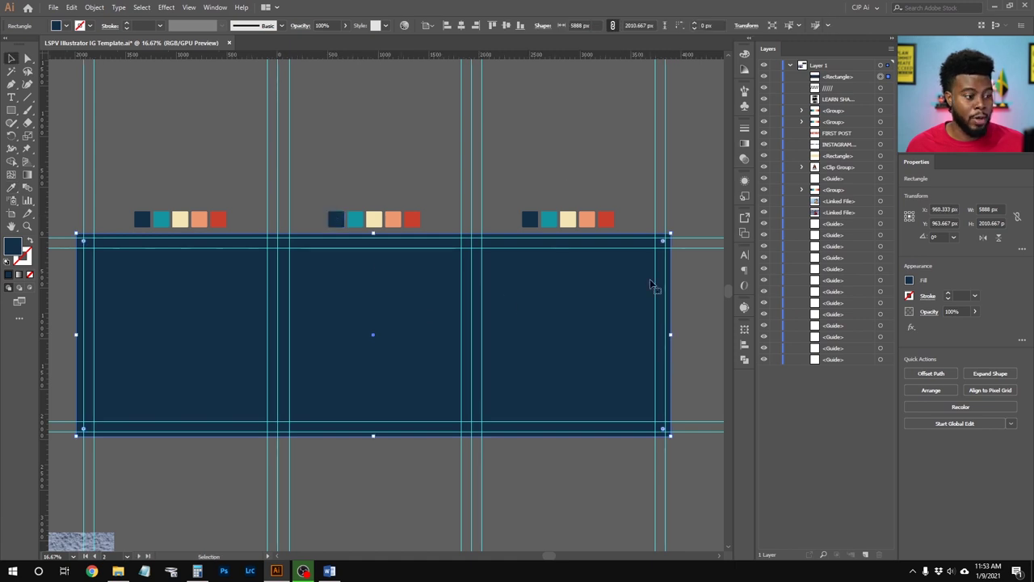
Move the large navy rectangle to the bottom of Layer 1's stack, below the artwork and guides
{"action": "left_click", "coordinate": [844, 79]}
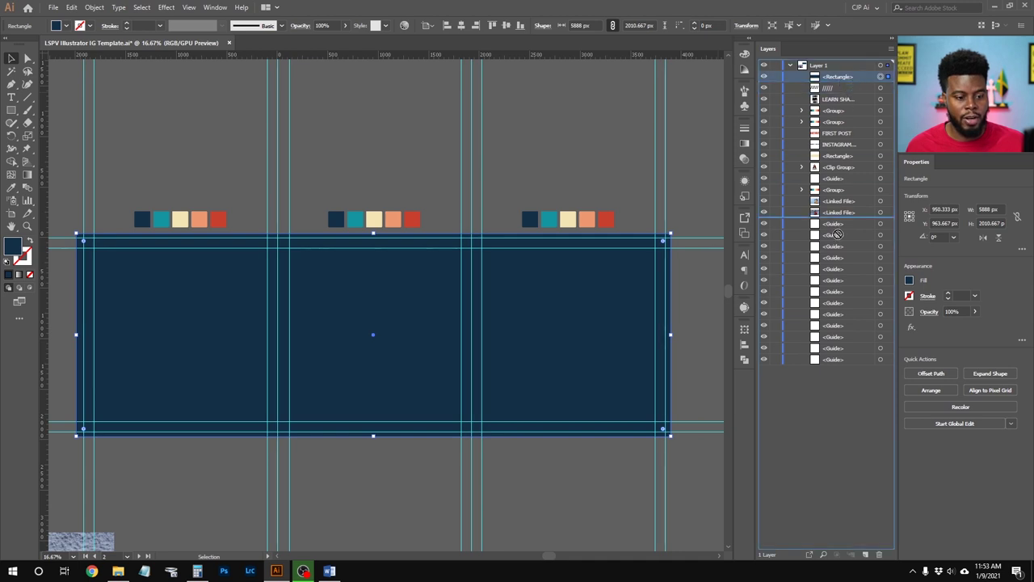
{"action": "left_click_drag", "start_coordinate": [845, 369], "coordinate": [848, 361]}
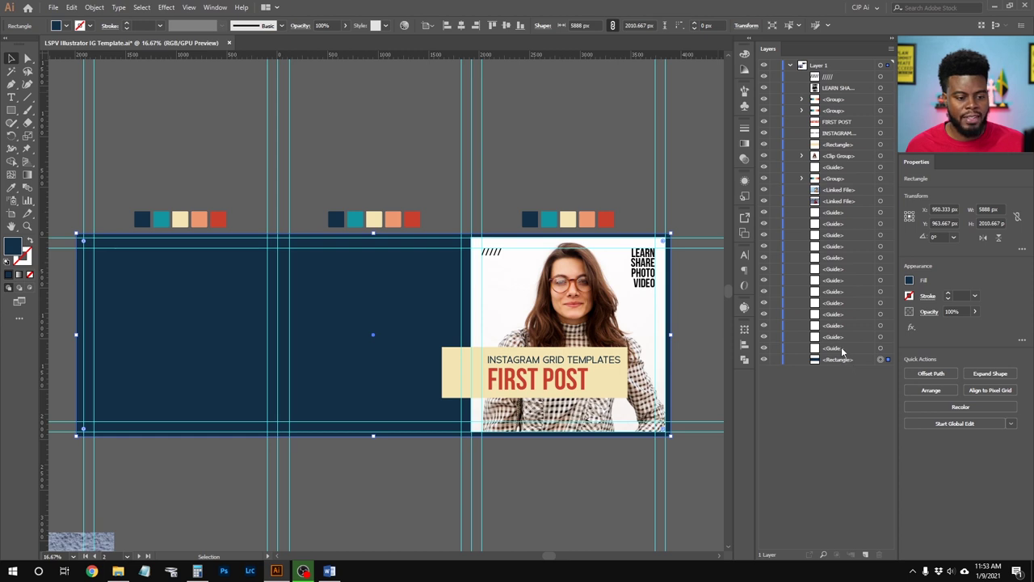
{"action": "left_click", "coordinate": [840, 349]}
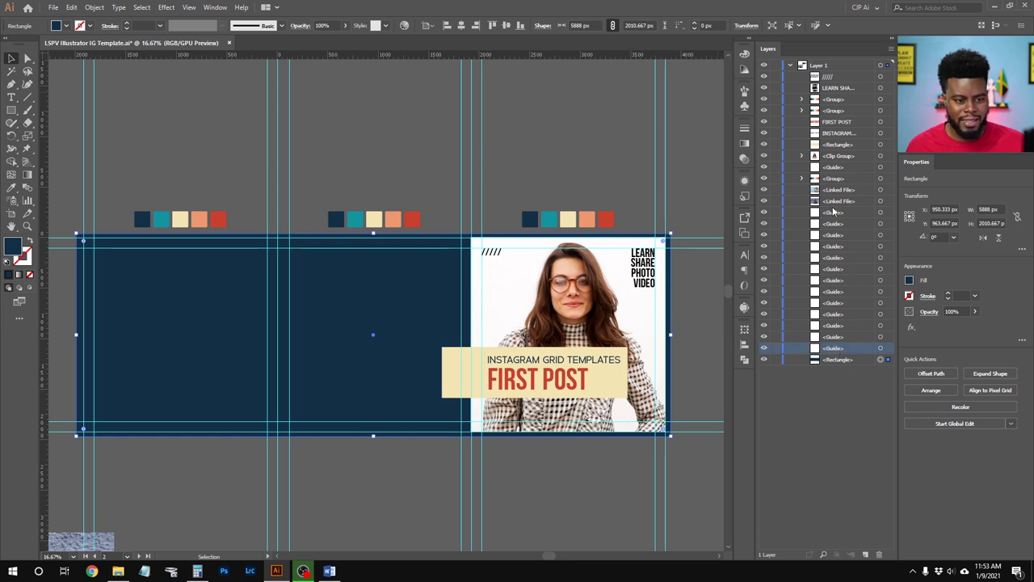
Create a new layer above Layer 1 and name it Guides
{"action": "left_click", "coordinate": [865, 554]}
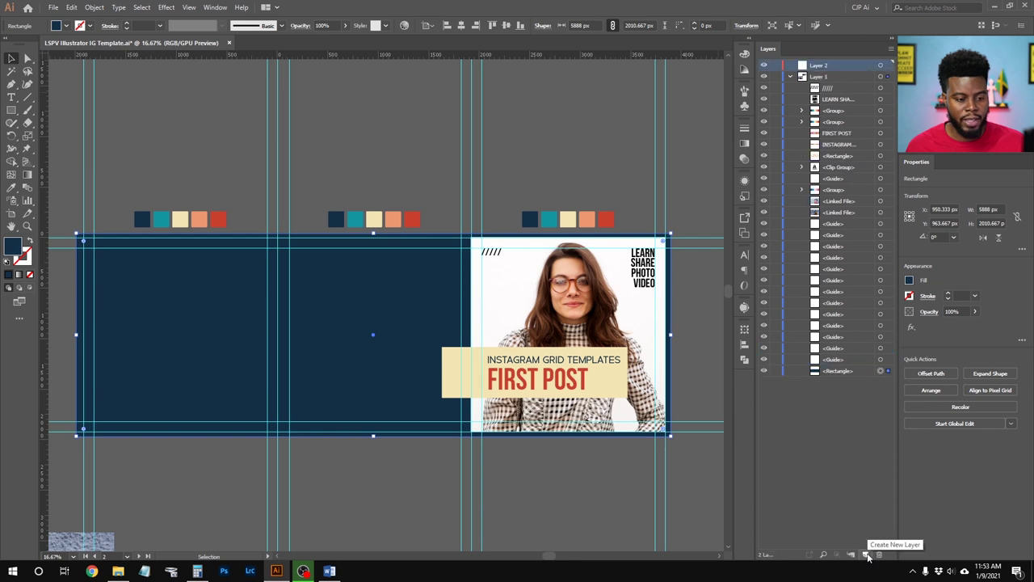
{"action": "double_click", "coordinate": [818, 65]}
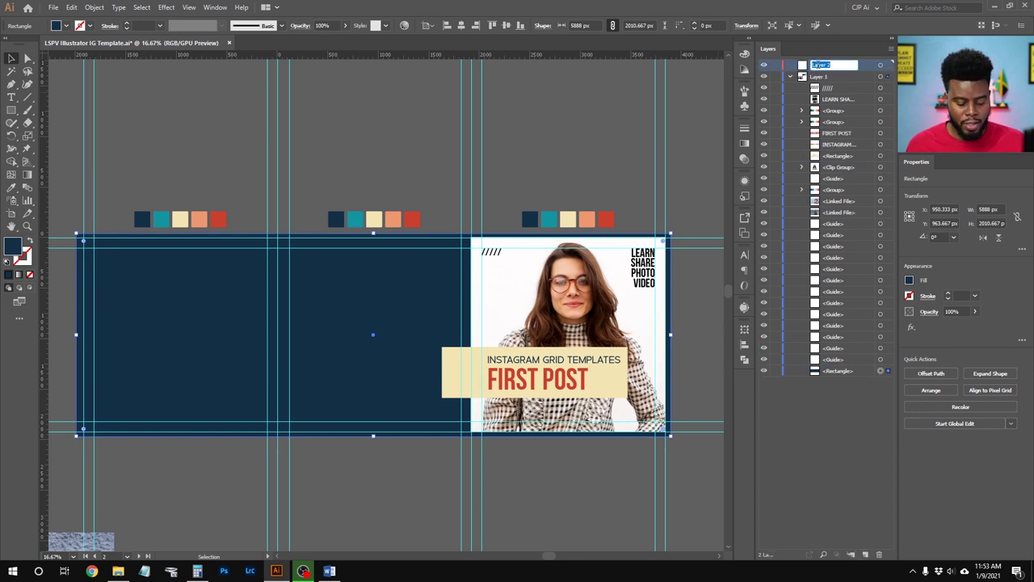
{"action": "type", "text": "Guides"}
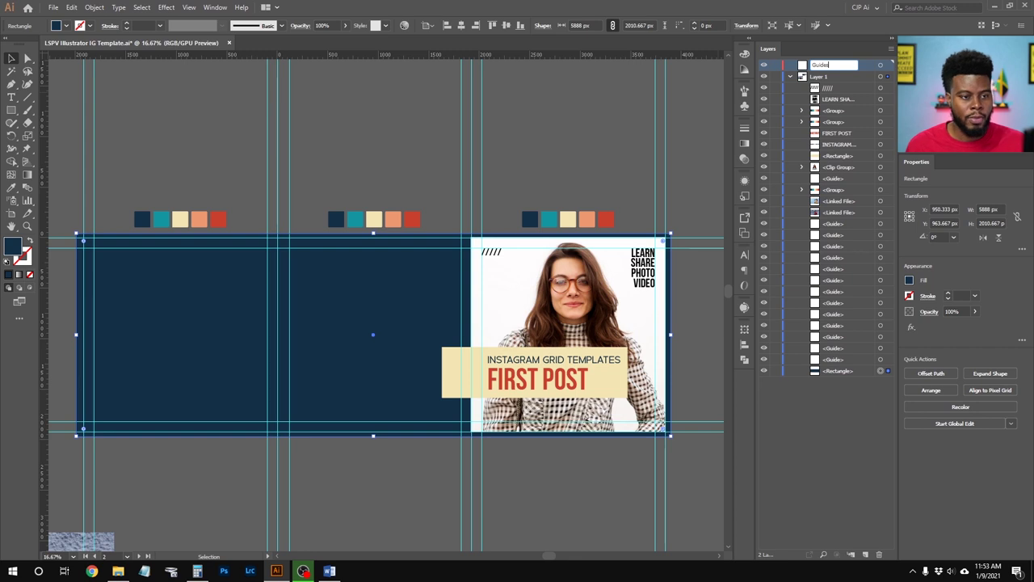
{"action": "left_click", "coordinate": [806, 70]}
Move all guides listed below the linked files into the Guides layer and toggle that layer's visibility to check them
{"action": "left_click", "coordinate": [828, 358]}
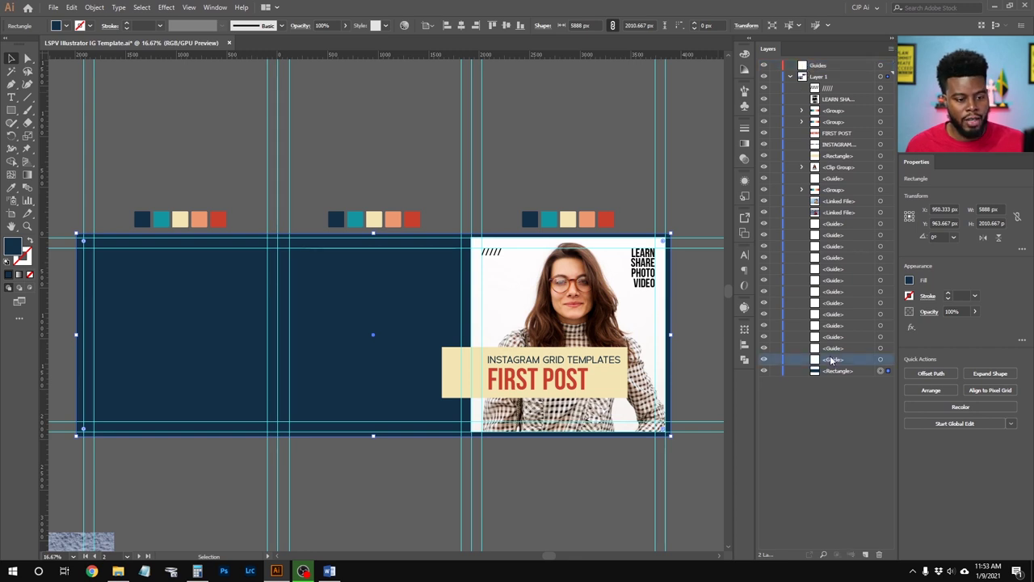
{"action": "left_click", "coordinate": [866, 226], "text": "shift"}
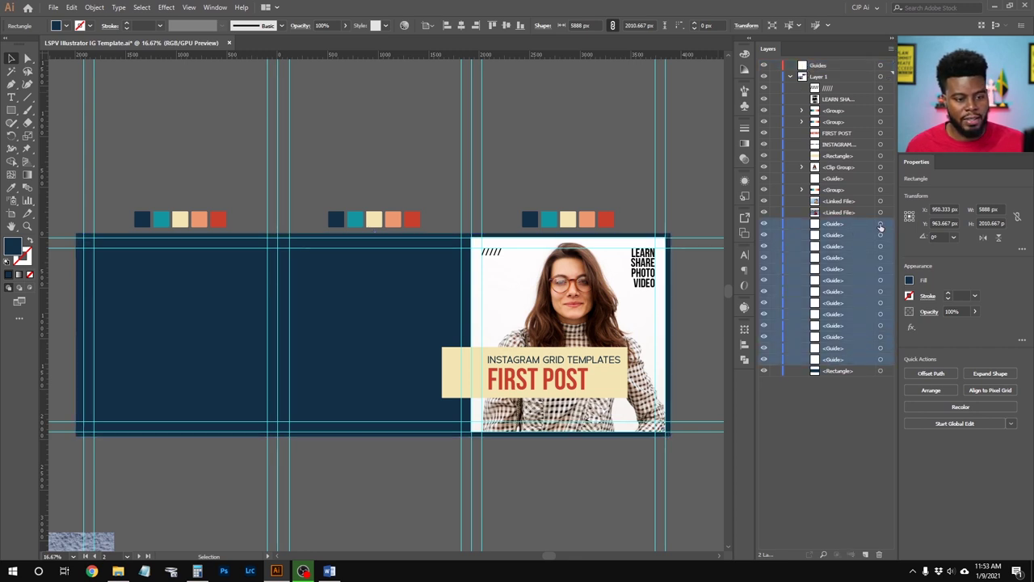
{"action": "left_click_drag", "start_coordinate": [863, 231], "coordinate": [820, 68]}
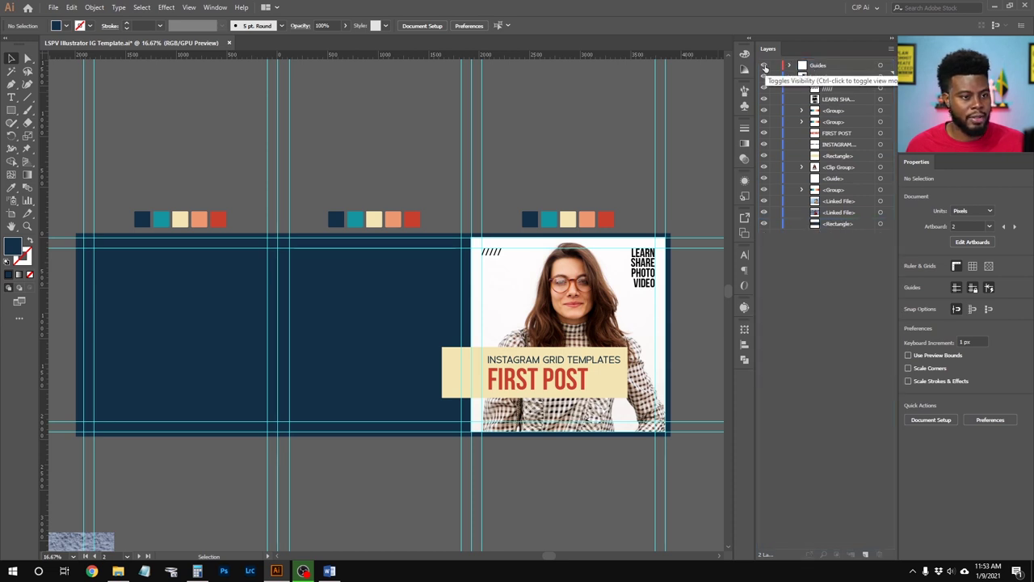
{"action": "left_click", "coordinate": [764, 66]}
{"action": "left_click", "coordinate": [764, 66]}
{"action": "left_click", "coordinate": [765, 67]}
{"action": "left_click", "coordinate": [764, 66]}
{"action": "left_click", "coordinate": [764, 66]}
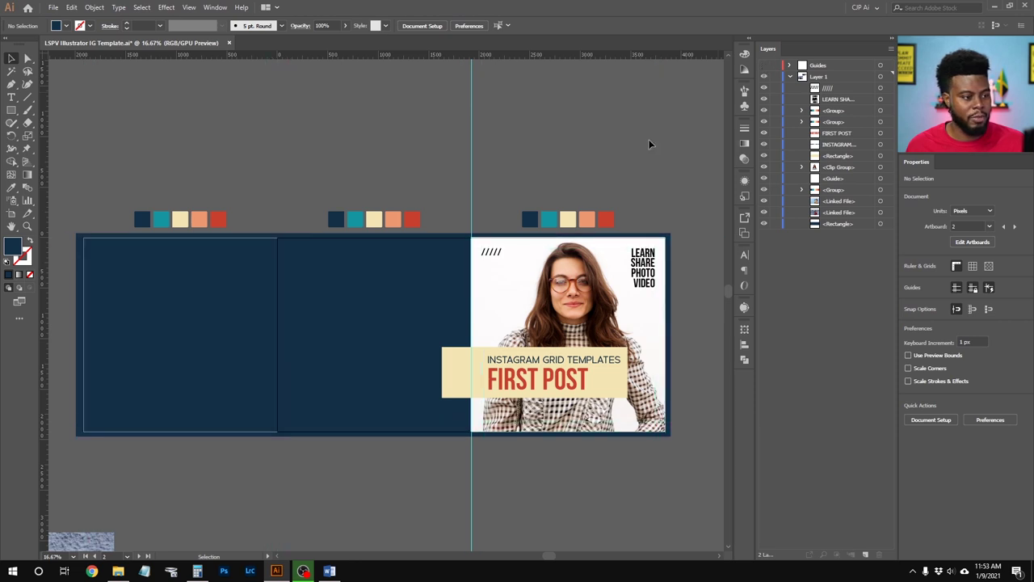
Move the leftover guide from Layer 1 into the Guides layer and hide that layer
{"action": "left_click", "coordinate": [864, 179]}
{"action": "left_click_drag", "start_coordinate": [845, 179], "coordinate": [824, 67]}
{"action": "left_click", "coordinate": [765, 66]}
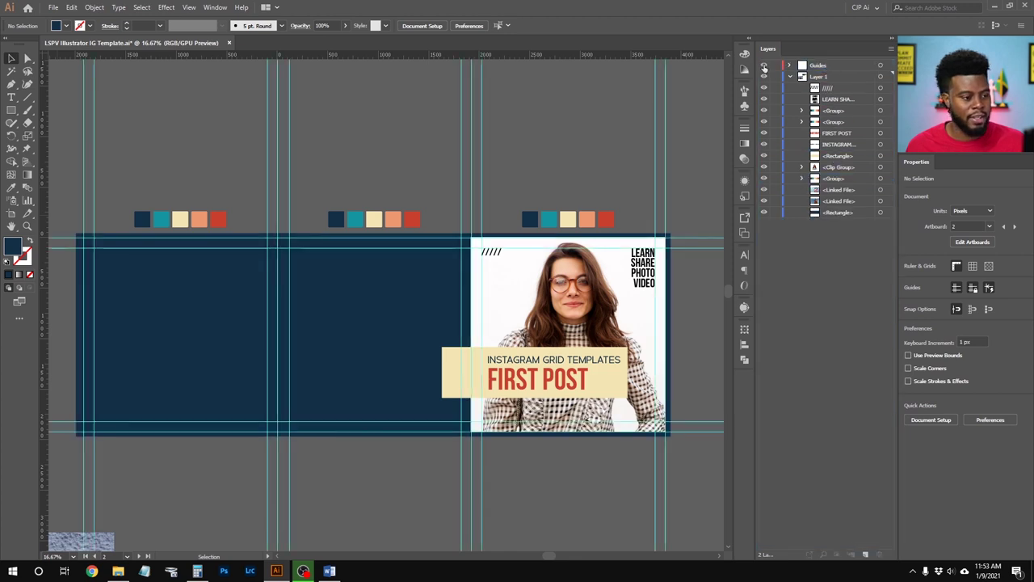
{"action": "left_click", "coordinate": [765, 66]}
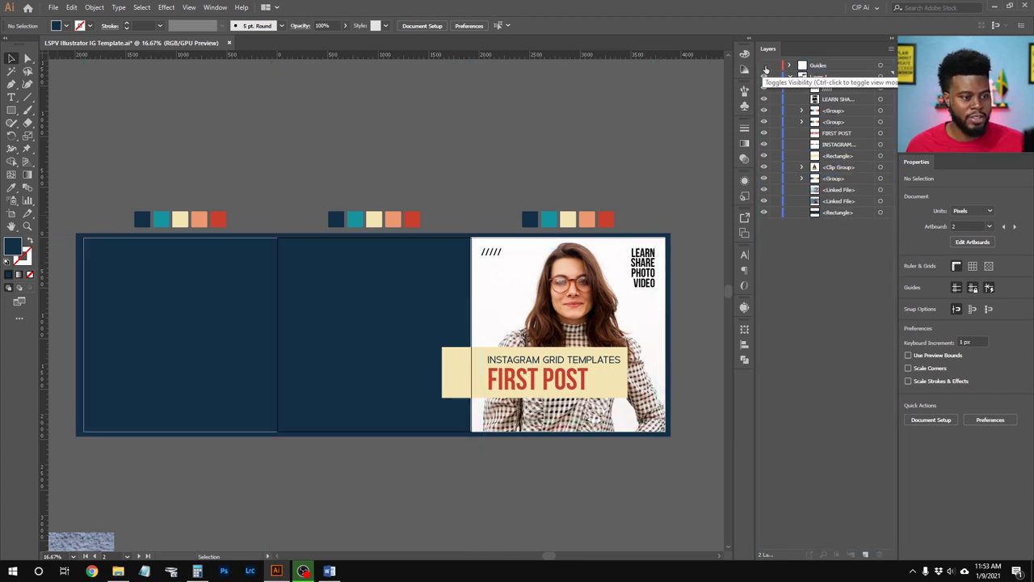
Inspect the third artboard without guides and make the Guides layer visible again
{"action": "scroll", "coordinate": [678, 280], "scroll_direction": "up", "scroll_amount": 2}
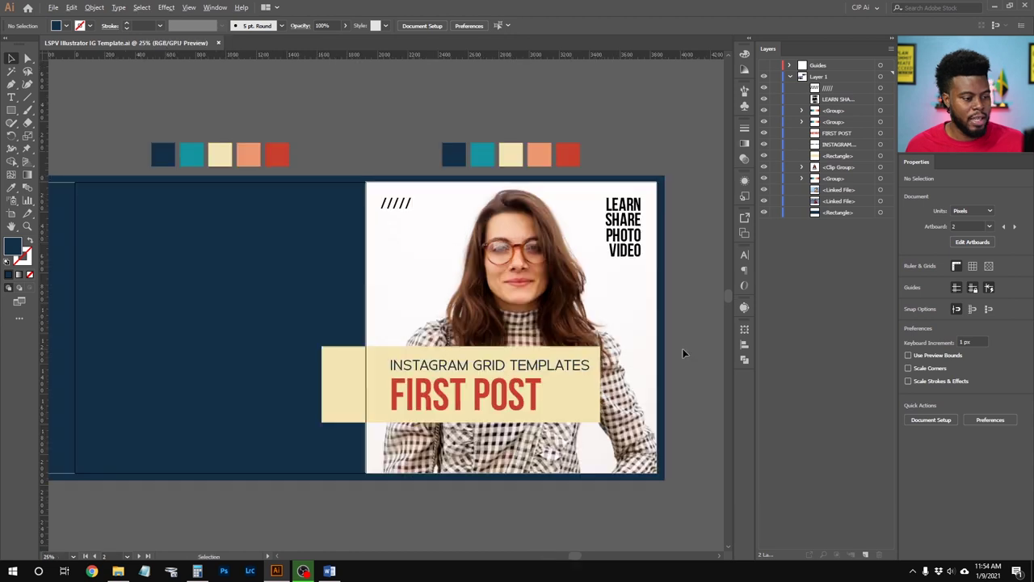
{"action": "scroll", "coordinate": [565, 291], "scroll_direction": "down", "scroll_amount": 1}
{"action": "key", "text": "v"}
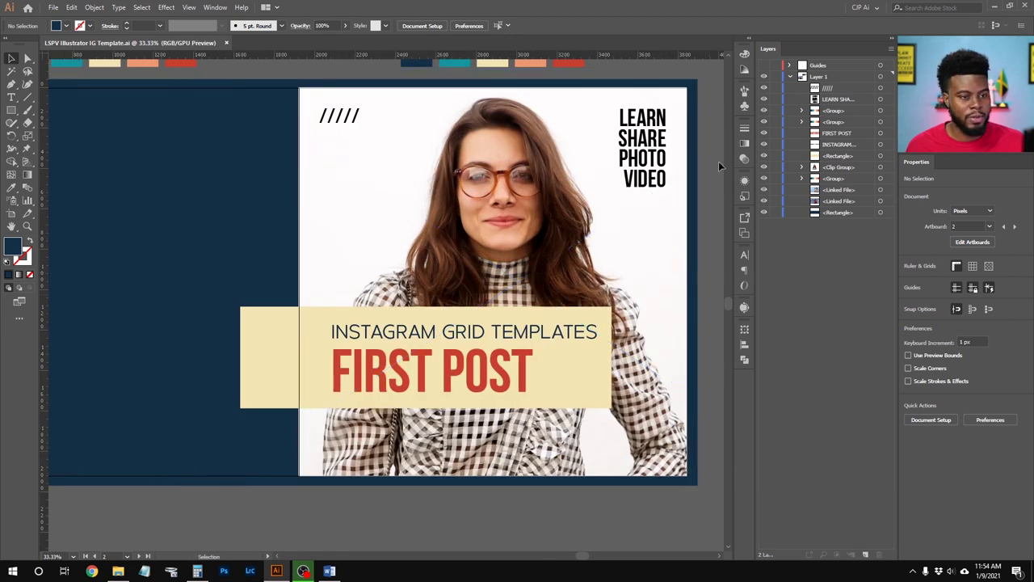
{"action": "left_click", "coordinate": [835, 68]}
{"action": "left_click", "coordinate": [764, 66]}
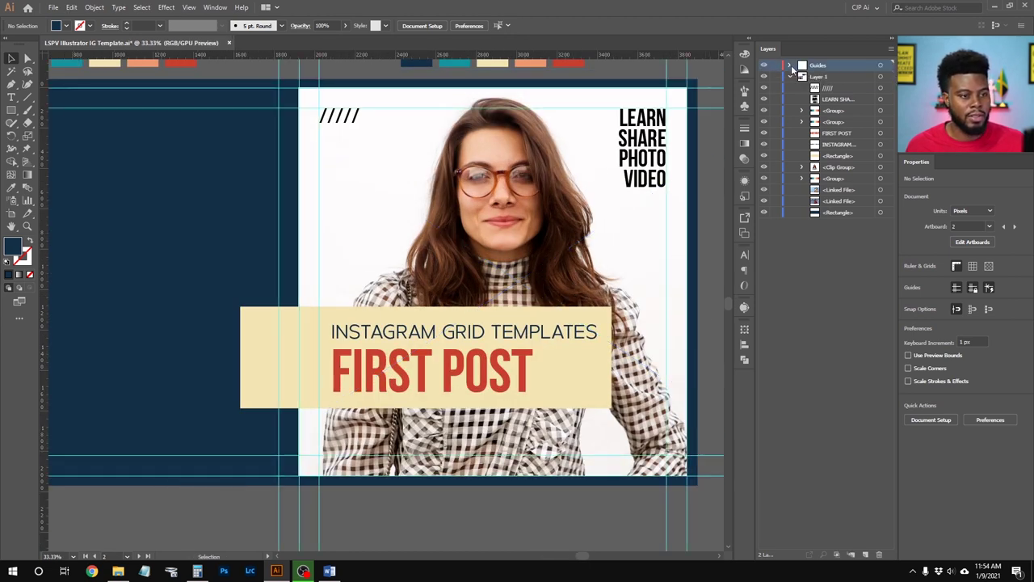
{"action": "left_click", "coordinate": [827, 81]}
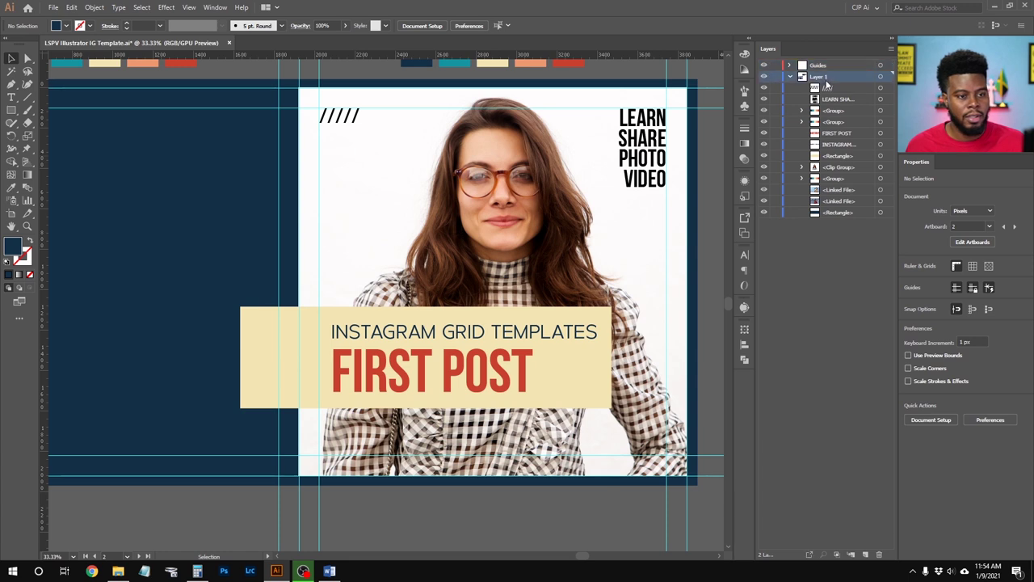
{"action": "left_click", "coordinate": [833, 99]}
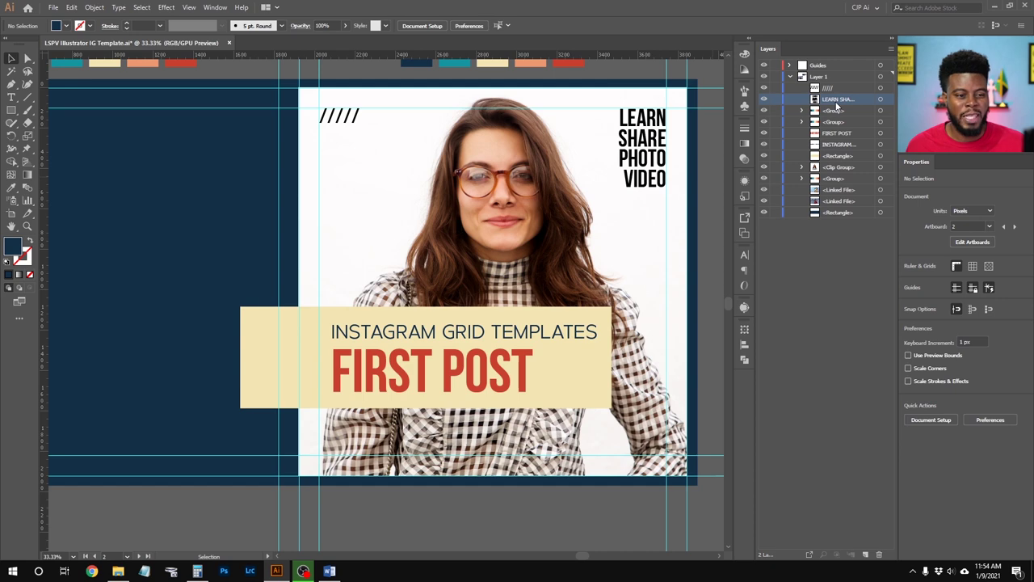
{"action": "left_click", "coordinate": [830, 76]}
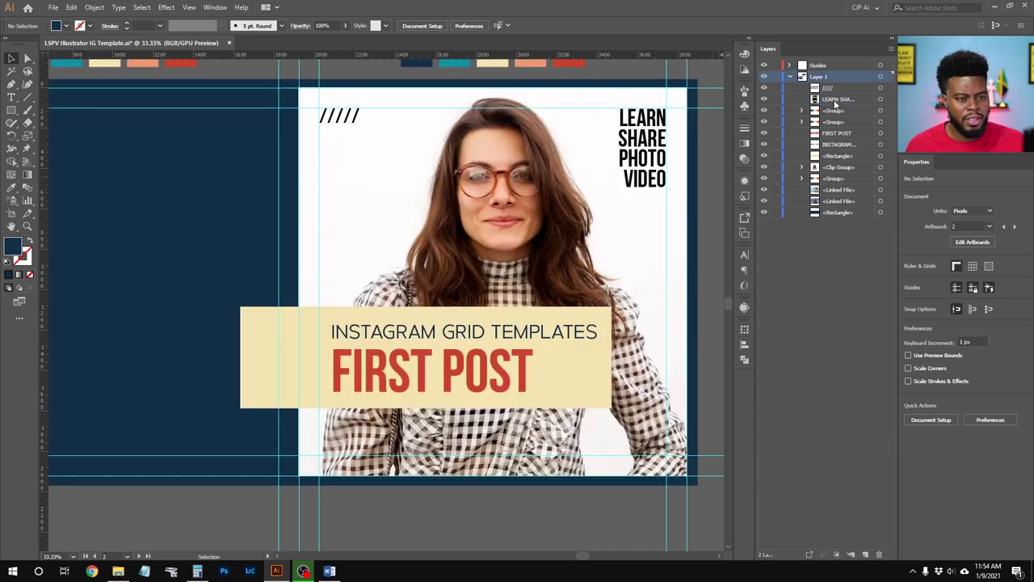
{"action": "left_click", "coordinate": [836, 100]}
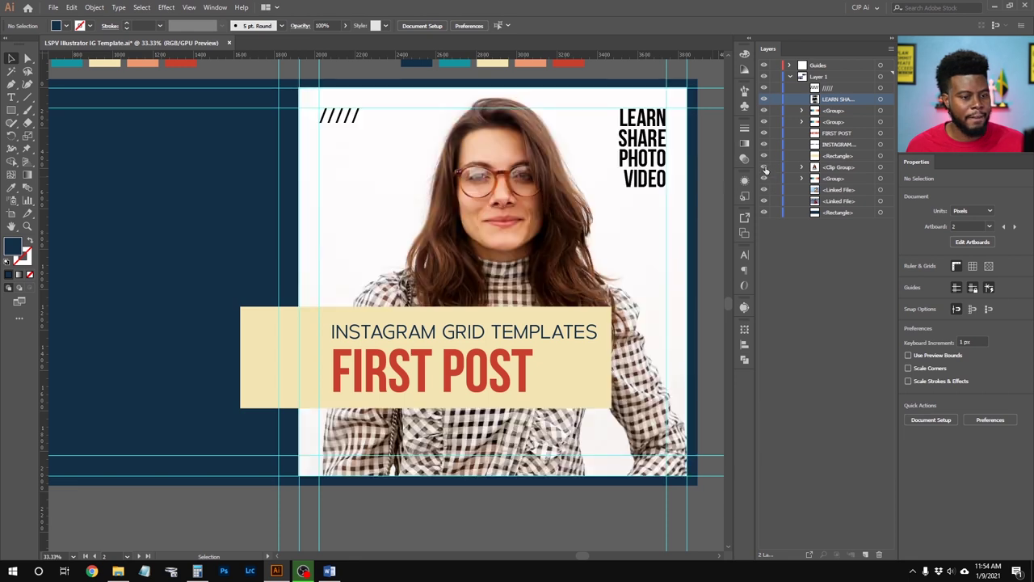
Rename the clip group holding the woman's photo as Lady and check it by hiding and showing it
{"action": "left_click", "coordinate": [861, 169]}
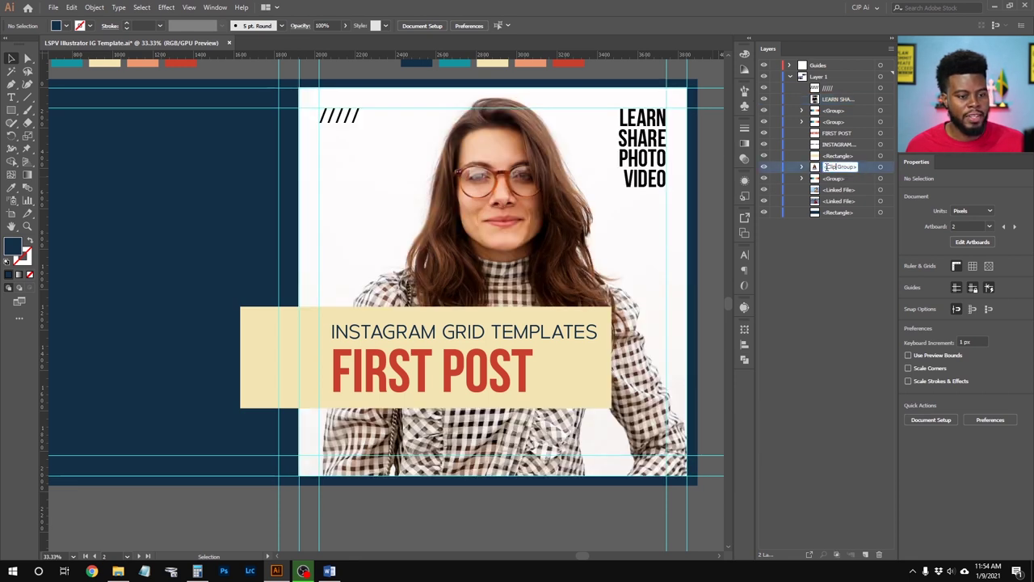
{"action": "double_click", "coordinate": [842, 169]}
{"action": "type", "text": "Lady"}
{"action": "key", "text": "Return"}
{"action": "left_click", "coordinate": [764, 168]}
{"action": "left_click", "coordinate": [763, 167]}
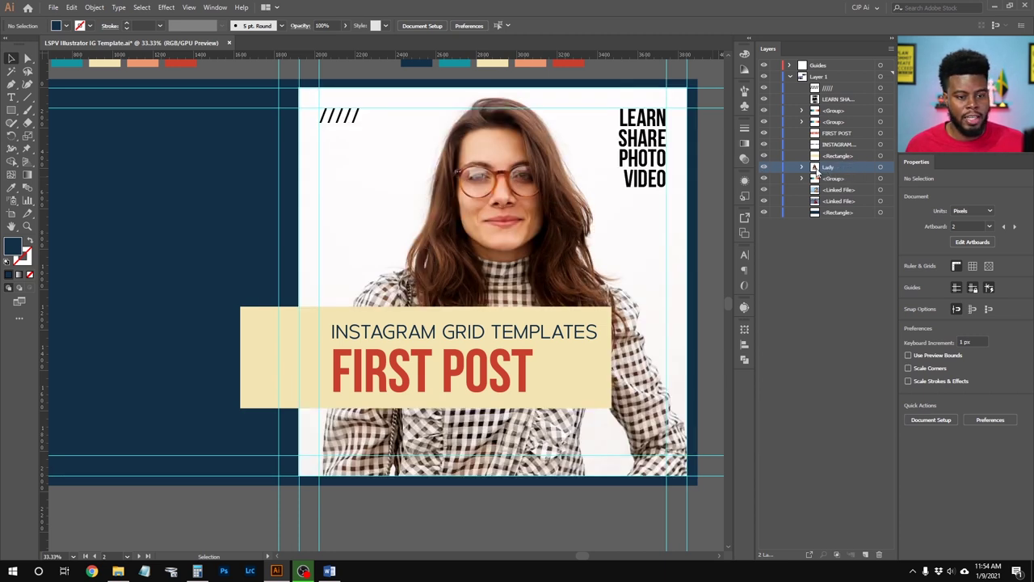
Set the opacity of the linked photo inside the Lady clip group to 50%
{"action": "left_click", "coordinate": [802, 167]}
{"action": "left_click", "coordinate": [845, 189]}
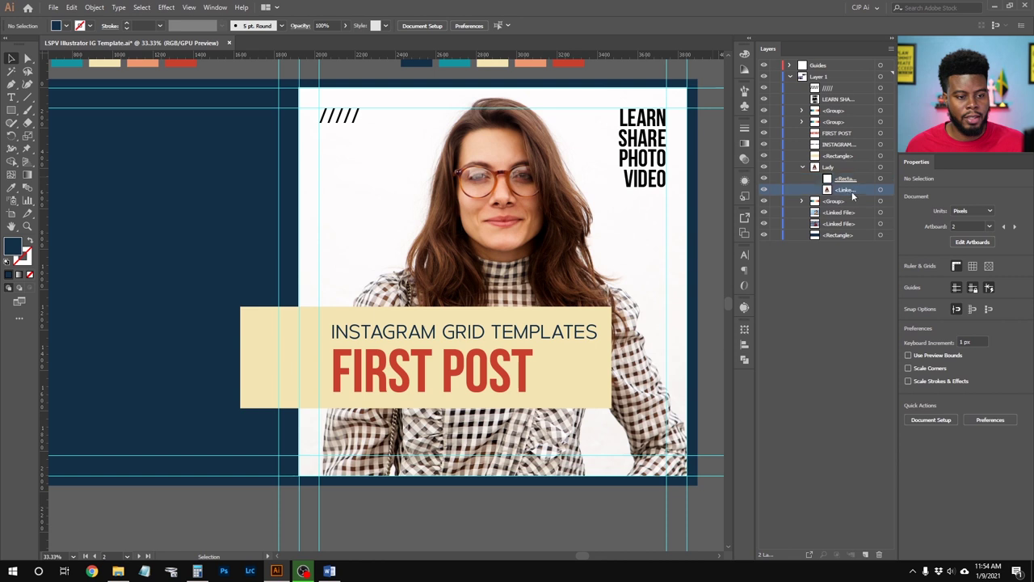
{"action": "left_click", "coordinate": [881, 190]}
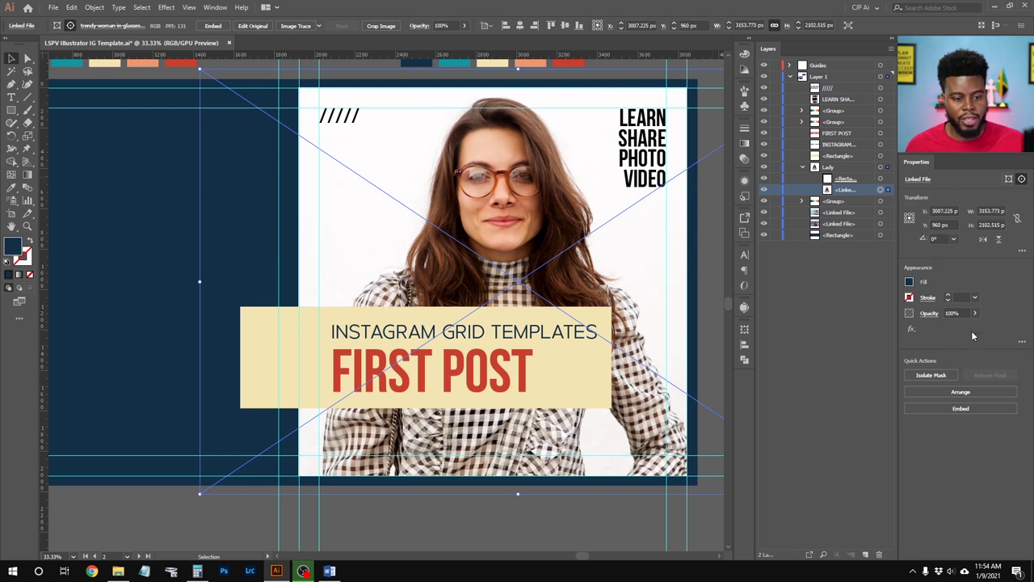
{"action": "left_click_drag", "start_coordinate": [977, 316], "coordinate": [954, 329]}
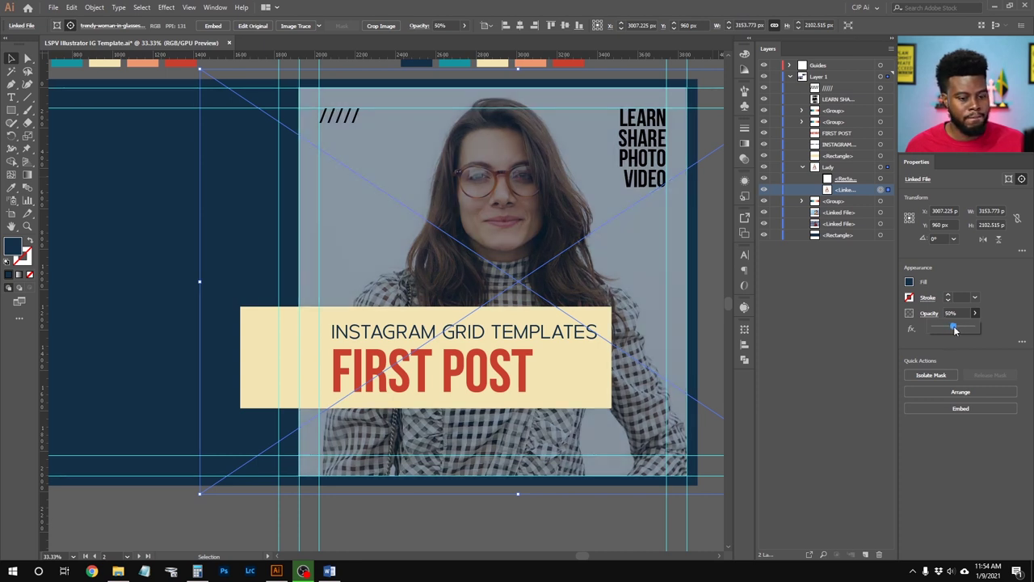
{"action": "left_click", "coordinate": [993, 316]}
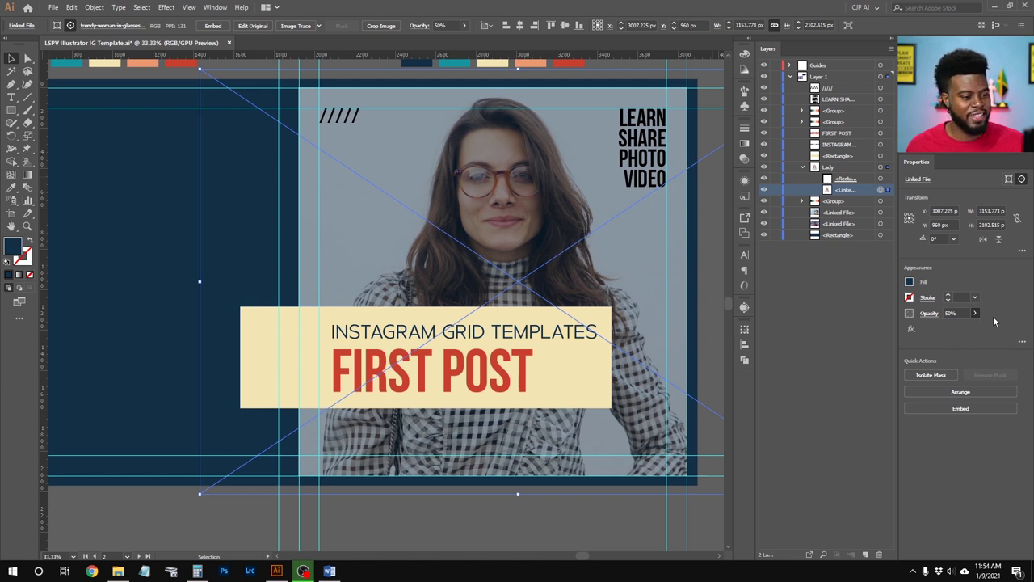
Try the Overlay blending mode on the linked photo of the woman and set it to Luminosity instead
{"action": "left_click", "coordinate": [928, 315]}
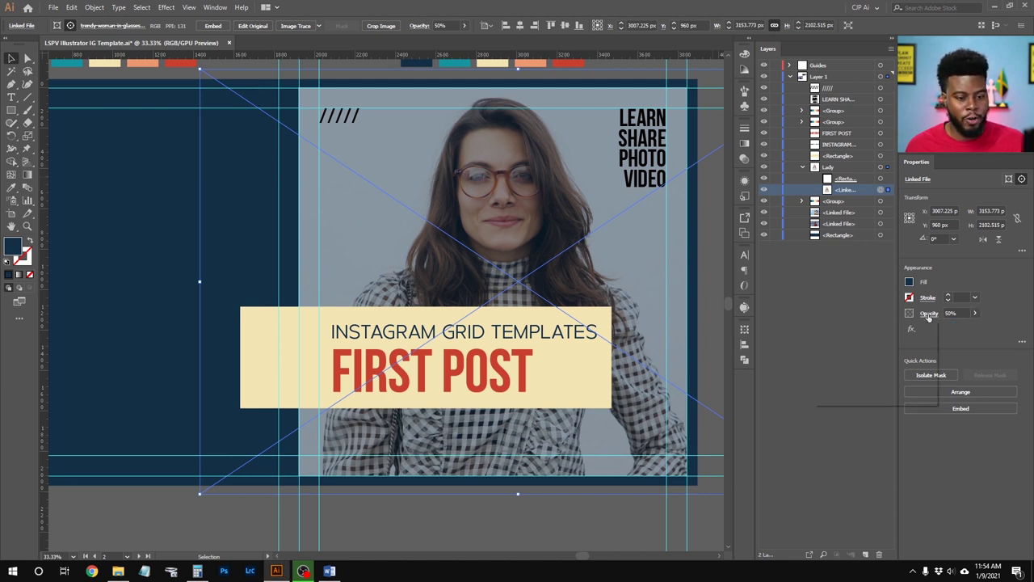
{"action": "left_click", "coordinate": [860, 334]}
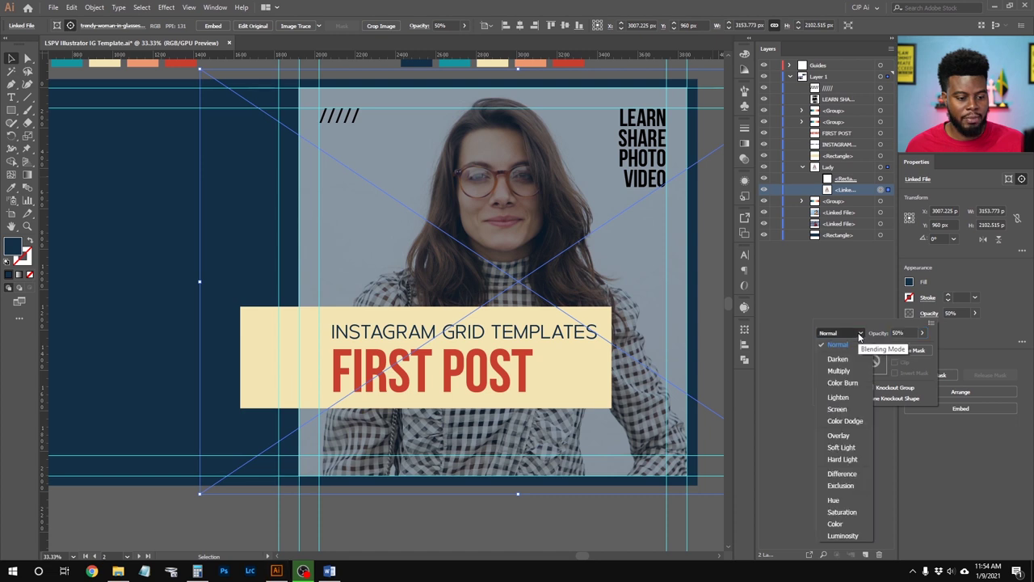
{"action": "left_click", "coordinate": [845, 437]}
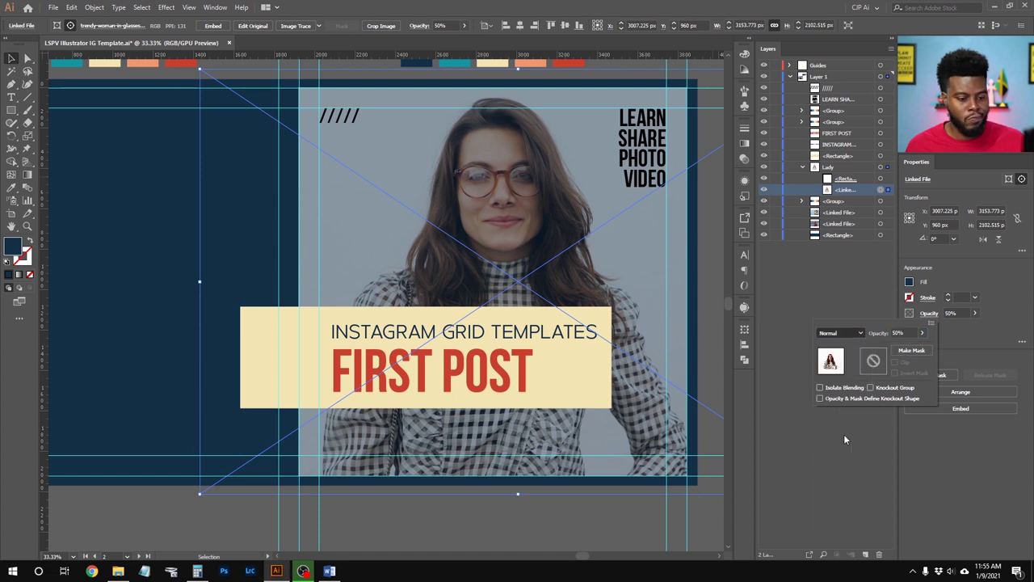
{"action": "left_click", "coordinate": [840, 333]}
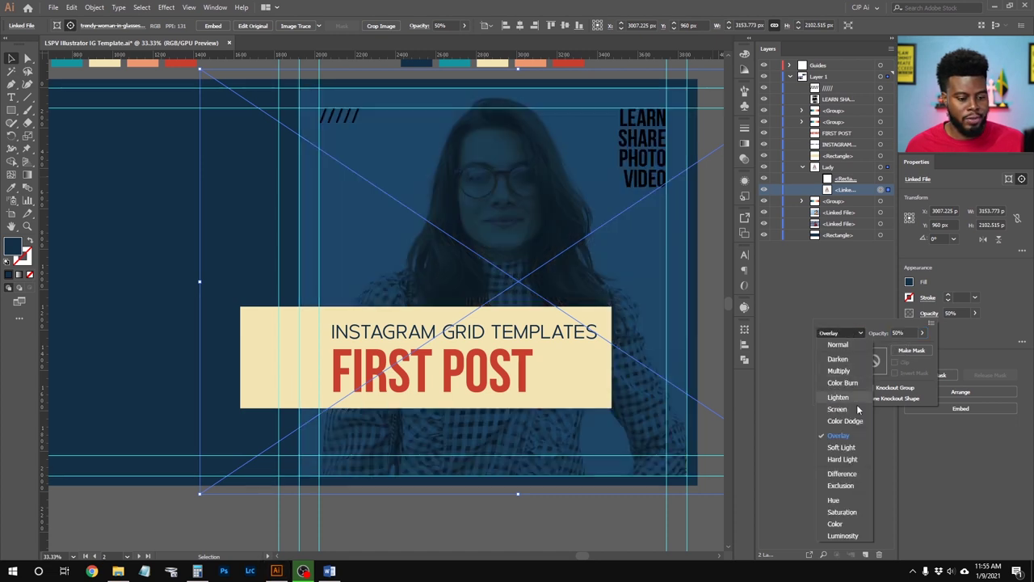
{"action": "left_click", "coordinate": [842, 535]}
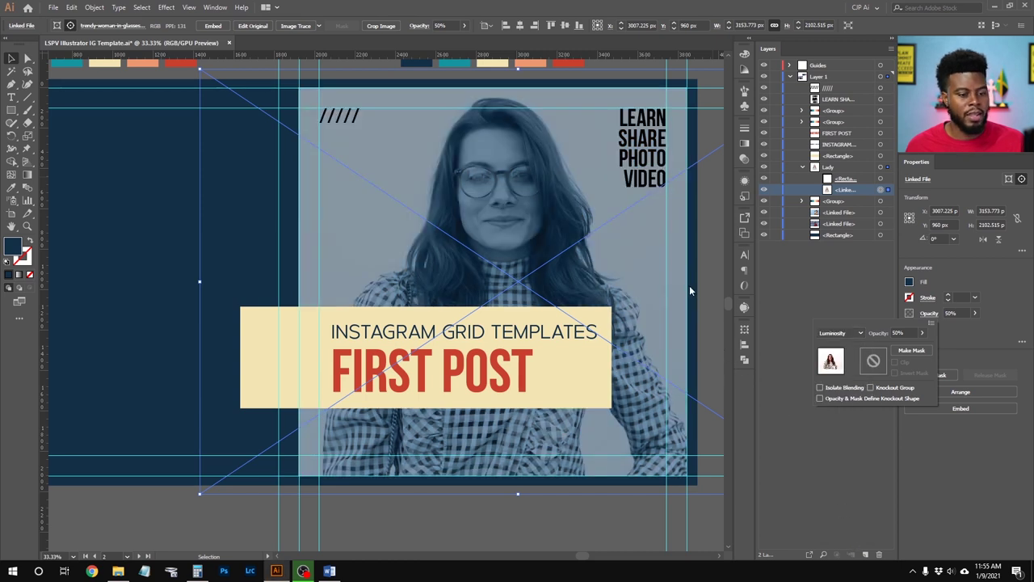
Set the opacity of the linked photo of the woman to 40%
{"action": "left_click", "coordinate": [922, 332]}
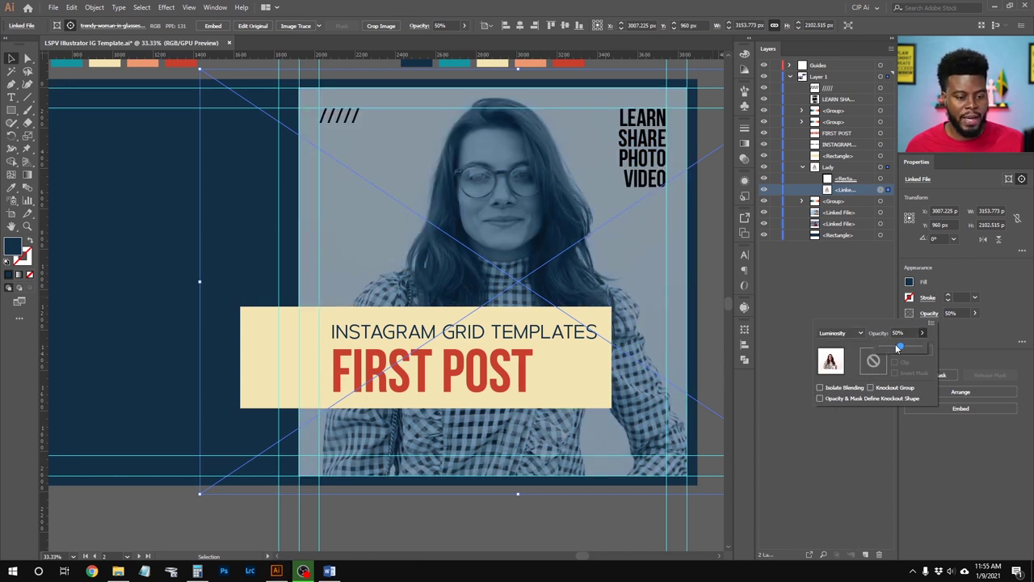
{"action": "left_click_drag", "start_coordinate": [894, 349], "coordinate": [899, 349]}
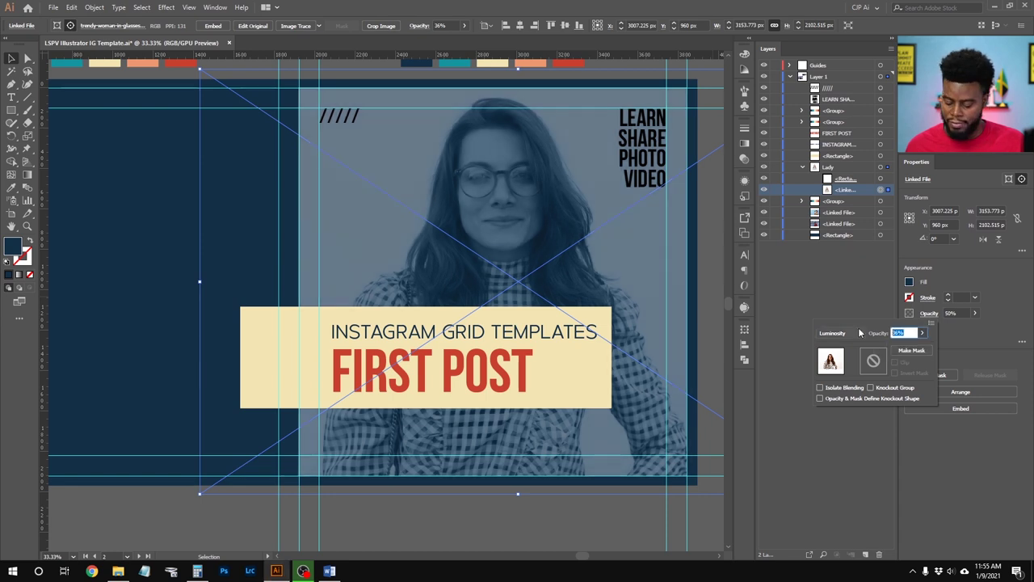
{"action": "type", "text": "40"}
{"action": "key", "text": "Return"}
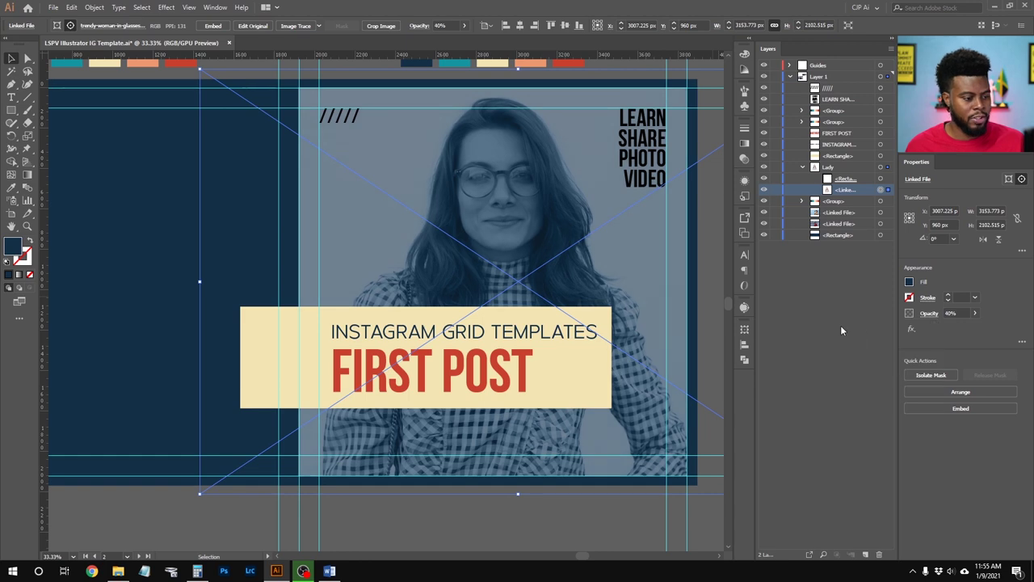
{"action": "left_click", "coordinate": [601, 510]}
{"action": "key", "text": "ctrl+minus"}
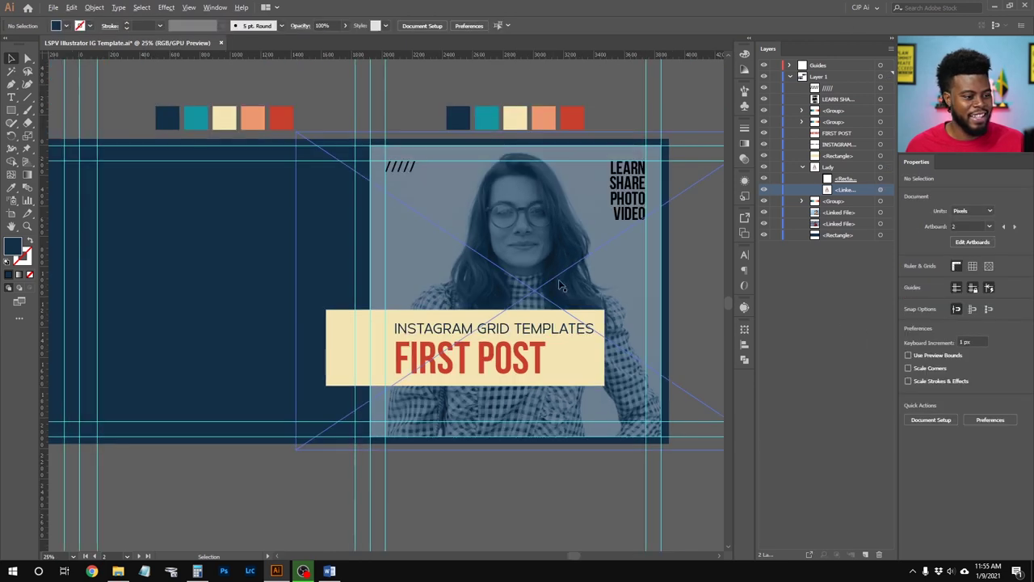
{"action": "scroll", "coordinate": [453, 234], "scroll_direction": "right", "scroll_amount": 3}
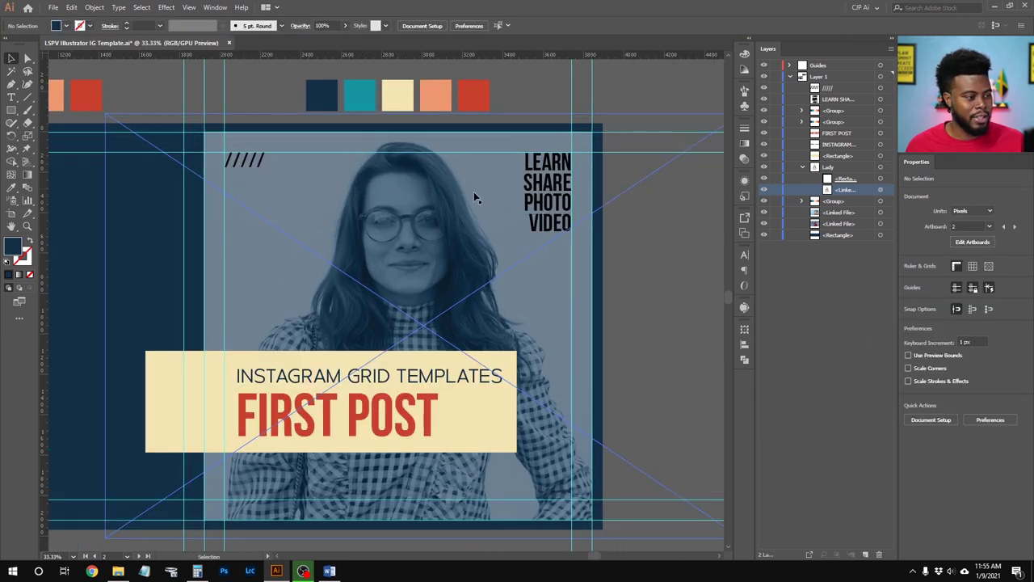
Recolour the slash accents on the third artboard with the cream palette swatch using the Eyedropper
{"action": "left_click", "coordinate": [245, 161]}
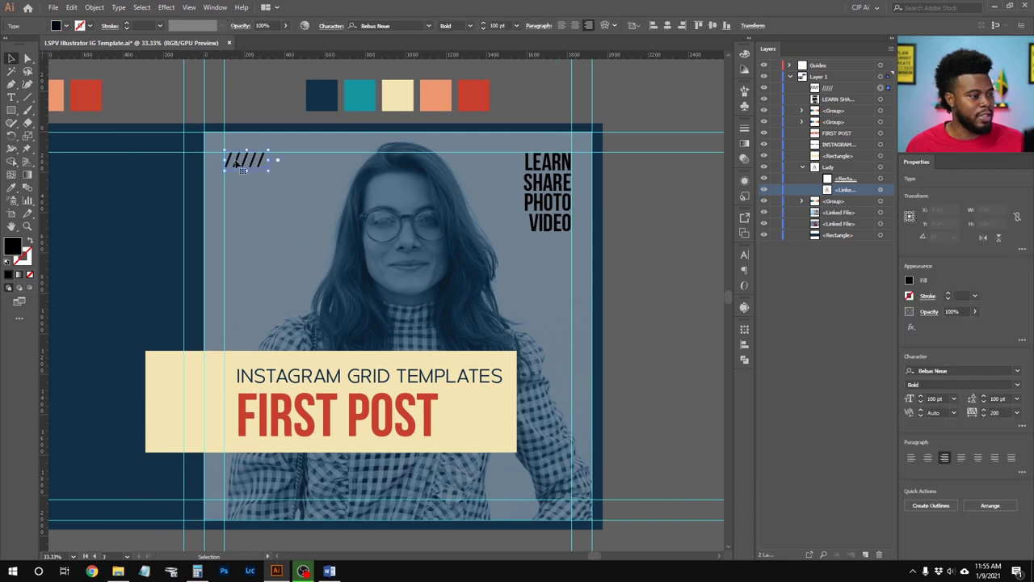
{"action": "key", "text": "i"}
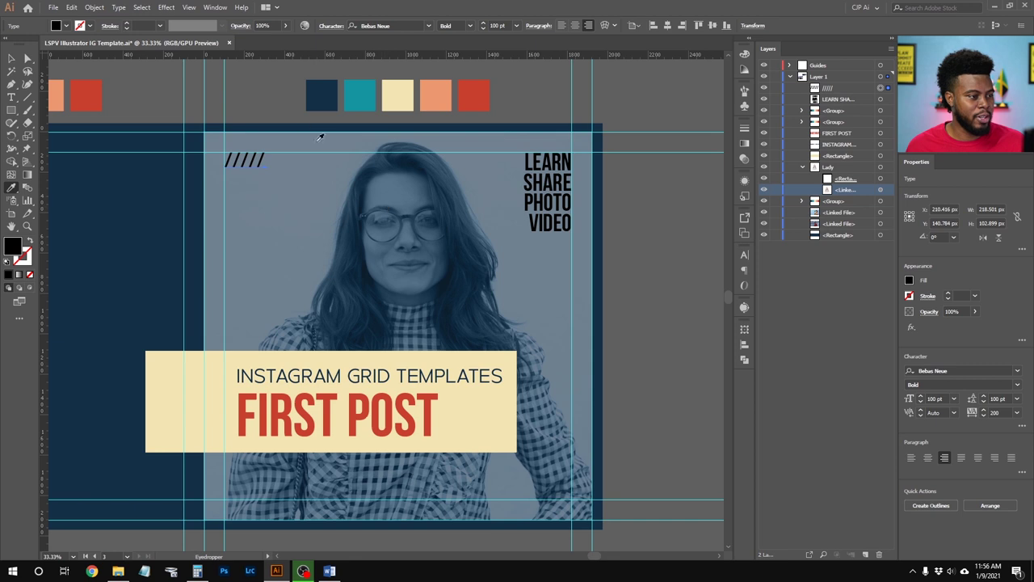
{"action": "left_click", "coordinate": [401, 99]}
{"action": "key", "text": "v"}
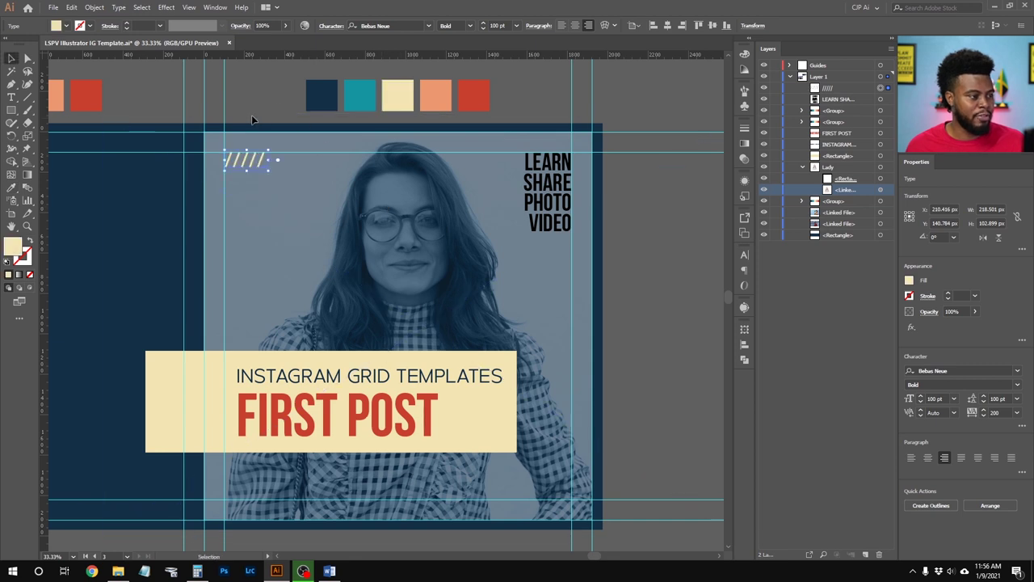
{"action": "left_click", "coordinate": [648, 212]}
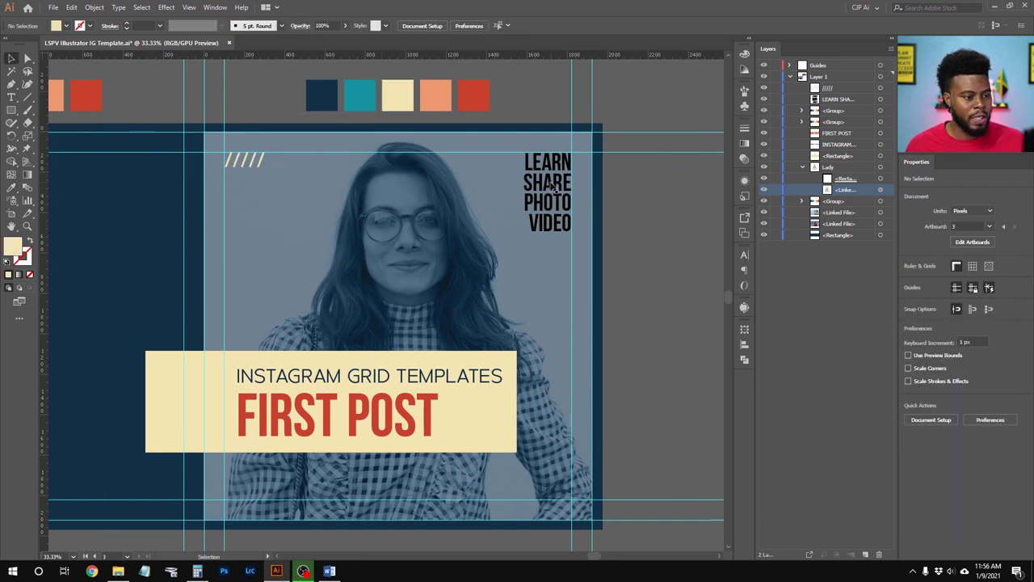
Set the fill of the whole LEARN SHARE PHOTO VIDEO text to white
{"action": "double_click", "coordinate": [550, 183]}
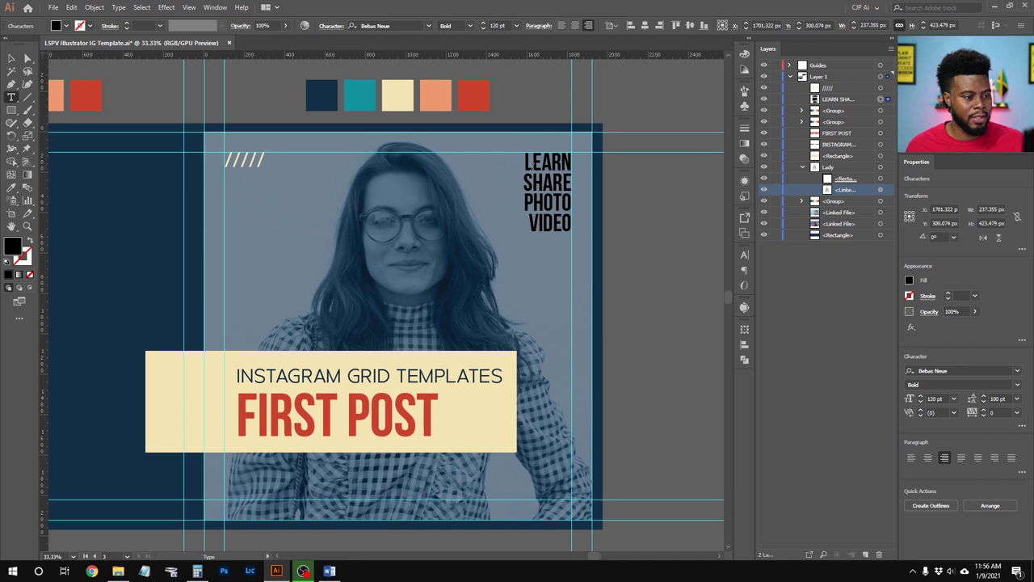
{"action": "key", "text": "ctrl+a"}
{"action": "left_click", "coordinate": [67, 25]}
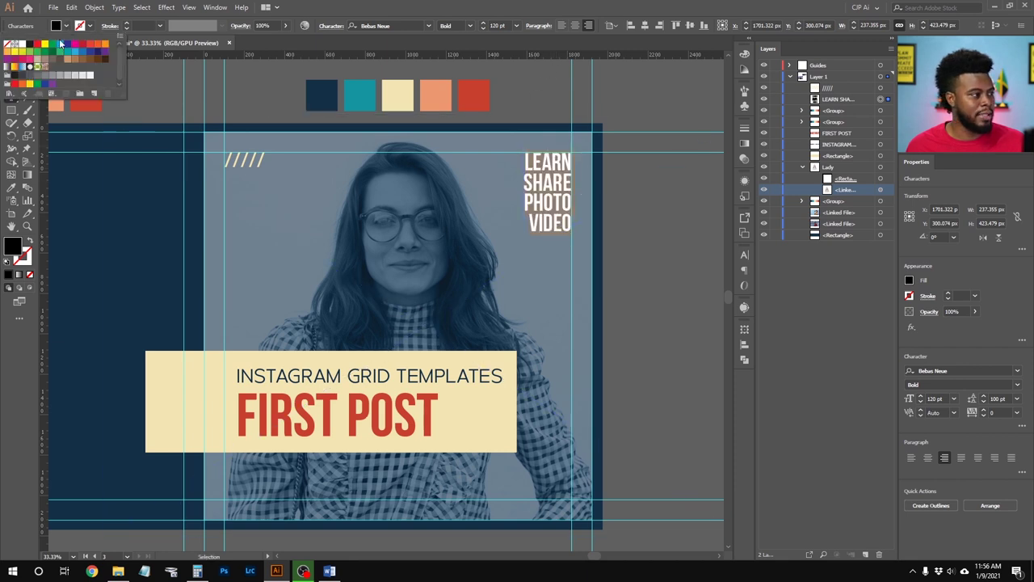
{"action": "left_click", "coordinate": [20, 43]}
{"action": "left_click", "coordinate": [556, 190]}
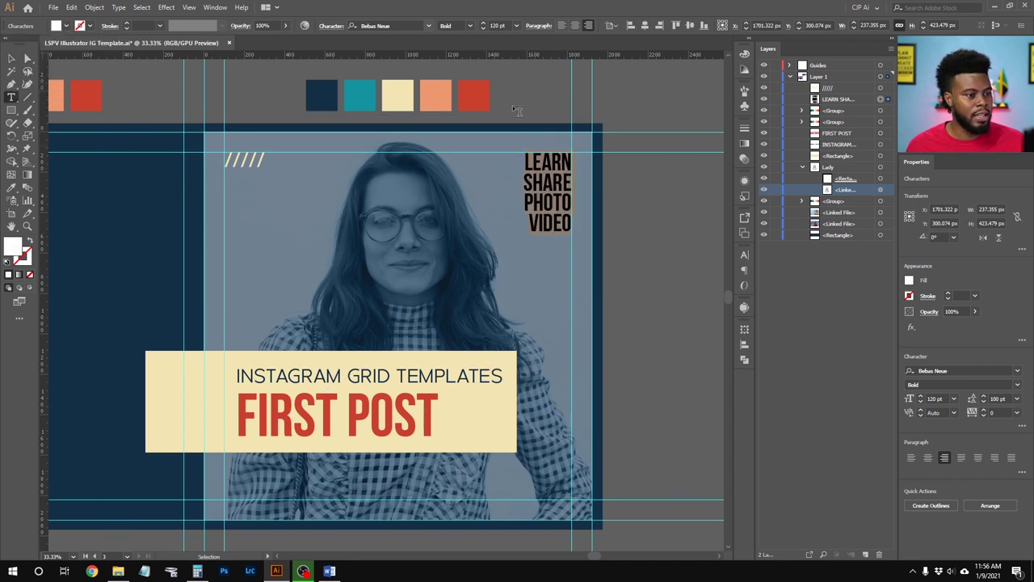
{"action": "left_click_drag", "start_coordinate": [530, 183], "coordinate": [566, 182]}
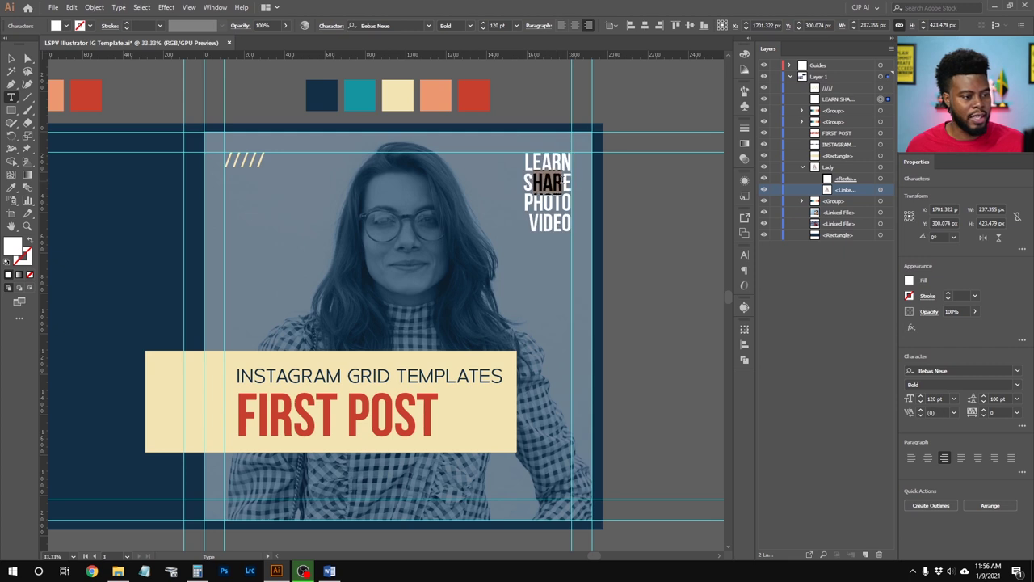
{"action": "left_click", "coordinate": [527, 160]}
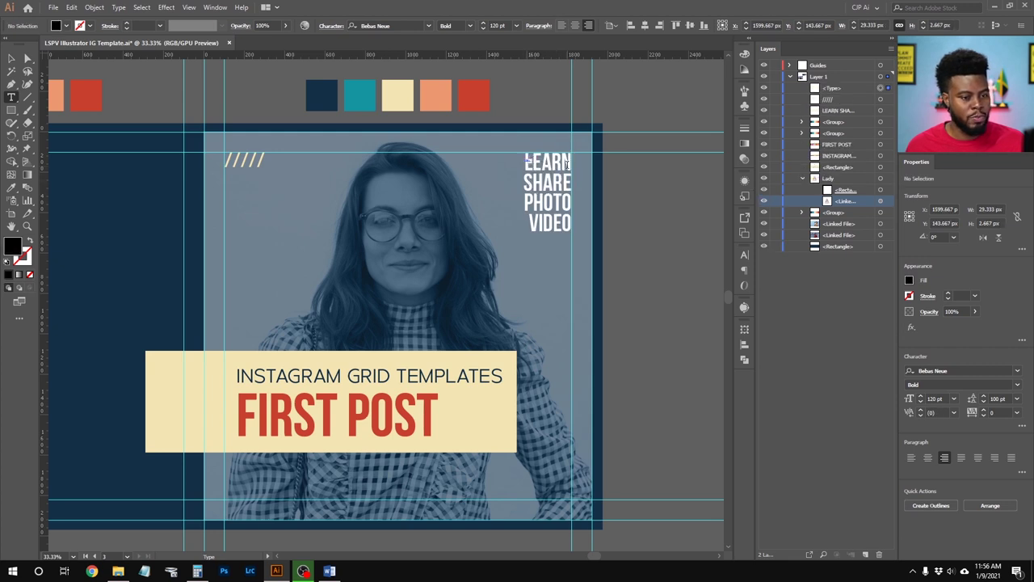
{"action": "left_click", "coordinate": [567, 170]}
{"action": "double_click", "coordinate": [542, 164]}
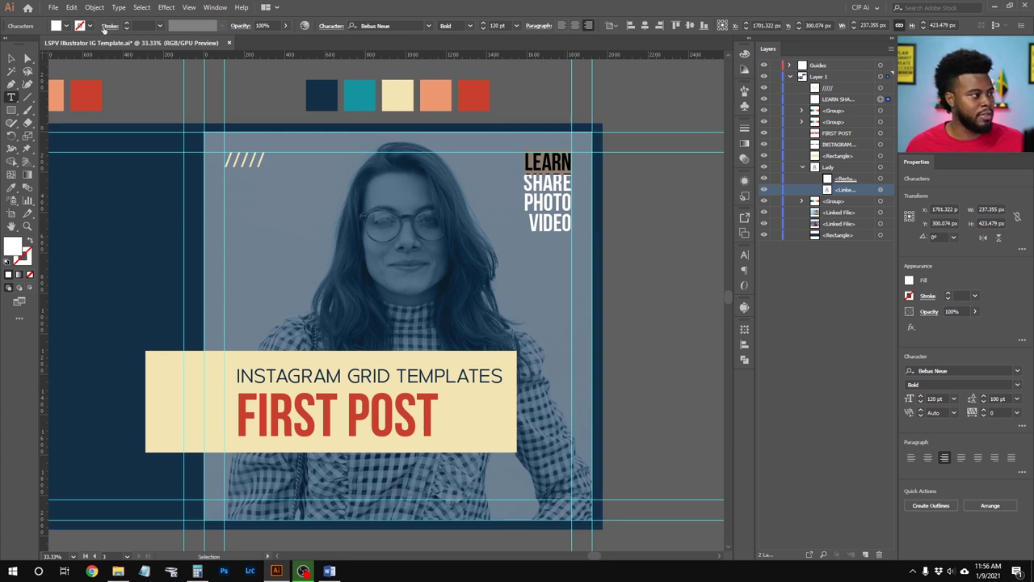
{"action": "left_click", "coordinate": [65, 27]}
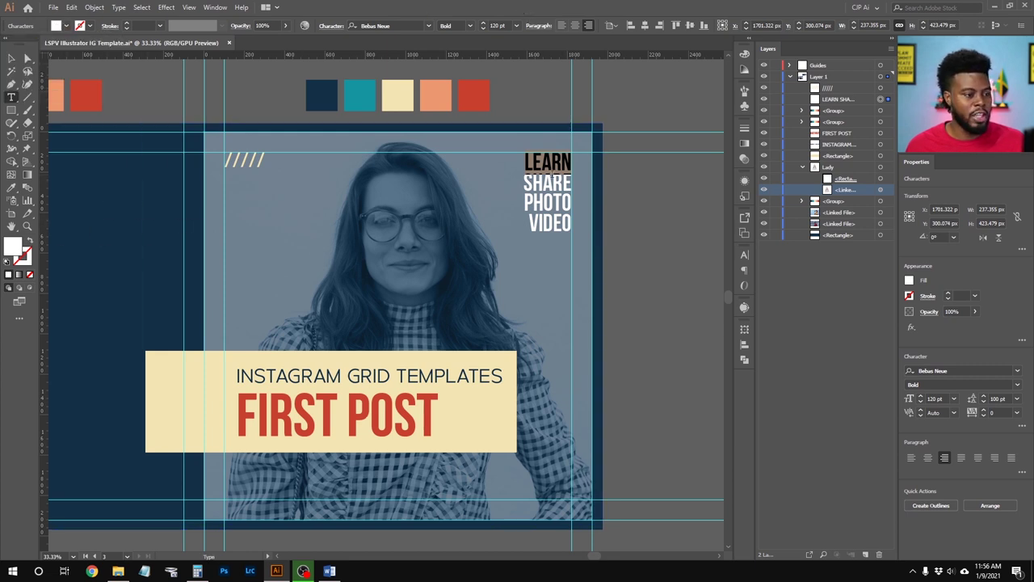
Apply the cream palette swatch to the whole LEARN SHARE PHOTO VIDEO text with the Eyedropper
{"action": "left_click", "coordinate": [554, 184], "text": "ctrl"}
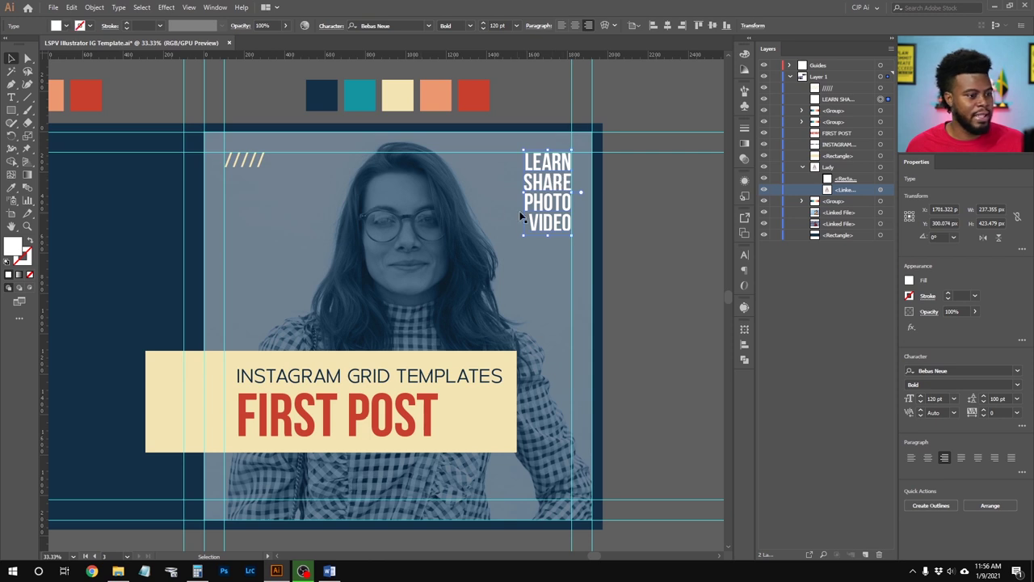
{"action": "key", "text": "i"}
{"action": "left_click", "coordinate": [396, 90]}
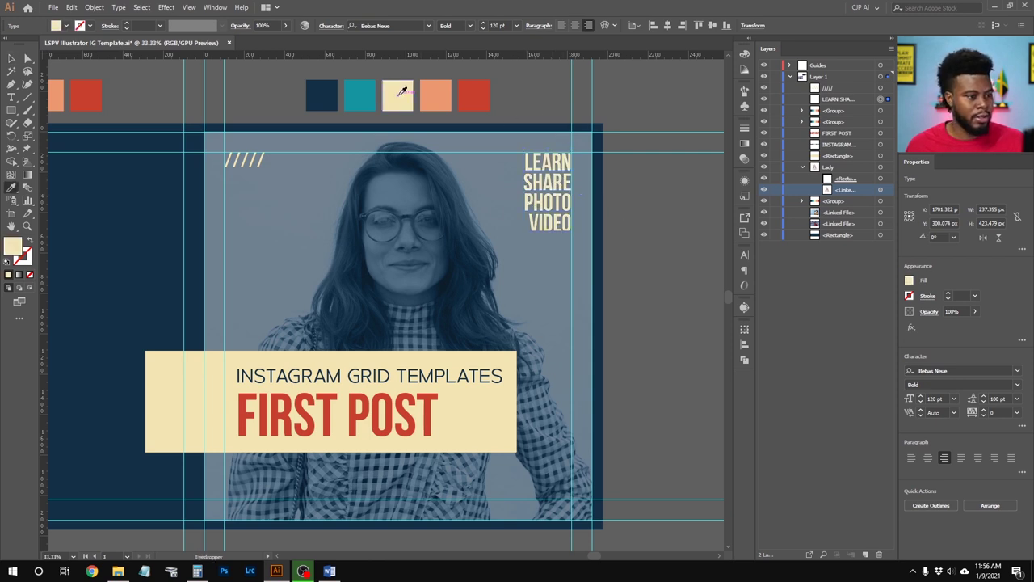
Set the fill of only the words SHARE and VIDEO in the category text to white
{"action": "key", "text": "t"}
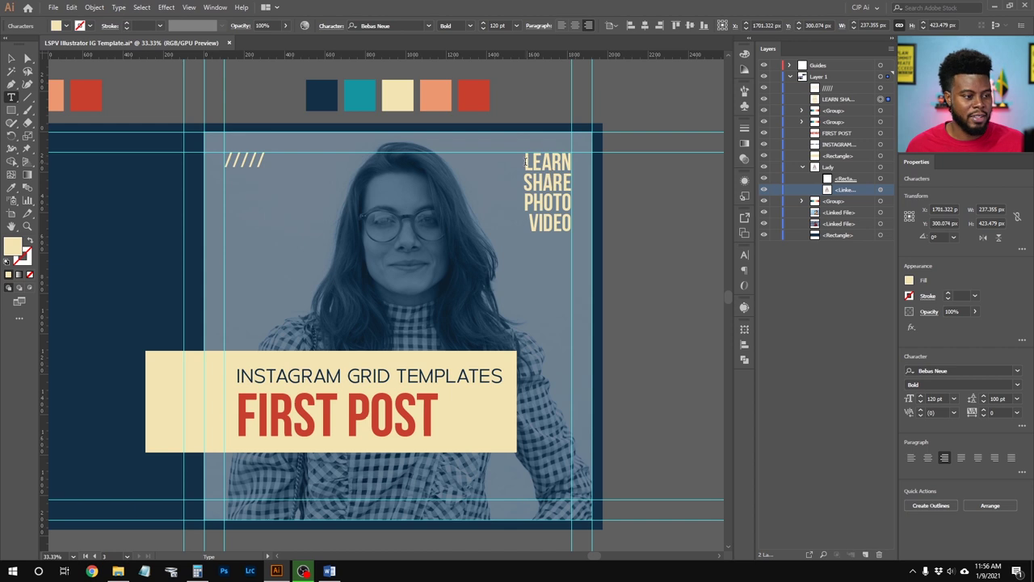
{"action": "left_click_drag", "start_coordinate": [525, 180], "coordinate": [572, 186]}
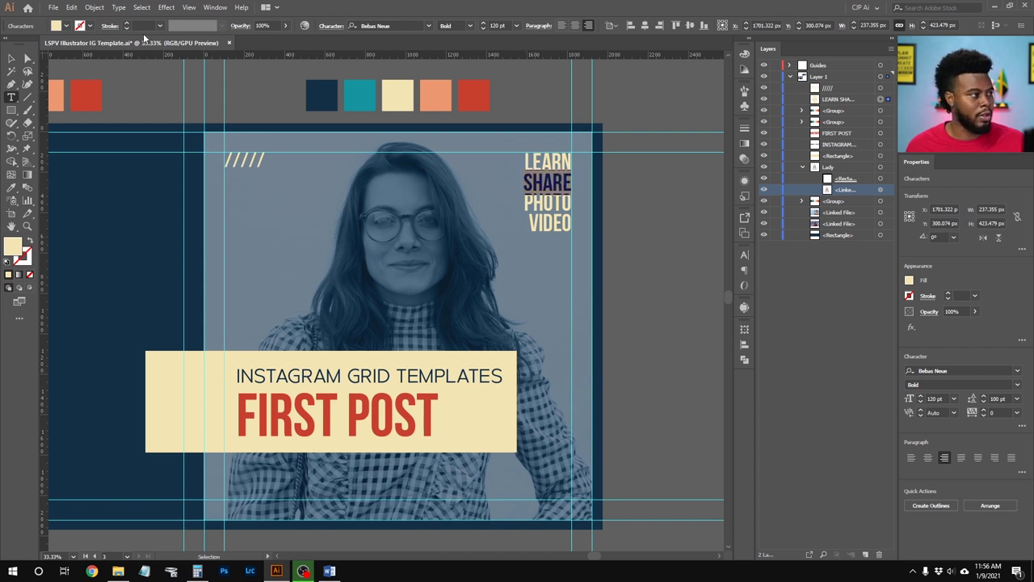
{"action": "left_click", "coordinate": [66, 25]}
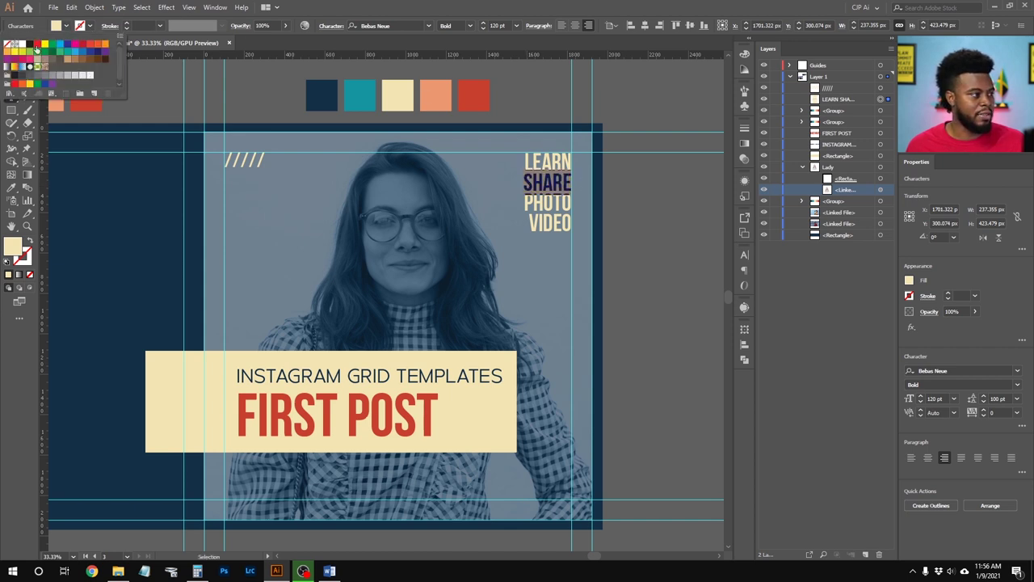
{"action": "left_click", "coordinate": [22, 46]}
{"action": "key", "text": "Escape"}
{"action": "left_click", "coordinate": [542, 223]}
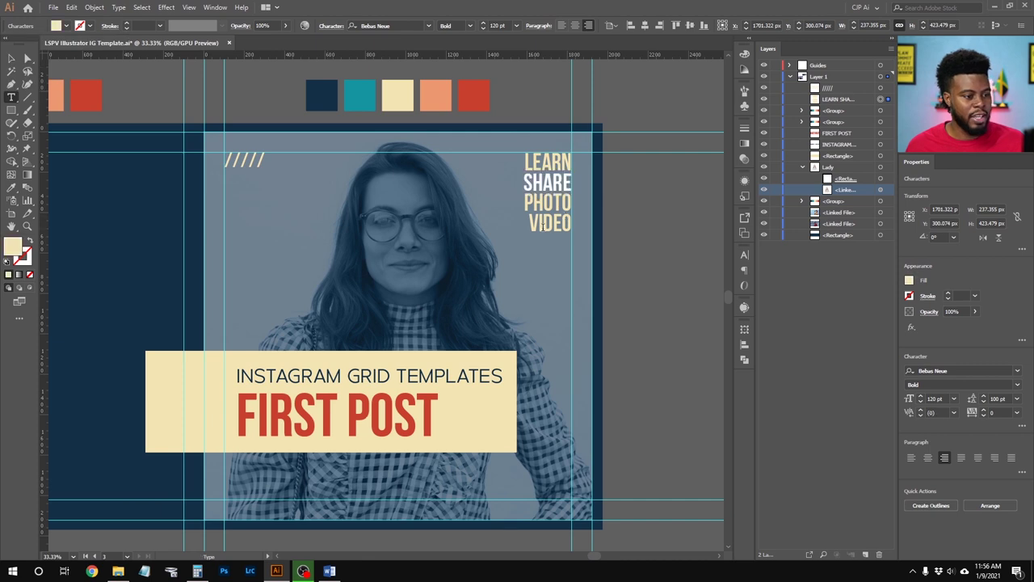
{"action": "double_click", "coordinate": [533, 224]}
{"action": "left_click", "coordinate": [65, 26]}
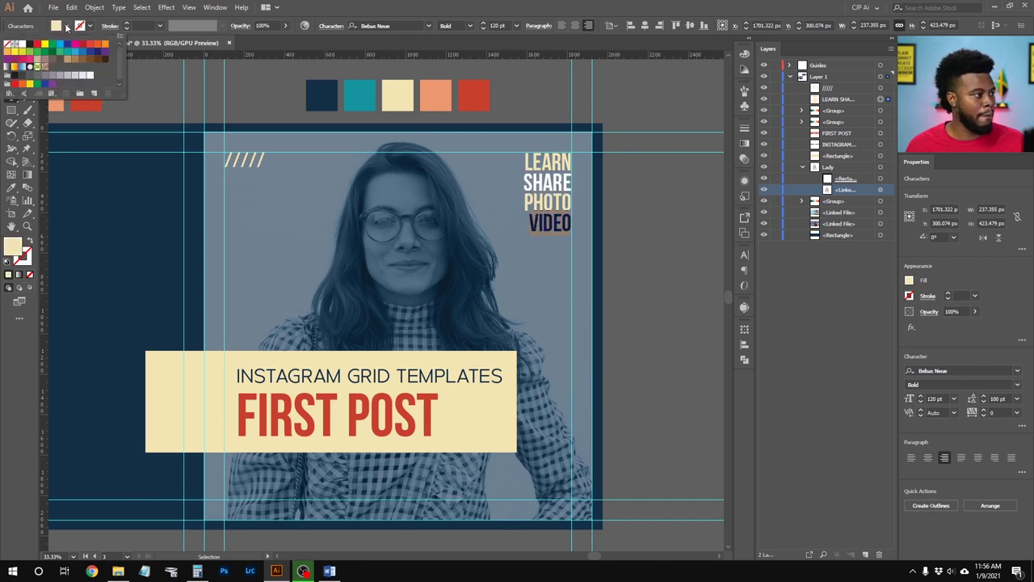
{"action": "left_click", "coordinate": [23, 45]}
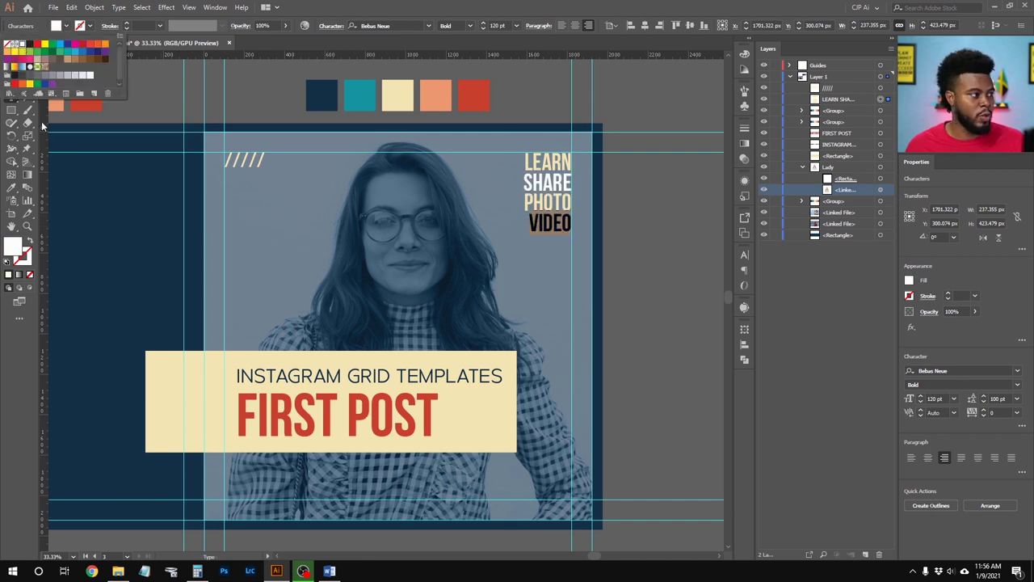
{"action": "left_click", "coordinate": [11, 58]}
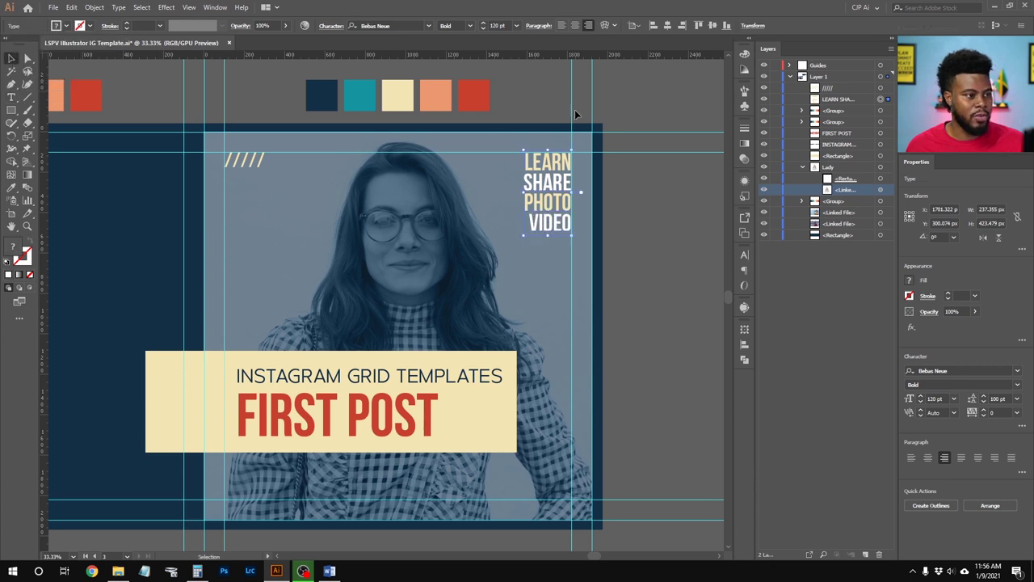
{"action": "left_click", "coordinate": [506, 98]}
{"action": "left_click", "coordinate": [474, 100]}
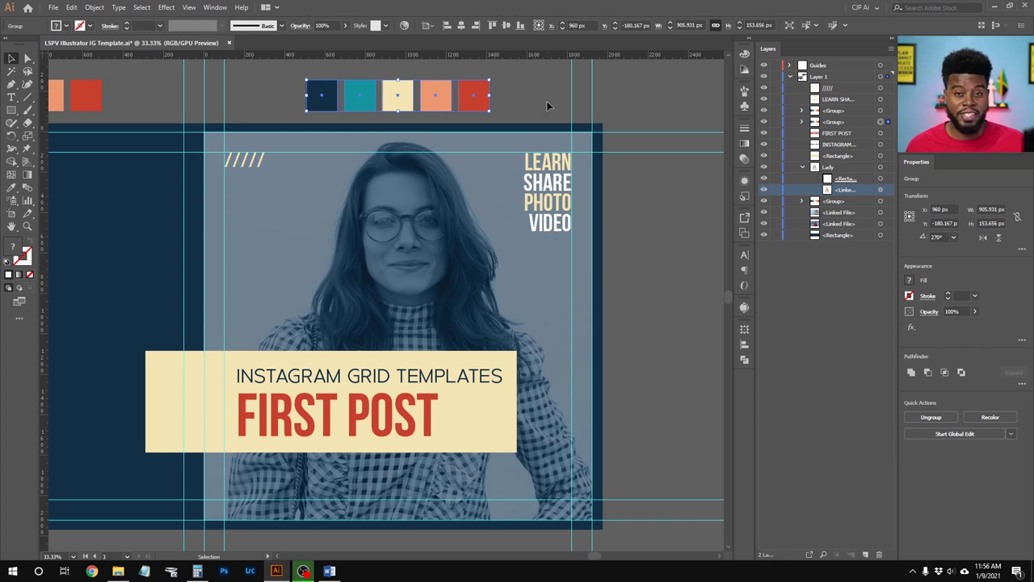
{"action": "scroll", "coordinate": [542, 99], "scroll_direction": "down", "scroll_amount": 1}
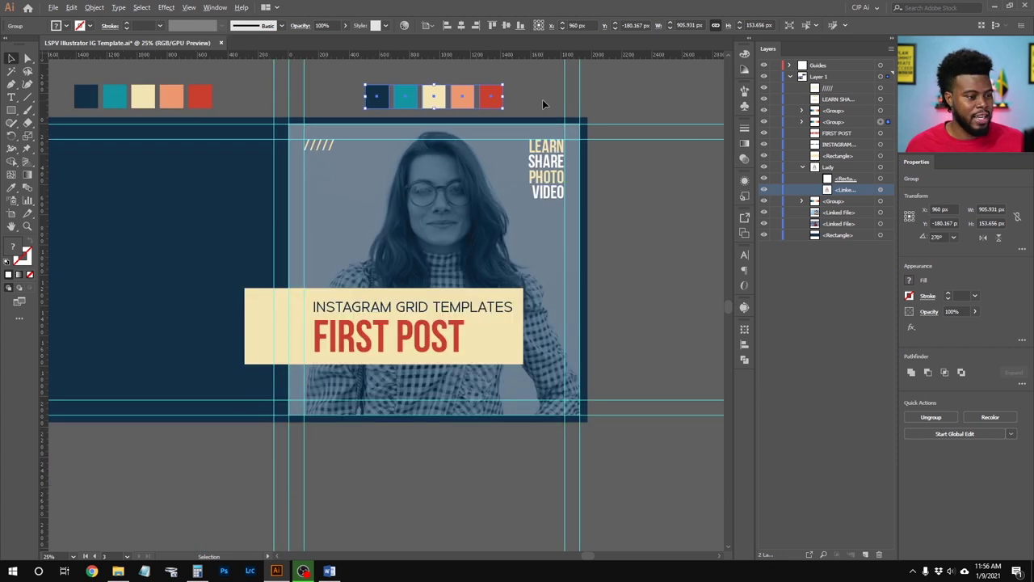
{"action": "left_click", "coordinate": [618, 234]}
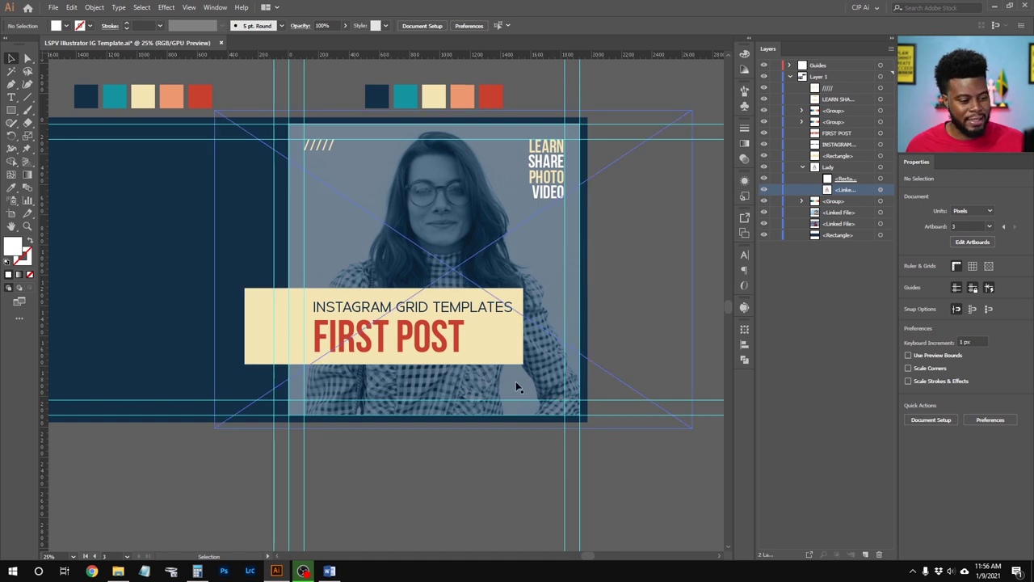
Duplicate the INSTAGRAM GRID TEMPLATES line below the cream banner and set the copy's fill to white
{"action": "left_click", "coordinate": [452, 311]}
{"action": "left_click_drag", "start_coordinate": [455, 305], "coordinate": [509, 386]}
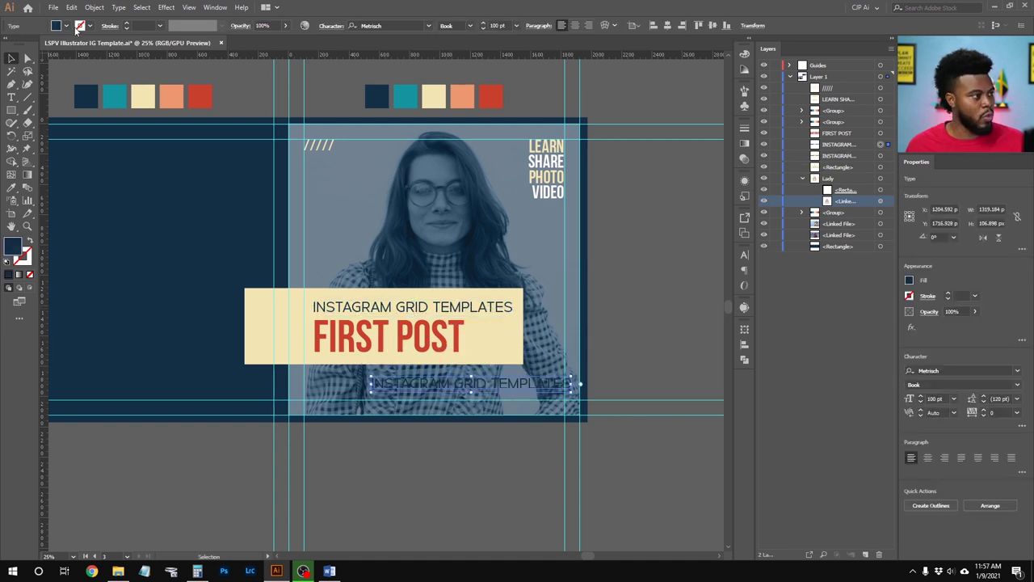
{"action": "left_click", "coordinate": [66, 26]}
{"action": "left_click", "coordinate": [13, 43]}
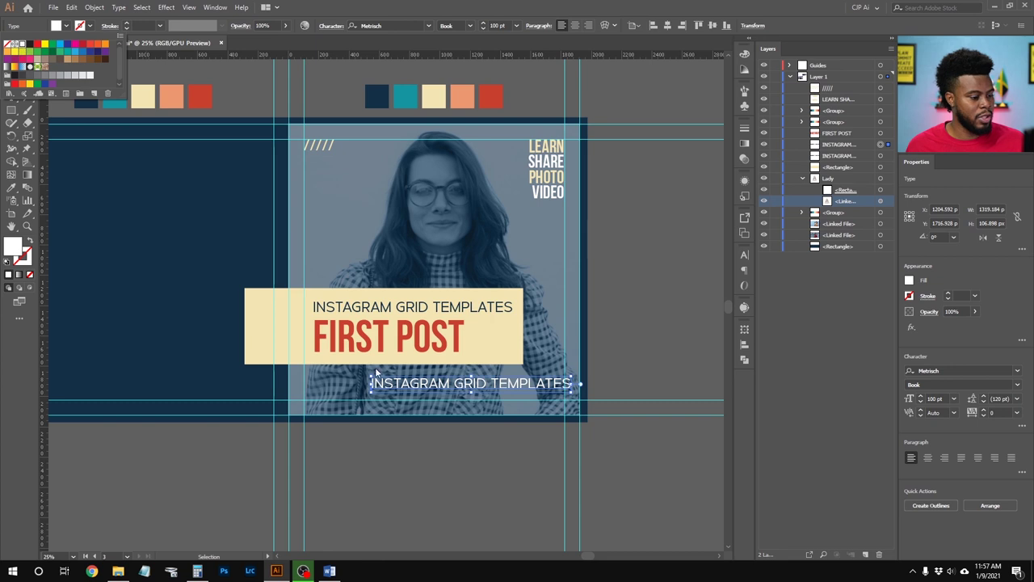
{"action": "left_click", "coordinate": [504, 386]}
{"action": "key", "text": "t"}
{"action": "left_click", "coordinate": [501, 383]}
{"action": "key", "text": "ctrl+a"}
{"action": "type", "text": "@LEARNSHAREPHOTO"}
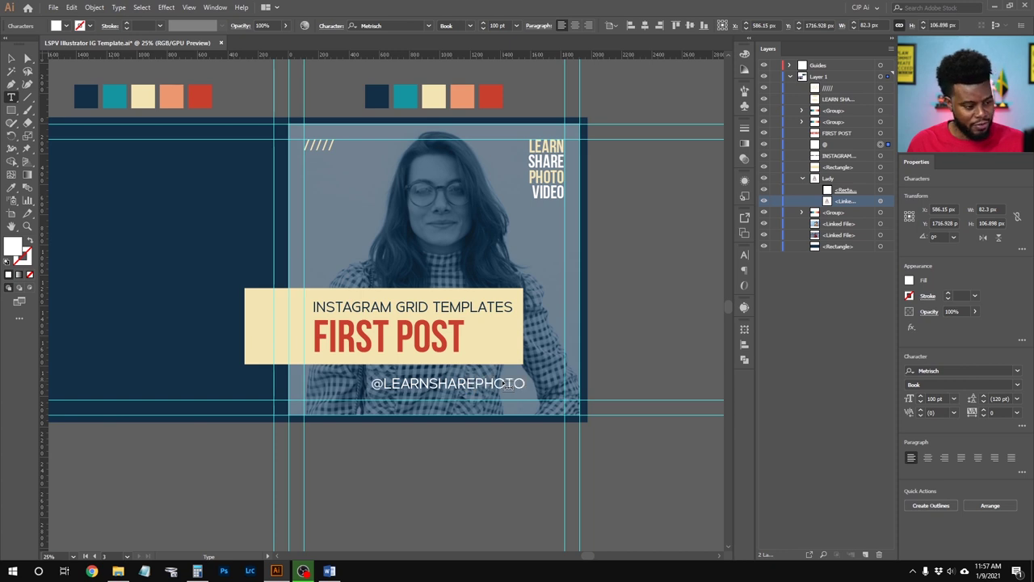
{"action": "key", "text": "ctrl+a"}
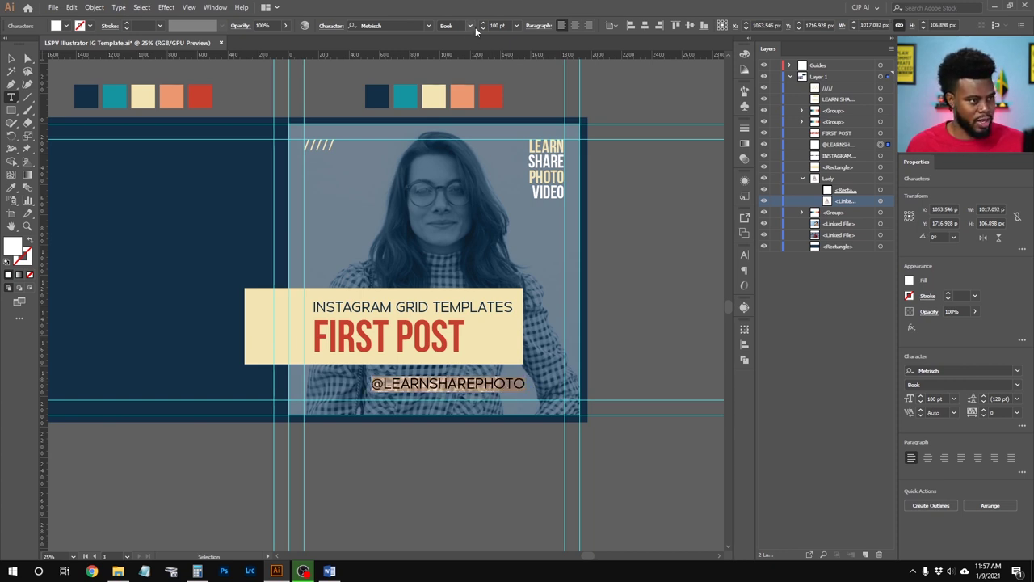
{"action": "left_click", "coordinate": [495, 25]}
{"action": "type", "text": "50"}
{"action": "key", "text": "Return"}
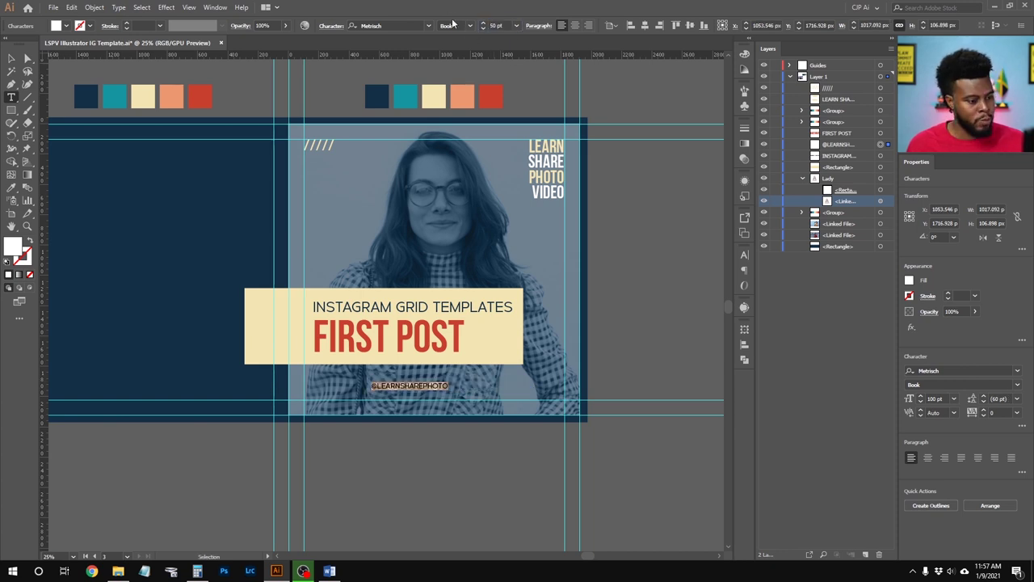
{"action": "key", "text": "Escape"}
{"action": "left_click_drag", "start_coordinate": [426, 388], "coordinate": [538, 375]}
{"action": "key", "text": "ctrl+plus"}
{"action": "key", "text": "ctrl+plus"}
{"action": "key", "text": "ctrl+plus"}
{"action": "key", "text": "ctrl+plus"}
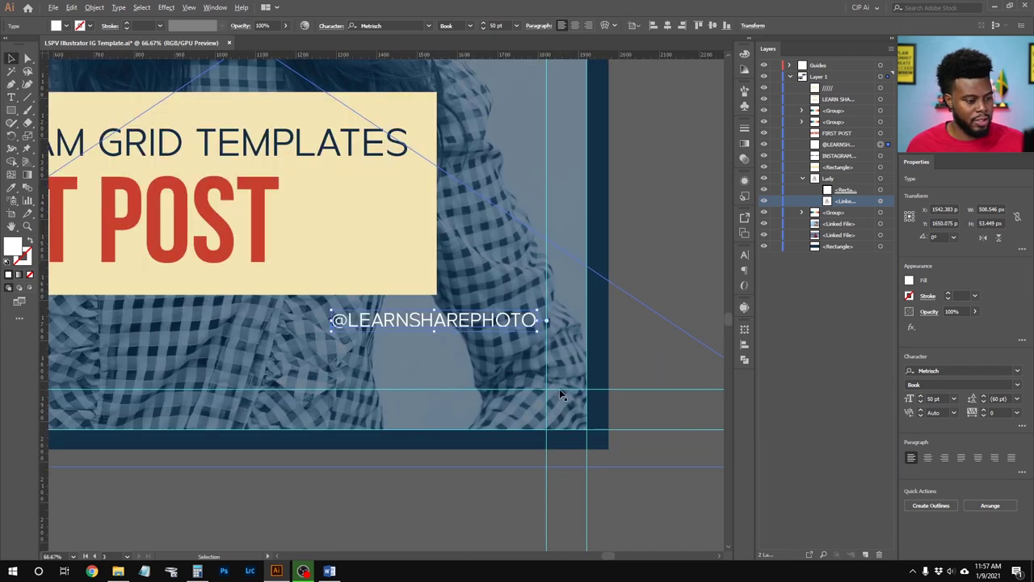
{"action": "left_click_drag", "start_coordinate": [466, 295], "coordinate": [479, 301]}
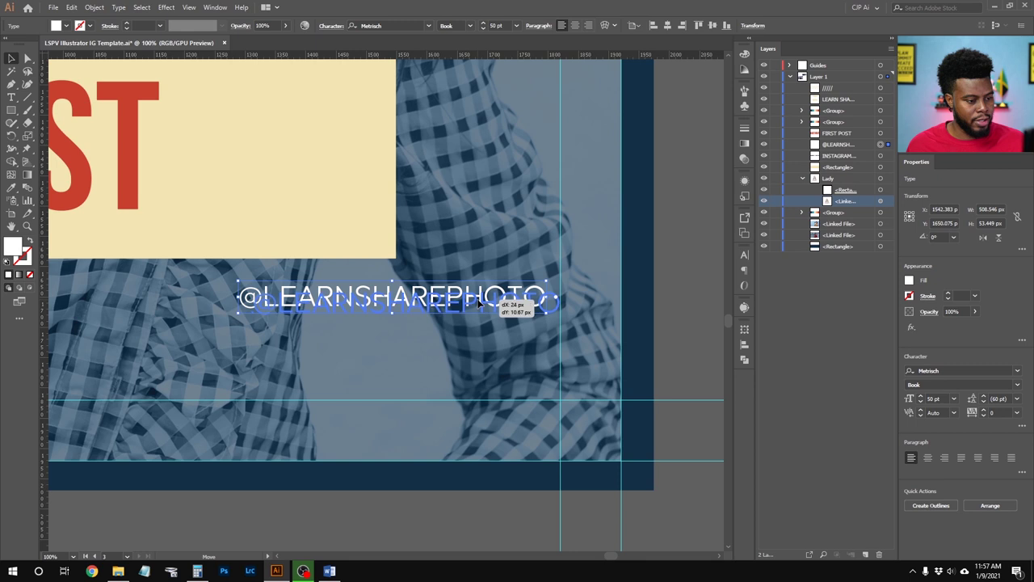
{"action": "key", "text": "ctrl+h"}
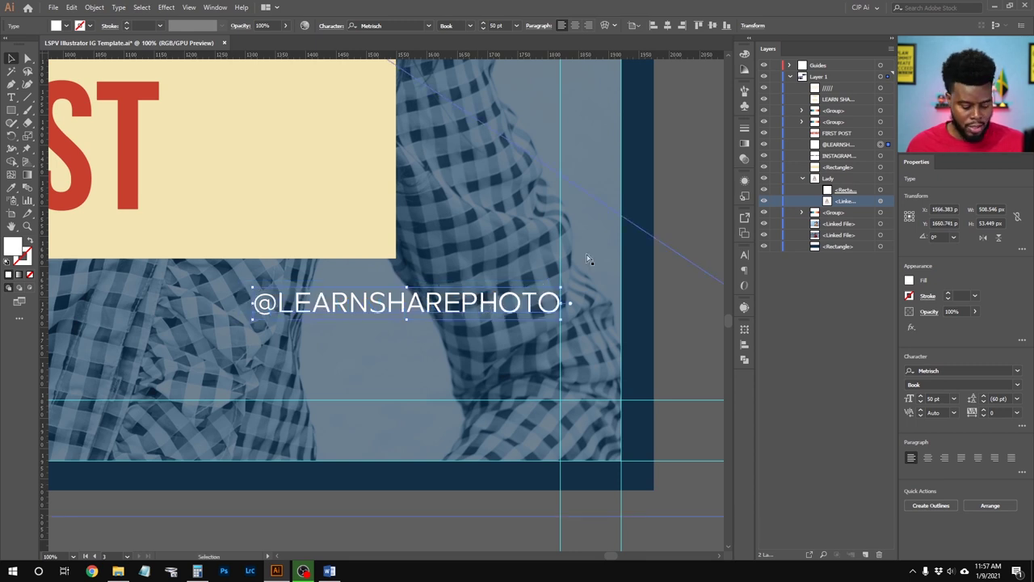
{"action": "left_click_drag", "start_coordinate": [517, 307], "coordinate": [491, 369]}
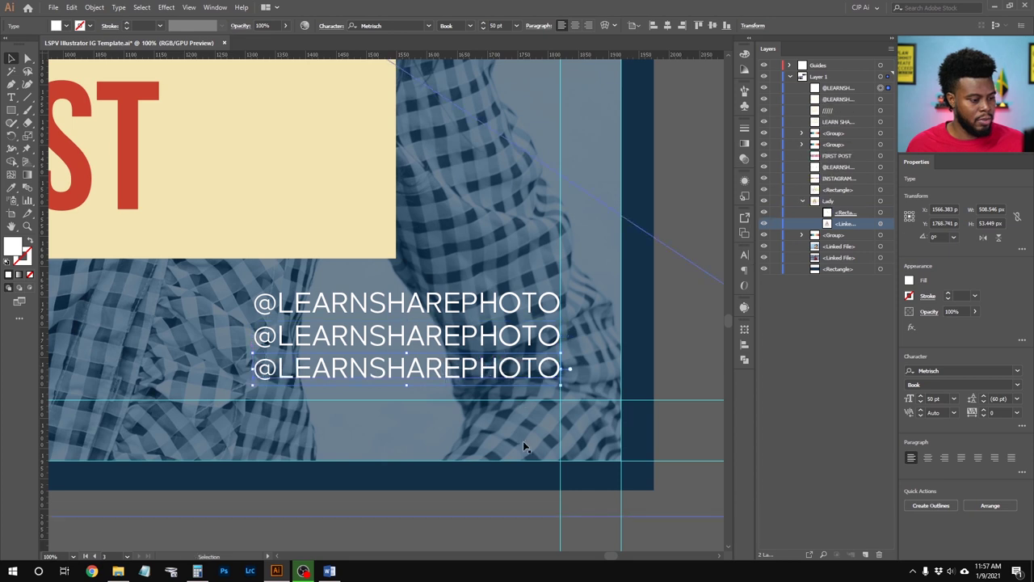
{"action": "left_click", "coordinate": [493, 521]}
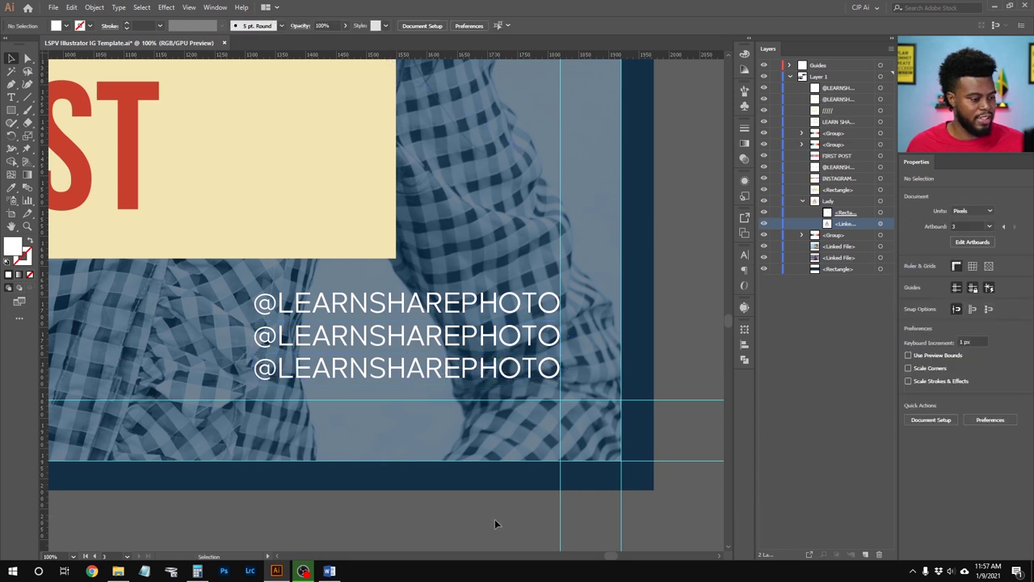
{"action": "scroll", "coordinate": [495, 519], "scroll_direction": "down", "scroll_amount": 4}
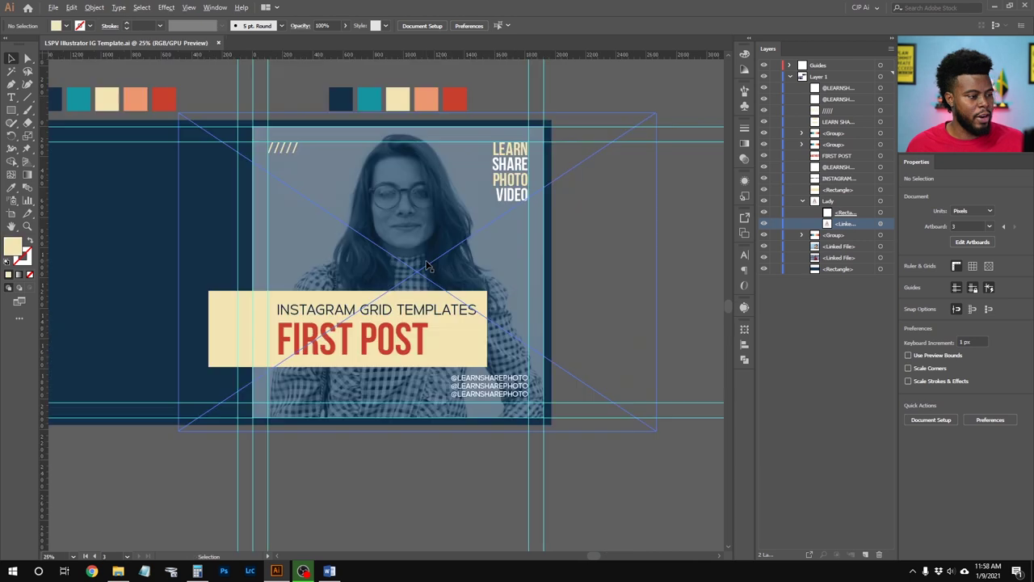
Draw a rectangle about 1588 by 124 px over the cream banner's lower left edge and fill it with the red swatch
{"action": "scroll", "coordinate": [428, 267], "scroll_direction": "left", "scroll_amount": 3}
{"action": "scroll", "coordinate": [416, 262], "scroll_direction": "left", "scroll_amount": 1}
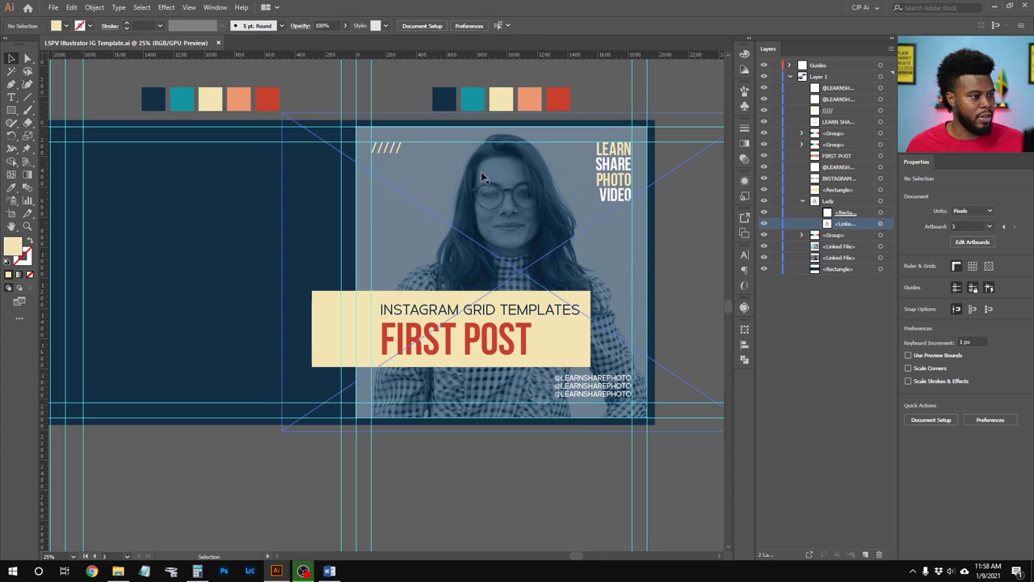
{"action": "key", "text": "m"}
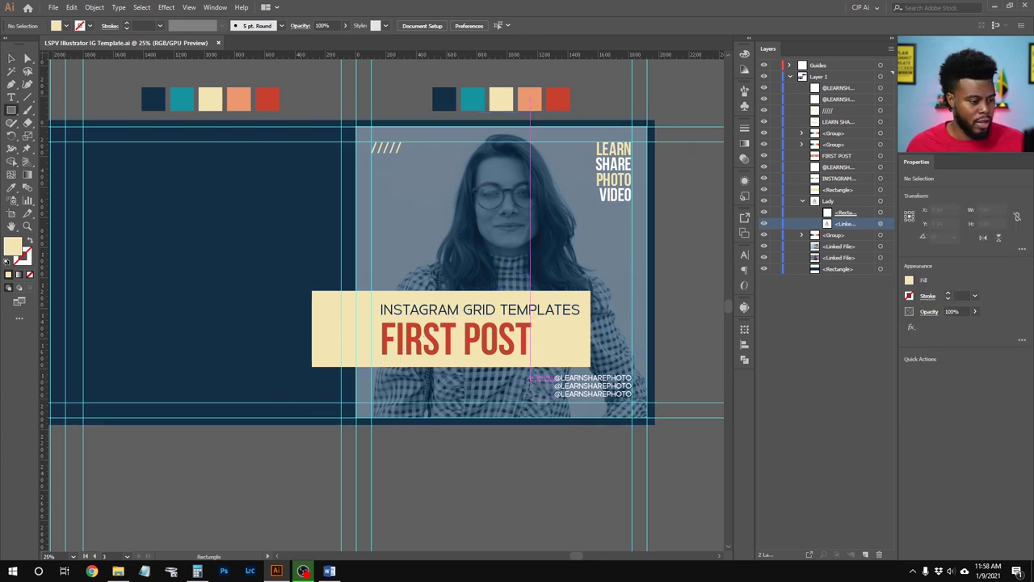
{"action": "mouse_move", "coordinate": [530, 376]}
{"action": "left_mouse_down"}
{"action": "mouse_move", "coordinate": [331, 374]}
{"action": "mouse_move", "coordinate": [290, 361]}
{"action": "left_mouse_up"}
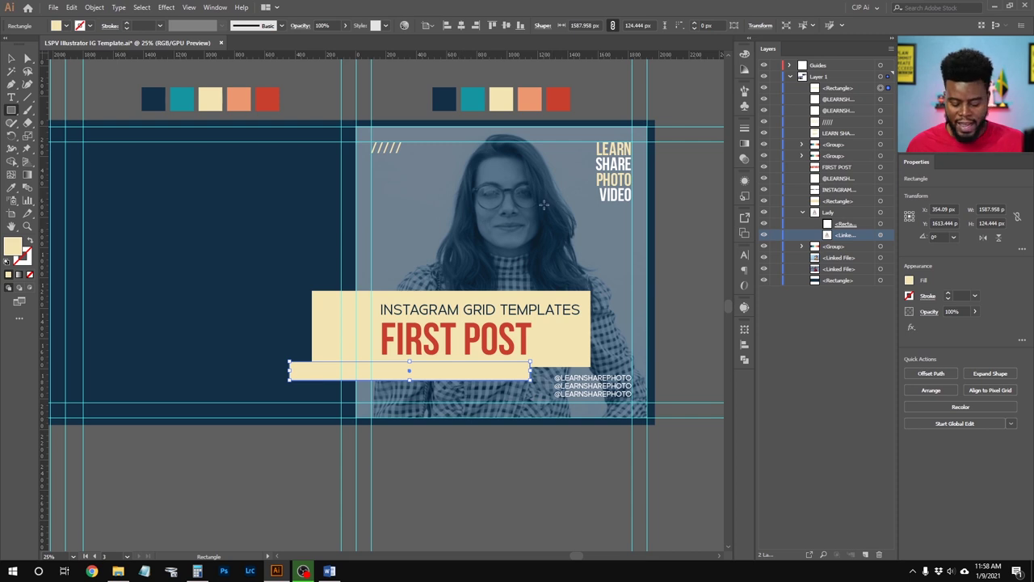
{"action": "key", "text": "i"}
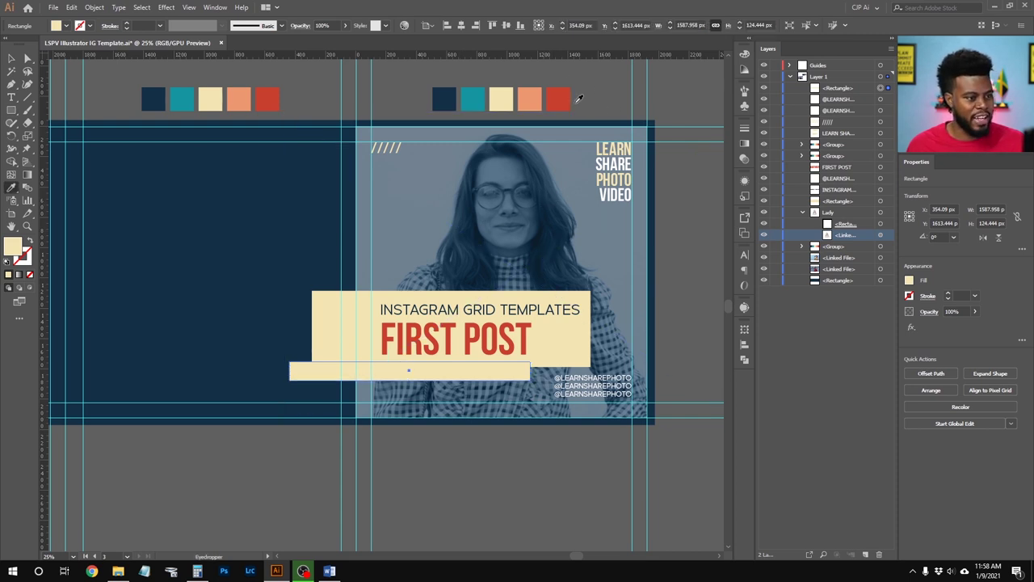
{"action": "left_click", "coordinate": [563, 98]}
{"action": "key", "text": "v"}
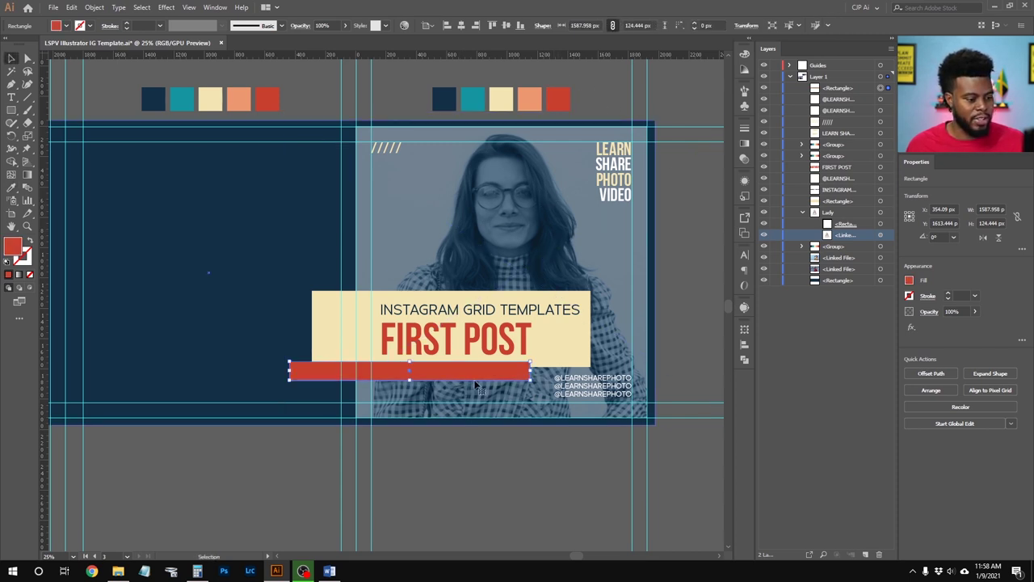
{"action": "left_click", "coordinate": [502, 447]}
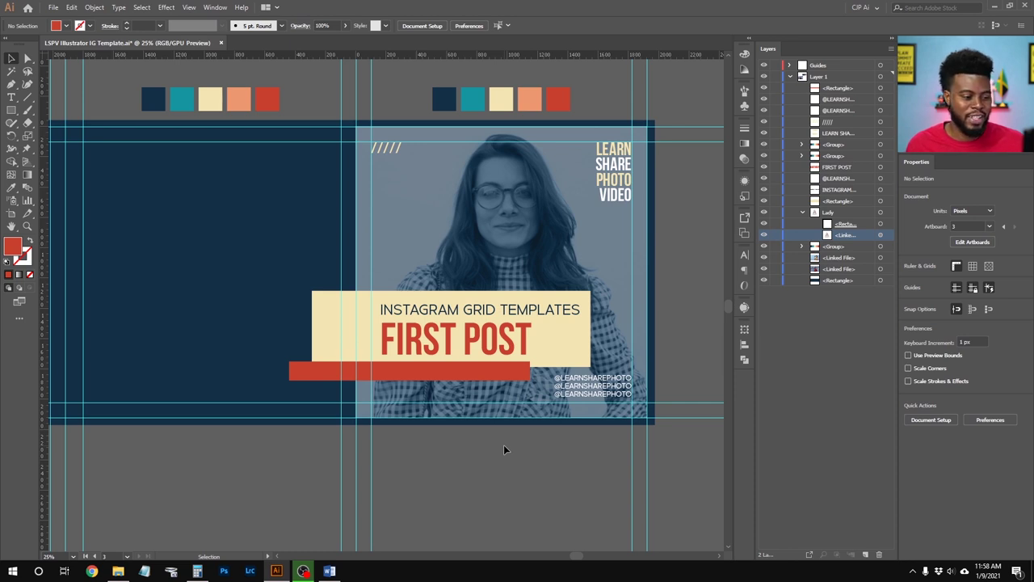
Set the cream banner rectangle's opacity to 75%
{"action": "key", "text": "a"}
{"action": "key", "text": "v"}
{"action": "left_click", "coordinate": [578, 352]}
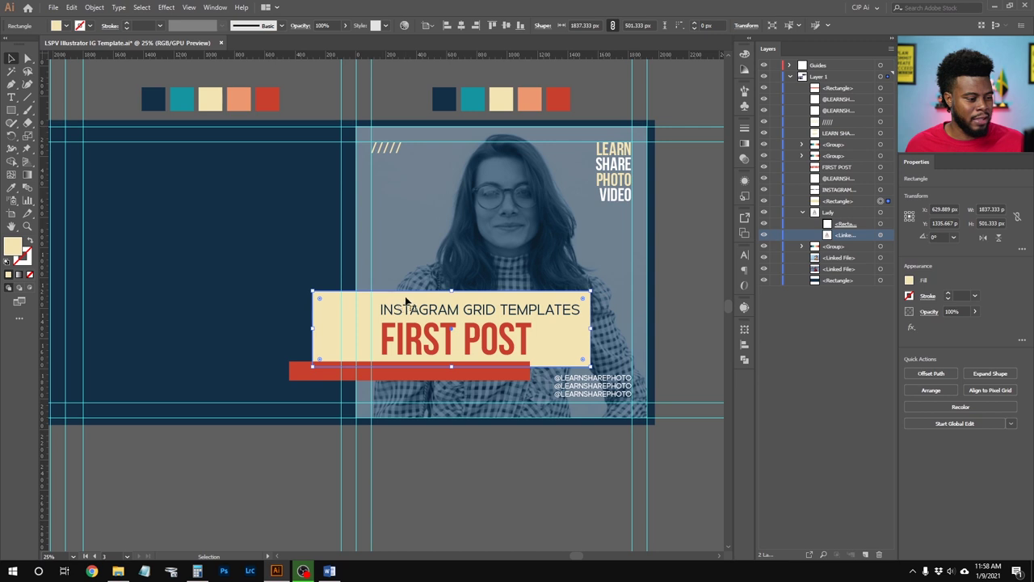
{"action": "left_click_drag", "start_coordinate": [339, 307], "coordinate": [377, 312]}
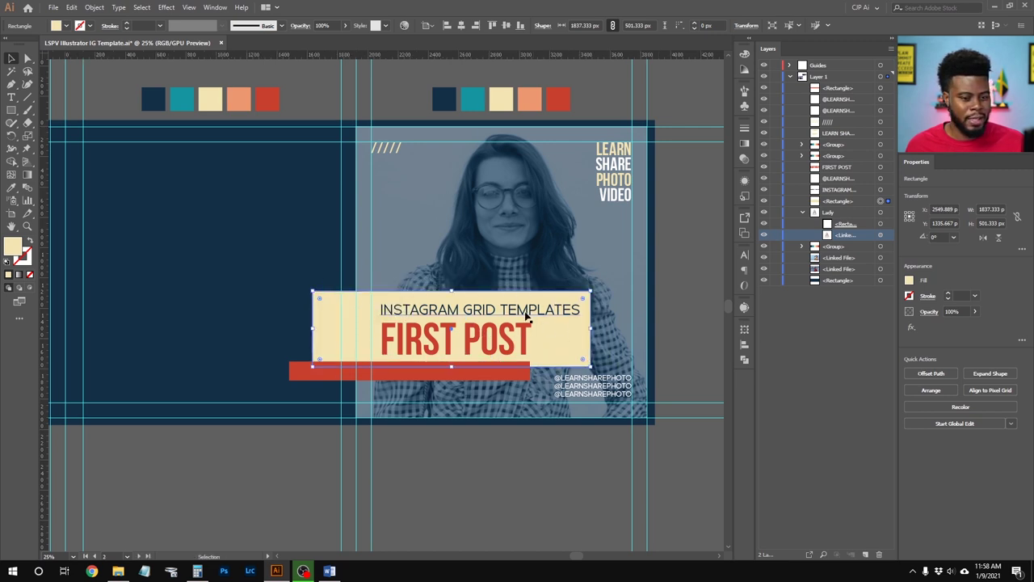
{"action": "left_click", "coordinate": [976, 312]}
{"action": "left_click_drag", "start_coordinate": [975, 327], "coordinate": [959, 328]}
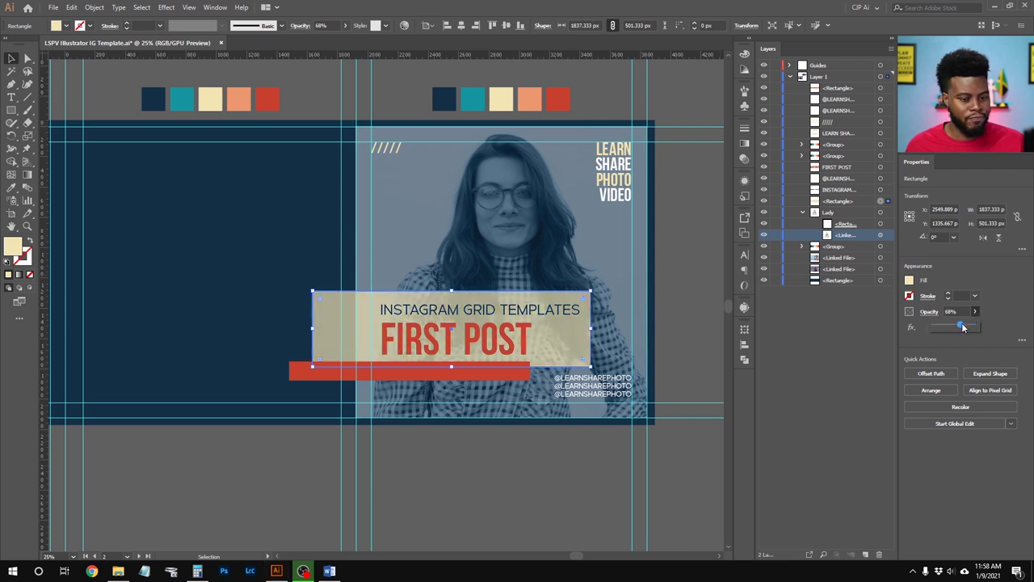
{"action": "left_click_drag", "start_coordinate": [959, 322], "coordinate": [962, 324]}
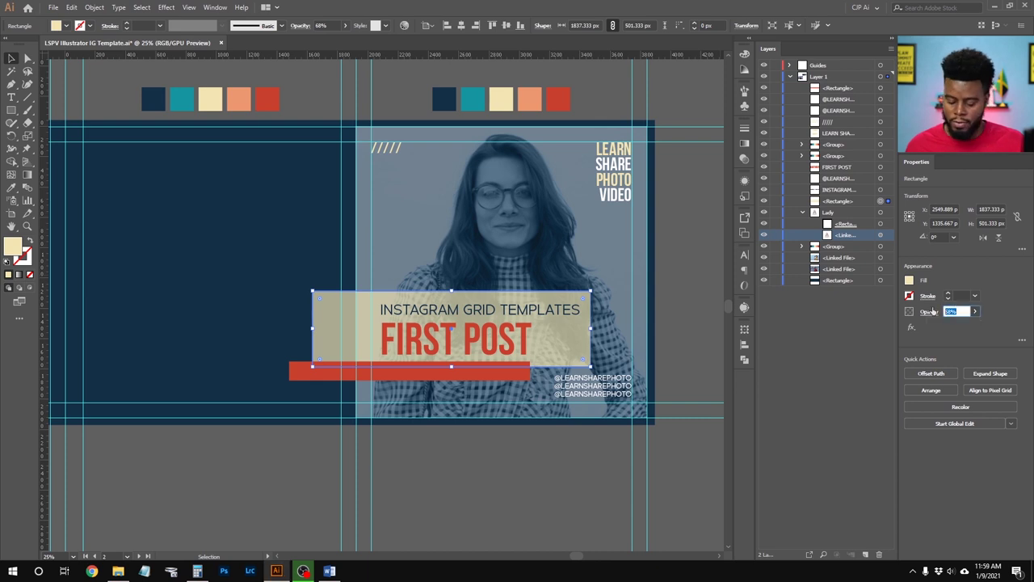
{"action": "left_click", "coordinate": [485, 490]}
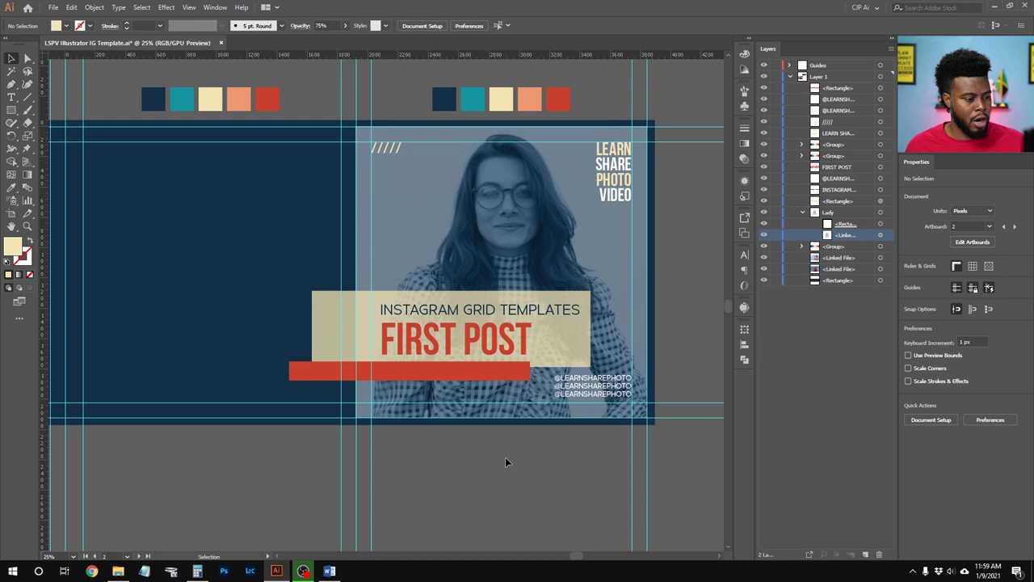
Set the font size of the INSTAGRAM GRID TEMPLATES line to 80 pt
{"action": "left_click", "coordinate": [507, 311]}
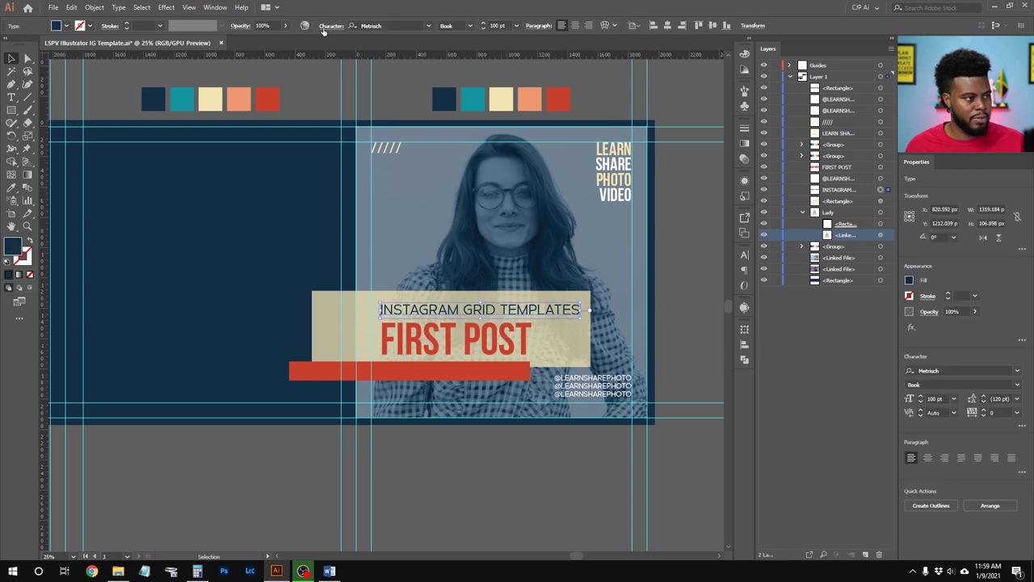
{"action": "left_click", "coordinate": [494, 25]}
{"action": "type", "text": "80"}
{"action": "key", "text": "Return"}
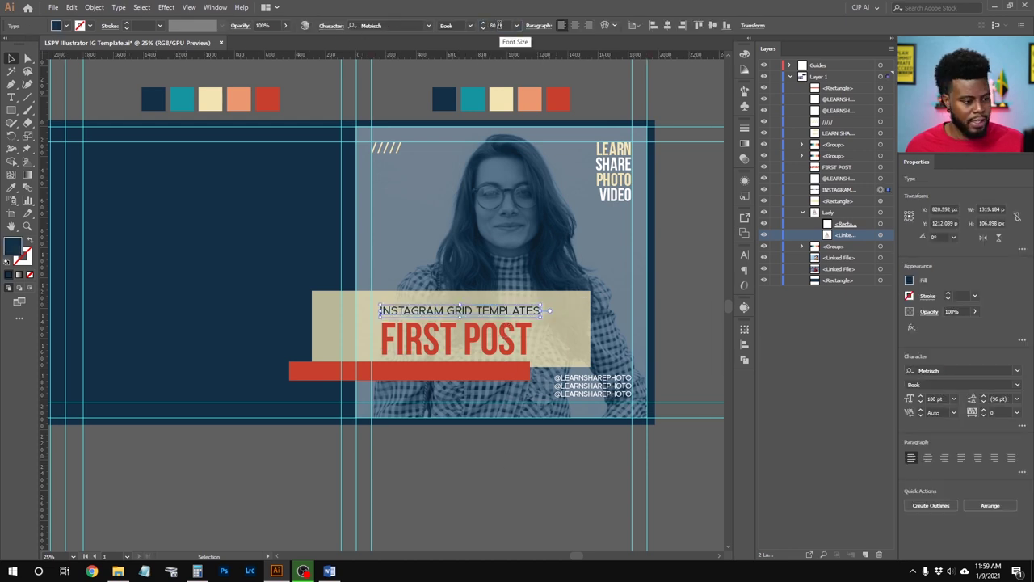
{"action": "left_click", "coordinate": [563, 331]}
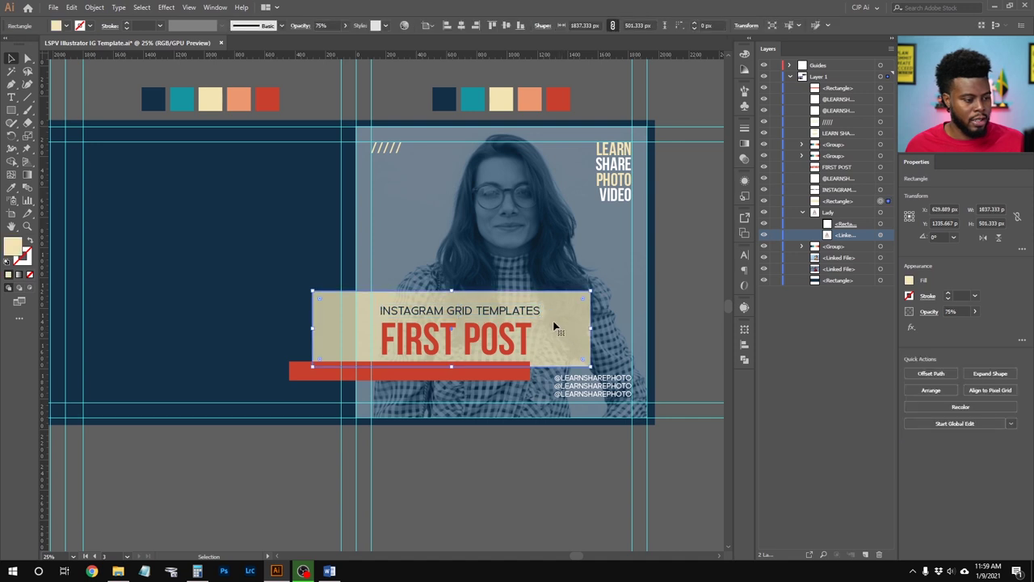
Set the font size of the INSTAGRAM GRID TEMPLATES line to 75 pt to match the width of FIRST POST
{"action": "left_click", "coordinate": [526, 313]}
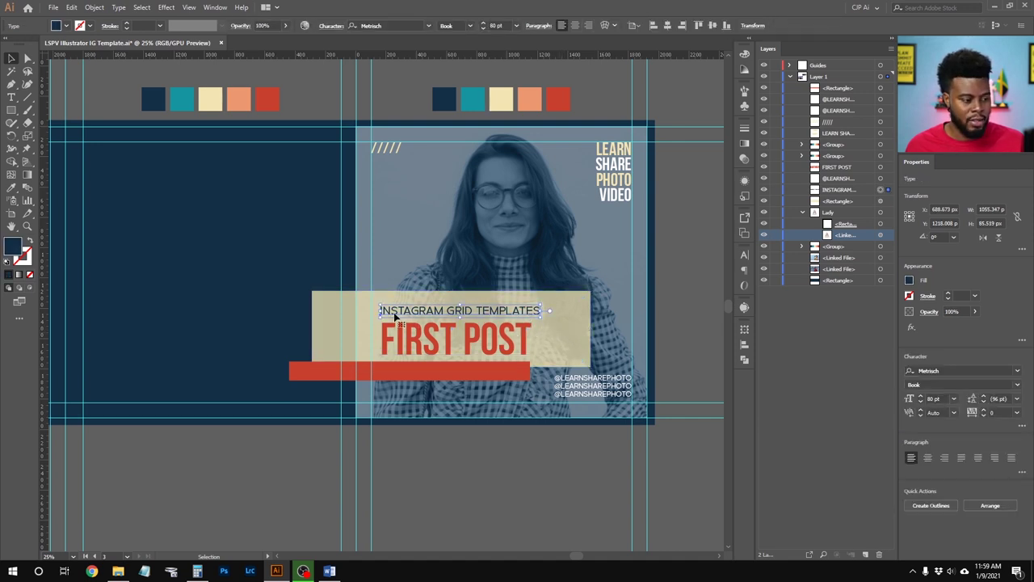
{"action": "scroll", "coordinate": [529, 337], "scroll_direction": "up", "scroll_amount": 1}
{"action": "scroll", "coordinate": [531, 342], "scroll_direction": "up", "scroll_amount": 2, "text": "alt"}
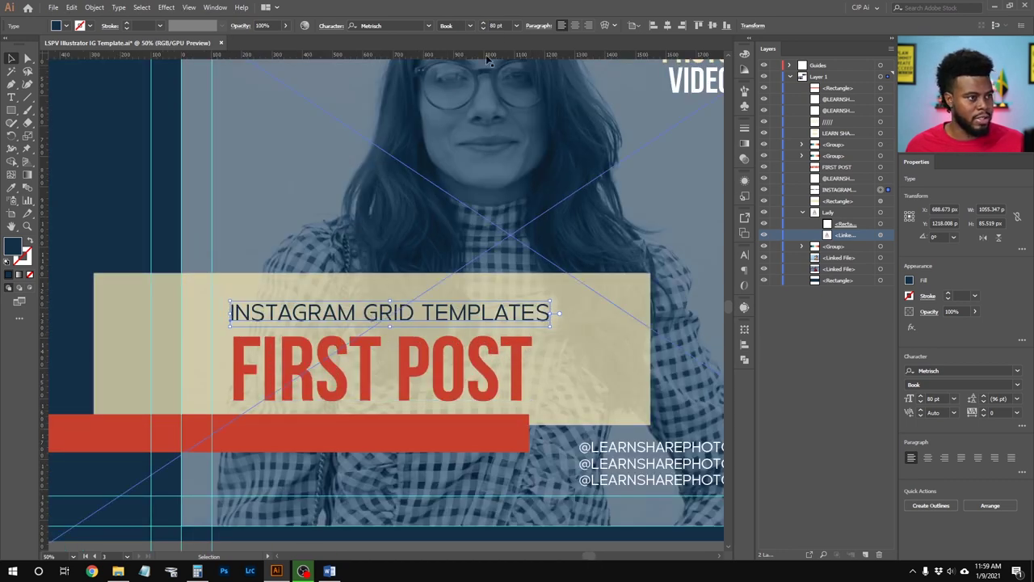
{"action": "left_click", "coordinate": [496, 25]}
{"action": "type", "text": "75"}
{"action": "key", "text": "Return"}
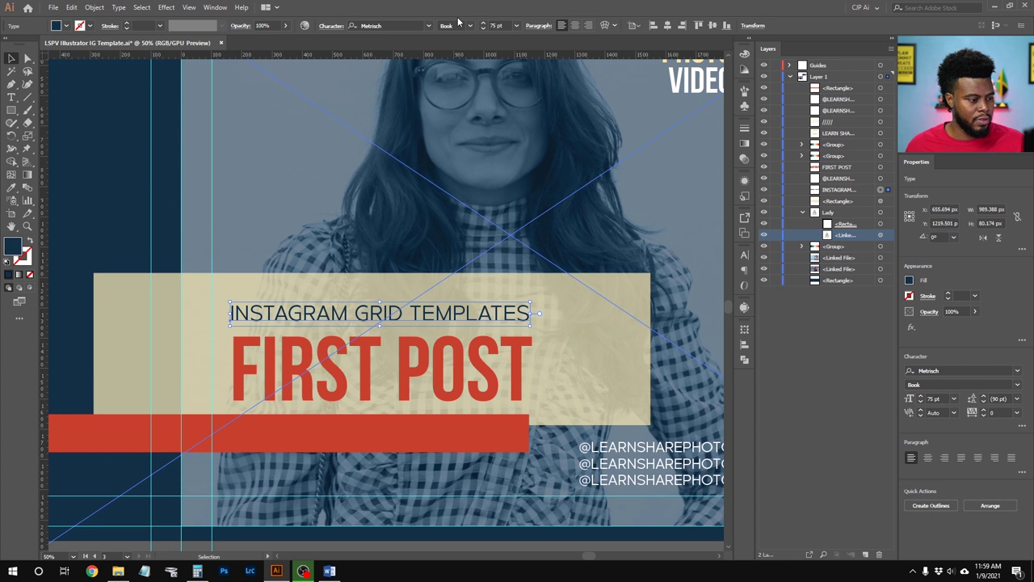
Nudge the INSTAGRAM GRID TEMPLATES line about 8 px to the right to align it with FIRST POST
{"action": "left_click", "coordinate": [572, 316]}
{"action": "left_click", "coordinate": [483, 321]}
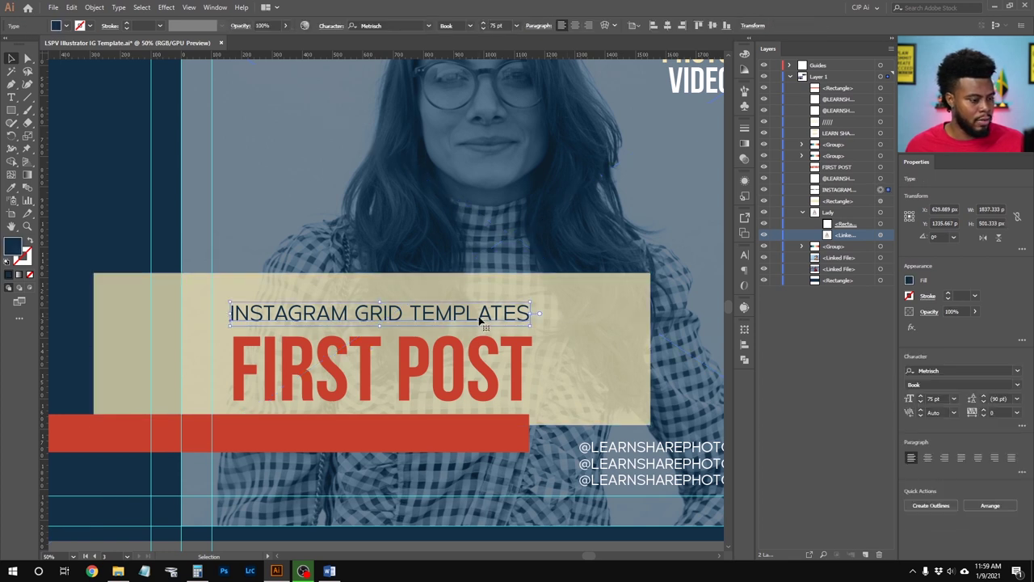
{"action": "key", "text": "Right"}
{"action": "key", "text": "Right"}
{"action": "key", "text": "Right"}
{"action": "key", "text": "Right"}
{"action": "key", "text": "Right"}
{"action": "key", "text": "Right"}
{"action": "key", "text": "Right"}
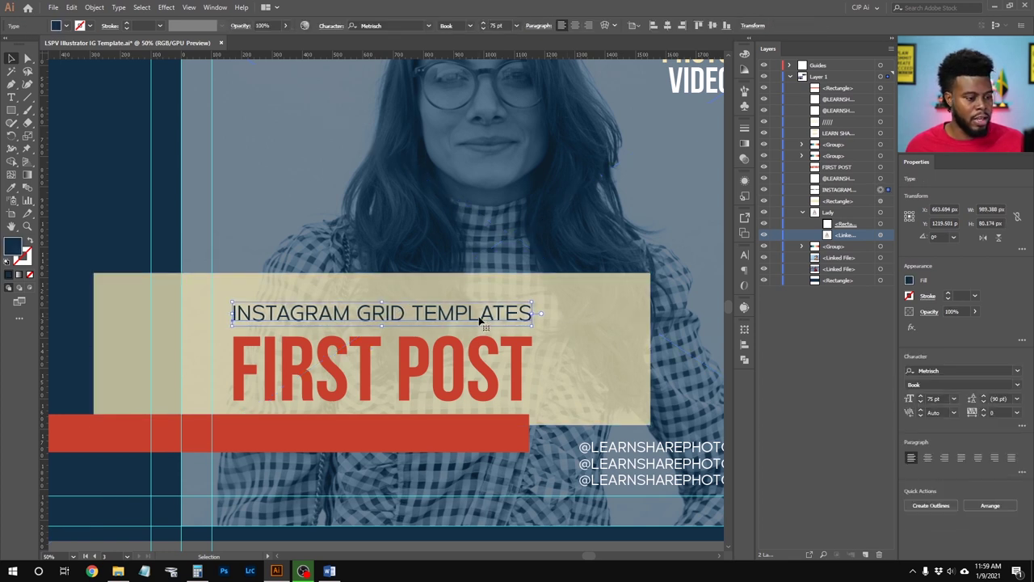
Shorten the cream banner from its right side to a width of about 1538 px
{"action": "left_click", "coordinate": [588, 360]}
{"action": "left_click_drag", "start_coordinate": [650, 349], "coordinate": [560, 345]}
{"action": "scroll", "coordinate": [560, 345], "scroll_direction": "down", "scroll_amount": 2}
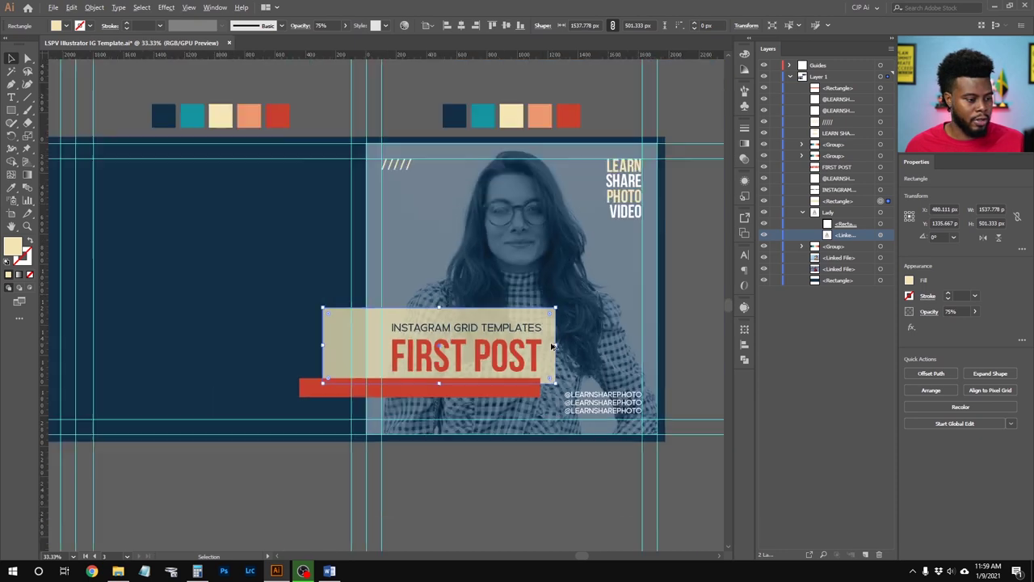
{"action": "left_click", "coordinate": [564, 473]}
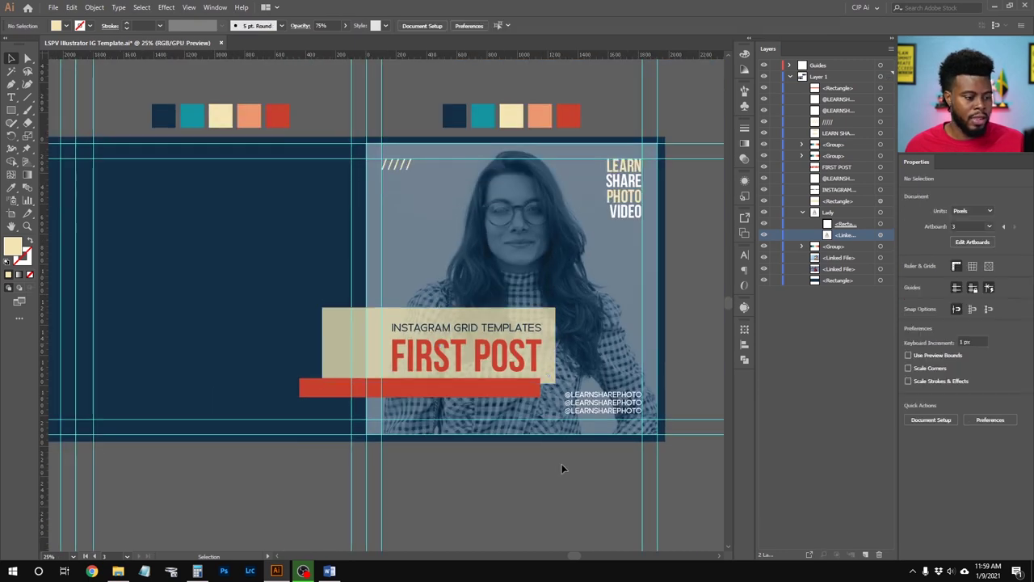
Move the cream banner down 30 px behind the title text and save the document
{"action": "left_click", "coordinate": [513, 317]}
{"action": "key", "text": "shift+Down"}
{"action": "key", "text": "shift+Down"}
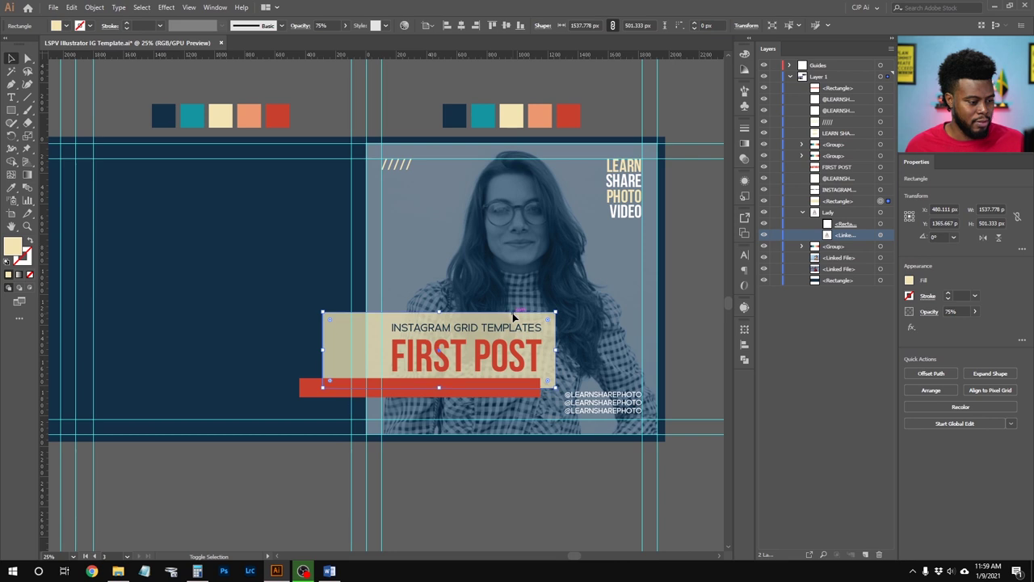
{"action": "left_click", "coordinate": [527, 504]}
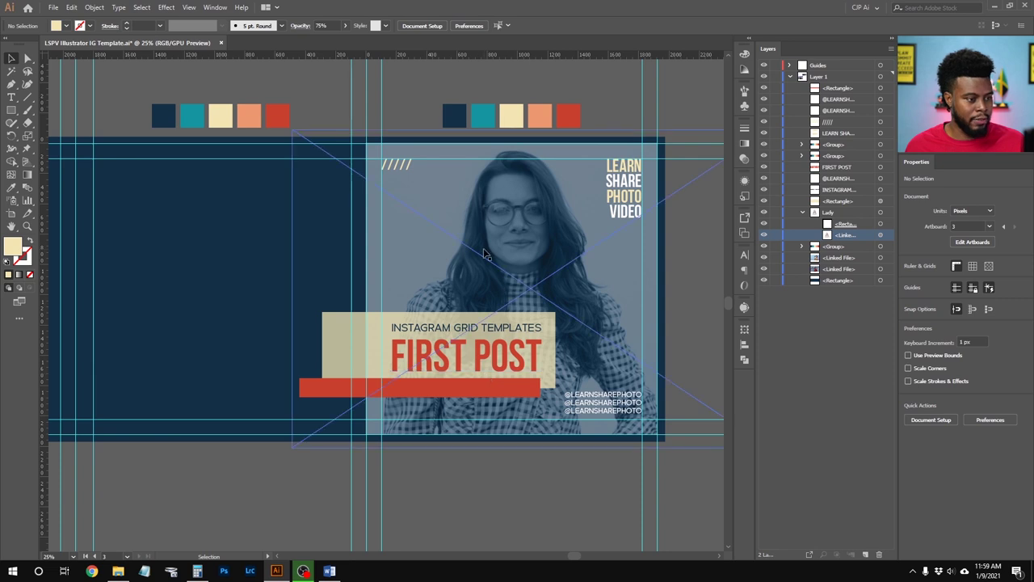
{"action": "key", "text": "a"}
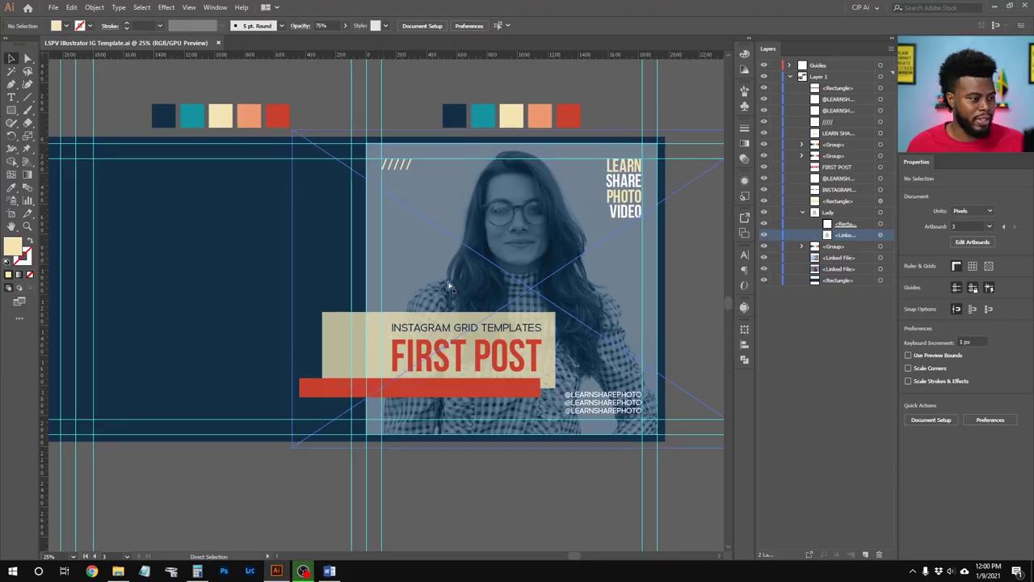
Extend the row of cream slashes leftward past the third artboard's edge to about 14 slashes
{"action": "scroll", "coordinate": [449, 287], "scroll_direction": "left", "scroll_amount": 4}
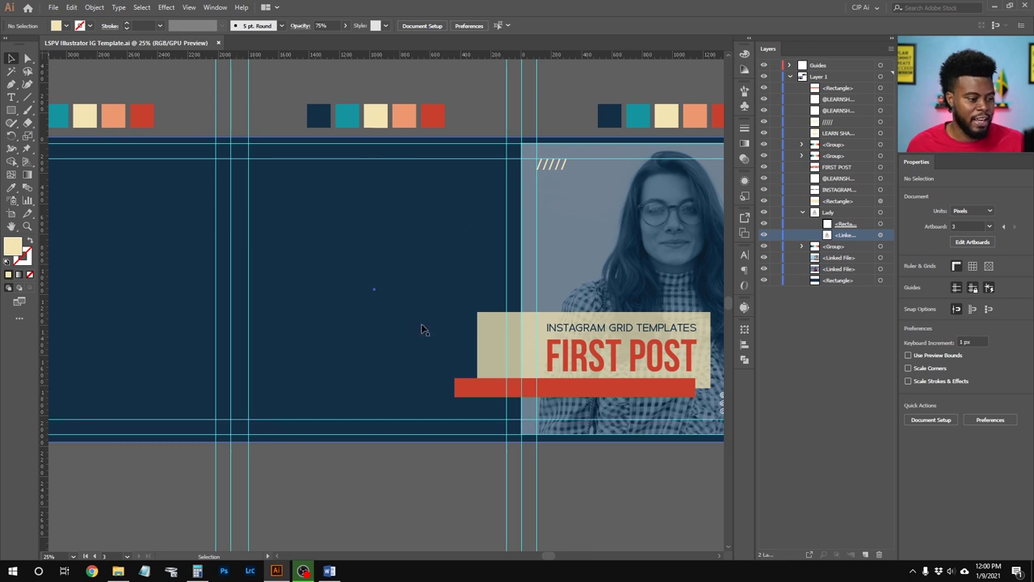
{"action": "scroll", "coordinate": [421, 316], "scroll_direction": "right", "scroll_amount": 3}
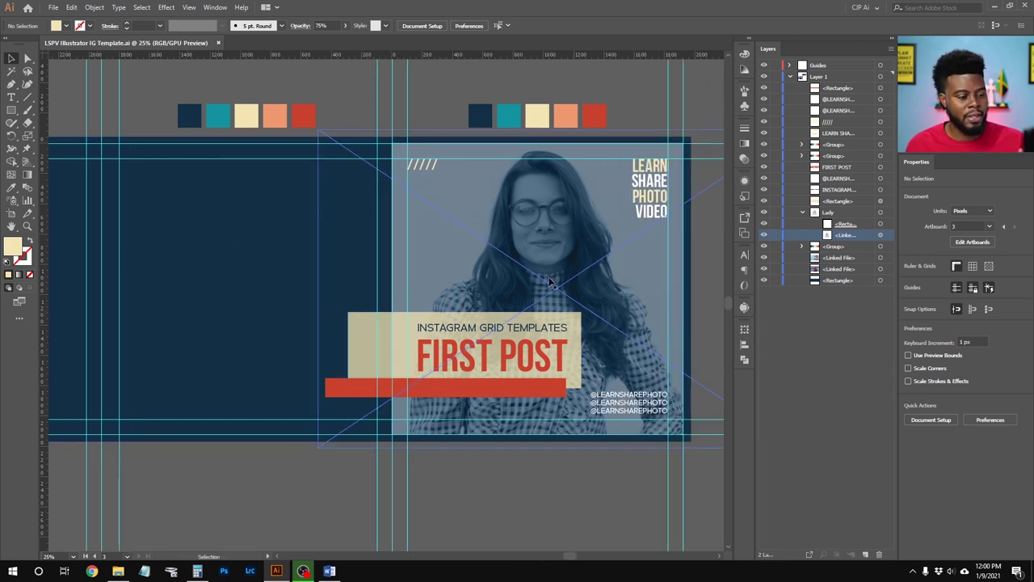
{"action": "scroll", "coordinate": [368, 345], "scroll_direction": "left", "scroll_amount": 2}
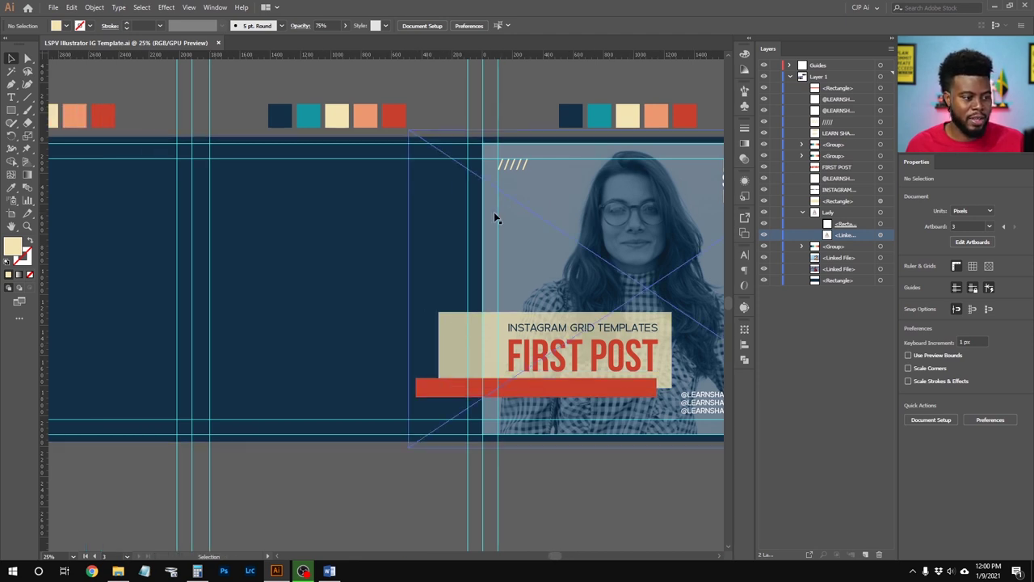
{"action": "left_click", "coordinate": [516, 167]}
{"action": "double_click", "coordinate": [514, 166]}
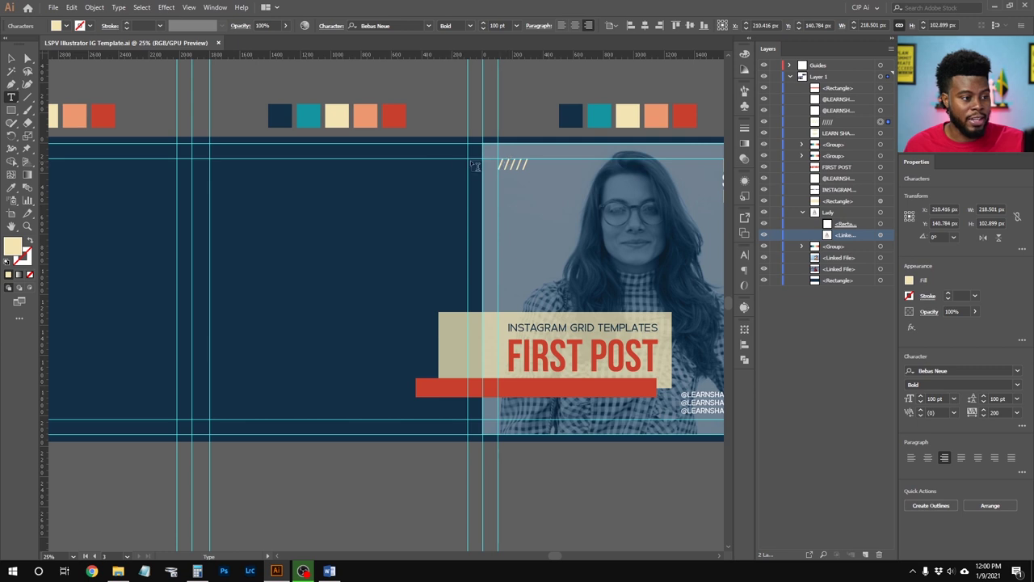
{"action": "scroll", "coordinate": [489, 165], "scroll_direction": "up", "scroll_amount": 1}
{"action": "type", "text": "//////////"}
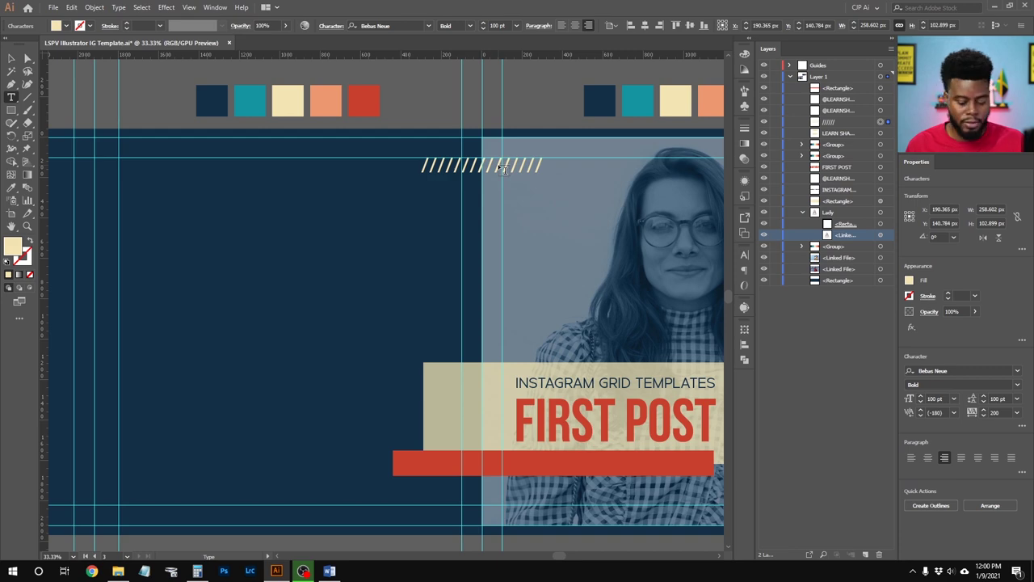
{"action": "key", "text": "BackSpace"}
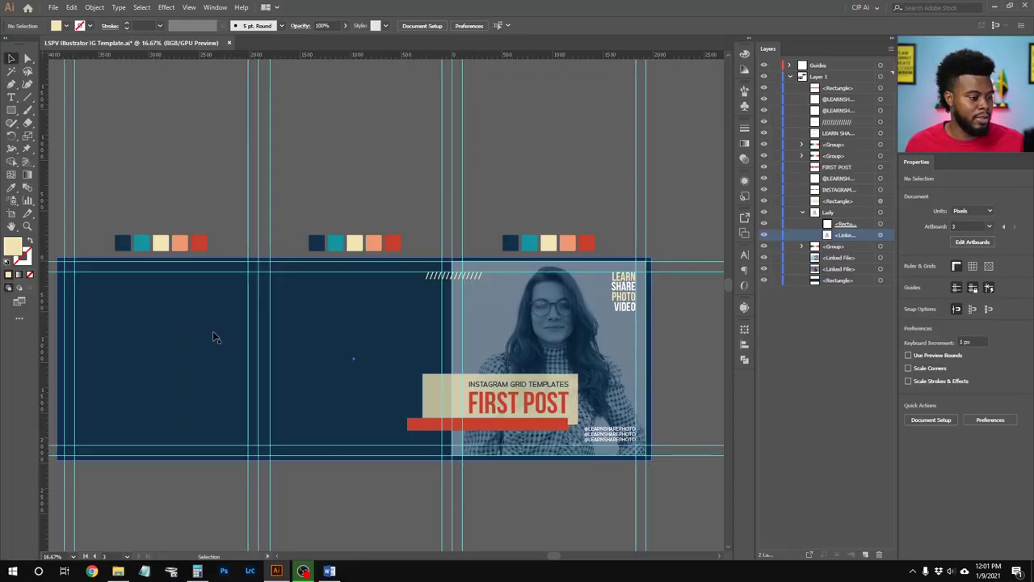
Move the photo of the woman in the red sweater from the pasteboard onto the artboards
{"action": "scroll", "coordinate": [348, 419], "scroll_direction": "up", "scroll_amount": 1}
{"action": "scroll", "coordinate": [349, 420], "scroll_direction": "up", "scroll_amount": 1}
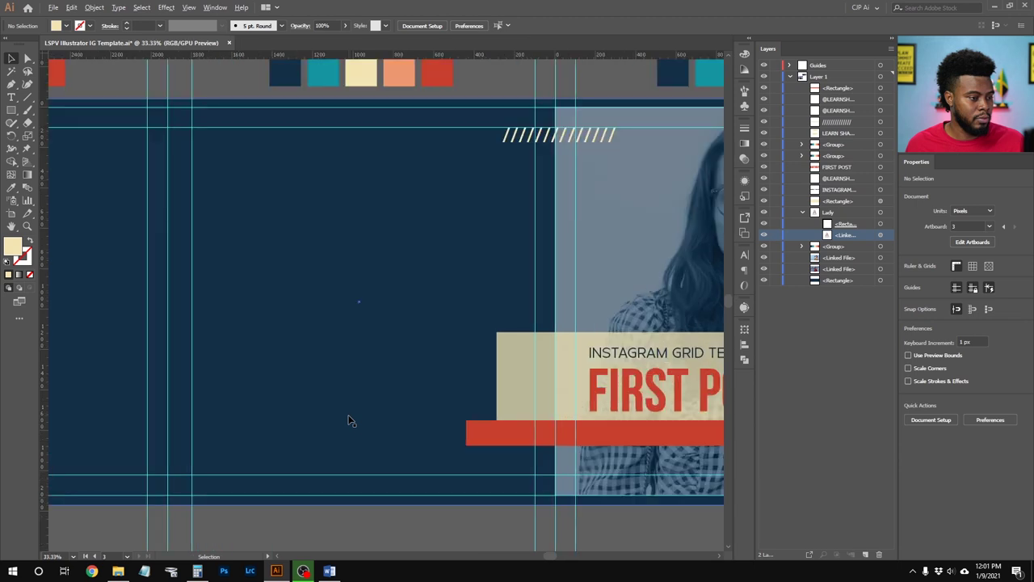
{"action": "scroll", "coordinate": [349, 420], "scroll_direction": "down", "scroll_amount": 5}
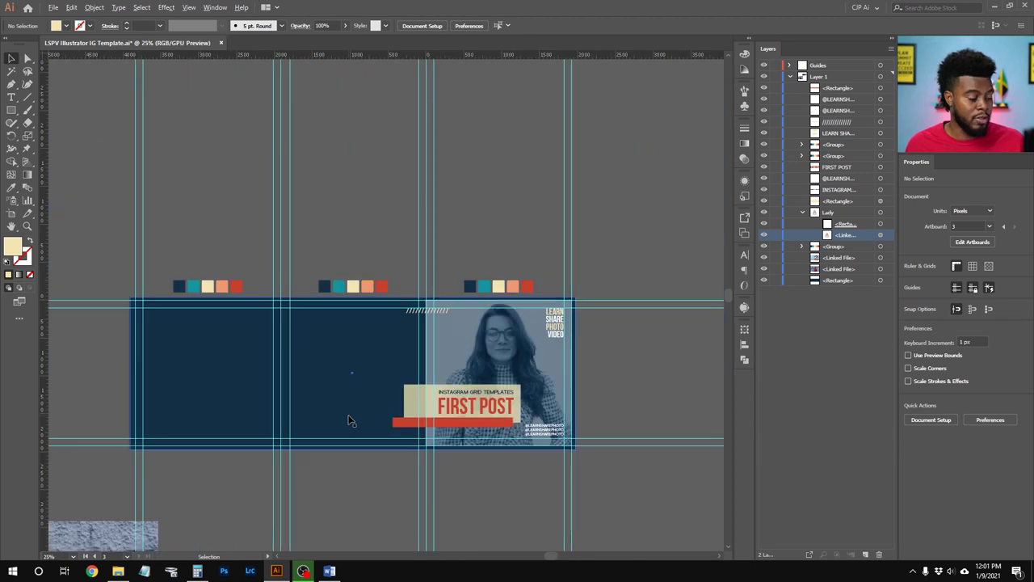
{"action": "scroll", "coordinate": [418, 396], "scroll_direction": "down", "scroll_amount": 1}
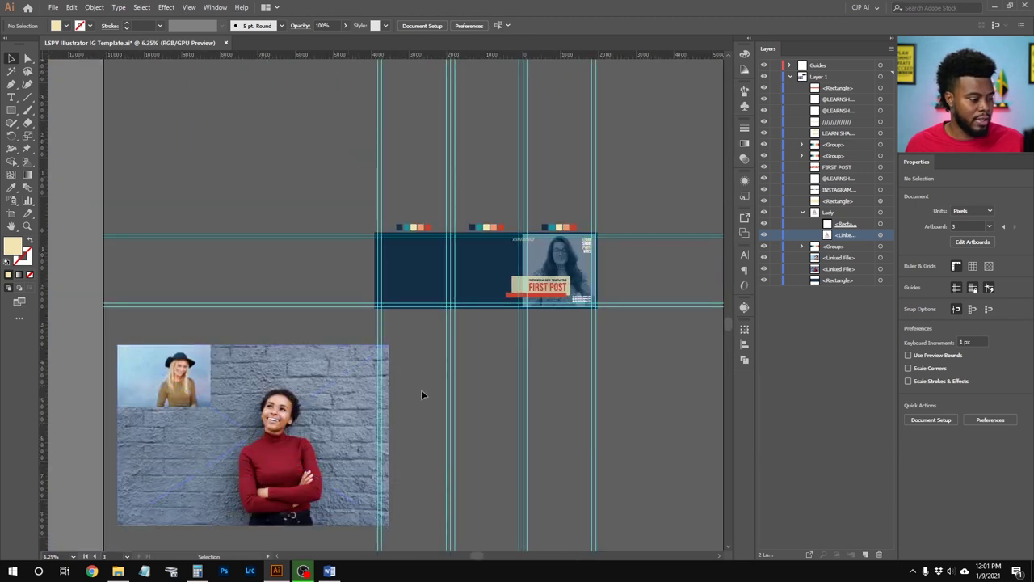
{"action": "left_click_drag", "start_coordinate": [281, 419], "coordinate": [441, 331]}
{"action": "left_click_drag", "start_coordinate": [278, 438], "coordinate": [414, 349]}
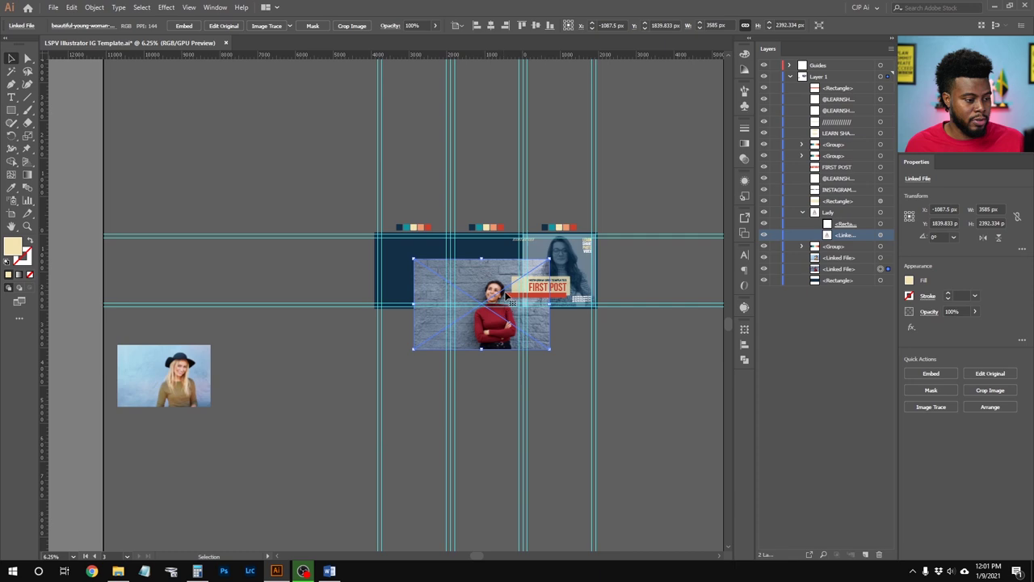
Position the red-sweater photo over the middle artboard at about X 976 px, Y 813 px, with the woman beside the title banner
{"action": "scroll", "coordinate": [436, 372], "scroll_direction": "up", "scroll_amount": 4}
{"action": "scroll", "coordinate": [459, 404], "scroll_direction": "up", "scroll_amount": 2}
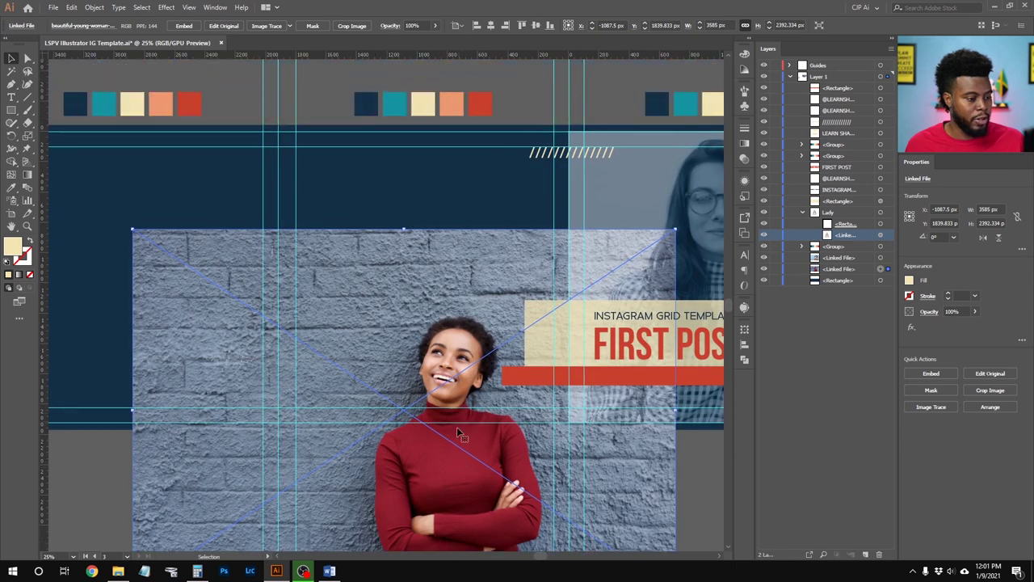
{"action": "left_click_drag", "start_coordinate": [458, 459], "coordinate": [448, 333]}
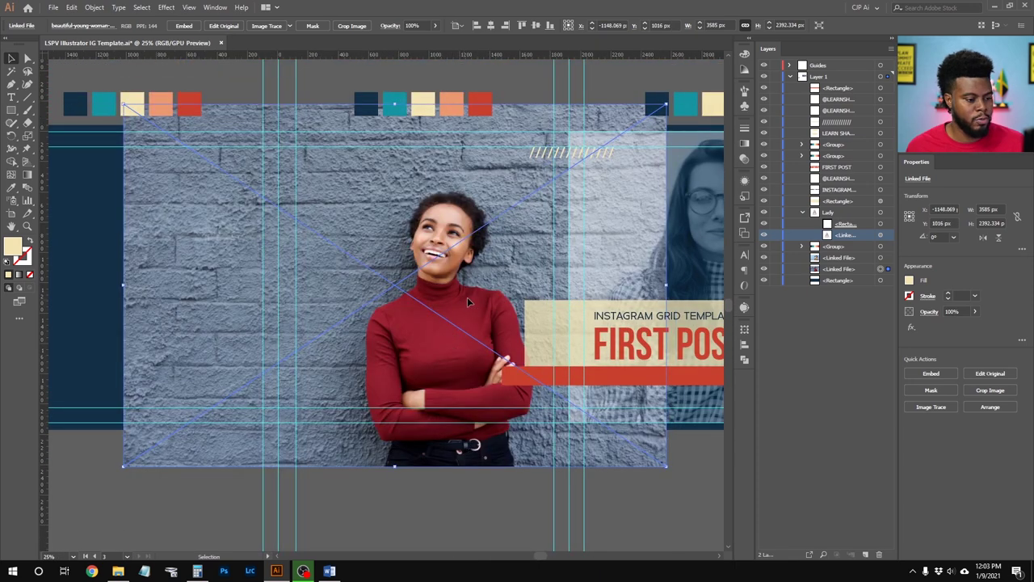
{"action": "left_click_drag", "start_coordinate": [467, 297], "coordinate": [487, 273]}
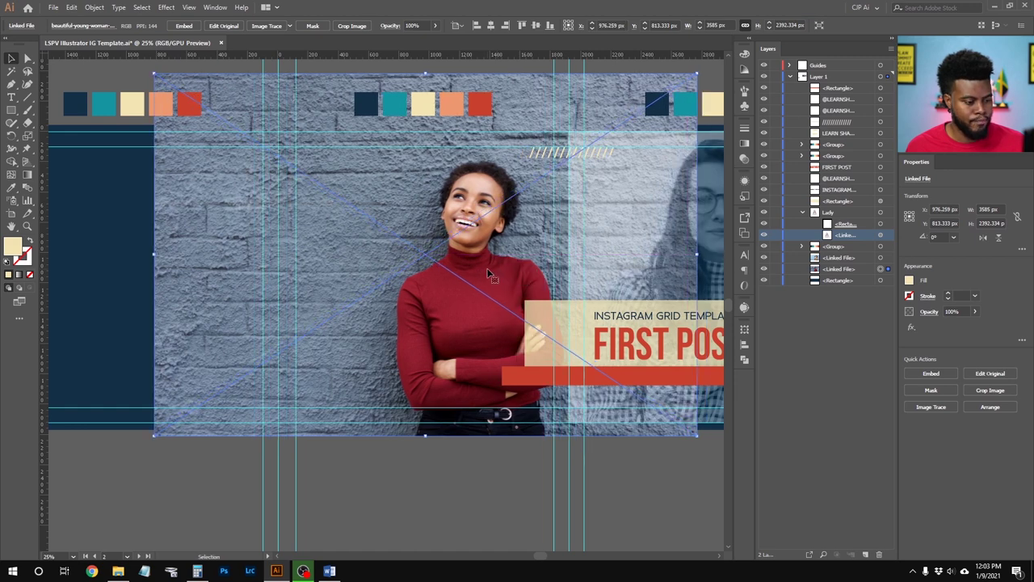
{"action": "left_click_drag", "start_coordinate": [488, 273], "coordinate": [486, 268]}
Draw a rectangle about 1701 by 1720 px inside the middle artboard's margin guides, over the photo
{"action": "scroll", "coordinate": [483, 268], "scroll_direction": "up", "scroll_amount": 3}
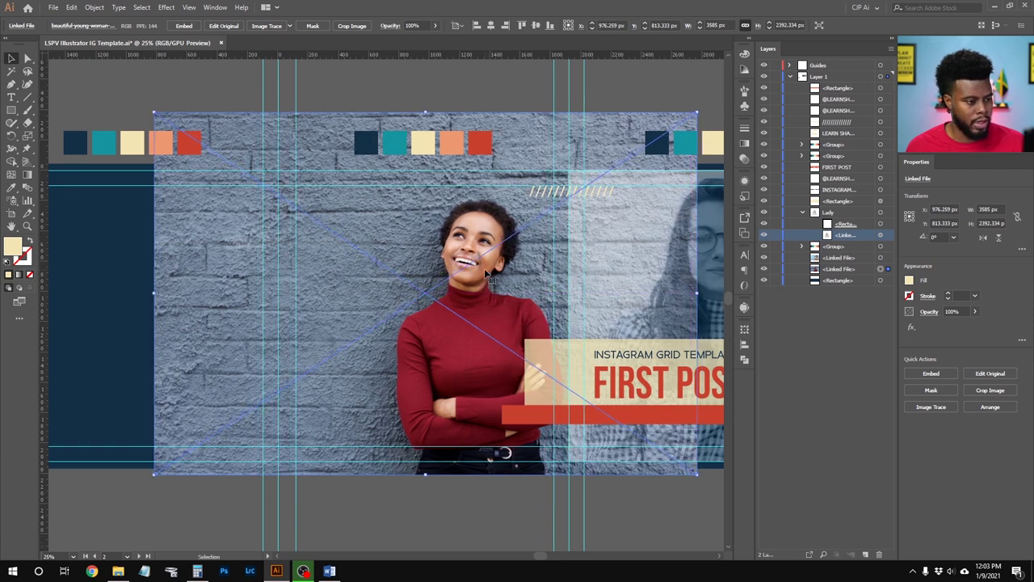
{"action": "scroll", "coordinate": [484, 268], "scroll_direction": "up", "scroll_amount": 1}
{"action": "scroll", "coordinate": [484, 268], "scroll_direction": "up", "scroll_amount": 1}
{"action": "scroll", "coordinate": [483, 268], "scroll_direction": "down", "scroll_amount": 1}
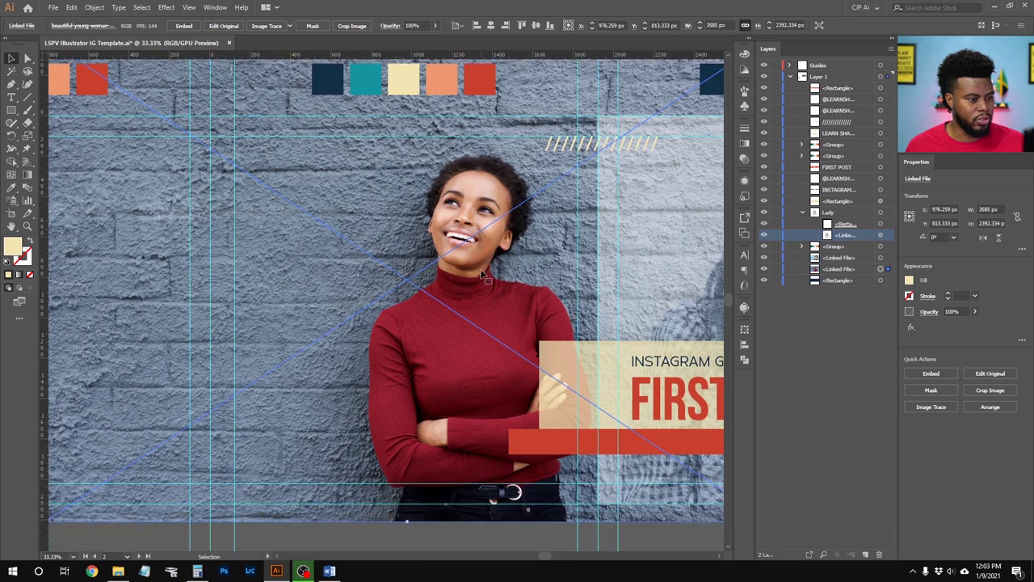
{"action": "key", "text": "m"}
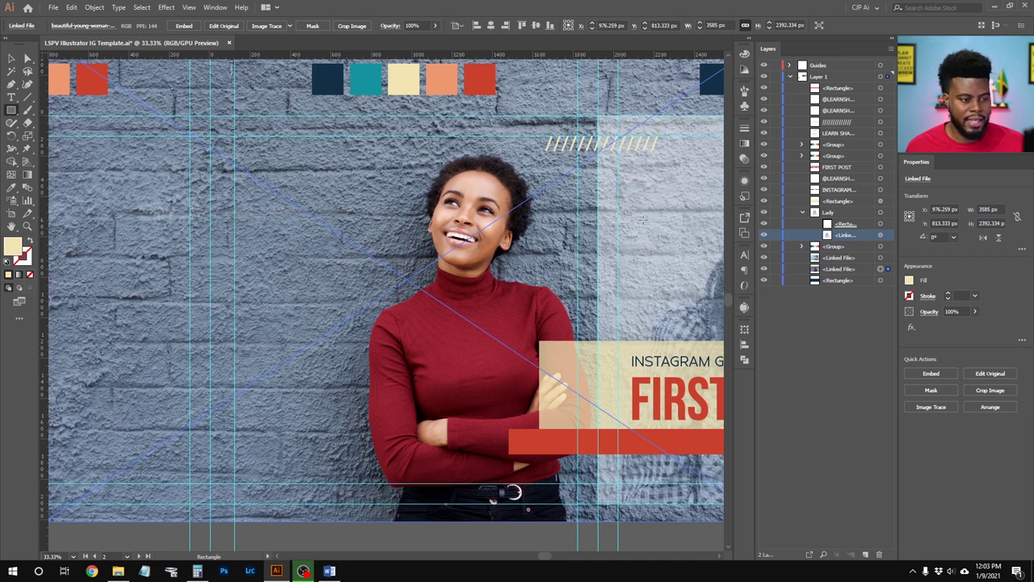
{"action": "scroll", "coordinate": [654, 267], "scroll_direction": "right", "scroll_amount": 2}
{"action": "scroll", "coordinate": [646, 267], "scroll_direction": "left", "scroll_amount": 3}
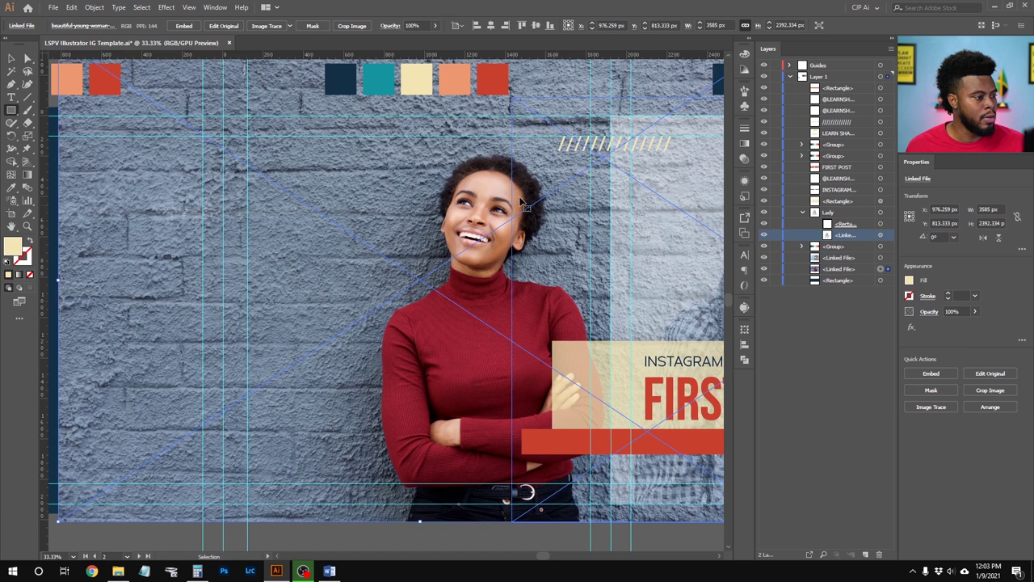
{"action": "key", "text": "m"}
{"action": "left_click_drag", "start_coordinate": [248, 137], "coordinate": [590, 483]}
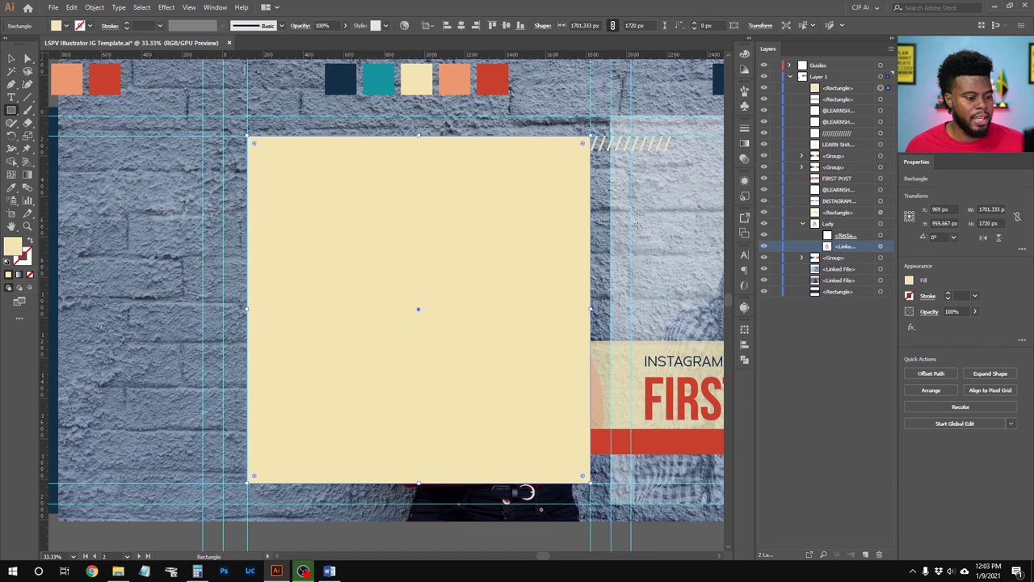
Make a clipping mask from the new rectangle and the red-sweater photo
{"action": "key", "text": "v"}
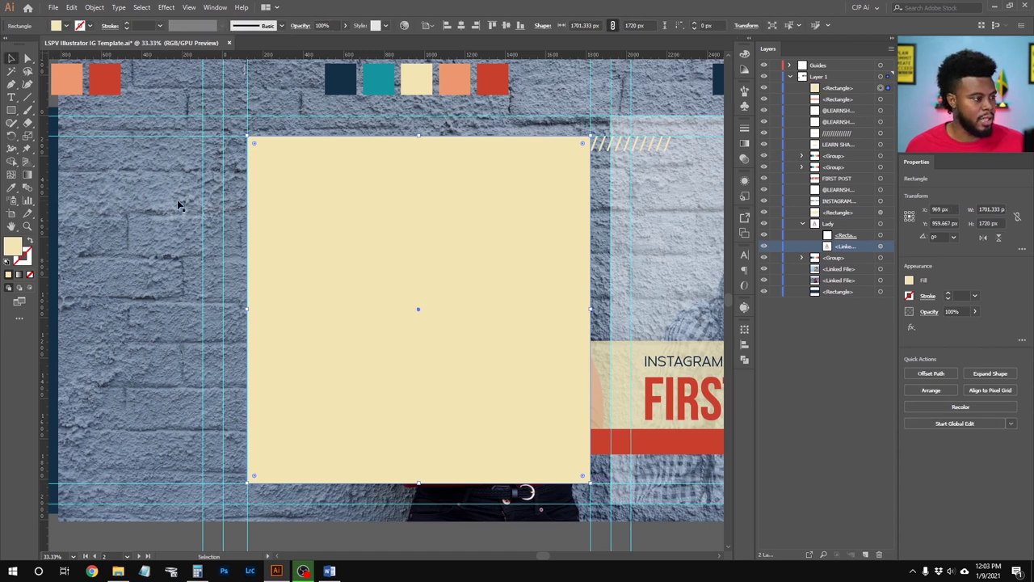
{"action": "left_click", "coordinate": [177, 199], "text": "shift"}
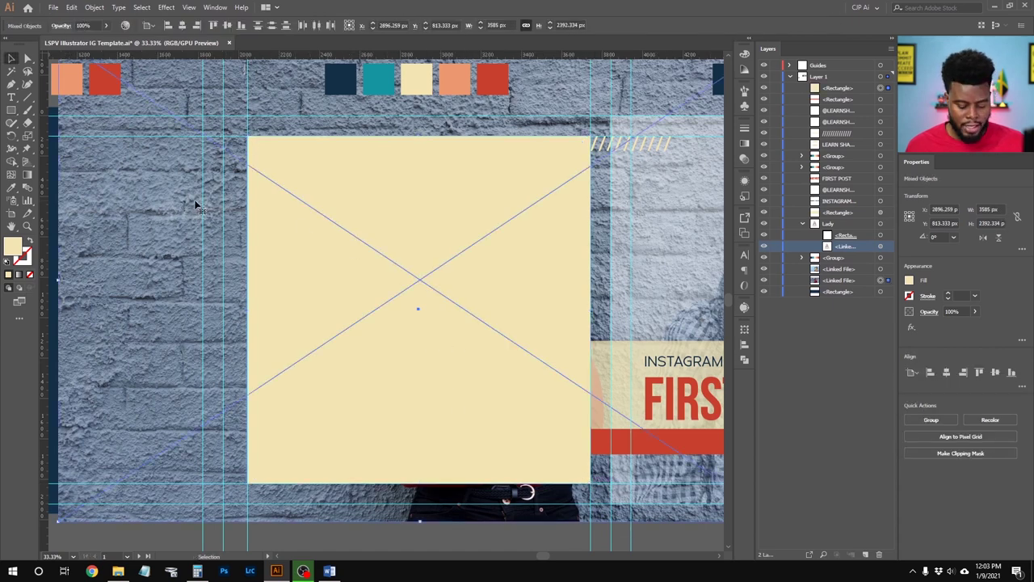
{"action": "key", "text": "a"}
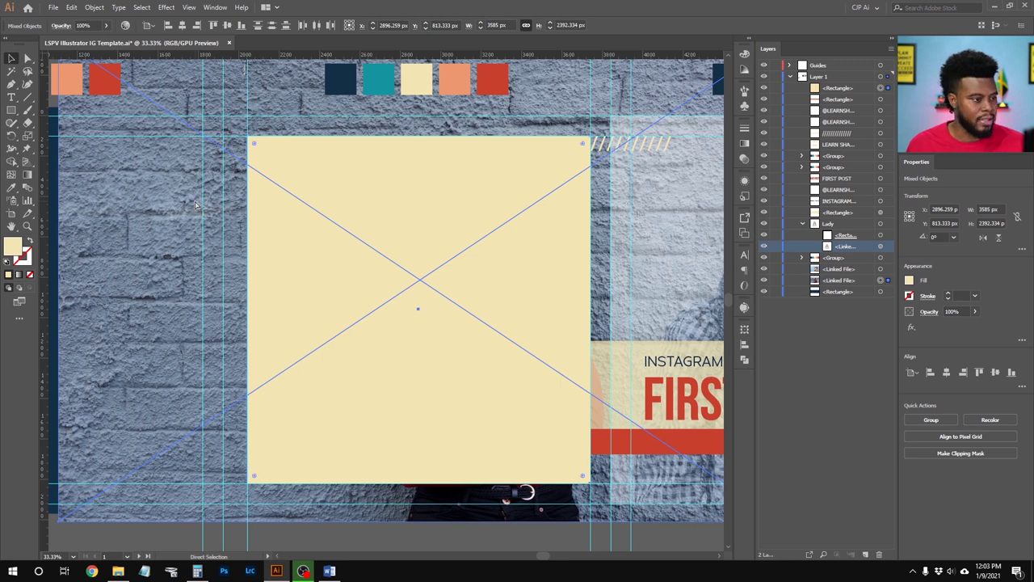
{"action": "key", "text": "ctrl+7"}
{"action": "key", "text": "v"}
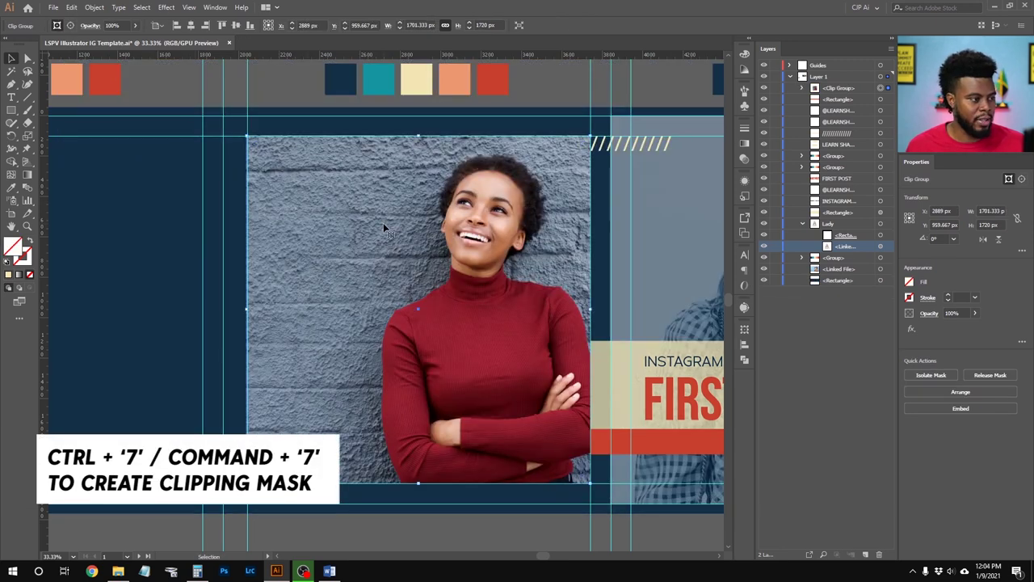
Hide the guides to view the clipped photo without them
{"action": "key", "text": "a"}
{"action": "key", "text": "ctrl+semicolon"}
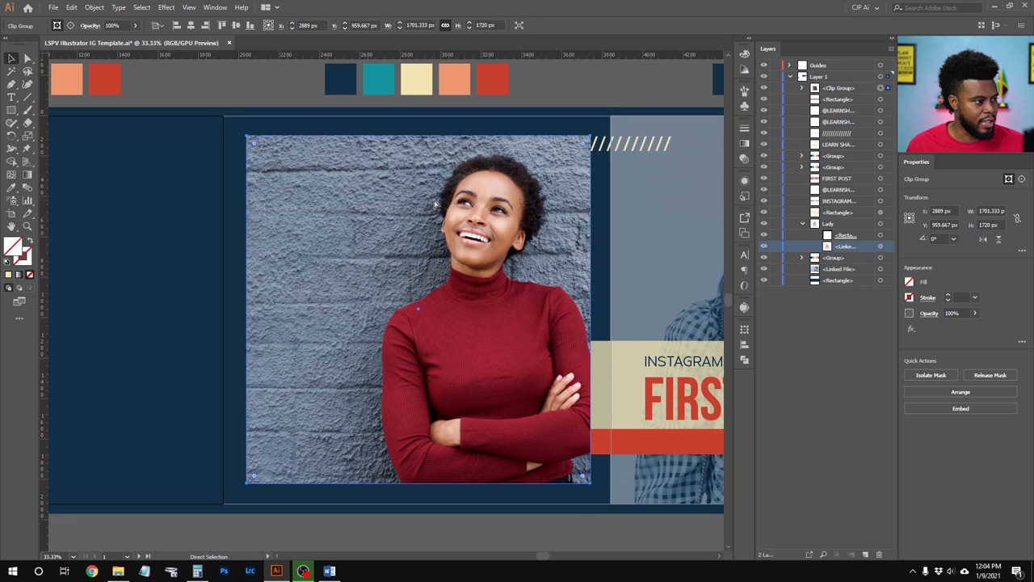
{"action": "key", "text": "ctrl+semicolon"}
{"action": "key", "text": "ctrl+semicolon"}
{"action": "key", "text": "v"}
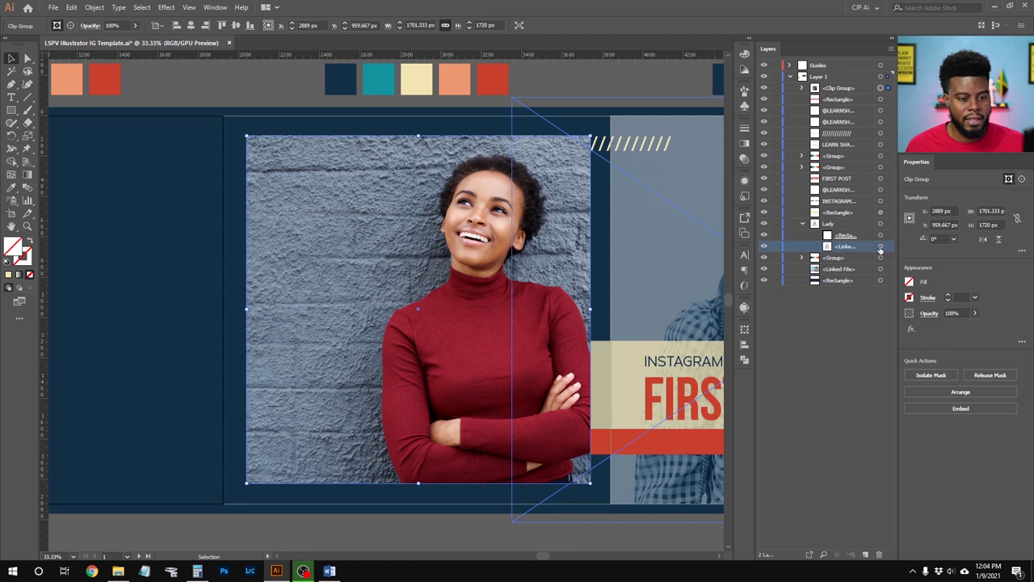
Set the clipped photo's blend mode to Luminosity
{"action": "left_click", "coordinate": [494, 183]}
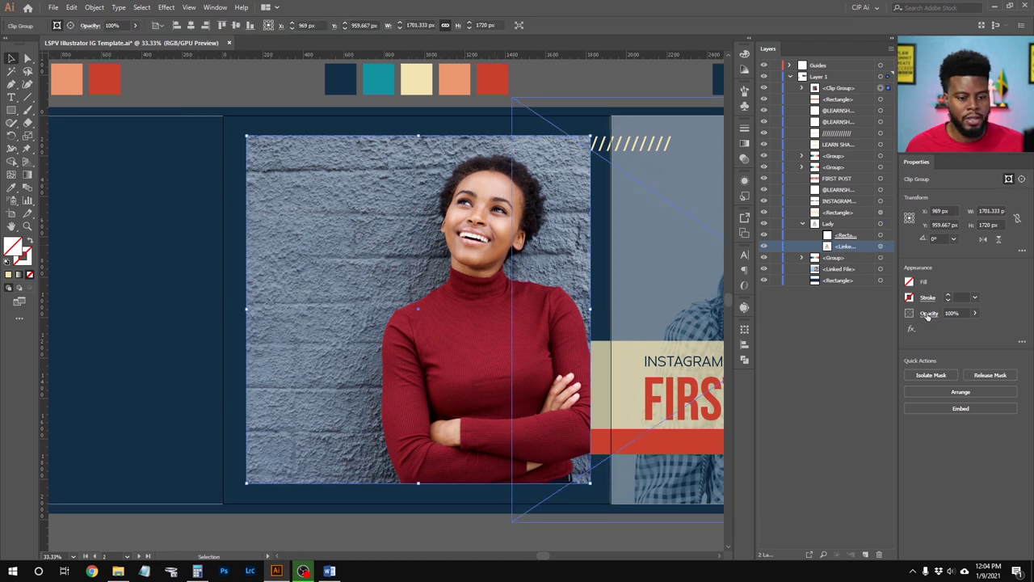
{"action": "left_click", "coordinate": [927, 314]}
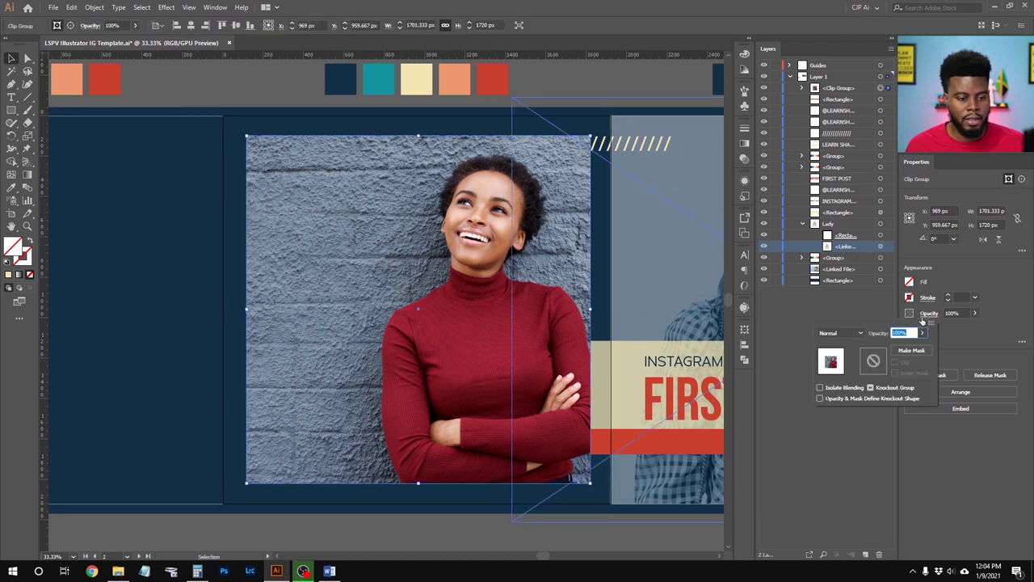
{"action": "left_click", "coordinate": [859, 333]}
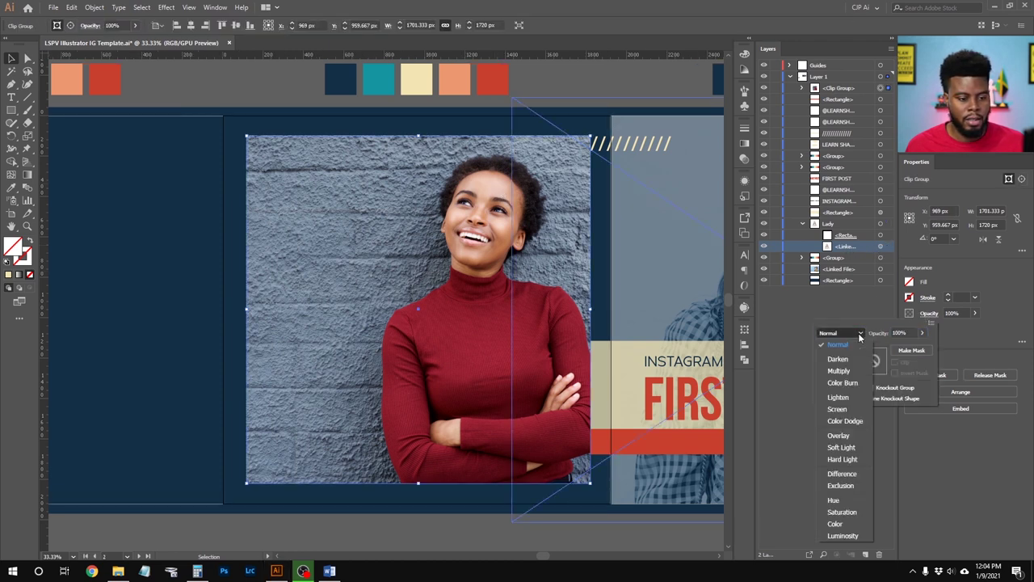
{"action": "left_click", "coordinate": [848, 535]}
{"action": "left_click", "coordinate": [471, 524]}
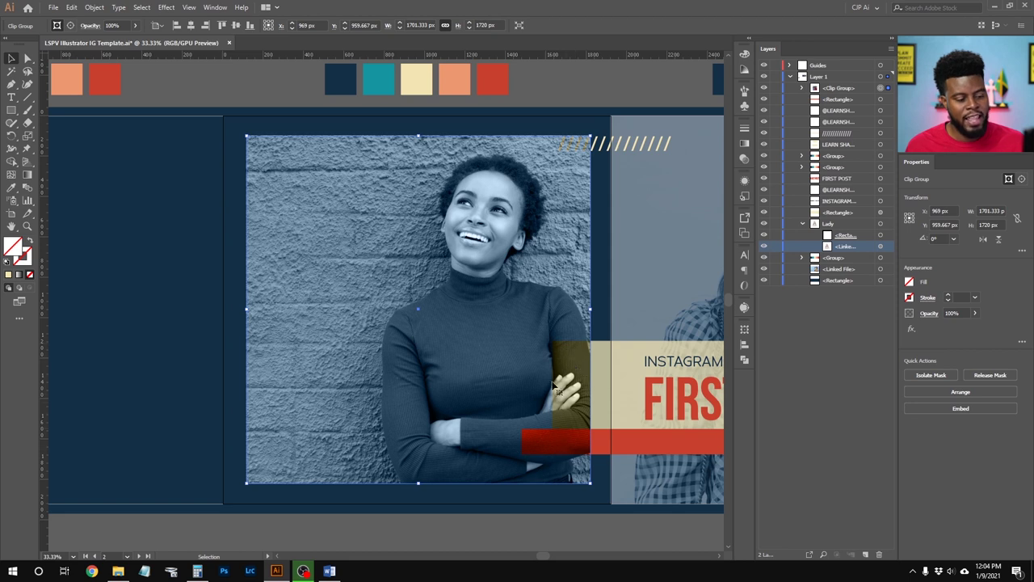
Switch the clipped photo's blend mode to Normal and back to Luminosity to compare the effect
{"action": "left_click", "coordinate": [930, 314]}
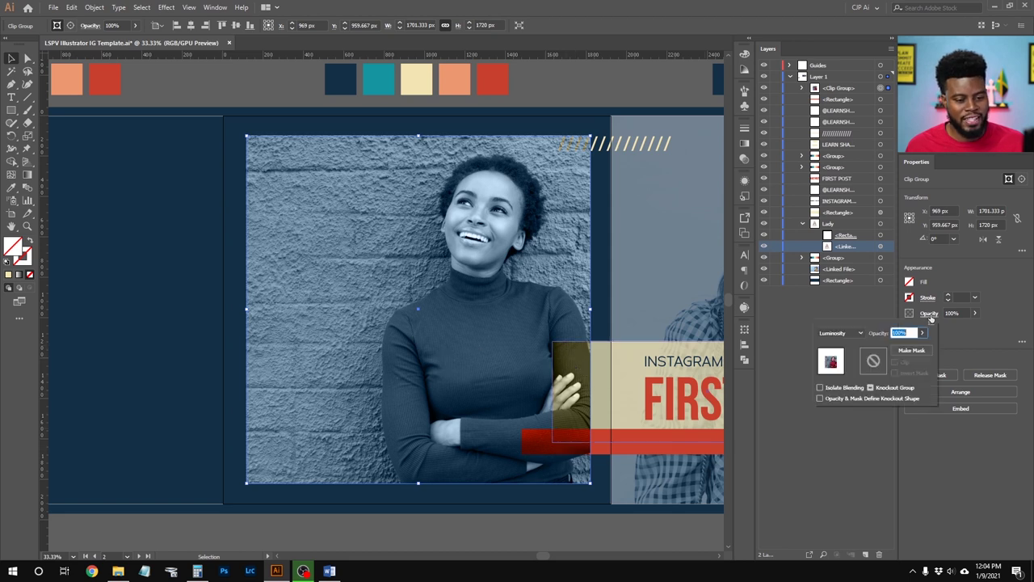
{"action": "left_click", "coordinate": [860, 332]}
{"action": "left_click", "coordinate": [851, 344]}
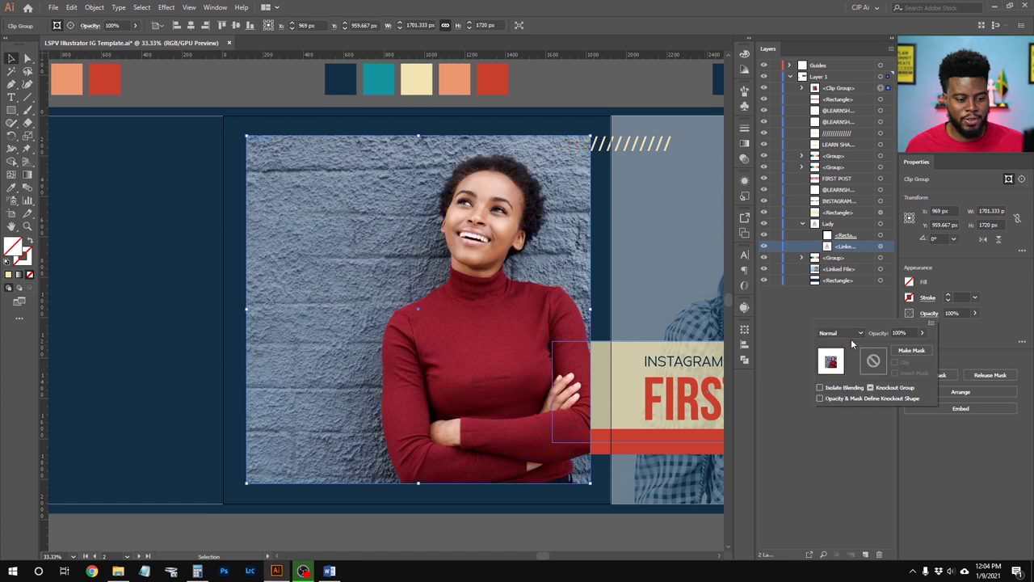
{"action": "left_click", "coordinate": [853, 330]}
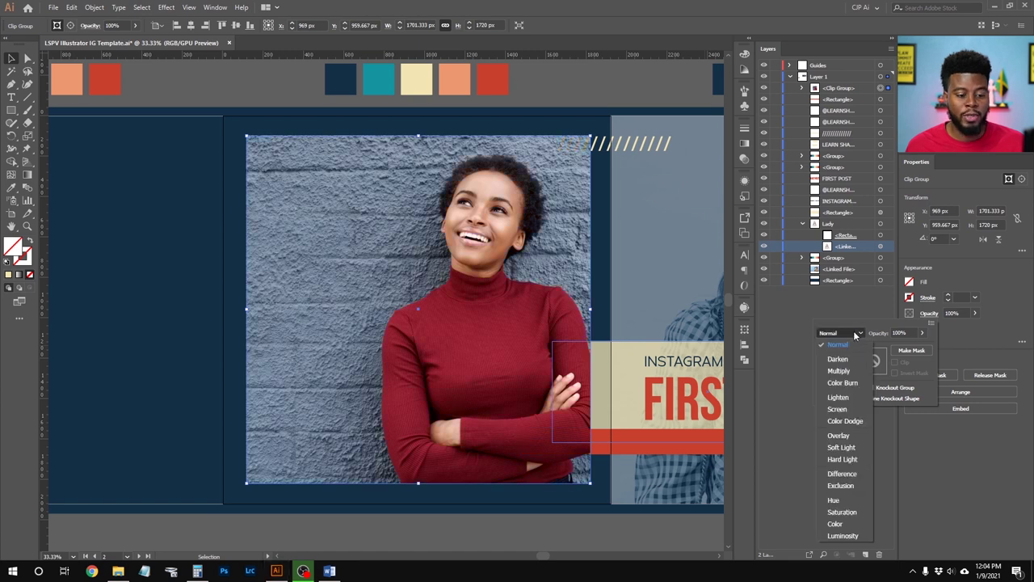
{"action": "left_click", "coordinate": [848, 539]}
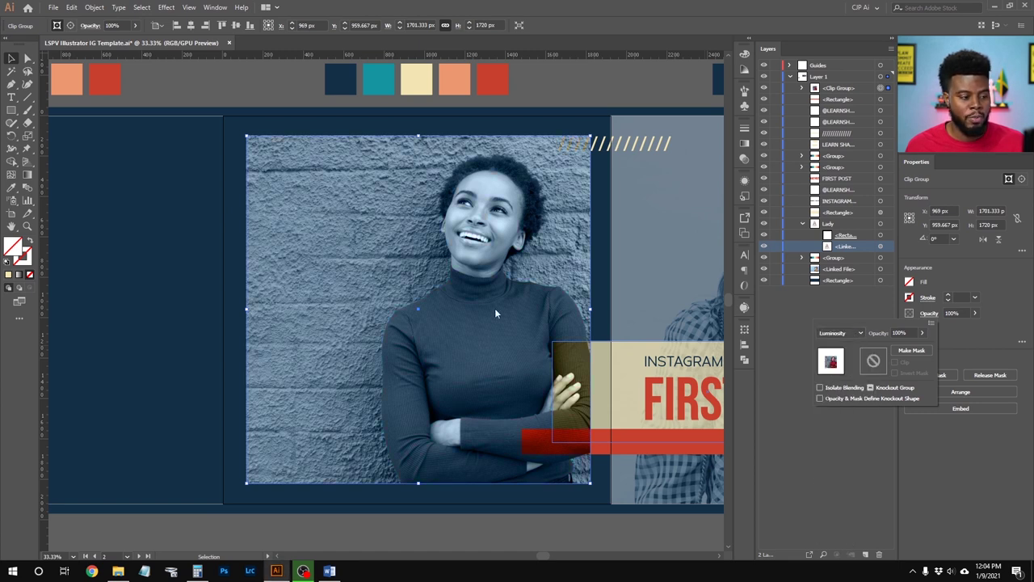
{"action": "left_click", "coordinate": [486, 248]}
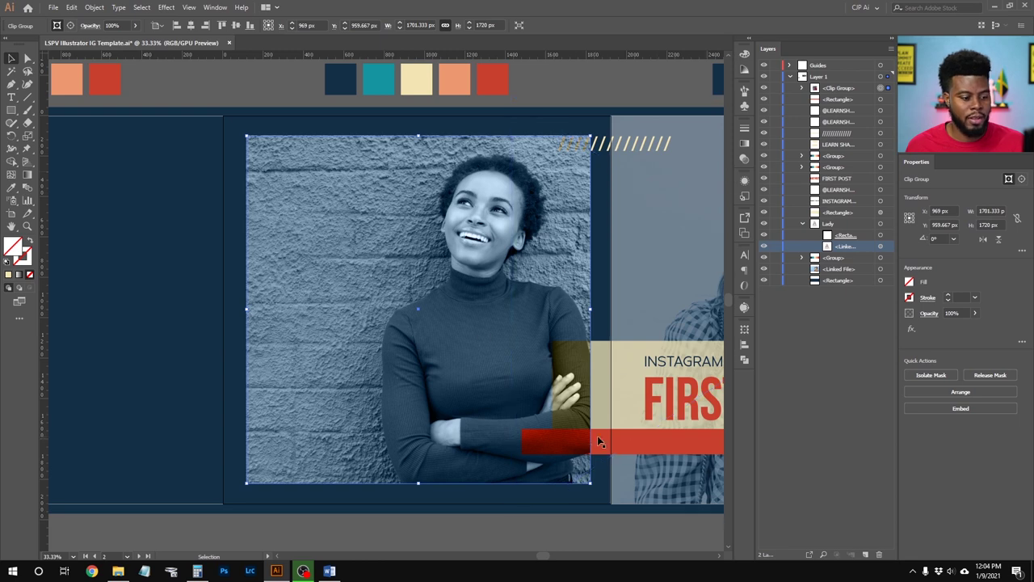
Move the new clip group below the cream banner rectangle in the stacking order and rename it "Lady in middle"
{"action": "left_click", "coordinate": [845, 90]}
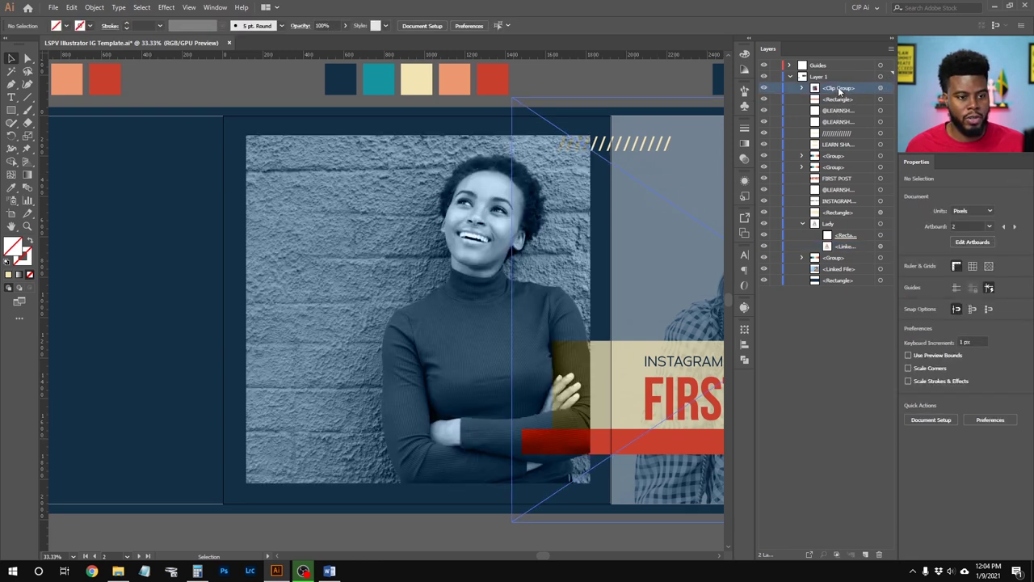
{"action": "left_click", "coordinate": [880, 88]}
{"action": "left_click_drag", "start_coordinate": [853, 132], "coordinate": [848, 211]}
{"action": "double_click", "coordinate": [841, 211]}
{"action": "type", "text": "Lady in"}
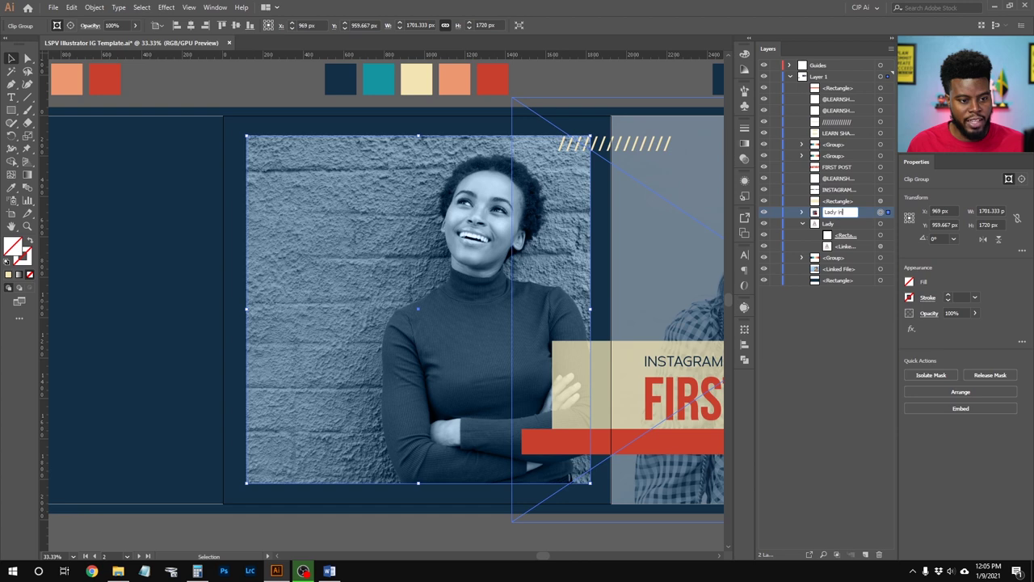
{"action": "type", "text": " middle"}
{"action": "key", "text": "Return"}
{"action": "left_click", "coordinate": [763, 211]}
{"action": "left_click", "coordinate": [763, 212]}
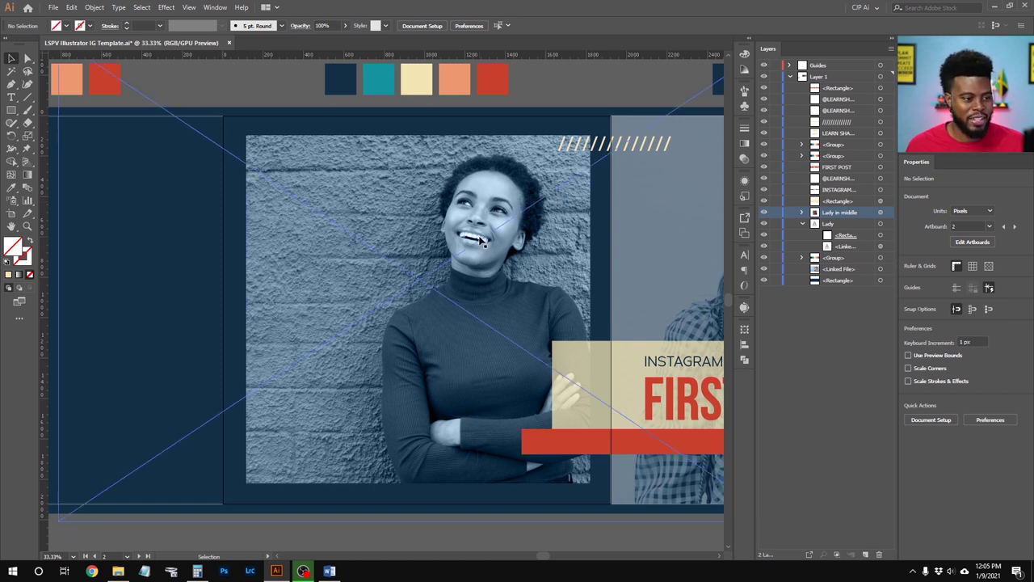
Try to fill the clipping rectangle inside "Lady in middle" with the cream swatch colour
{"action": "left_click", "coordinate": [481, 239]}
{"action": "left_click", "coordinate": [849, 224]}
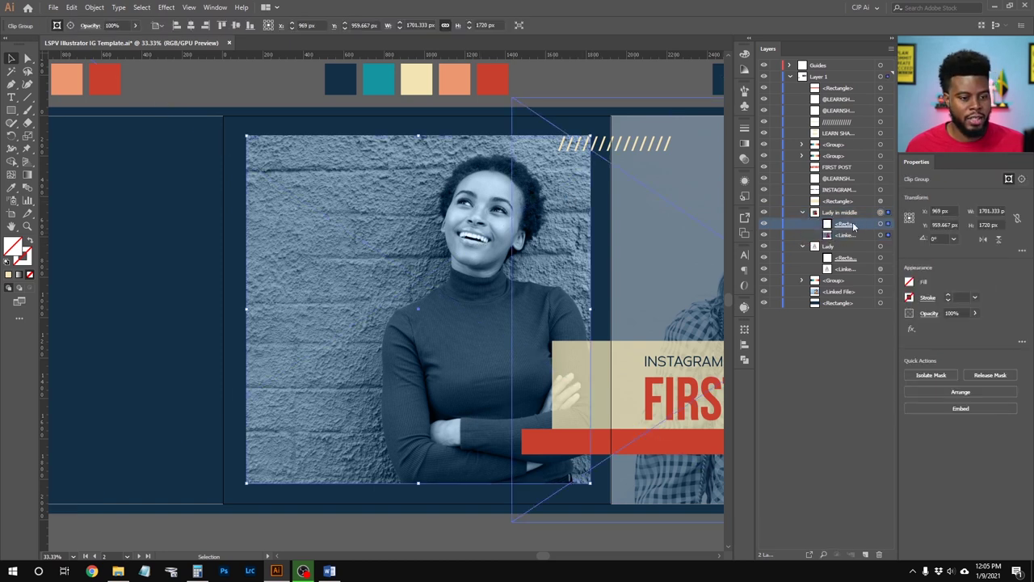
{"action": "left_click", "coordinate": [880, 223]}
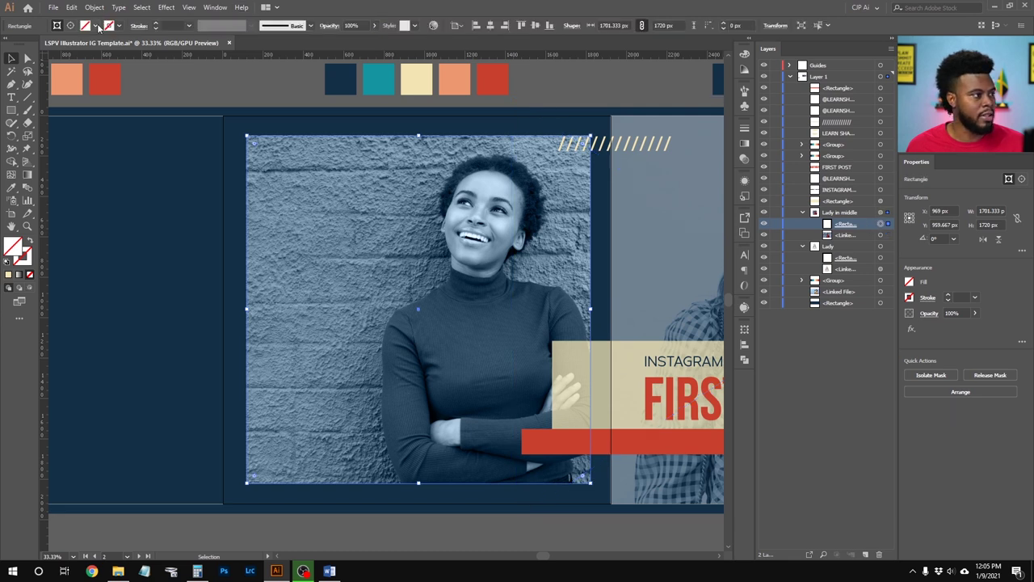
{"action": "key", "text": "i"}
{"action": "left_click", "coordinate": [426, 83]}
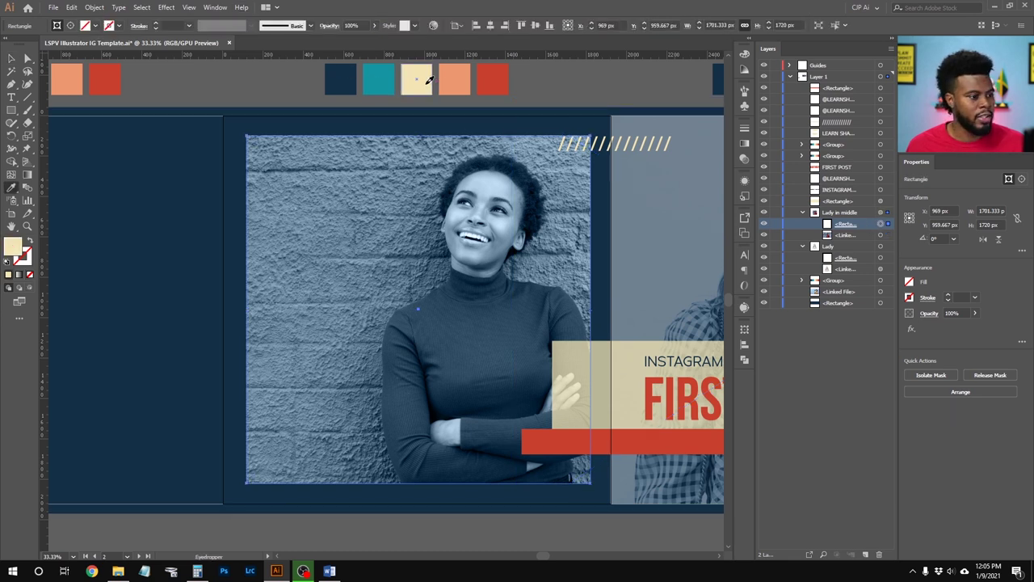
{"action": "key", "text": "v"}
{"action": "left_click", "coordinate": [561, 89]}
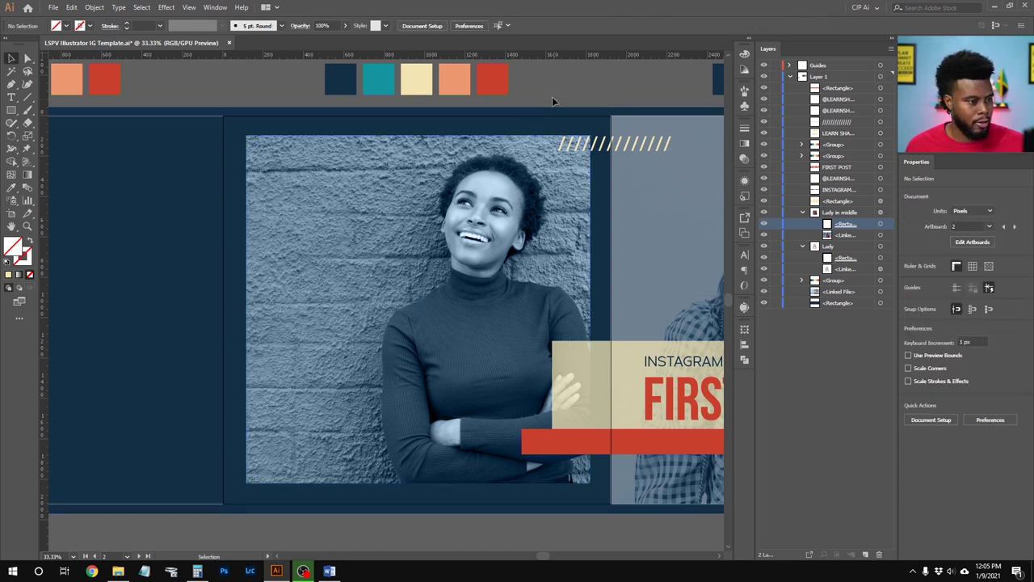
Show the guides and draw a rectangle about 1701 by 1720 px covering the clipped middle photo
{"action": "key", "text": "u"}
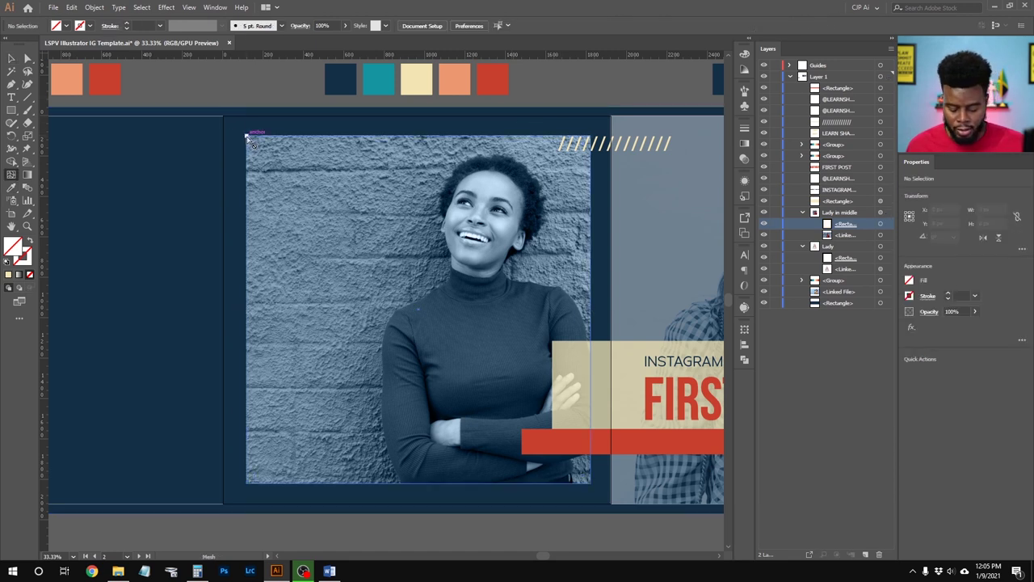
{"action": "key", "text": "v"}
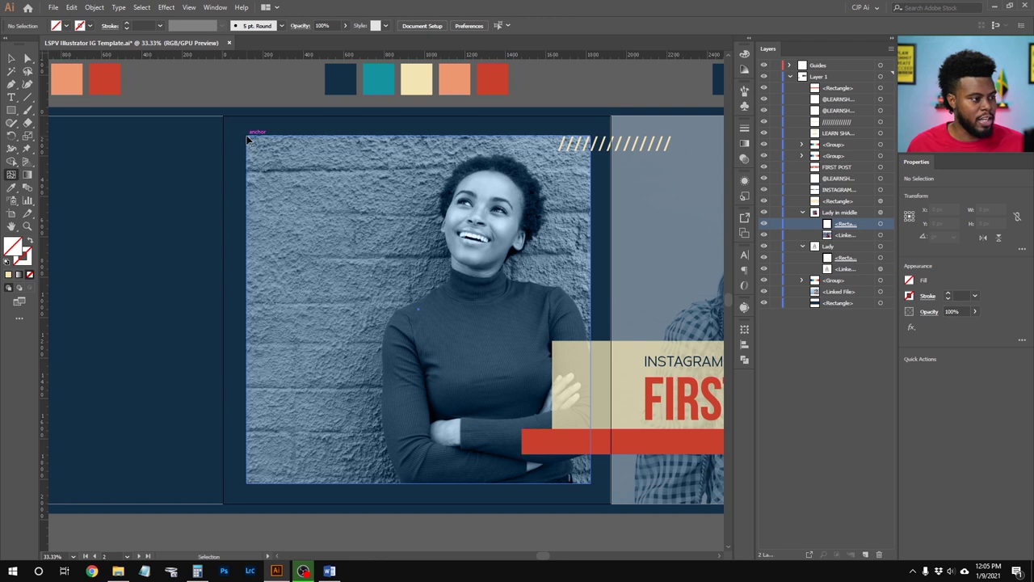
{"action": "key", "text": "ctrl+semicolon"}
{"action": "key", "text": "u"}
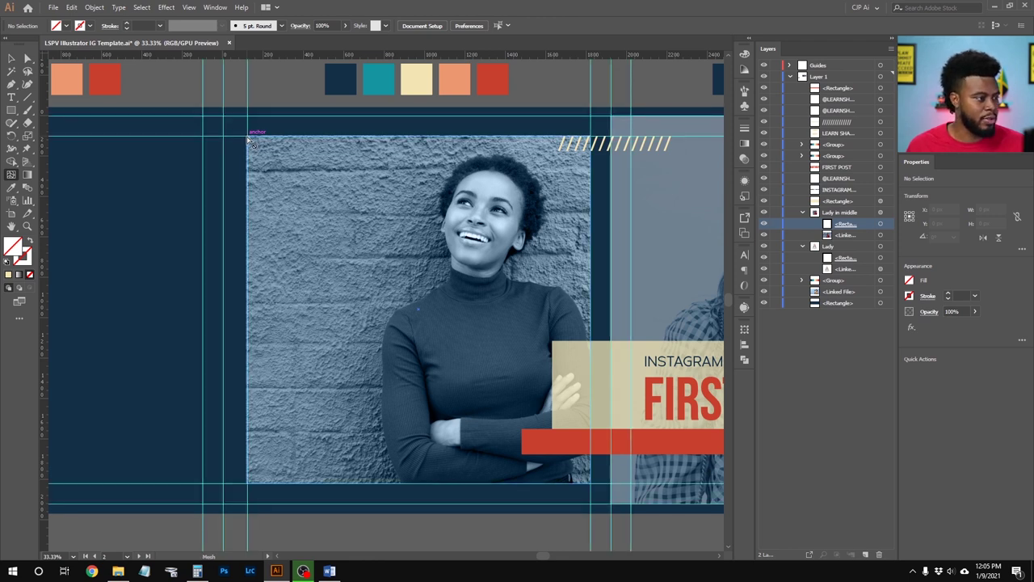
{"action": "key", "text": "m"}
{"action": "left_click_drag", "start_coordinate": [248, 137], "coordinate": [591, 482]}
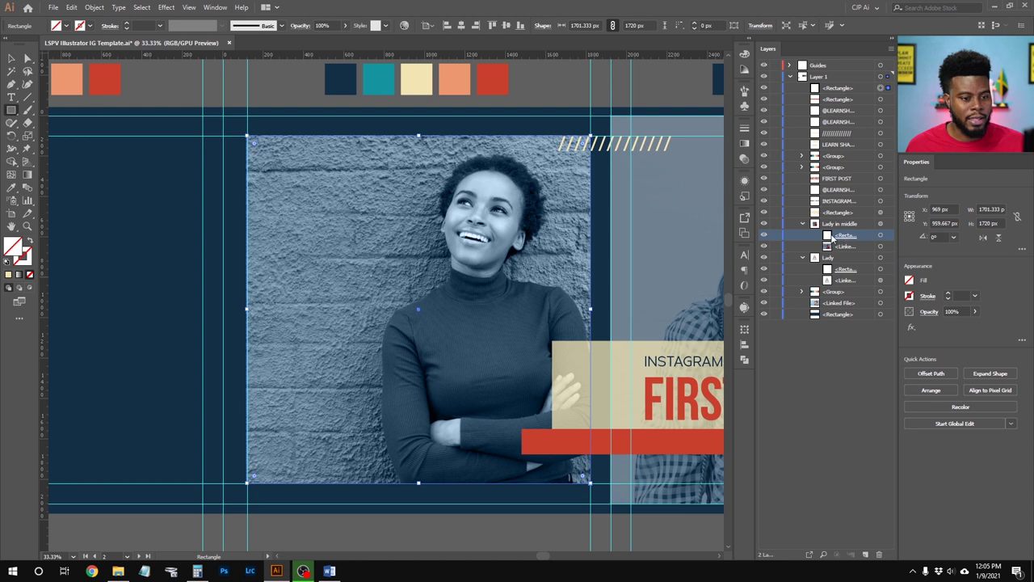
Fill the new rectangle over the middle photo with the cream swatch colour
{"action": "key", "text": "Delete"}
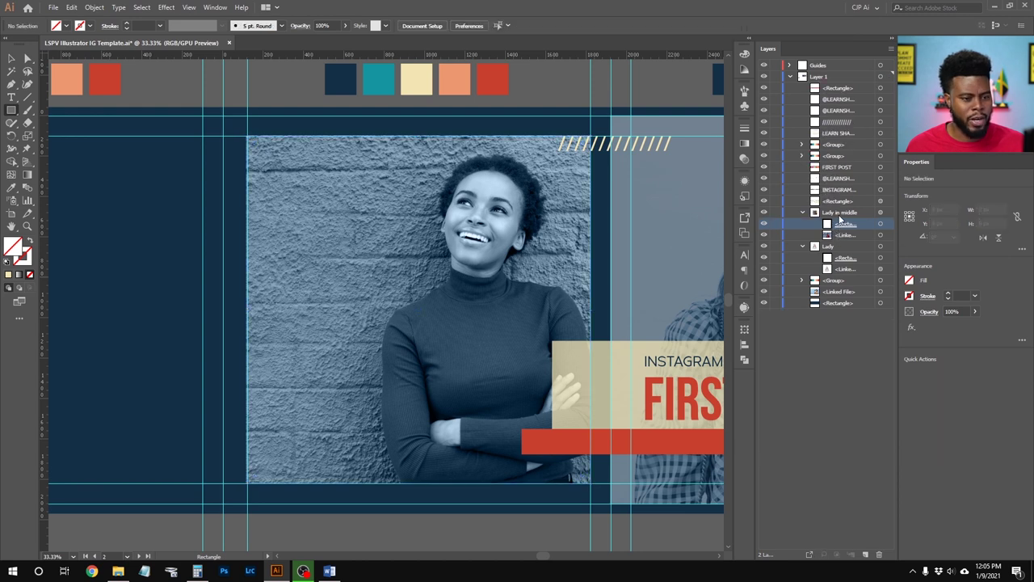
{"action": "key", "text": "ctrl+z"}
{"action": "left_click", "coordinate": [835, 88]}
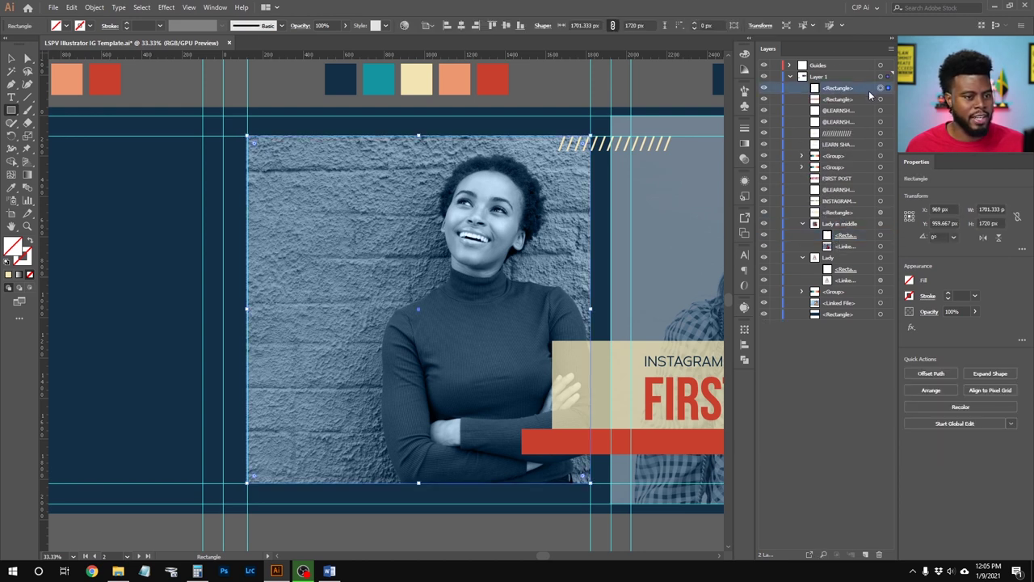
{"action": "key", "text": "i"}
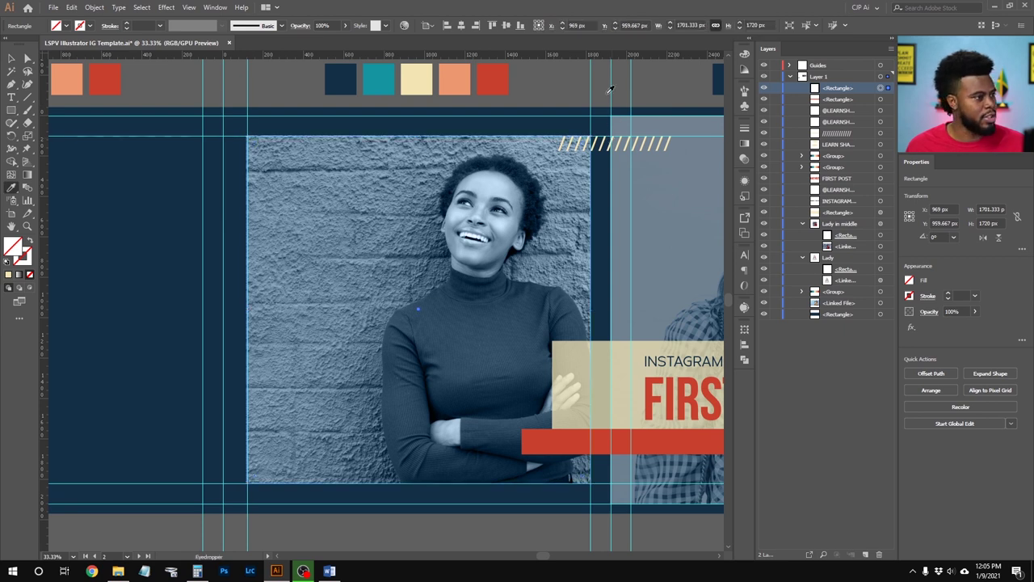
{"action": "left_click", "coordinate": [428, 83]}
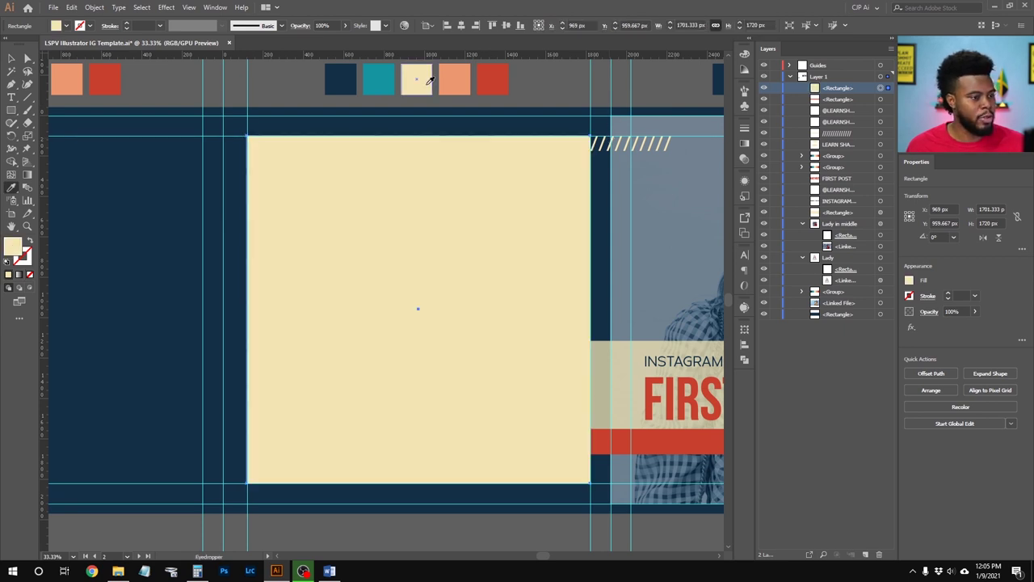
{"action": "key", "text": "v"}
Set the cream rectangle's opacity to 50%
{"action": "left_click", "coordinate": [929, 313]}
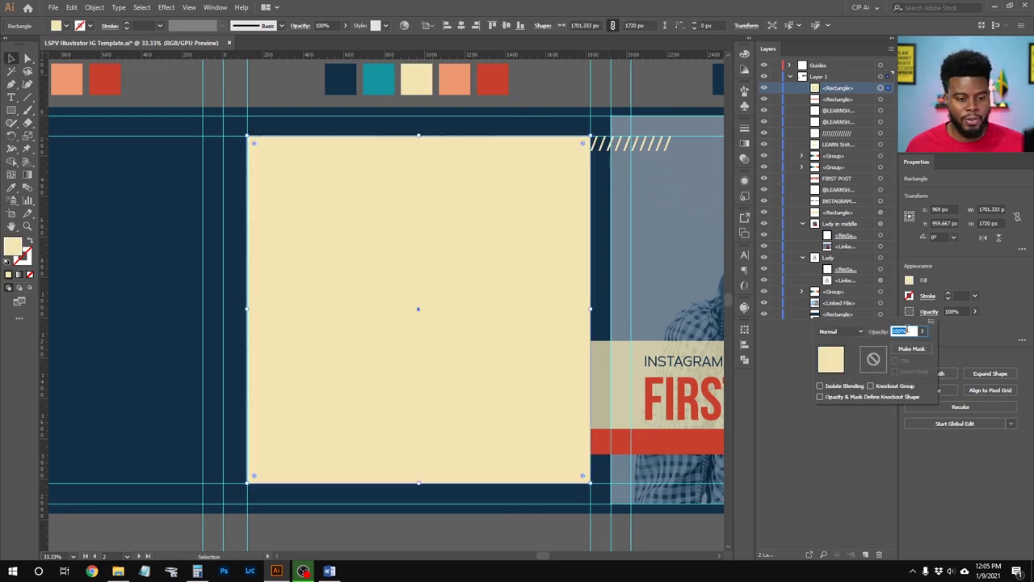
{"action": "left_click", "coordinate": [922, 331]}
{"action": "left_click_drag", "start_coordinate": [926, 345], "coordinate": [901, 346]}
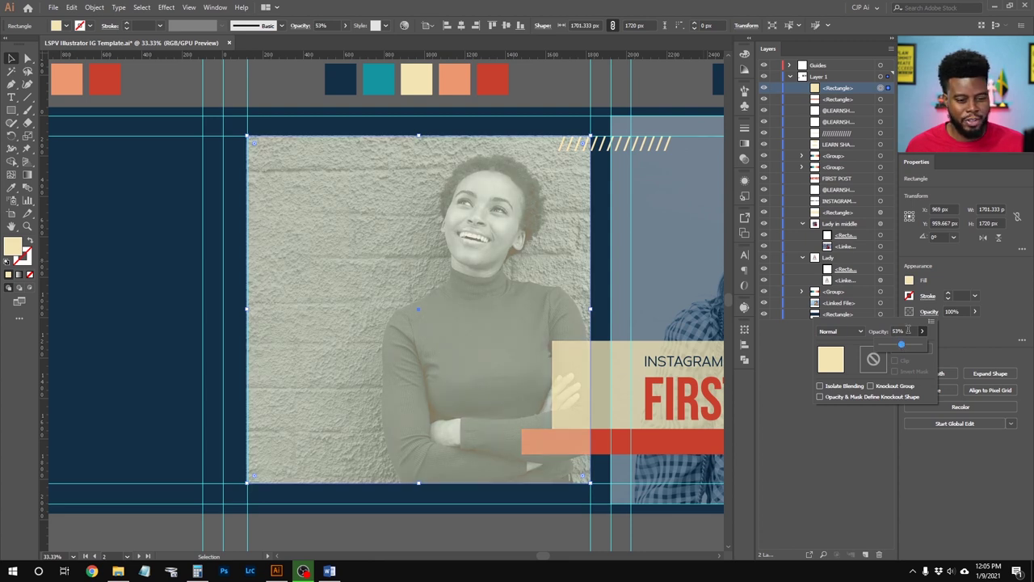
{"action": "left_click_drag", "start_coordinate": [907, 330], "coordinate": [883, 333]}
{"action": "key", "text": "Return"}
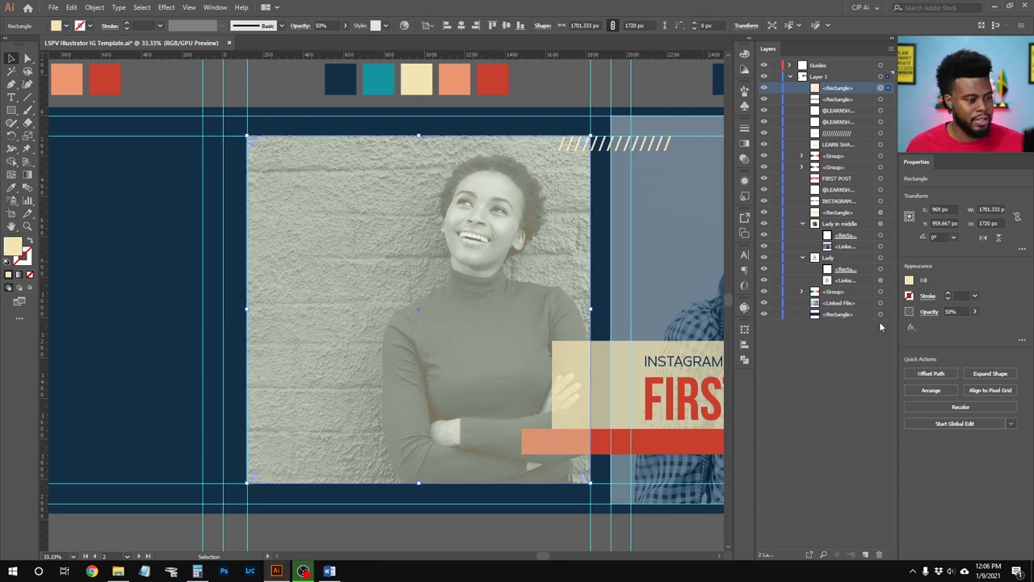
Move the cream overlay down the stacking order to directly above "Lady in middle", beneath the banner and text
{"action": "scroll", "coordinate": [513, 235], "scroll_direction": "down", "scroll_amount": 1}
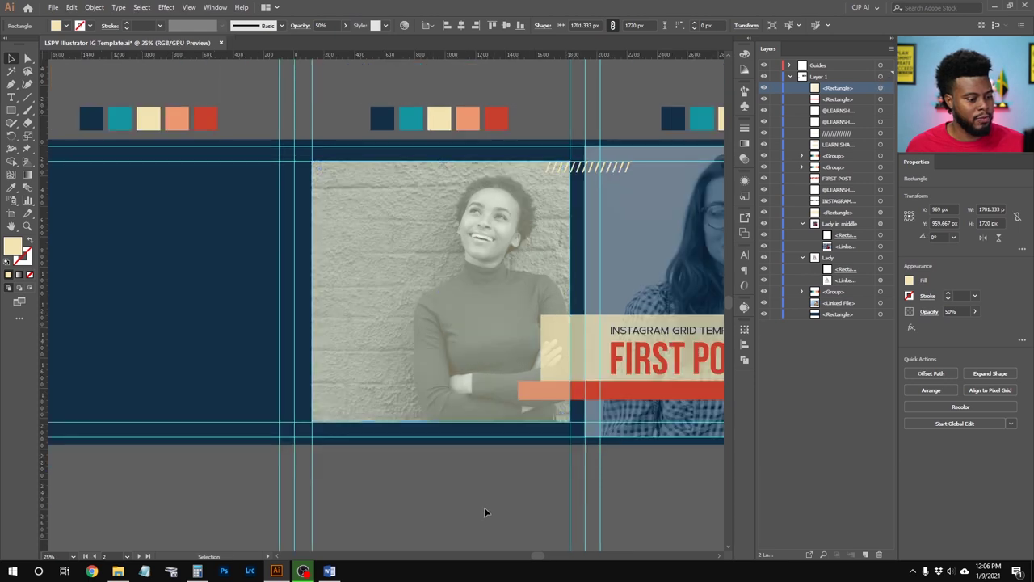
{"action": "left_click", "coordinate": [486, 506]}
{"action": "left_click", "coordinate": [508, 346]}
{"action": "scroll", "coordinate": [508, 346], "scroll_direction": "up", "scroll_amount": 1}
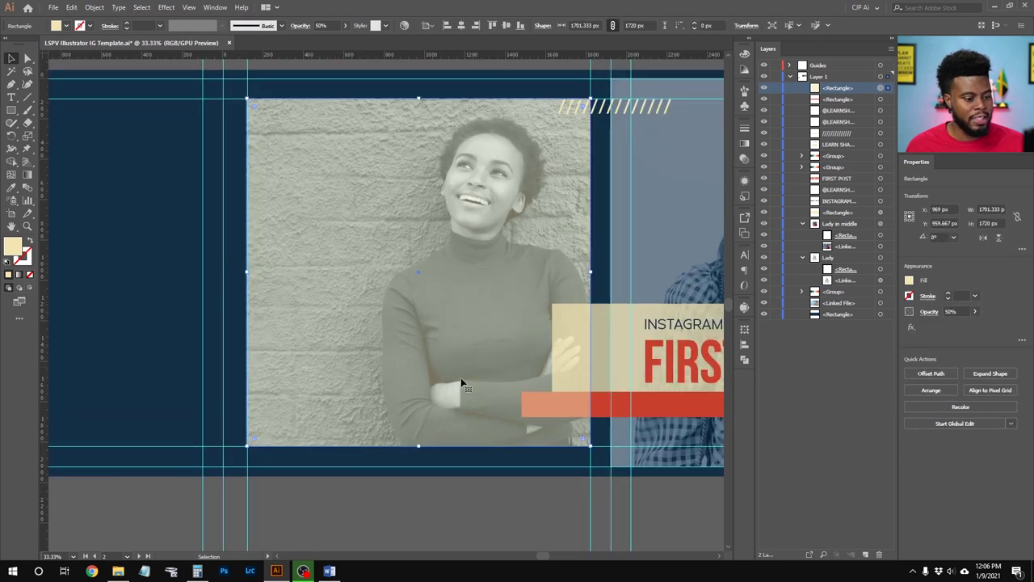
{"action": "left_click_drag", "start_coordinate": [565, 405], "coordinate": [815, 155]}
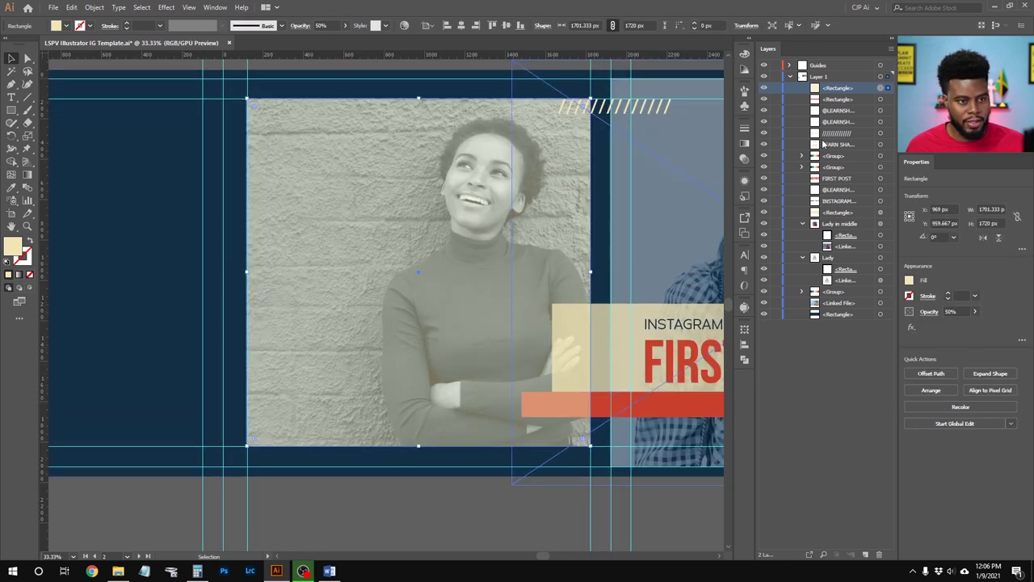
{"action": "left_click_drag", "start_coordinate": [840, 94], "coordinate": [842, 223]}
{"action": "left_click", "coordinate": [520, 511]}
Add the point text "002" over the lower part of the middle photo
{"action": "scroll", "coordinate": [440, 396], "scroll_direction": "right", "scroll_amount": 7}
{"action": "scroll", "coordinate": [440, 396], "scroll_direction": "left", "scroll_amount": 2}
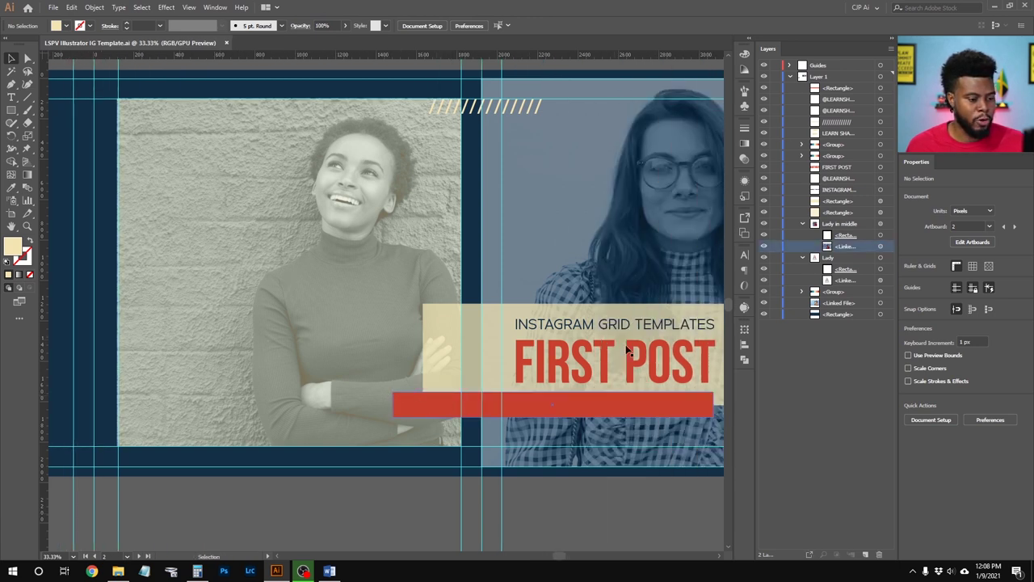
{"action": "scroll", "coordinate": [614, 373], "scroll_direction": "left", "scroll_amount": 2}
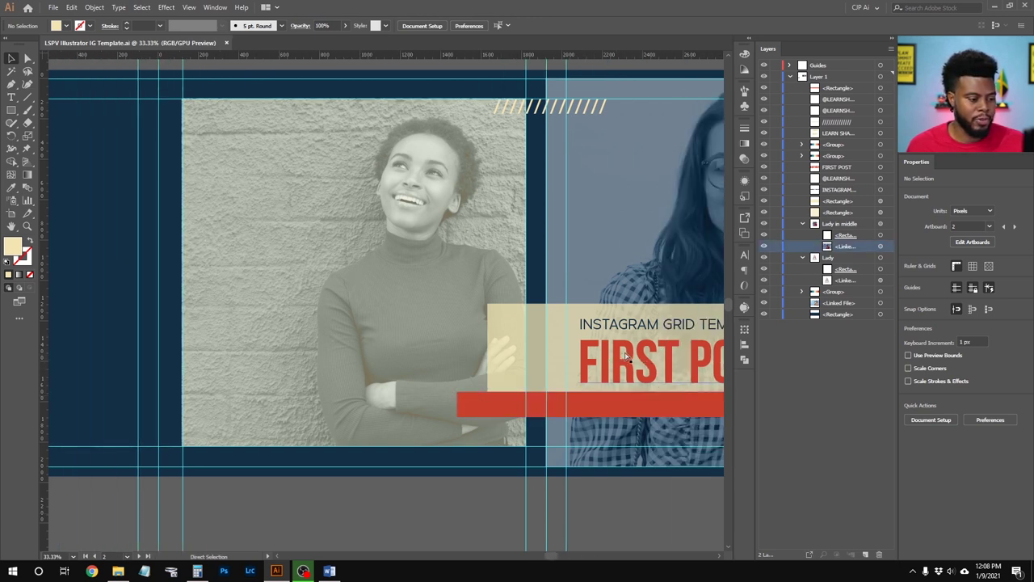
{"action": "scroll", "coordinate": [582, 380], "scroll_direction": "left", "scroll_amount": 1}
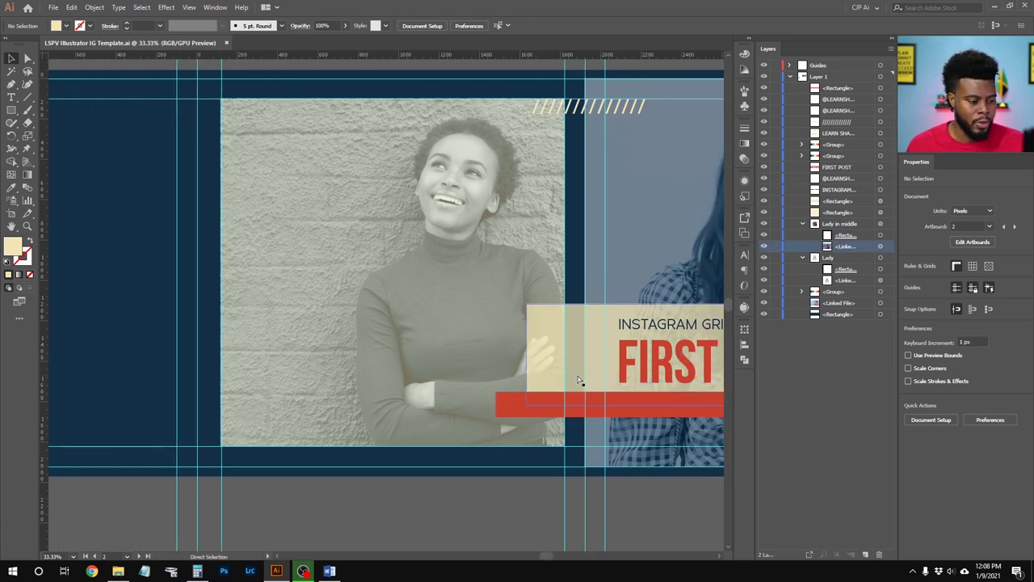
{"action": "key", "text": "t"}
{"action": "left_click", "coordinate": [374, 398]}
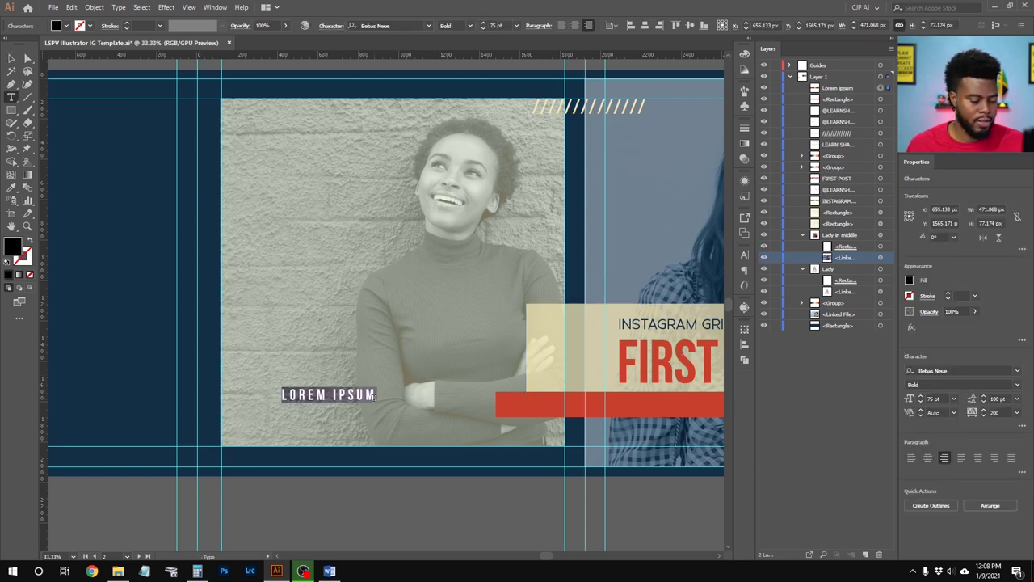
{"action": "type", "text": "002"}
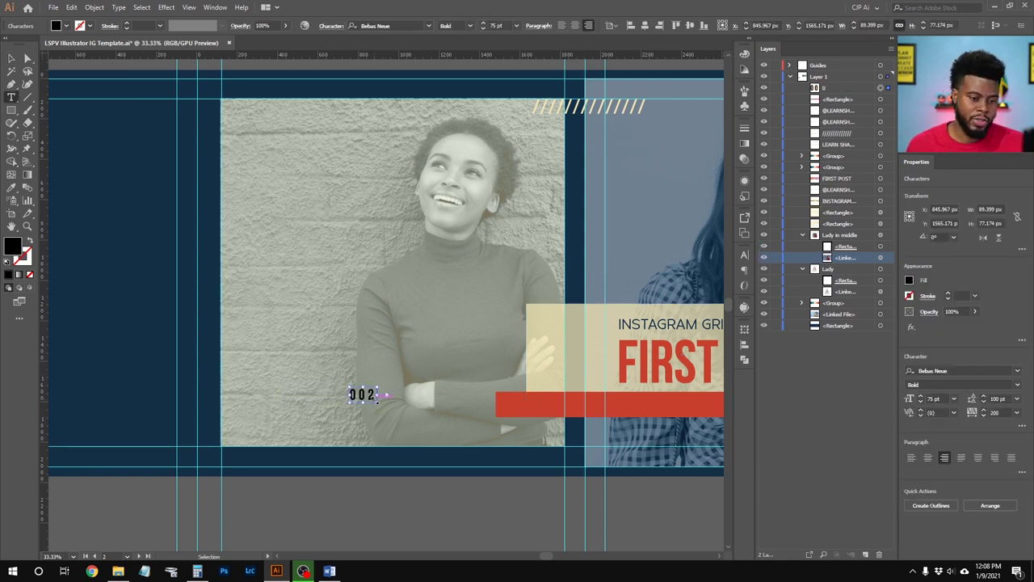
Set the "002" text's tracking to 0 and its font size to 250 pt
{"action": "key", "text": "ctrl+a"}
{"action": "left_click", "coordinate": [1017, 412]}
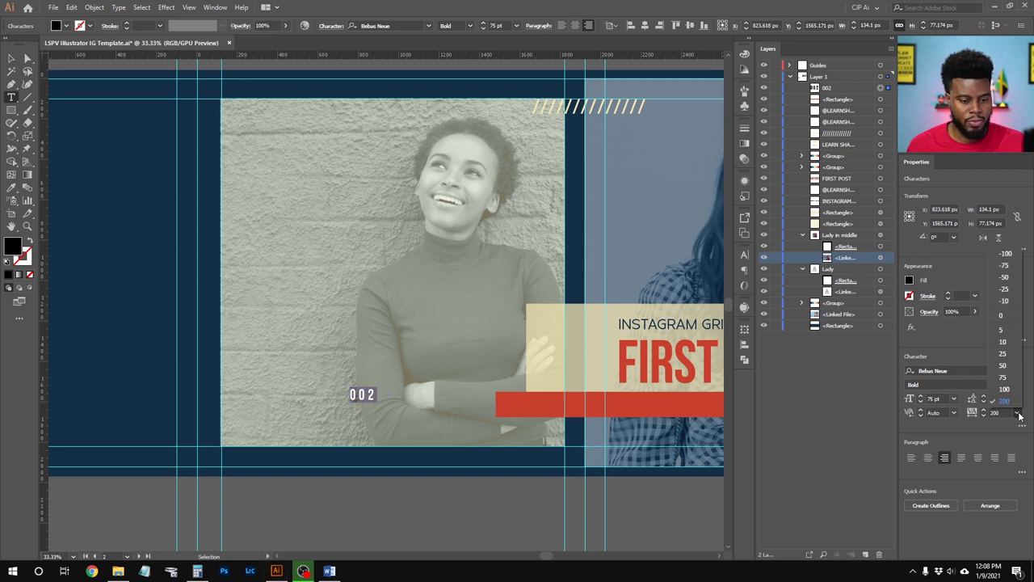
{"action": "left_click", "coordinate": [1001, 331]}
{"action": "key", "text": "Escape"}
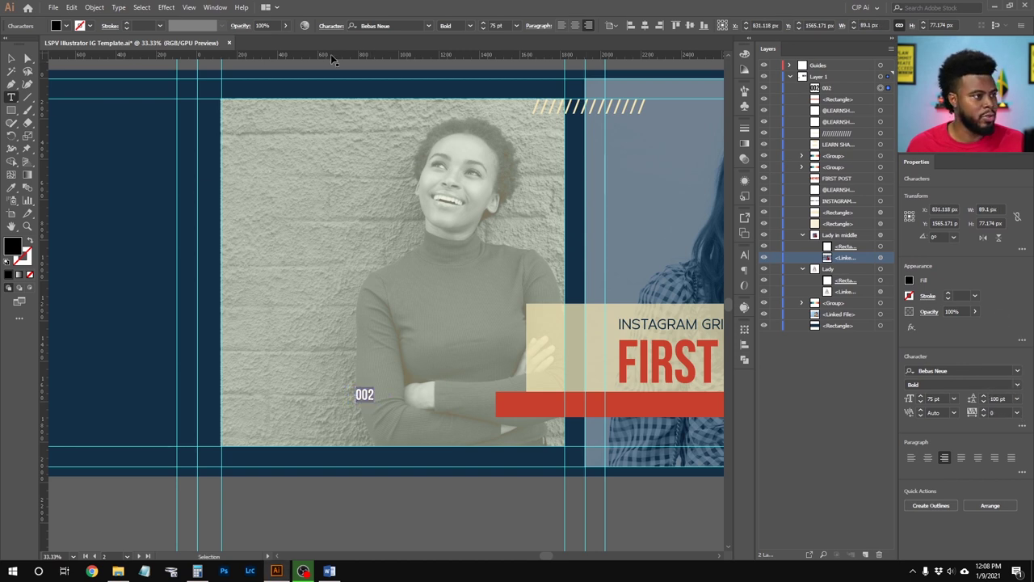
{"action": "left_click", "coordinate": [500, 25]}
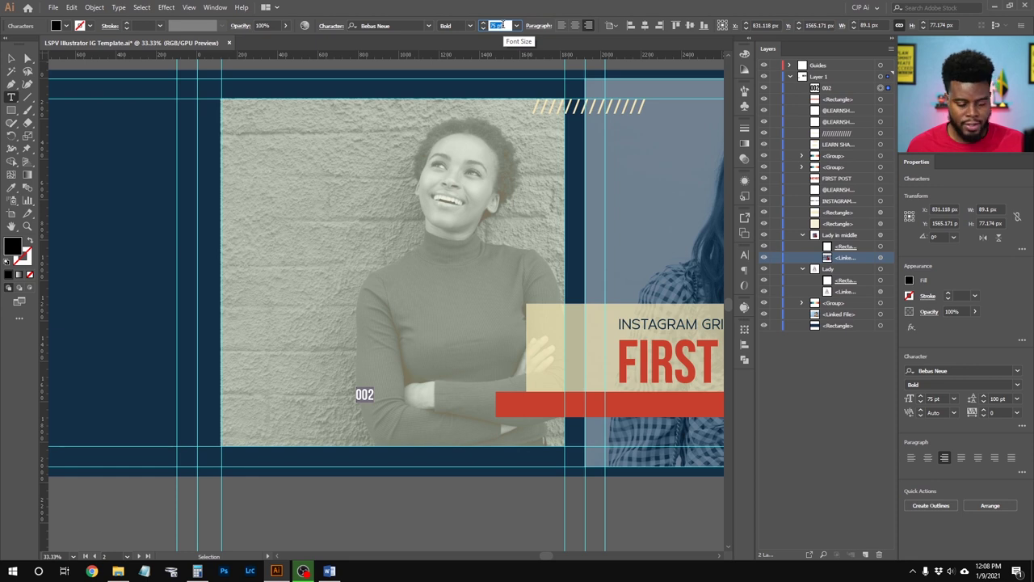
{"action": "type", "text": "150"}
{"action": "key", "text": "Return"}
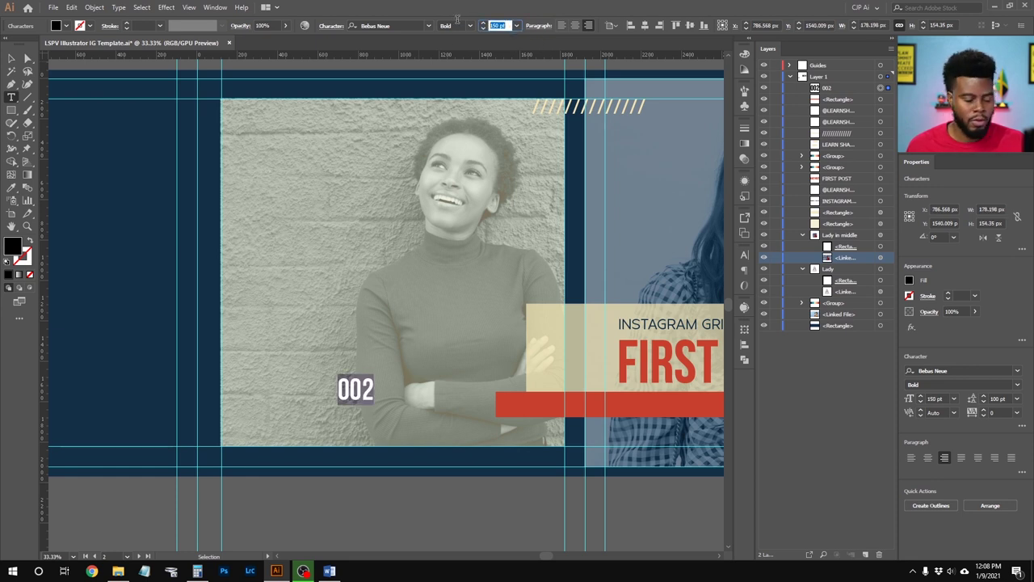
{"action": "type", "text": "250"}
{"action": "key", "text": "Return"}
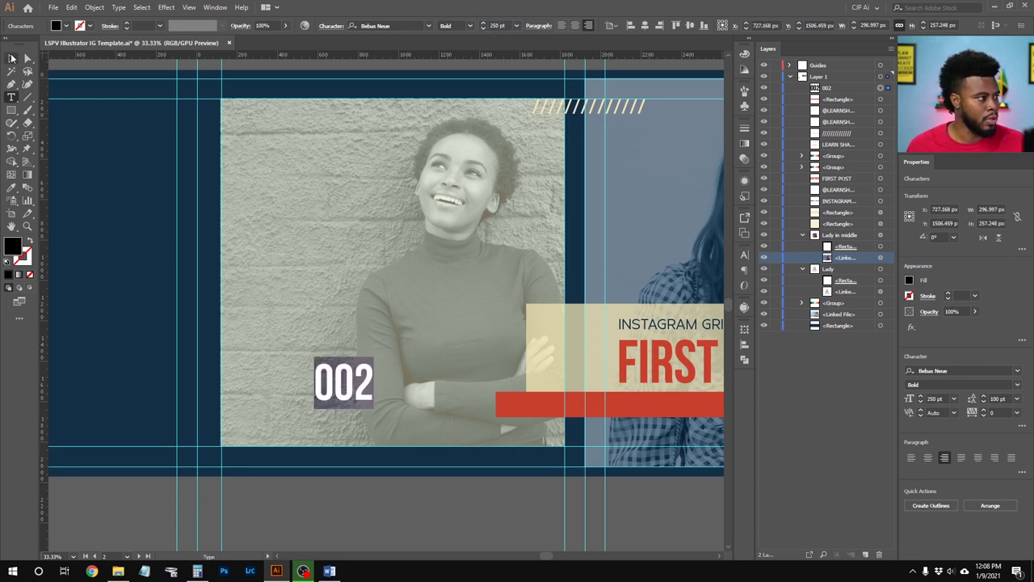
Move the "002" text beside the red bar's left end and colour it with the red swatch
{"action": "left_click", "coordinate": [11, 59]}
{"action": "left_click_drag", "start_coordinate": [319, 368], "coordinate": [443, 399]}
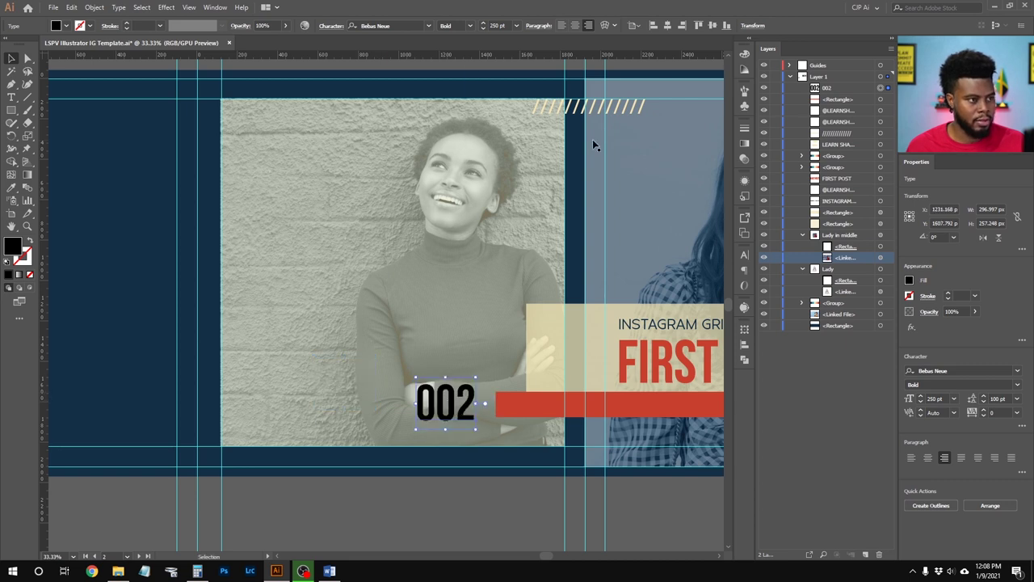
{"action": "scroll", "coordinate": [509, 228], "scroll_direction": "up", "scroll_amount": 3}
{"action": "scroll", "coordinate": [493, 225], "scroll_direction": "down", "scroll_amount": 1}
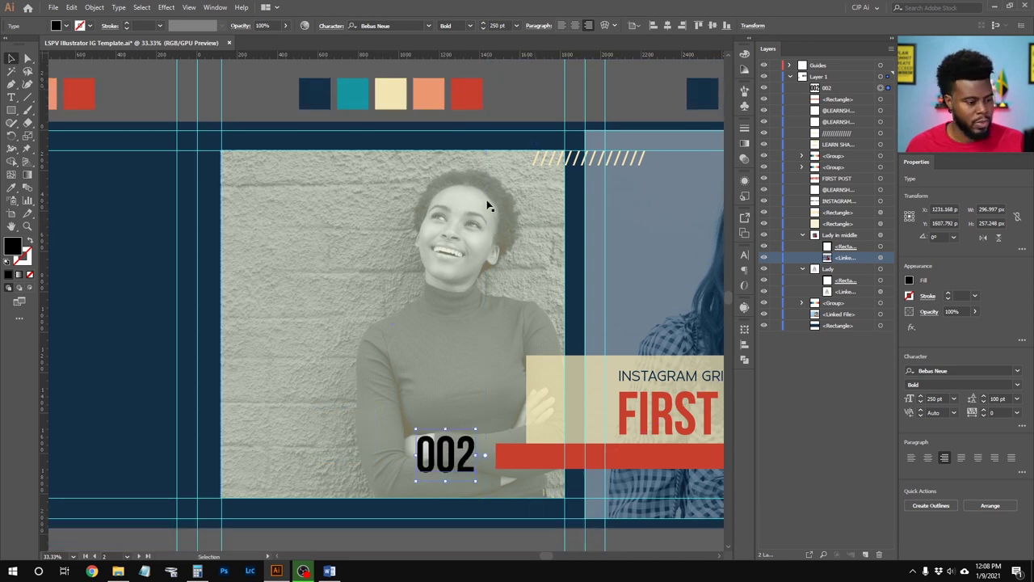
{"action": "key", "text": "i"}
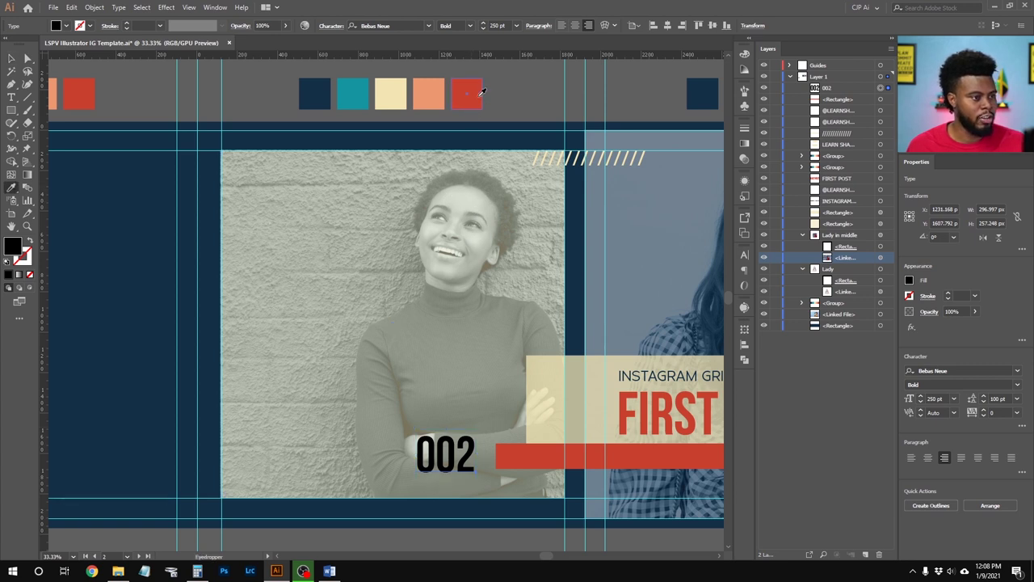
{"action": "left_click", "coordinate": [477, 96]}
{"action": "key", "text": "v"}
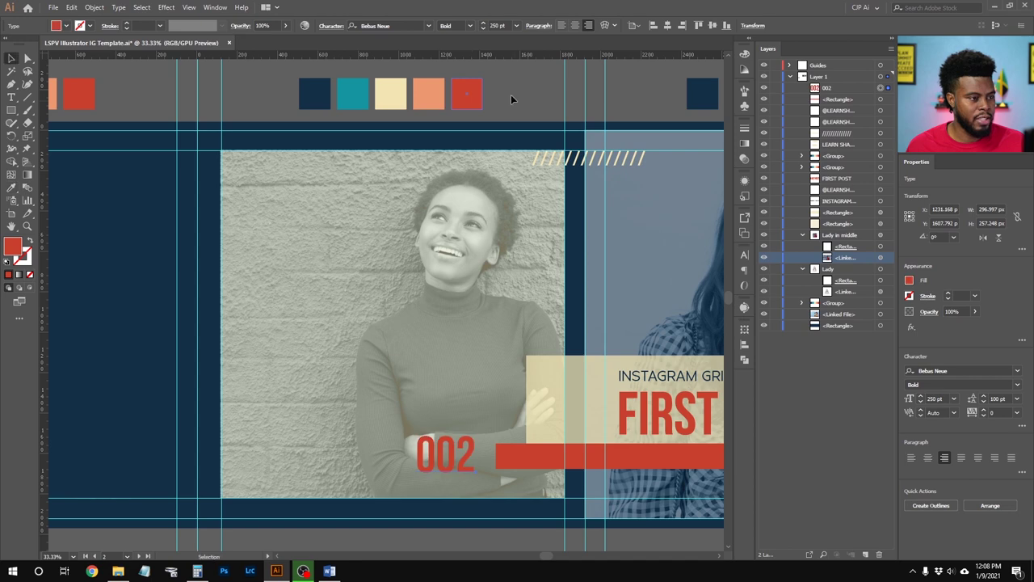
Shorten the cream rectangle behind the FIRST POST text so its left edge meets the margin guide inside the middle post
{"action": "key", "text": "ctrl+shift+a"}
{"action": "left_click", "coordinate": [513, 456]}
{"action": "key", "text": "ctrl+minus"}
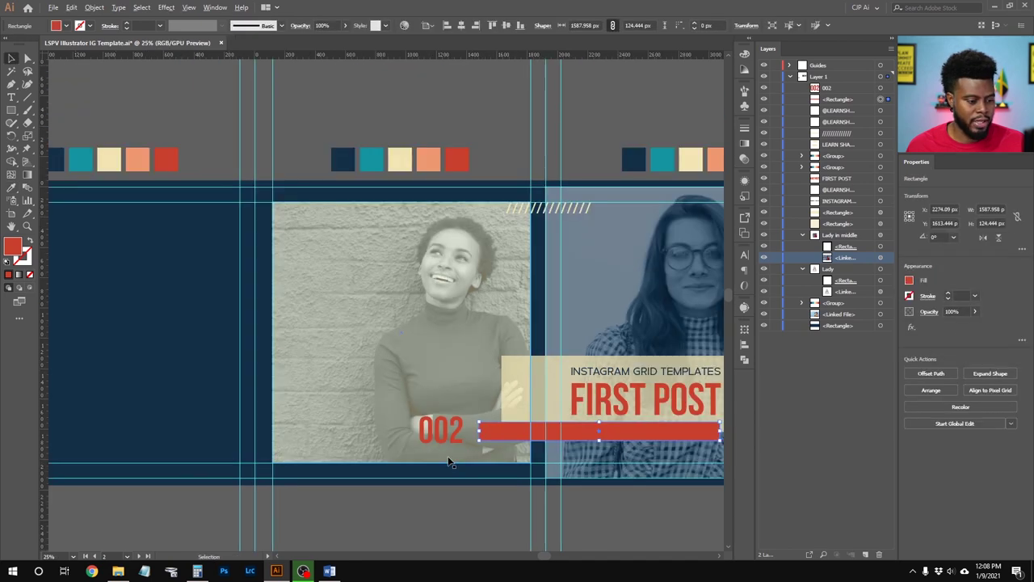
{"action": "key", "text": "a"}
{"action": "scroll", "coordinate": [485, 432], "scroll_direction": "right", "scroll_amount": 2}
{"action": "left_click", "coordinate": [457, 392]}
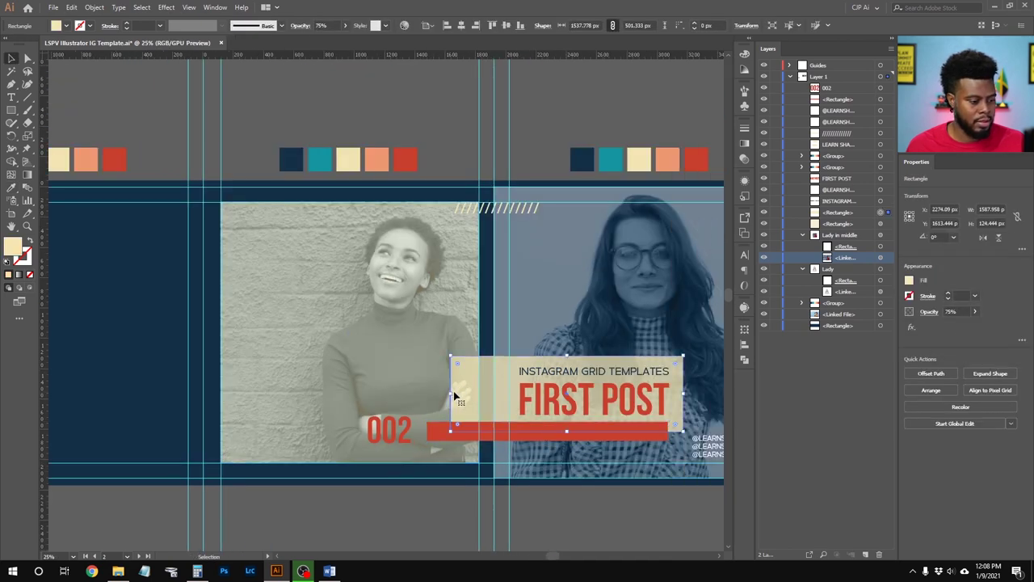
{"action": "left_click_drag", "start_coordinate": [451, 392], "coordinate": [509, 390]}
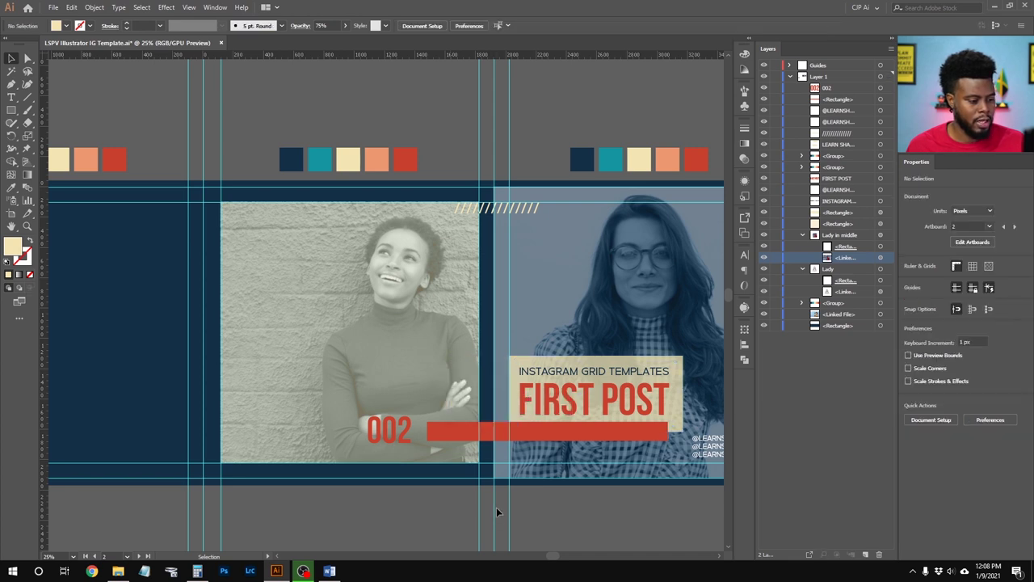
Extend the red bar's left end further across the woman's photo and move the 002 text clear of that end
{"action": "left_click", "coordinate": [454, 431]}
{"action": "left_click_drag", "start_coordinate": [426, 431], "coordinate": [366, 430]}
{"action": "left_click", "coordinate": [379, 435]}
{"action": "scroll", "coordinate": [378, 449], "scroll_direction": "up", "scroll_amount": 2}
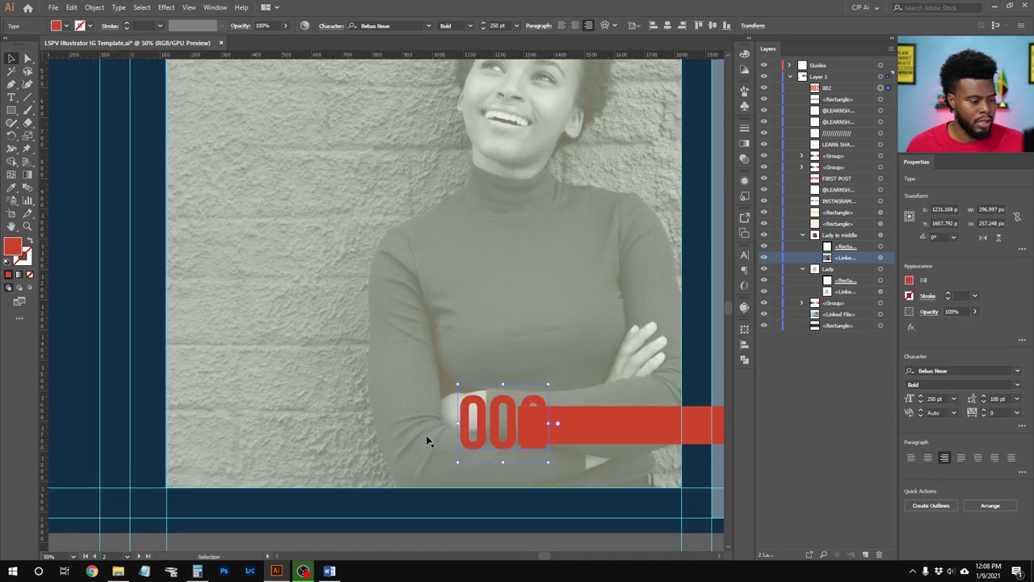
{"action": "scroll", "coordinate": [426, 434], "scroll_direction": "down", "scroll_amount": 1}
{"action": "left_click_drag", "start_coordinate": [477, 451], "coordinate": [459, 451]}
{"action": "scroll", "coordinate": [469, 446], "scroll_direction": "up", "scroll_amount": 3}
{"action": "scroll", "coordinate": [467, 437], "scroll_direction": "down", "scroll_amount": 1}
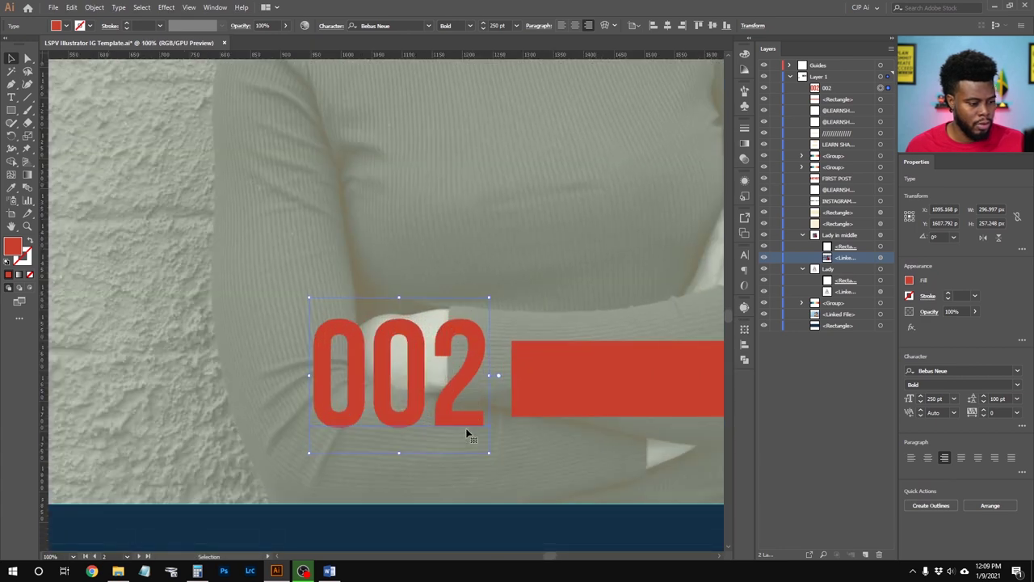
Nudge the 002 text down slightly to centre it vertically against the red bar
{"action": "key", "text": "Down"}
{"action": "key", "text": "Down"}
{"action": "key", "text": "Down"}
{"action": "key", "text": "Down"}
{"action": "key", "text": "Down"}
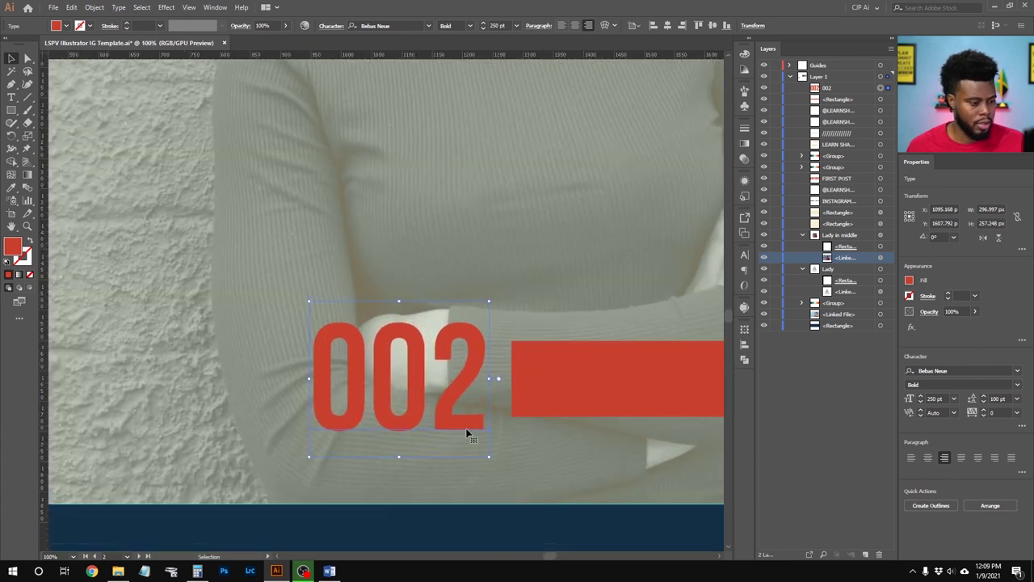
{"action": "scroll", "coordinate": [467, 432], "scroll_direction": "down", "scroll_amount": 3}
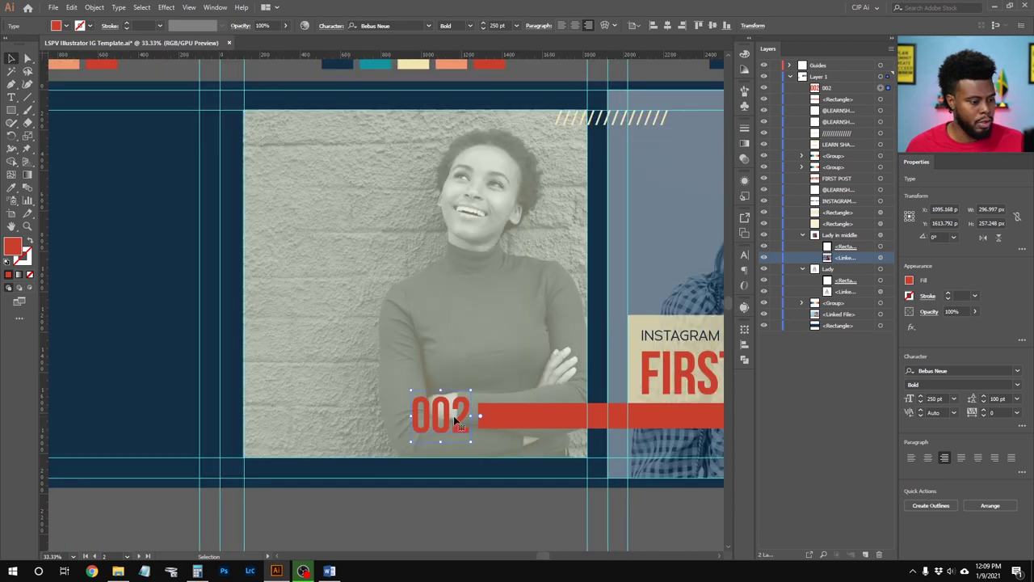
{"action": "scroll", "coordinate": [477, 509], "scroll_direction": "down", "scroll_amount": 1}
{"action": "scroll", "coordinate": [476, 509], "scroll_direction": "up", "scroll_amount": 1}
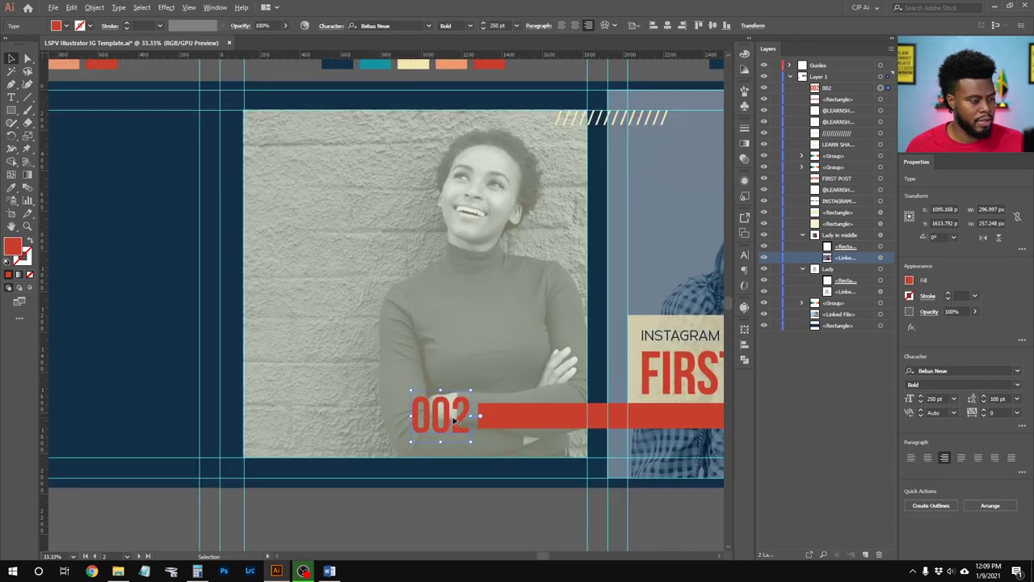
Set the font size of the 002 text to 300 pt
{"action": "left_click", "coordinate": [502, 25]}
{"action": "key", "text": "Return"}
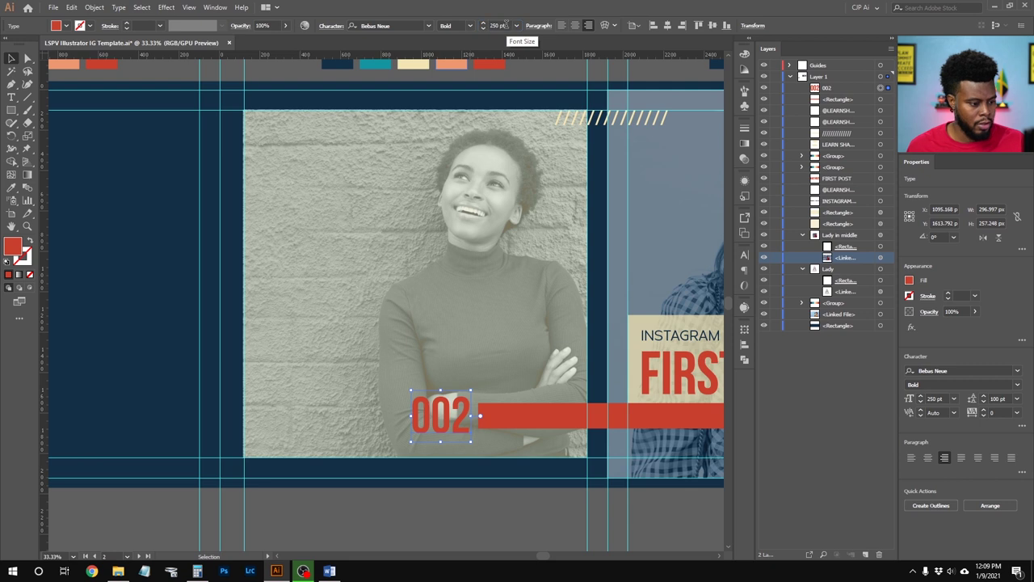
{"action": "double_click", "coordinate": [451, 412]}
{"action": "key", "text": "ctrl+a"}
{"action": "left_click", "coordinate": [499, 25]}
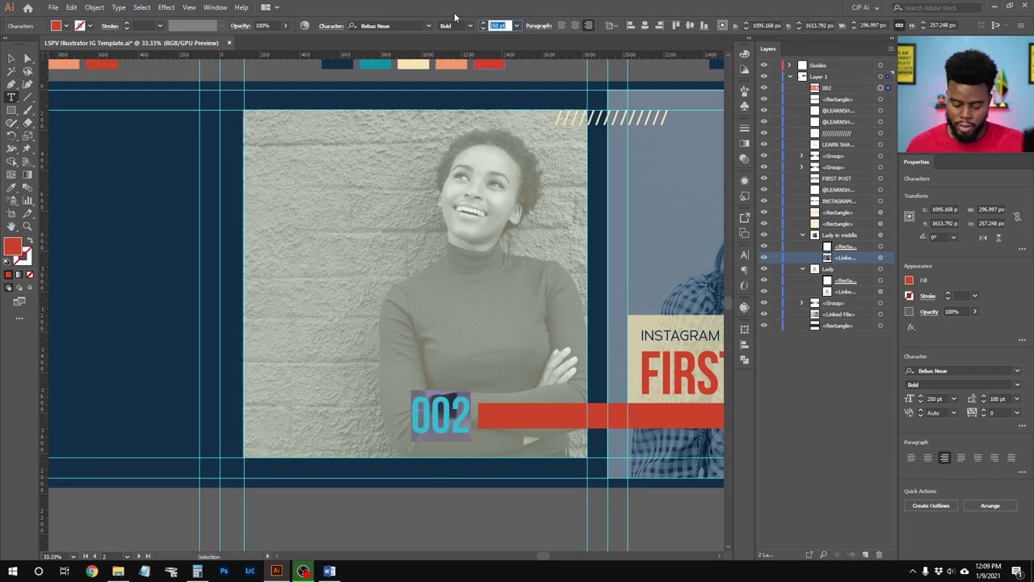
{"action": "key", "text": "Return"}
{"action": "key", "text": "Escape"}
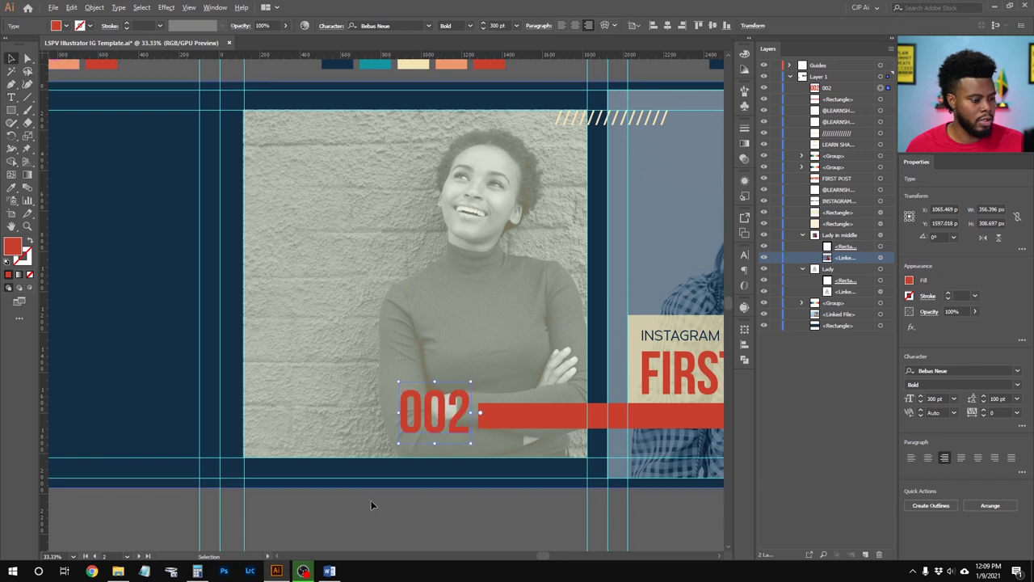
Nudge the enlarged 002 text down and slightly left so it is vertically centred beside the red bar, and deselect it
{"action": "scroll", "coordinate": [408, 485], "scroll_direction": "up", "scroll_amount": 2}
{"action": "key", "text": "ctrl+equal"}
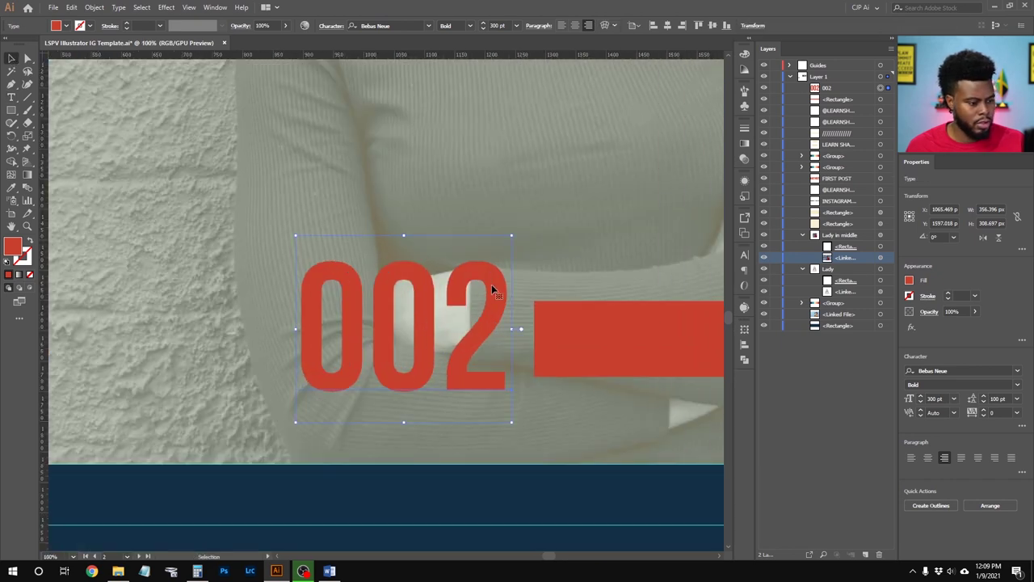
{"action": "key", "text": "shift+Down"}
{"action": "key", "text": "Down"}
{"action": "key", "text": "Down"}
{"action": "key", "text": "Down"}
{"action": "key", "text": "Down"}
{"action": "key", "text": "Down"}
{"action": "key", "text": "Down"}
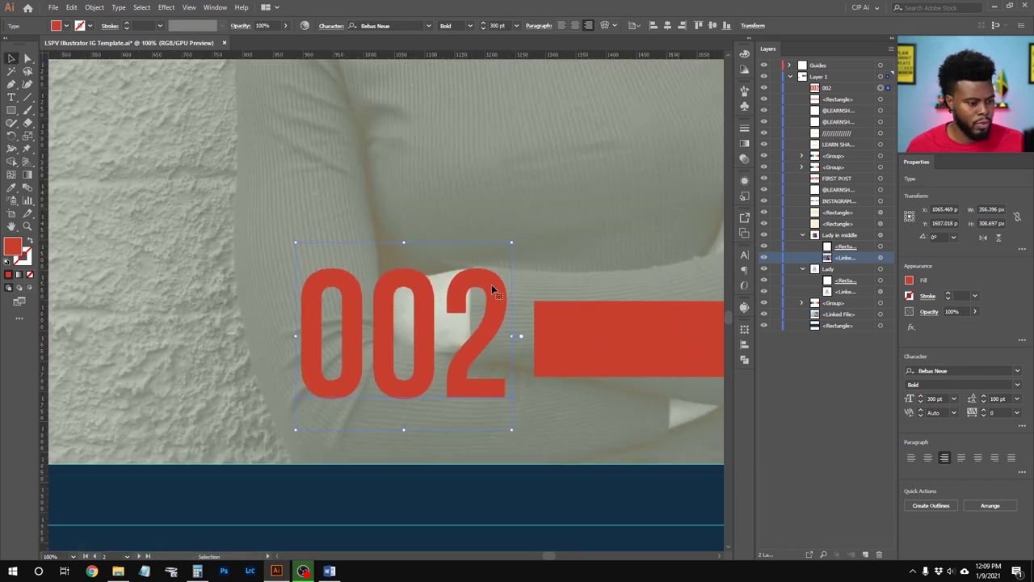
{"action": "key", "text": "Down"}
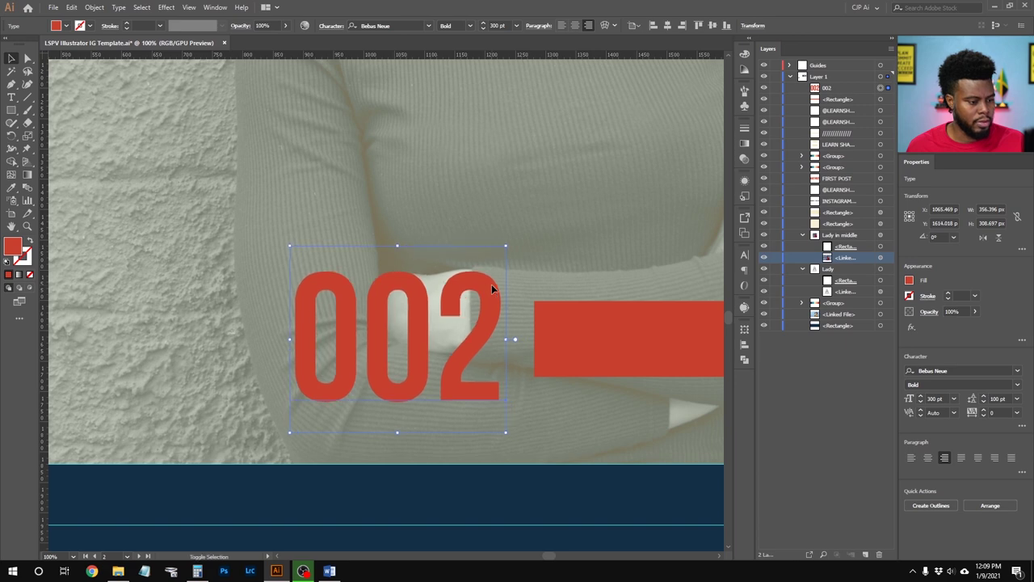
{"action": "key", "text": "ctrl+minus"}
{"action": "key", "text": "ctrl+minus"}
{"action": "key", "text": "ctrl+minus"}
{"action": "key", "text": "ctrl+minus"}
{"action": "key", "text": "ctrl+minus"}
{"action": "key", "text": "ctrl+shift+a"}
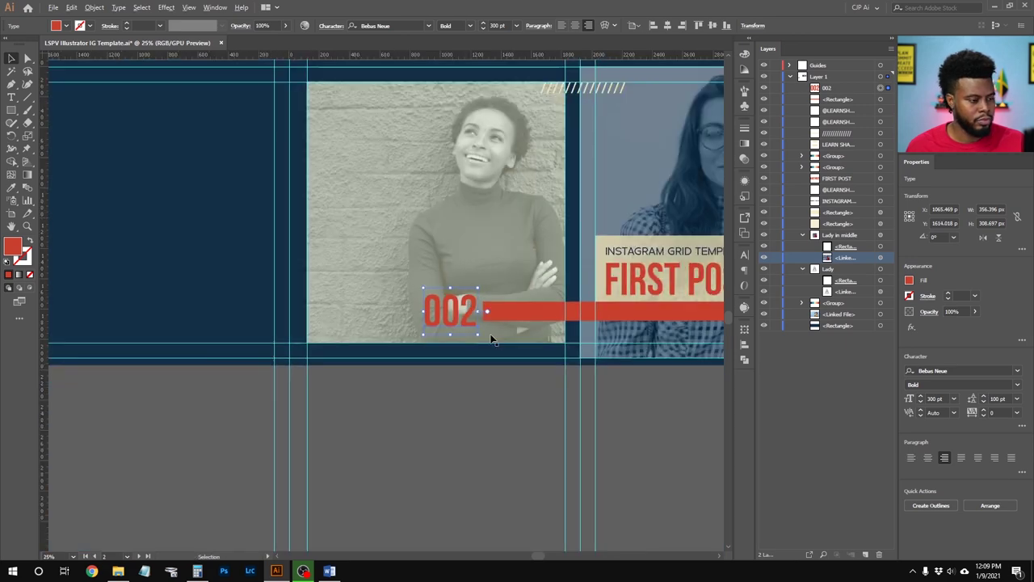
Review the 002 post's layout alongside the neighbouring FIRST POST design and the empty post area
{"action": "scroll", "coordinate": [504, 456], "scroll_direction": "up", "scroll_amount": 2}
{"action": "scroll", "coordinate": [489, 402], "scroll_direction": "up", "scroll_amount": 2}
{"action": "scroll", "coordinate": [492, 314], "scroll_direction": "up", "scroll_amount": 1, "text": "alt"}
{"action": "scroll", "coordinate": [492, 313], "scroll_direction": "down", "scroll_amount": 1, "text": "alt"}
{"action": "scroll", "coordinate": [494, 319], "scroll_direction": "down", "scroll_amount": 2}
{"action": "scroll", "coordinate": [495, 324], "scroll_direction": "right", "scroll_amount": 4}
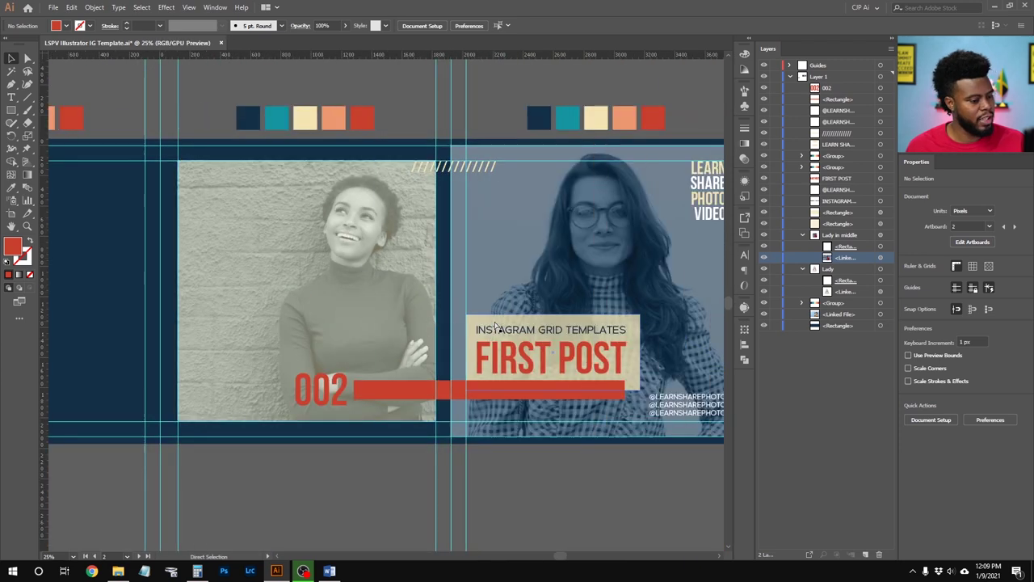
{"action": "scroll", "coordinate": [473, 323], "scroll_direction": "up", "scroll_amount": 2}
{"action": "scroll", "coordinate": [451, 319], "scroll_direction": "left", "scroll_amount": 4}
{"action": "scroll", "coordinate": [445, 323], "scroll_direction": "up", "scroll_amount": 1}
{"action": "scroll", "coordinate": [420, 297], "scroll_direction": "down", "scroll_amount": 2}
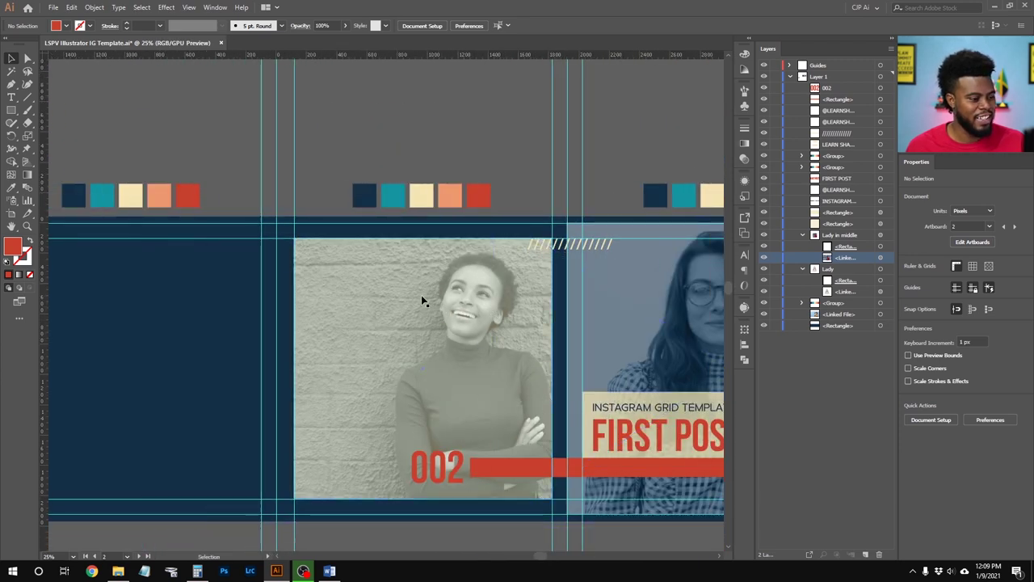
{"action": "scroll", "coordinate": [420, 296], "scroll_direction": "up", "scroll_amount": 2}
{"action": "scroll", "coordinate": [420, 296], "scroll_direction": "down", "scroll_amount": 2}
{"action": "scroll", "coordinate": [420, 297], "scroll_direction": "left", "scroll_amount": 2}
{"action": "scroll", "coordinate": [420, 298], "scroll_direction": "left", "scroll_amount": 1}
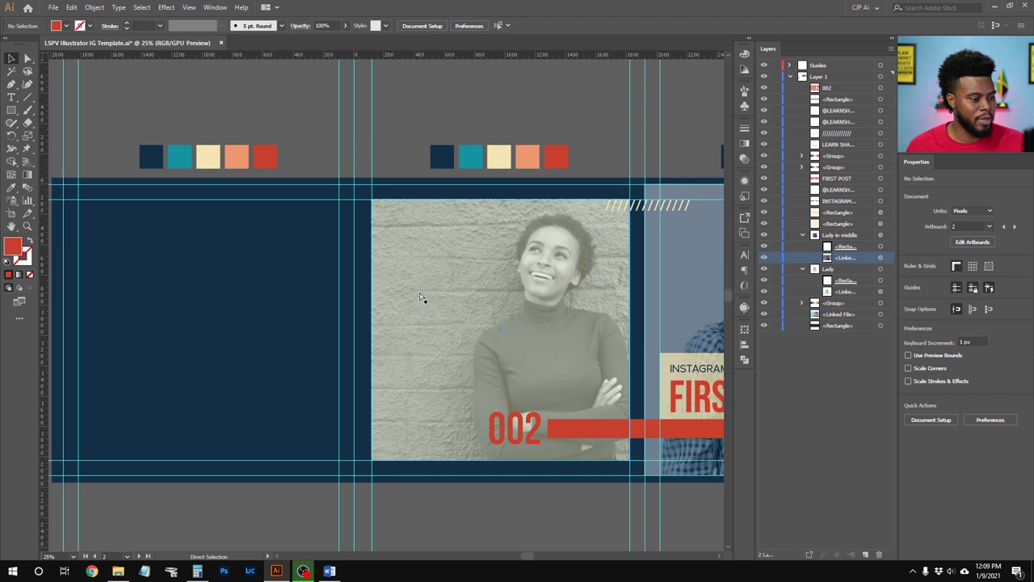
Draw a text frame about 850 by 551 px in the upper left of the 002 photo, using Metrisch Book at 60 pt
{"action": "key", "text": "t"}
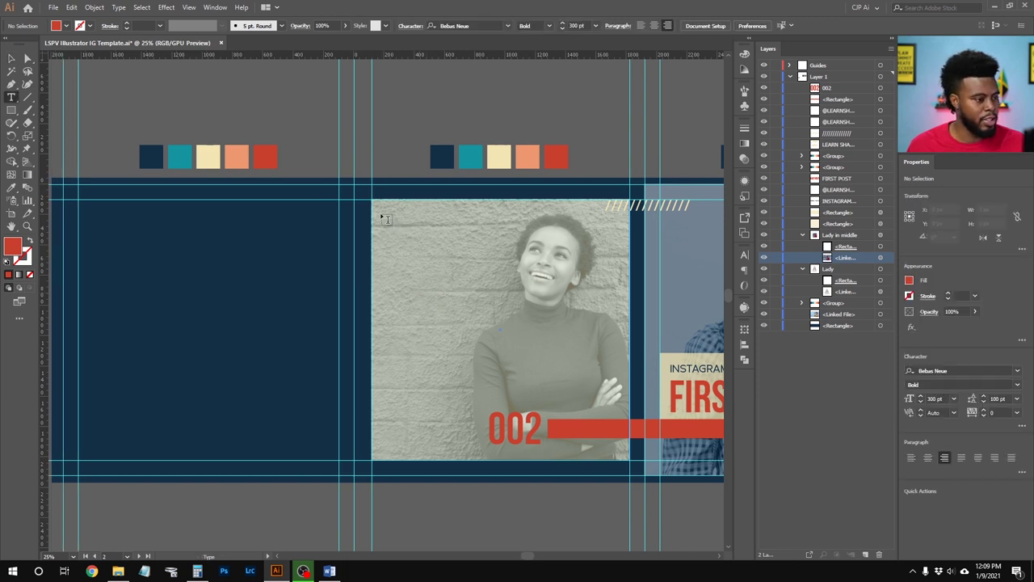
{"action": "left_click_drag", "start_coordinate": [381, 210], "coordinate": [509, 293]}
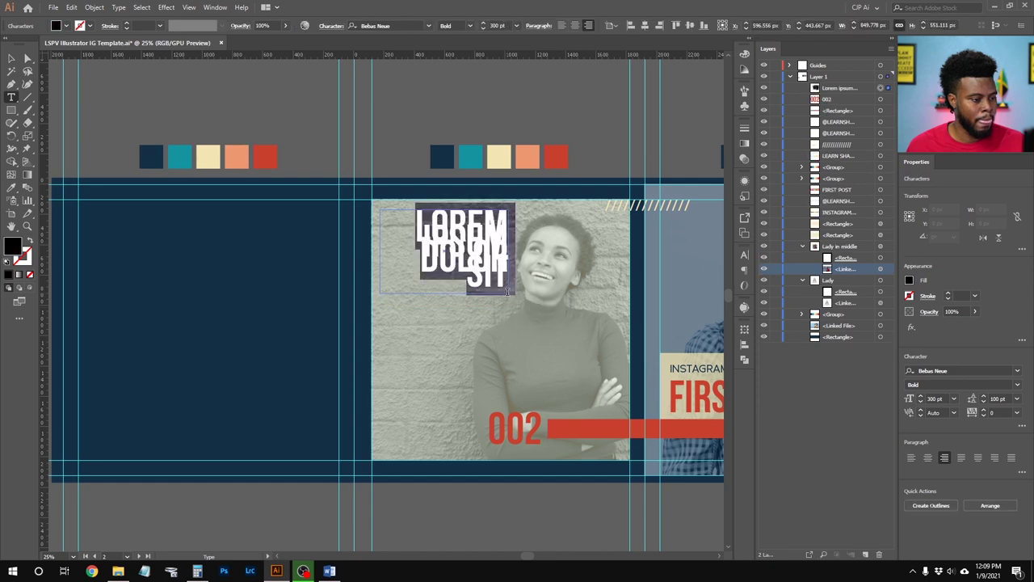
{"action": "left_click", "coordinate": [409, 25]}
{"action": "type", "text": "metri"}
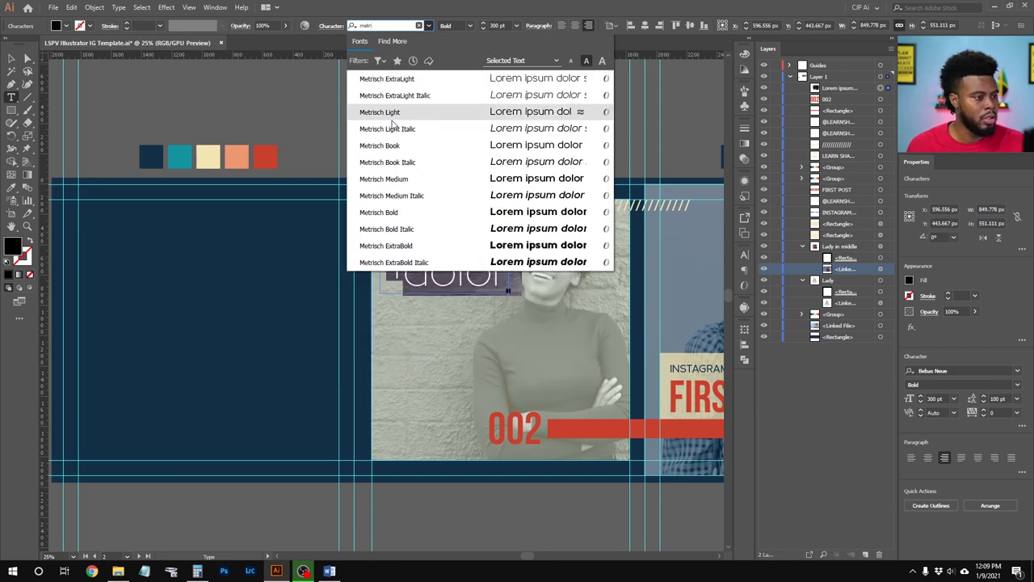
{"action": "left_click", "coordinate": [392, 146]}
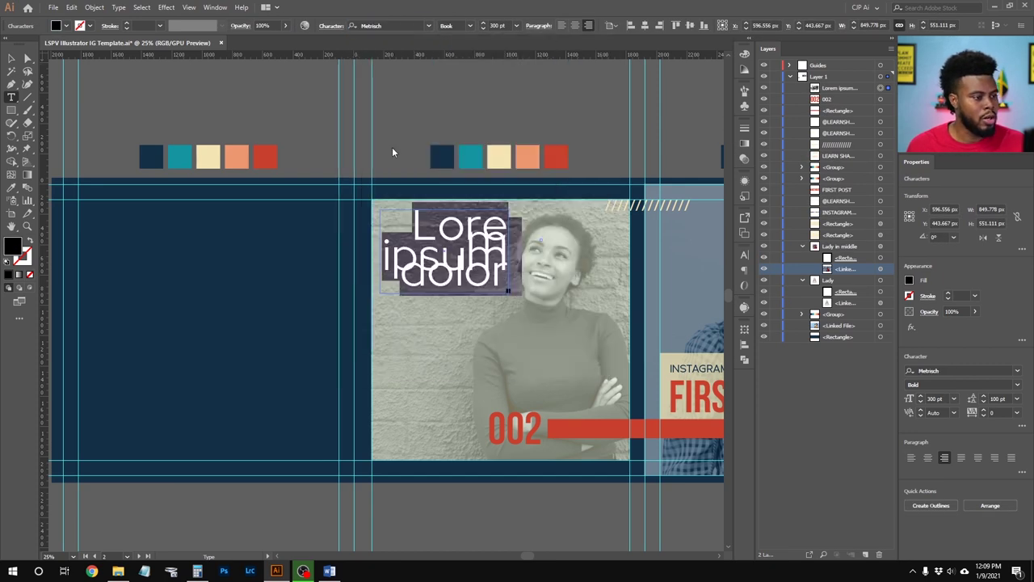
{"action": "left_click", "coordinate": [518, 26]}
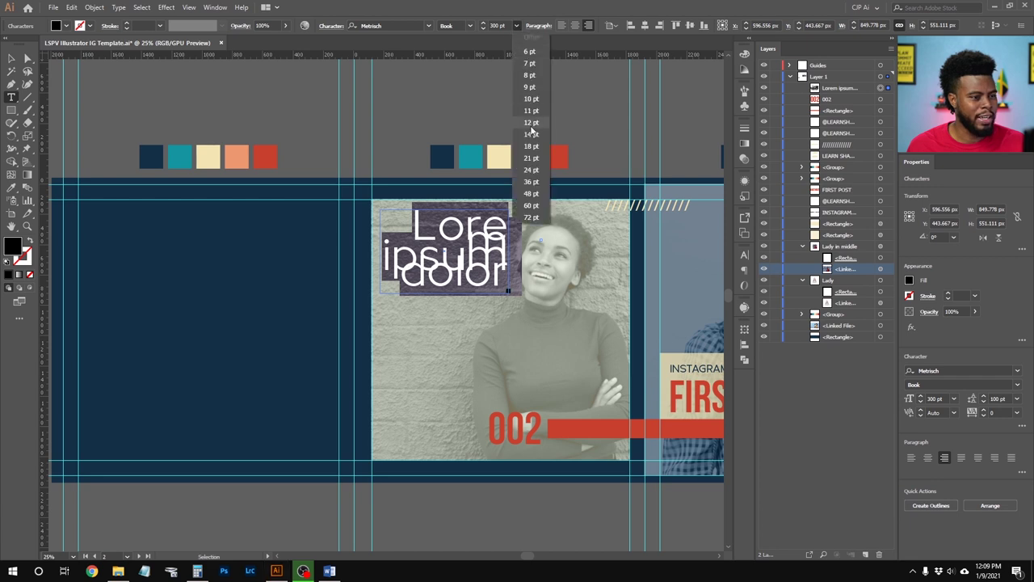
{"action": "left_click", "coordinate": [531, 206]}
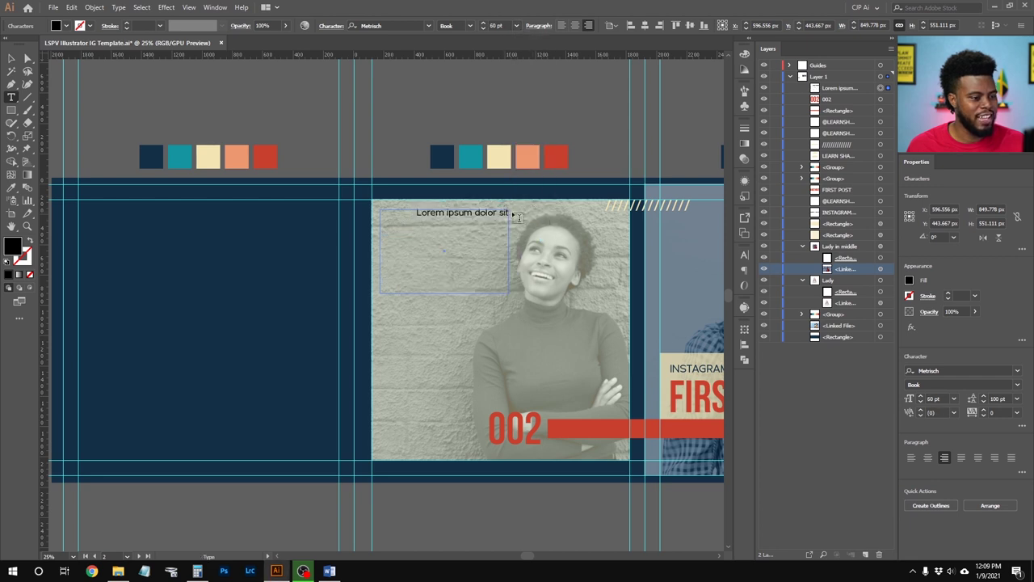
Replace the placeholder text in the new frame with "INSTAGRAM GRID TEMPLATES", matching the wording on the first post
{"action": "type", "text": "INSTAGRAM TEMPLATE"}
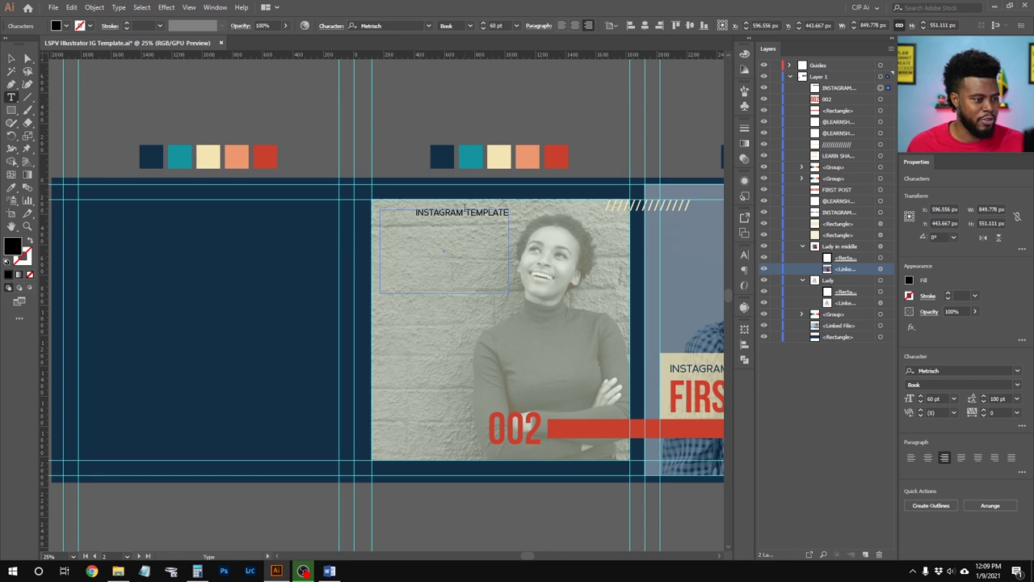
{"action": "key", "text": "Escape"}
{"action": "scroll", "coordinate": [461, 217], "scroll_direction": "right", "scroll_amount": 3}
{"action": "key", "text": "ctrl+equal"}
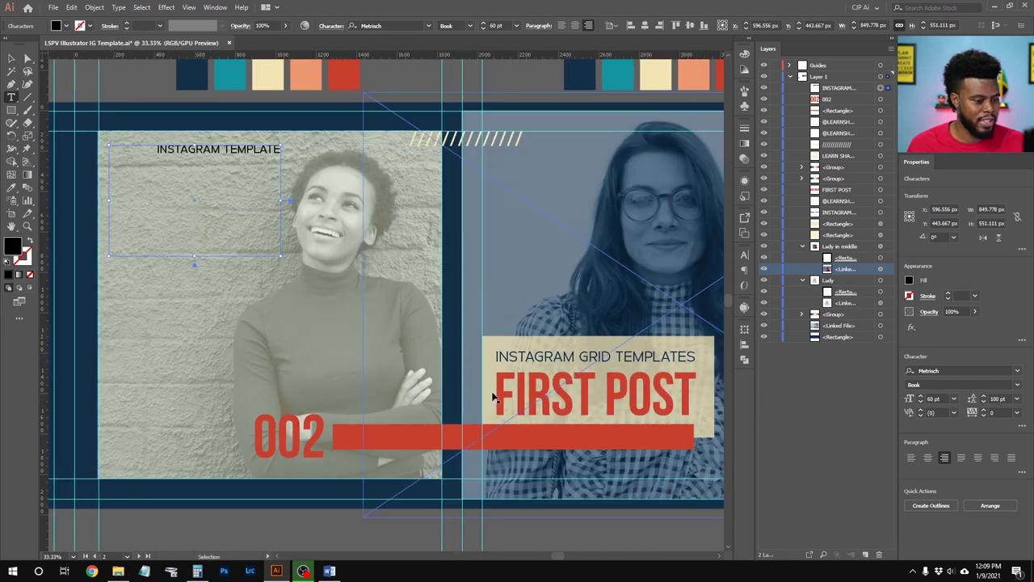
{"action": "scroll", "coordinate": [494, 396], "scroll_direction": "right", "scroll_amount": 2}
{"action": "type", "text": "tGRID "}
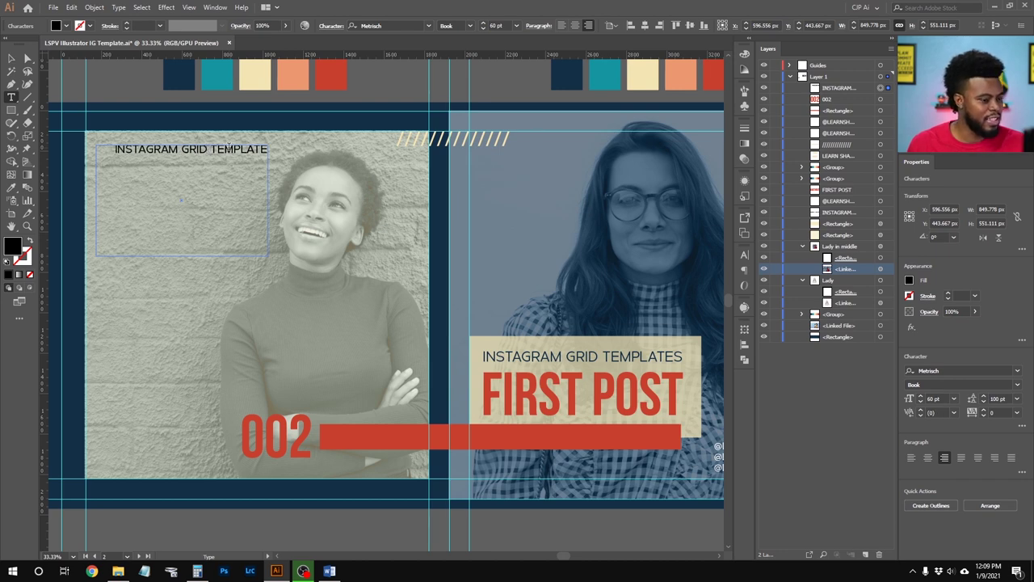
{"action": "type", "text": "S"}
{"action": "key", "text": "Escape"}
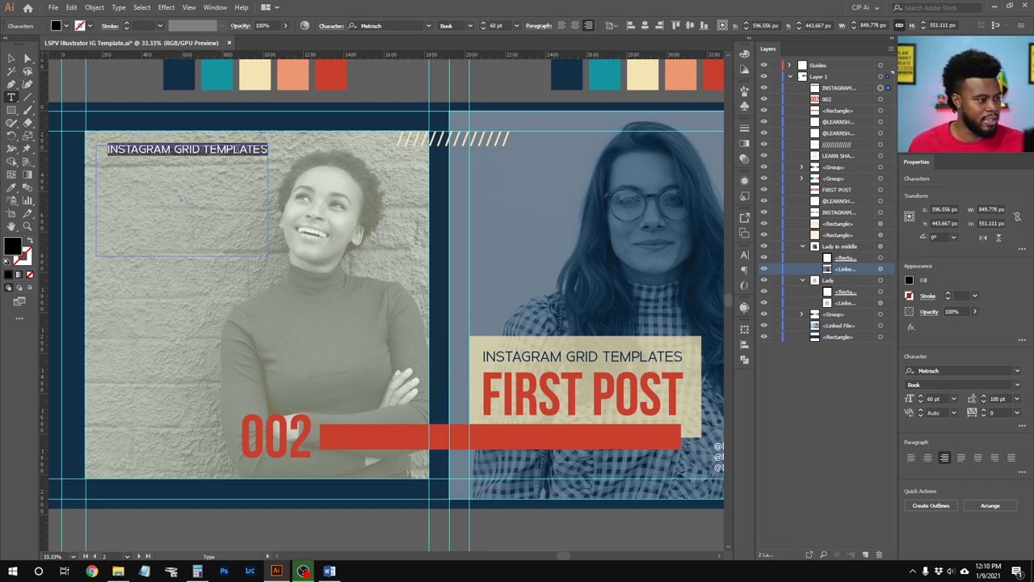
Add a second line reading "SECOND LINE FOR MORE TEXT" below INSTAGRAM GRID TEMPLATES
{"action": "left_click", "coordinate": [236, 149]}
{"action": "type", "text": "SECOND"}
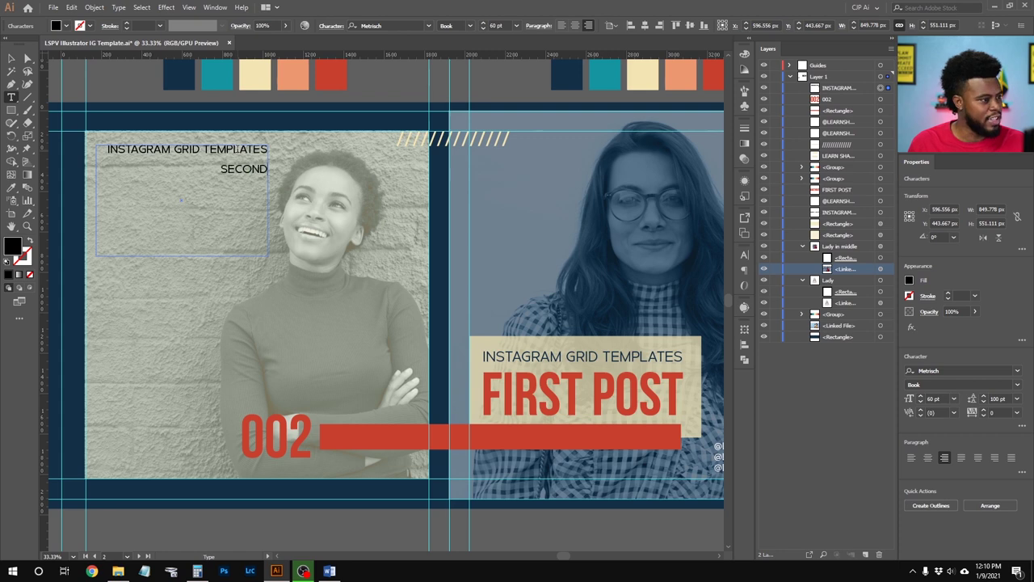
{"action": "type", "text": " LINE FOR MORE TEXT"}
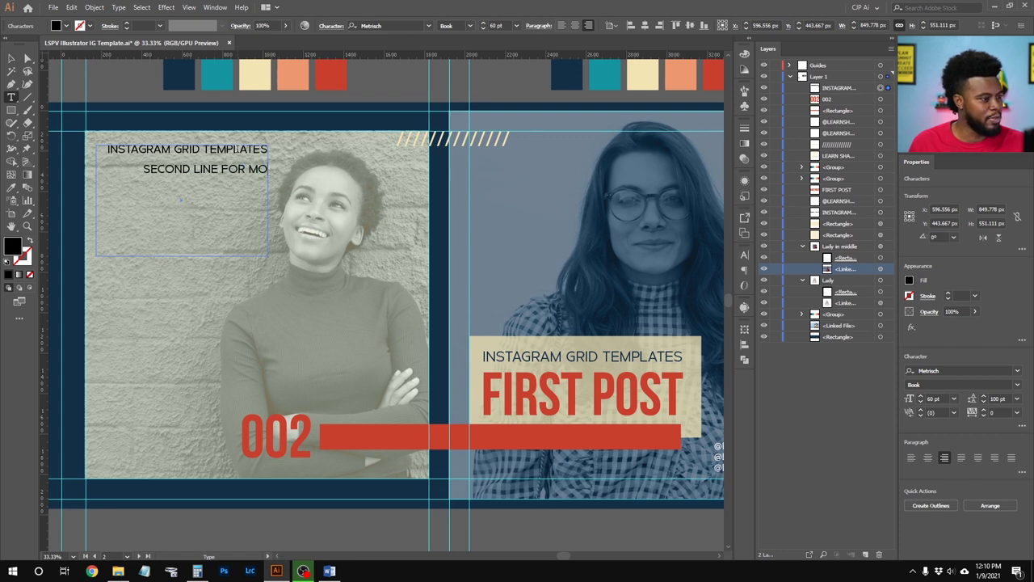
{"action": "key", "text": "Escape"}
Set the leading of both lines in the new text frame to Auto
{"action": "double_click", "coordinate": [227, 157]}
{"action": "key", "text": "ctrl+a"}
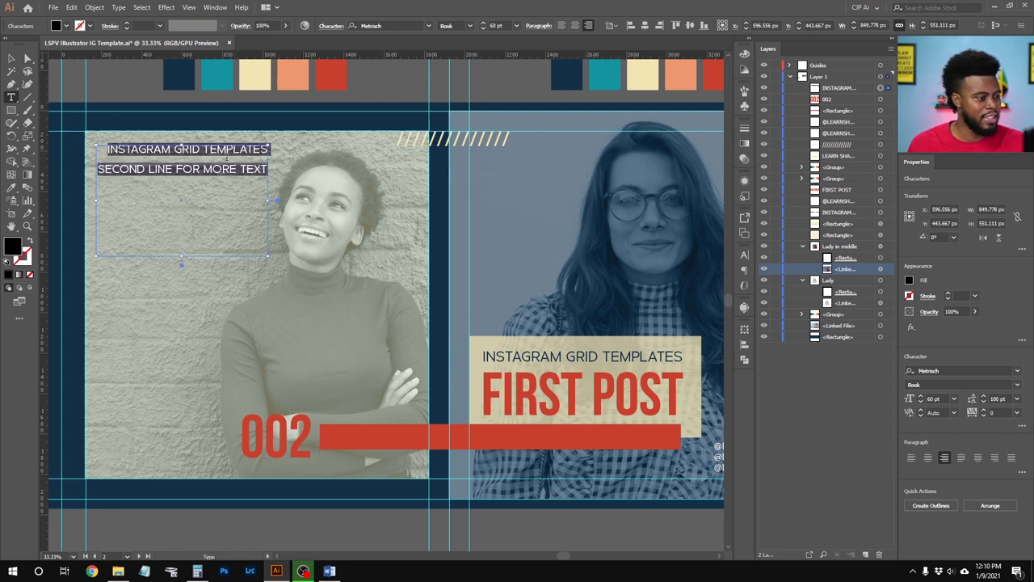
{"action": "left_click", "coordinate": [1016, 398]}
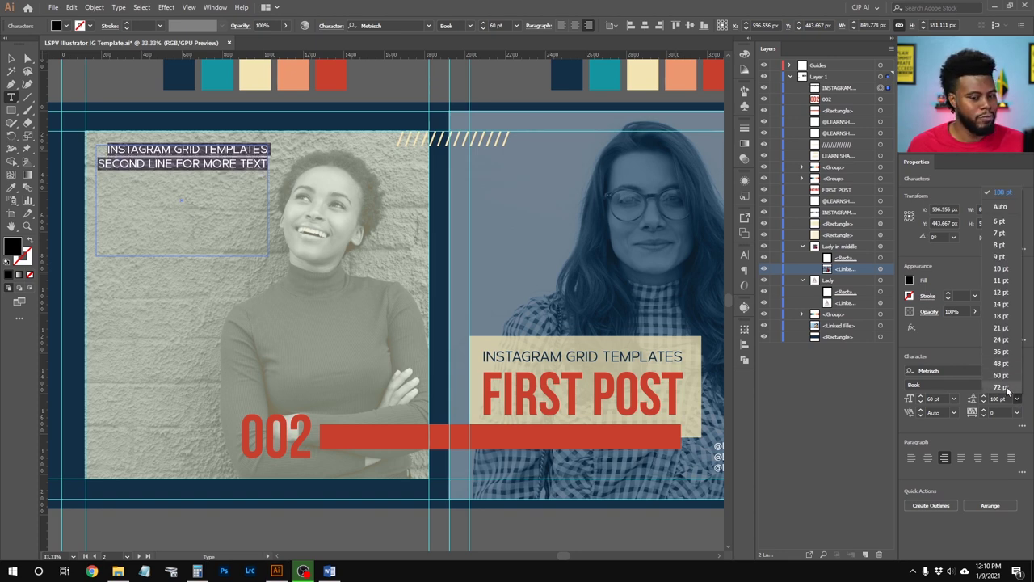
{"action": "left_click", "coordinate": [1000, 207]}
Add a third line reading "THIRD LINE FOR EVEN MORE" to the text frame
{"action": "left_click", "coordinate": [282, 167]}
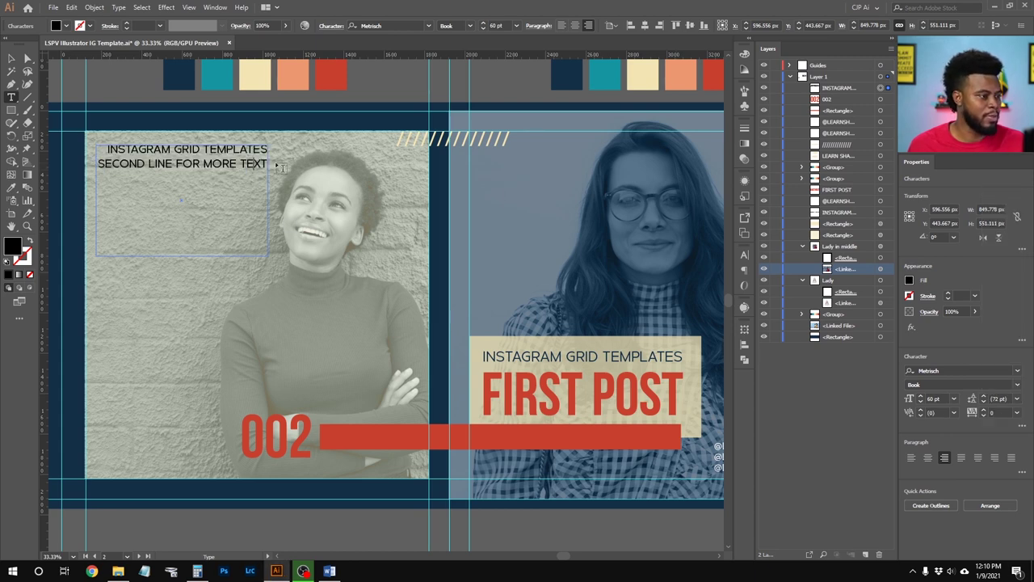
{"action": "type", "text": "THIRD LINE FOR"}
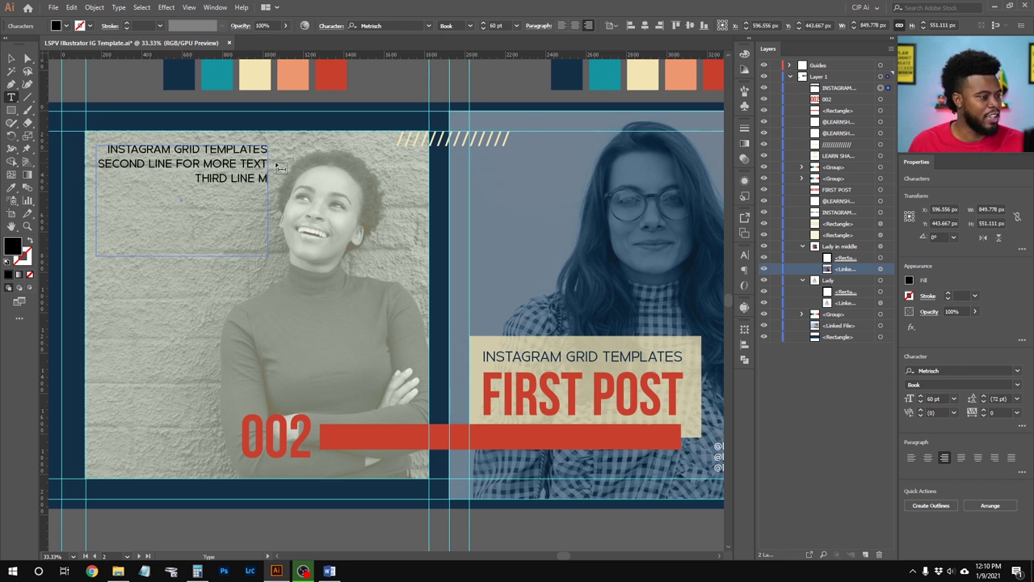
{"action": "type", "text": " EVEN MORE"}
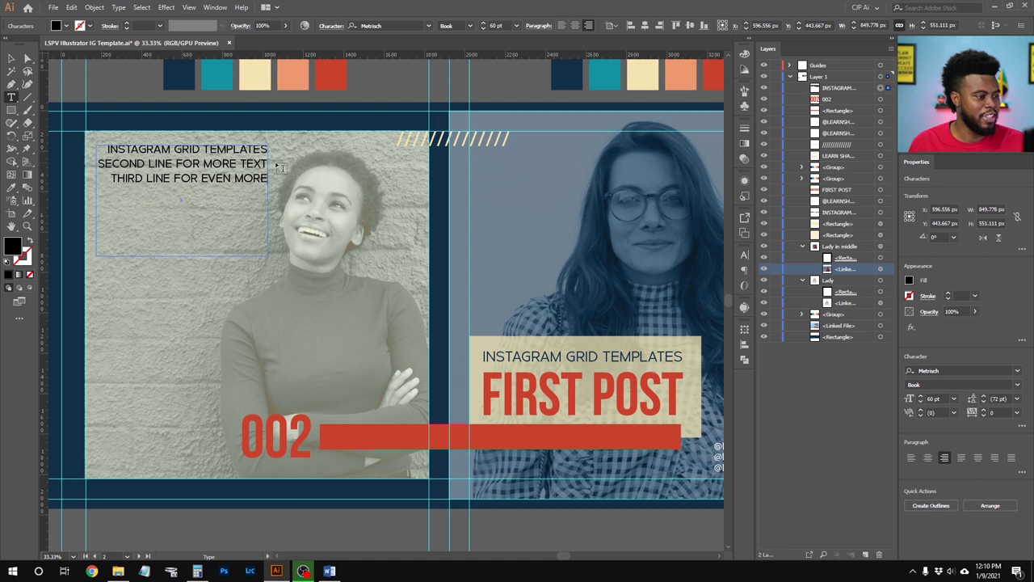
Reword the third line of the caption frame to read "THIRD LINE FOR MORE WORDS"
{"action": "key", "text": "BackSpace"}
{"action": "key", "text": "BackSpace"}
{"action": "key", "text": "BackSpace"}
{"action": "key", "text": "BackSpace"}
{"action": "key", "text": "BackSpace"}
{"action": "key", "text": "BackSpace"}
{"action": "key", "text": "BackSpace"}
{"action": "key", "text": "BackSpace"}
{"action": "key", "text": "BackSpace"}
{"action": "key", "text": "BackSpace"}
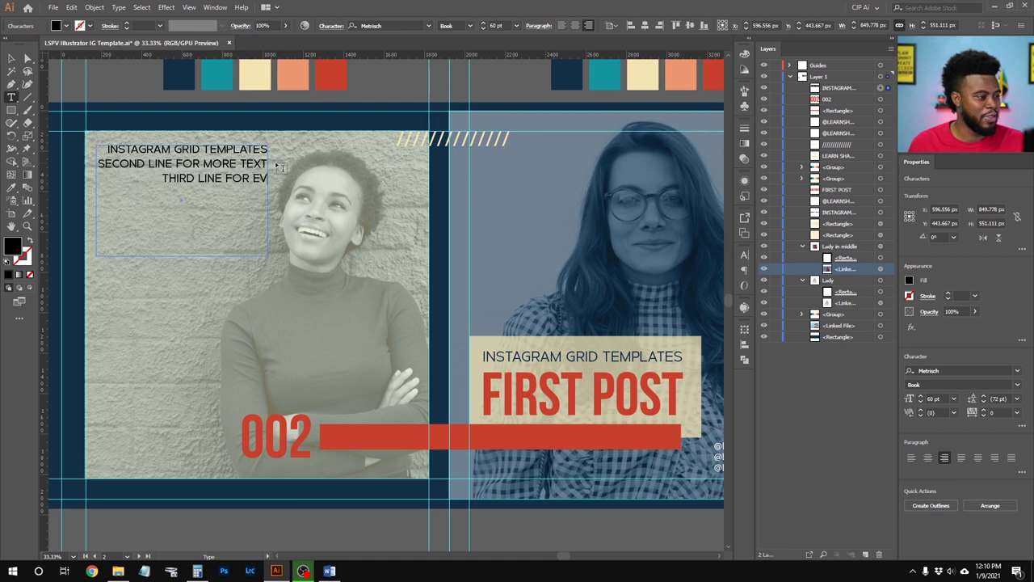
{"action": "type", "text": "MOR"}
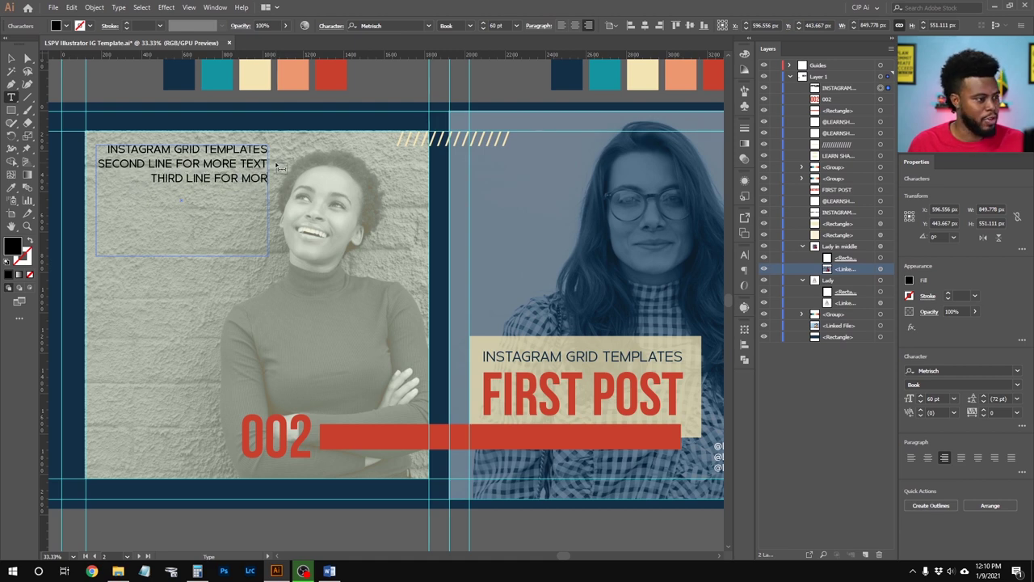
{"action": "type", "text": "E WORDS"}
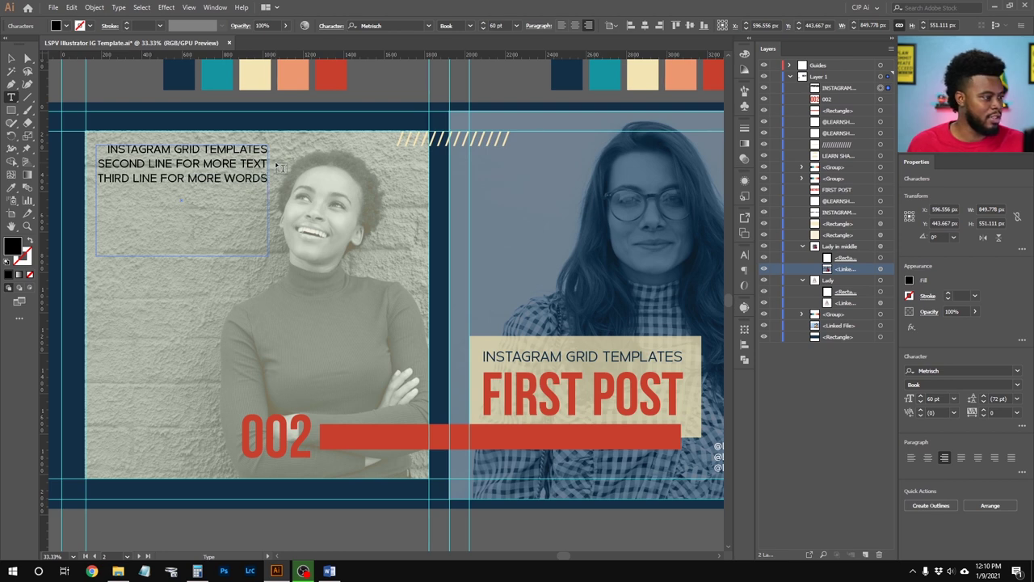
Try adding "INSTAGRAM GRID TEMPLATES" again as a fourth line of the caption
{"action": "triple_click", "coordinate": [150, 150]}
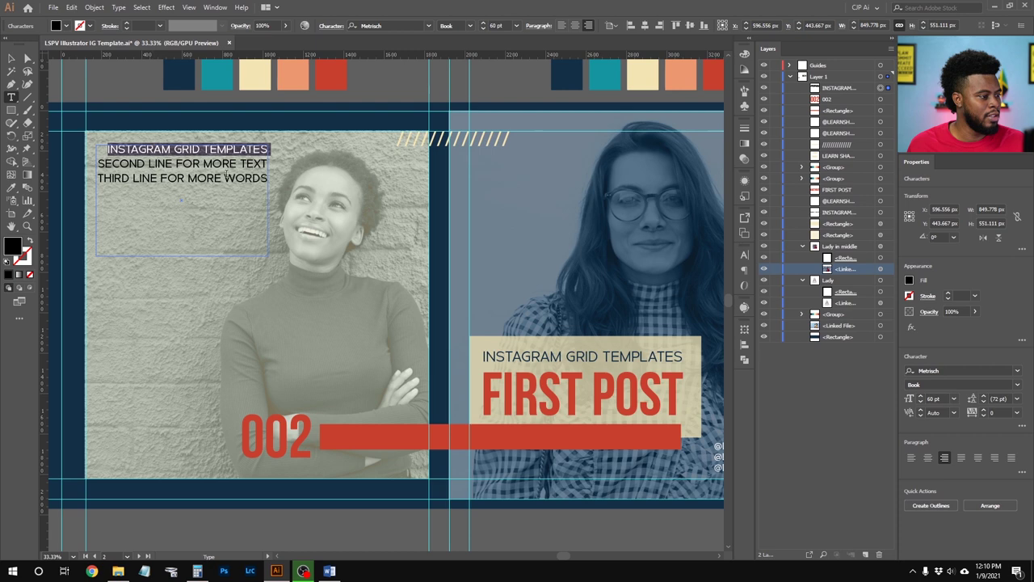
{"action": "left_click", "coordinate": [275, 184]}
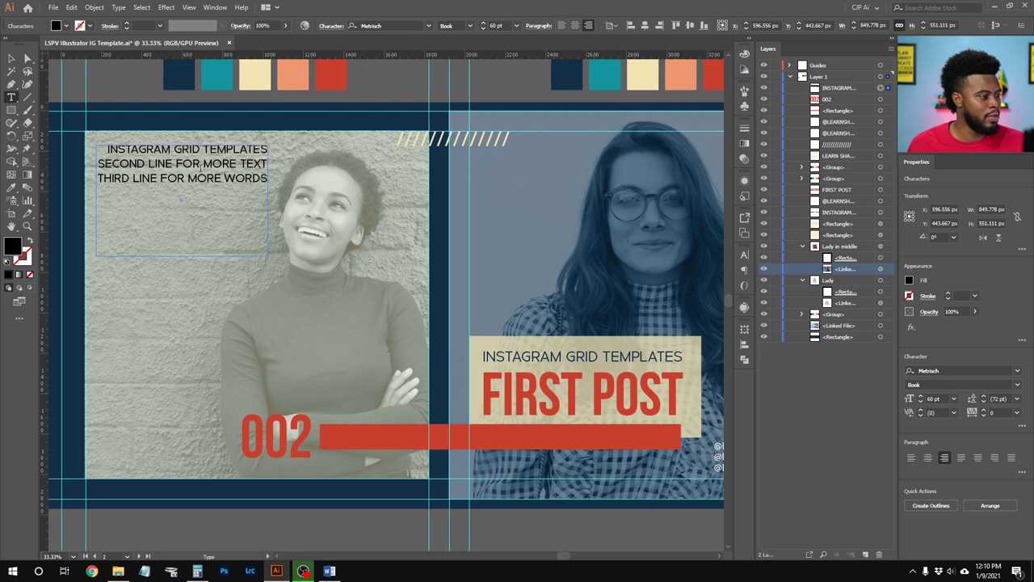
{"action": "key", "text": "Escape"}
{"action": "type", "text": "INSTAGRAM GRID TEMPLATES"}
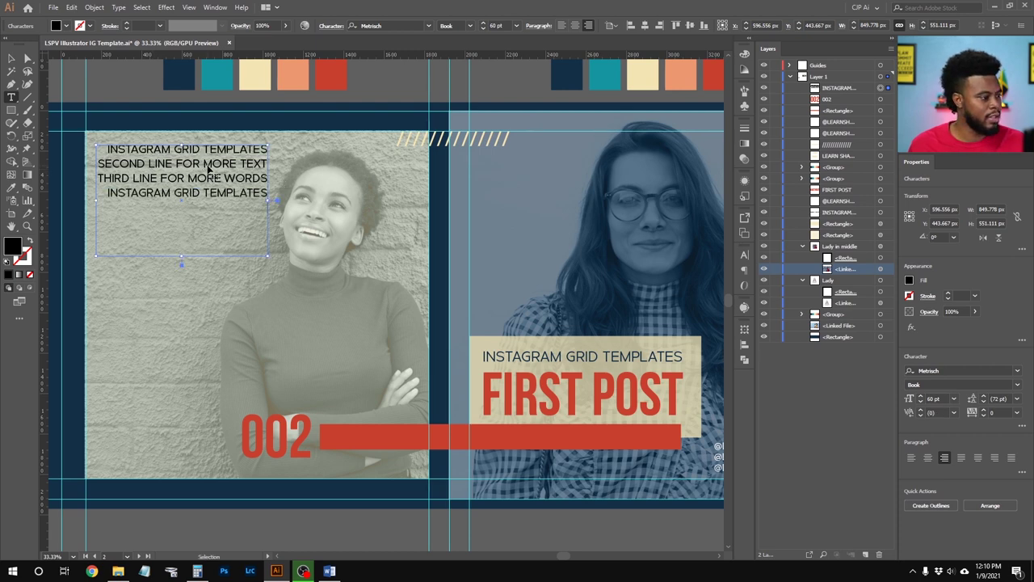
{"action": "type", "text": "INSTAGRAM GRID TEMPLATES"}
{"action": "key", "text": "ctrl+z"}
{"action": "key", "text": "ctrl+z"}
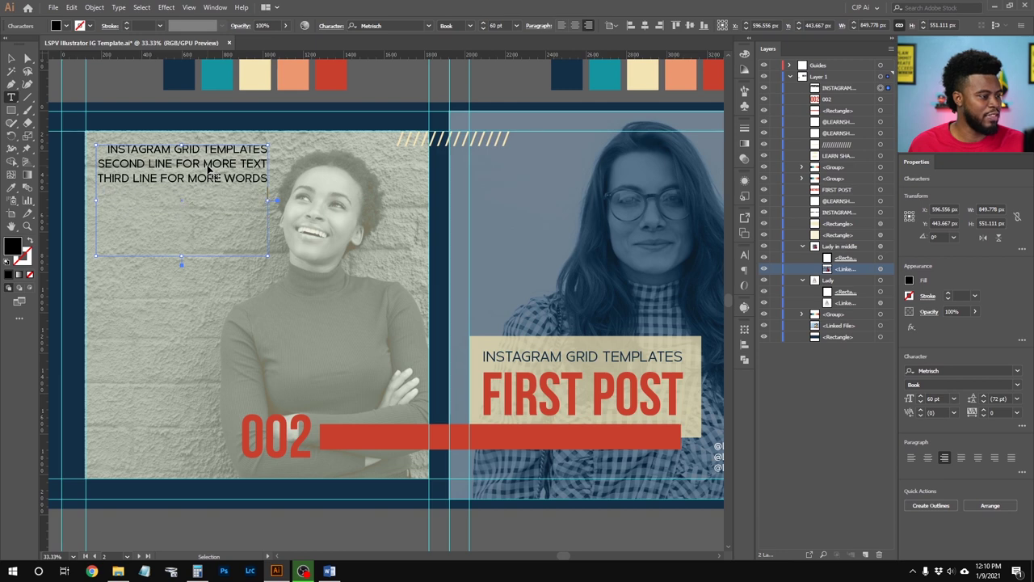
End the third line with a period and widen the caption frame to 873.778 px so the line stays unbroken
{"action": "type", "text": "."}
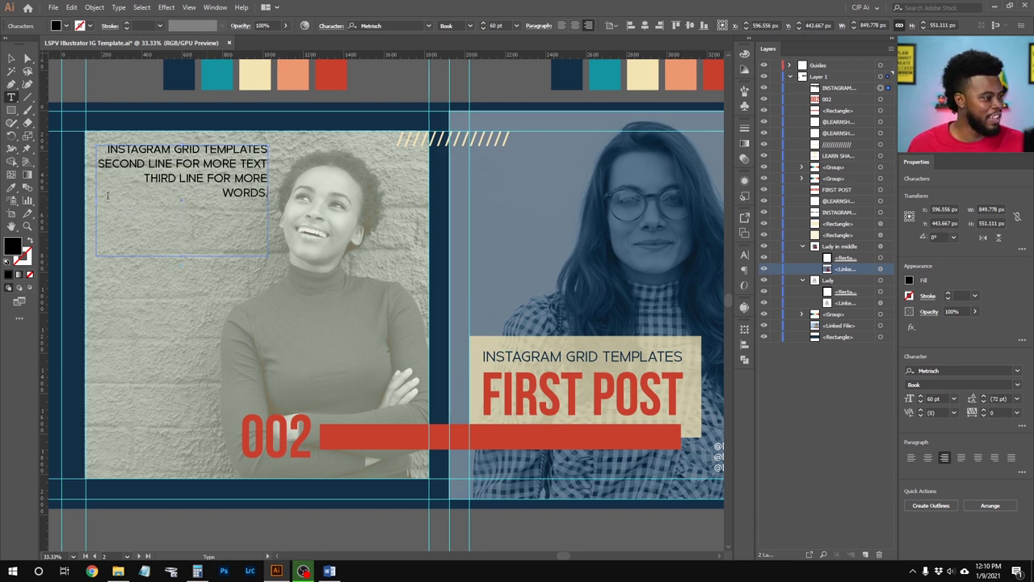
{"action": "left_click_drag", "start_coordinate": [96, 199], "coordinate": [91, 201]}
{"action": "key", "text": "ctrl+shift+a"}
Move the caption frame 70 px down and 10 px right, and shorten its height to about 205 px around the three lines
{"action": "scroll", "coordinate": [193, 259], "scroll_direction": "up", "scroll_amount": 1}
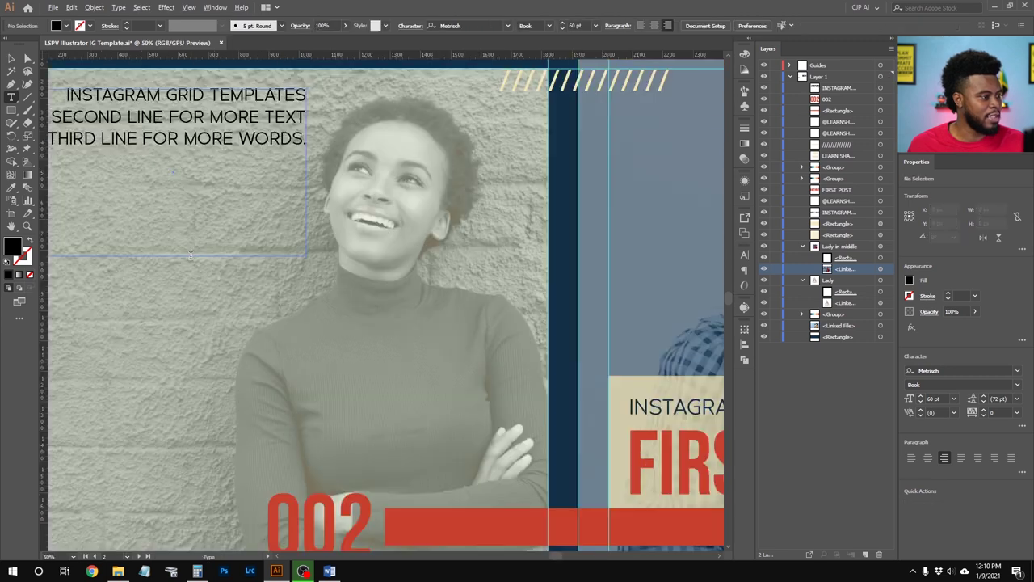
{"action": "scroll", "coordinate": [193, 242], "scroll_direction": "left", "scroll_amount": 2}
{"action": "scroll", "coordinate": [192, 240], "scroll_direction": "up", "scroll_amount": 1}
{"action": "scroll", "coordinate": [192, 240], "scroll_direction": "left", "scroll_amount": 1}
{"action": "left_click", "coordinate": [341, 168]}
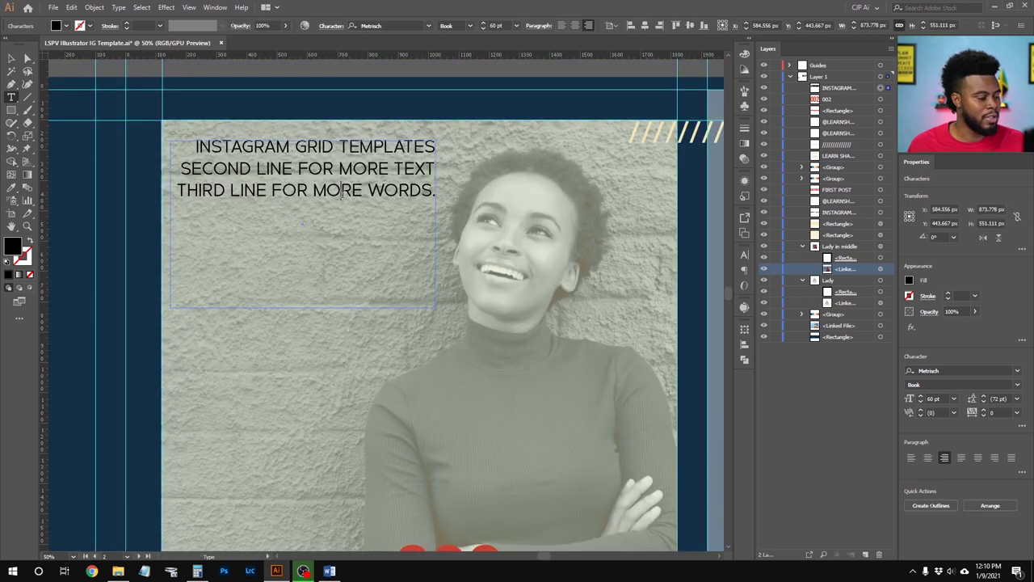
{"action": "key", "text": "ctrl+a"}
{"action": "left_click", "coordinate": [11, 58]}
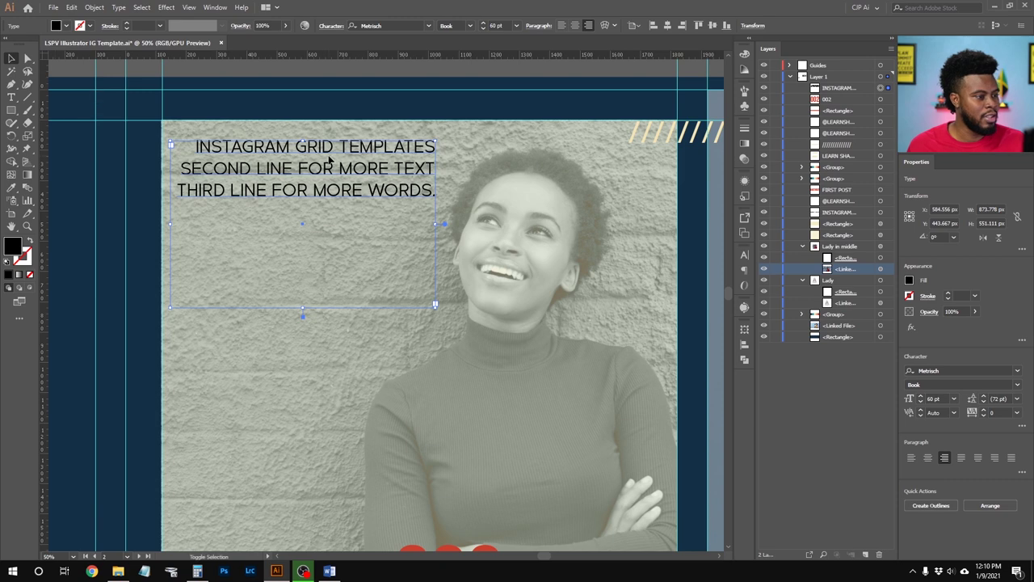
{"action": "key", "text": "shift+Down"}
{"action": "key", "text": "shift+Down"}
{"action": "key", "text": "shift+Down"}
{"action": "key", "text": "shift+Down"}
{"action": "key", "text": "shift+Right"}
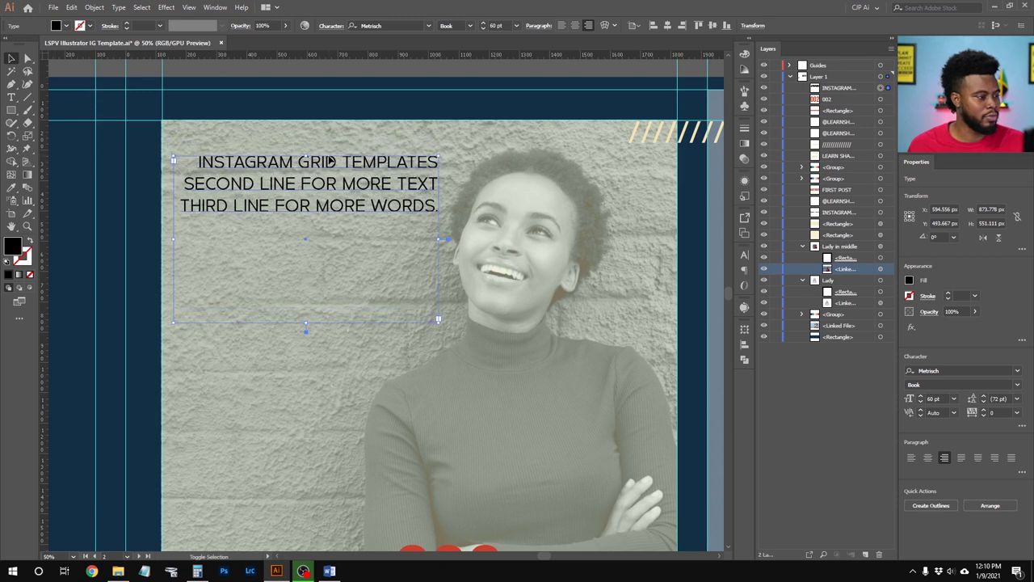
{"action": "key", "text": "shift+Down"}
{"action": "key", "text": "shift+Down"}
{"action": "key", "text": "shift+Down"}
{"action": "left_click_drag", "start_coordinate": [306, 328], "coordinate": [316, 221]}
Compare the palette swatch colours on the caption text and give it the dark navy fill
{"action": "scroll", "coordinate": [381, 263], "scroll_direction": "up", "scroll_amount": 4}
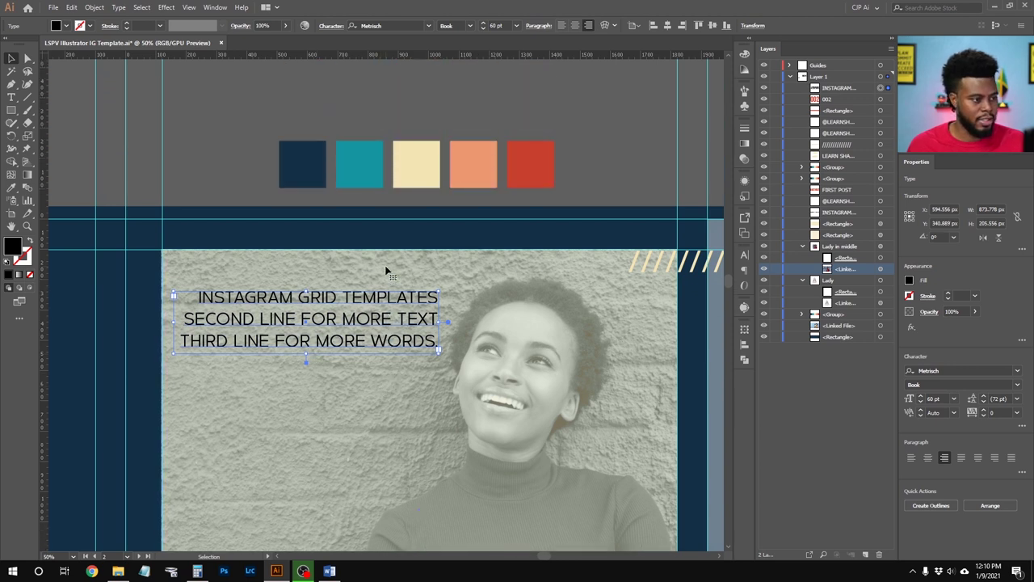
{"action": "key", "text": "i"}
{"action": "left_click", "coordinate": [296, 166]}
{"action": "left_click", "coordinate": [357, 162]}
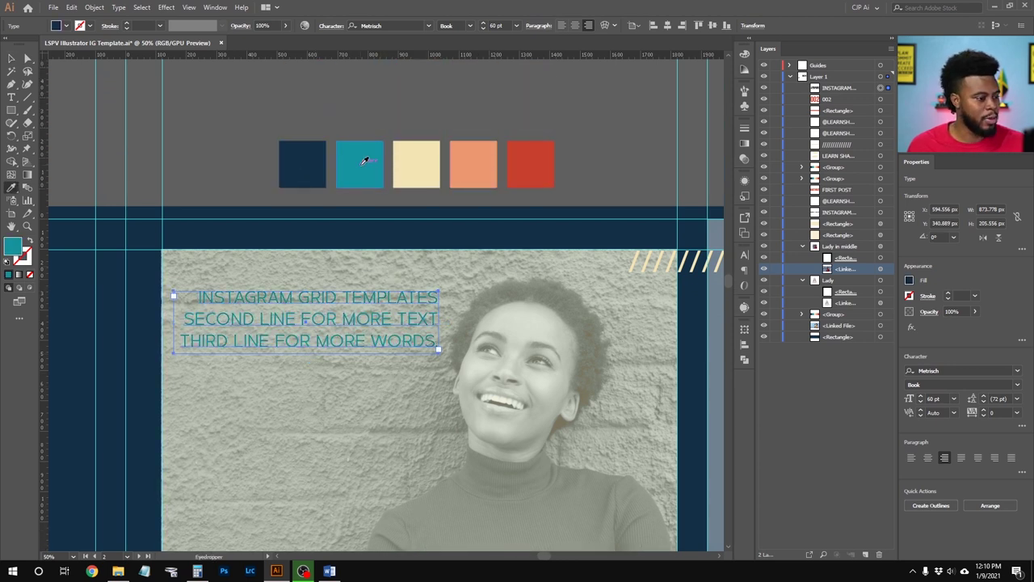
{"action": "left_click", "coordinate": [411, 160]}
{"action": "left_click", "coordinate": [484, 162]}
{"action": "left_click", "coordinate": [531, 162]}
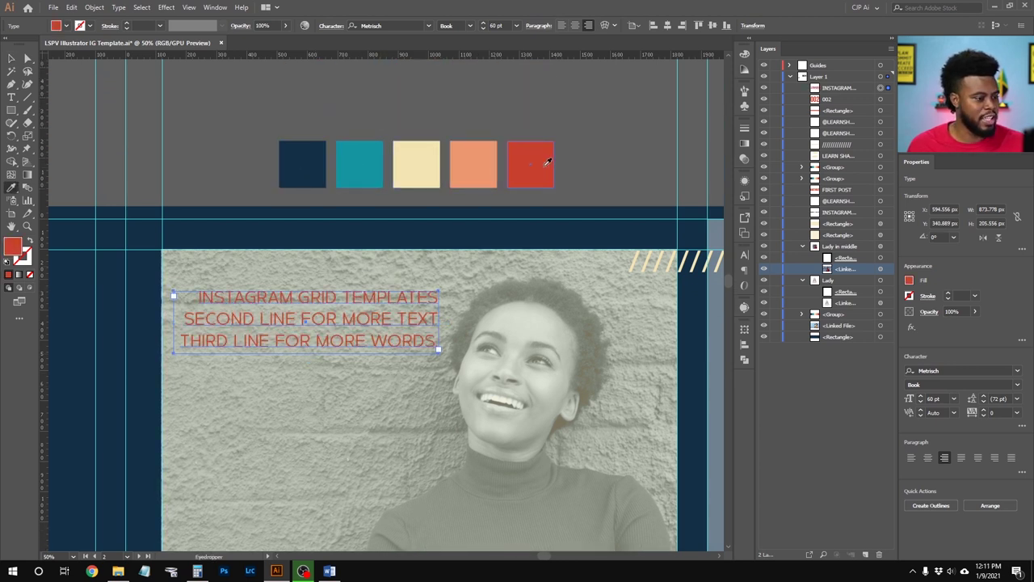
{"action": "scroll", "coordinate": [314, 156], "scroll_direction": "down", "scroll_amount": 1}
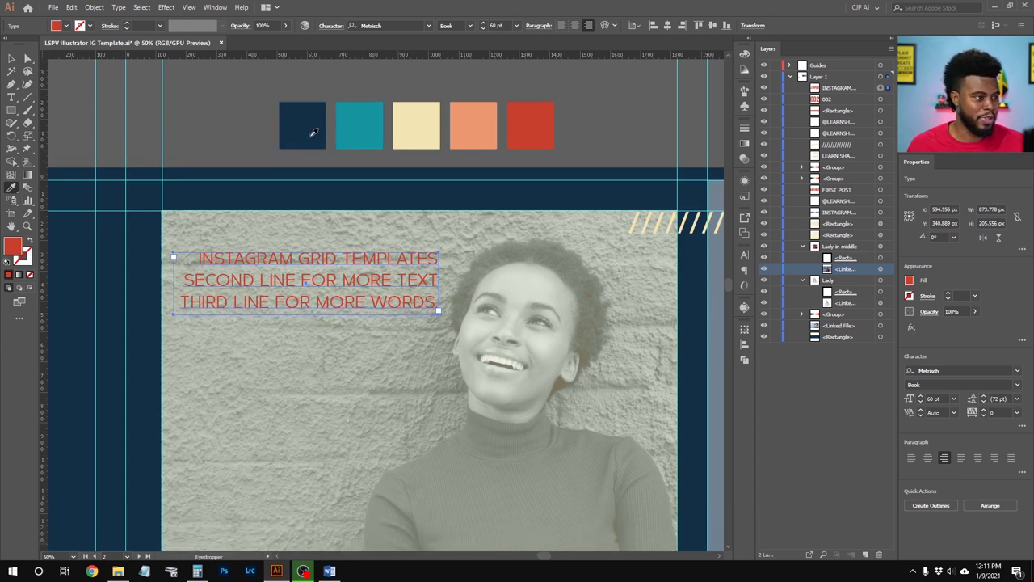
{"action": "left_click", "coordinate": [315, 121]}
{"action": "key", "text": "v"}
Duplicate the three-line caption block and place the copy directly below the original, aligned with it
{"action": "scroll", "coordinate": [327, 279], "scroll_direction": "down", "scroll_amount": 1}
{"action": "scroll", "coordinate": [327, 278], "scroll_direction": "down", "scroll_amount": 2}
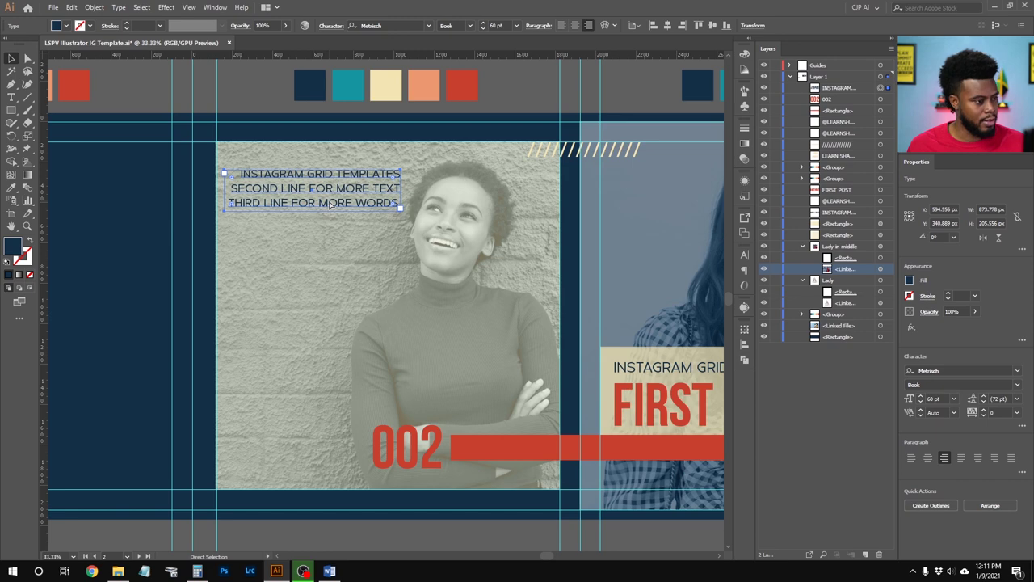
{"action": "scroll", "coordinate": [331, 204], "scroll_direction": "up", "scroll_amount": 1}
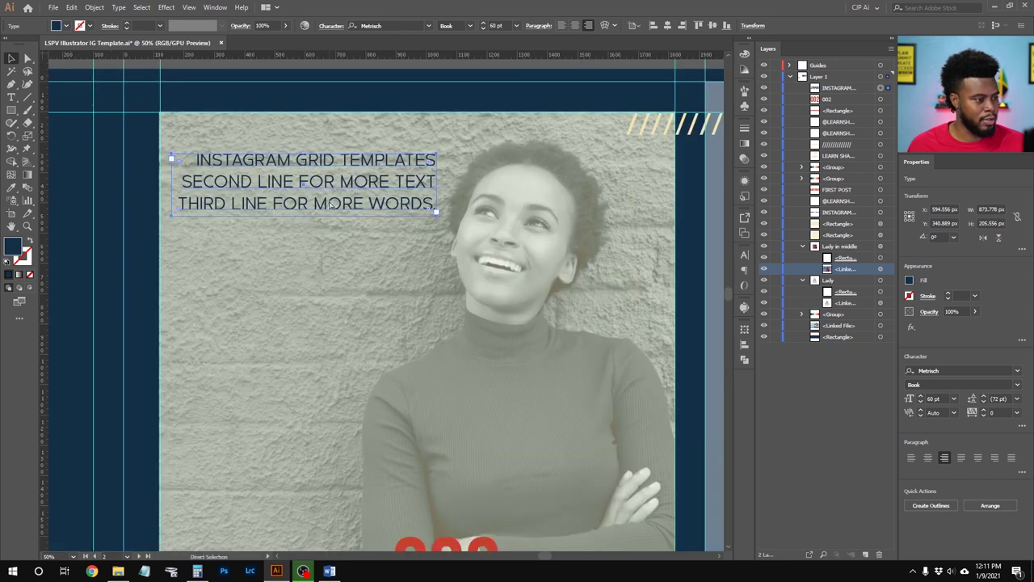
{"action": "key", "text": "ctrl+c"}
{"action": "key", "text": "ctrl+v"}
{"action": "left_click_drag", "start_coordinate": [384, 276], "coordinate": [315, 249]}
{"action": "key", "text": "ctrl+minus"}
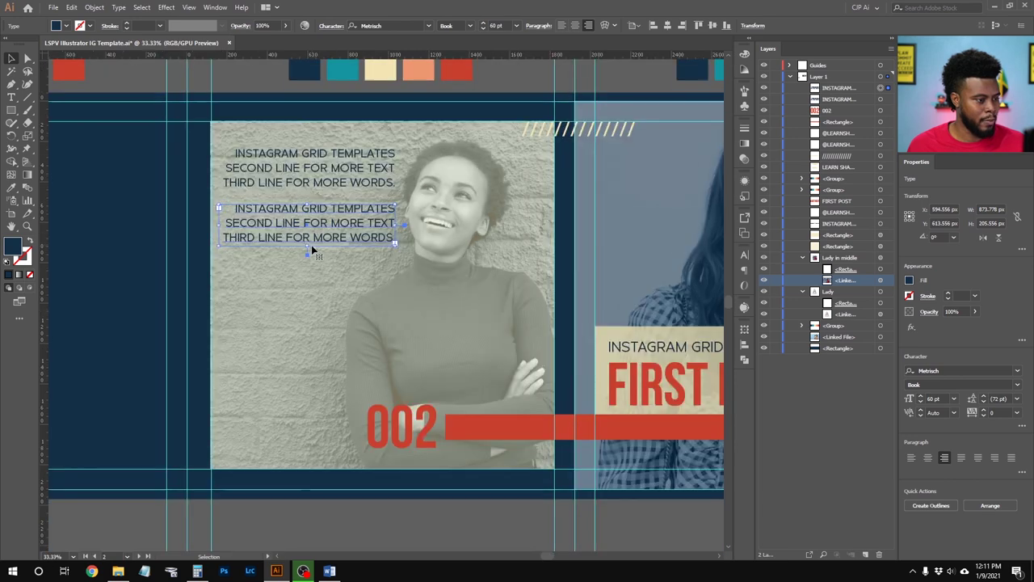
Try a third copy of the caption block below the second, and delete it
{"action": "left_click_drag", "start_coordinate": [315, 230], "coordinate": [315, 282]}
{"action": "left_click", "coordinate": [344, 337]}
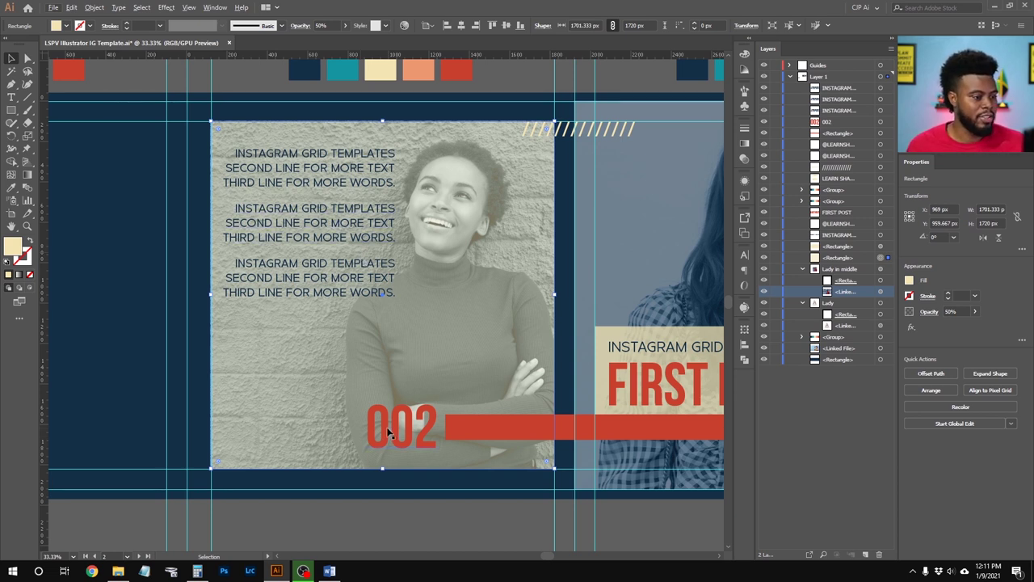
{"action": "scroll", "coordinate": [386, 426], "scroll_direction": "down", "scroll_amount": 1}
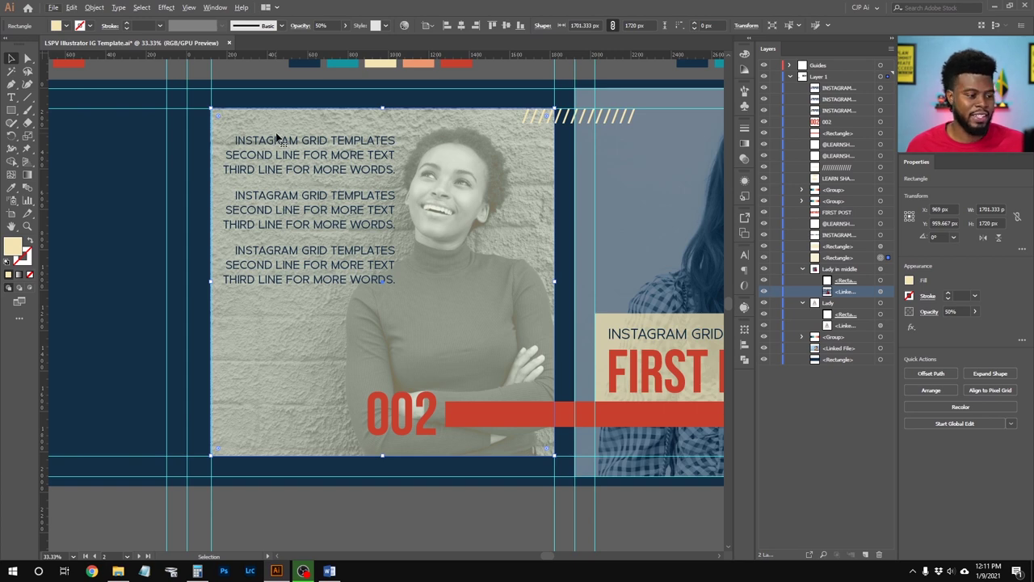
{"action": "scroll", "coordinate": [634, 170], "scroll_direction": "down", "scroll_amount": 1}
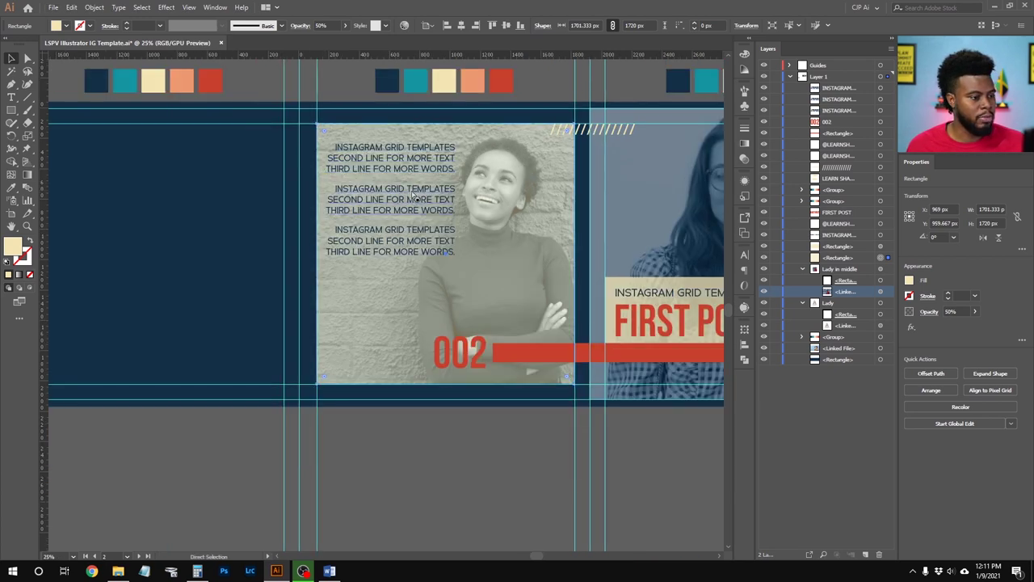
{"action": "left_click", "coordinate": [408, 241]}
{"action": "key", "text": "Delete"}
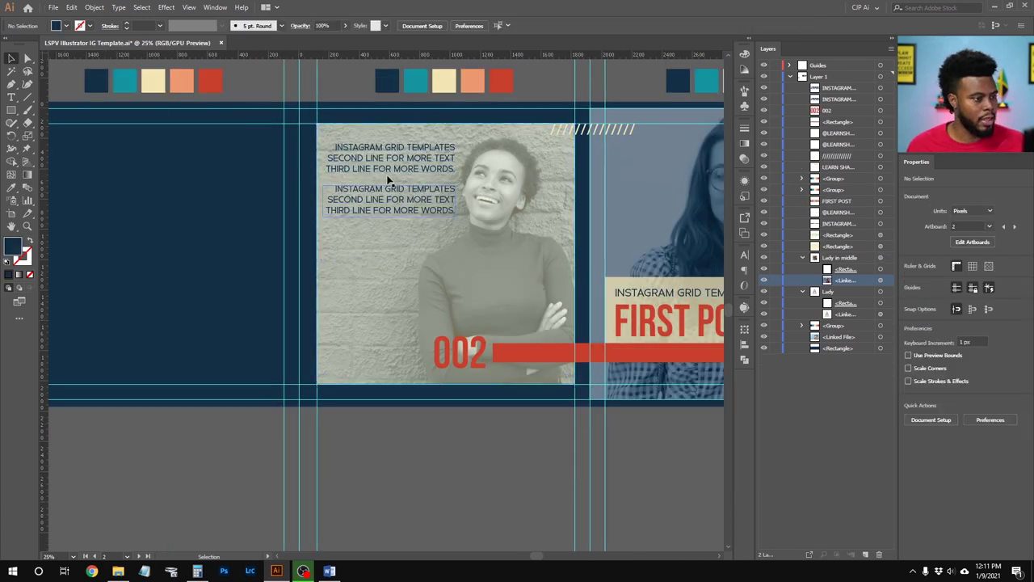
Move both caption blocks down together by about 130 px
{"action": "left_click_drag", "start_coordinate": [323, 143], "coordinate": [396, 200]}
{"action": "key", "text": "shift+Down"}
{"action": "key", "text": "shift+Down"}
{"action": "key", "text": "shift+Down"}
{"action": "key", "text": "shift+Down"}
{"action": "key", "text": "shift+Down"}
{"action": "key", "text": "shift+Down"}
{"action": "key", "text": "shift+Down"}
{"action": "key", "text": "shift+Down"}
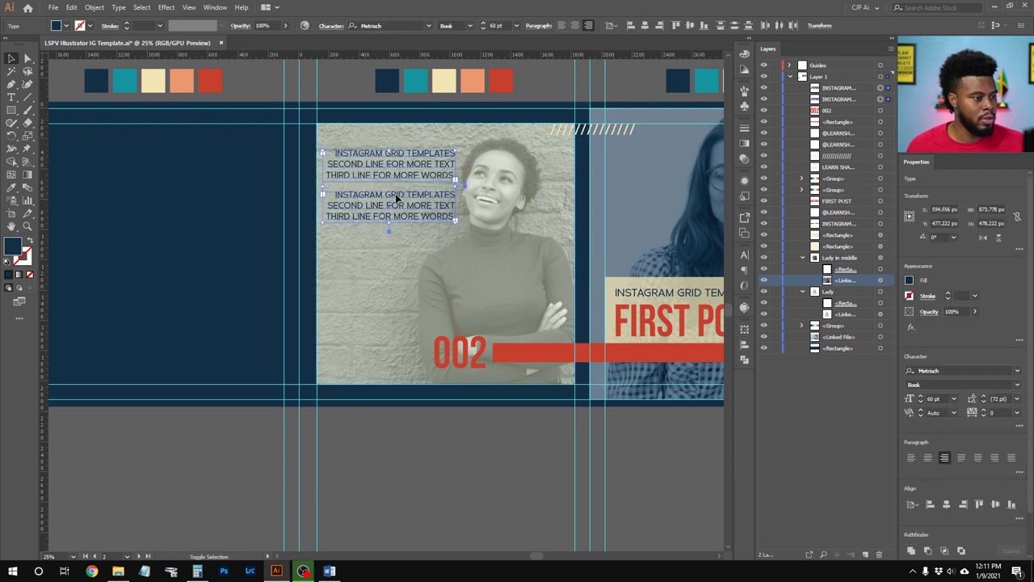
{"action": "key", "text": "shift+Down"}
{"action": "key", "text": "shift+Down"}
Duplicate the red bar above the captions in the 002 post and shorten the copy from its left end
{"action": "left_click", "coordinate": [618, 354]}
{"action": "key", "text": "a"}
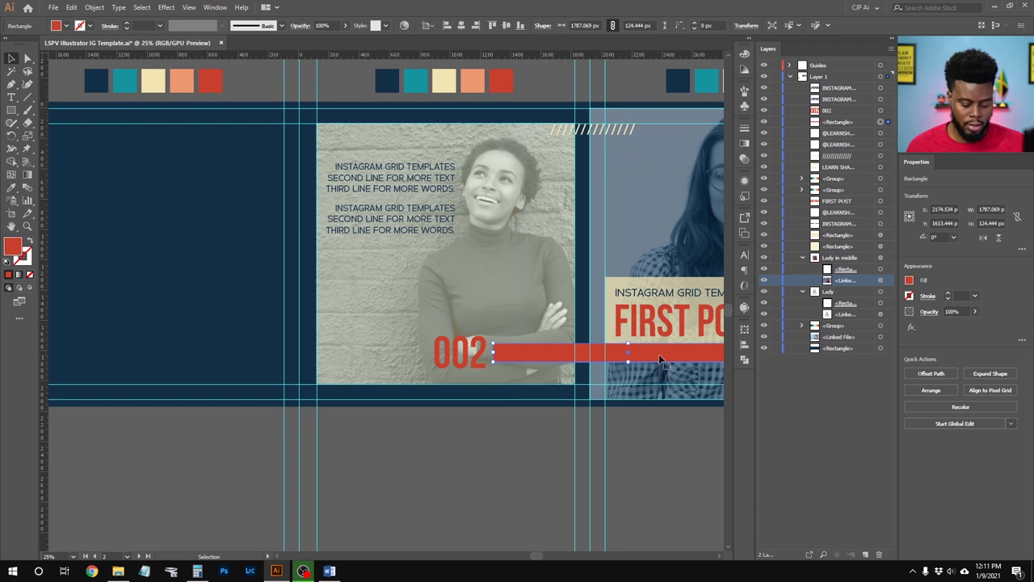
{"action": "key", "text": "v"}
{"action": "key", "text": "ctrl+c"}
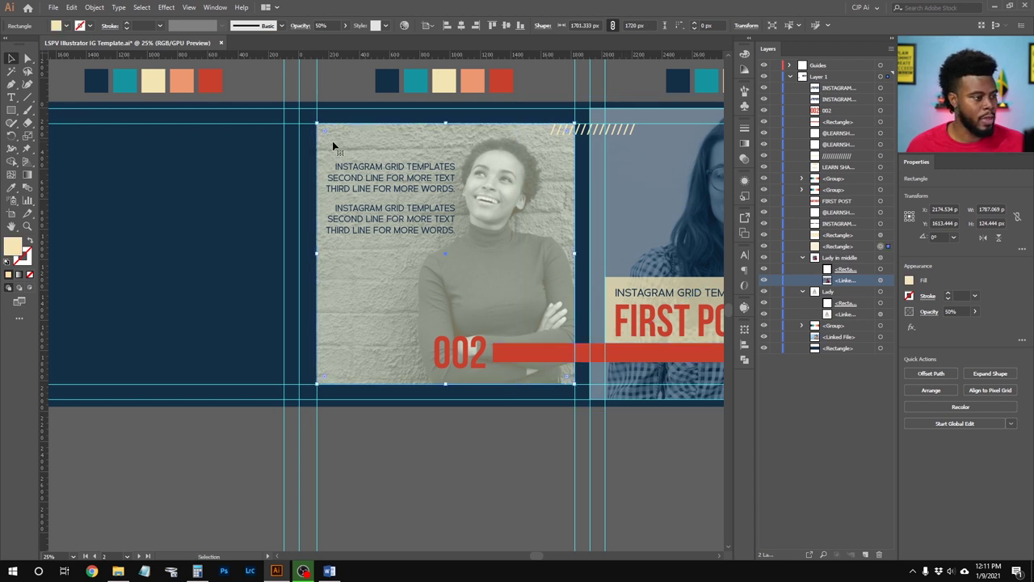
{"action": "key", "text": "ctrl+v"}
{"action": "left_click_drag", "start_coordinate": [445, 303], "coordinate": [373, 142]}
{"action": "left_click_drag", "start_coordinate": [172, 140], "coordinate": [259, 140]}
{"action": "left_click_drag", "start_coordinate": [353, 150], "coordinate": [353, 140]}
Move both caption blocks 110 px up and 30 px left, closer beneath the copied red bar
{"action": "left_click", "coordinate": [396, 181]}
{"action": "left_click", "coordinate": [402, 211], "text": "shift"}
{"action": "key", "text": "shift+Up"}
{"action": "key", "text": "shift+Up"}
{"action": "key", "text": "shift+Up"}
{"action": "key", "text": "shift+Up"}
{"action": "key", "text": "shift+Up"}
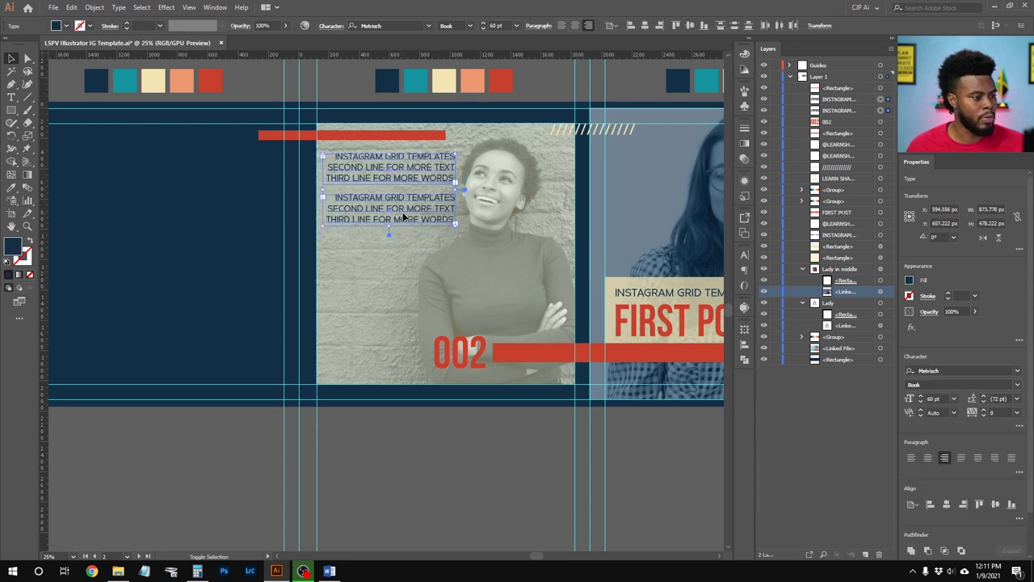
{"action": "key", "text": "shift+Up"}
{"action": "key", "text": "shift+Up"}
{"action": "key", "text": "shift+Left"}
{"action": "key", "text": "shift+Left"}
{"action": "key", "text": "shift+Left"}
{"action": "key", "text": "shift+Left"}
{"action": "key", "text": "shift+Right"}
{"action": "key", "text": "shift+Up"}
Extend the right end of the copied red bar to line up with the right edge of the captions
{"action": "scroll", "coordinate": [456, 145], "scroll_direction": "up", "scroll_amount": 1}
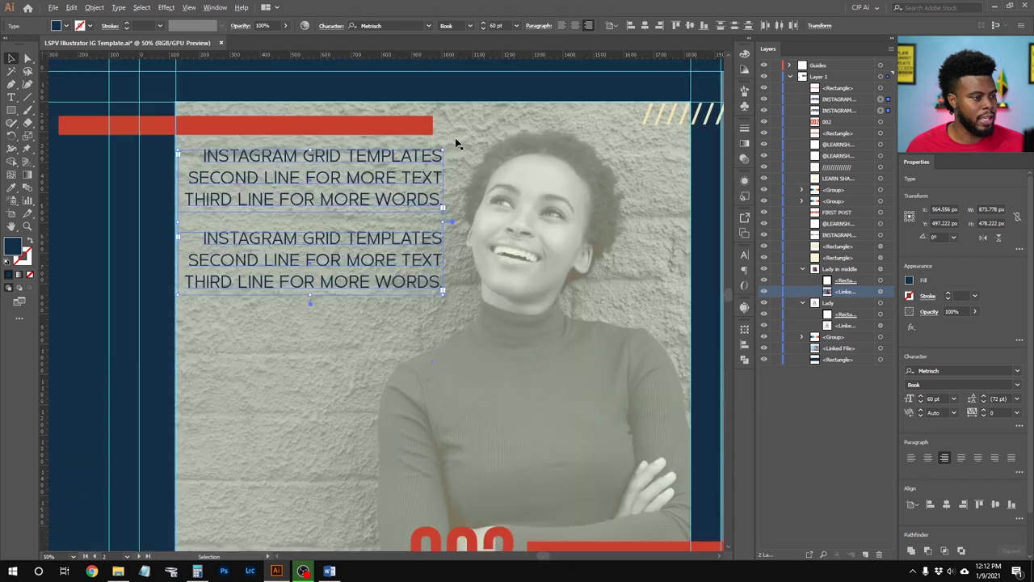
{"action": "scroll", "coordinate": [454, 150], "scroll_direction": "up", "scroll_amount": 1}
{"action": "left_click", "coordinate": [431, 178]}
{"action": "left_click_drag", "start_coordinate": [433, 177], "coordinate": [443, 177]}
{"action": "left_click", "coordinate": [408, 202]}
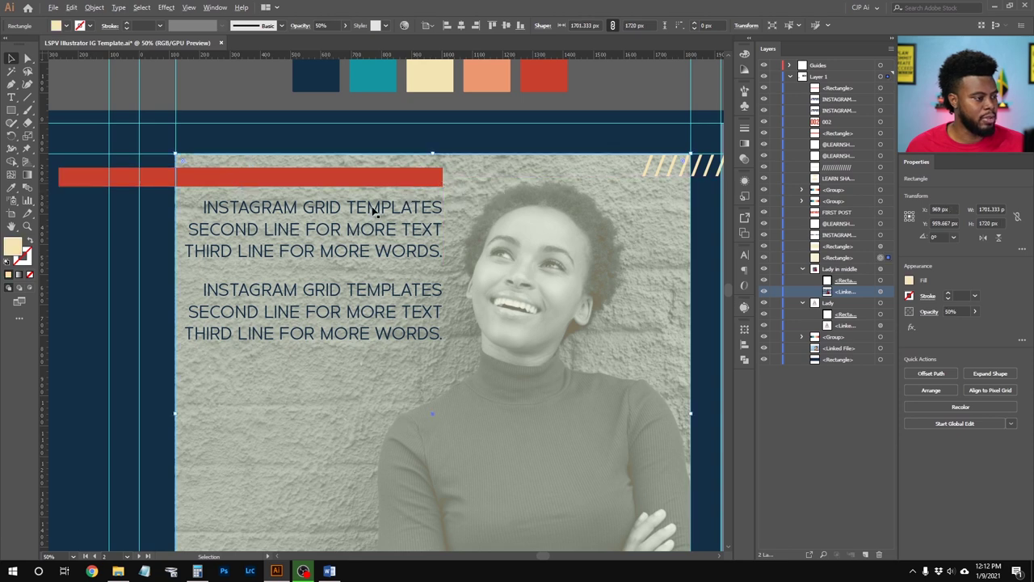
Set the opacity of the linked photo in the "Lady in middle" group to 60%
{"action": "key", "text": "ctrl+minus"}
{"action": "scroll", "coordinate": [356, 212], "scroll_direction": "down", "scroll_amount": 2}
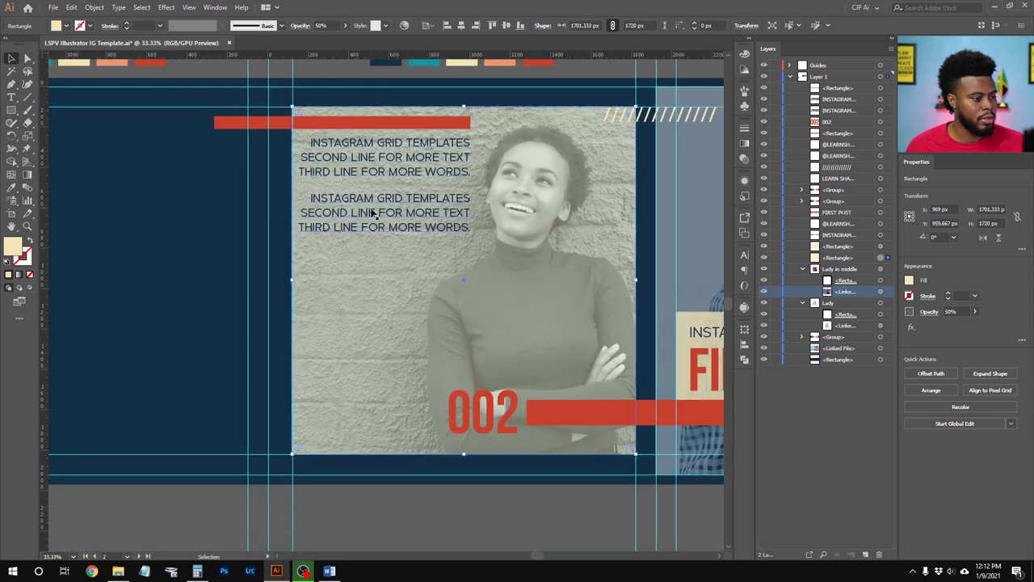
{"action": "key", "text": "ctrl+minus"}
{"action": "scroll", "coordinate": [546, 249], "scroll_direction": "up", "scroll_amount": 3}
{"action": "left_click_drag", "start_coordinate": [547, 248], "coordinate": [666, 313]}
{"action": "left_click_drag", "start_coordinate": [472, 315], "coordinate": [780, 307]}
{"action": "left_click", "coordinate": [881, 295]}
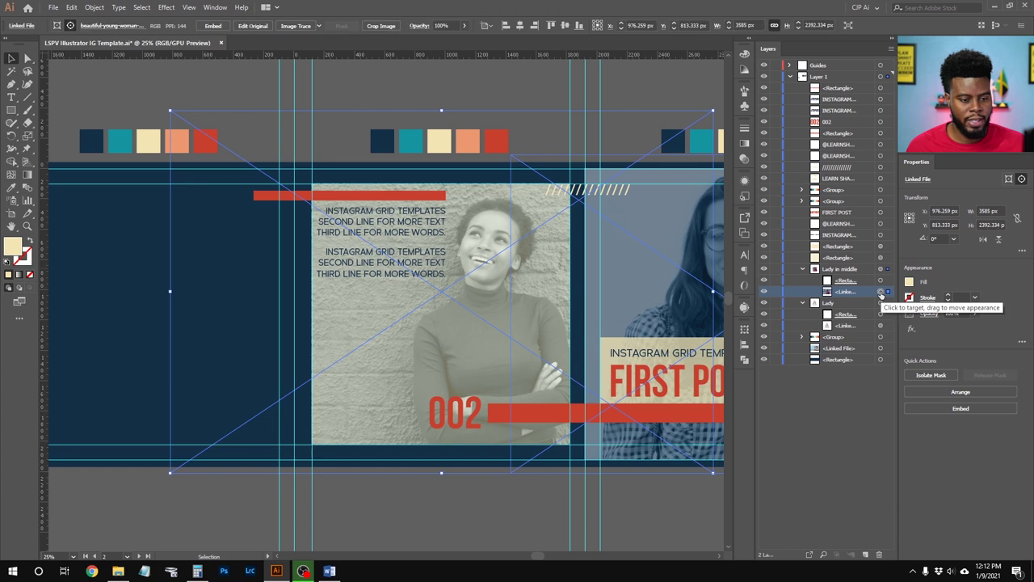
{"action": "left_click", "coordinate": [927, 313]}
{"action": "left_click", "coordinate": [974, 313]}
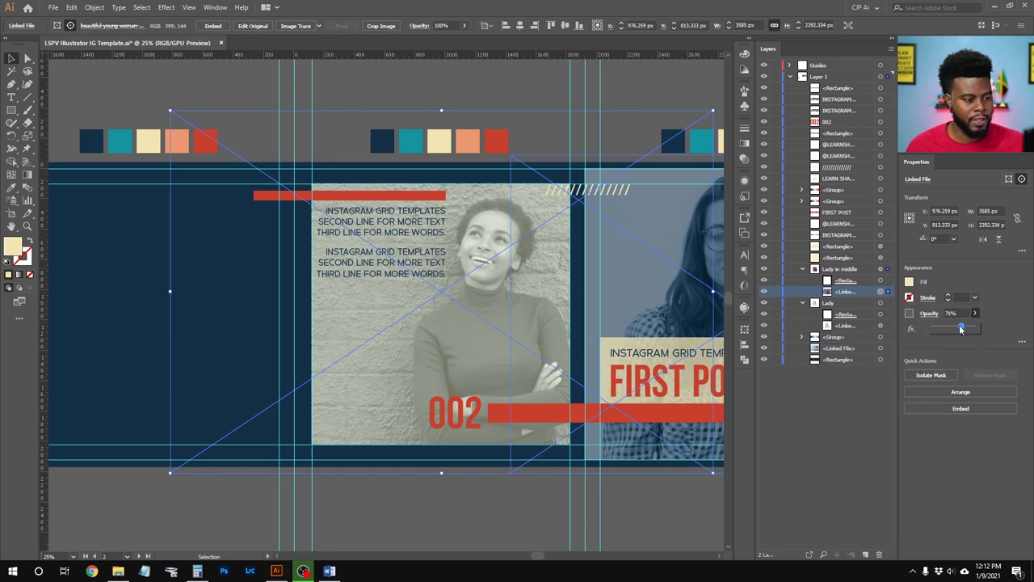
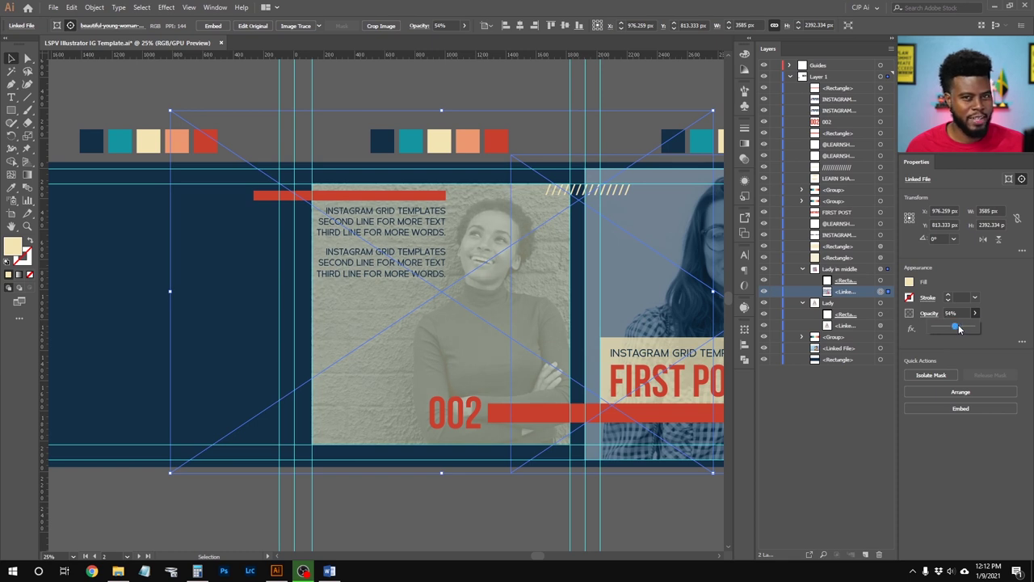
{"action": "left_click", "coordinate": [953, 313]}
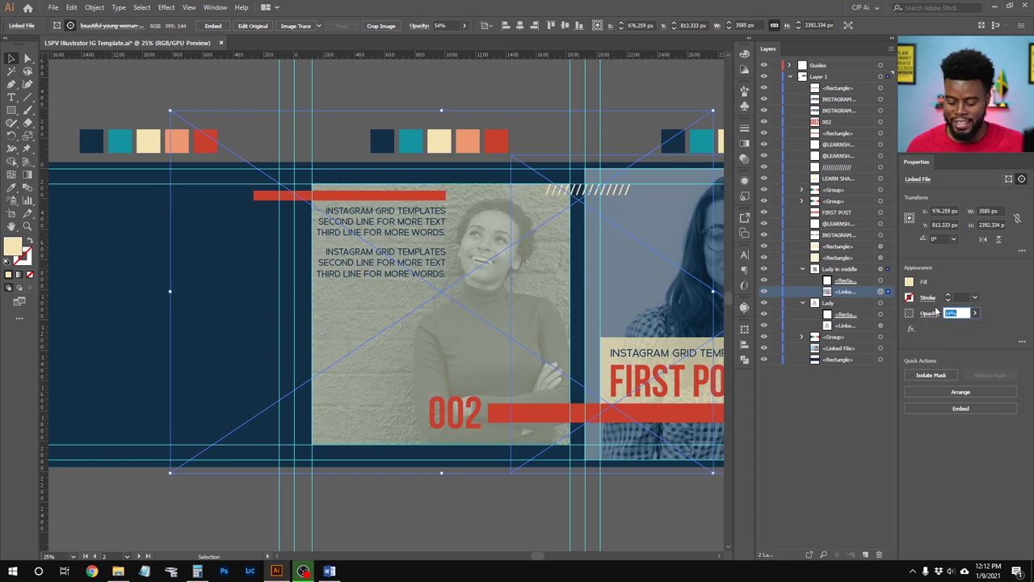
{"action": "left_click", "coordinate": [476, 515]}
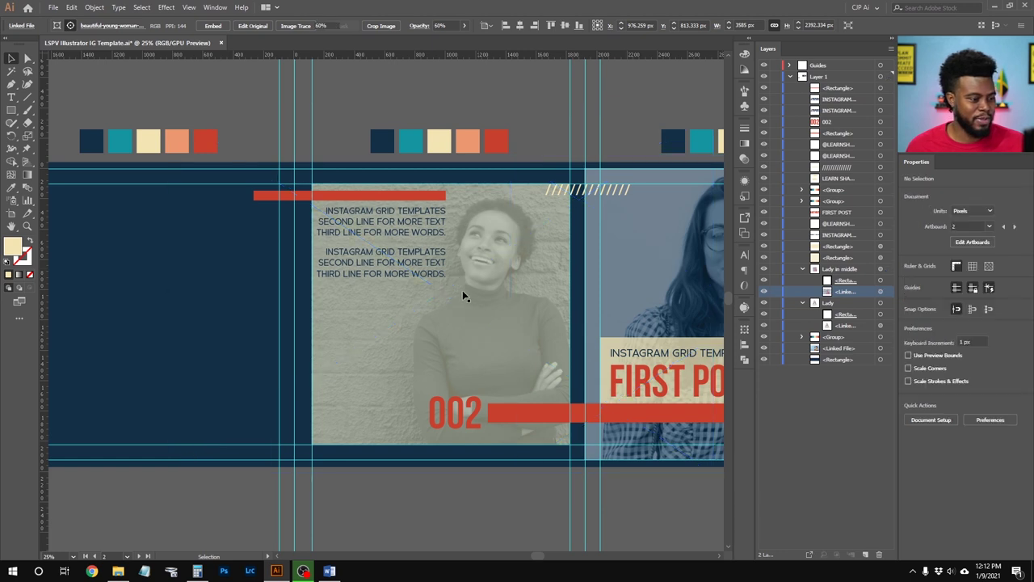
Nudge both caption blocks slightly right and extend the red bar above them to match their right edge
{"action": "left_click", "coordinate": [406, 235]}
{"action": "left_click", "coordinate": [410, 266], "text": "shift"}
{"action": "key", "text": "shift+Right"}
{"action": "key", "text": "shift+Right"}
{"action": "left_click", "coordinate": [434, 197]}
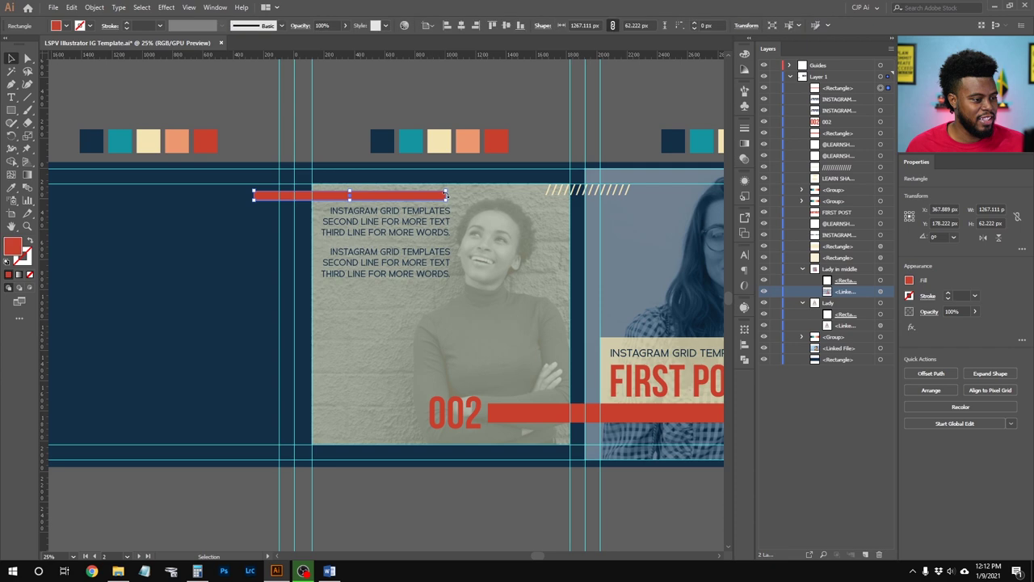
{"action": "scroll", "coordinate": [454, 198], "scroll_direction": "up", "scroll_amount": 3}
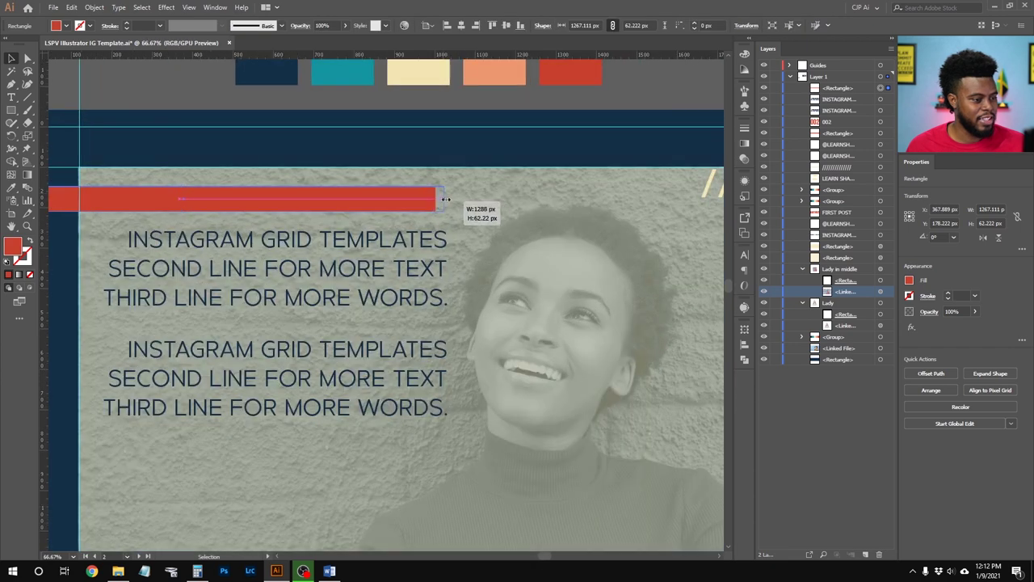
{"action": "left_click", "coordinate": [428, 228]}
{"action": "scroll", "coordinate": [429, 228], "scroll_direction": "down", "scroll_amount": 2}
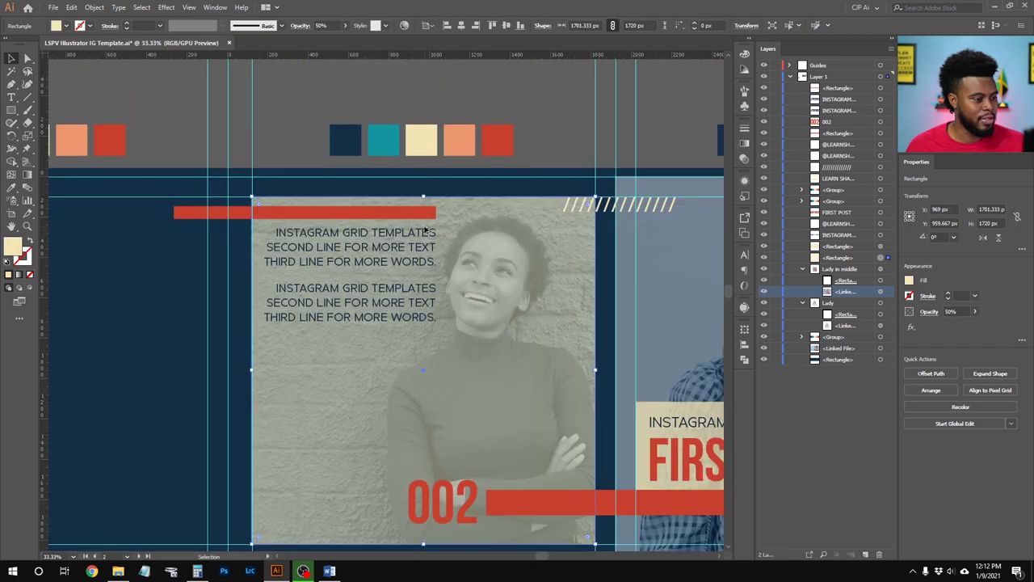
Move the lower caption block slightly up, closer beneath the upper caption block
{"action": "scroll", "coordinate": [426, 230], "scroll_direction": "down", "scroll_amount": 1}
{"action": "left_click", "coordinate": [408, 280]}
{"action": "key", "text": "shift+Up"}
{"action": "key", "text": "shift+Down"}
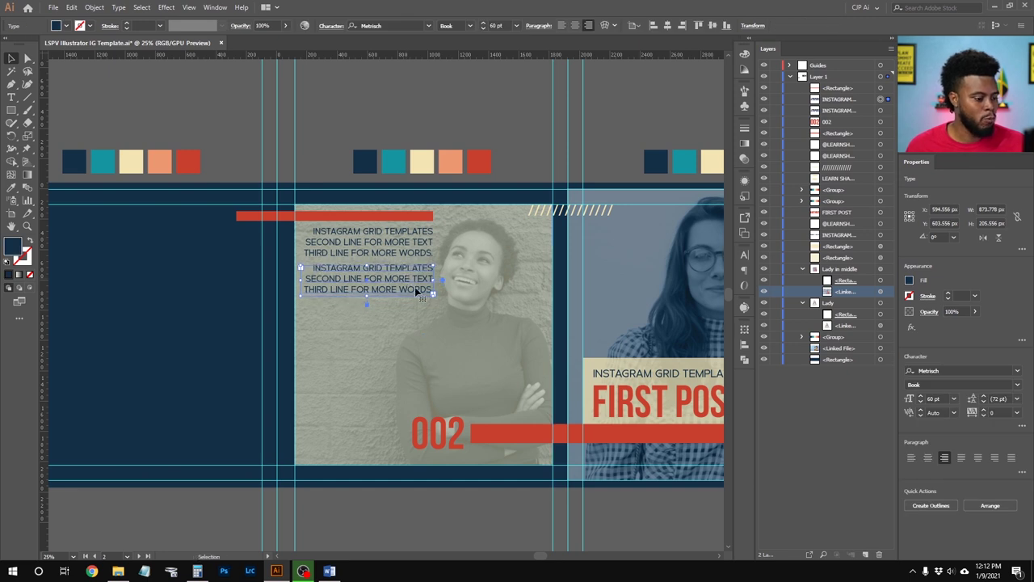
{"action": "left_click", "coordinate": [475, 520]}
Recolour the 002 number with the cream sampled from the palette swatches
{"action": "scroll", "coordinate": [427, 381], "scroll_direction": "left", "scroll_amount": 2}
{"action": "scroll", "coordinate": [485, 315], "scroll_direction": "down", "scroll_amount": 1}
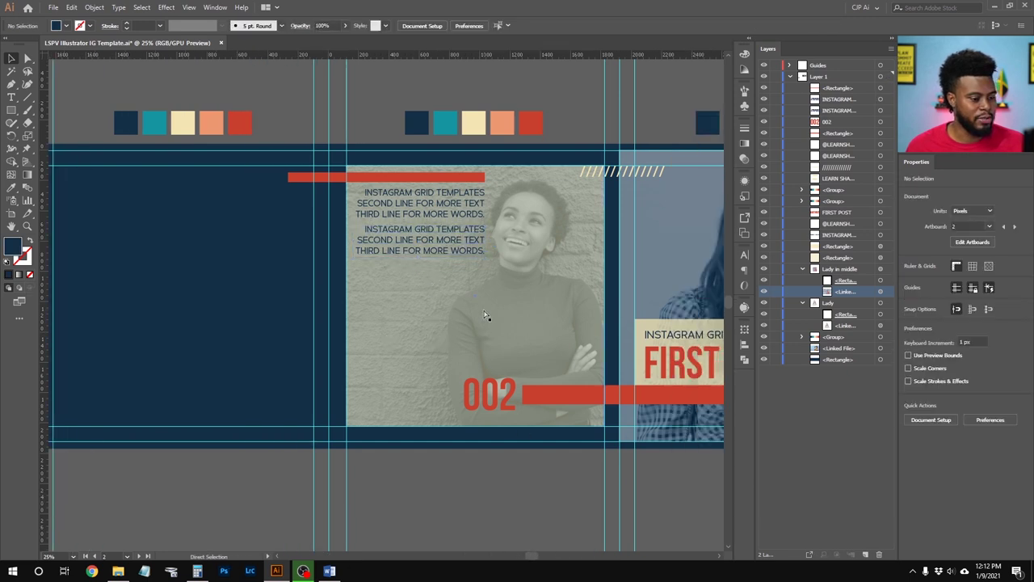
{"action": "scroll", "coordinate": [484, 315], "scroll_direction": "right", "scroll_amount": 2}
{"action": "left_click", "coordinate": [439, 386]}
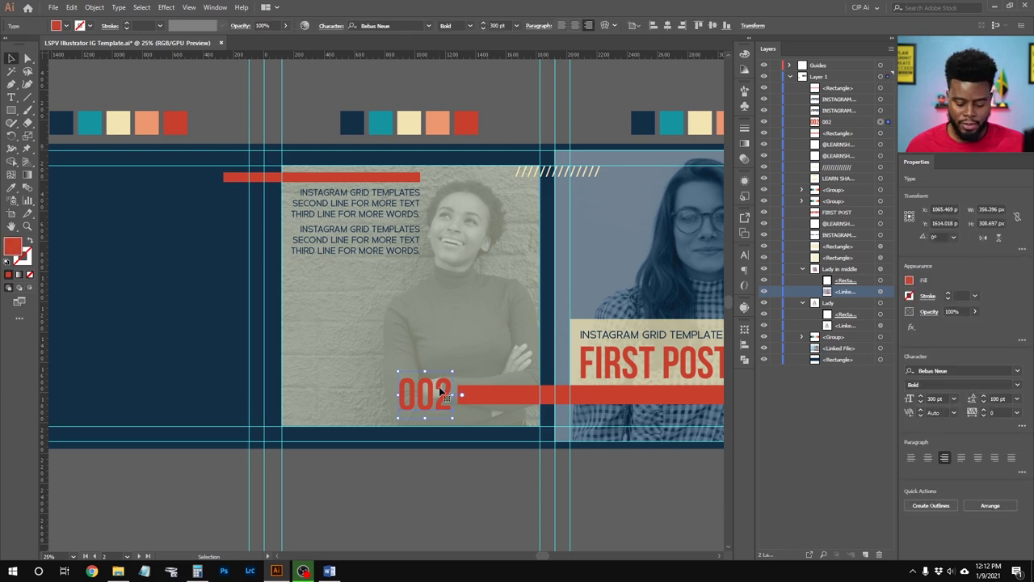
{"action": "key", "text": "i"}
{"action": "left_click", "coordinate": [409, 123]}
{"action": "key", "text": "v"}
{"action": "left_click", "coordinate": [442, 491]}
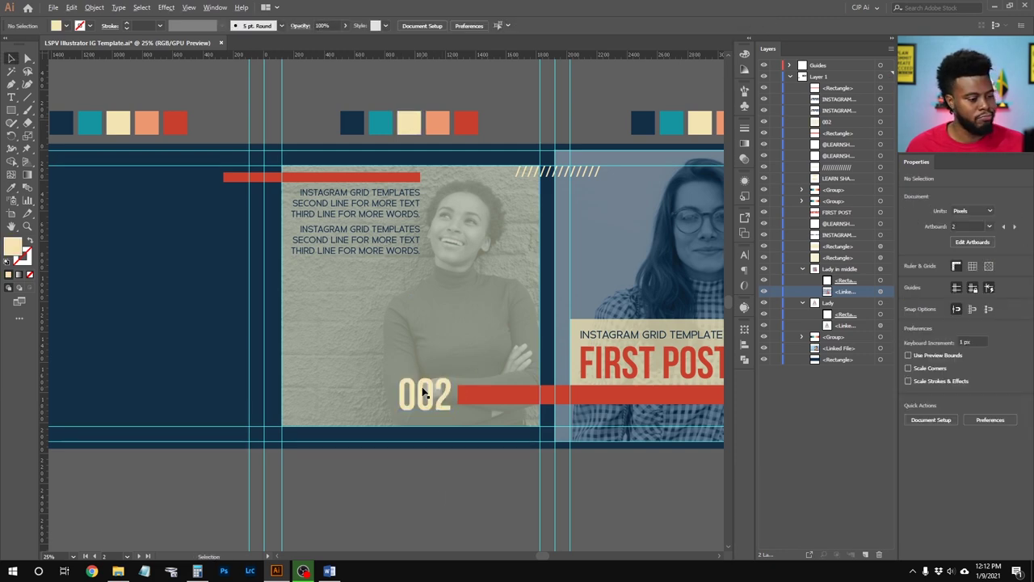
{"action": "scroll", "coordinate": [421, 392], "scroll_direction": "down", "scroll_amount": 2}
{"action": "scroll", "coordinate": [421, 341], "scroll_direction": "up", "scroll_amount": 2}
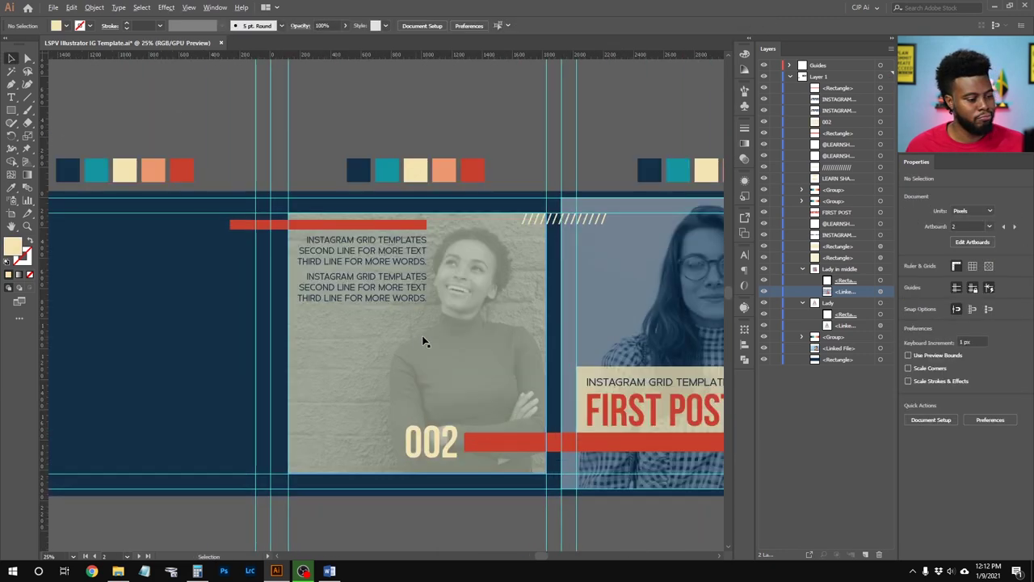
Recolour the 002 number with the navy sampled from the palette swatches
{"action": "left_click", "coordinate": [444, 447]}
{"action": "key", "text": "i"}
{"action": "left_click", "coordinate": [360, 166]}
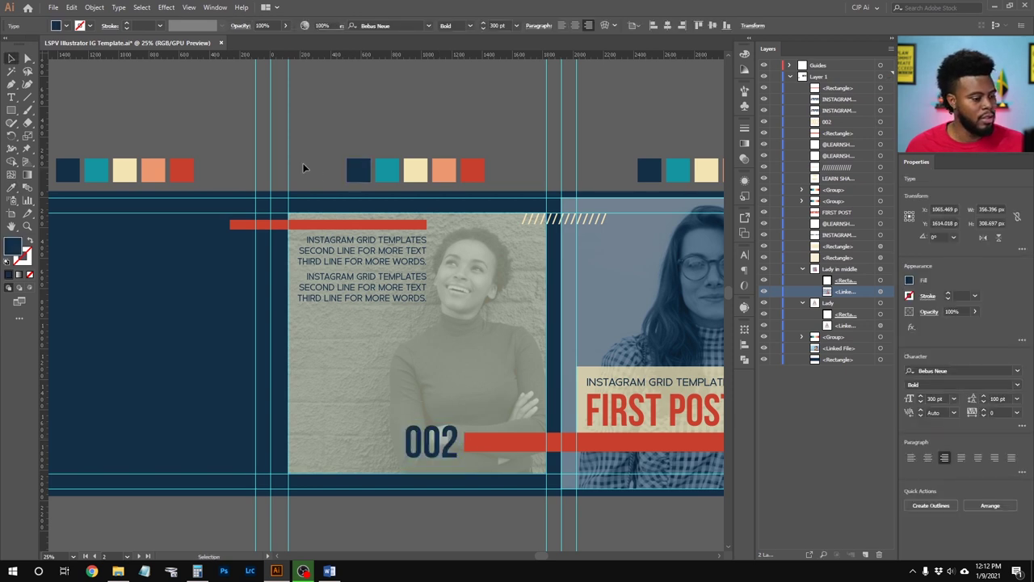
{"action": "key", "text": "v"}
{"action": "left_click", "coordinate": [302, 162]}
{"action": "scroll", "coordinate": [344, 259], "scroll_direction": "down", "scroll_amount": 1}
{"action": "scroll", "coordinate": [343, 258], "scroll_direction": "left", "scroll_amount": 1}
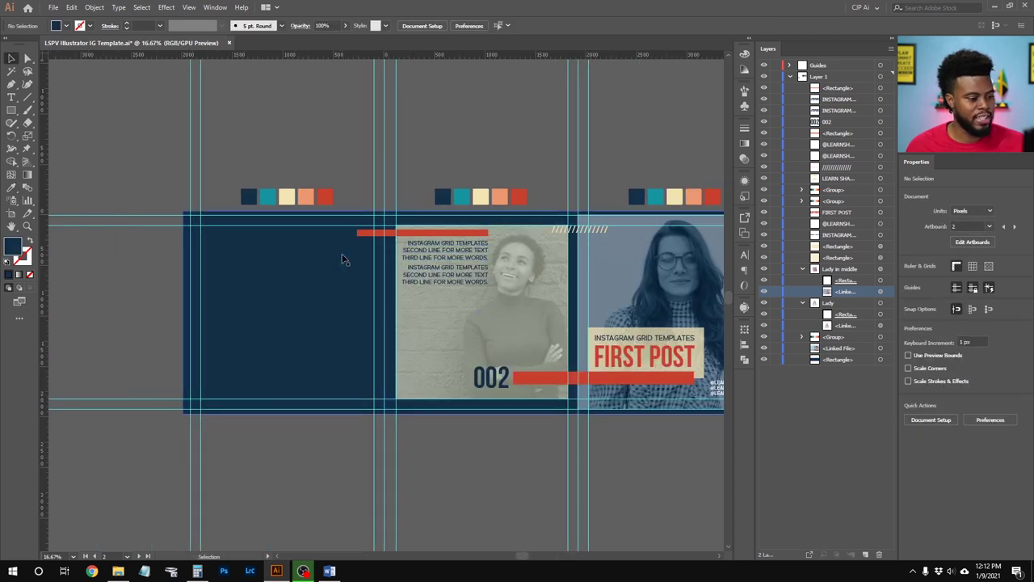
{"action": "scroll", "coordinate": [344, 261], "scroll_direction": "right", "scroll_amount": 1}
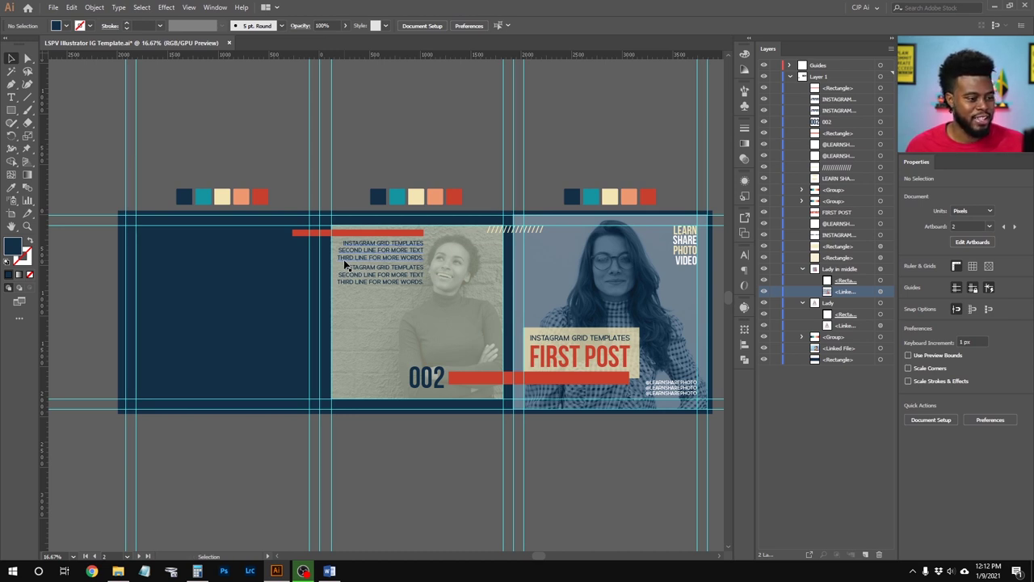
Move the cream row of slashes between the two posts about 40 px up, centred on the upper inner guide
{"action": "scroll", "coordinate": [510, 201], "scroll_direction": "up", "scroll_amount": 4}
{"action": "left_click", "coordinate": [463, 175]}
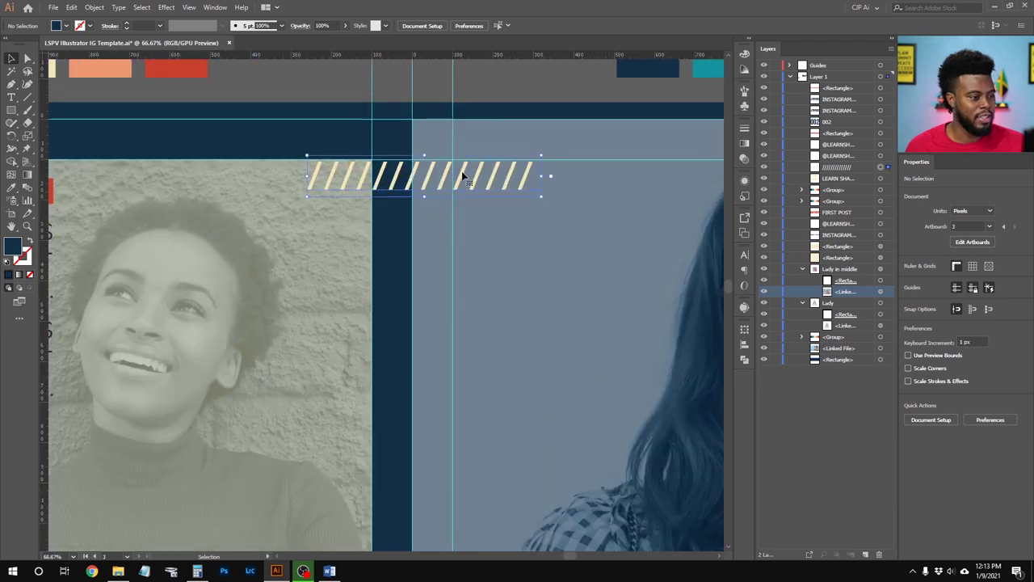
{"action": "key", "text": "shift+Up"}
{"action": "key", "text": "shift+Up"}
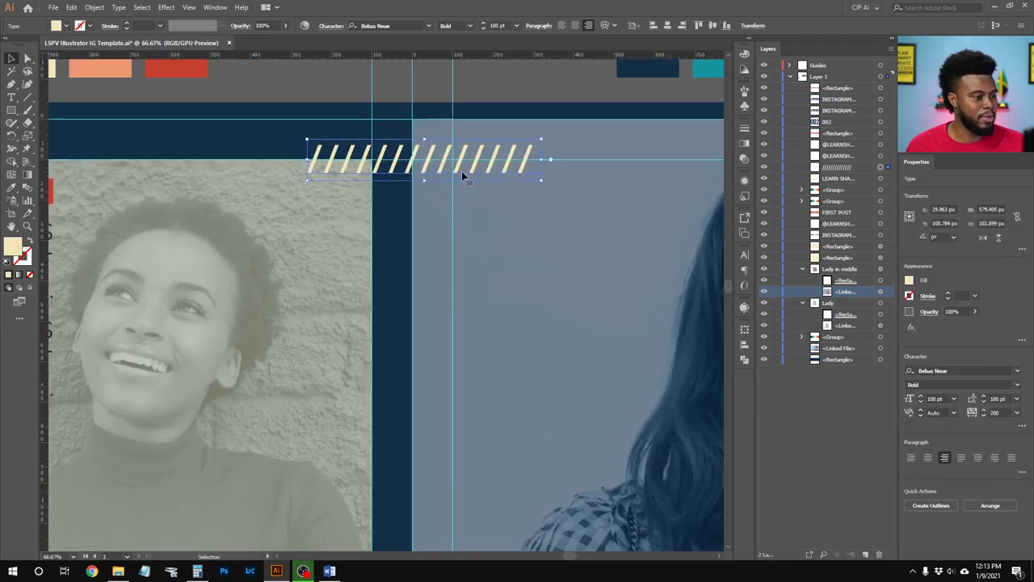
{"action": "scroll", "coordinate": [441, 219], "scroll_direction": "down", "scroll_amount": 2}
{"action": "left_click", "coordinate": [415, 377]}
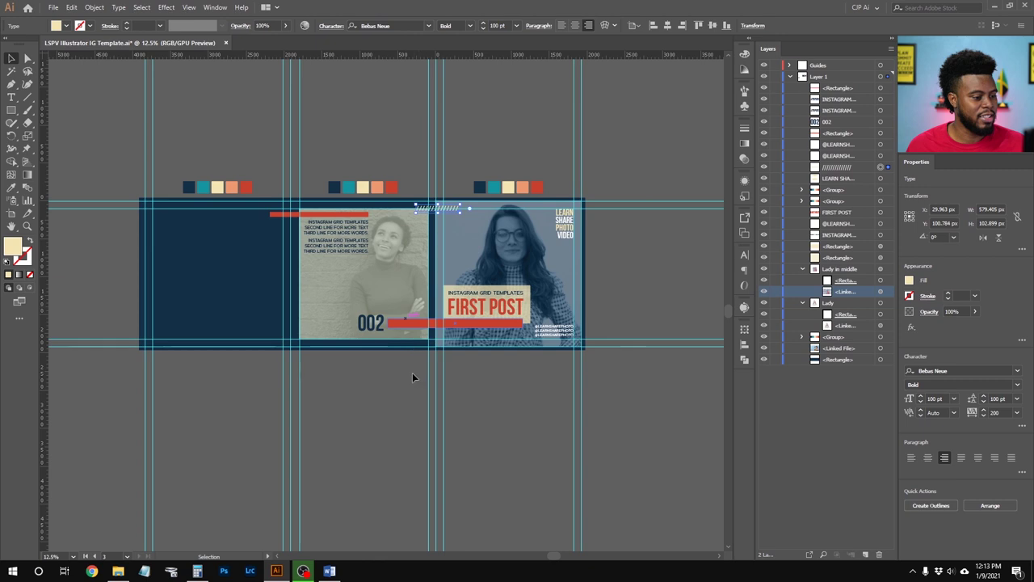
Add a Lorem ipsum paragraph text box about 1205 by 402 px above the 002 number
{"action": "scroll", "coordinate": [379, 321], "scroll_direction": "up", "scroll_amount": 3}
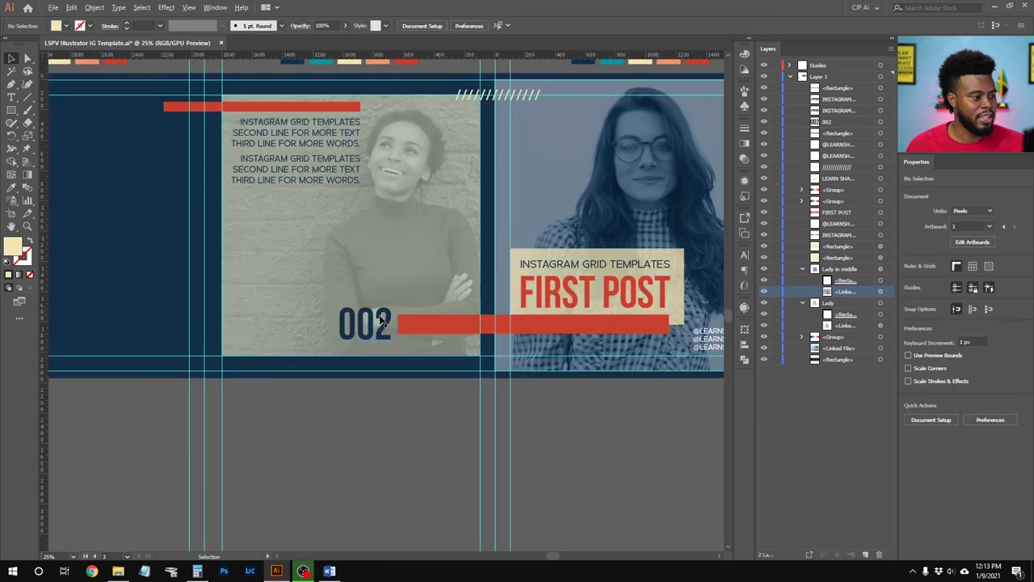
{"action": "scroll", "coordinate": [380, 322], "scroll_direction": "up", "scroll_amount": 1}
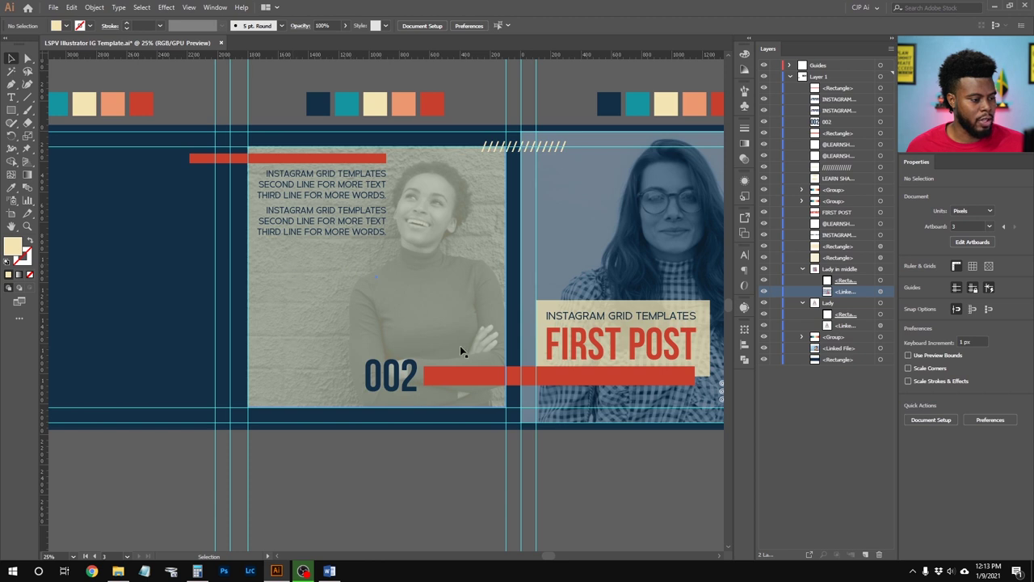
{"action": "left_click", "coordinate": [468, 312]}
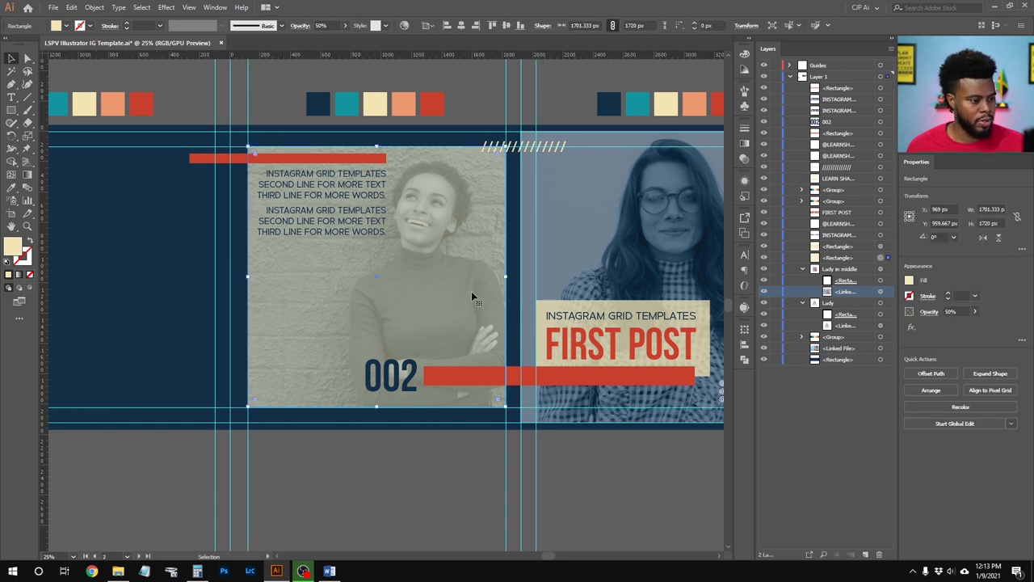
{"action": "key", "text": "t"}
{"action": "left_click_drag", "start_coordinate": [490, 282], "coordinate": [307, 341]}
{"action": "key", "text": "Escape"}
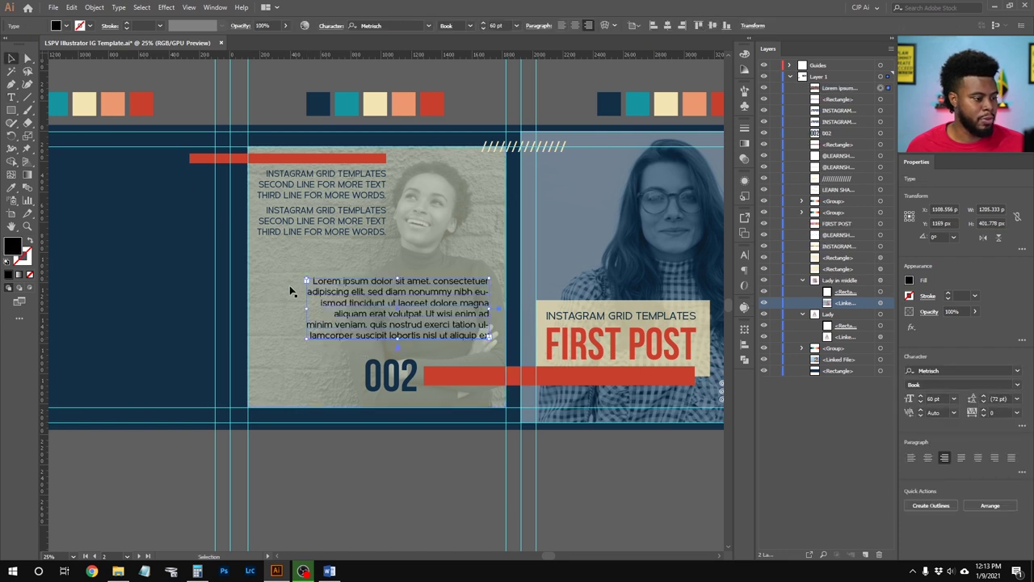
Recolour the Lorem ipsum paragraph with the navy sampled from the palette swatches
{"action": "key", "text": "i"}
{"action": "left_click", "coordinate": [314, 100]}
{"action": "key", "text": "v"}
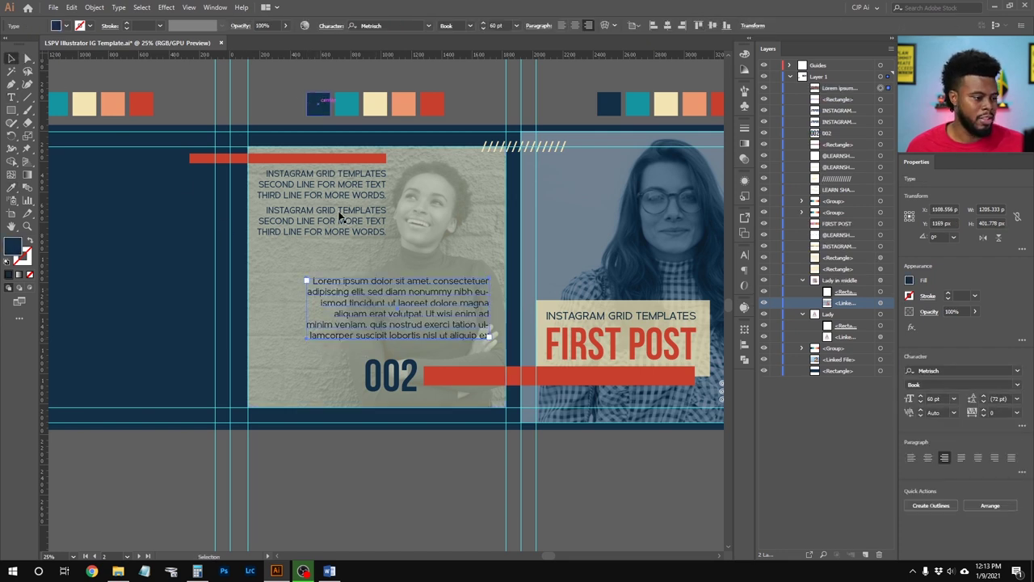
{"action": "left_click", "coordinate": [372, 463]}
{"action": "scroll", "coordinate": [371, 463], "scroll_direction": "left", "scroll_amount": 2}
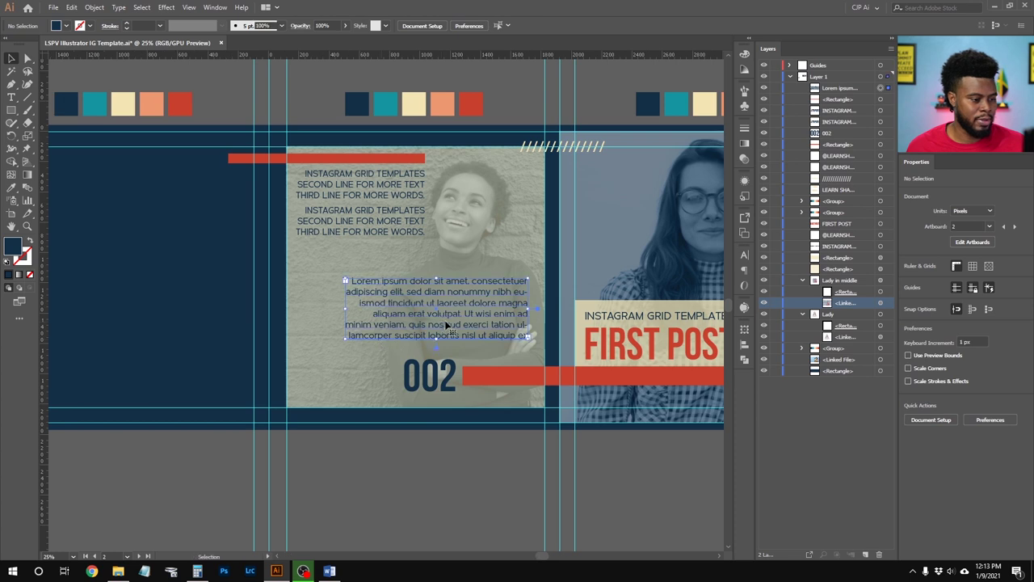
Turn off hyphenation for all the text in the Lorem ipsum paragraph
{"action": "key", "text": "t"}
{"action": "left_click", "coordinate": [524, 338]}
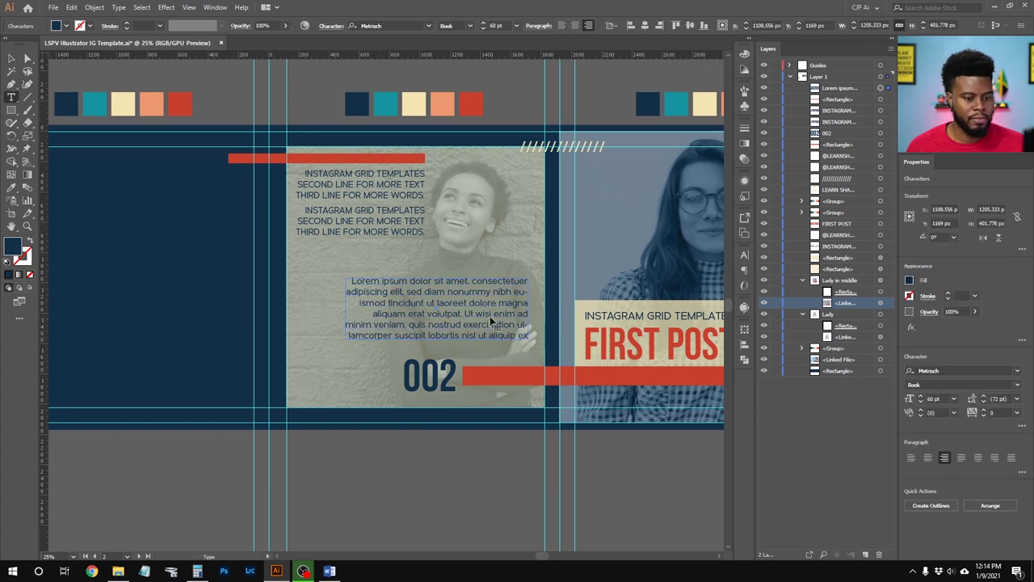
{"action": "key", "text": "ctrl+a"}
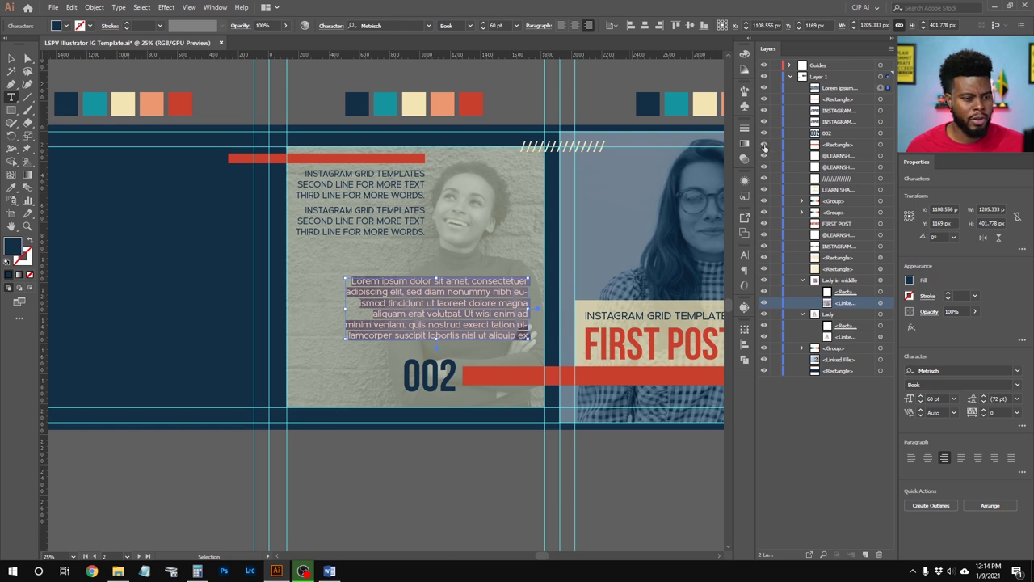
{"action": "left_click", "coordinate": [744, 255]}
{"action": "left_click", "coordinate": [659, 250]}
{"action": "left_click", "coordinate": [616, 334]}
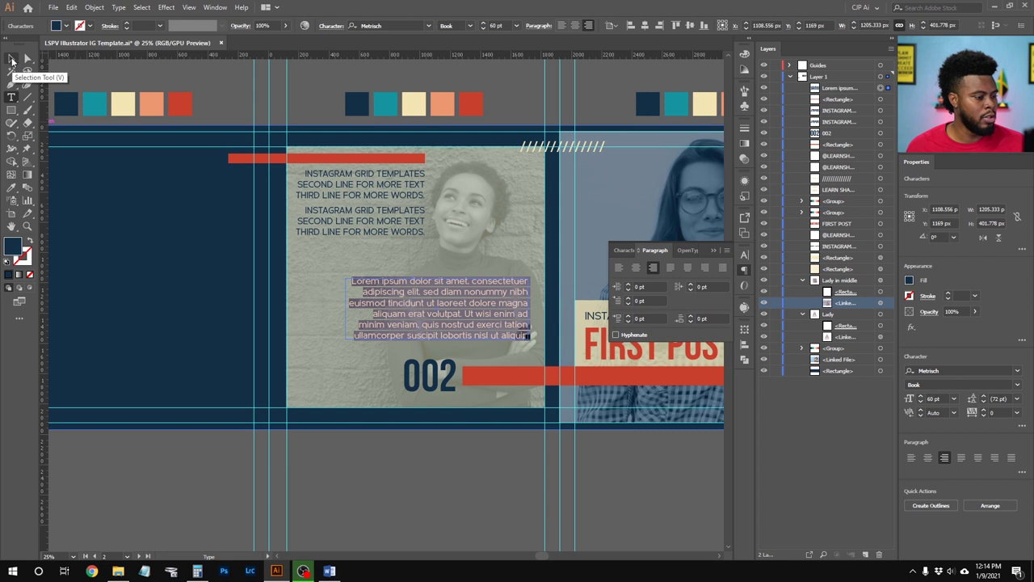
Widen the Lorem ipsum text box from its left side to about 1262 px
{"action": "key", "text": "Escape"}
{"action": "mouse_move", "coordinate": [347, 306]}
{"action": "left_mouse_down"}
{"action": "mouse_move", "coordinate": [322, 305]}
{"action": "mouse_move", "coordinate": [347, 306]}
{"action": "mouse_move", "coordinate": [338, 305]}
{"action": "left_mouse_up"}
{"action": "left_click", "coordinate": [80, 115]}
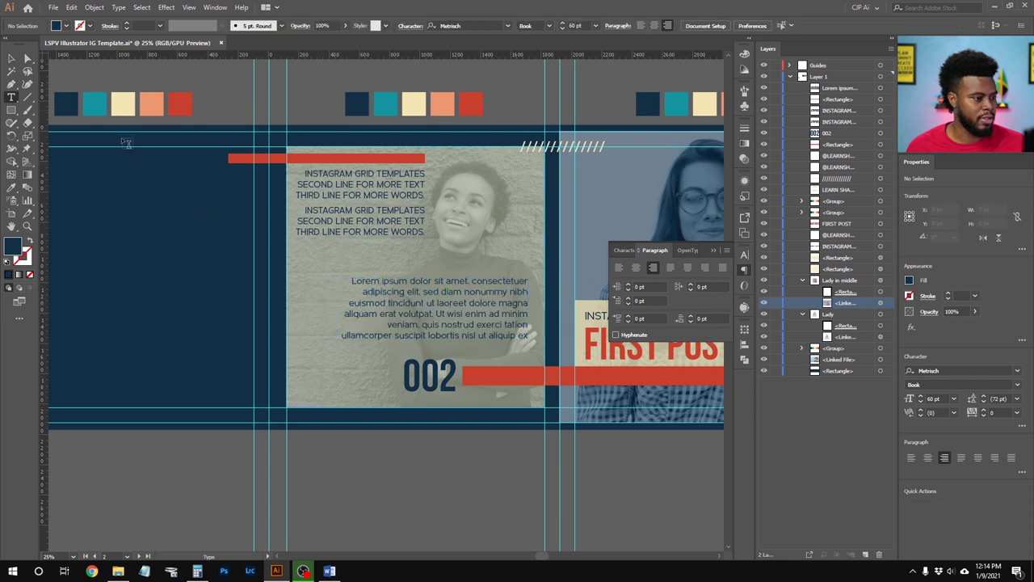
Justify the whole Lorem ipsum paragraph with its last line aligned right
{"action": "left_click", "coordinate": [398, 322]}
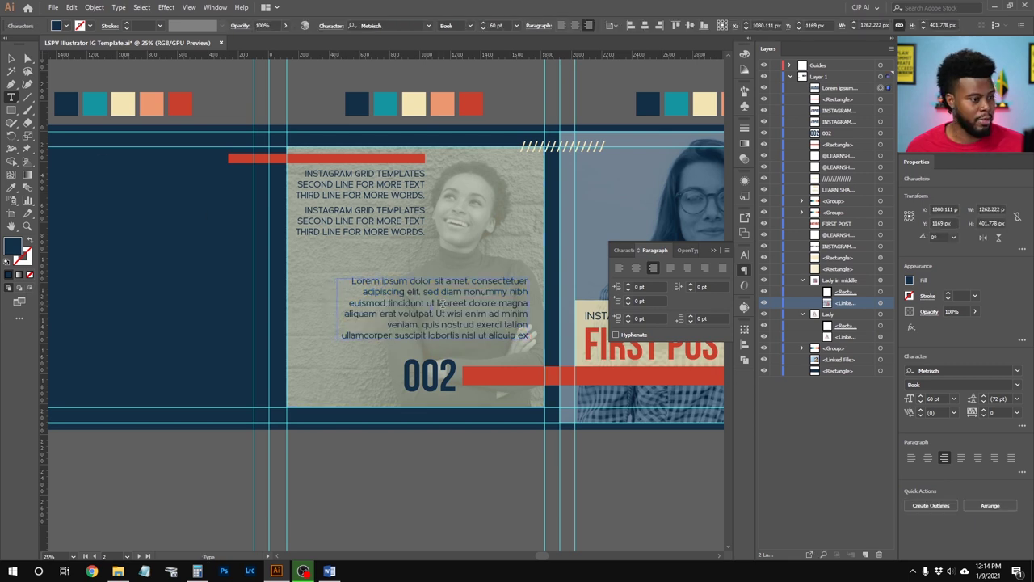
{"action": "key", "text": "Return"}
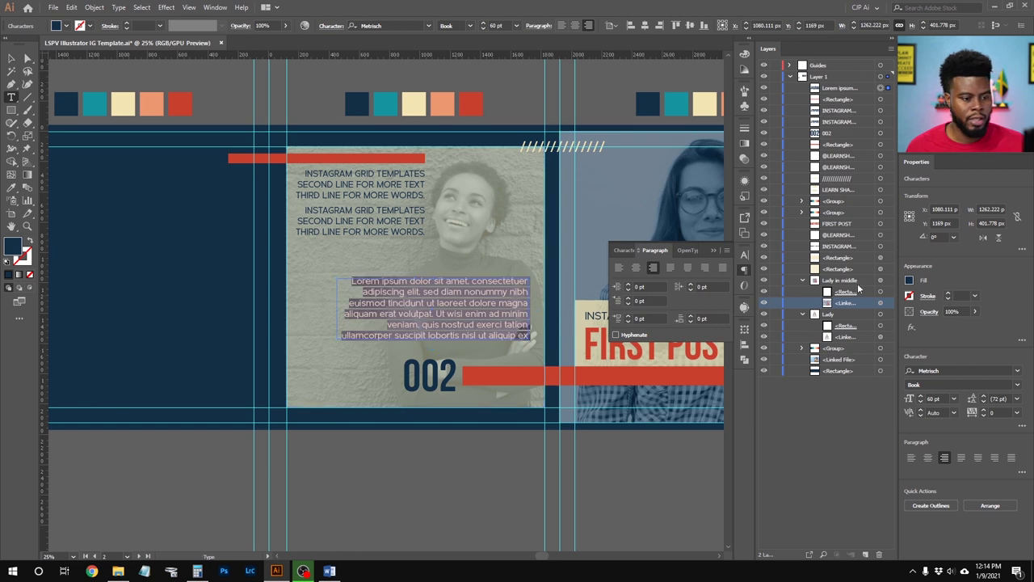
{"action": "left_click", "coordinate": [709, 268]}
{"action": "left_click", "coordinate": [10, 59]}
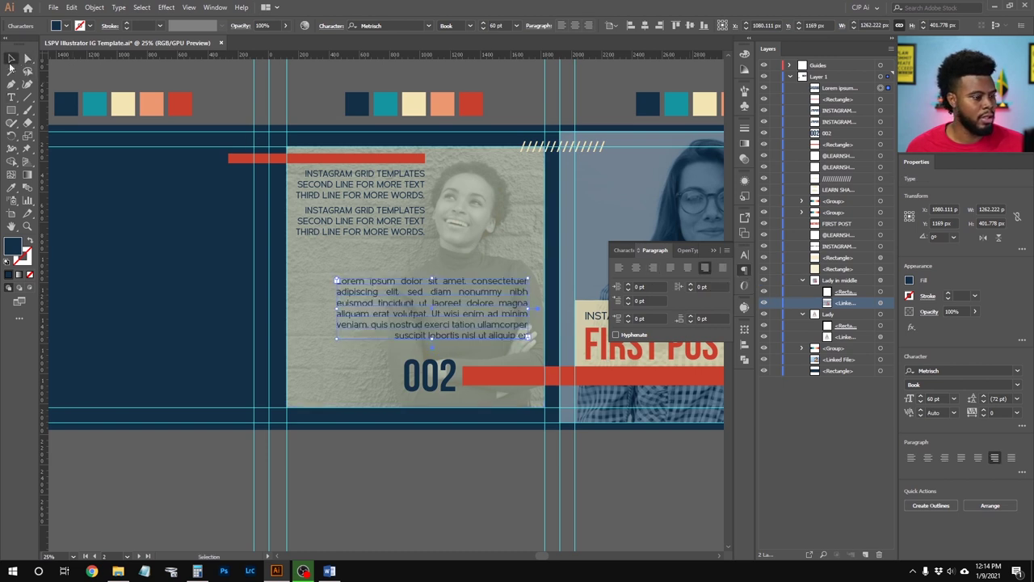
{"action": "left_click", "coordinate": [388, 470]}
{"action": "scroll", "coordinate": [389, 471], "scroll_direction": "up", "scroll_amount": 1}
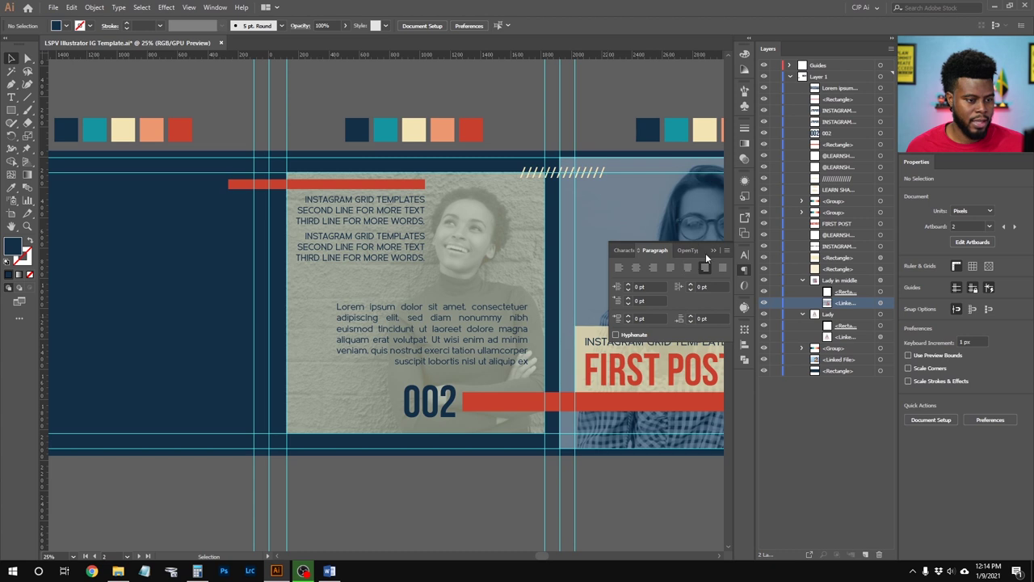
{"action": "left_click", "coordinate": [713, 251]}
{"action": "scroll", "coordinate": [445, 490], "scroll_direction": "left", "scroll_amount": 1}
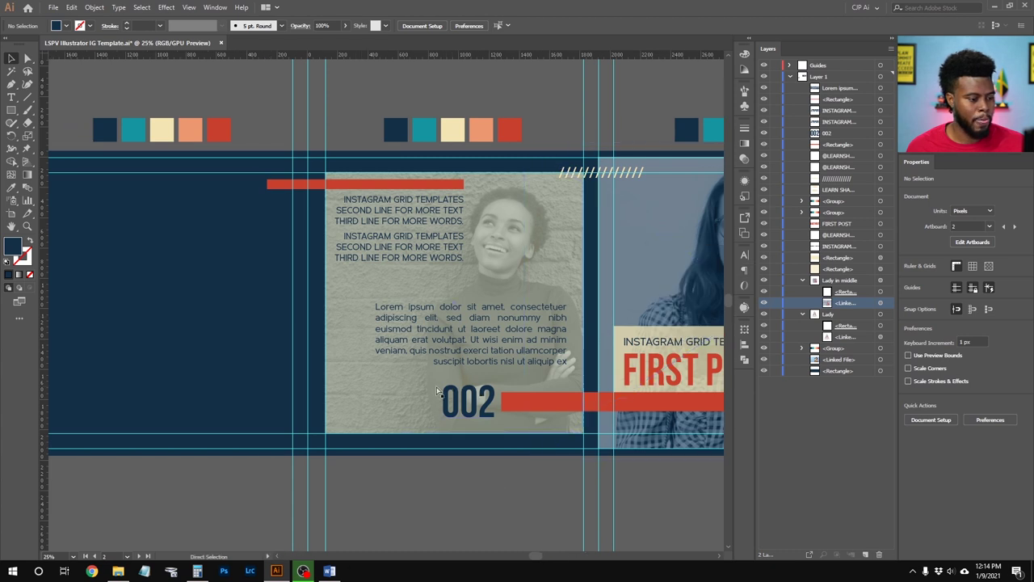
Move the Lorem ipsum paragraph 70 px down, closer above the 002 number
{"action": "left_click", "coordinate": [491, 331]}
{"action": "key", "text": "Down"}
{"action": "key", "text": "Down"}
{"action": "key", "text": "Down"}
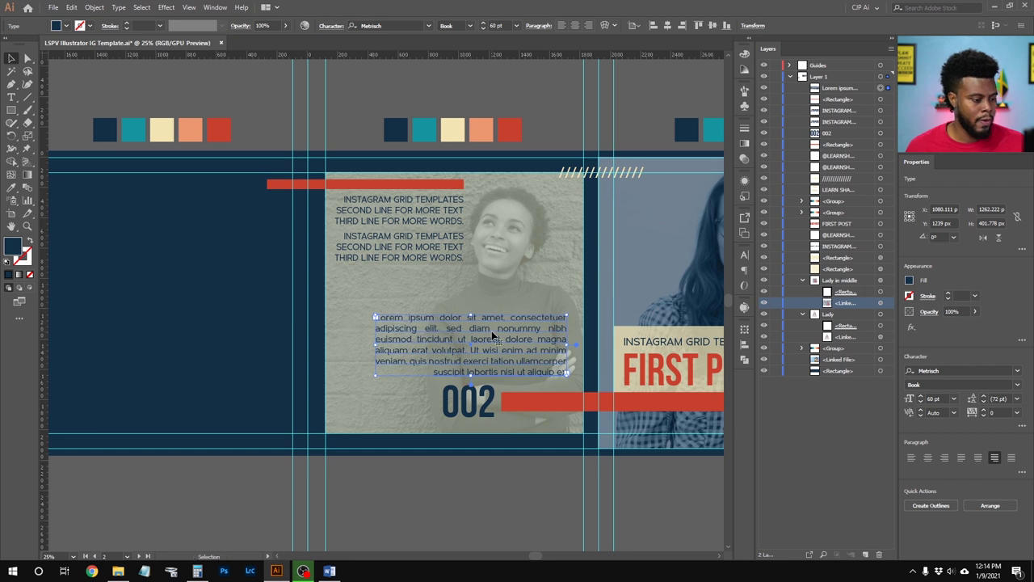
{"action": "left_click", "coordinate": [463, 497]}
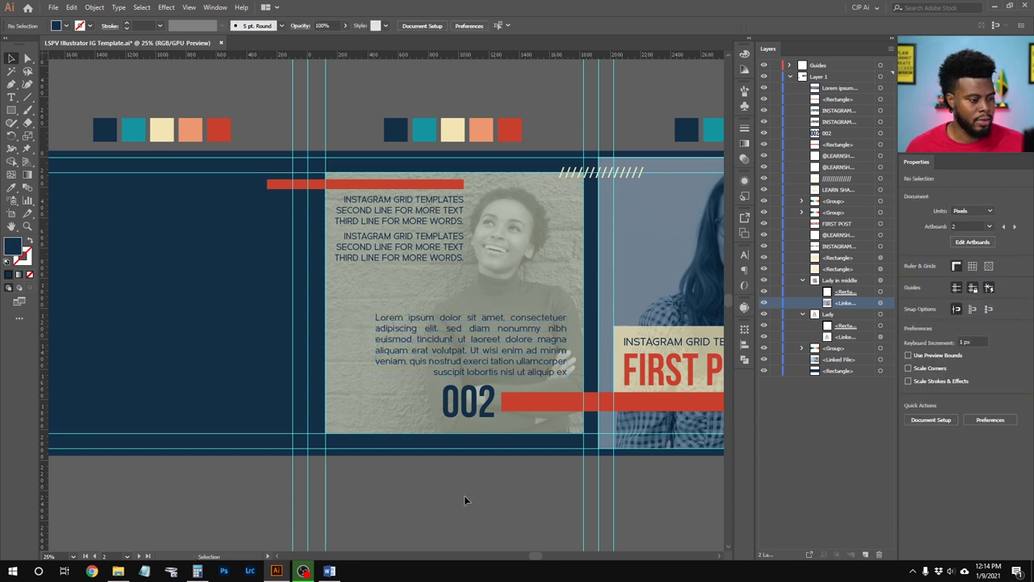
{"action": "scroll", "coordinate": [431, 420], "scroll_direction": "right", "scroll_amount": 5}
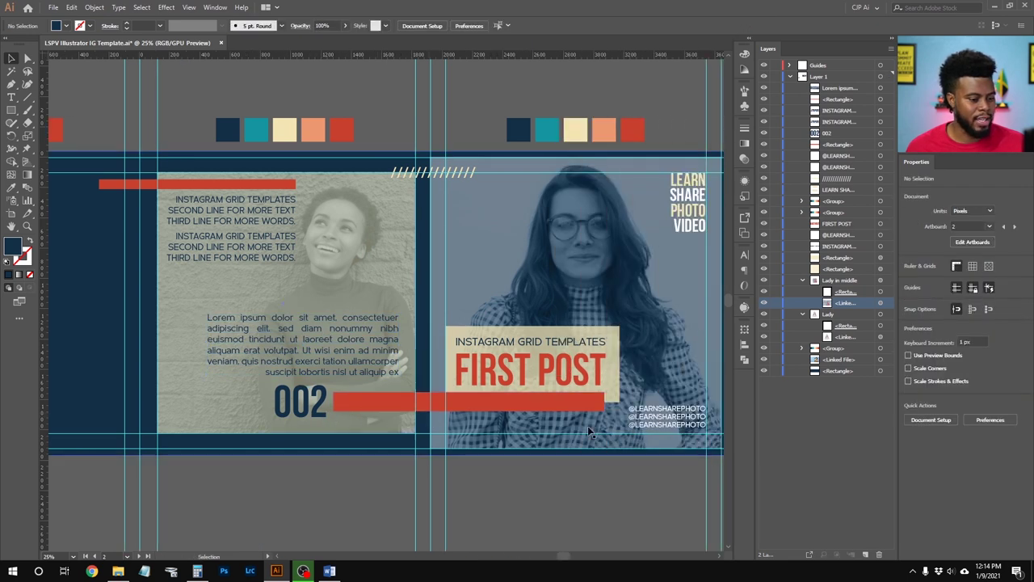
{"action": "left_click", "coordinate": [675, 422]}
{"action": "left_click_drag", "start_coordinate": [674, 421], "coordinate": [209, 404]}
{"action": "scroll", "coordinate": [381, 391], "scroll_direction": "left", "scroll_amount": 4}
{"action": "scroll", "coordinate": [383, 392], "scroll_direction": "up", "scroll_amount": 1}
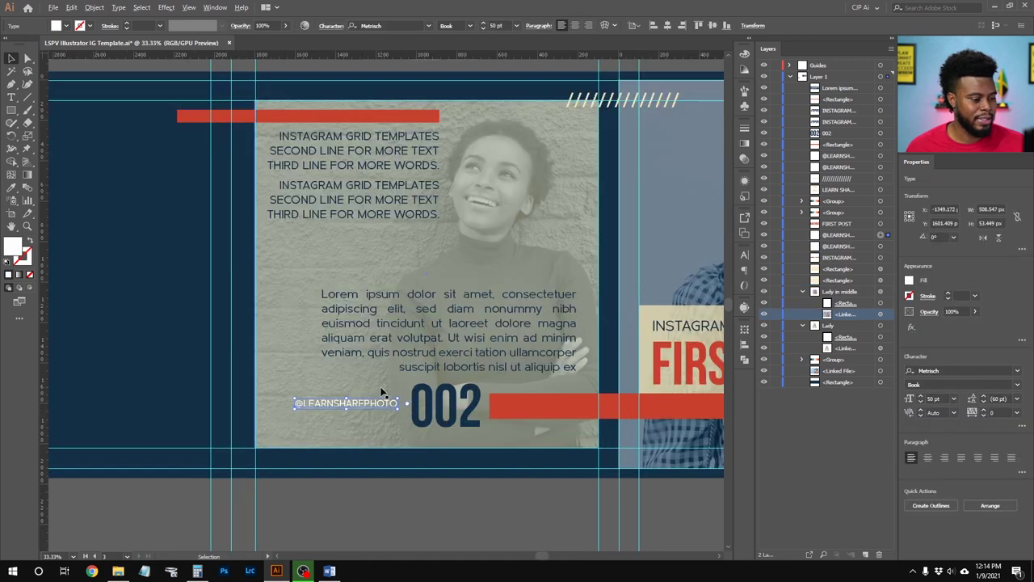
{"action": "scroll", "coordinate": [381, 387], "scroll_direction": "up", "scroll_amount": 2}
{"action": "scroll", "coordinate": [377, 434], "scroll_direction": "up", "scroll_amount": 1}
{"action": "scroll", "coordinate": [374, 439], "scroll_direction": "down", "scroll_amount": 2}
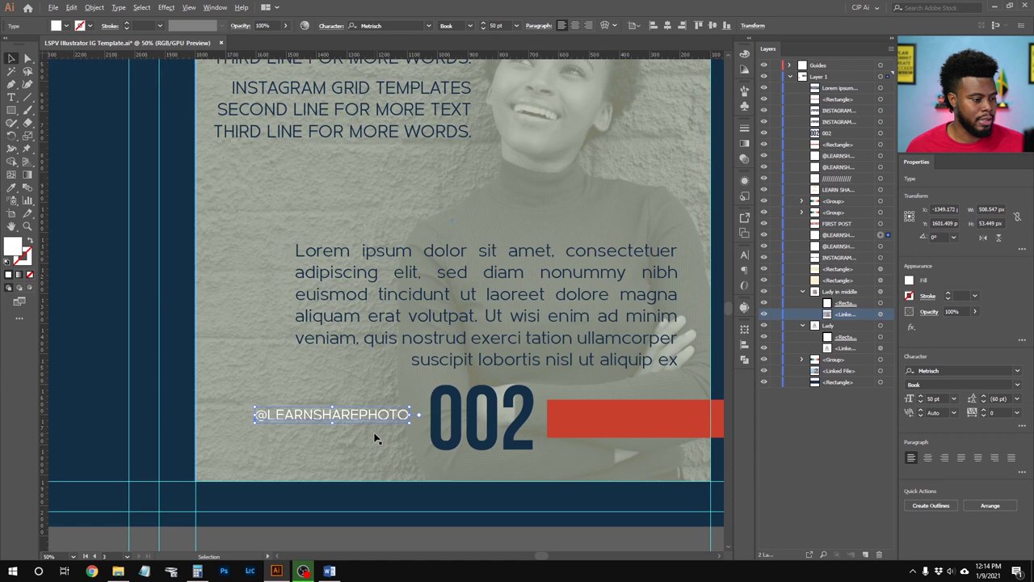
{"action": "scroll", "coordinate": [376, 434], "scroll_direction": "down", "scroll_amount": 1}
{"action": "scroll", "coordinate": [371, 429], "scroll_direction": "up", "scroll_amount": 1}
{"action": "scroll", "coordinate": [374, 424], "scroll_direction": "up", "scroll_amount": 1}
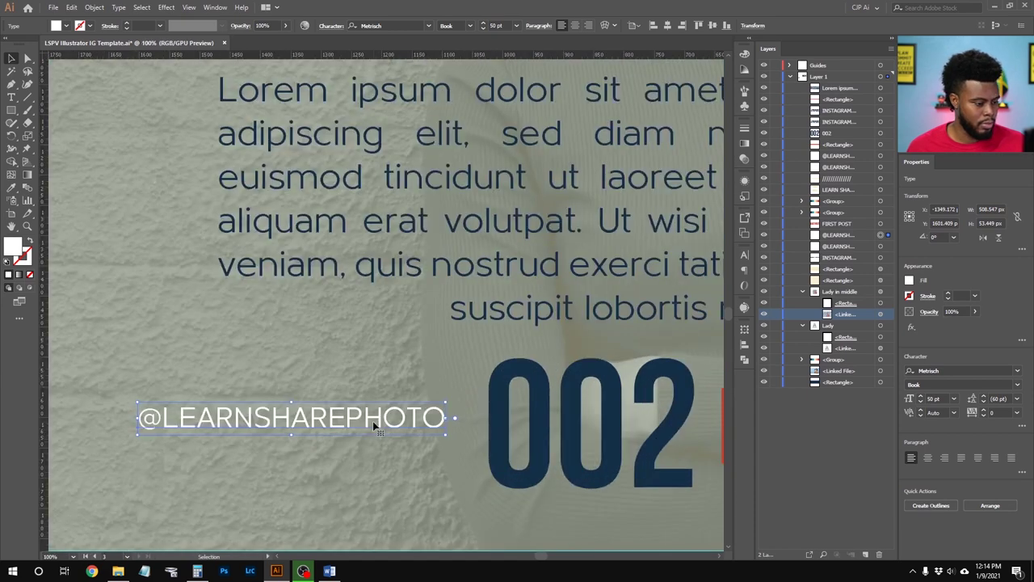
{"action": "key", "text": "shift+Down"}
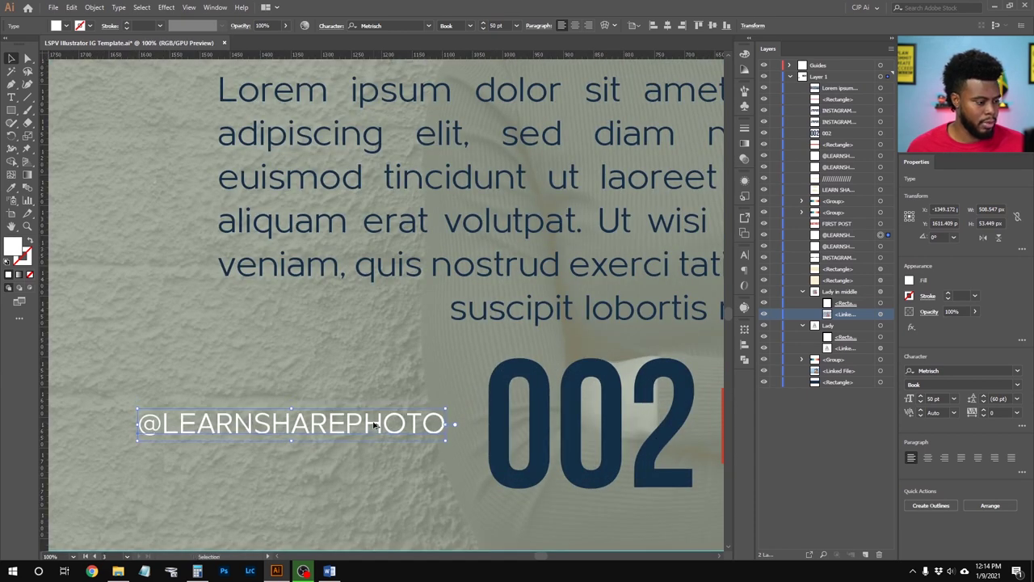
{"action": "scroll", "coordinate": [355, 422], "scroll_direction": "down", "scroll_amount": 2}
{"action": "key", "text": "shift+Left"}
{"action": "key", "text": "shift+Left"}
{"action": "key", "text": "shift+Left"}
{"action": "key", "text": "shift+Left"}
{"action": "key", "text": "shift+Left"}
{"action": "key", "text": "shift+Left"}
{"action": "key", "text": "ctrl+shift+a"}
{"action": "scroll", "coordinate": [406, 428], "scroll_direction": "down", "scroll_amount": 1}
{"action": "scroll", "coordinate": [578, 365], "scroll_direction": "left", "scroll_amount": 3}
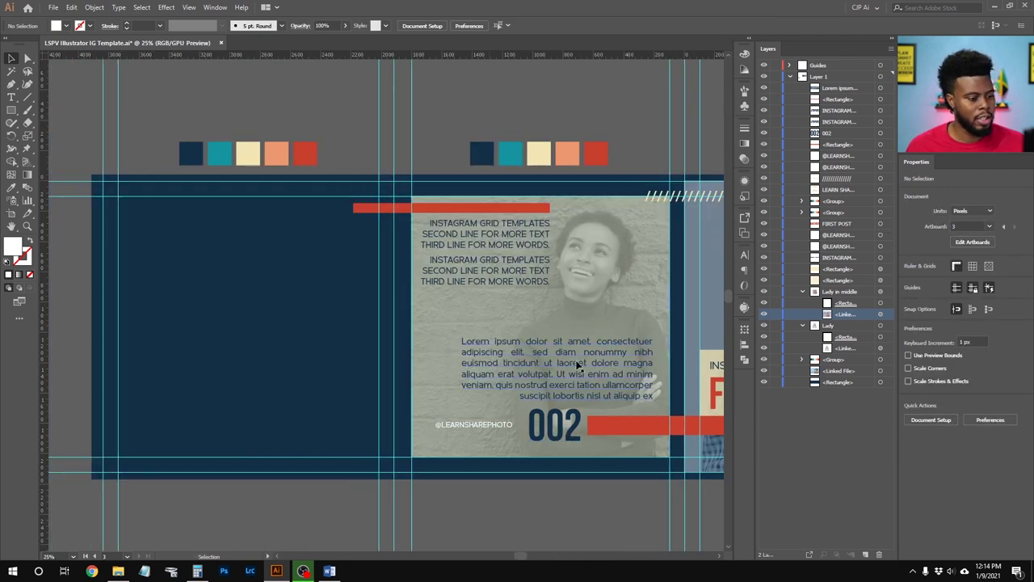
{"action": "left_click", "coordinate": [476, 270]}
{"action": "left_click", "coordinate": [506, 235], "text": "shift"}
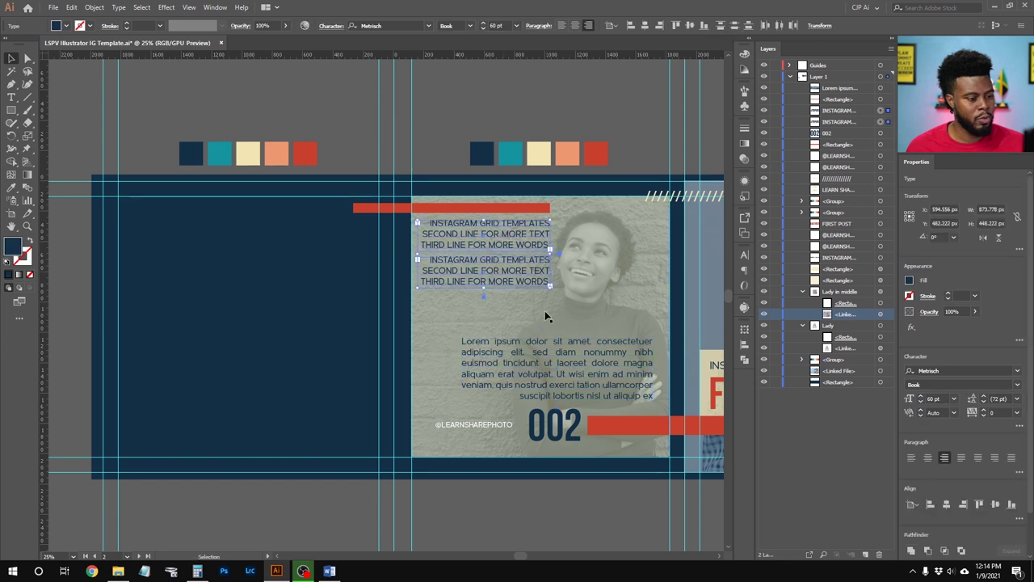
{"action": "scroll", "coordinate": [549, 320], "scroll_direction": "right", "scroll_amount": 3}
{"action": "left_click", "coordinate": [511, 499]}
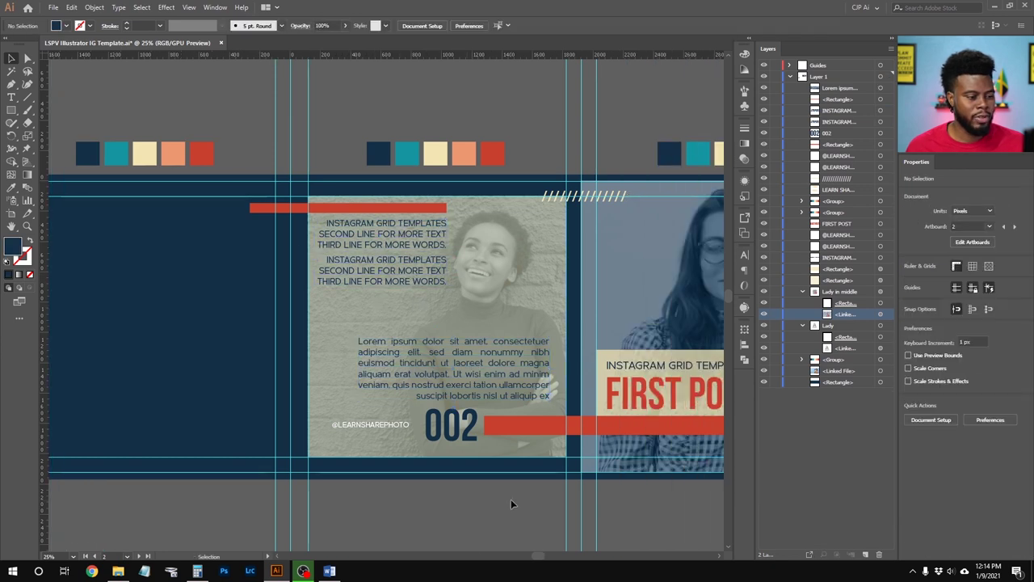
{"action": "left_click", "coordinate": [508, 266]}
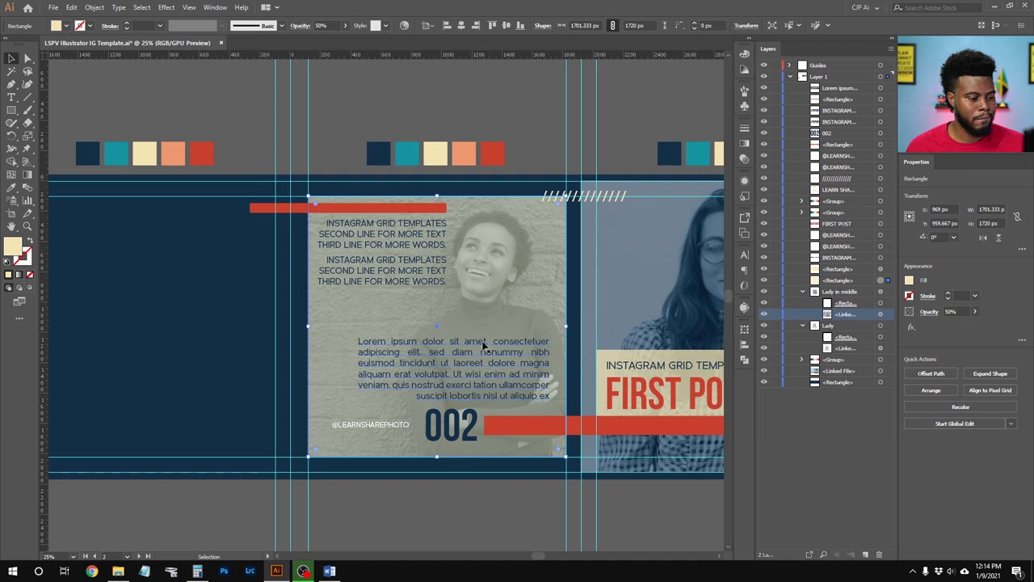
{"action": "scroll", "coordinate": [488, 356], "scroll_direction": "down", "scroll_amount": 2}
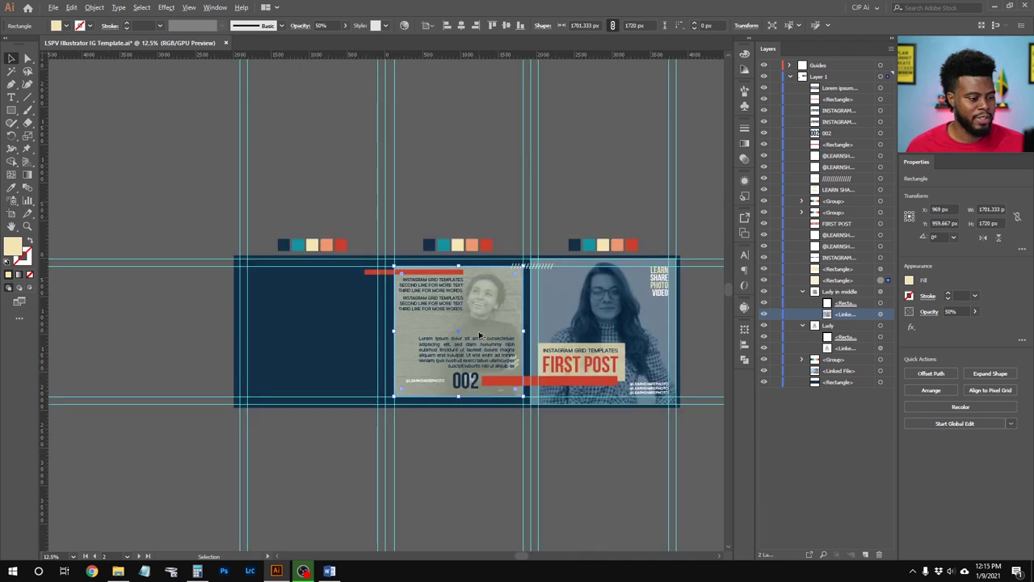
Try a white fill on the Lorem ipsum paragraph and both INSTAGRAM GRID TEMPLATES caption blocks
{"action": "scroll", "coordinate": [479, 332], "scroll_direction": "up", "scroll_amount": 3}
{"action": "left_click", "coordinate": [477, 386]}
{"action": "left_click", "coordinate": [356, 207], "text": "shift"}
{"action": "left_click", "coordinate": [355, 256], "text": "shift"}
{"action": "left_click", "coordinate": [64, 25]}
{"action": "left_click", "coordinate": [18, 44]}
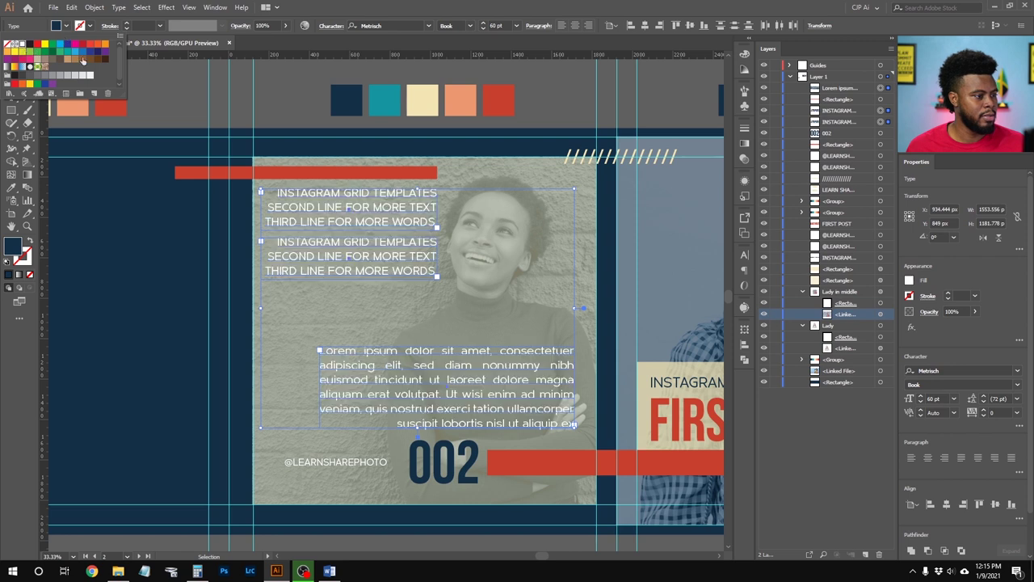
{"action": "key", "text": "Escape"}
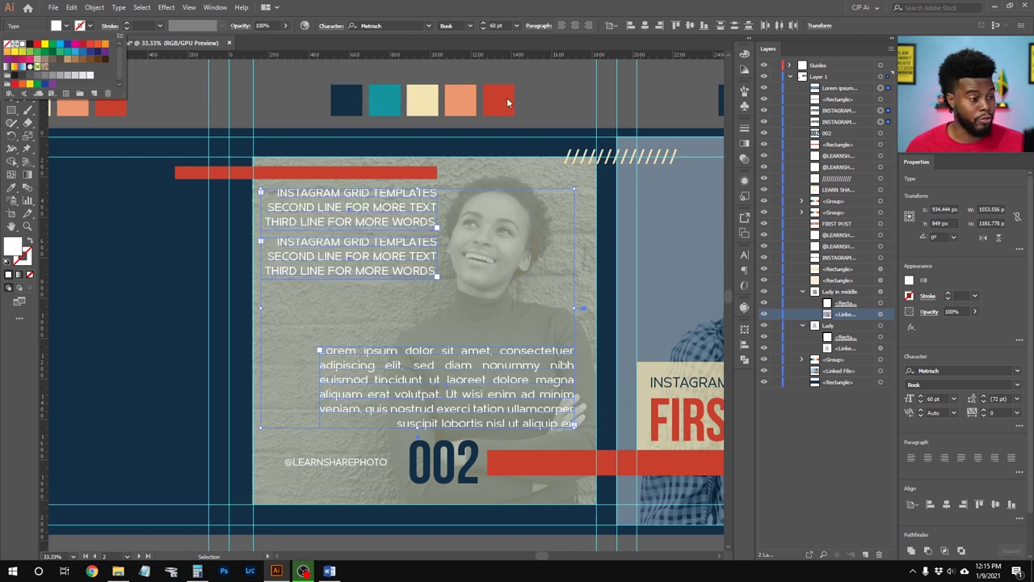
Try the palette's cream colour on the Lorem ipsum paragraph and both caption blocks by sampling its swatch
{"action": "key", "text": "i"}
{"action": "left_click", "coordinate": [422, 101]}
{"action": "left_click", "coordinate": [422, 98]}
{"action": "key", "text": "v"}
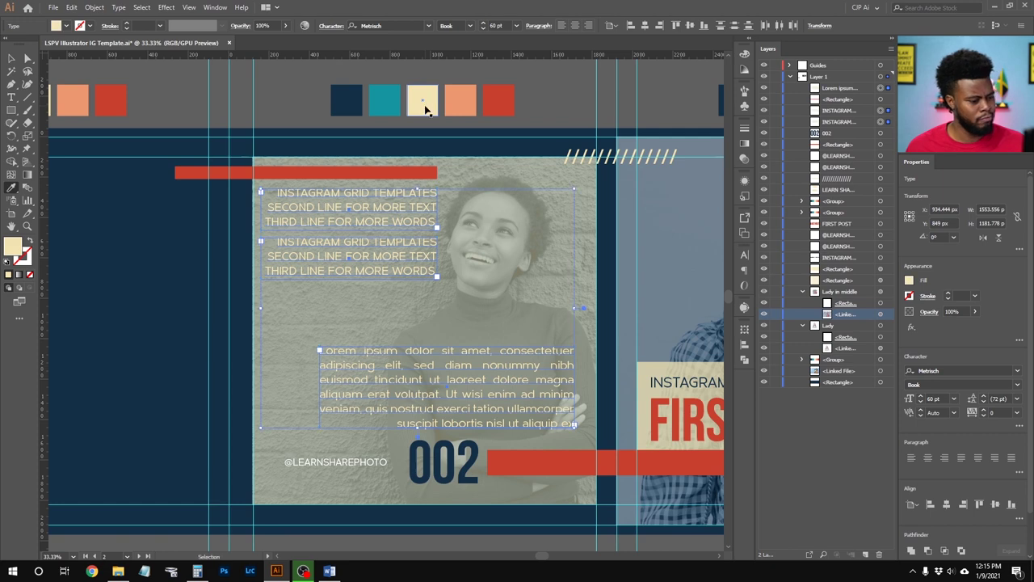
{"action": "key", "text": "v"}
{"action": "left_click", "coordinate": [546, 119]}
{"action": "scroll", "coordinate": [512, 261], "scroll_direction": "down", "scroll_amount": 1}
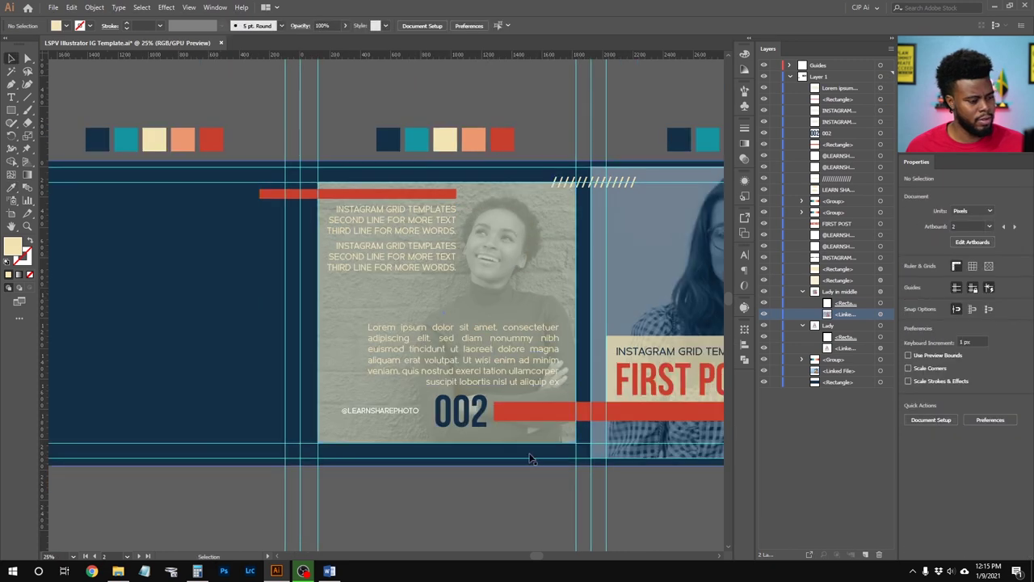
Undo the cream and white fills on the paragraph and the two caption blocks
{"action": "key", "text": "a"}
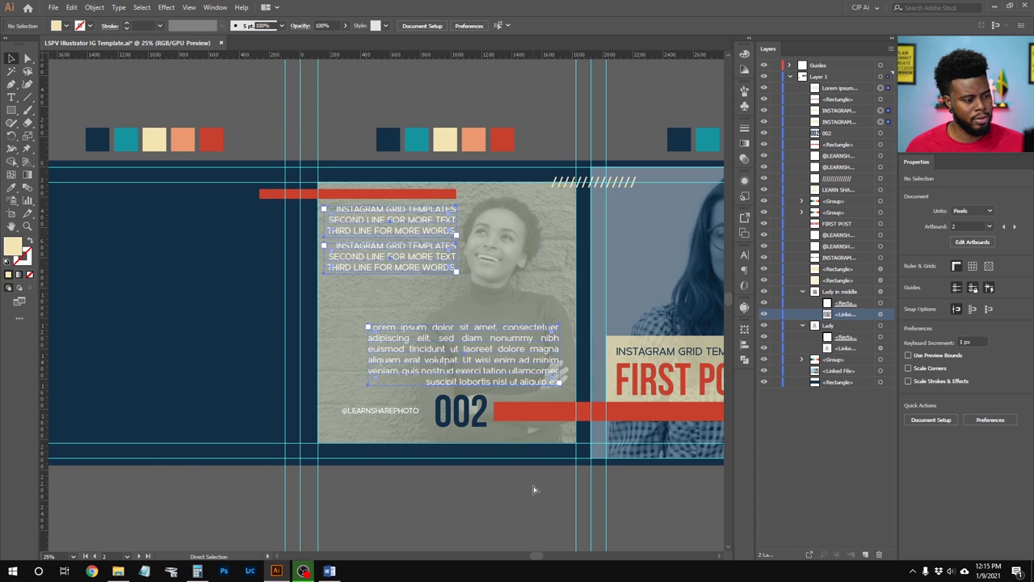
{"action": "key", "text": "v"}
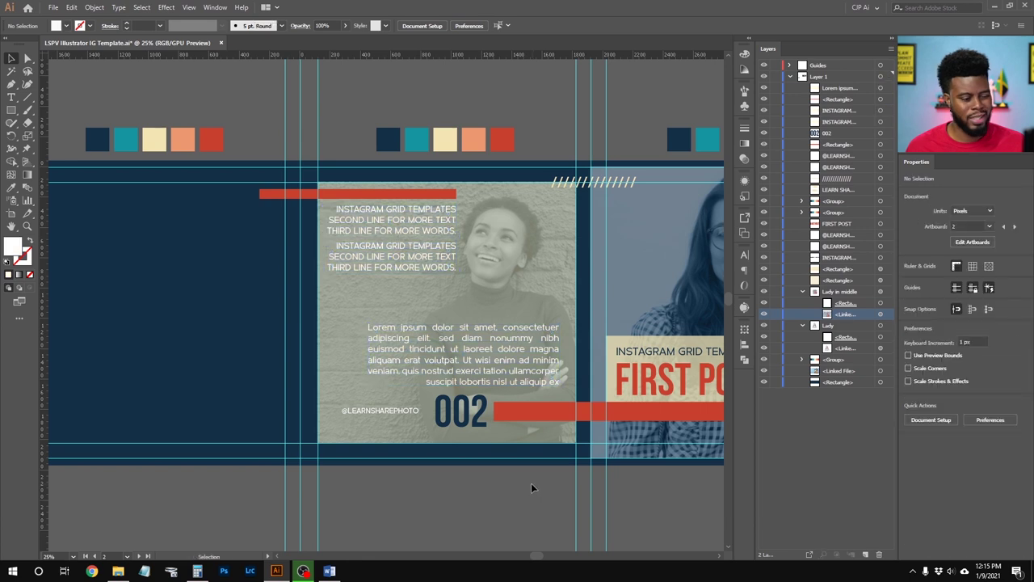
{"action": "key", "text": "ctrl+z"}
{"action": "key", "text": "ctrl+shift+a"}
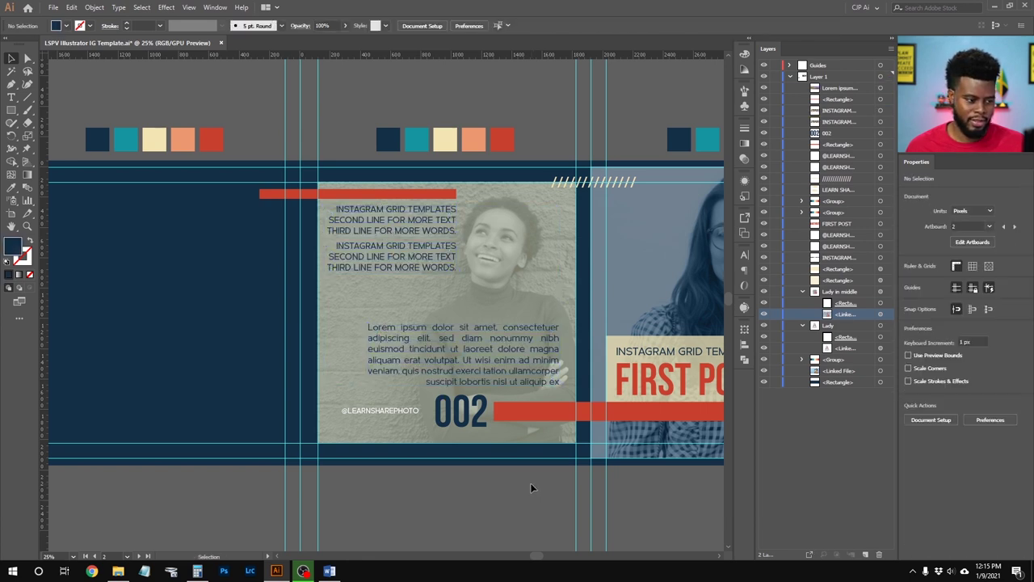
Nudge the 002 number slightly left, away from the start of the lower red bar
{"action": "key", "text": "a"}
{"action": "scroll", "coordinate": [504, 316], "scroll_direction": "left", "scroll_amount": 3}
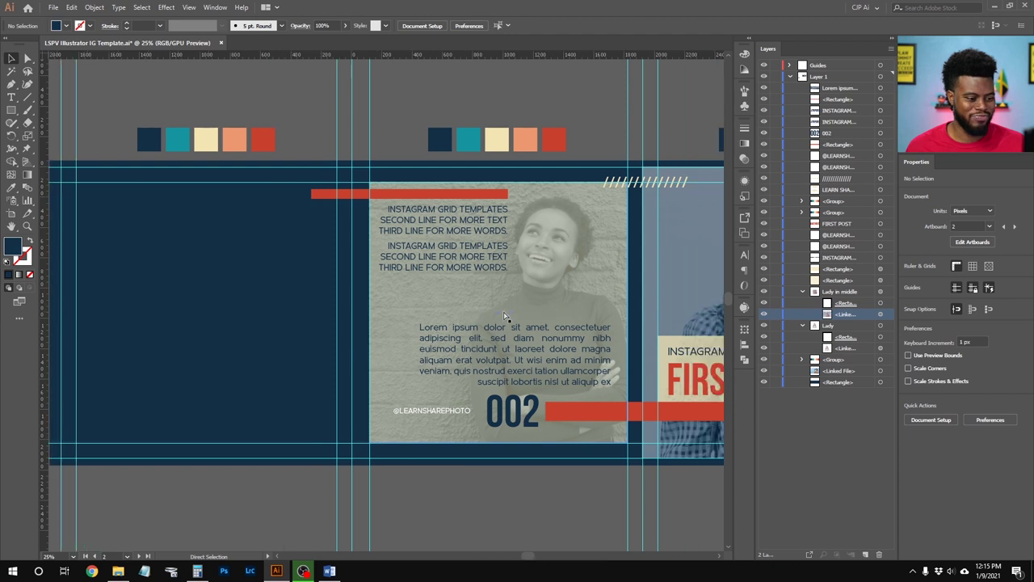
{"action": "scroll", "coordinate": [504, 316], "scroll_direction": "right", "scroll_amount": 2}
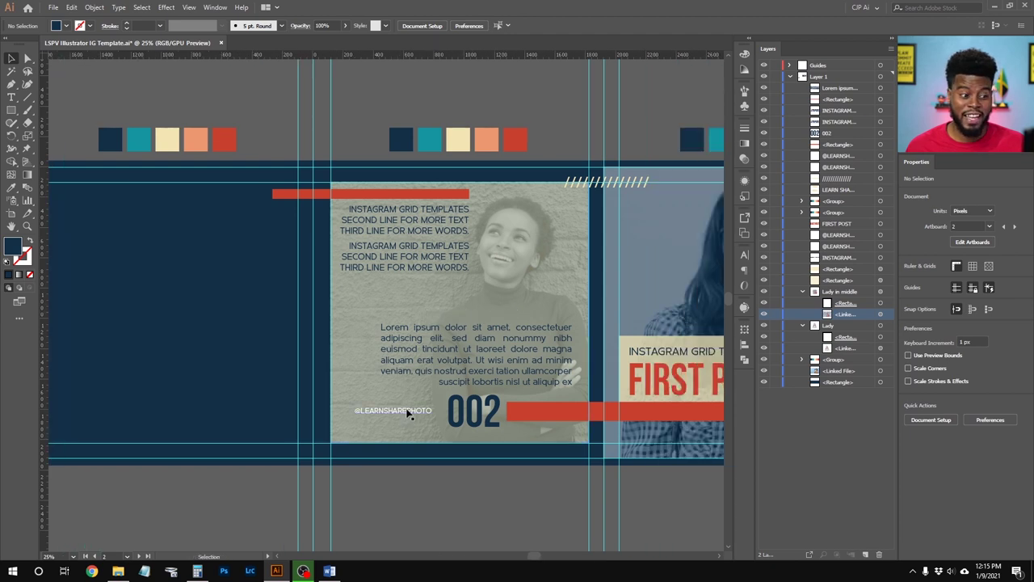
{"action": "left_click", "coordinate": [436, 487]}
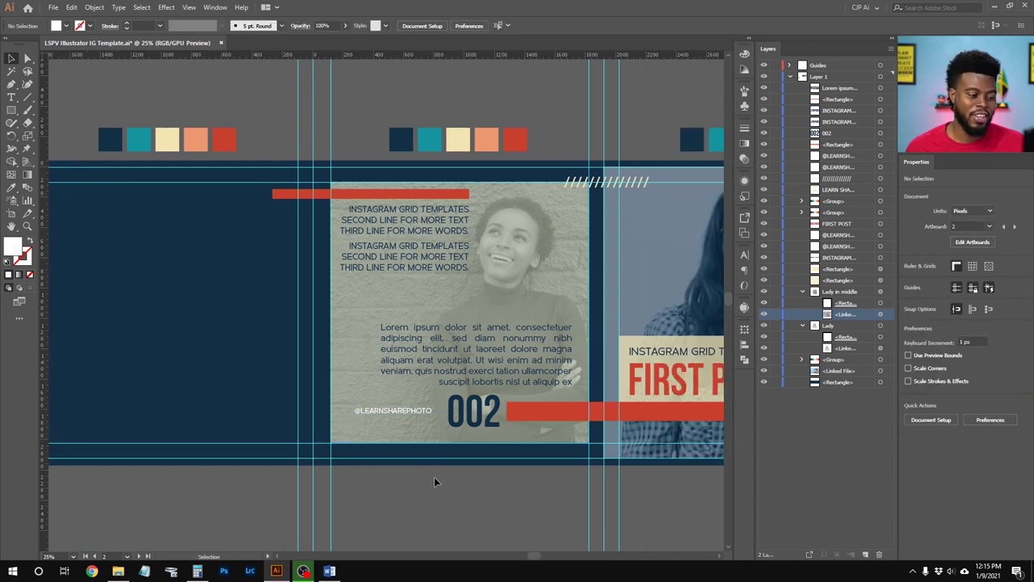
{"action": "left_click", "coordinate": [492, 419]}
{"action": "key", "text": "shift+Left"}
{"action": "key", "text": "shift+Left"}
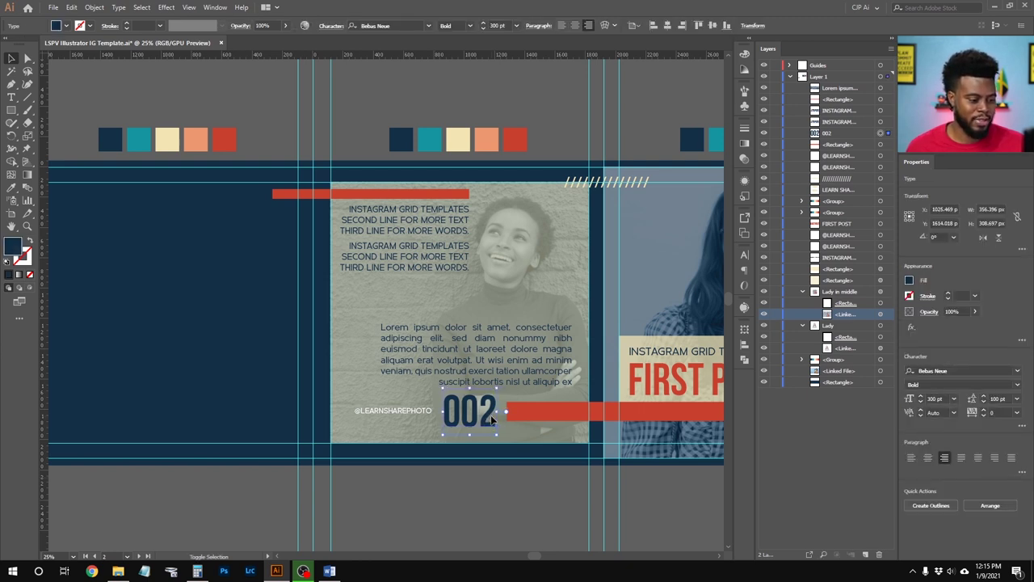
{"action": "left_click", "coordinate": [504, 476]}
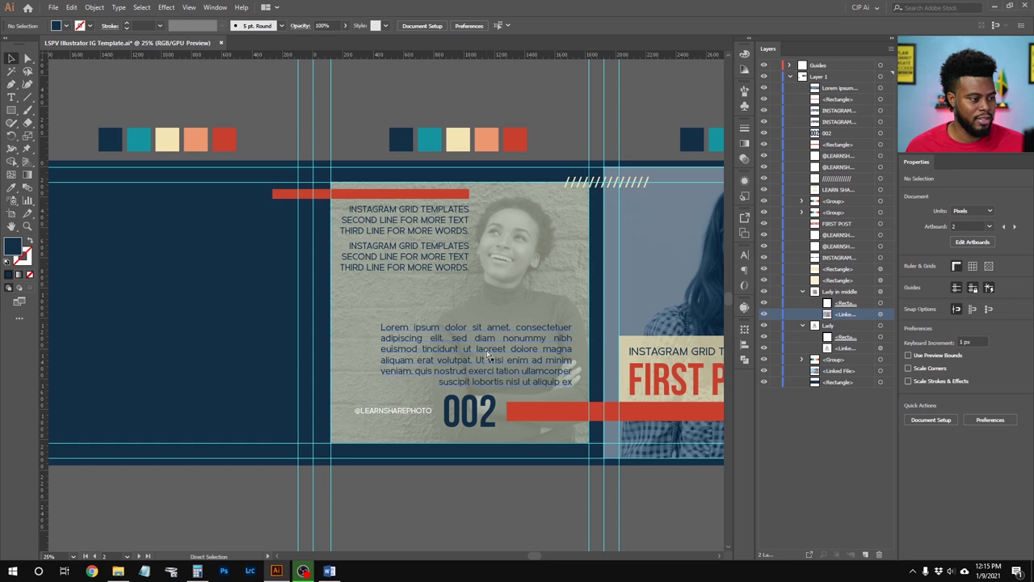
Extend the left end of the upper red bar further across the empty navy post beside the 002 post
{"action": "scroll", "coordinate": [487, 361], "scroll_direction": "right", "scroll_amount": 3}
{"action": "scroll", "coordinate": [487, 361], "scroll_direction": "right", "scroll_amount": 1}
{"action": "scroll", "coordinate": [517, 359], "scroll_direction": "down", "scroll_amount": 1}
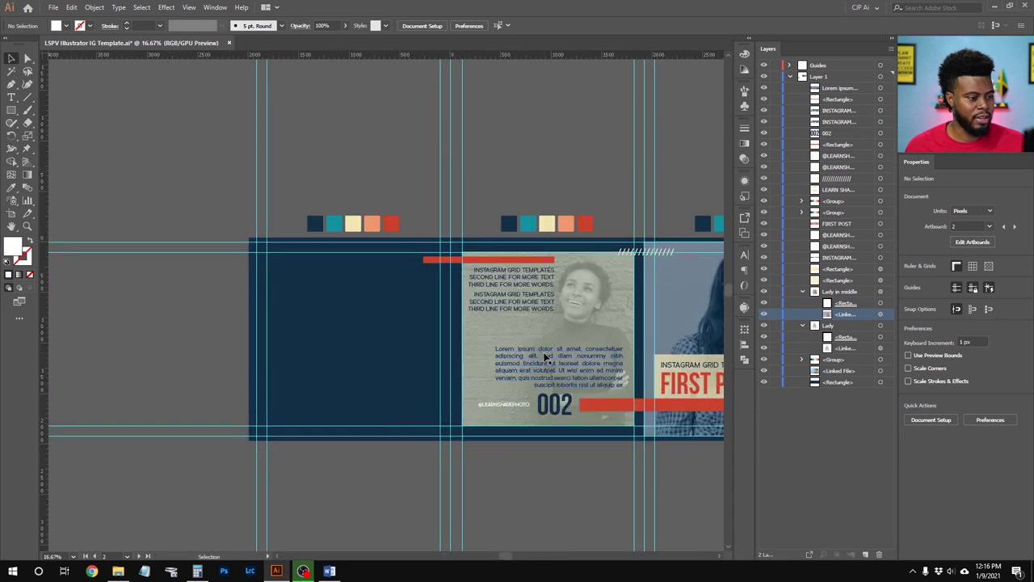
{"action": "scroll", "coordinate": [546, 358], "scroll_direction": "up", "scroll_amount": 2}
{"action": "scroll", "coordinate": [546, 358], "scroll_direction": "left", "scroll_amount": 3}
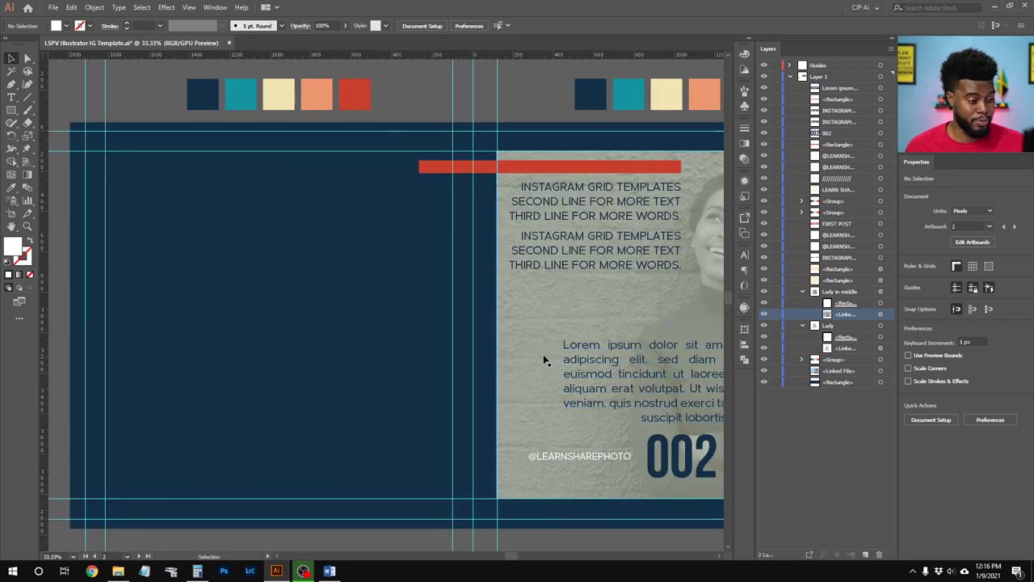
{"action": "scroll", "coordinate": [544, 360], "scroll_direction": "down", "scroll_amount": 1}
{"action": "scroll", "coordinate": [544, 360], "scroll_direction": "down", "scroll_amount": 1}
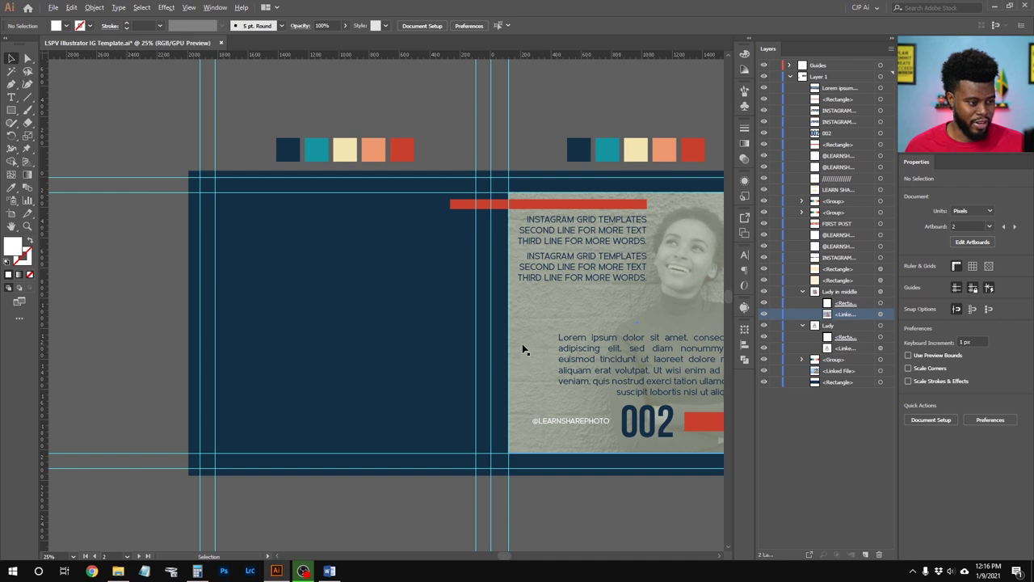
{"action": "scroll", "coordinate": [521, 348], "scroll_direction": "up", "scroll_amount": 1}
{"action": "scroll", "coordinate": [522, 342], "scroll_direction": "left", "scroll_amount": 2}
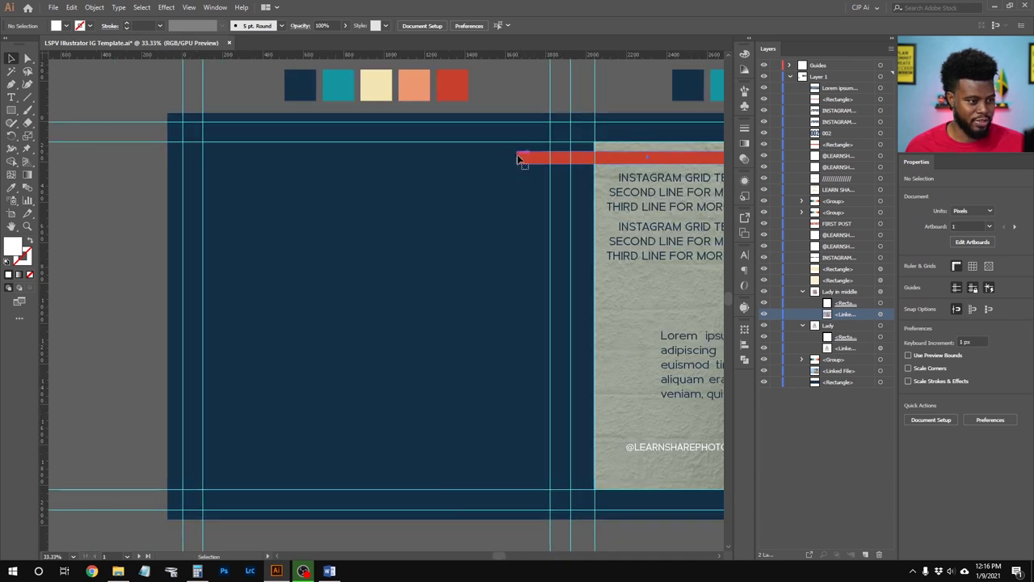
{"action": "left_click", "coordinate": [521, 159]}
{"action": "scroll", "coordinate": [517, 157], "scroll_direction": "up", "scroll_amount": 2}
{"action": "left_click_drag", "start_coordinate": [510, 158], "coordinate": [401, 162]}
{"action": "scroll", "coordinate": [420, 184], "scroll_direction": "down", "scroll_amount": 3}
{"action": "left_click", "coordinate": [462, 454]}
Draw a thin vertical rectangle about 45 by 587 px across the upper red bar, starting at the upper inner guide
{"action": "scroll", "coordinate": [461, 454], "scroll_direction": "up", "scroll_amount": 1}
{"action": "scroll", "coordinate": [459, 436], "scroll_direction": "right", "scroll_amount": 2}
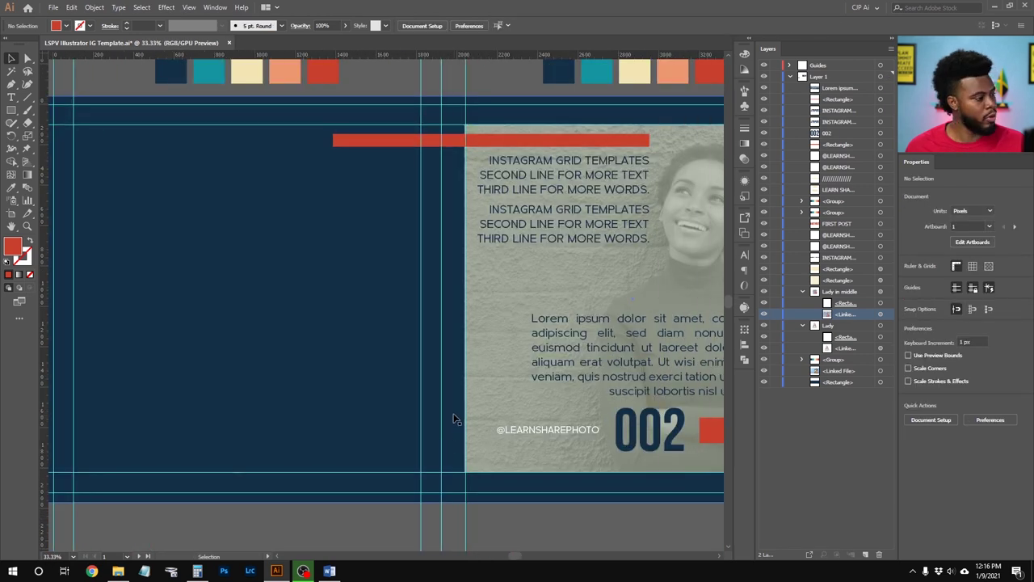
{"action": "key", "text": "m"}
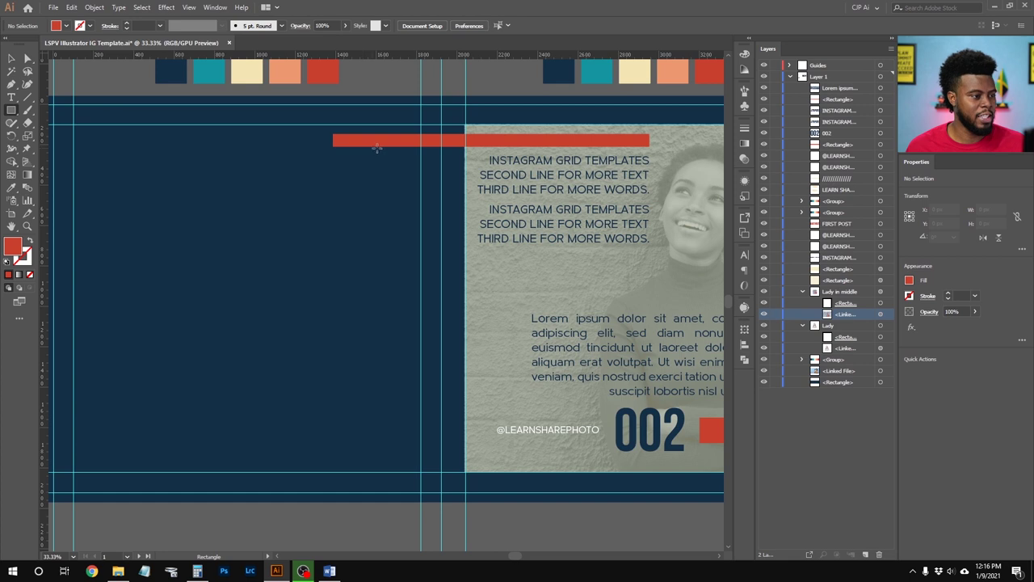
{"action": "left_click_drag", "start_coordinate": [399, 125], "coordinate": [408, 242]}
{"action": "key", "text": "v"}
{"action": "scroll", "coordinate": [351, 173], "scroll_direction": "up", "scroll_amount": 2}
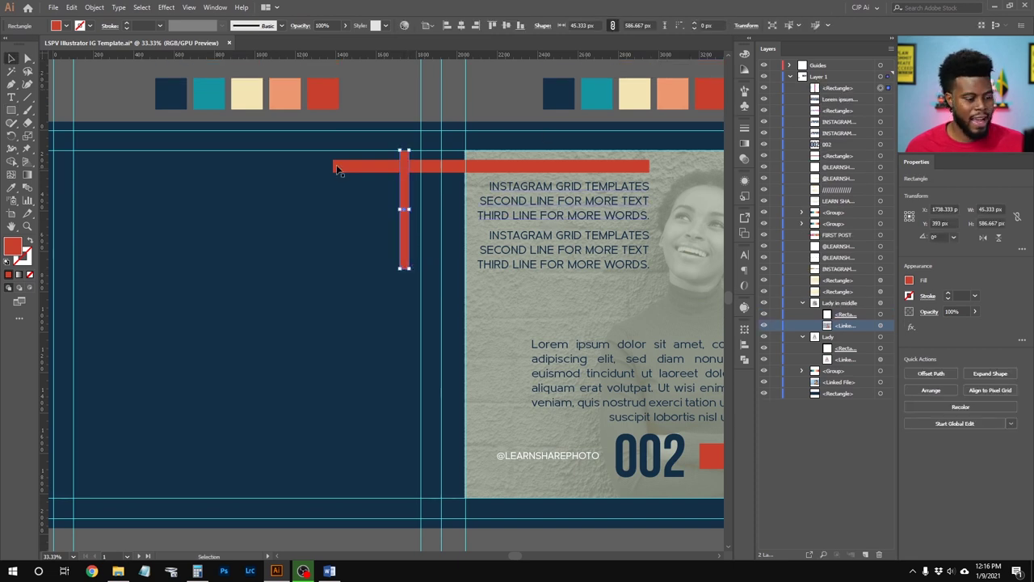
Fill the vertical rectangle with the cream colour sampled from the palette swatches
{"action": "scroll", "coordinate": [353, 169], "scroll_direction": "left", "scroll_amount": 3}
{"action": "key", "text": "i"}
{"action": "left_click", "coordinate": [336, 103]}
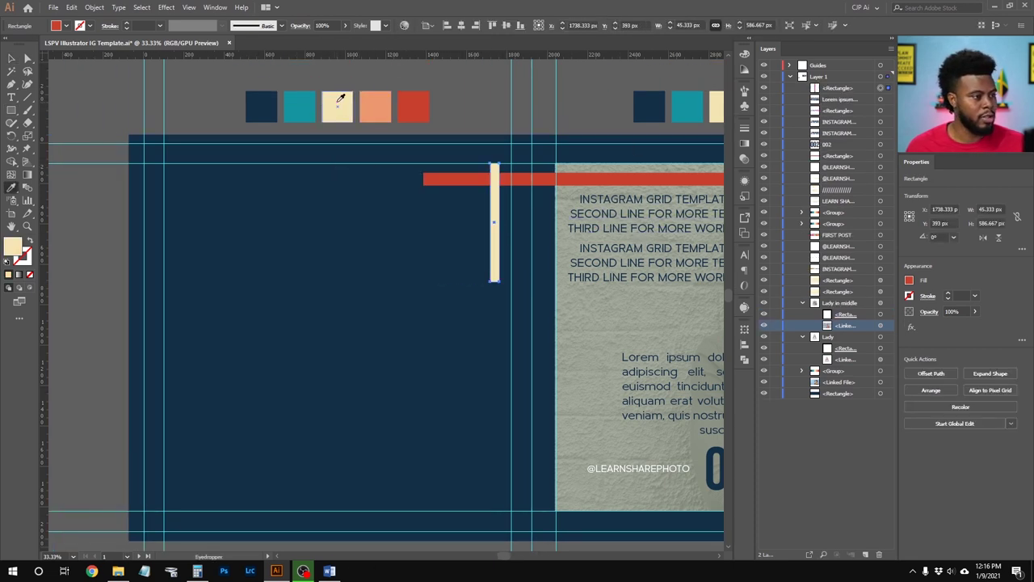
{"action": "key", "text": "v"}
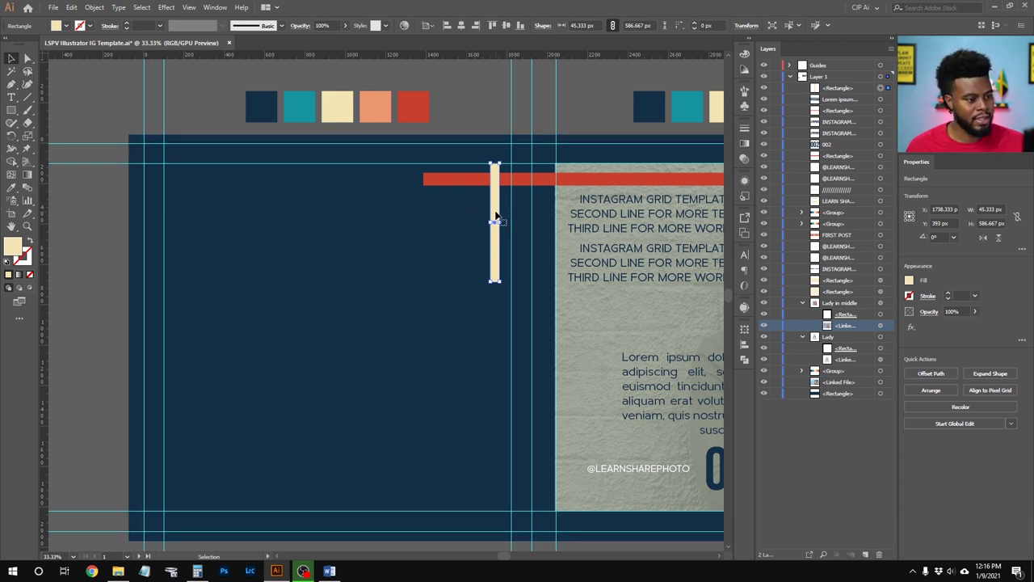
Duplicate the cream vertical bar twice to the left, offsetting each copy by 70 px to make three evenly spaced stripes
{"action": "key", "text": "alt+shift+Left"}
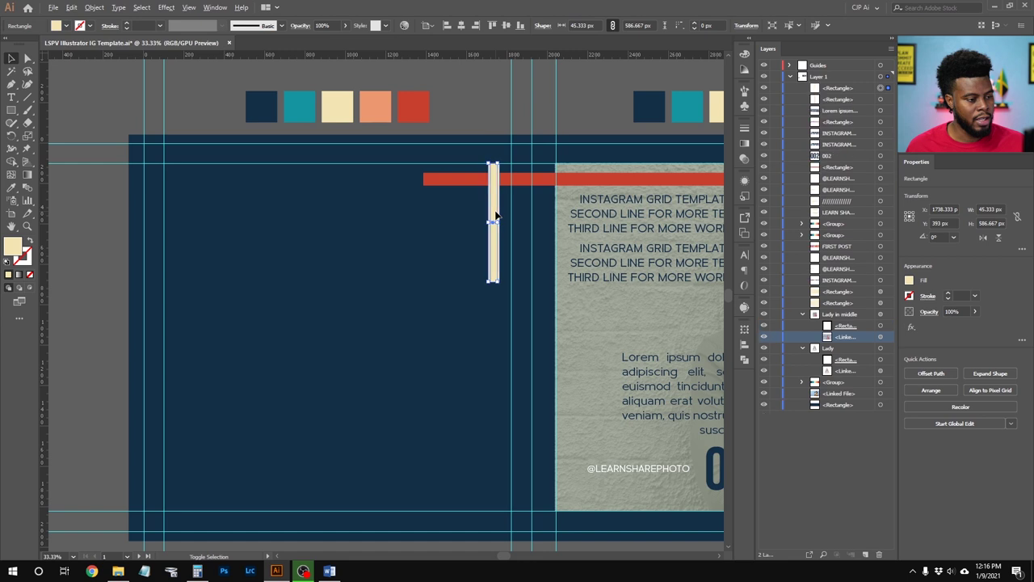
{"action": "key", "text": "shift+Left"}
{"action": "key", "text": "shift+Left"}
{"action": "key", "text": "shift+Left"}
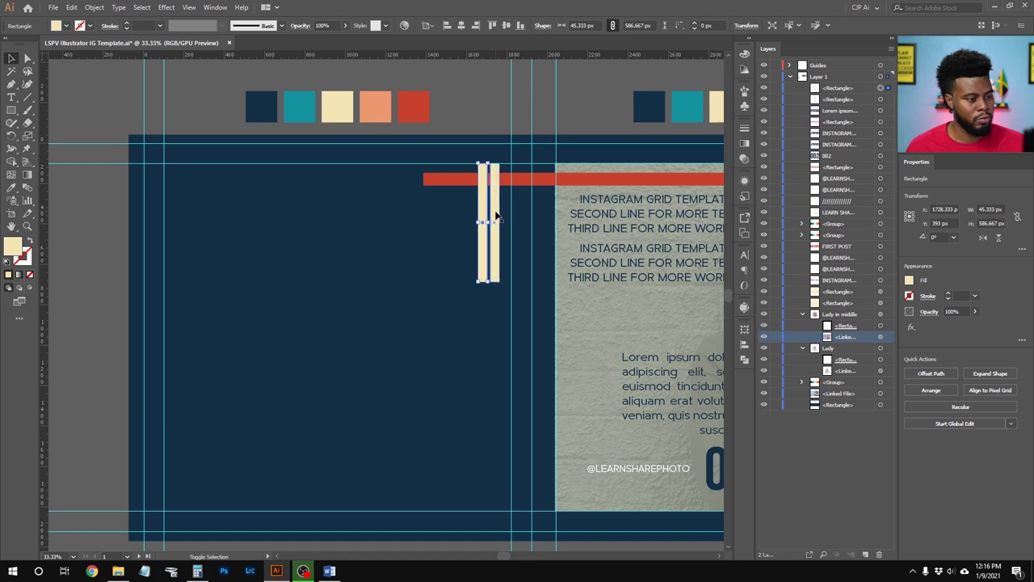
{"action": "key", "text": "shift+Left"}
{"action": "key", "text": "alt+shift+Left"}
{"action": "key", "text": "shift+Left"}
{"action": "key", "text": "shift+Left"}
{"action": "key", "text": "shift+Left"}
{"action": "key", "text": "ctrl+1"}
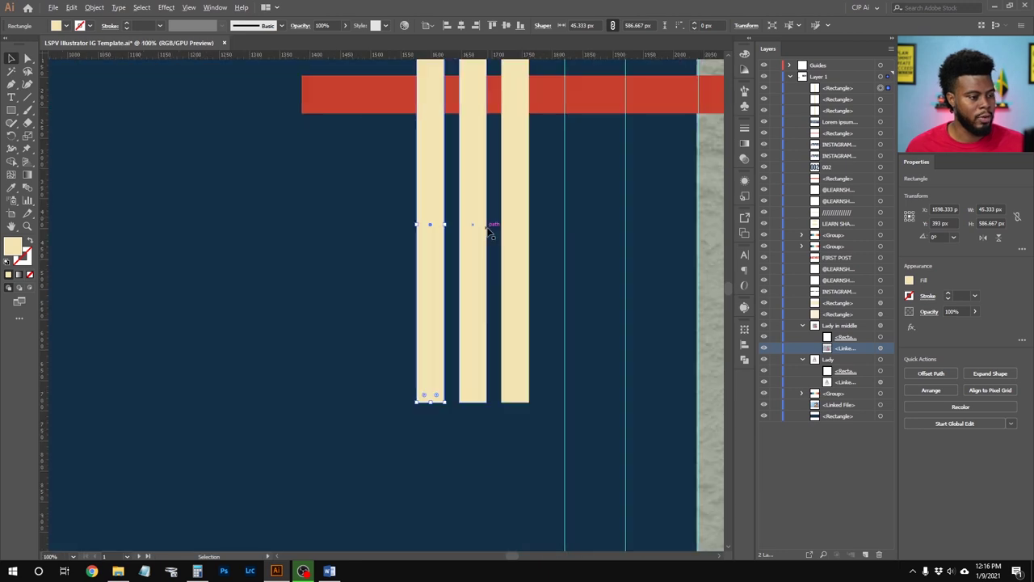
{"action": "left_click", "coordinate": [478, 208]}
{"action": "scroll", "coordinate": [440, 184], "scroll_direction": "up", "scroll_amount": 2}
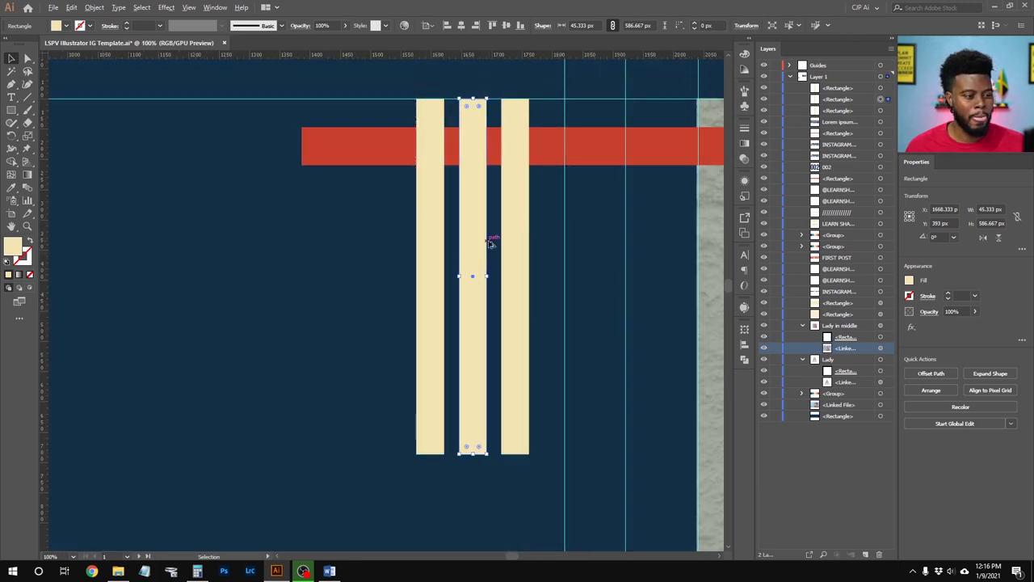
{"action": "scroll", "coordinate": [485, 240], "scroll_direction": "down", "scroll_amount": 4}
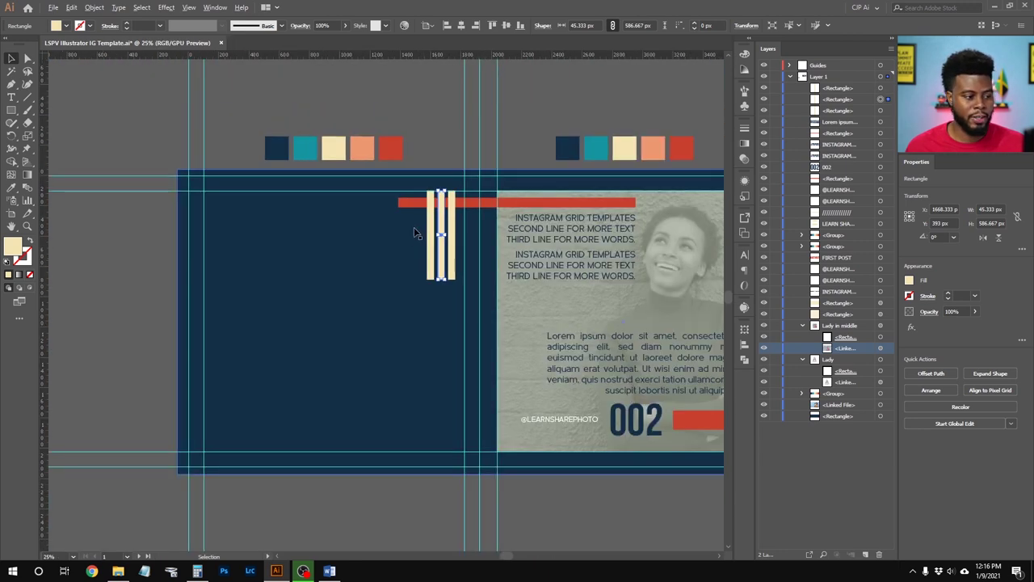
Add the number 3 as text on the navy post beside the stripes, set in Bebas Neue Bold
{"action": "left_click", "coordinate": [408, 238]}
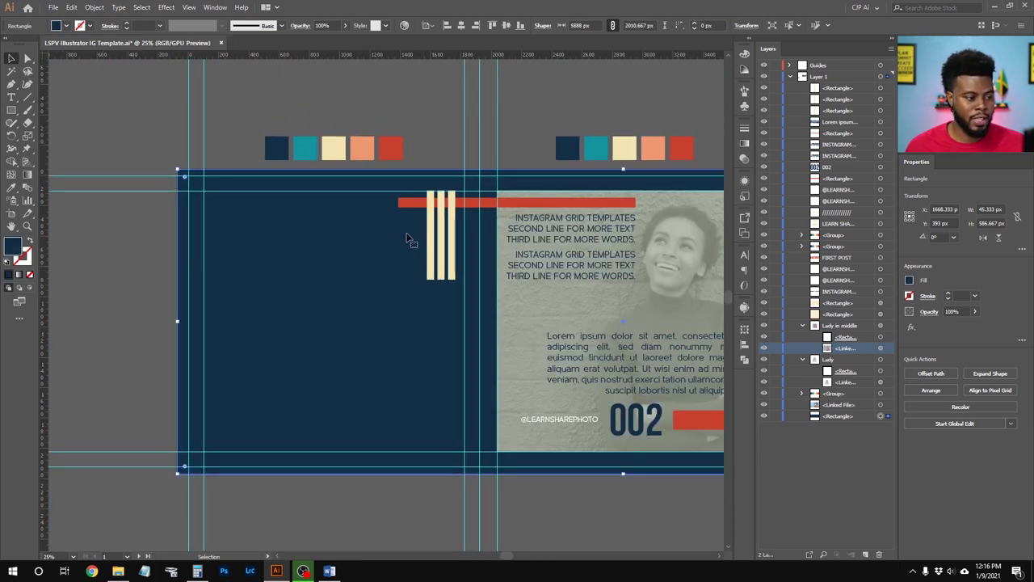
{"action": "scroll", "coordinate": [407, 235], "scroll_direction": "up", "scroll_amount": 1}
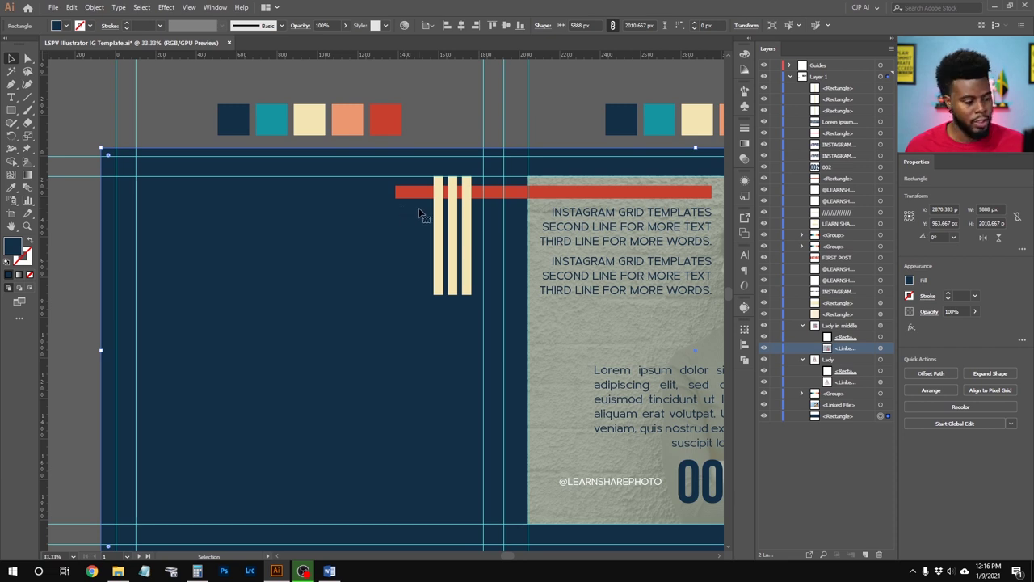
{"action": "key", "text": "t"}
{"action": "left_click", "coordinate": [371, 229]}
{"action": "key", "text": "BackSpace"}
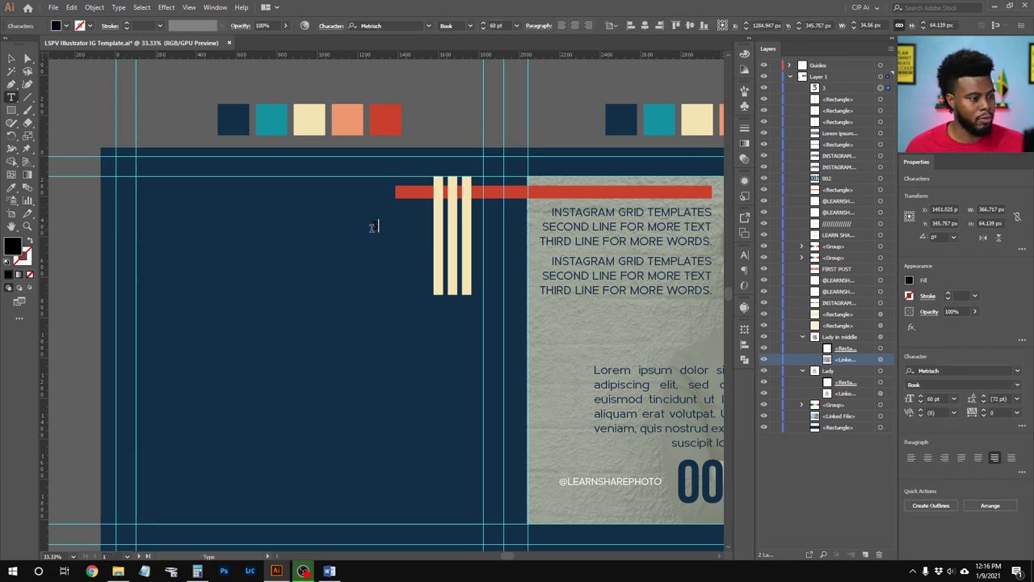
{"action": "type", "text": "3"}
{"action": "left_click", "coordinate": [400, 26]}
{"action": "type", "text": "bebas"}
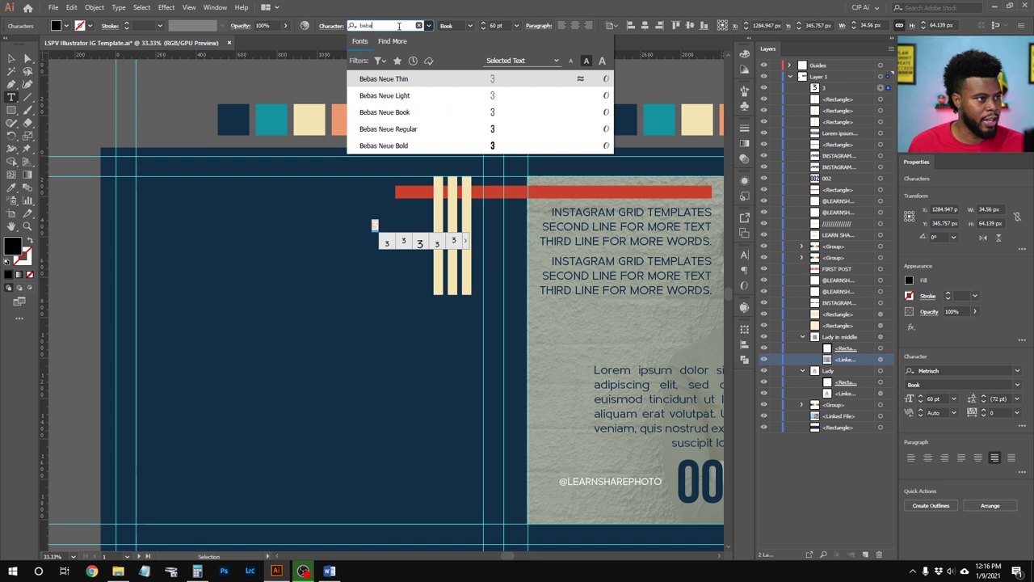
{"action": "left_click", "coordinate": [380, 143]}
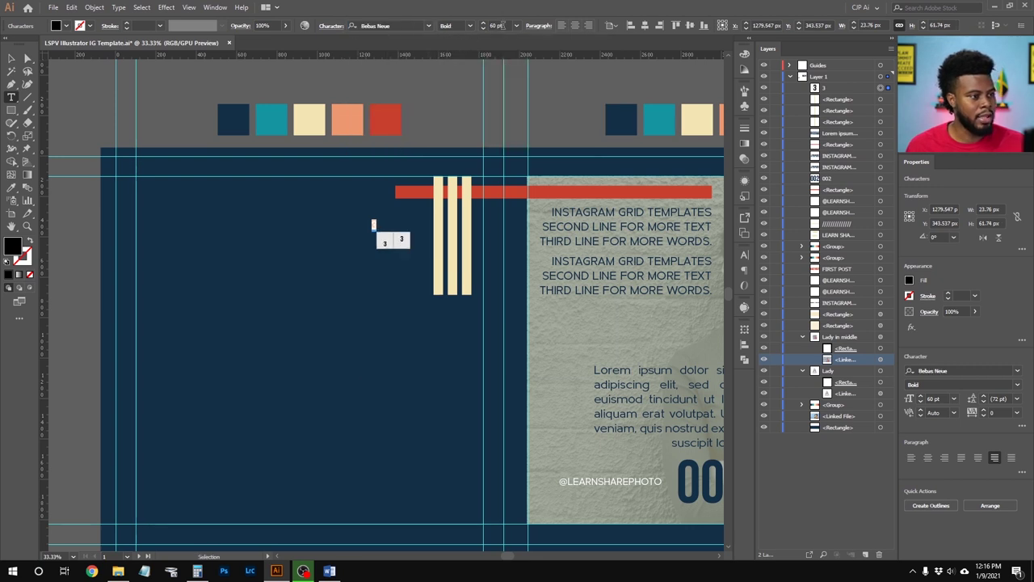
Set the font size of the number 3 to 300 pt
{"action": "left_click", "coordinate": [495, 26]}
{"action": "type", "text": "200"}
{"action": "key", "text": "Return"}
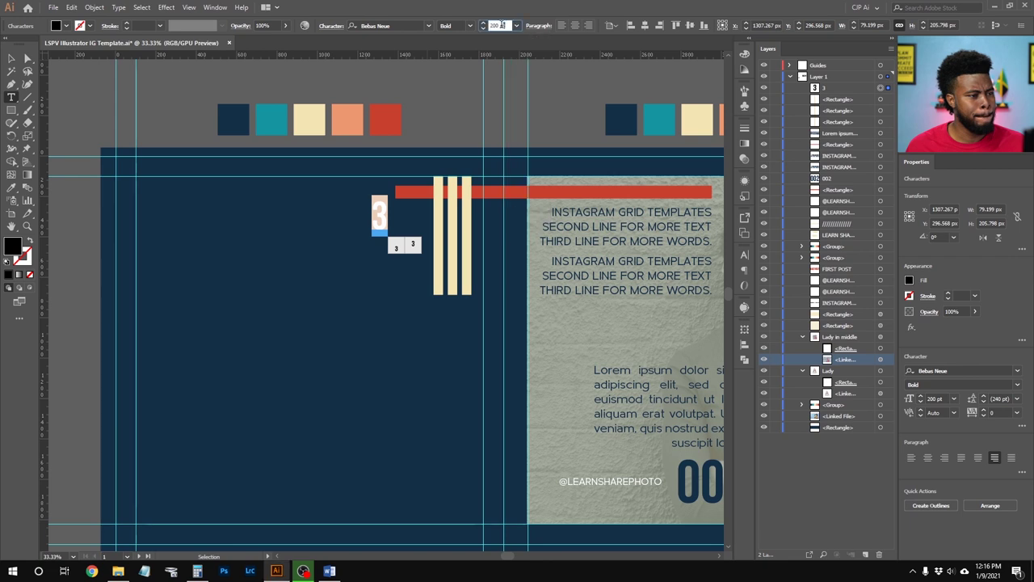
{"action": "left_click", "coordinate": [501, 25]}
{"action": "type", "text": "300"}
{"action": "left_click", "coordinate": [11, 58]}
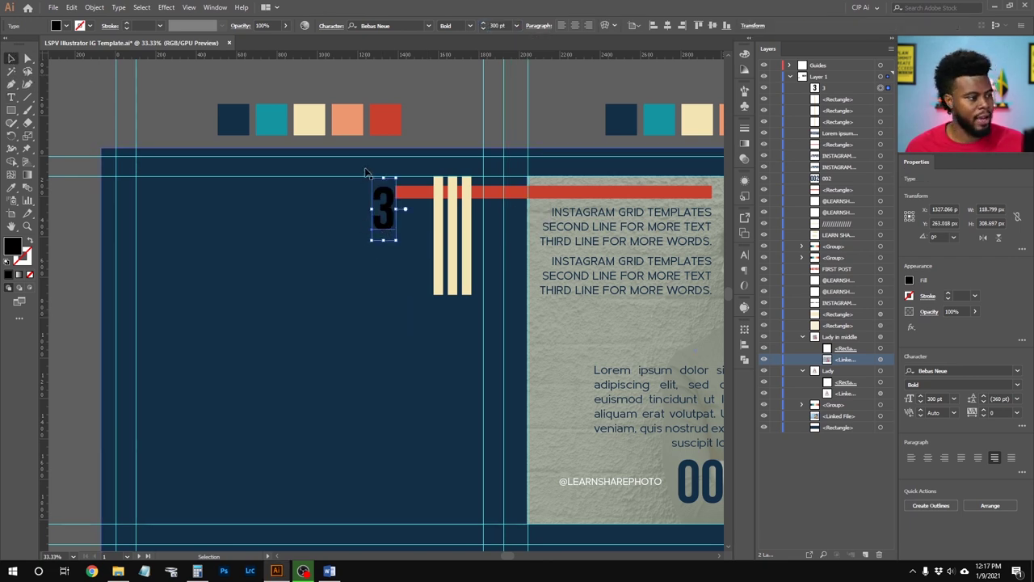
Fill the 3 with the palette's cream and place it under the stripes, enlarged to about 488 pt to match their combined width
{"action": "key", "text": "i"}
{"action": "left_click", "coordinate": [311, 120]}
{"action": "left_click_drag", "start_coordinate": [378, 214], "coordinate": [483, 399]}
{"action": "left_click_drag", "start_coordinate": [471, 323], "coordinate": [462, 323]}
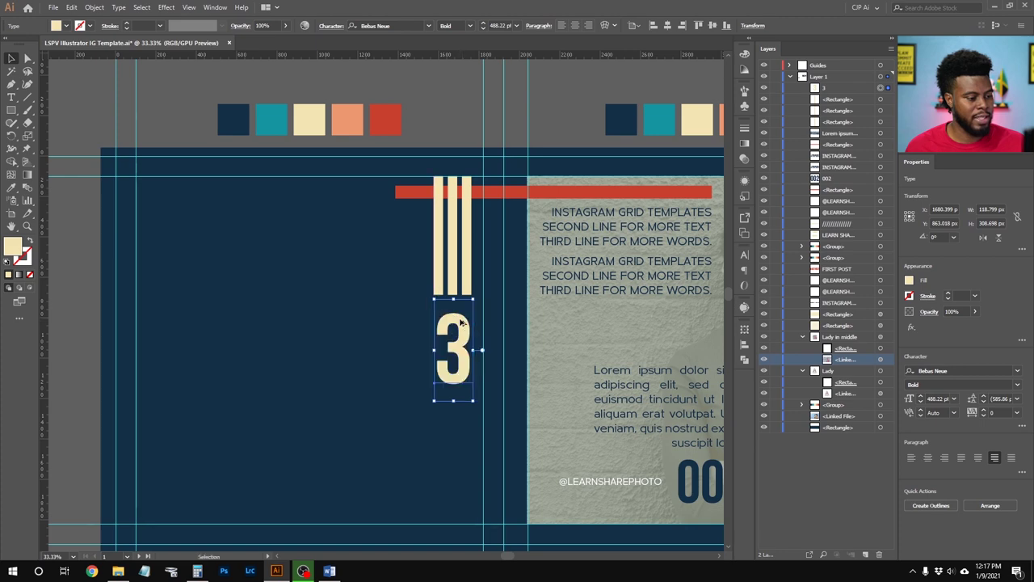
Nudge the 3 to centre it horizontally under the three stripes, leaving a small gap below their lower ends
{"action": "scroll", "coordinate": [460, 321], "scroll_direction": "up", "scroll_amount": 4}
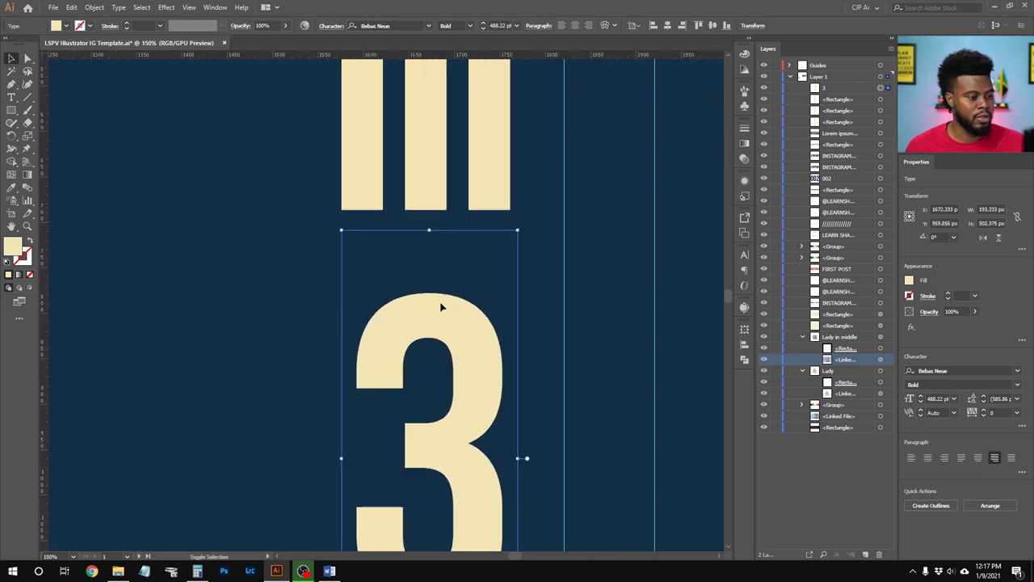
{"action": "key", "text": "shift+Up"}
{"action": "key", "text": "shift+Up"}
{"action": "key", "text": "shift+Up"}
{"action": "key", "text": "shift+Up"}
{"action": "key", "text": "shift+Up"}
{"action": "key", "text": "shift+Up"}
{"action": "key", "text": "shift+Up"}
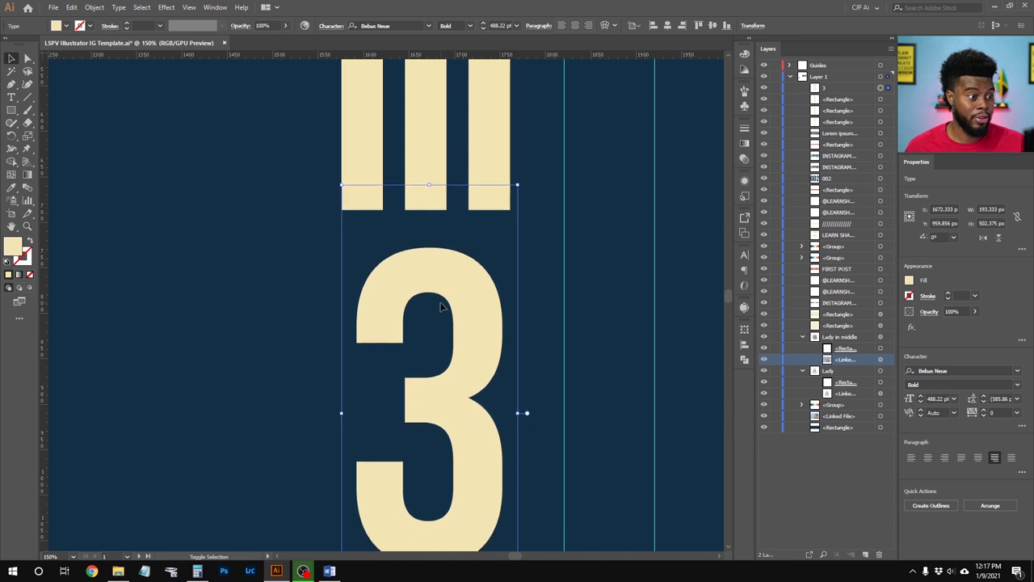
{"action": "key", "text": "shift+Up"}
{"action": "key", "text": "Left"}
{"action": "key", "text": "Left"}
{"action": "key", "text": "Left"}
{"action": "key", "text": "Left"}
{"action": "key", "text": "Up"}
{"action": "key", "text": "shift+Down"}
{"action": "key", "text": "shift+Down"}
{"action": "key", "text": "shift+Down"}
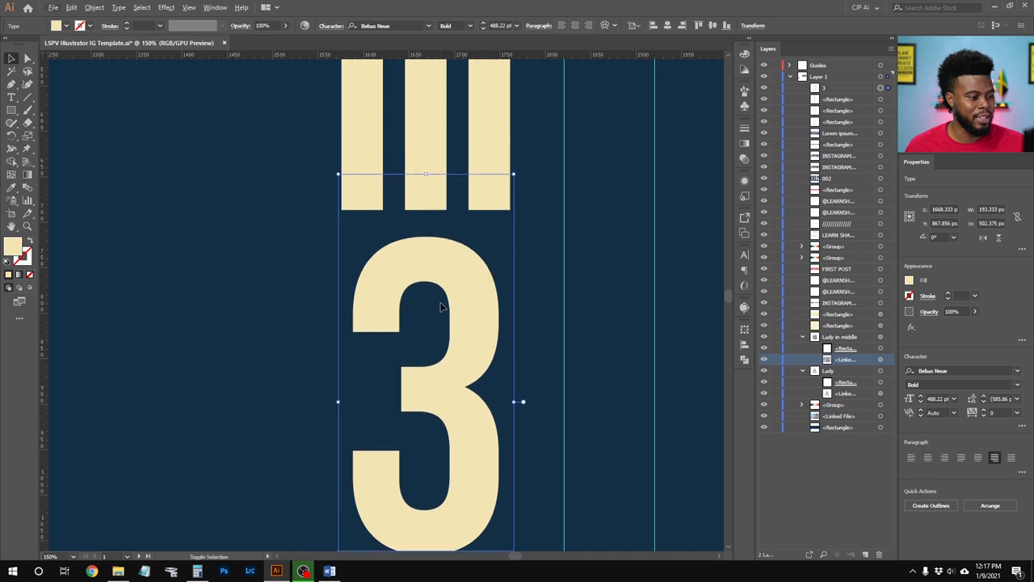
Examine how the stripes and the 3 sit within the whole three-post grid
{"action": "key", "text": "ctrl+minus"}
{"action": "key", "text": "ctrl+minus"}
{"action": "key", "text": "ctrl+minus"}
{"action": "key", "text": "ctrl+minus"}
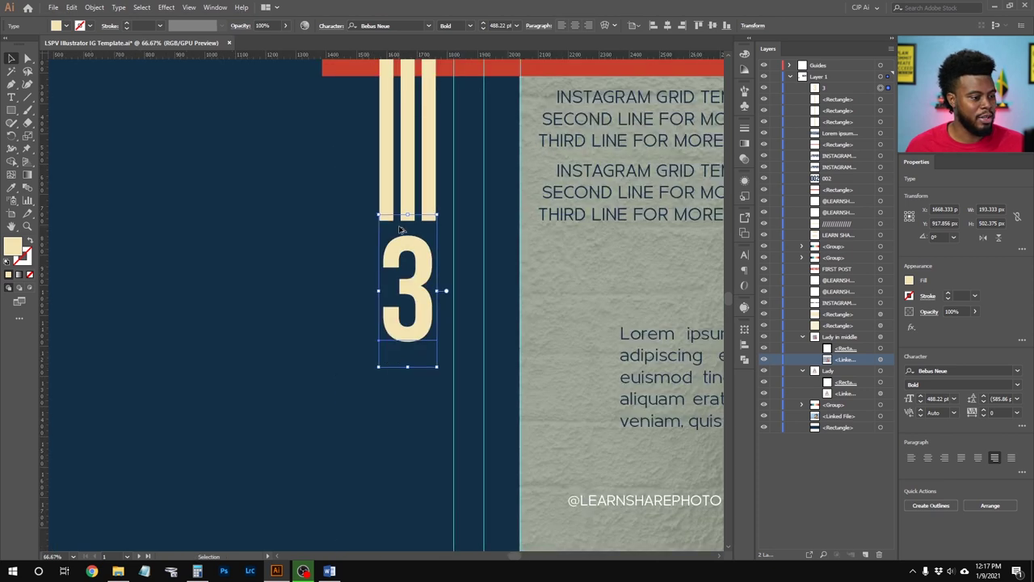
{"action": "key", "text": "ctrl+minus"}
{"action": "key", "text": "ctrl+minus"}
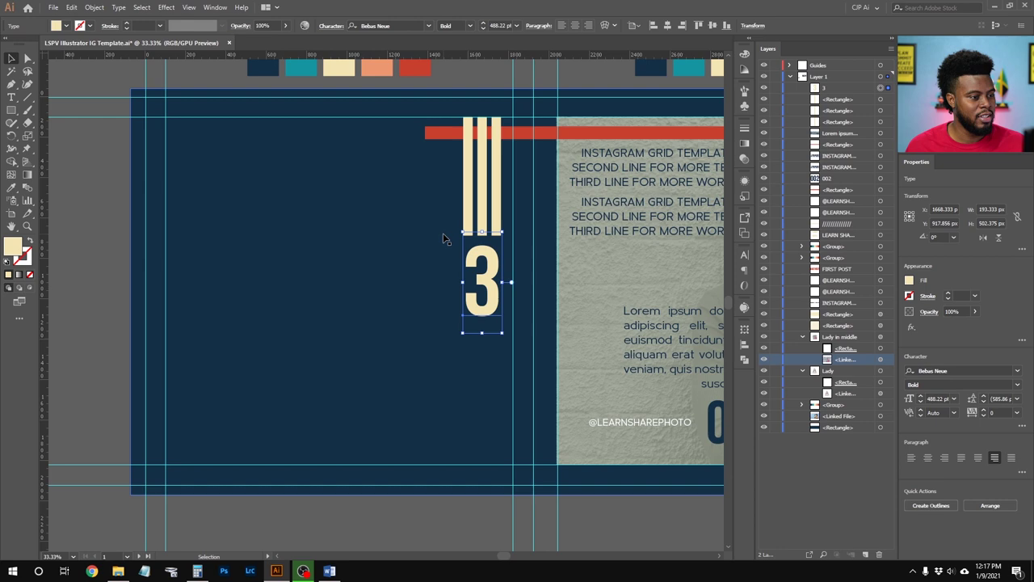
{"action": "left_click", "coordinate": [428, 445]}
{"action": "scroll", "coordinate": [428, 445], "scroll_direction": "right", "scroll_amount": 3}
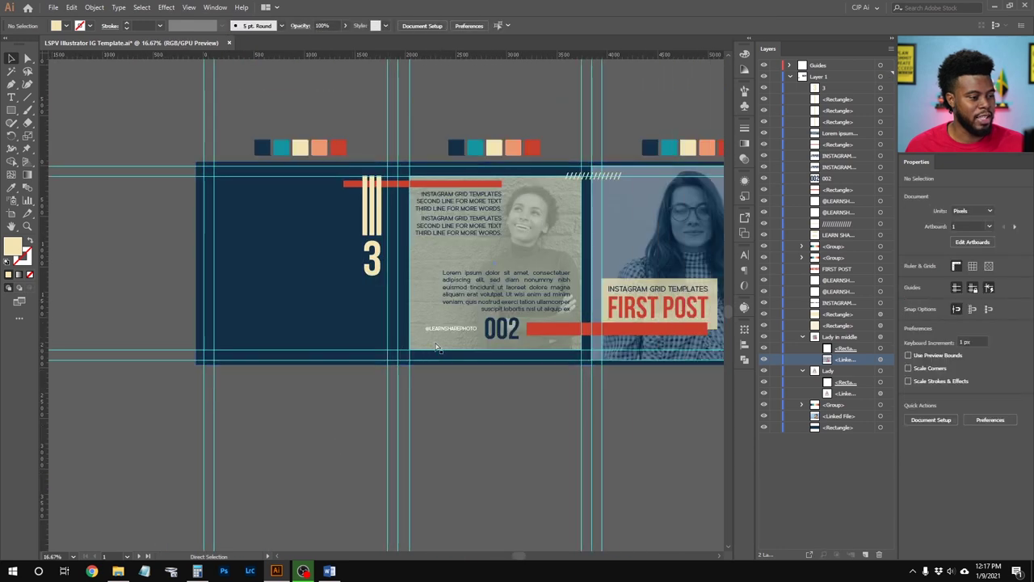
{"action": "scroll", "coordinate": [375, 257], "scroll_direction": "right", "scroll_amount": 2}
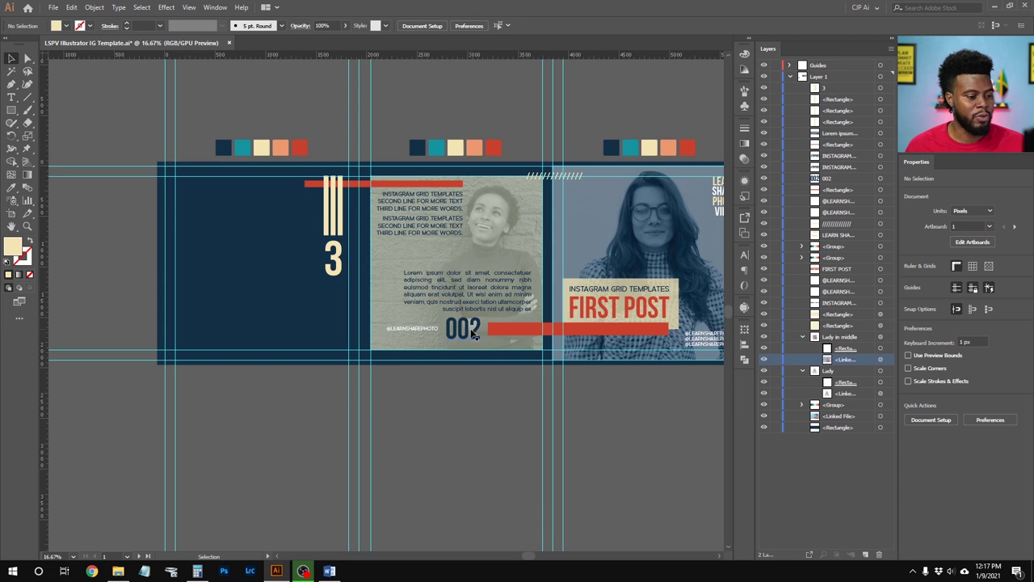
{"action": "scroll", "coordinate": [472, 333], "scroll_direction": "down", "scroll_amount": 2}
{"action": "scroll", "coordinate": [471, 332], "scroll_direction": "right", "scroll_amount": 5}
{"action": "scroll", "coordinate": [542, 277], "scroll_direction": "up", "scroll_amount": 1}
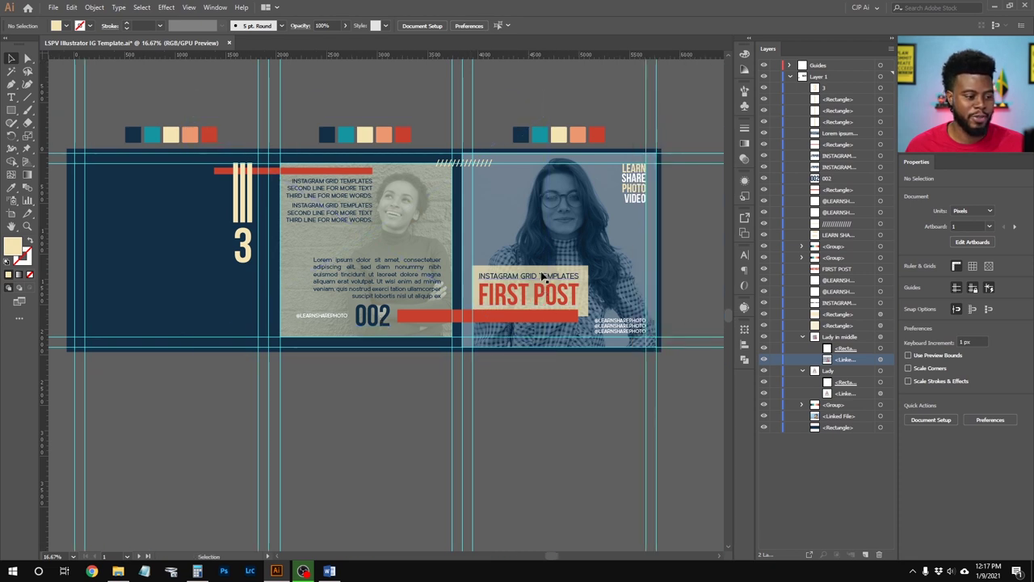
{"action": "scroll", "coordinate": [307, 231], "scroll_direction": "left", "scroll_amount": 6}
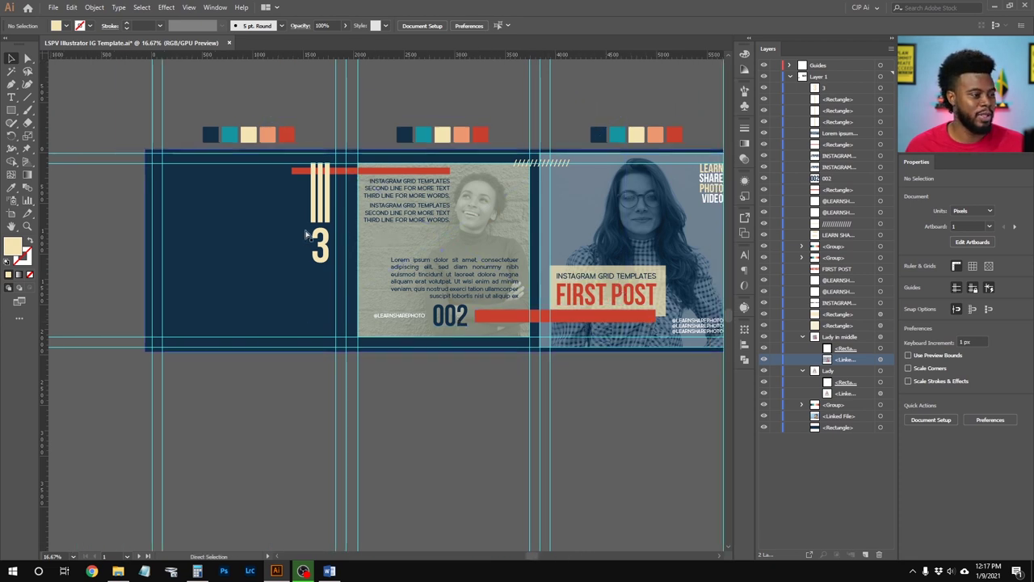
Narrow the middle cream stripe to about 29 px and the leftmost one to about 13 px, keeping their full height
{"action": "scroll", "coordinate": [374, 186], "scroll_direction": "up", "scroll_amount": 4}
{"action": "scroll", "coordinate": [375, 187], "scroll_direction": "down", "scroll_amount": 4}
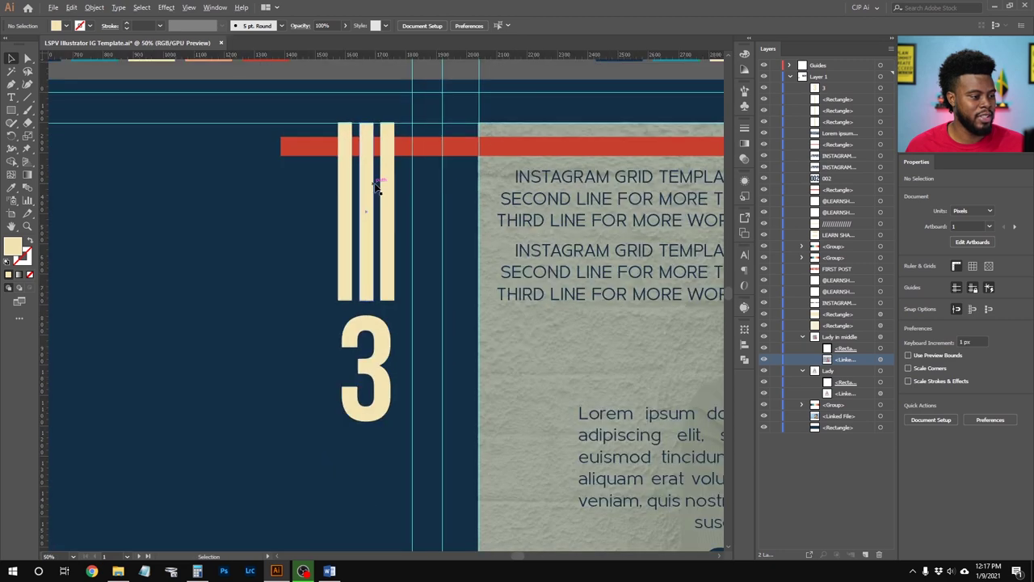
{"action": "scroll", "coordinate": [376, 189], "scroll_direction": "left", "scroll_amount": 2}
{"action": "scroll", "coordinate": [376, 189], "scroll_direction": "up", "scroll_amount": 5}
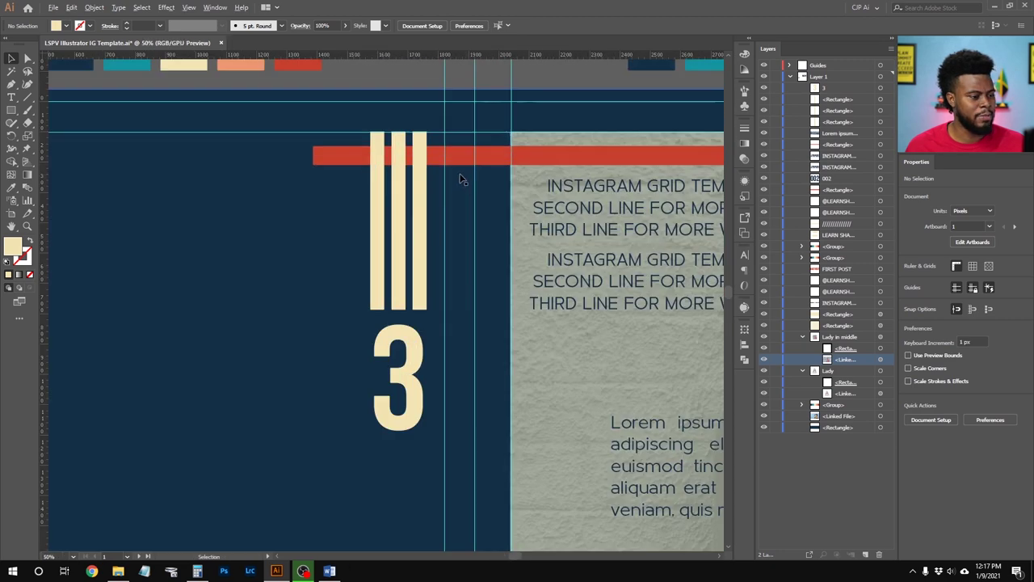
{"action": "scroll", "coordinate": [367, 174], "scroll_direction": "left", "scroll_amount": 3}
{"action": "left_click", "coordinate": [405, 215]}
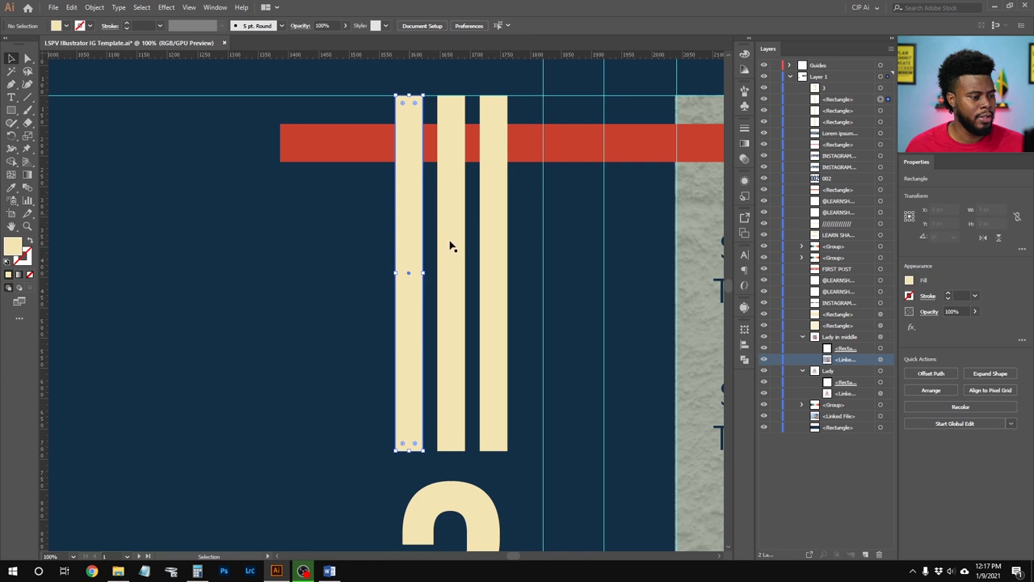
{"action": "left_click", "coordinate": [459, 265]}
{"action": "left_click_drag", "start_coordinate": [439, 273], "coordinate": [415, 273]}
{"action": "left_click", "coordinate": [408, 273]}
Shift the middle stripe 6 px to the left to even out the gaps between the three stripes
{"action": "scroll", "coordinate": [411, 273], "scroll_direction": "down", "scroll_amount": 3}
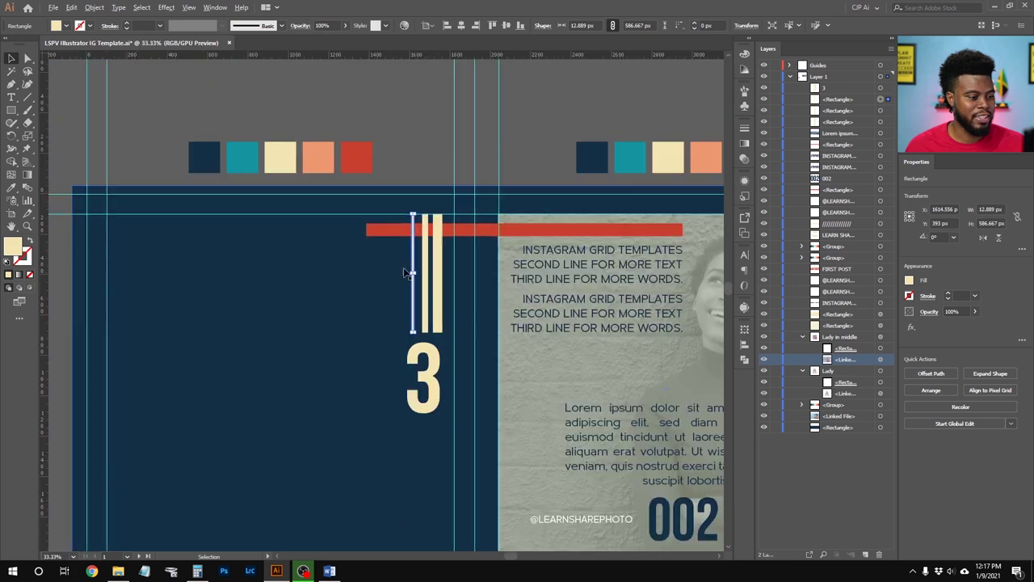
{"action": "scroll", "coordinate": [404, 266], "scroll_direction": "left", "scroll_amount": 3}
{"action": "scroll", "coordinate": [553, 251], "scroll_direction": "up", "scroll_amount": 4}
{"action": "scroll", "coordinate": [533, 244], "scroll_direction": "right", "scroll_amount": 1}
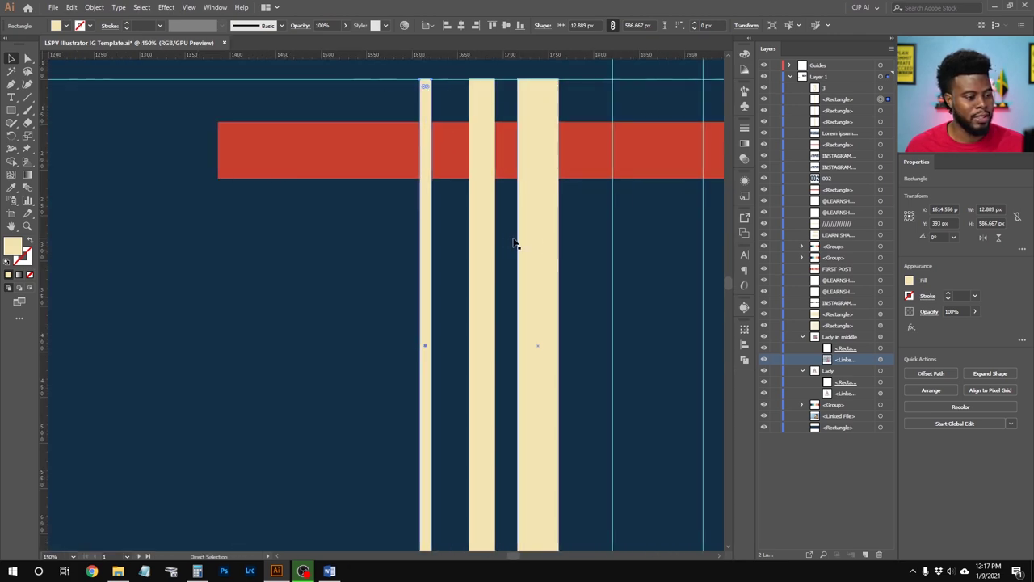
{"action": "scroll", "coordinate": [440, 189], "scroll_direction": "down", "scroll_amount": 2}
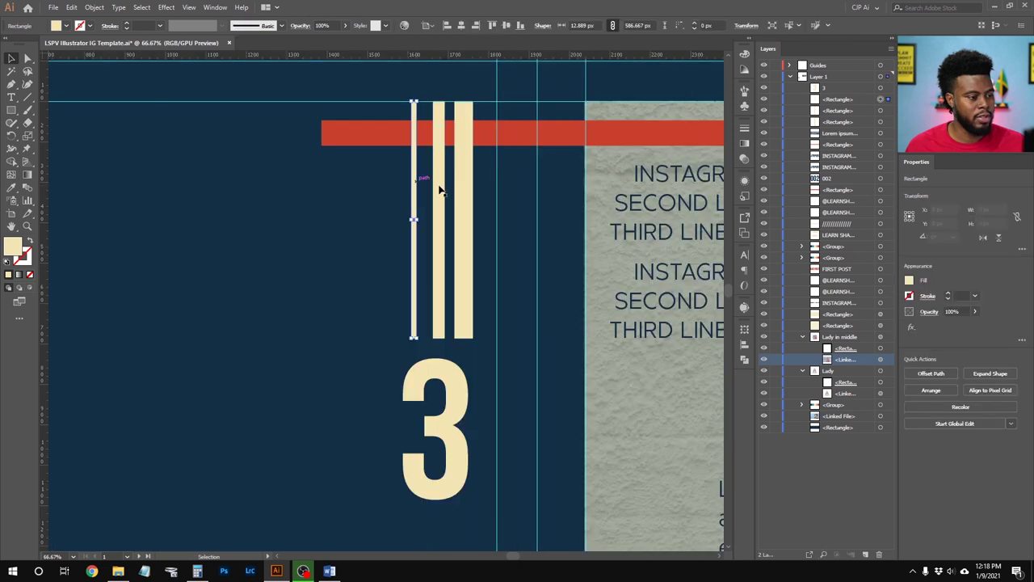
{"action": "scroll", "coordinate": [439, 189], "scroll_direction": "up", "scroll_amount": 3}
{"action": "left_click", "coordinate": [439, 189]}
{"action": "scroll", "coordinate": [472, 239], "scroll_direction": "down", "scroll_amount": 2}
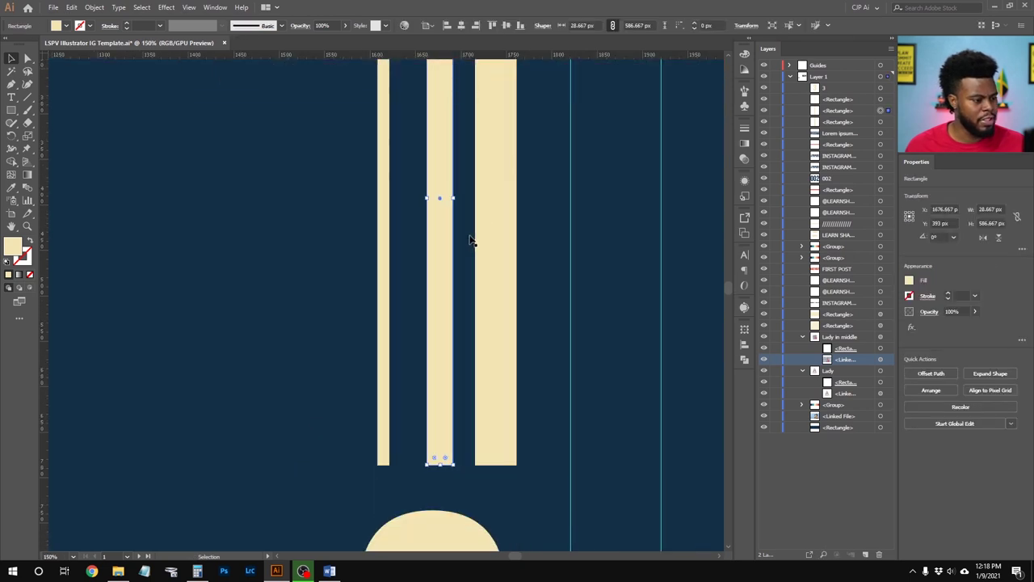
{"action": "key", "text": "Left"}
{"action": "key", "text": "Left"}
{"action": "key", "text": "Left"}
{"action": "key", "text": "Left"}
{"action": "key", "text": "Left"}
{"action": "key", "text": "Left"}
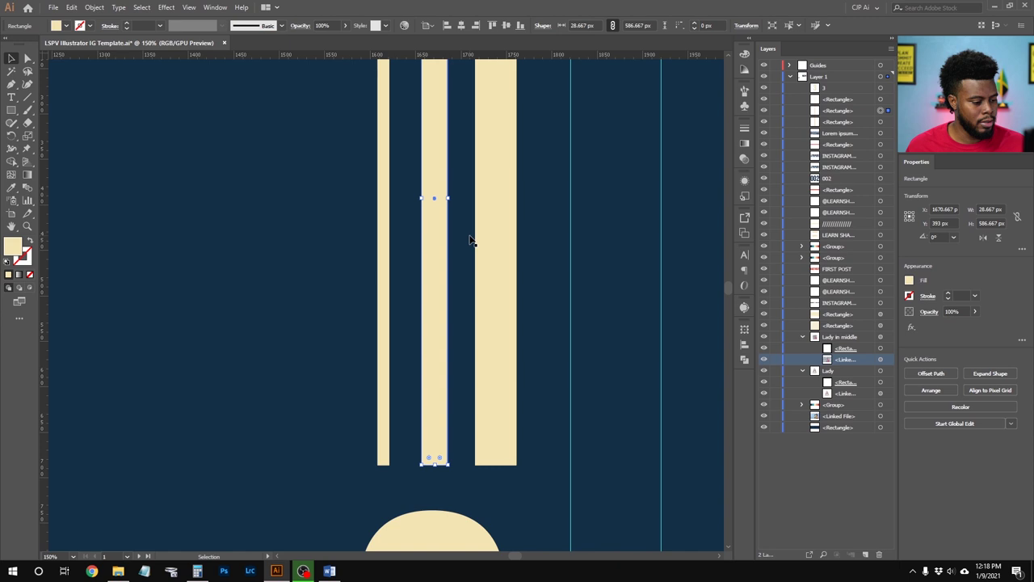
{"action": "left_click", "coordinate": [454, 239]}
Review the third post against the full grid, including the LEARN SHARE PHOTO VIDEO text on the first post
{"action": "scroll", "coordinate": [347, 198], "scroll_direction": "down", "scroll_amount": 2}
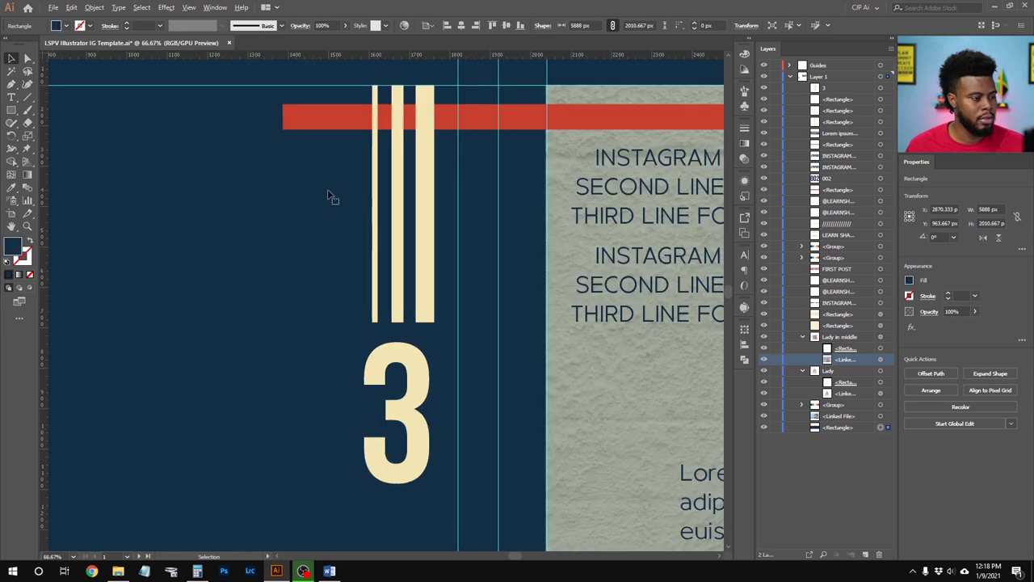
{"action": "scroll", "coordinate": [331, 194], "scroll_direction": "left", "scroll_amount": 1}
{"action": "scroll", "coordinate": [335, 199], "scroll_direction": "down", "scroll_amount": 2}
{"action": "scroll", "coordinate": [347, 199], "scroll_direction": "left", "scroll_amount": 1}
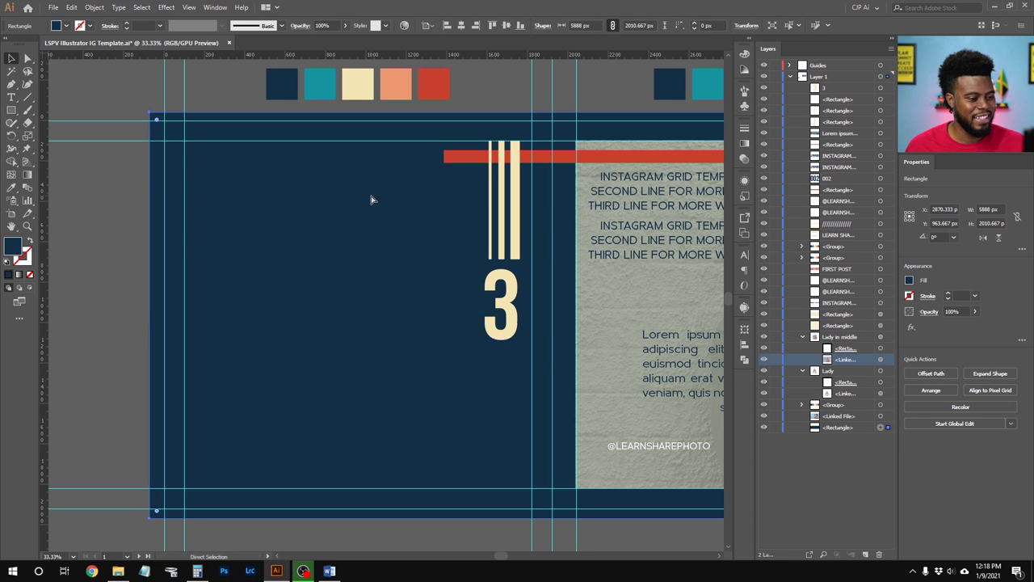
{"action": "scroll", "coordinate": [369, 198], "scroll_direction": "up", "scroll_amount": 1}
{"action": "scroll", "coordinate": [369, 198], "scroll_direction": "down", "scroll_amount": 1}
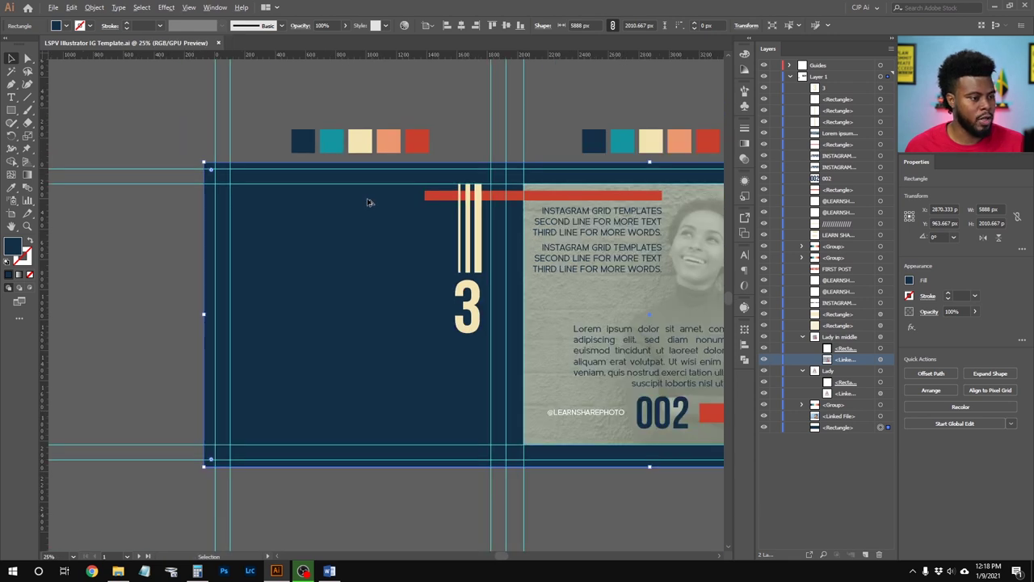
{"action": "scroll", "coordinate": [368, 198], "scroll_direction": "up", "scroll_amount": 1}
{"action": "scroll", "coordinate": [367, 201], "scroll_direction": "right", "scroll_amount": 1}
{"action": "scroll", "coordinate": [367, 202], "scroll_direction": "down", "scroll_amount": 1}
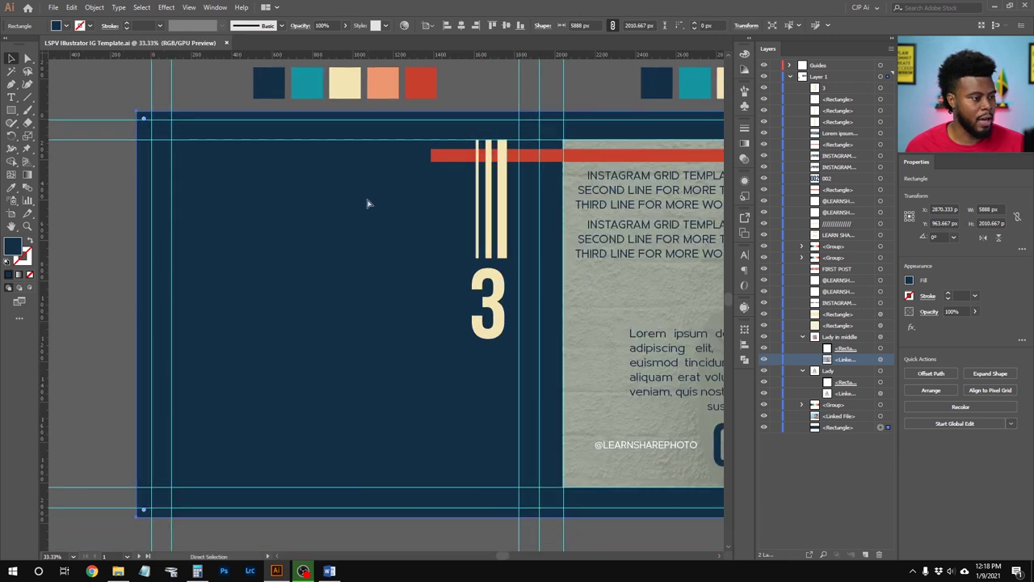
{"action": "scroll", "coordinate": [368, 204], "scroll_direction": "left", "scroll_amount": 1}
{"action": "scroll", "coordinate": [374, 195], "scroll_direction": "right", "scroll_amount": 1}
{"action": "scroll", "coordinate": [374, 195], "scroll_direction": "left", "scroll_amount": 1}
{"action": "scroll", "coordinate": [374, 195], "scroll_direction": "down", "scroll_amount": 4}
{"action": "scroll", "coordinate": [501, 195], "scroll_direction": "right", "scroll_amount": 1}
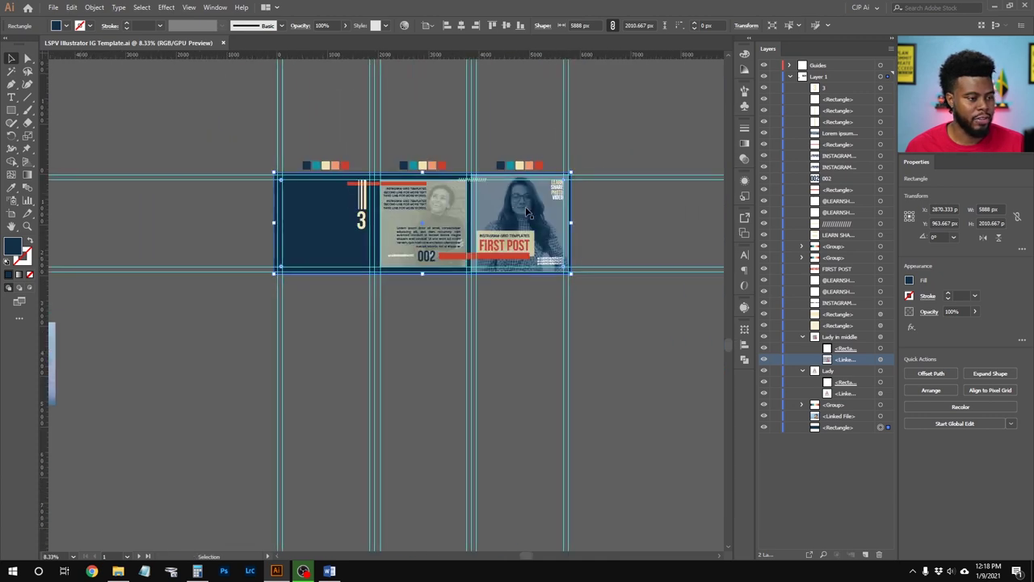
{"action": "scroll", "coordinate": [542, 197], "scroll_direction": "up", "scroll_amount": 3}
{"action": "left_click", "coordinate": [579, 180]}
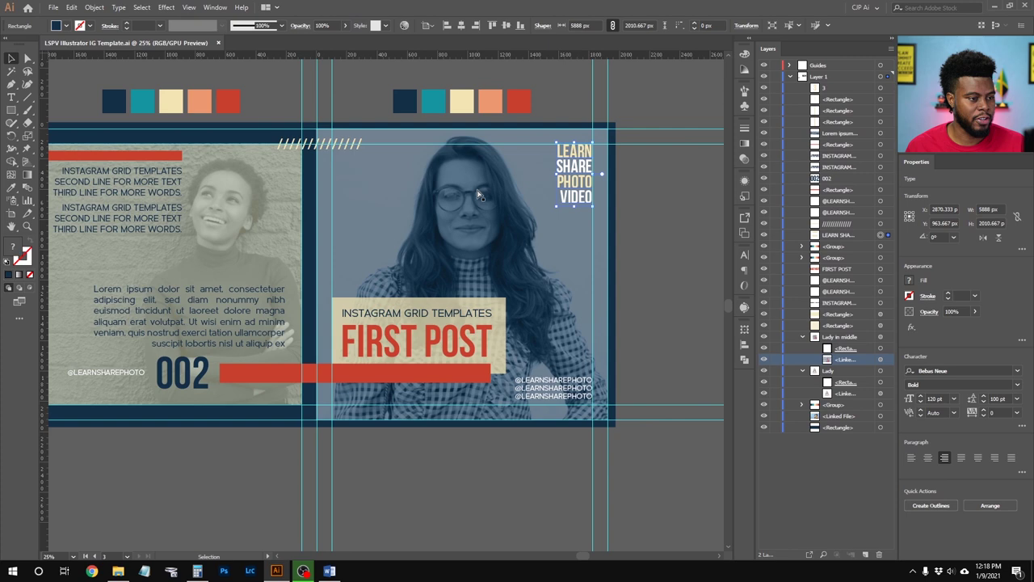
{"action": "scroll", "coordinate": [482, 196], "scroll_direction": "left", "scroll_amount": 7}
{"action": "scroll", "coordinate": [482, 195], "scroll_direction": "left", "scroll_amount": 2}
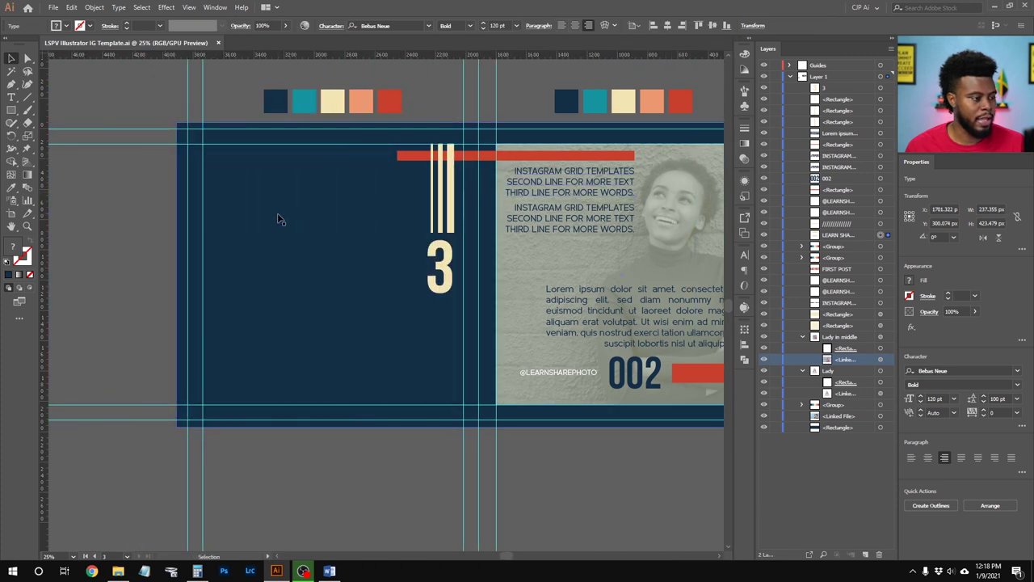
Add the text "LSPV" near the upper left of the third post's empty navy area
{"action": "scroll", "coordinate": [259, 178], "scroll_direction": "up", "scroll_amount": 3}
{"action": "scroll", "coordinate": [322, 167], "scroll_direction": "left", "scroll_amount": 1}
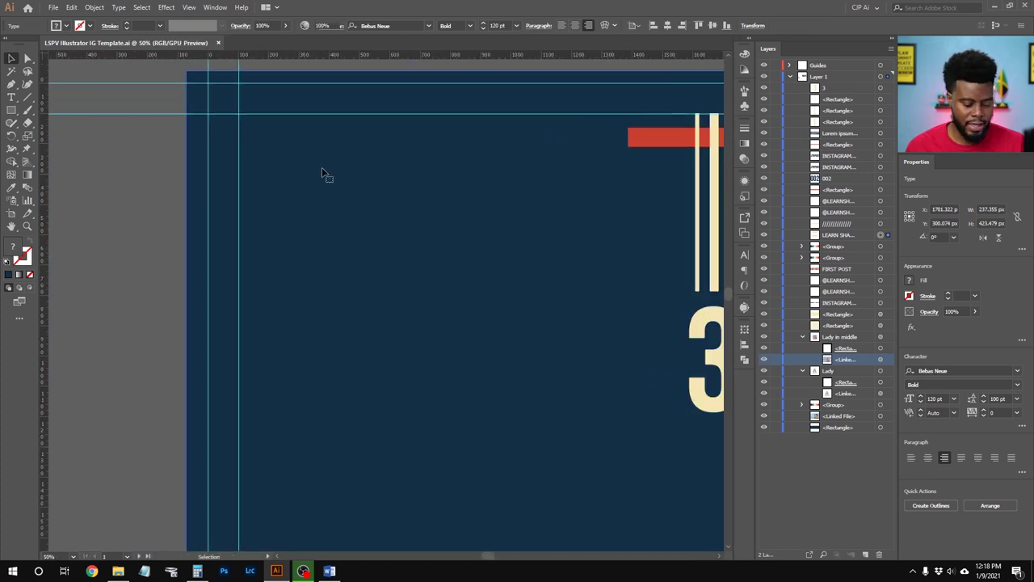
{"action": "left_click", "coordinate": [321, 168]}
{"action": "key", "text": "t"}
{"action": "left_click", "coordinate": [324, 159]}
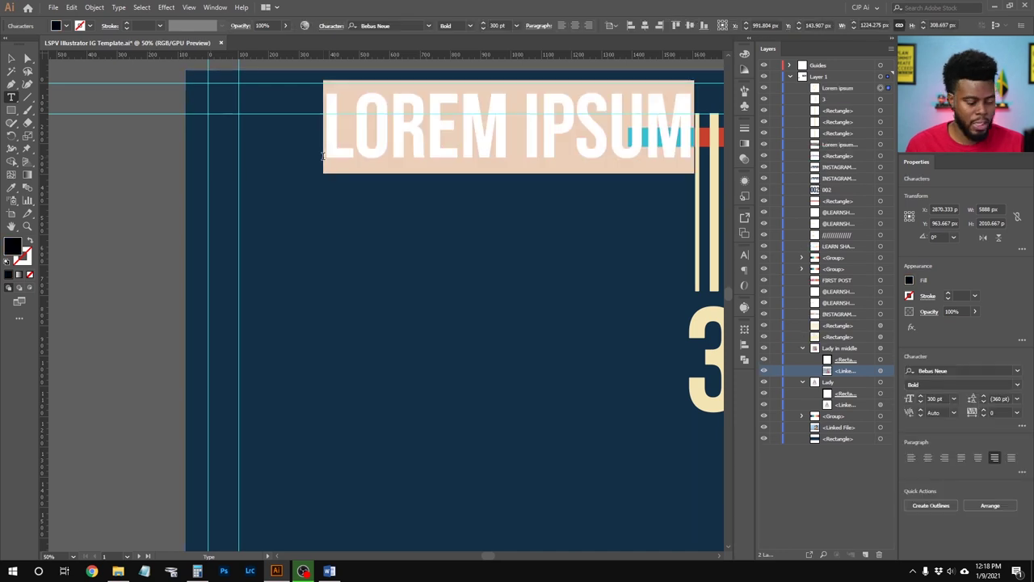
{"action": "type", "text": "LSPV"}
{"action": "key", "text": "ctrl+a"}
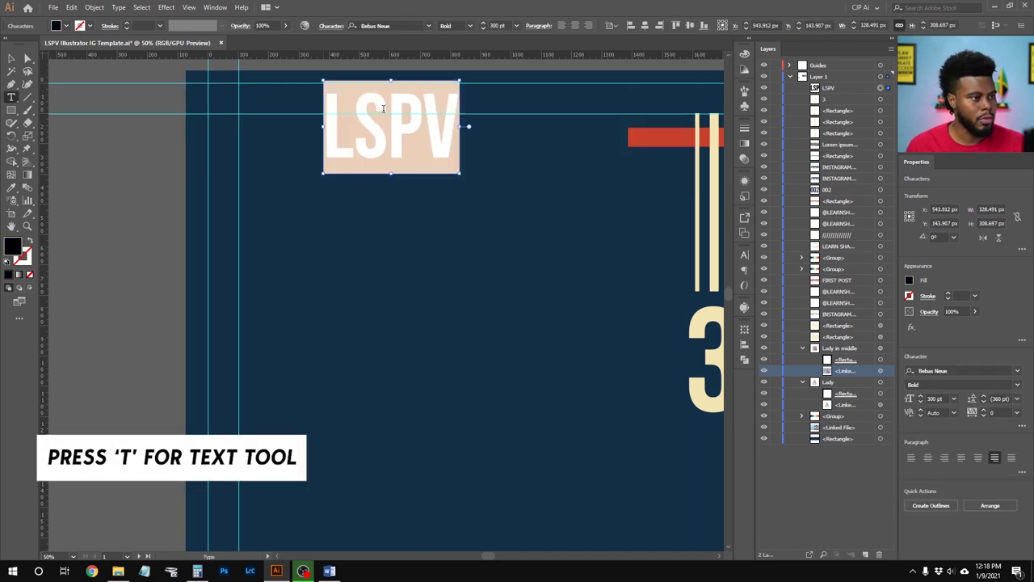
Move the LSPV text lower in the navy area and fill it with the red sampled from the palette swatch above the post
{"action": "key", "text": "Escape"}
{"action": "scroll", "coordinate": [448, 224], "scroll_direction": "right", "scroll_amount": 2}
{"action": "scroll", "coordinate": [447, 224], "scroll_direction": "up", "scroll_amount": 4}
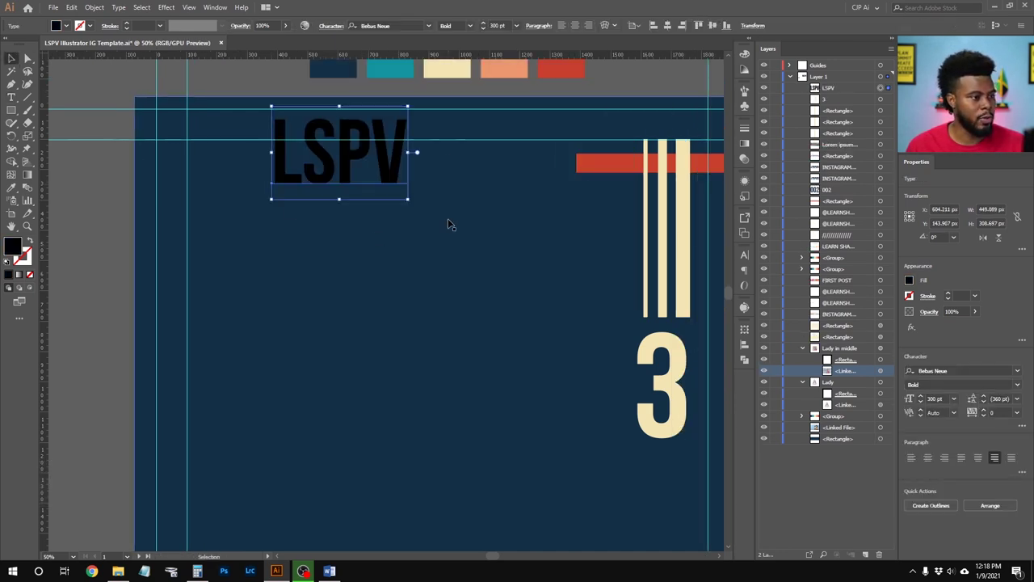
{"action": "left_click_drag", "start_coordinate": [398, 232], "coordinate": [397, 281]}
{"action": "key", "text": "i"}
{"action": "left_click", "coordinate": [563, 132]}
{"action": "key", "text": "v"}
{"action": "scroll", "coordinate": [389, 280], "scroll_direction": "down", "scroll_amount": 1}
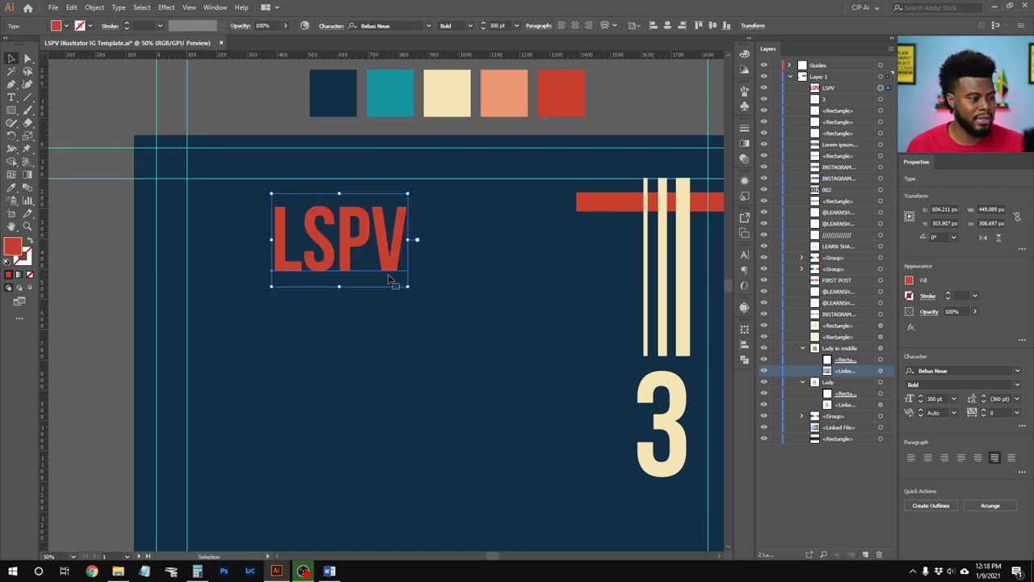
Set the LSPV text to 500 pt and place it in the upper-left corner of the third post's inner margin guides
{"action": "scroll", "coordinate": [390, 274], "scroll_direction": "up", "scroll_amount": 1}
{"action": "type", "text": "500"}
{"action": "key", "text": "Return"}
{"action": "key", "text": "ctrl+minus"}
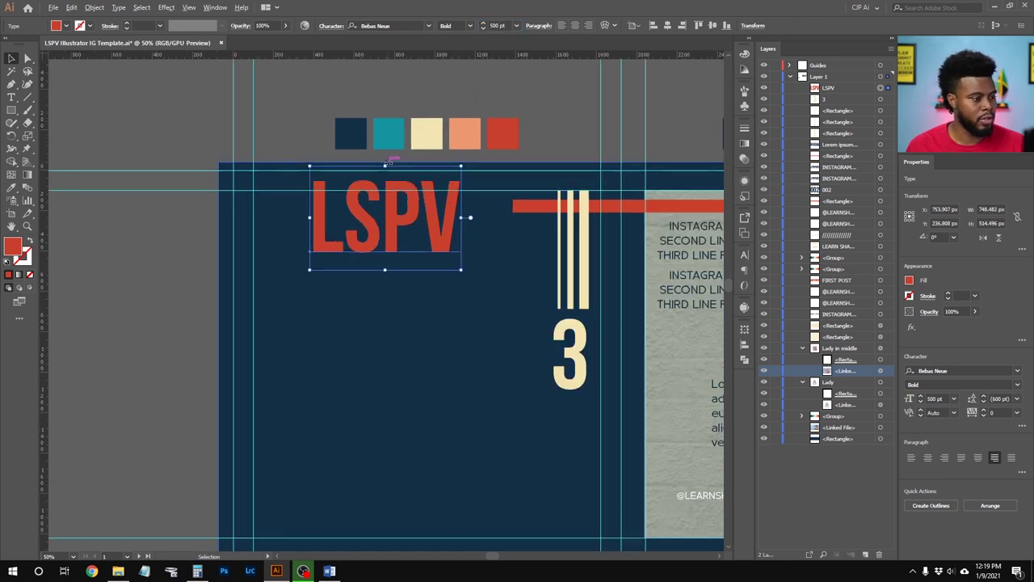
{"action": "left_click_drag", "start_coordinate": [415, 212], "coordinate": [336, 224]}
{"action": "left_click", "coordinate": [512, 222]}
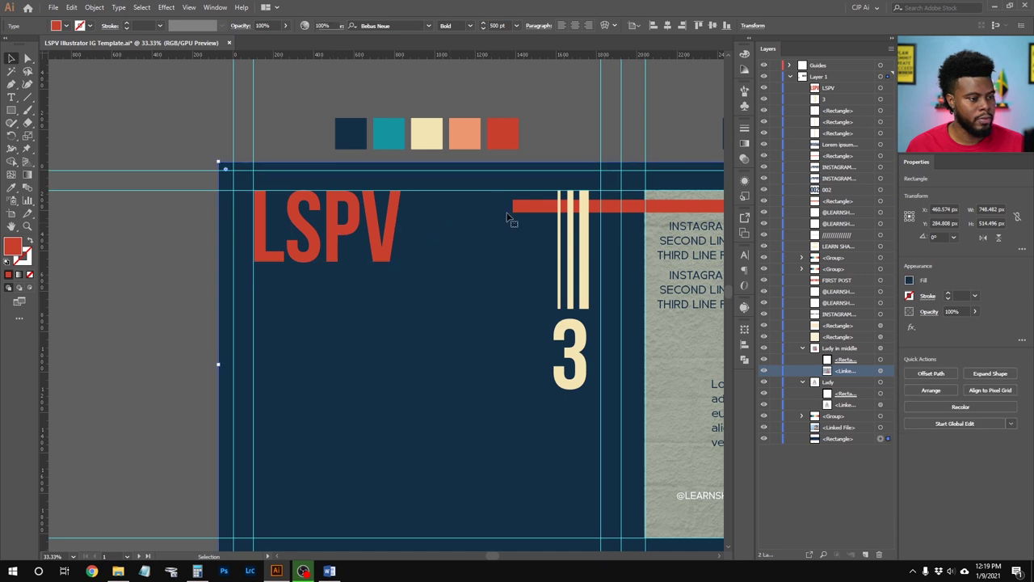
Stretch the upper red bar's left end across the third post to meet the V of LSPV
{"action": "left_click", "coordinate": [512, 206]}
{"action": "key", "text": "ctrl+plus"}
{"action": "key", "text": "ctrl+plus"}
{"action": "left_click_drag", "start_coordinate": [512, 207], "coordinate": [277, 206]}
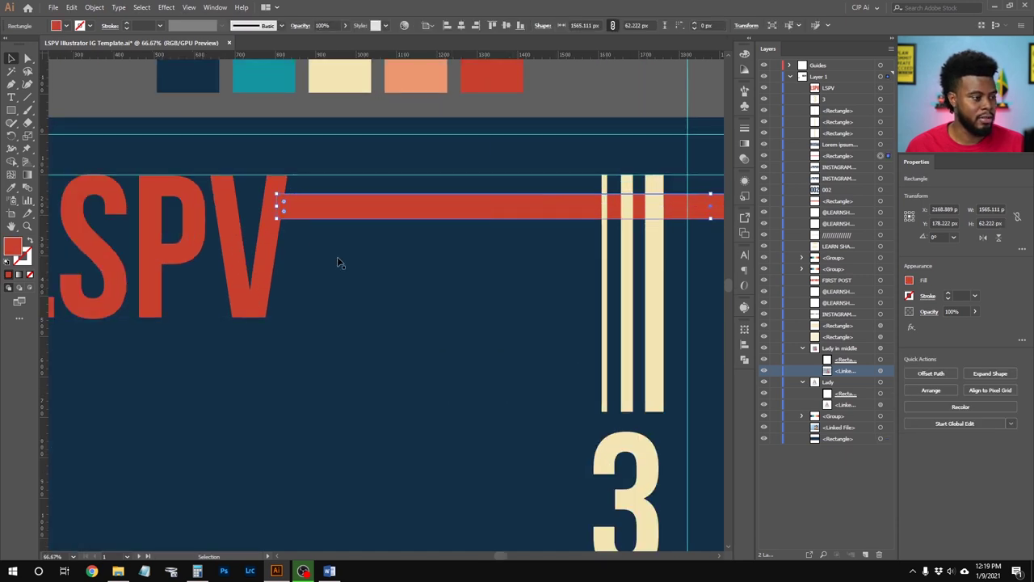
{"action": "left_click", "coordinate": [338, 262]}
{"action": "key", "text": "ctrl+minus"}
{"action": "scroll", "coordinate": [323, 259], "scroll_direction": "left", "scroll_amount": 5}
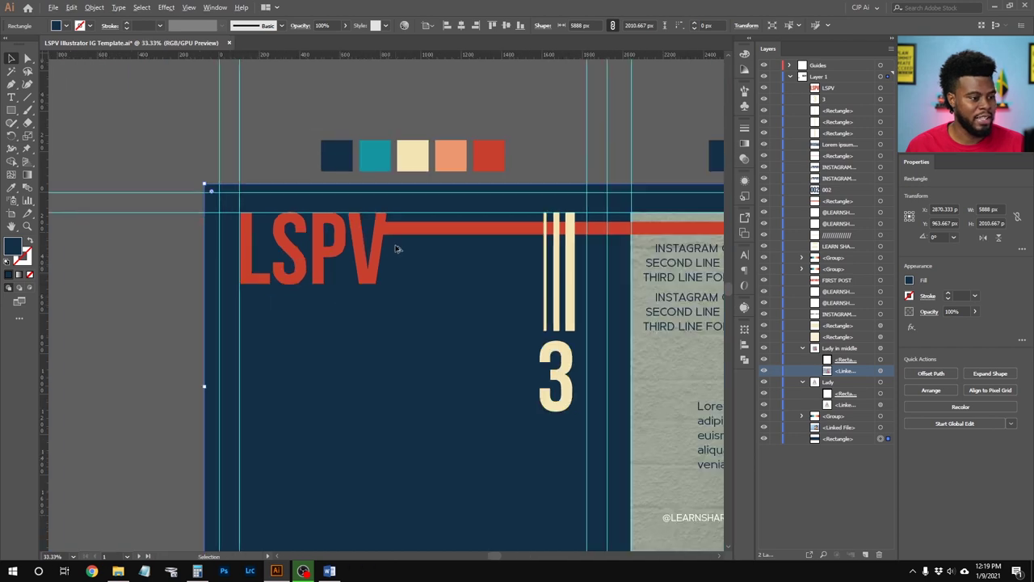
{"action": "key", "text": "ctrl+minus"}
{"action": "key", "text": "ctrl+minus"}
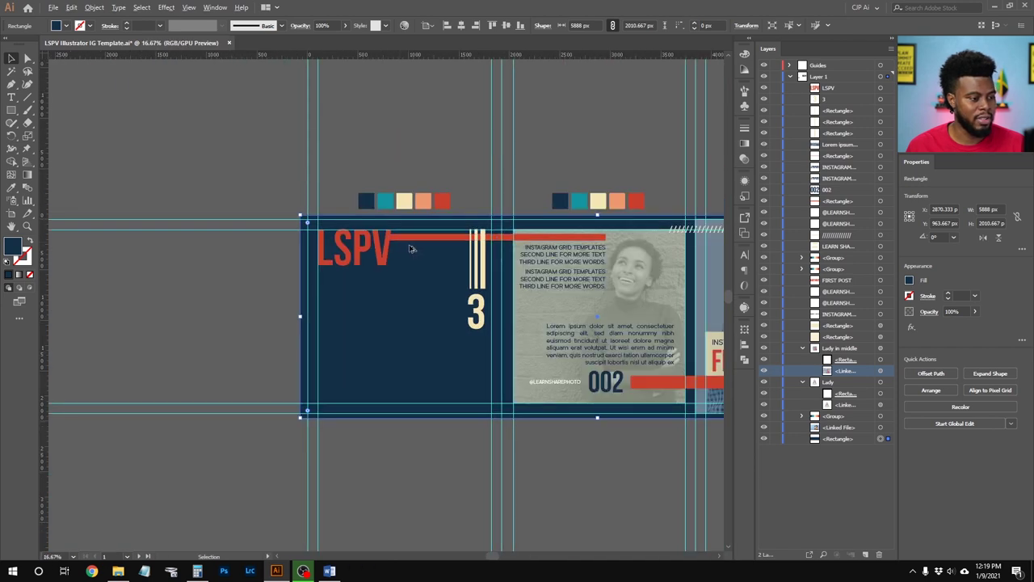
Raise the LSPV text to the outer top guide and align its left edge with the inner vertical guide
{"action": "key", "text": "ctrl+plus"}
{"action": "key", "text": "ctrl+plus"}
{"action": "left_click", "coordinate": [408, 259]}
{"action": "key", "text": "shift+Up"}
{"action": "key", "text": "shift+Up"}
{"action": "key", "text": "shift+Up"}
{"action": "key", "text": "shift+Up"}
{"action": "key", "text": "shift+Up"}
{"action": "key", "text": "shift+Up"}
{"action": "key", "text": "shift+Up"}
{"action": "key", "text": "shift+Up"}
{"action": "key", "text": "shift+Down"}
{"action": "key", "text": "Left"}
{"action": "key", "text": "Left"}
{"action": "key", "text": "Left"}
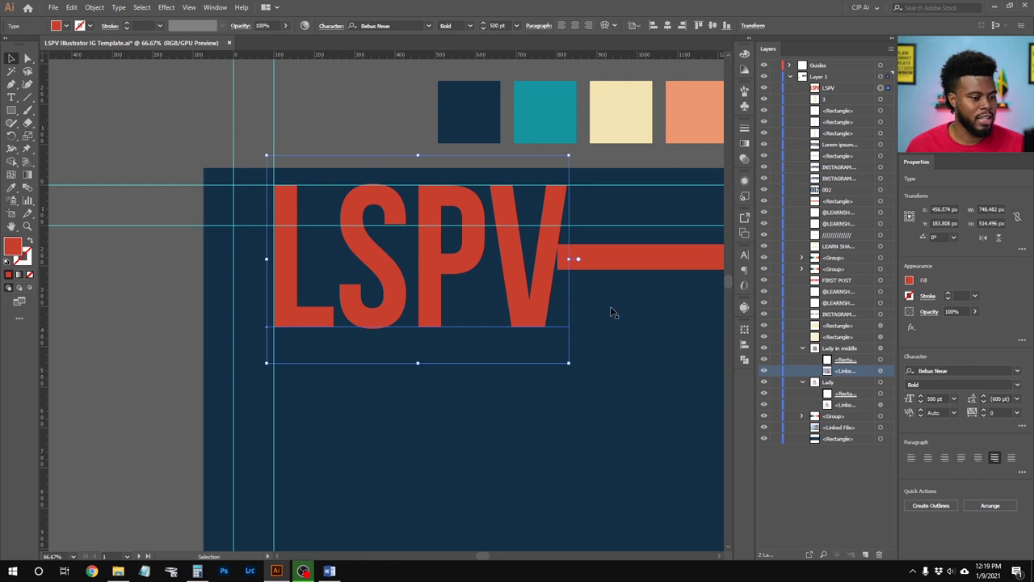
Extend the red bar's left end slightly to overlap the V of the raised LSPV text
{"action": "left_click", "coordinate": [581, 261]}
{"action": "mouse_move", "coordinate": [558, 258]}
{"action": "left_mouse_down"}
{"action": "mouse_move", "coordinate": [570, 260]}
{"action": "mouse_move", "coordinate": [546, 267]}
{"action": "left_mouse_up"}
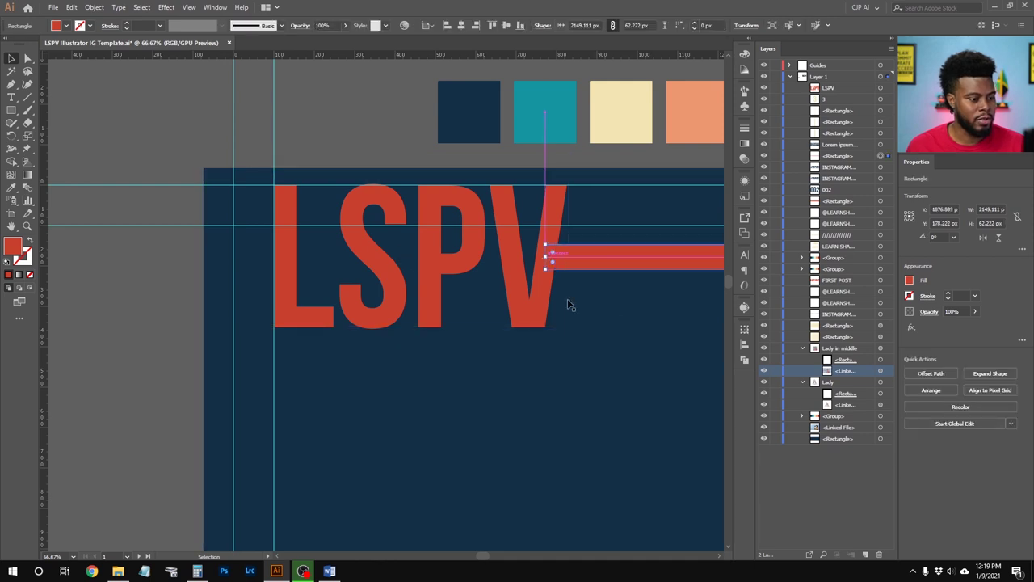
{"action": "left_click", "coordinate": [555, 332]}
{"action": "scroll", "coordinate": [554, 332], "scroll_direction": "down", "scroll_amount": 4}
{"action": "scroll", "coordinate": [455, 356], "scroll_direction": "down", "scroll_amount": 3}
{"action": "scroll", "coordinate": [443, 321], "scroll_direction": "right", "scroll_amount": 2}
{"action": "scroll", "coordinate": [310, 245], "scroll_direction": "up", "scroll_amount": 4}
Shift the LSPV text left to the artboard edge guide and stretch the red bar to meet its V
{"action": "left_click", "coordinate": [327, 212]}
{"action": "left_click_drag", "start_coordinate": [337, 207], "coordinate": [294, 197]}
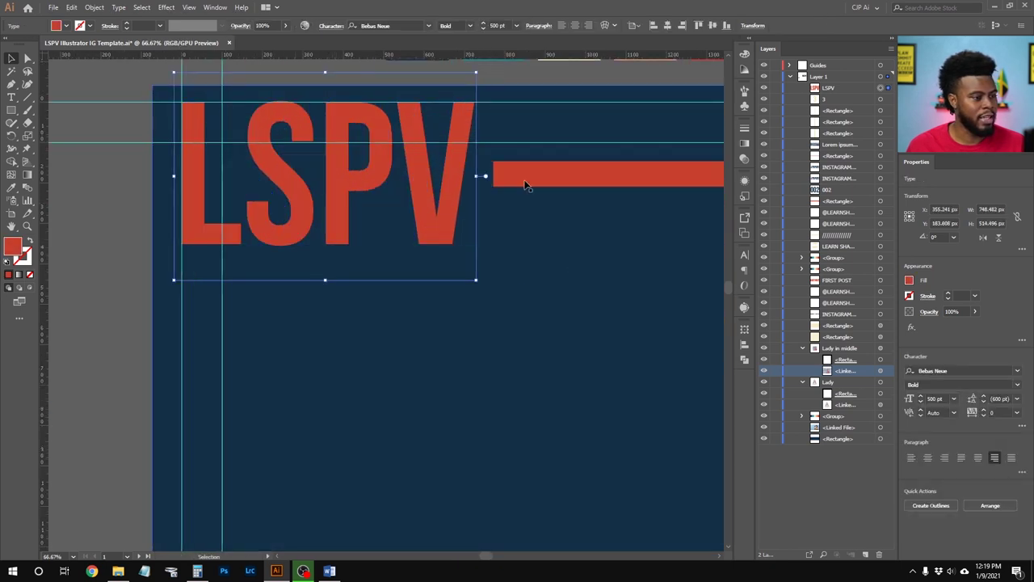
{"action": "left_click", "coordinate": [499, 179]}
{"action": "left_click_drag", "start_coordinate": [493, 174], "coordinate": [465, 174]}
{"action": "left_click", "coordinate": [460, 202]}
{"action": "scroll", "coordinate": [414, 174], "scroll_direction": "up", "scroll_amount": 2}
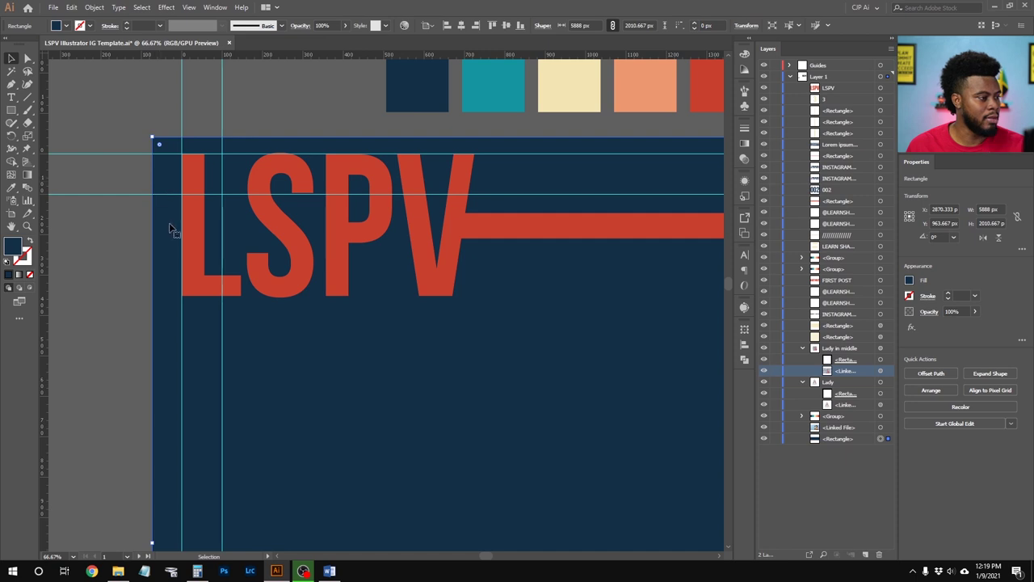
Hide the navy background rectangle and show it again to check the LSPV text against the artboard edges
{"action": "left_click", "coordinate": [455, 309]}
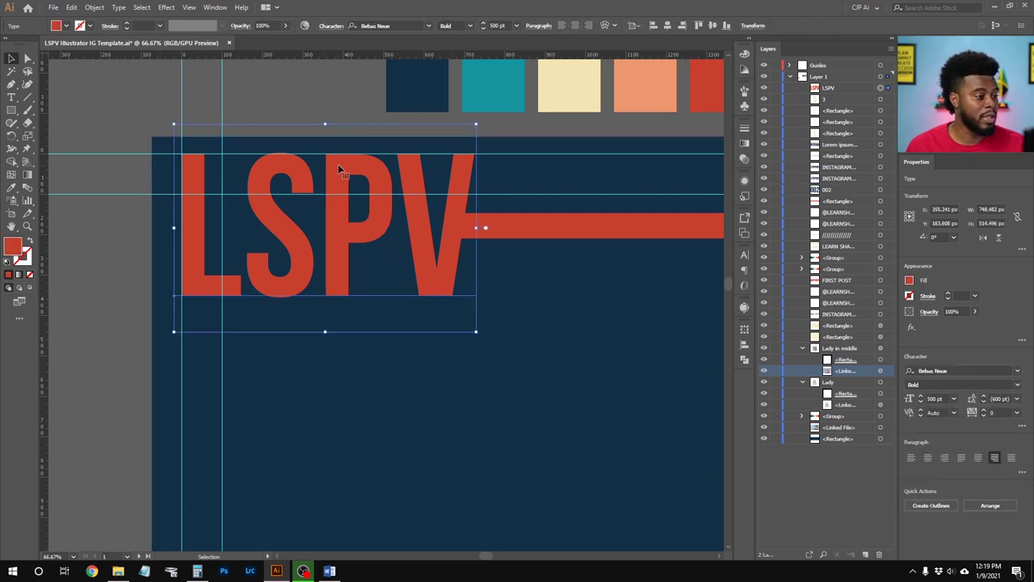
{"action": "left_click", "coordinate": [763, 440]}
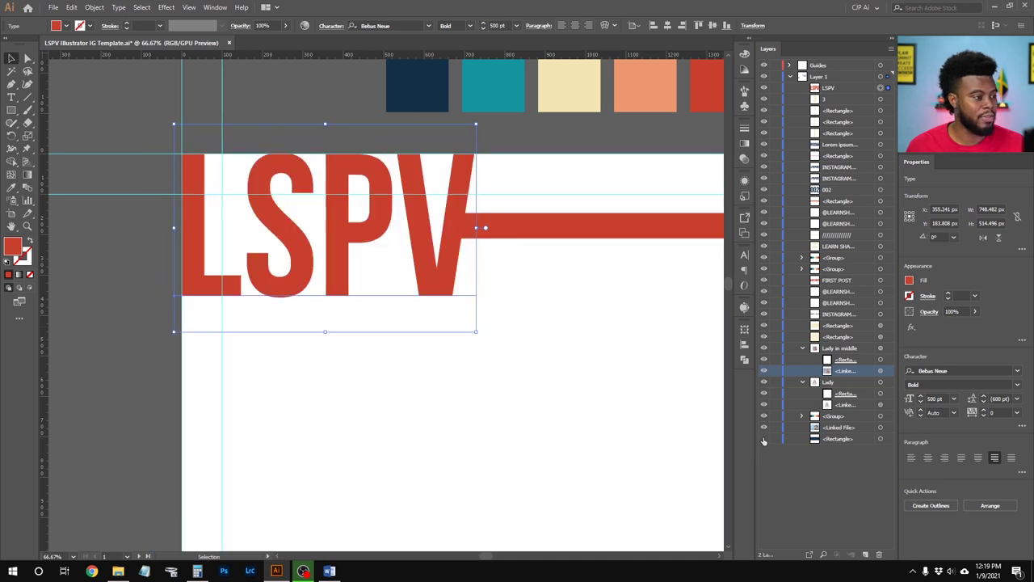
{"action": "left_click", "coordinate": [763, 439]}
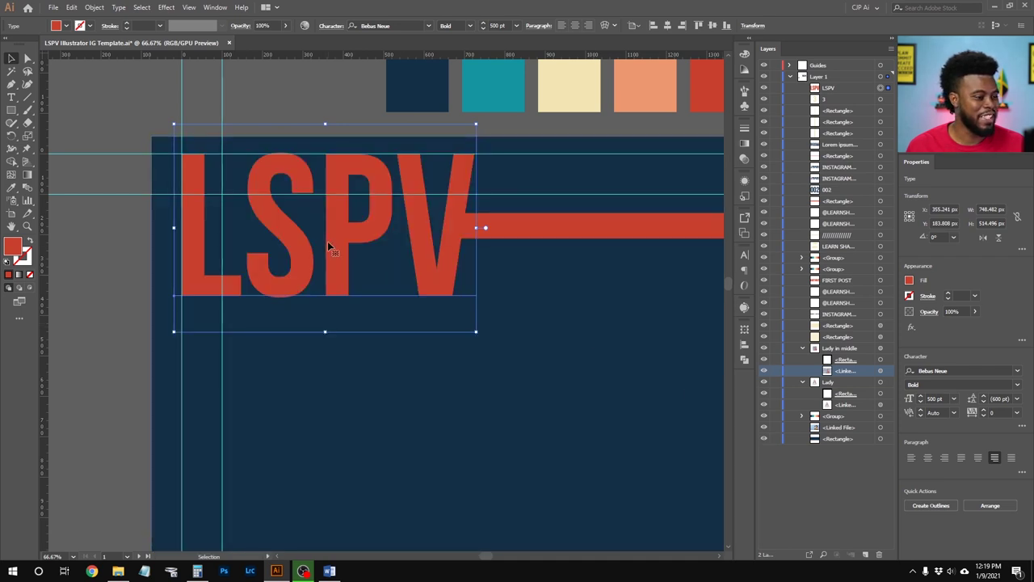
Move the LSPV text 100 px down and 100 px right, back to the inner margin guides
{"action": "key", "text": "shift+Down"}
{"action": "key", "text": "shift+Down"}
{"action": "key", "text": "shift+Down"}
{"action": "key", "text": "shift+Down"}
{"action": "key", "text": "shift+Down"}
{"action": "key", "text": "shift+Down"}
{"action": "key", "text": "shift+Down"}
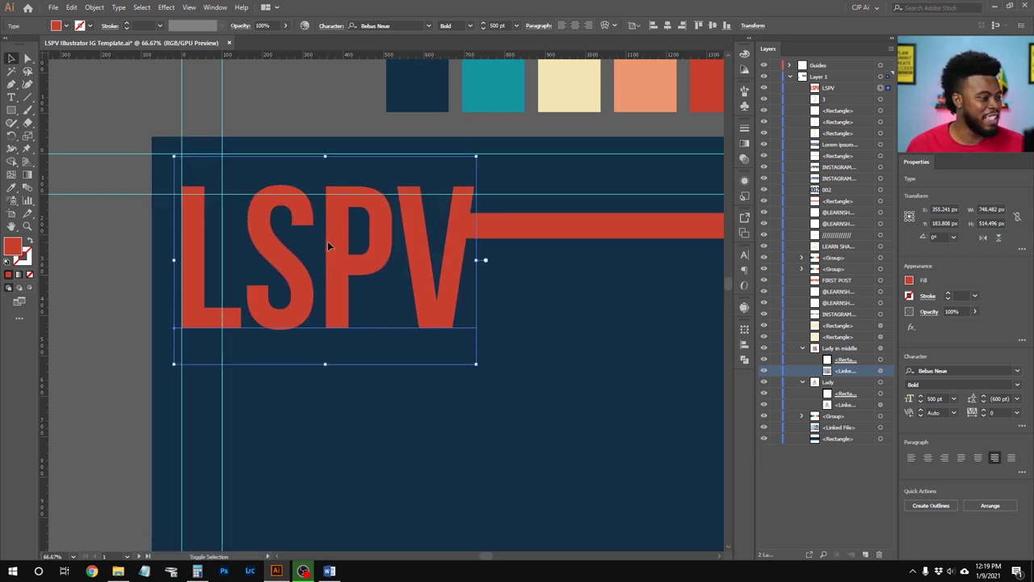
{"action": "key", "text": "shift+Right"}
{"action": "key", "text": "shift+Right"}
{"action": "key", "text": "shift+Right"}
{"action": "key", "text": "shift+Right"}
{"action": "key", "text": "shift+Right"}
{"action": "key", "text": "shift+Right"}
{"action": "key", "text": "shift+Right"}
{"action": "key", "text": "shift+Right"}
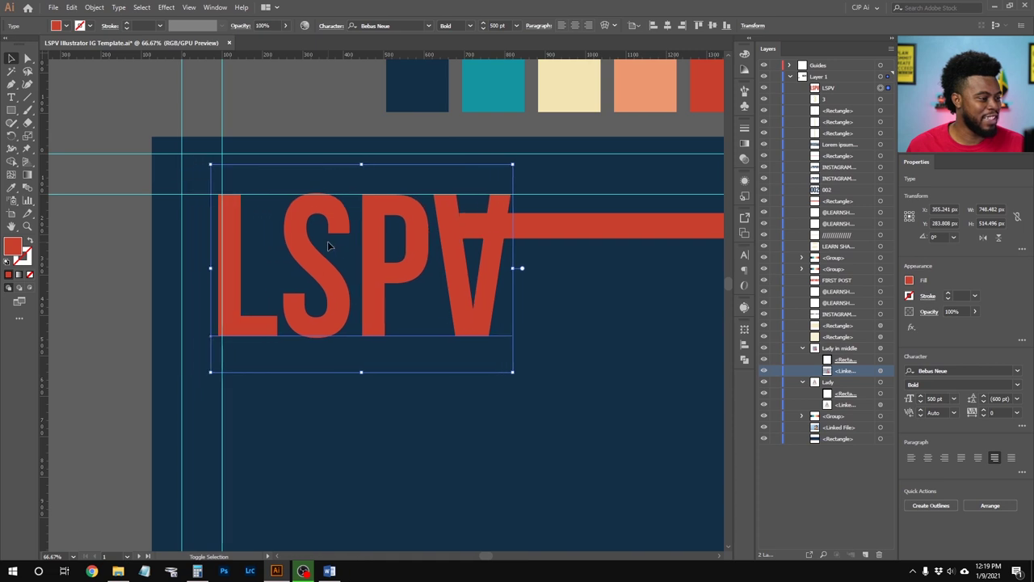
Shorten the red bar's left end so it starts inside the right arm of the V, and check all three posts
{"action": "scroll", "coordinate": [456, 201], "scroll_direction": "down", "scroll_amount": 2}
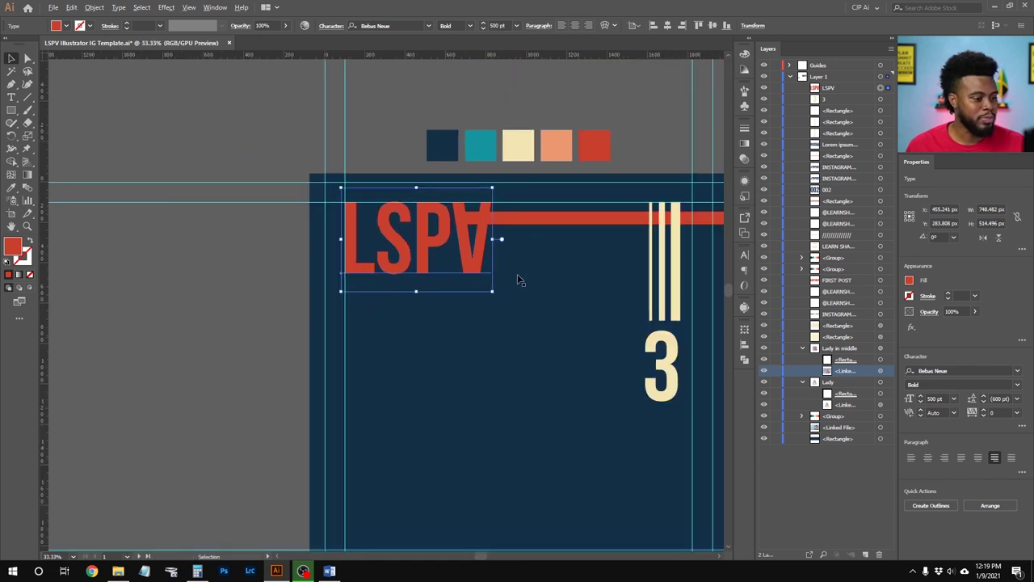
{"action": "left_click", "coordinate": [513, 276]}
{"action": "scroll", "coordinate": [509, 266], "scroll_direction": "right", "scroll_amount": 1}
{"action": "left_click", "coordinate": [464, 217]}
{"action": "scroll", "coordinate": [452, 222], "scroll_direction": "up", "scroll_amount": 3}
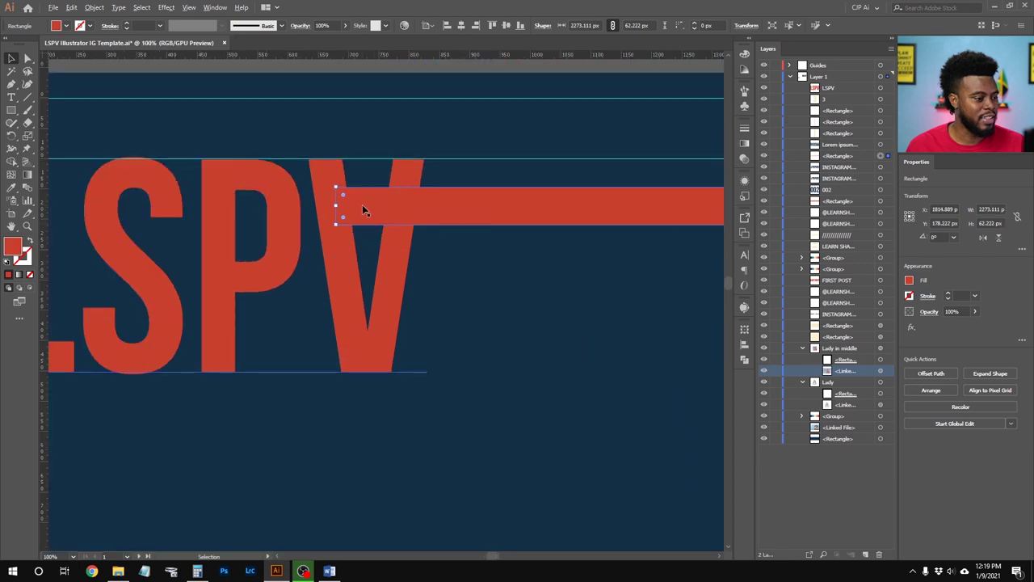
{"action": "left_click_drag", "start_coordinate": [336, 205], "coordinate": [416, 205]}
{"action": "left_click", "coordinate": [471, 275]}
{"action": "scroll", "coordinate": [471, 274], "scroll_direction": "down", "scroll_amount": 4}
{"action": "scroll", "coordinate": [471, 275], "scroll_direction": "down", "scroll_amount": 1}
{"action": "scroll", "coordinate": [429, 323], "scroll_direction": "right", "scroll_amount": 3}
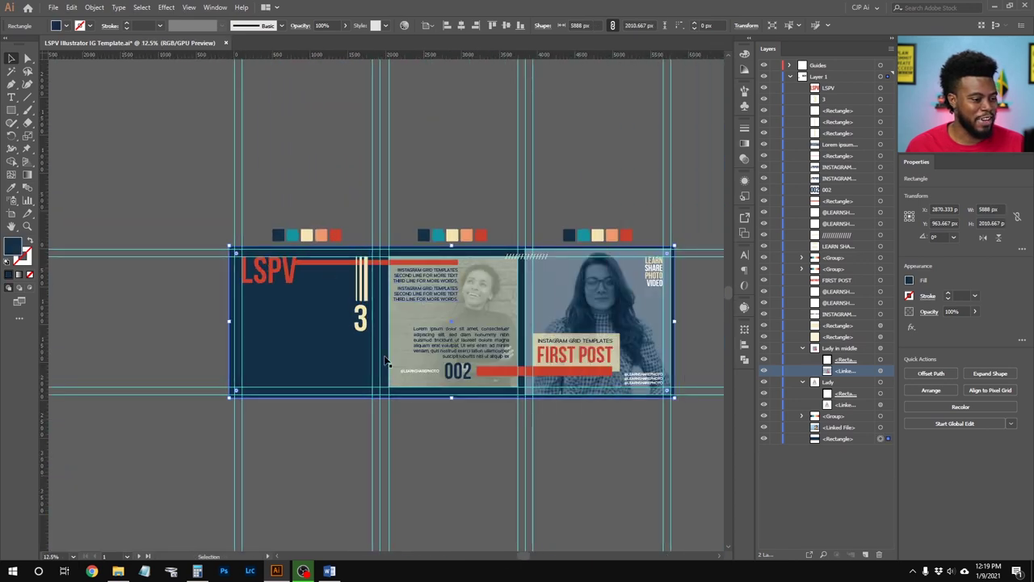
Toggle the navy background rectangle's visibility, move the rectangle up and left, and undo the move
{"action": "scroll", "coordinate": [397, 363], "scroll_direction": "up", "scroll_amount": 1}
{"action": "scroll", "coordinate": [358, 357], "scroll_direction": "up", "scroll_amount": 1}
{"action": "scroll", "coordinate": [358, 357], "scroll_direction": "left", "scroll_amount": 2}
{"action": "scroll", "coordinate": [380, 288], "scroll_direction": "up", "scroll_amount": 1}
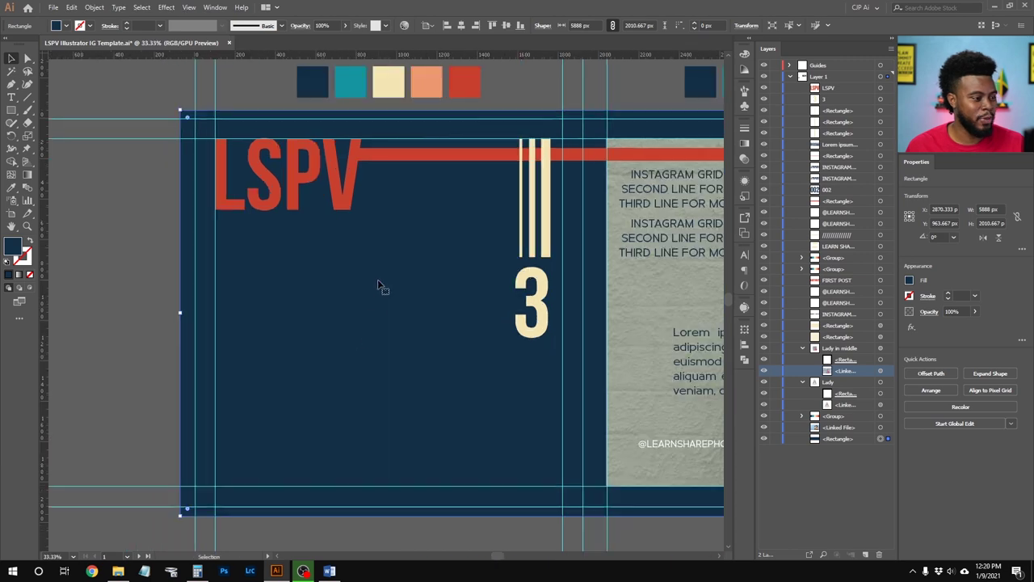
{"action": "left_click", "coordinate": [774, 446]}
{"action": "left_click", "coordinate": [763, 438]}
{"action": "left_click", "coordinate": [764, 438]}
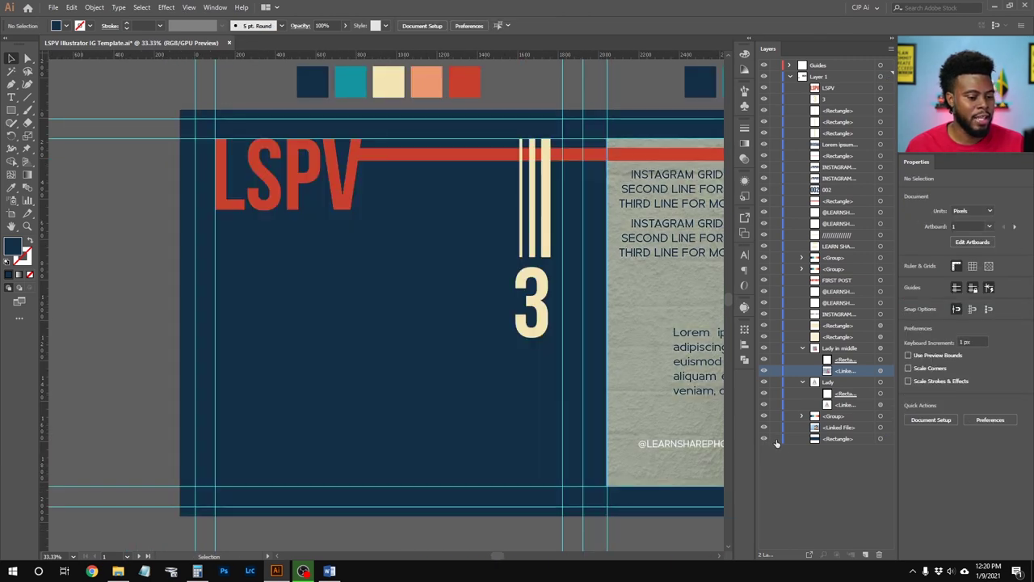
{"action": "left_click_drag", "start_coordinate": [512, 376], "coordinate": [414, 343]}
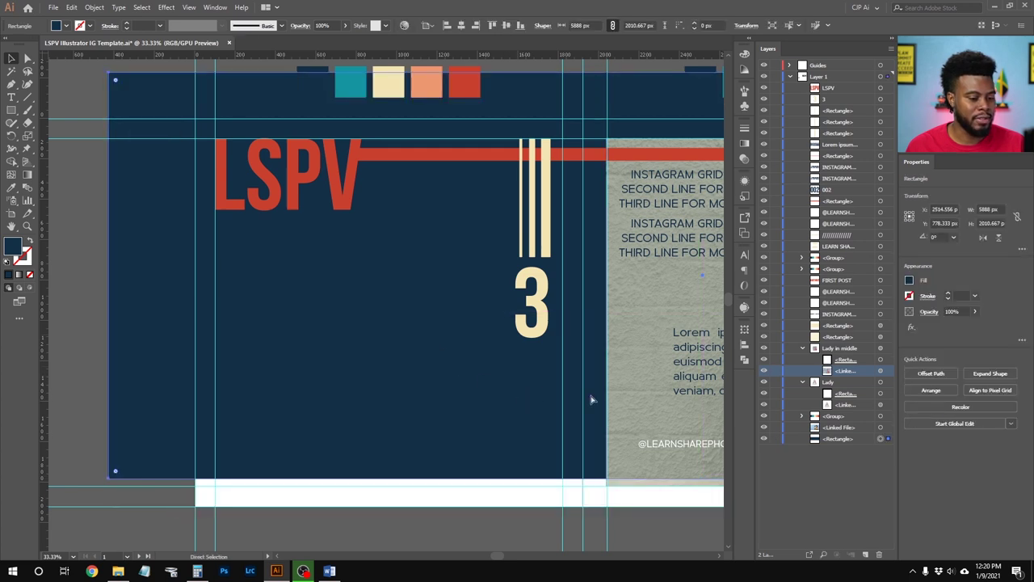
{"action": "key", "text": "ctrl+z"}
Lock the navy background rectangle and toggle its visibility off and on
{"action": "left_click", "coordinate": [774, 439]}
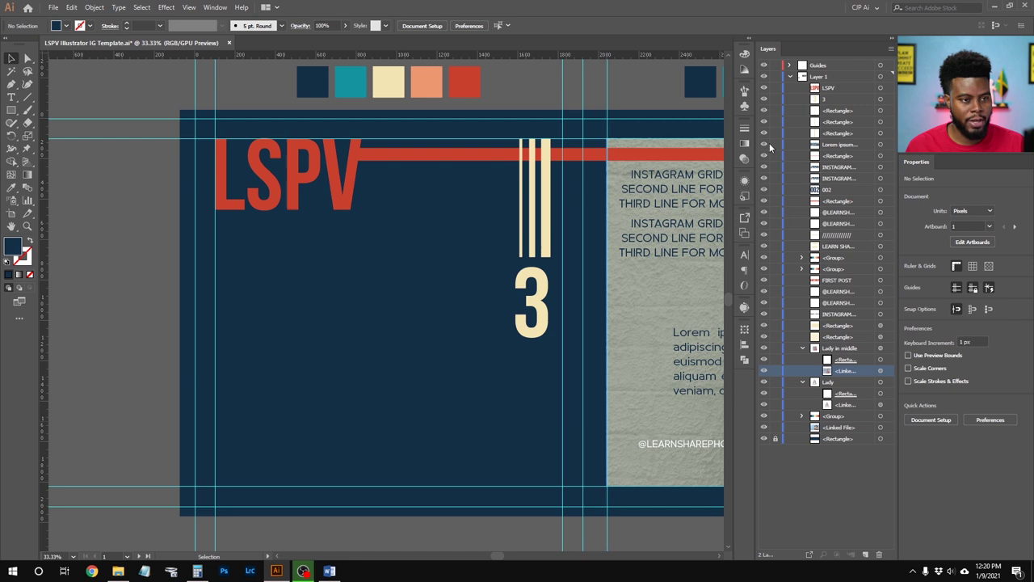
{"action": "left_click", "coordinate": [764, 439]}
{"action": "left_click", "coordinate": [764, 439]}
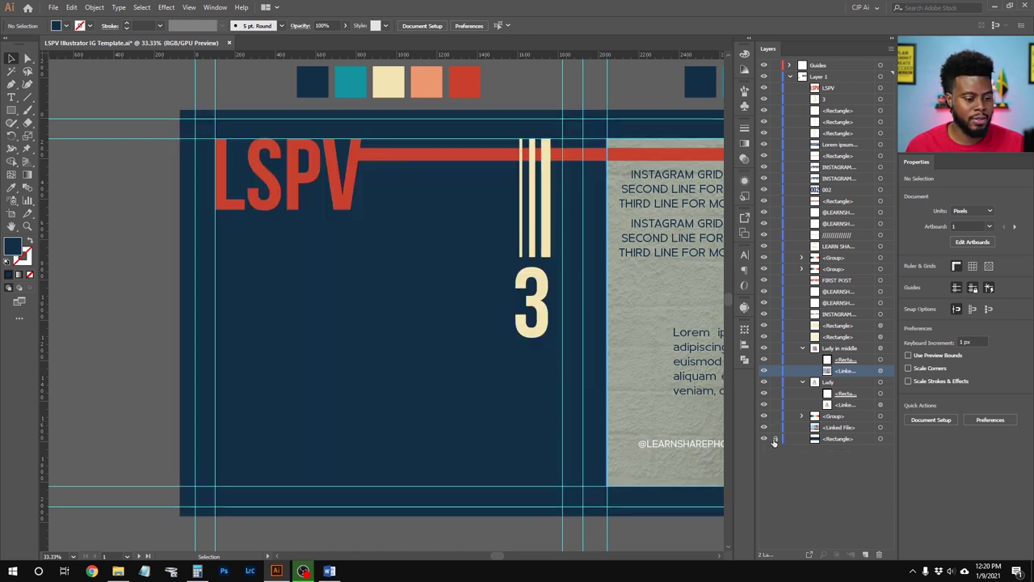
{"action": "scroll", "coordinate": [478, 403], "scroll_direction": "right", "scroll_amount": 2}
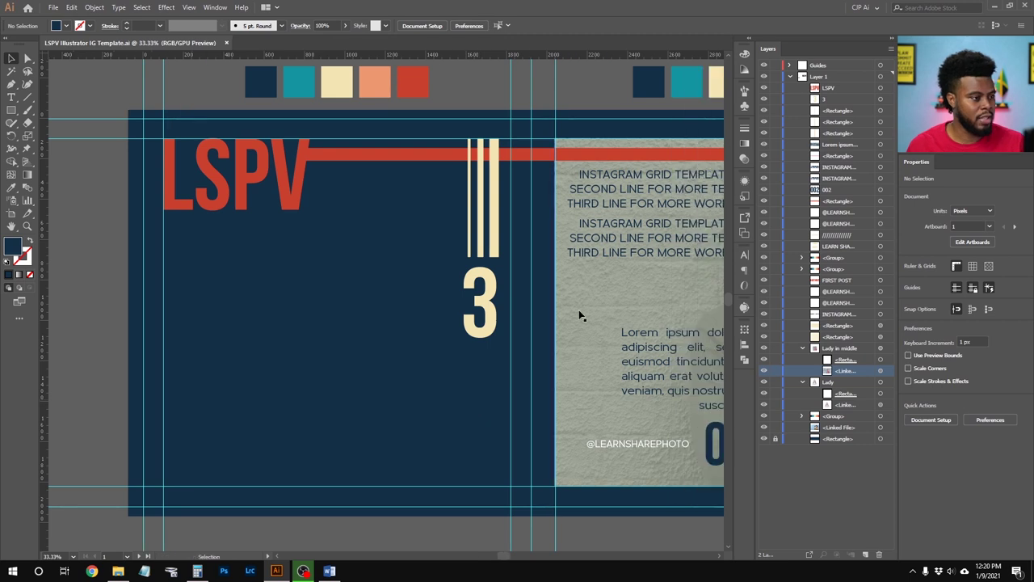
{"action": "scroll", "coordinate": [578, 314], "scroll_direction": "right", "scroll_amount": 3}
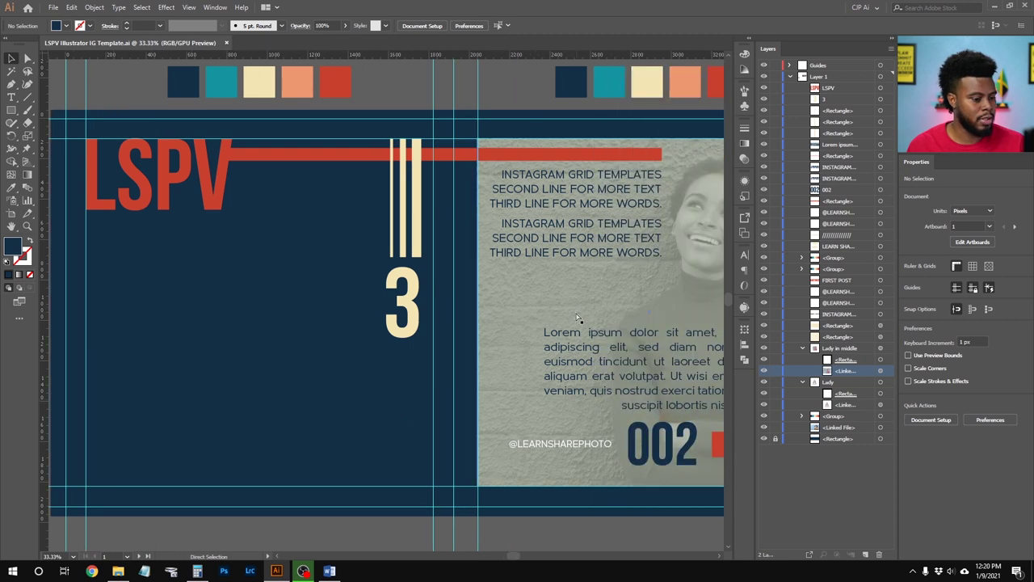
{"action": "left_click", "coordinate": [558, 445]}
{"action": "left_click_drag", "start_coordinate": [566, 446], "coordinate": [299, 155]}
{"action": "scroll", "coordinate": [298, 155], "scroll_direction": "up", "scroll_amount": 5}
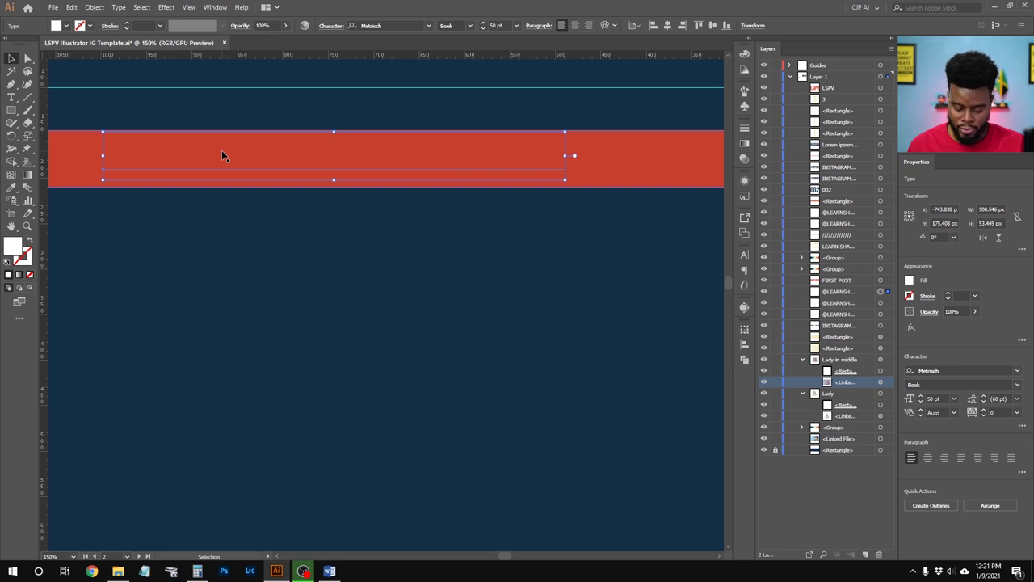
{"action": "key", "text": "a"}
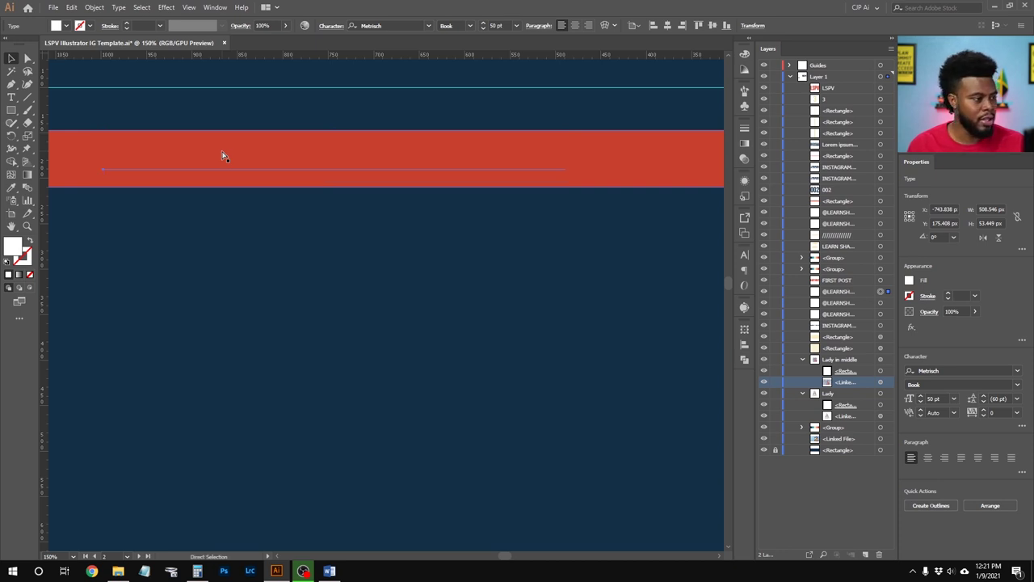
{"action": "key", "text": "ctrl+bracketright"}
{"action": "key", "text": "ctrl+bracketright"}
{"action": "key", "text": "ctrl+bracketright"}
{"action": "key", "text": "ctrl+bracketright"}
{"action": "key", "text": "ctrl+bracketright"}
{"action": "key", "text": "ctrl+bracketright"}
{"action": "key", "text": "ctrl+bracketright"}
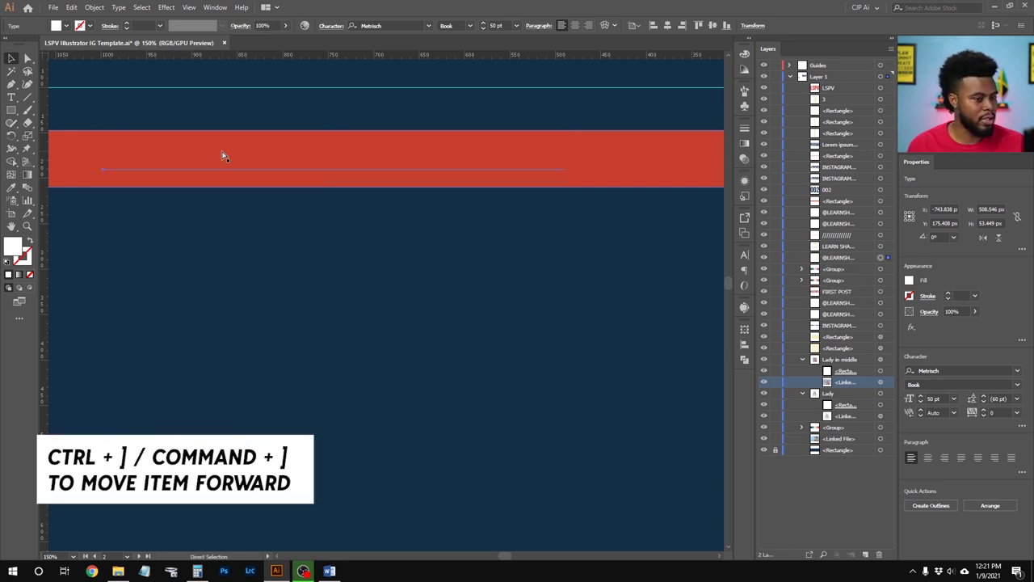
{"action": "key", "text": "ctrl+bracketright"}
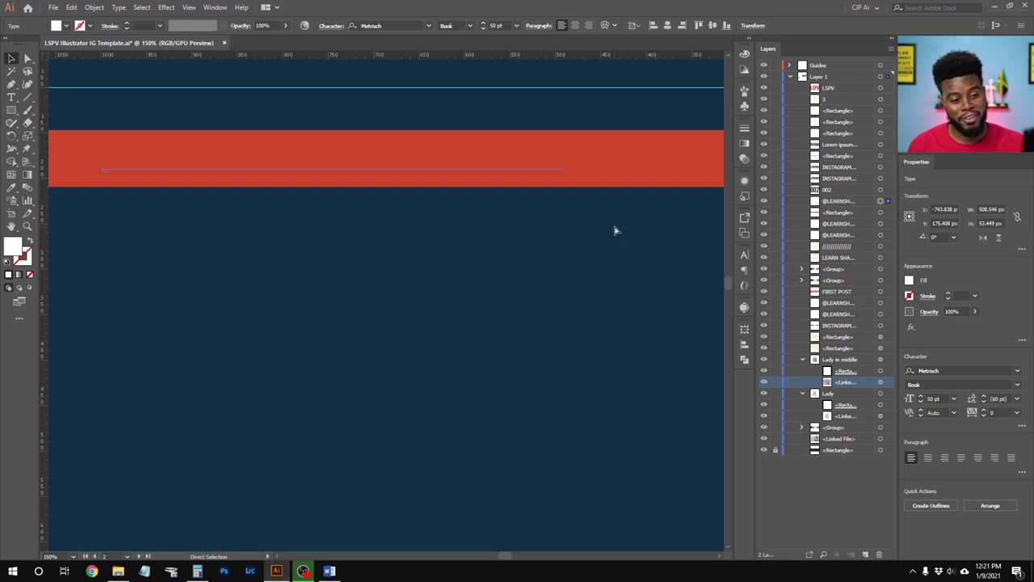
{"action": "key", "text": "ctrl+bracketright"}
{"action": "key", "text": "ctrl+bracketright"}
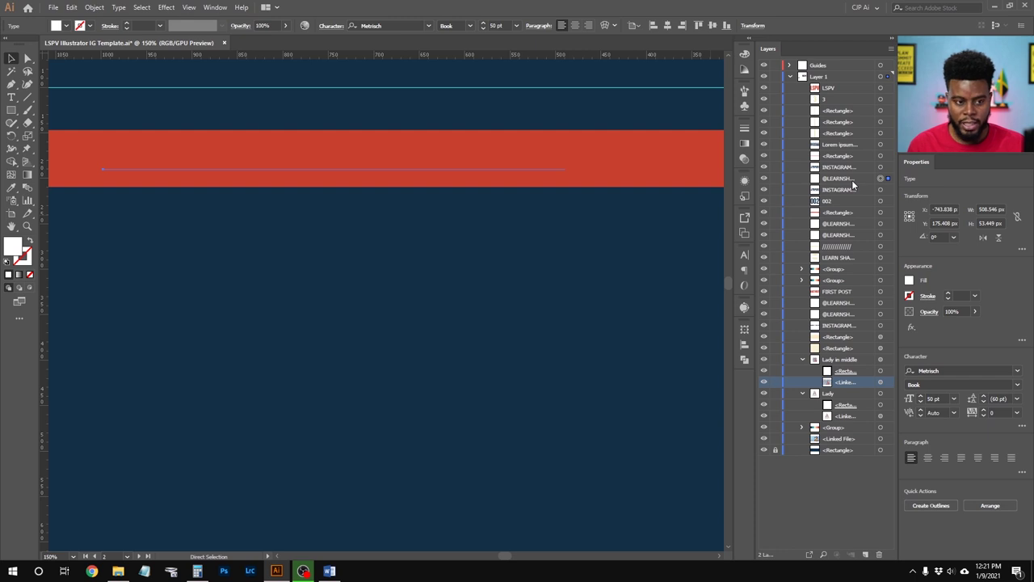
{"action": "key", "text": "ctrl+bracketright"}
{"action": "key", "text": "ctrl+bracketright"}
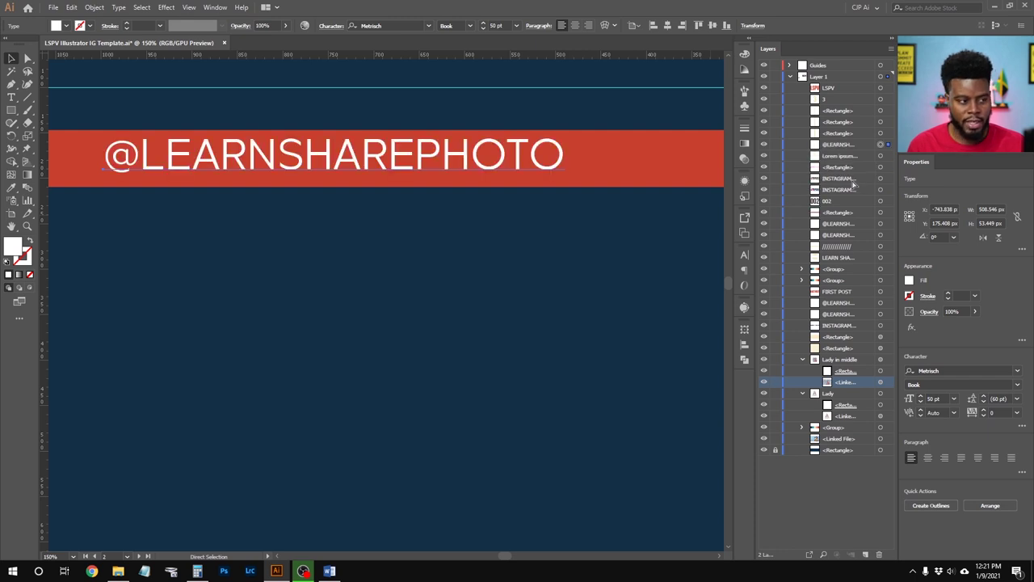
{"action": "key", "text": "ctrl+z"}
{"action": "key", "text": "ctrl+bracketright"}
{"action": "key", "text": "v"}
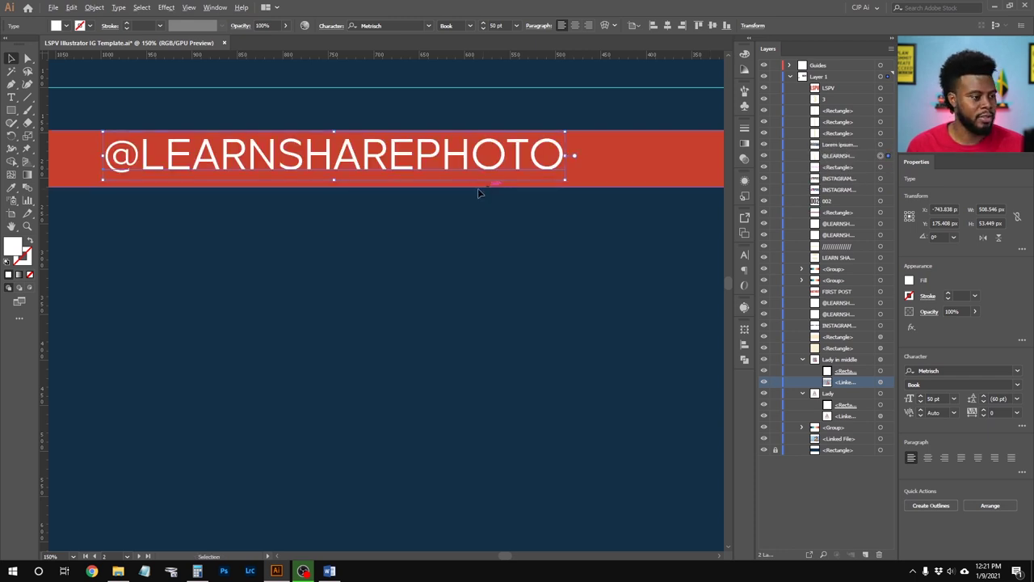
{"action": "right_click", "coordinate": [384, 151]}
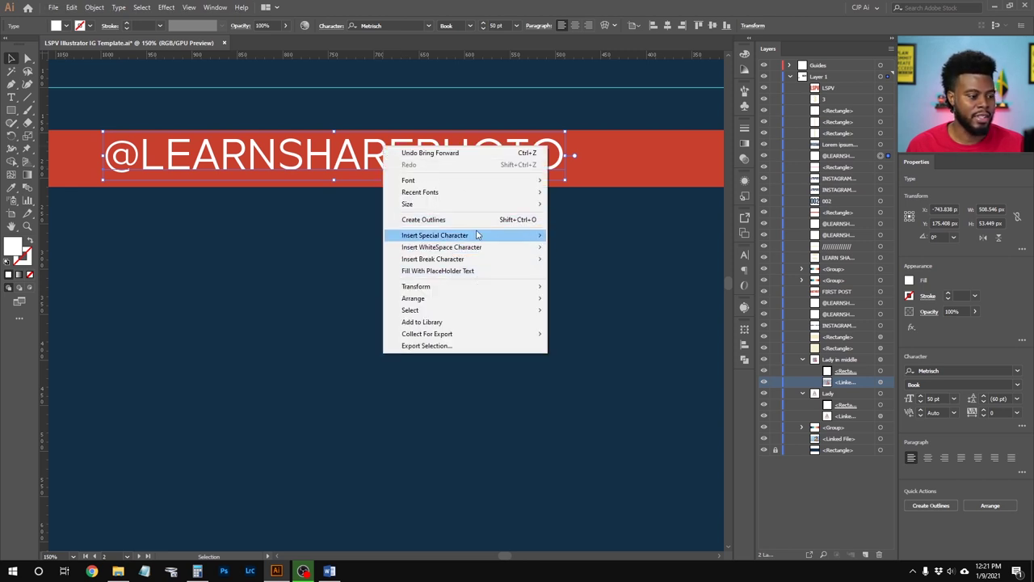
{"action": "mouse_move", "coordinate": [438, 298]}
{"action": "left_click", "coordinate": [595, 298]}
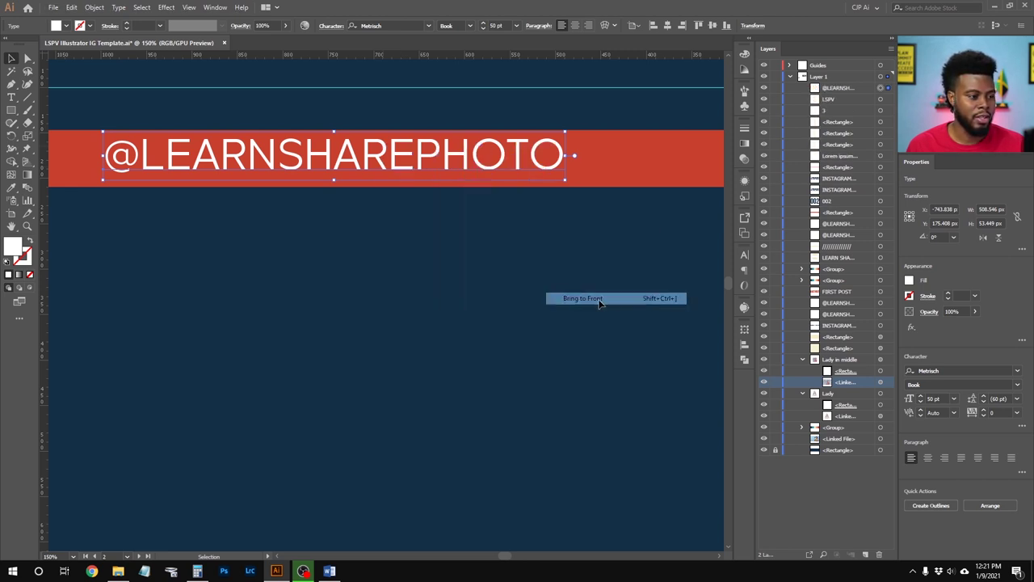
{"action": "key", "text": "Down"}
{"action": "key", "text": "Down"}
{"action": "key", "text": "Down"}
{"action": "key", "text": "Down"}
{"action": "key", "text": "Down"}
{"action": "scroll", "coordinate": [412, 289], "scroll_direction": "down", "scroll_amount": 3}
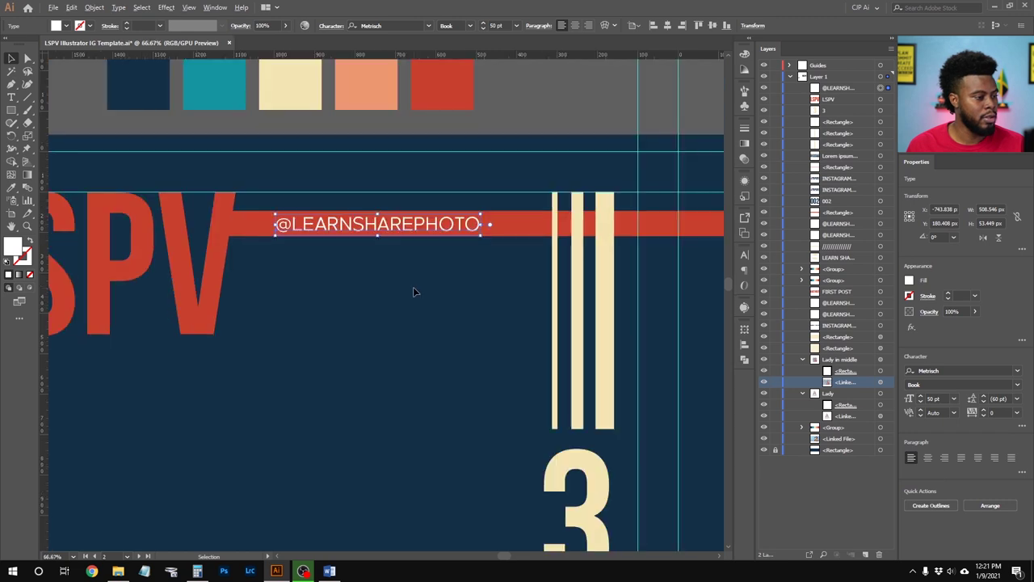
{"action": "key", "text": "shift+Right"}
{"action": "key", "text": "shift+Right"}
{"action": "key", "text": "shift+Right"}
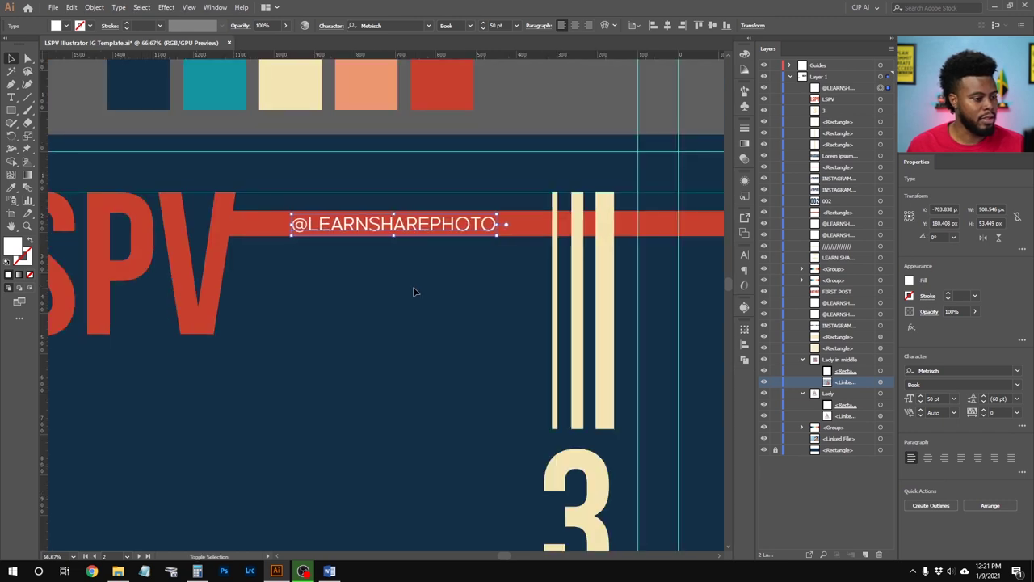
{"action": "left_click", "coordinate": [413, 292]}
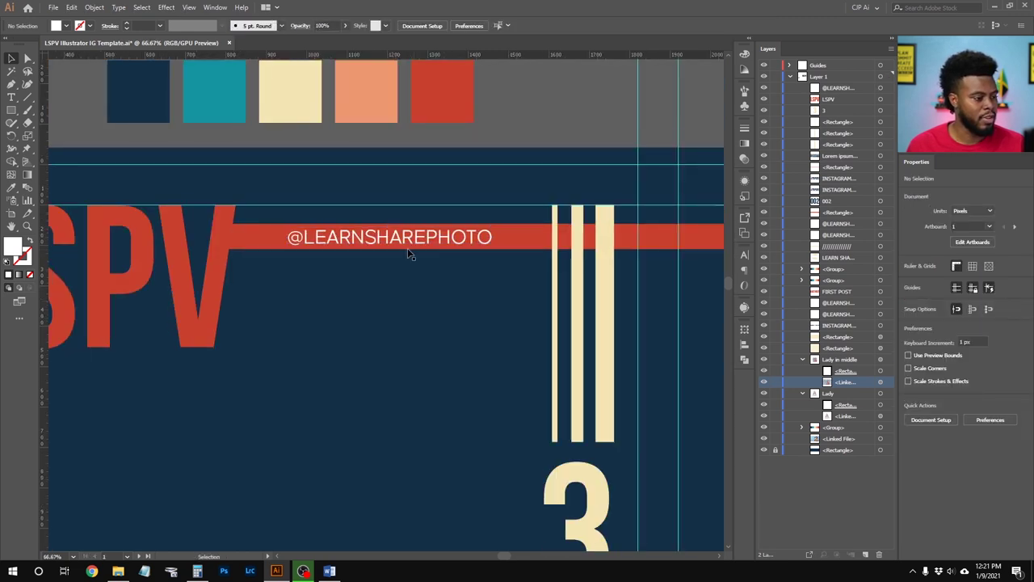
{"action": "left_click", "coordinate": [413, 242]}
{"action": "left_click", "coordinate": [402, 314]}
Select the linked photo of the woman in the black hat outside the LSPV post
{"action": "scroll", "coordinate": [402, 314], "scroll_direction": "down", "scroll_amount": 3}
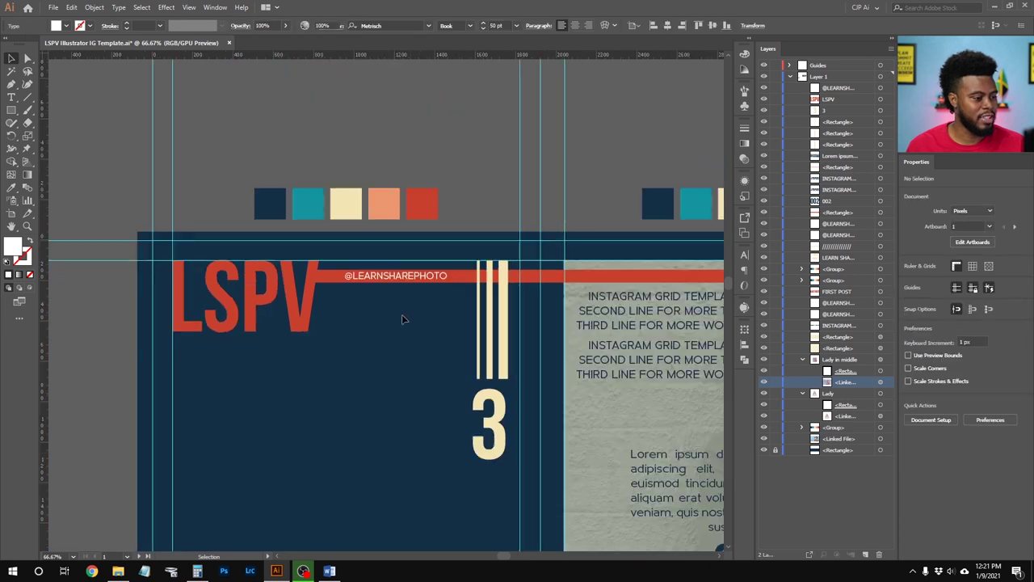
{"action": "scroll", "coordinate": [401, 323], "scroll_direction": "down", "scroll_amount": 2}
{"action": "scroll", "coordinate": [401, 323], "scroll_direction": "down", "scroll_amount": 1}
{"action": "scroll", "coordinate": [401, 323], "scroll_direction": "right", "scroll_amount": 5}
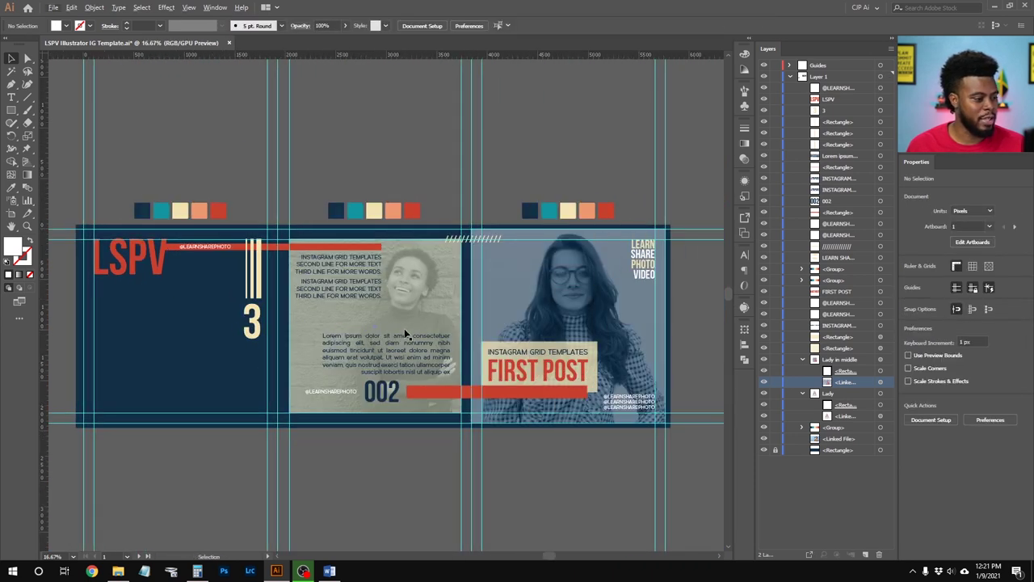
{"action": "scroll", "coordinate": [405, 334], "scroll_direction": "left", "scroll_amount": 6}
{"action": "scroll", "coordinate": [404, 338], "scroll_direction": "up", "scroll_amount": 2}
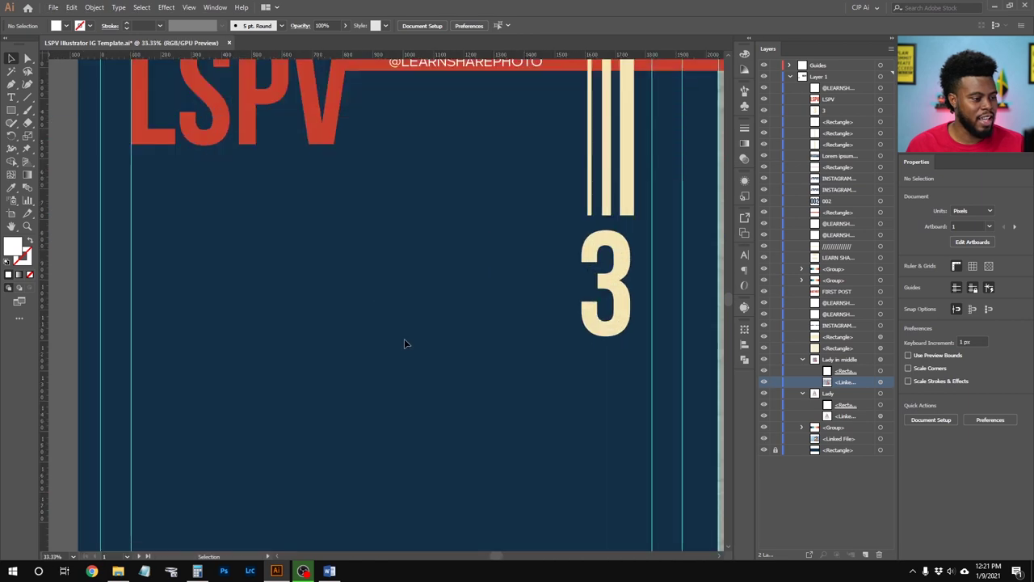
{"action": "scroll", "coordinate": [404, 338], "scroll_direction": "down", "scroll_amount": 5}
{"action": "left_click_drag", "start_coordinate": [111, 446], "coordinate": [303, 343]}
{"action": "scroll", "coordinate": [303, 344], "scroll_direction": "up", "scroll_amount": 4}
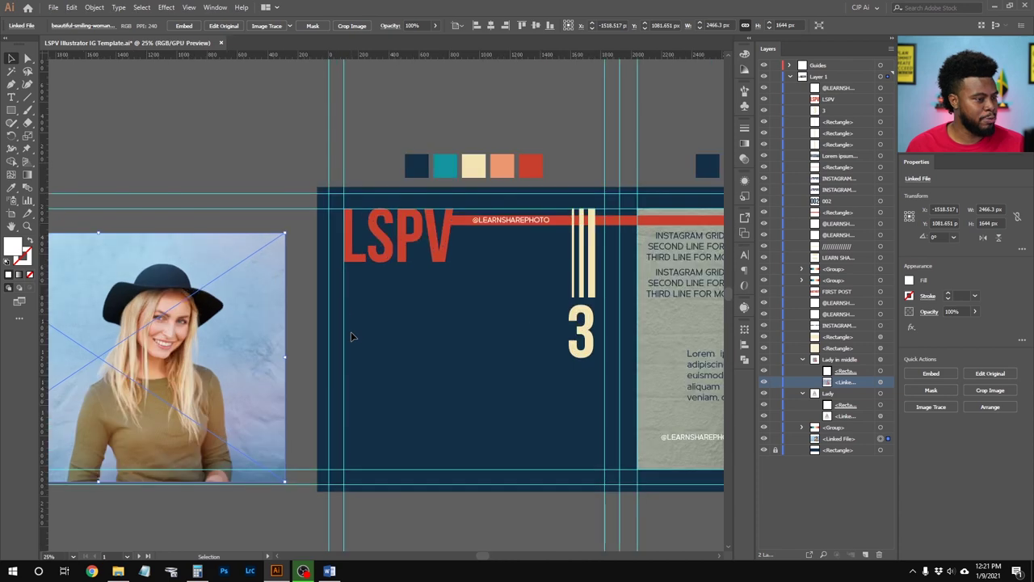
Sample the cream swatch as the fill and draw a square about 850 px wide below LSPV, aligned to its left edge
{"action": "scroll", "coordinate": [352, 337], "scroll_direction": "up", "scroll_amount": 1}
{"action": "key", "text": "i"}
{"action": "left_click", "coordinate": [515, 108]}
{"action": "key", "text": "v"}
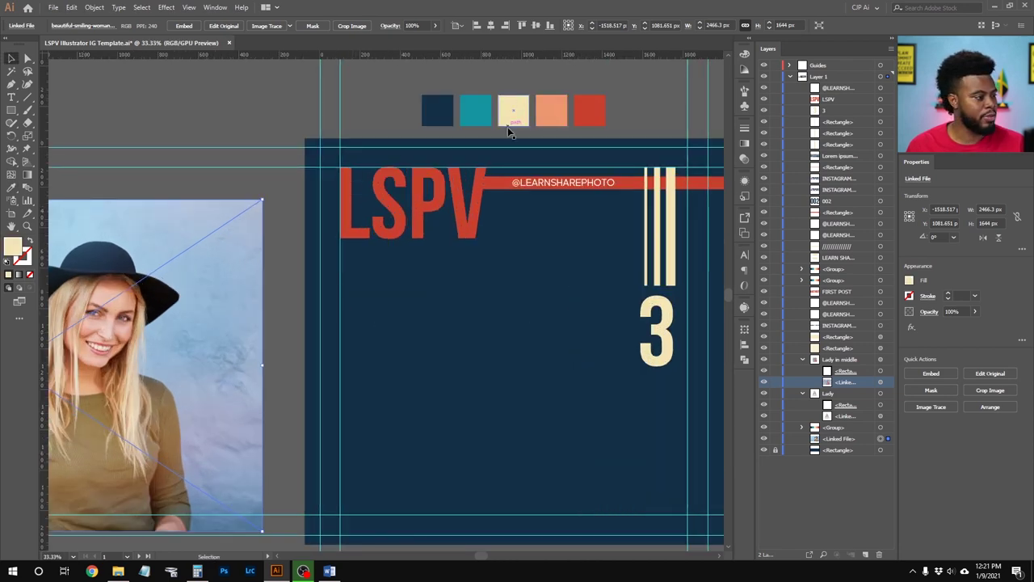
{"action": "scroll", "coordinate": [433, 242], "scroll_direction": "down", "scroll_amount": 1}
{"action": "scroll", "coordinate": [434, 243], "scroll_direction": "right", "scroll_amount": 1}
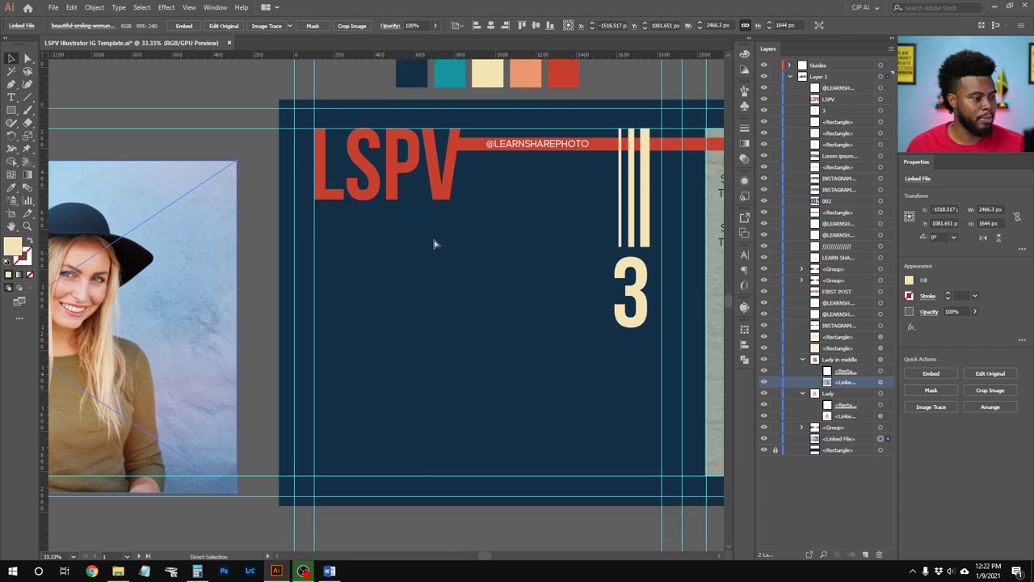
{"action": "key", "text": "u"}
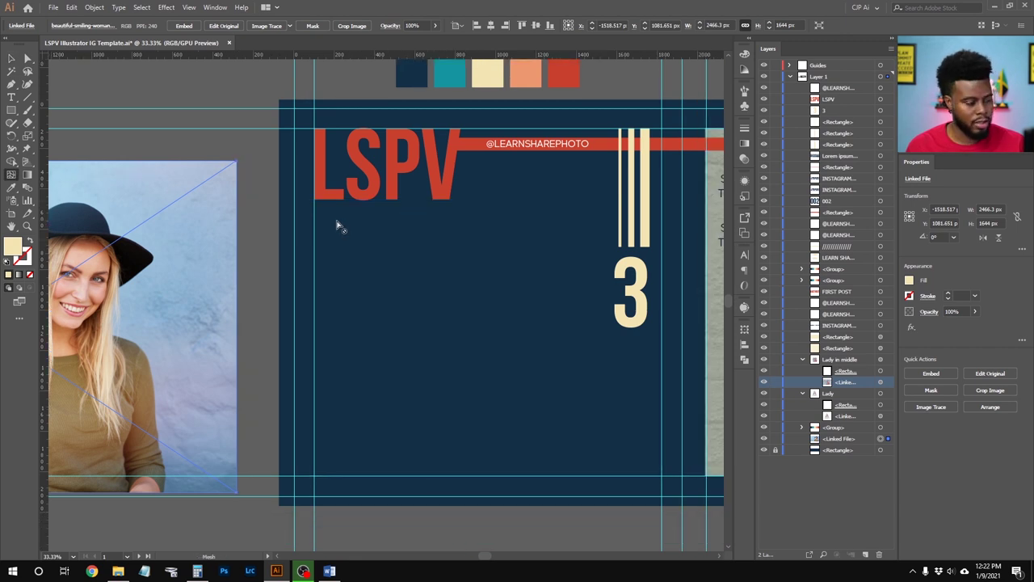
{"action": "key", "text": "m"}
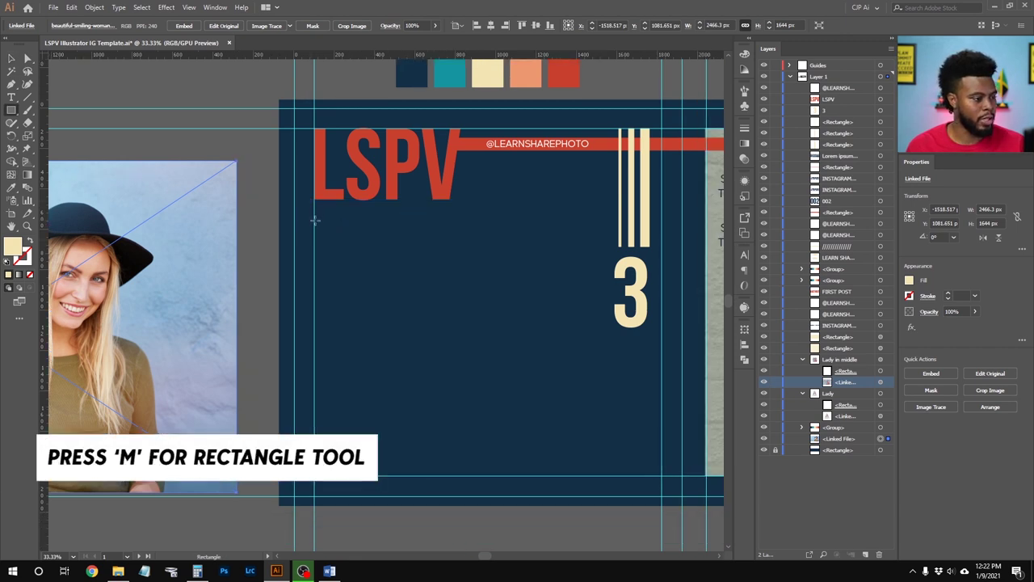
{"action": "left_click_drag", "start_coordinate": [314, 217], "coordinate": [484, 362]}
Place the photo of the woman in the hat behind the cream square and scale it down to about 1591 × 1061 px
{"action": "key", "text": "v"}
{"action": "left_click_drag", "start_coordinate": [110, 231], "coordinate": [430, 261]}
{"action": "left_click_drag", "start_coordinate": [242, 279], "coordinate": [360, 259]}
{"action": "left_click_drag", "start_coordinate": [103, 167], "coordinate": [275, 282]}
{"action": "left_click_drag", "start_coordinate": [446, 420], "coordinate": [378, 340]}
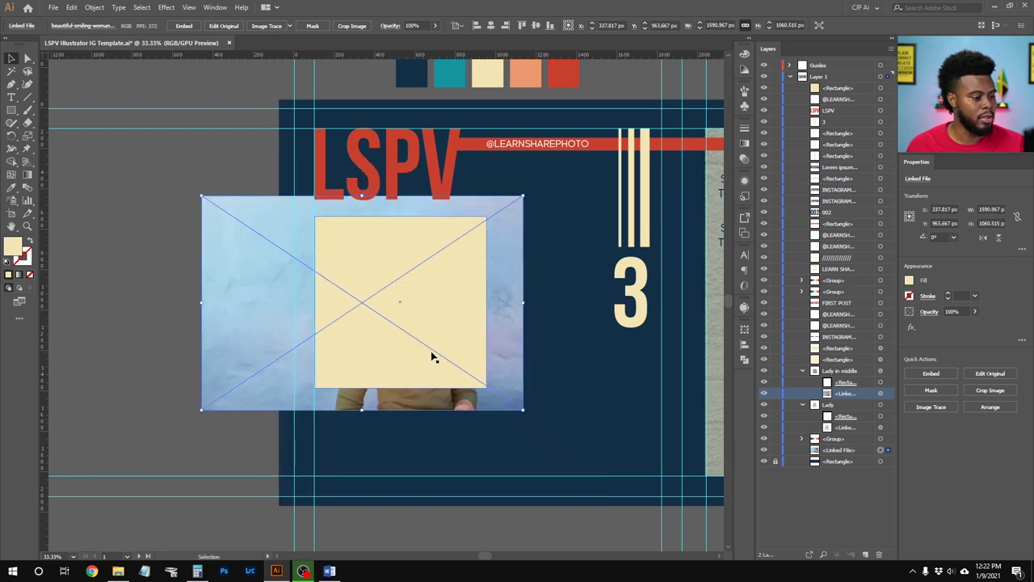
Try placing a duplicate of the cream square below the number 3, and undo the copy
{"action": "left_click", "coordinate": [436, 293]}
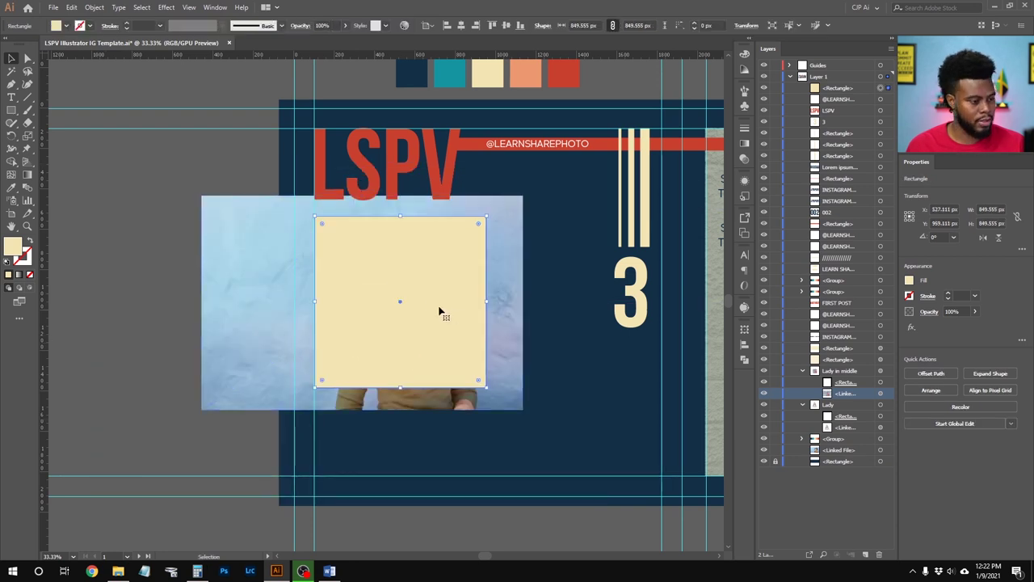
{"action": "scroll", "coordinate": [413, 284], "scroll_direction": "down", "scroll_amount": 1}
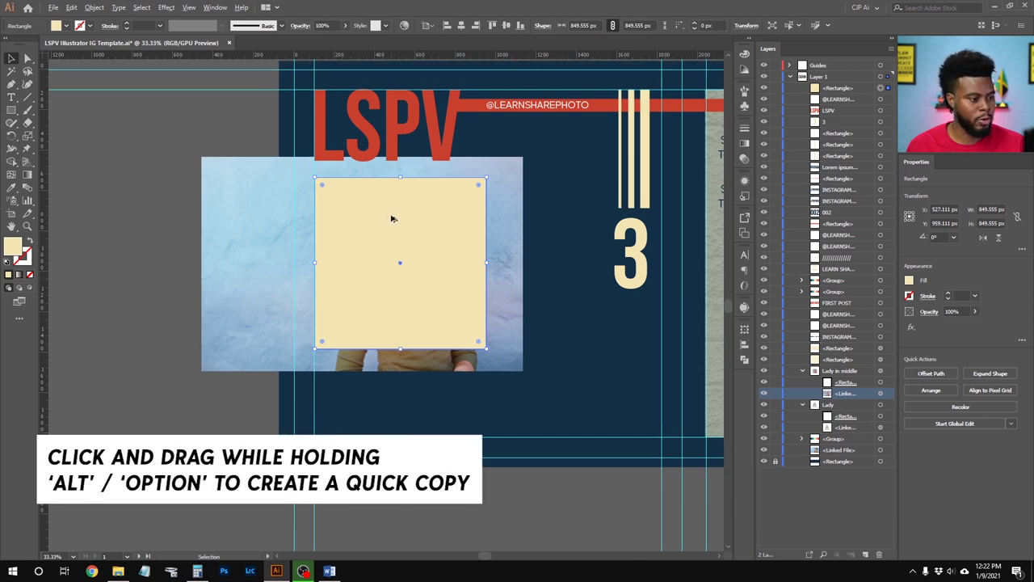
{"action": "left_click_drag", "start_coordinate": [390, 218], "coordinate": [622, 366]}
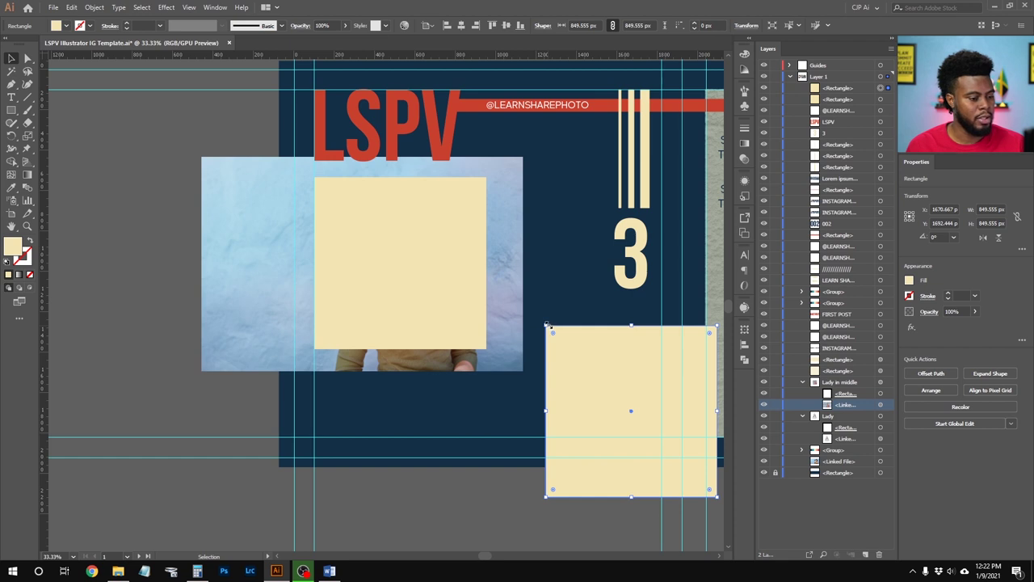
{"action": "key", "text": "ctrl+z"}
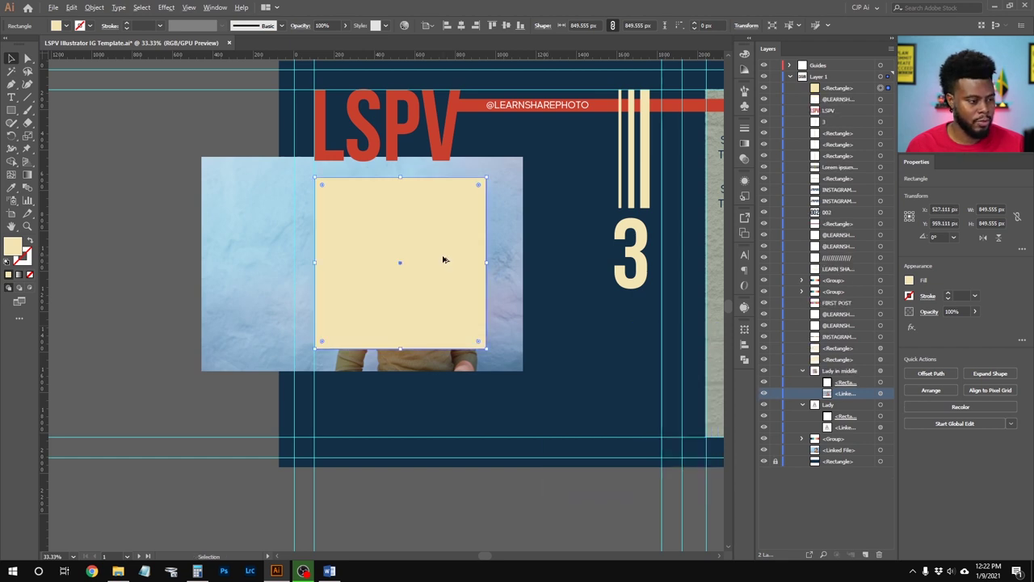
Paste a copy of the cream square in place, check both squares by toggling their visibility, and select the top copy
{"action": "scroll", "coordinate": [445, 258], "scroll_direction": "up", "scroll_amount": 1}
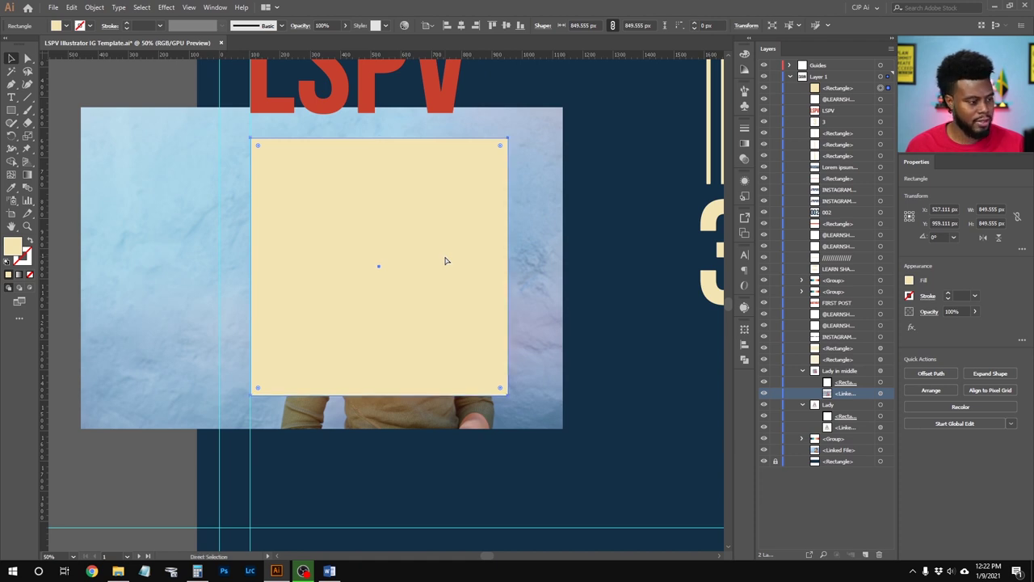
{"action": "key", "text": "ctrl"}
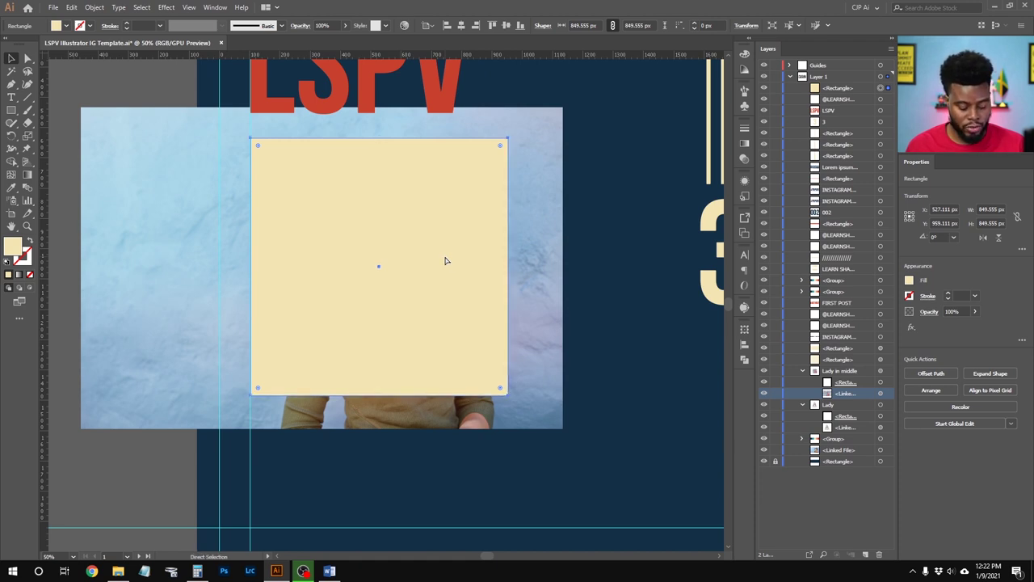
{"action": "key", "text": "ctrl+shift+v"}
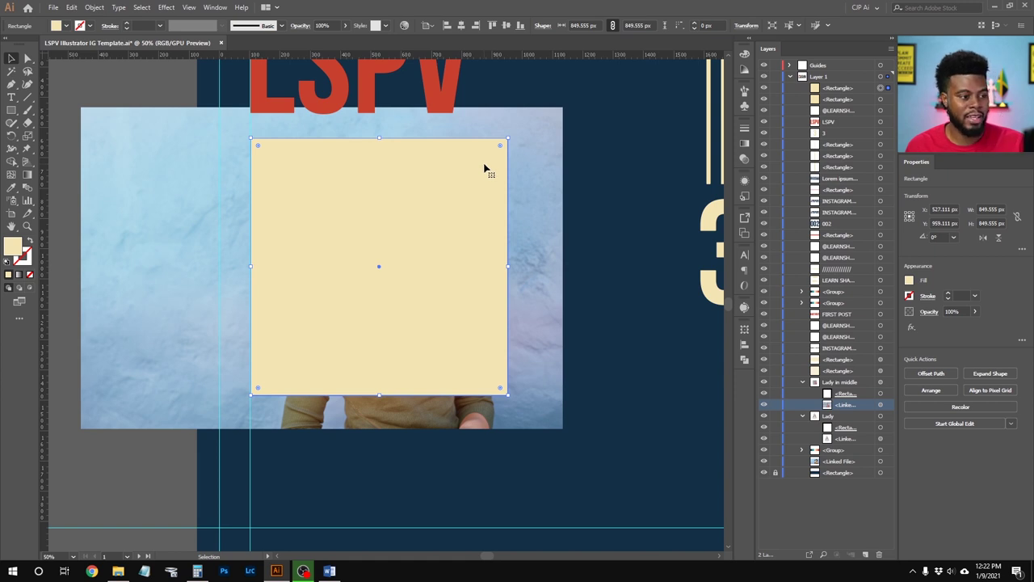
{"action": "left_click", "coordinate": [839, 88]}
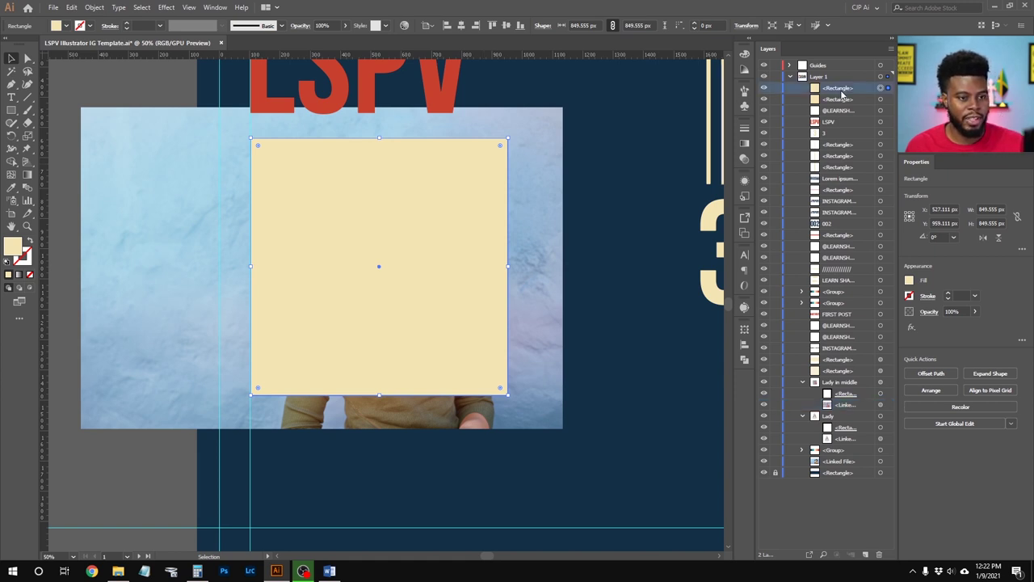
{"action": "left_click", "coordinate": [763, 88]}
{"action": "left_click", "coordinate": [764, 99]}
{"action": "left_click", "coordinate": [764, 99]}
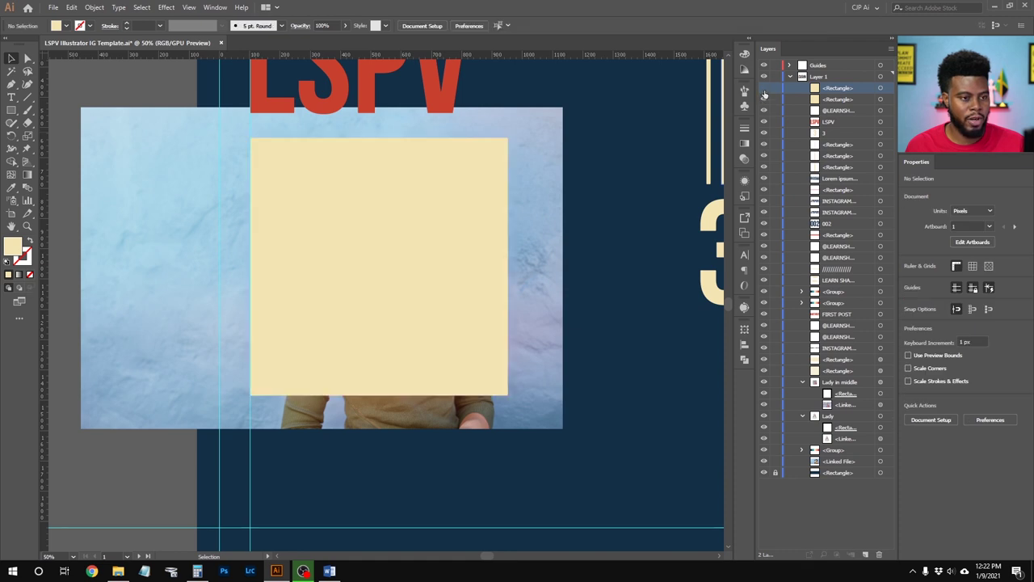
{"action": "left_click", "coordinate": [880, 88]}
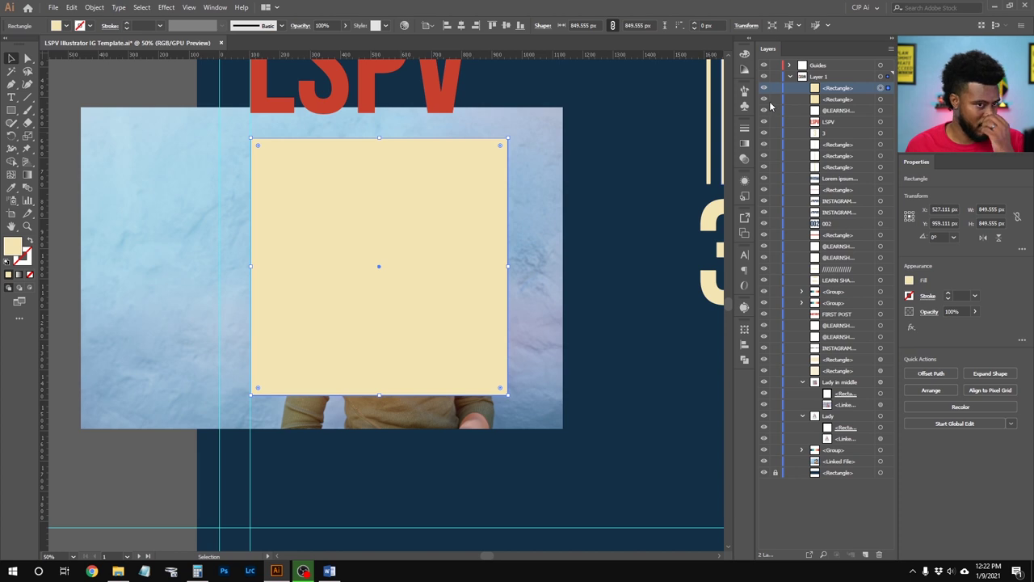
Recolor the top square with the teal swatch and toggle its visibility off and on
{"action": "scroll", "coordinate": [618, 126], "scroll_direction": "up", "scroll_amount": 5}
{"action": "key", "text": "i"}
{"action": "left_click", "coordinate": [452, 117]}
{"action": "scroll", "coordinate": [471, 161], "scroll_direction": "down", "scroll_amount": 2}
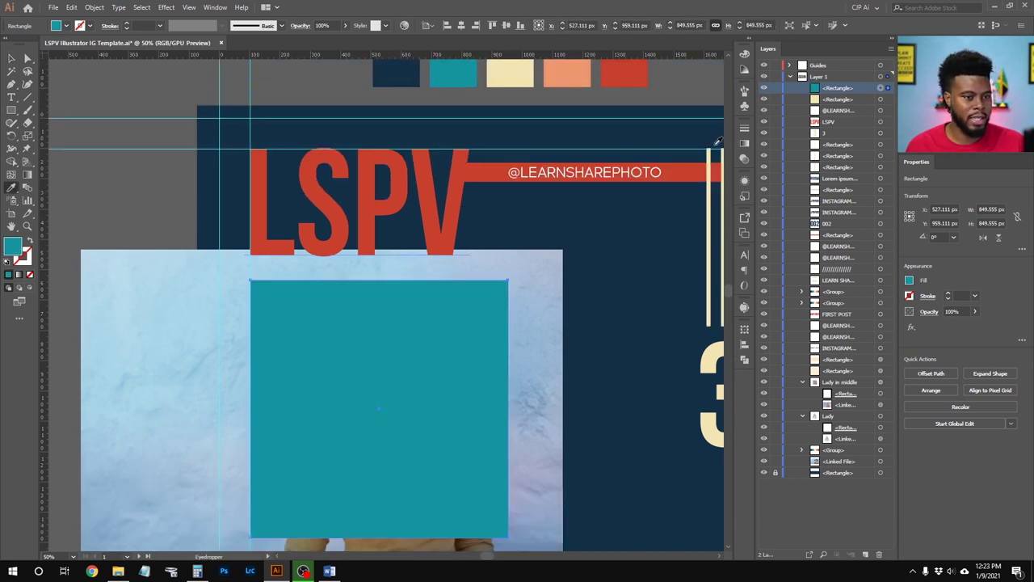
{"action": "left_click", "coordinate": [763, 88]}
{"action": "left_click", "coordinate": [763, 88]}
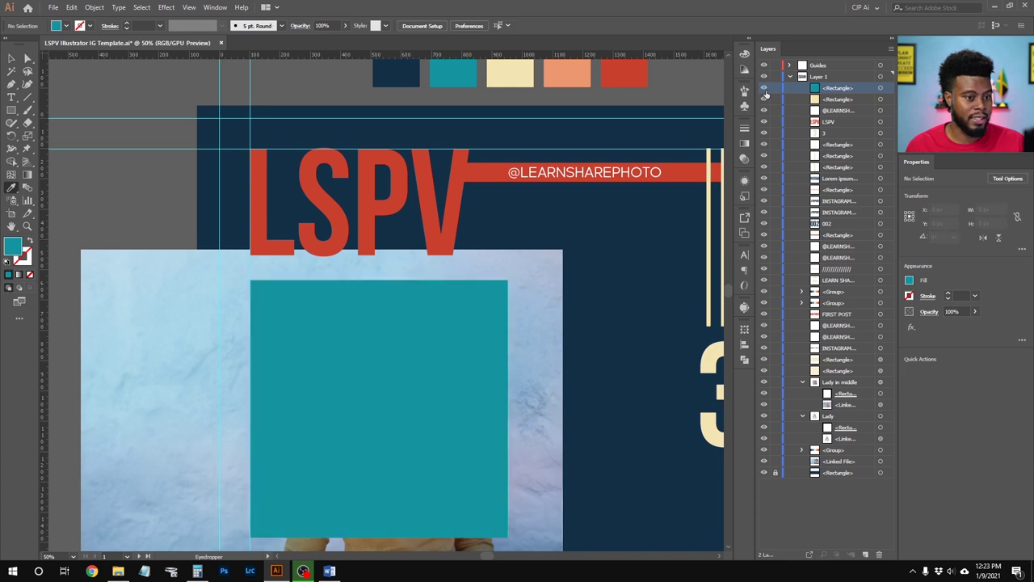
{"action": "scroll", "coordinate": [543, 173], "scroll_direction": "down", "scroll_amount": 3}
{"action": "scroll", "coordinate": [546, 181], "scroll_direction": "down", "scroll_amount": 2}
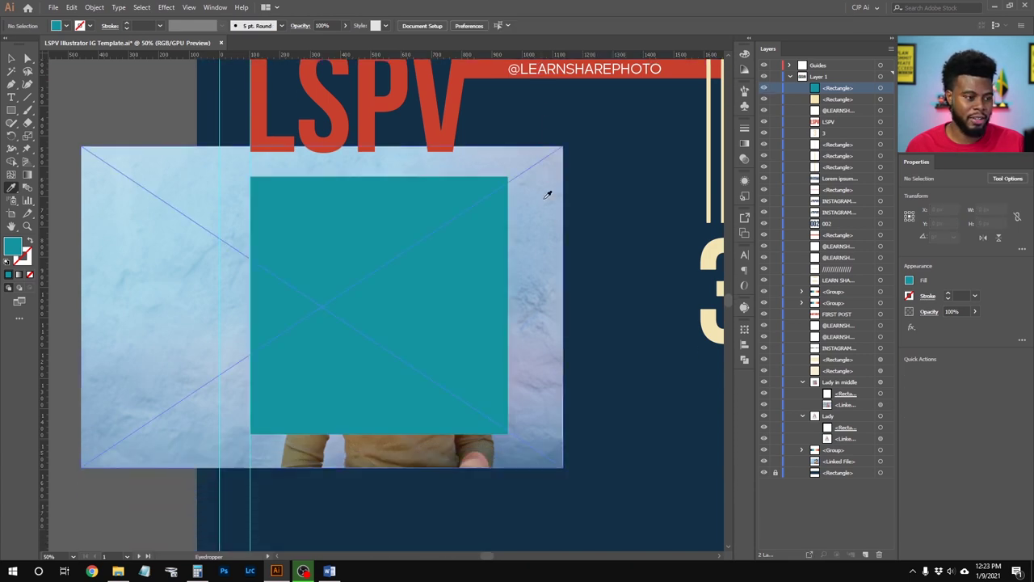
Hide the teal square and clip the woman's photo to the cream square with a clipping mask
{"action": "left_click", "coordinate": [763, 88]}
{"action": "left_click", "coordinate": [879, 100]}
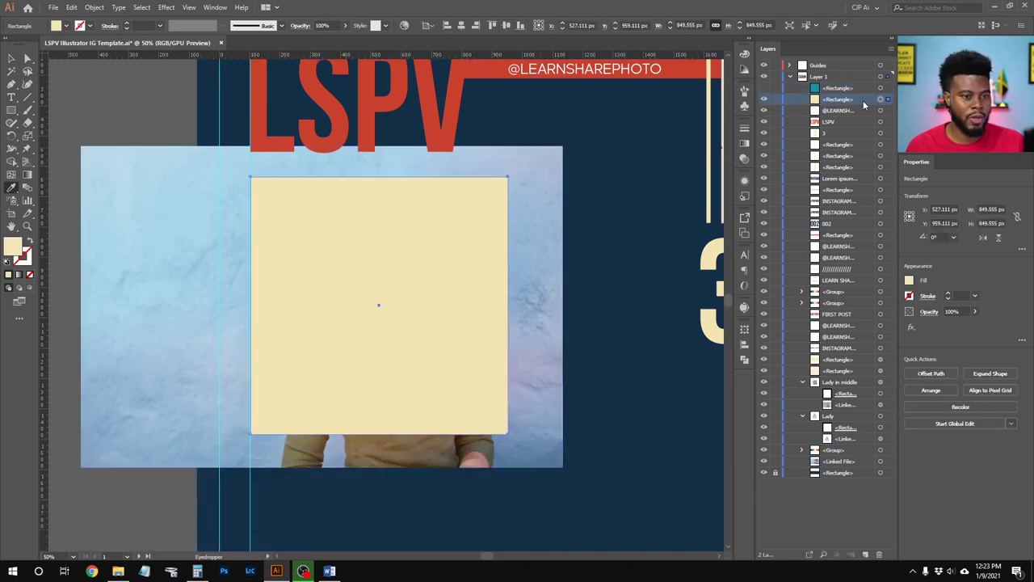
{"action": "key", "text": "v"}
{"action": "left_click", "coordinate": [537, 192], "text": "shift"}
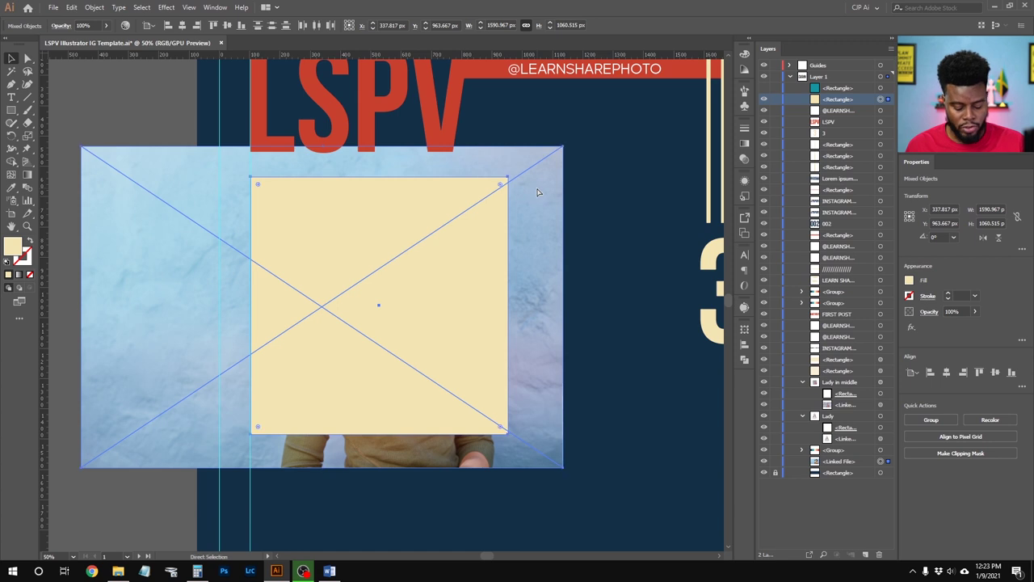
{"action": "key", "text": "ctrl+7"}
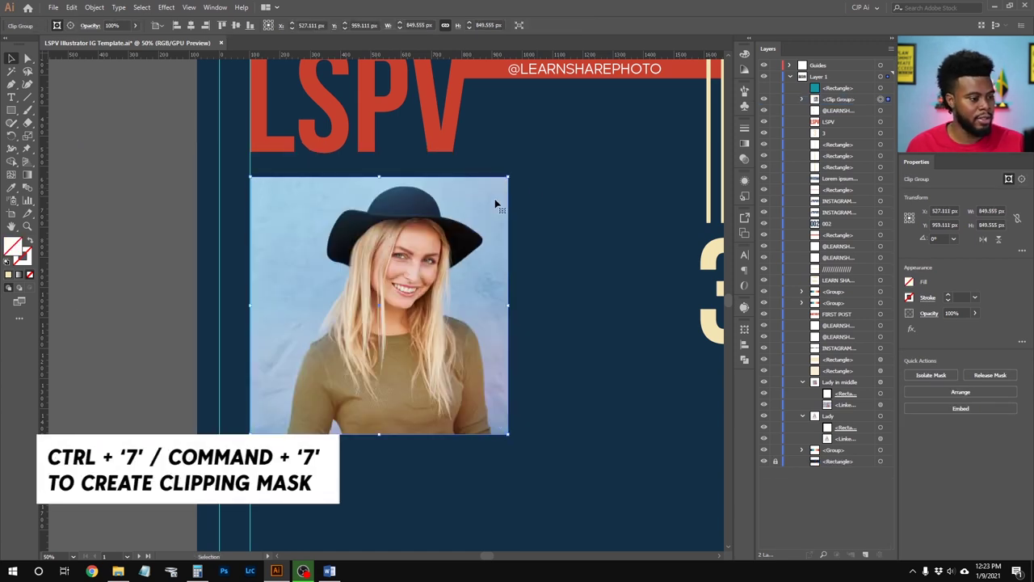
{"action": "scroll", "coordinate": [436, 246], "scroll_direction": "up", "scroll_amount": 1}
{"action": "scroll", "coordinate": [448, 241], "scroll_direction": "down", "scroll_amount": 1}
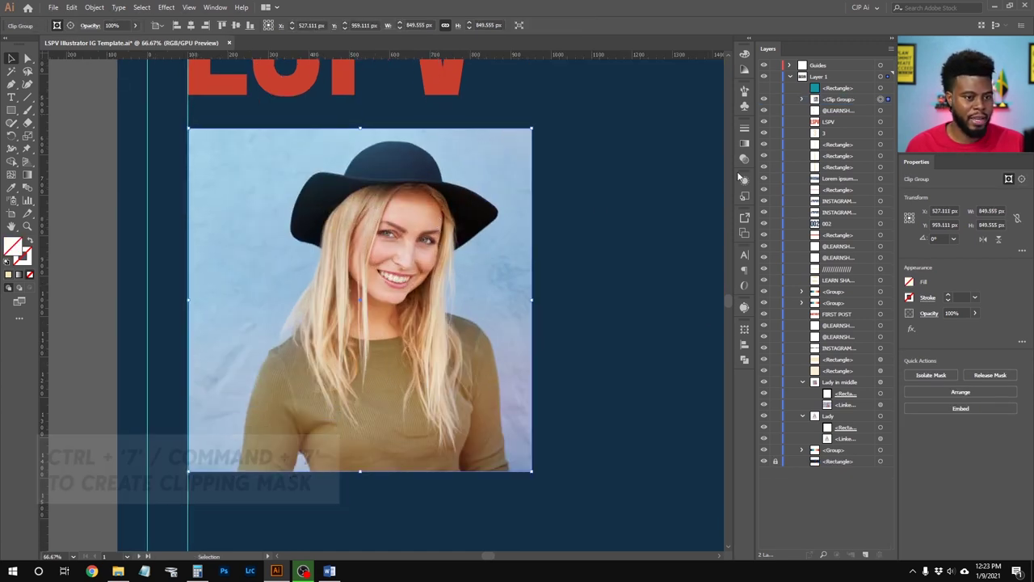
Show the teal square again and move it directly below the photo's clip group in the stacking order
{"action": "left_click", "coordinate": [834, 88]}
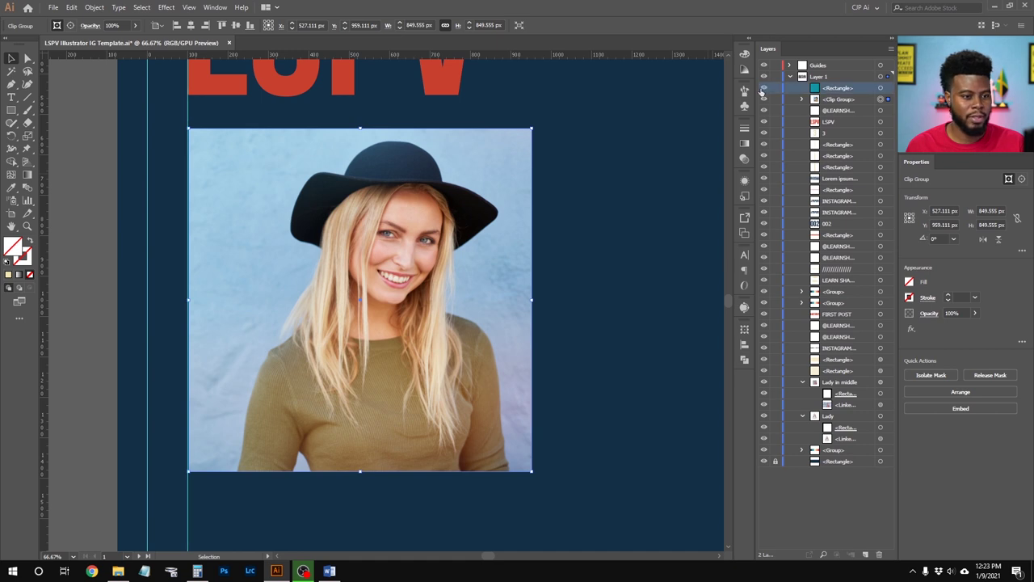
{"action": "left_click", "coordinate": [763, 87]}
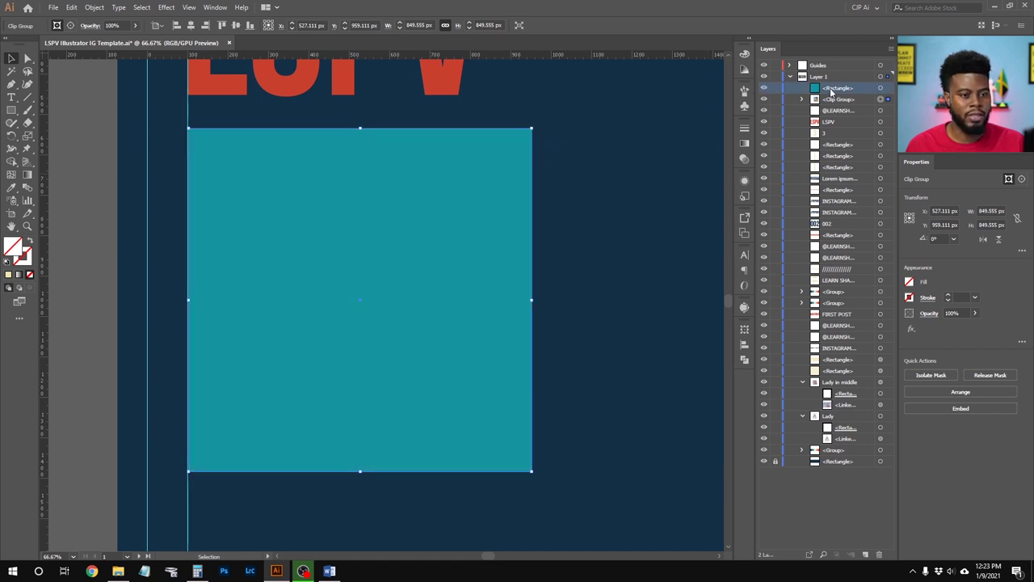
{"action": "left_click", "coordinate": [879, 89]}
{"action": "scroll", "coordinate": [646, 182], "scroll_direction": "up", "scroll_amount": 2}
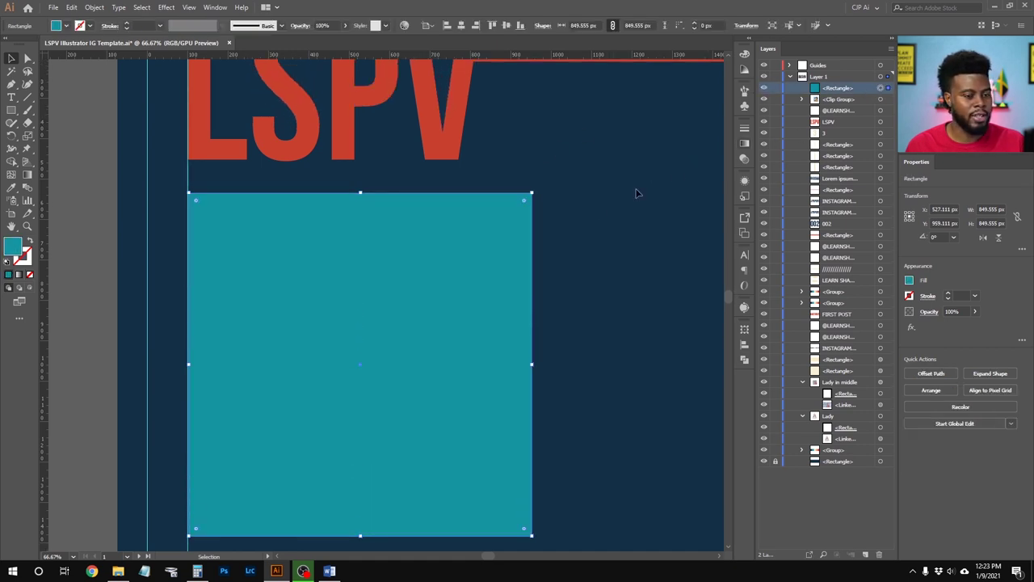
{"action": "left_click_drag", "start_coordinate": [852, 91], "coordinate": [845, 105]}
{"action": "scroll", "coordinate": [558, 166], "scroll_direction": "down", "scroll_amount": 1}
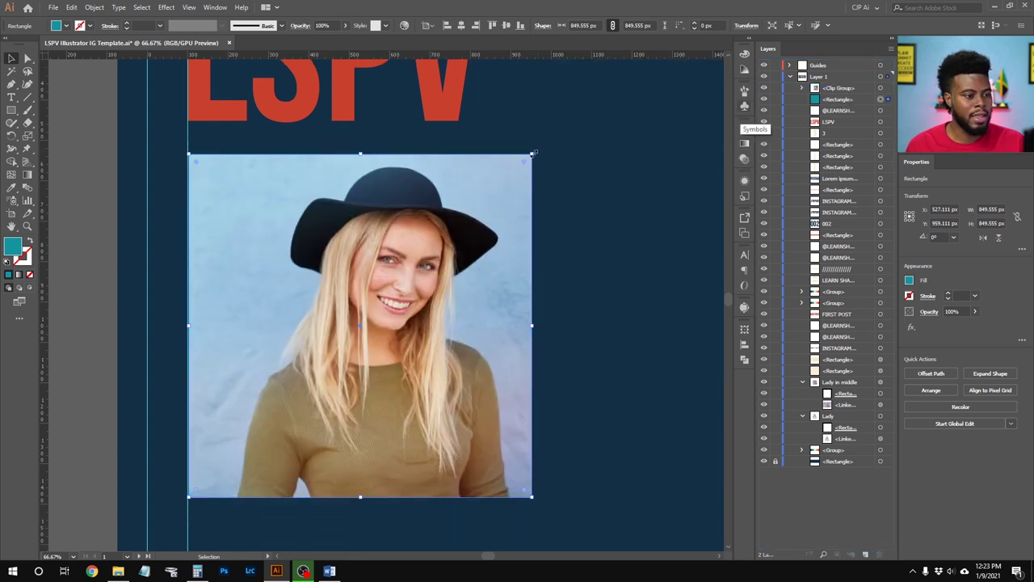
Enlarge the teal square evenly from its center to about 938 px so it frames the clipped photo
{"action": "left_click_drag", "start_coordinate": [537, 155], "coordinate": [557, 137]}
{"action": "scroll", "coordinate": [505, 157], "scroll_direction": "down", "scroll_amount": 2}
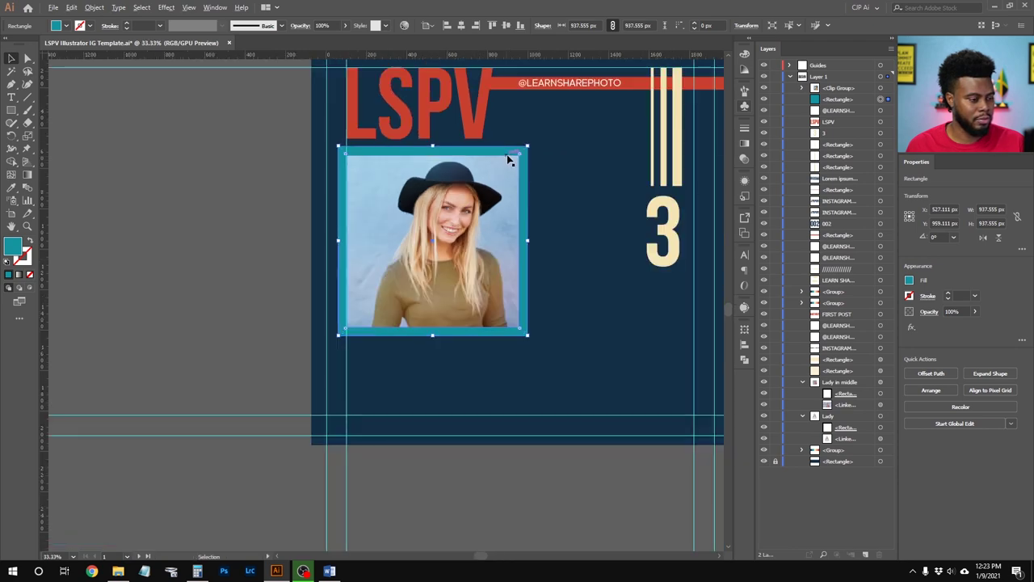
{"action": "scroll", "coordinate": [478, 190], "scroll_direction": "up", "scroll_amount": 1}
{"action": "key", "text": "a"}
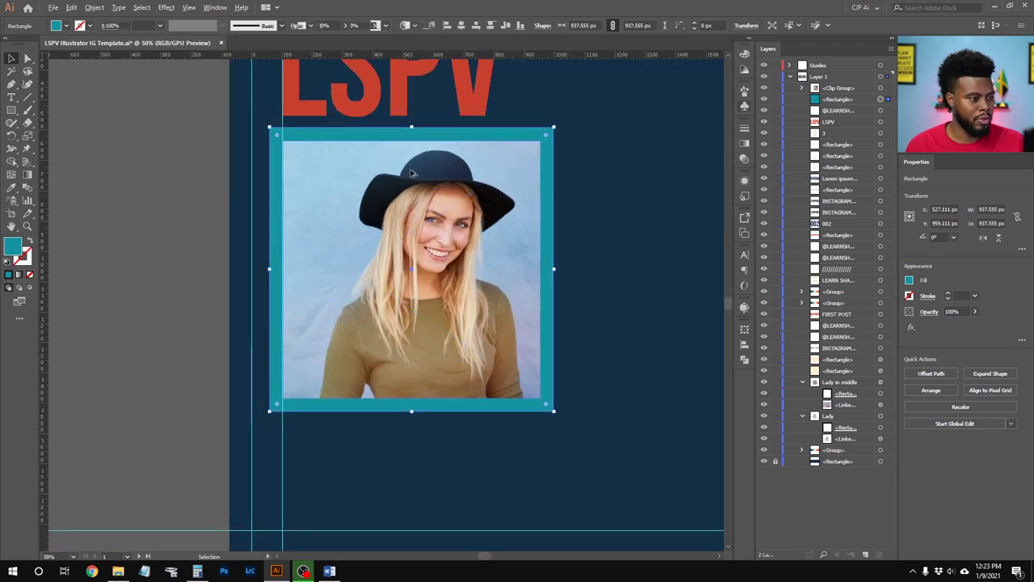
Select the clipped photo together with its teal square and align the frame's left edge with the inner left margin guide
{"action": "left_click", "coordinate": [438, 172]}
{"action": "left_click_drag", "start_coordinate": [438, 172], "coordinate": [451, 172]}
{"action": "key", "text": "ctrl+z"}
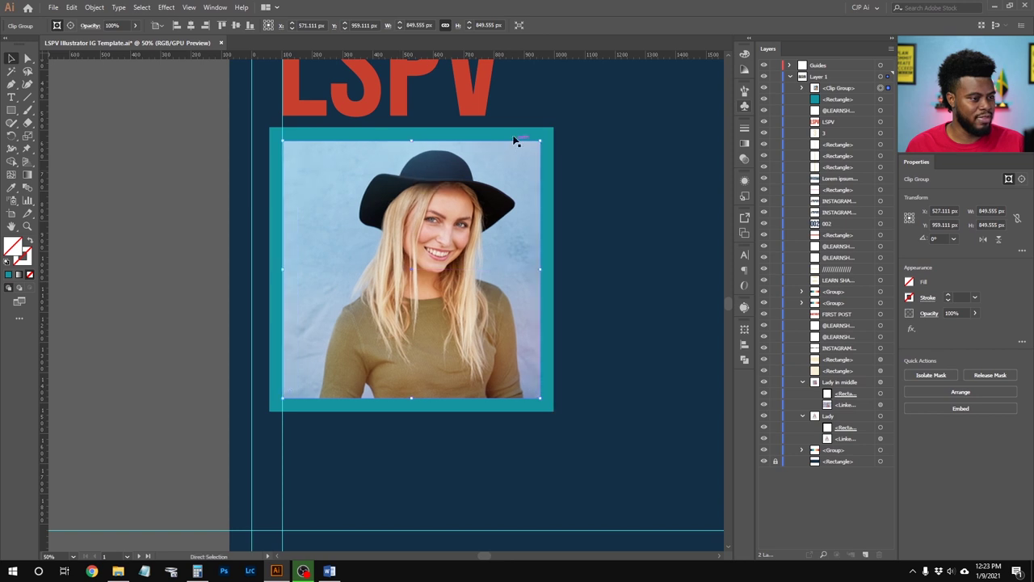
{"action": "key", "text": "v"}
{"action": "left_click", "coordinate": [510, 129], "text": "shift"}
{"action": "left_click_drag", "start_coordinate": [426, 175], "coordinate": [439, 176]}
{"action": "scroll", "coordinate": [391, 174], "scroll_direction": "up", "scroll_amount": 1}
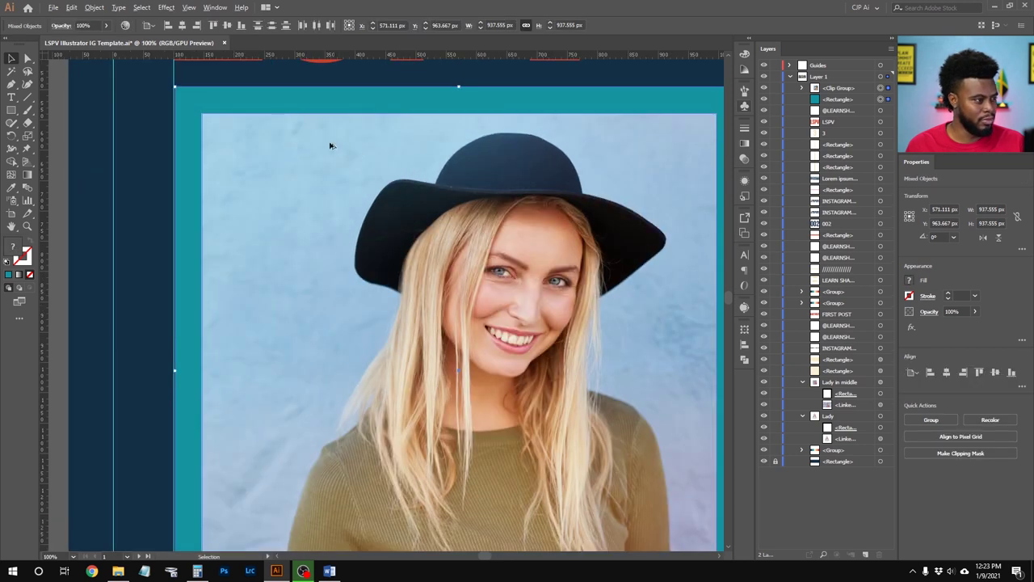
{"action": "scroll", "coordinate": [329, 143], "scroll_direction": "up", "scroll_amount": 1}
{"action": "left_click_drag", "start_coordinate": [340, 139], "coordinate": [339, 139]}
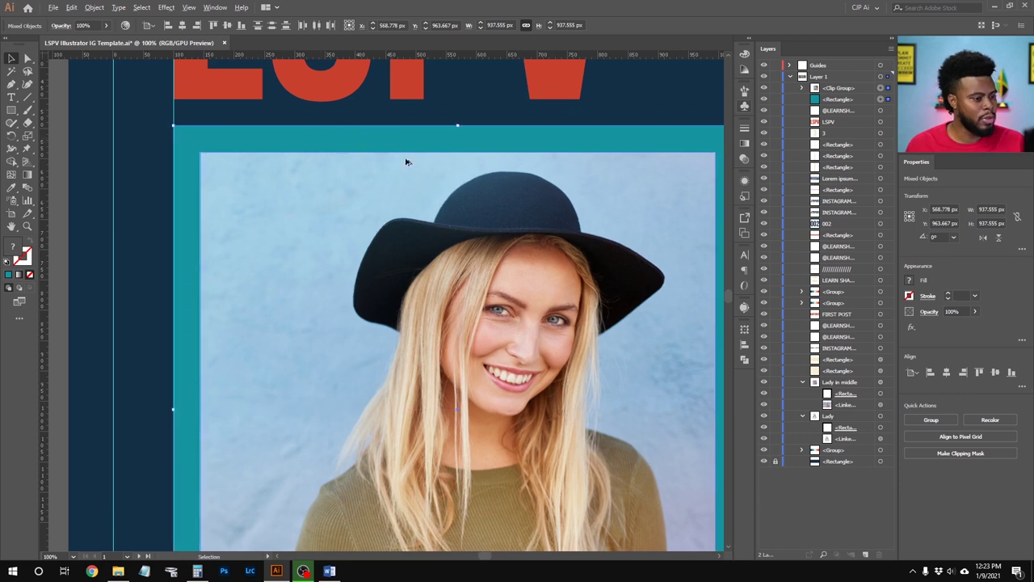
Move the framed photo straight down about 50 px to widen the gap below the LSPV title
{"action": "scroll", "coordinate": [406, 162], "scroll_direction": "down", "scroll_amount": 5}
{"action": "left_click_drag", "start_coordinate": [410, 164], "coordinate": [411, 168]}
{"action": "scroll", "coordinate": [412, 155], "scroll_direction": "up", "scroll_amount": 3}
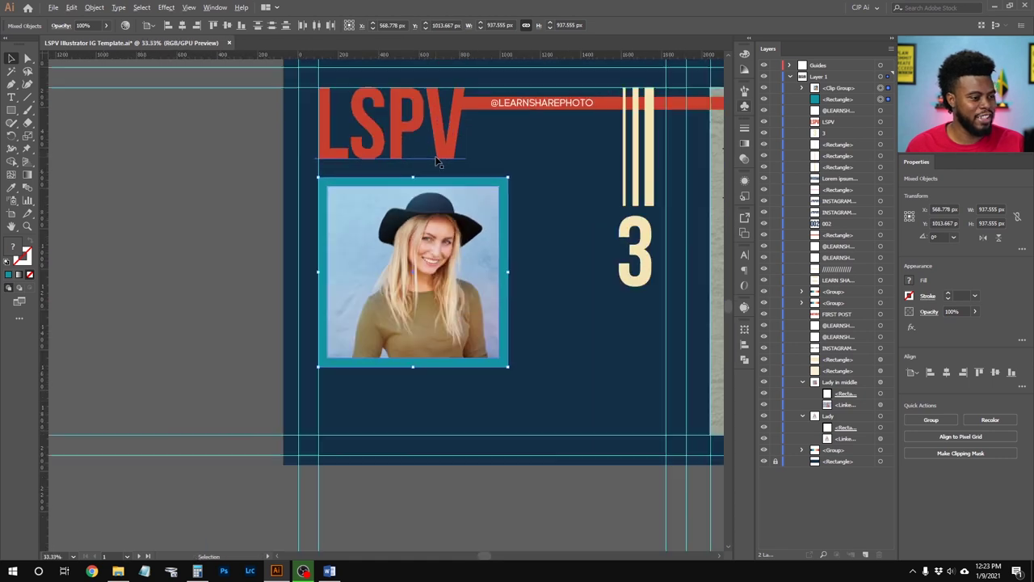
Recolor the teal square behind the photo with the cream swatch and deselect it
{"action": "scroll", "coordinate": [437, 162], "scroll_direction": "up", "scroll_amount": 2}
{"action": "scroll", "coordinate": [432, 193], "scroll_direction": "right", "scroll_amount": 3}
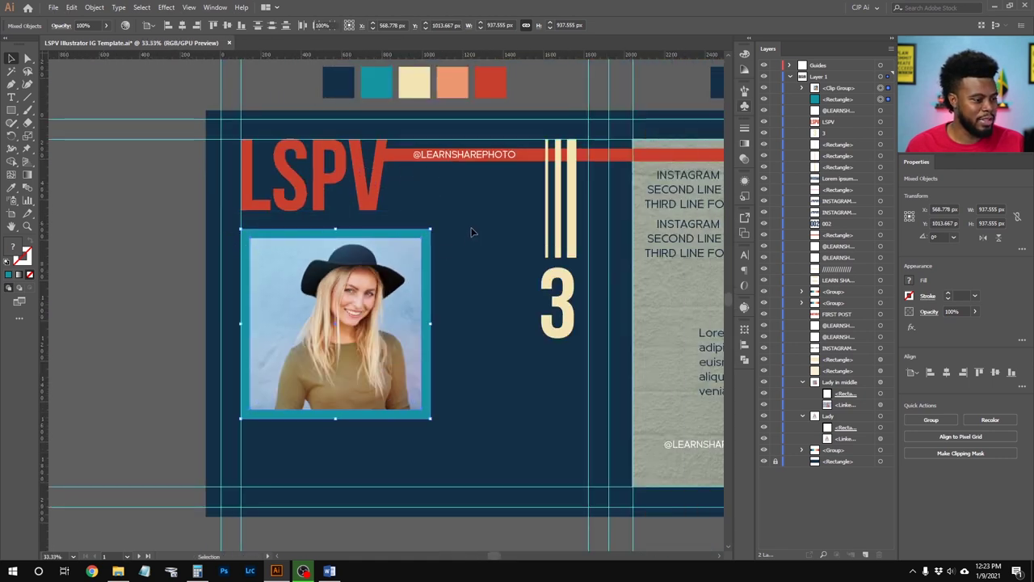
{"action": "left_click", "coordinate": [431, 231]}
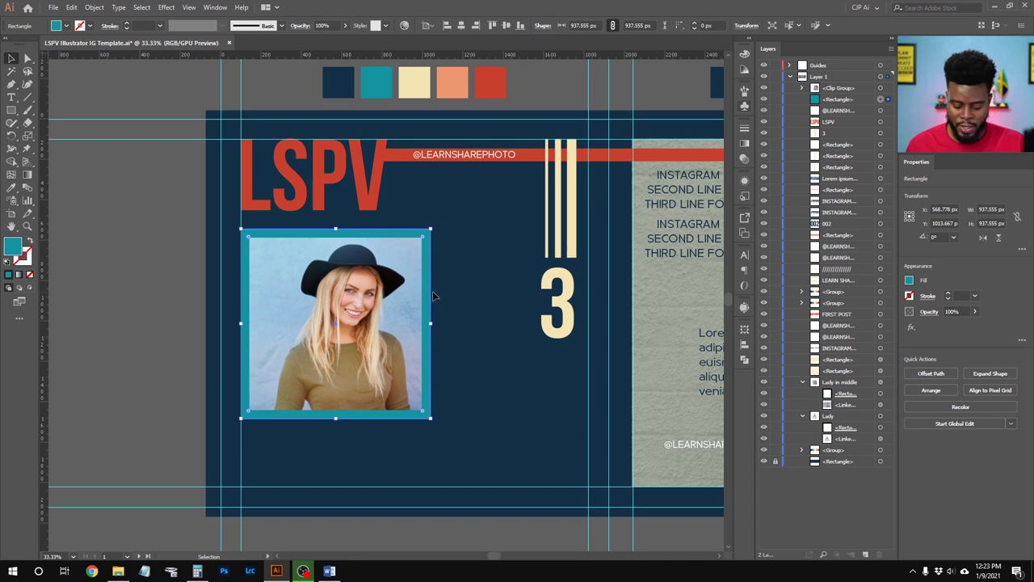
{"action": "key", "text": "i"}
{"action": "scroll", "coordinate": [452, 266], "scroll_direction": "up", "scroll_amount": 2}
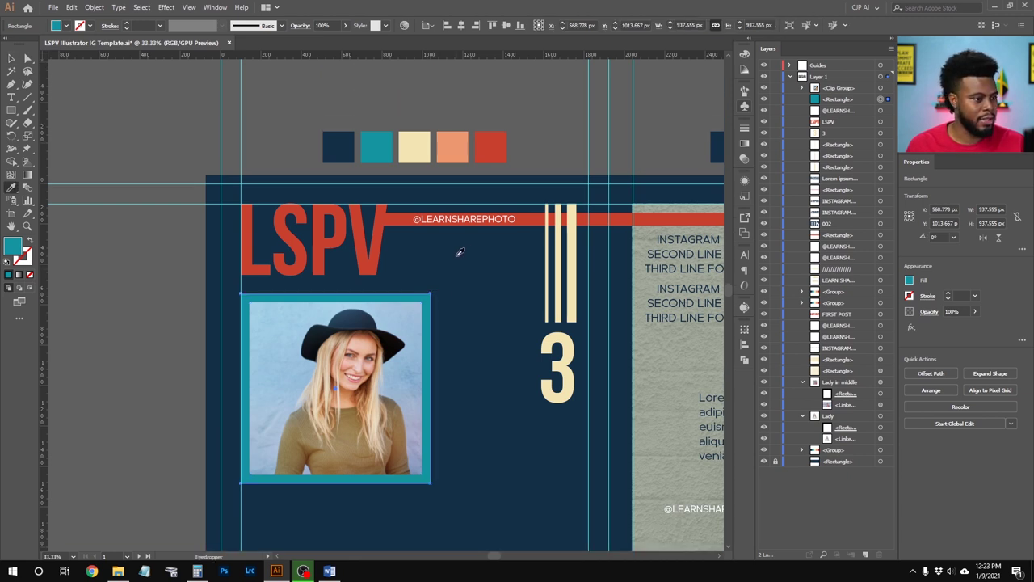
{"action": "left_click", "coordinate": [413, 143]}
{"action": "key", "text": "ctrl+shift+a"}
{"action": "key", "text": "ctrl+minus"}
{"action": "key", "text": "ctrl+minus"}
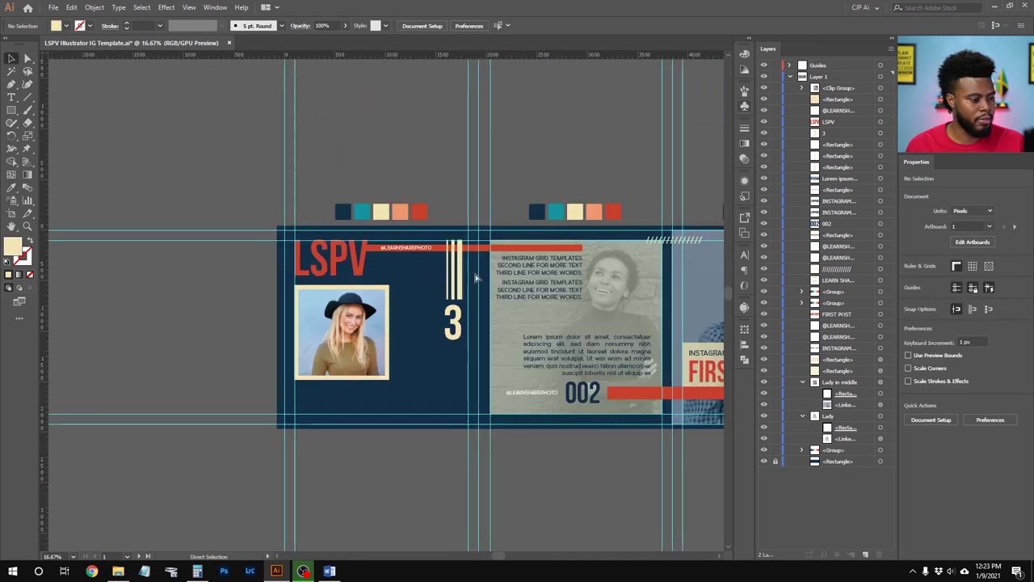
Review the third post beside the other two posts and check the cream-framed photo up close
{"action": "scroll", "coordinate": [477, 276], "scroll_direction": "right", "scroll_amount": 5}
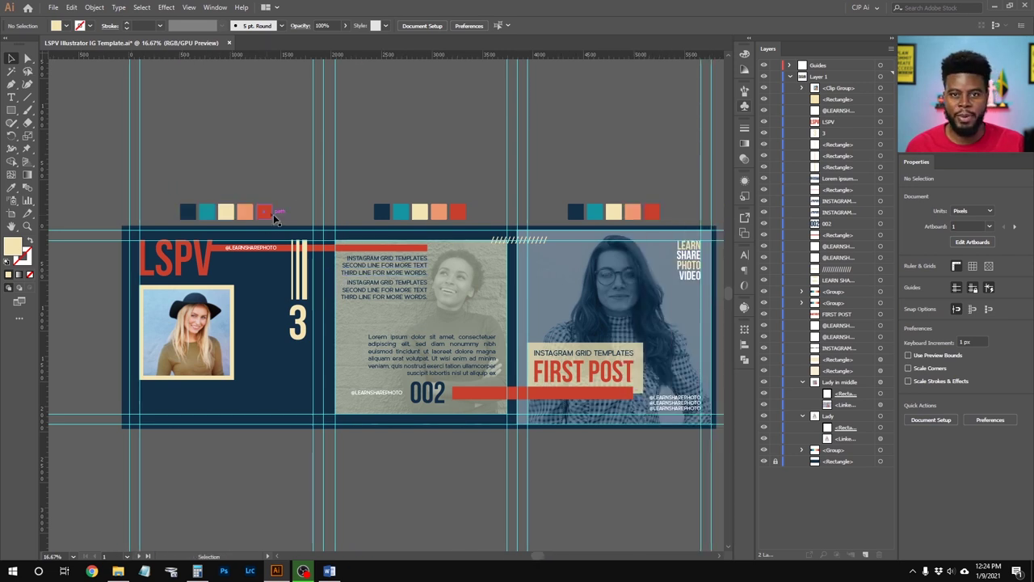
{"action": "key", "text": "a"}
{"action": "scroll", "coordinate": [277, 257], "scroll_direction": "right", "scroll_amount": 1}
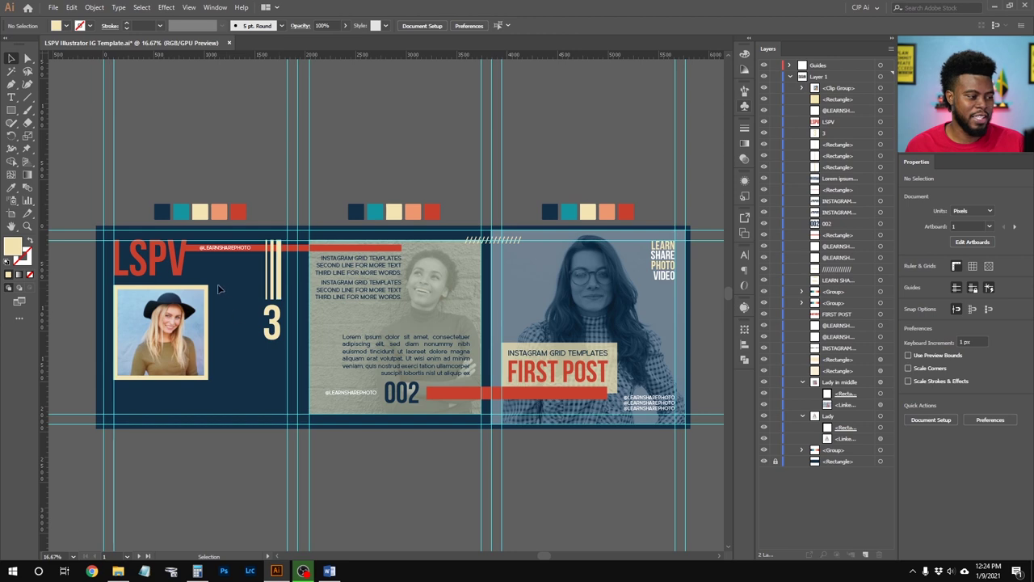
{"action": "scroll", "coordinate": [202, 353], "scroll_direction": "left", "scroll_amount": 3}
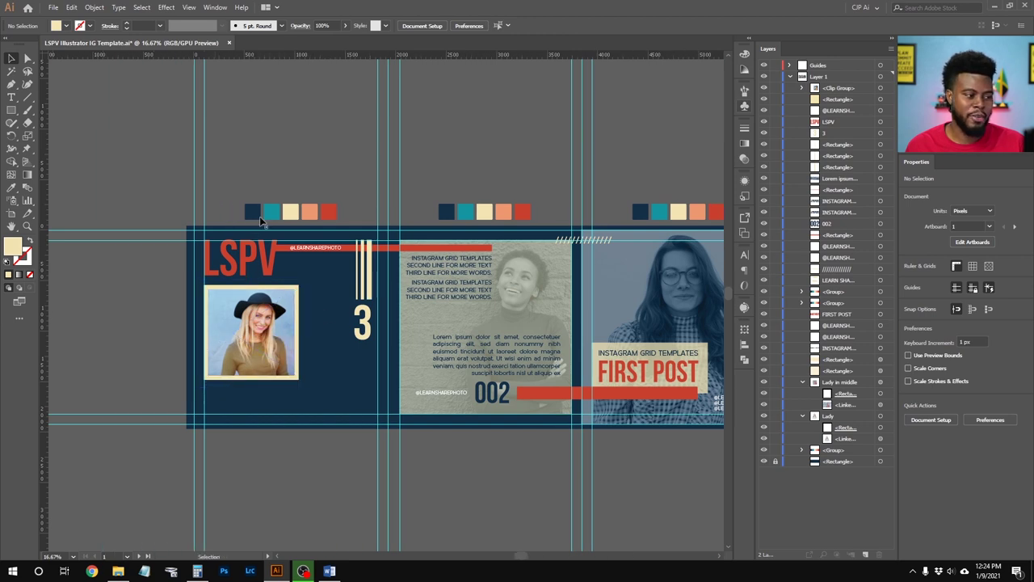
{"action": "left_click", "coordinate": [281, 292]}
{"action": "scroll", "coordinate": [277, 332], "scroll_direction": "up", "scroll_amount": 2}
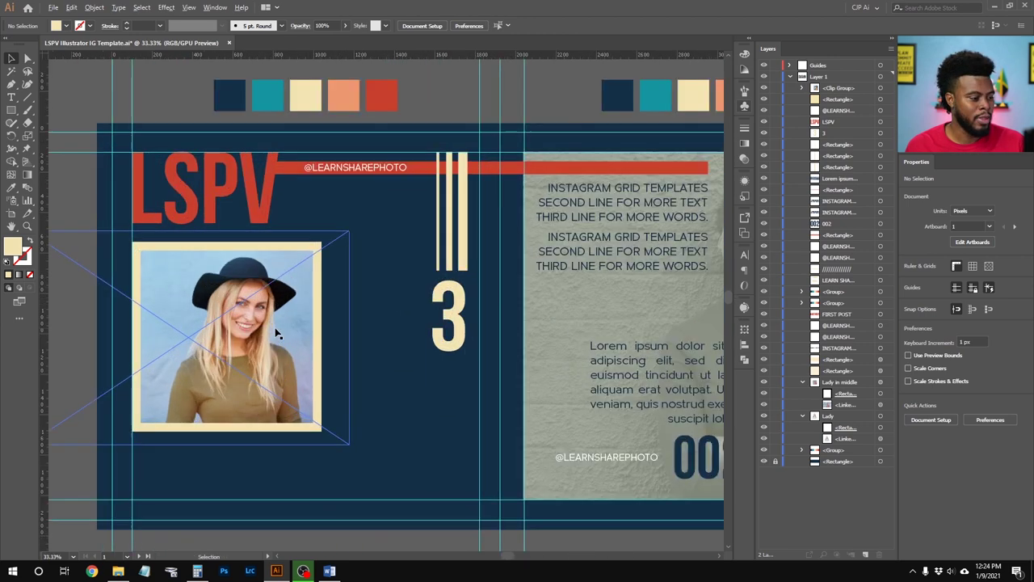
{"action": "scroll", "coordinate": [277, 331], "scroll_direction": "left", "scroll_amount": 2}
{"action": "scroll", "coordinate": [277, 331], "scroll_direction": "left", "scroll_amount": 3}
{"action": "scroll", "coordinate": [277, 331], "scroll_direction": "down", "scroll_amount": 2}
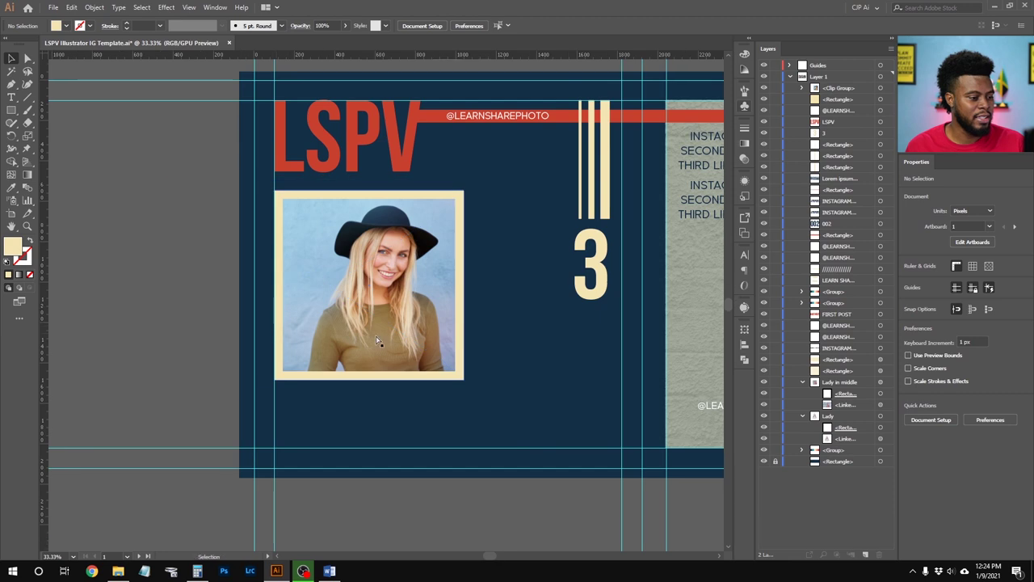
{"action": "scroll", "coordinate": [382, 341], "scroll_direction": "right", "scroll_amount": 1}
{"action": "scroll", "coordinate": [382, 341], "scroll_direction": "up", "scroll_amount": 1}
{"action": "scroll", "coordinate": [382, 341], "scroll_direction": "down", "scroll_amount": 1}
{"action": "scroll", "coordinate": [380, 341], "scroll_direction": "up", "scroll_amount": 1}
{"action": "scroll", "coordinate": [396, 295], "scroll_direction": "down", "scroll_amount": 1}
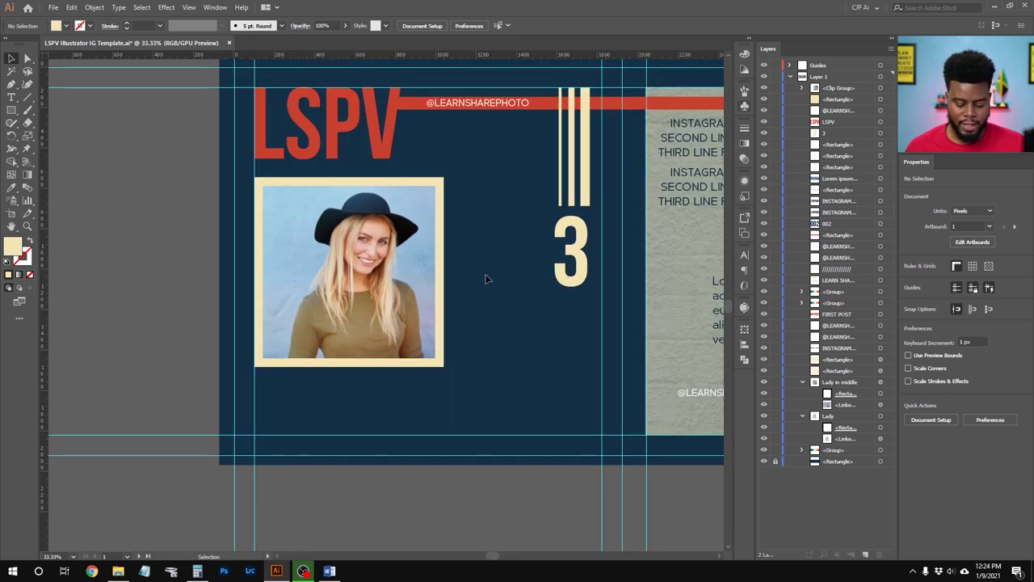
Draw a vertical rectangle about 272 by 788 px and position it over the cream frame's lower right side
{"action": "scroll", "coordinate": [517, 277], "scroll_direction": "up", "scroll_amount": 3}
{"action": "key", "text": "m"}
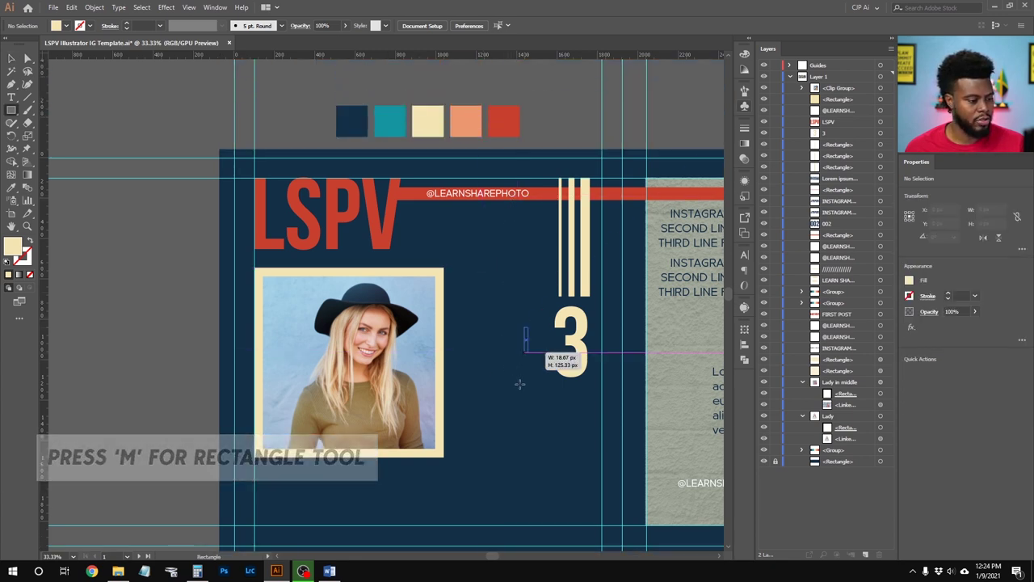
{"action": "left_click_drag", "start_coordinate": [528, 327], "coordinate": [472, 486]}
{"action": "key", "text": "v"}
{"action": "left_click_drag", "start_coordinate": [512, 369], "coordinate": [456, 374]}
Recolor the vertical rectangle with the red swatch
{"action": "scroll", "coordinate": [504, 242], "scroll_direction": "up", "scroll_amount": 2}
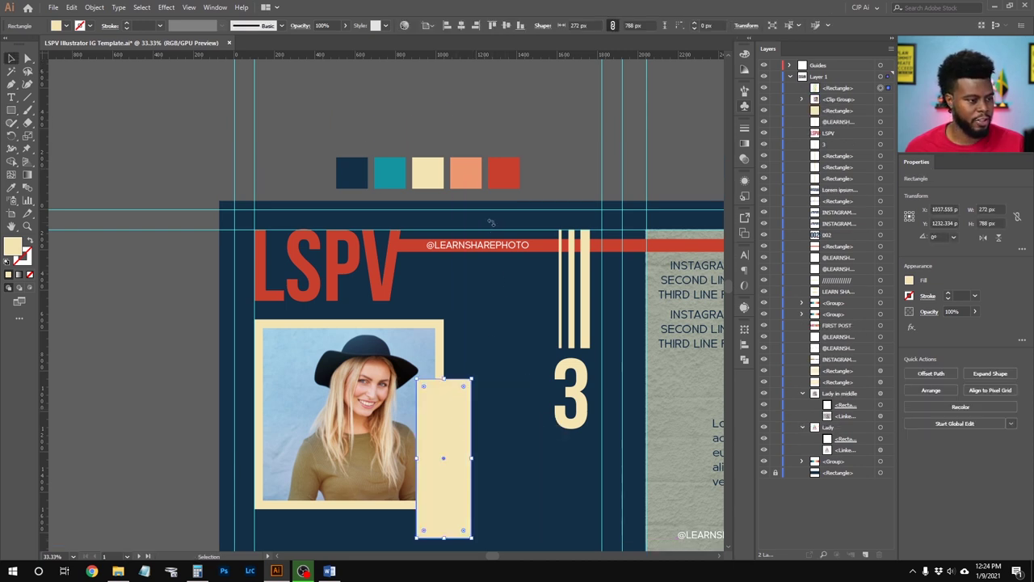
{"action": "scroll", "coordinate": [492, 202], "scroll_direction": "down", "scroll_amount": 1}
{"action": "key", "text": "i"}
{"action": "left_click", "coordinate": [506, 134]}
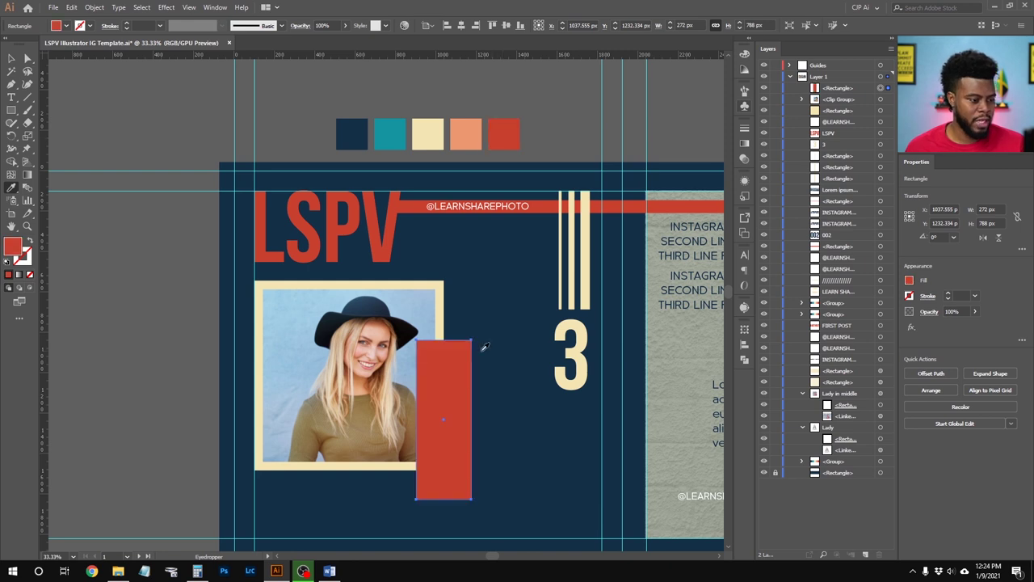
{"action": "key", "text": "v"}
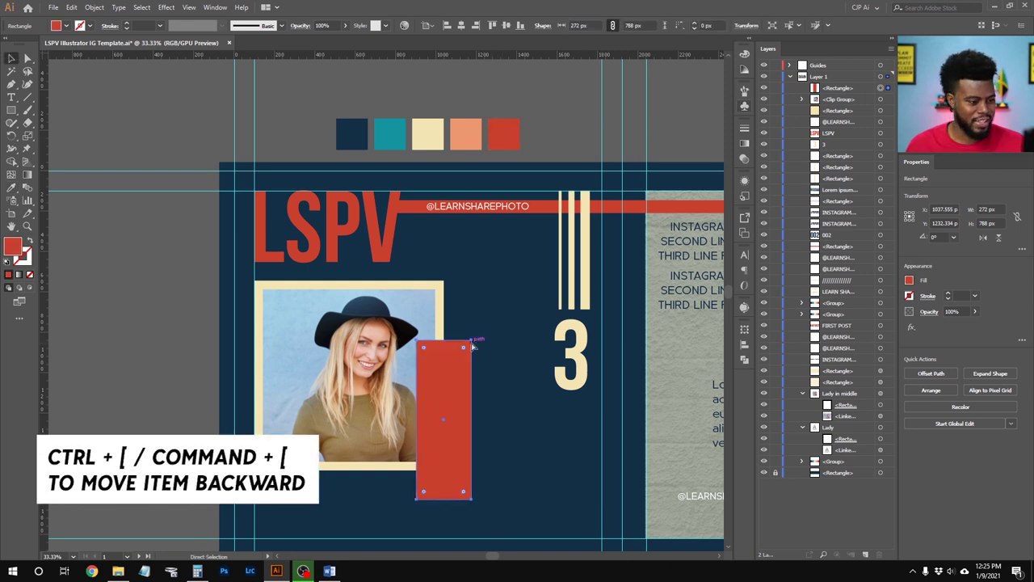
Restack the red rectangle so it sits directly behind the clipped photo and in front of the cream frame
{"action": "key", "text": "ctrl+bracketleft"}
{"action": "key", "text": "ctrl+bracketleft"}
{"action": "key", "text": "ctrl+bracketleft"}
{"action": "key", "text": "ctrl+bracketleft"}
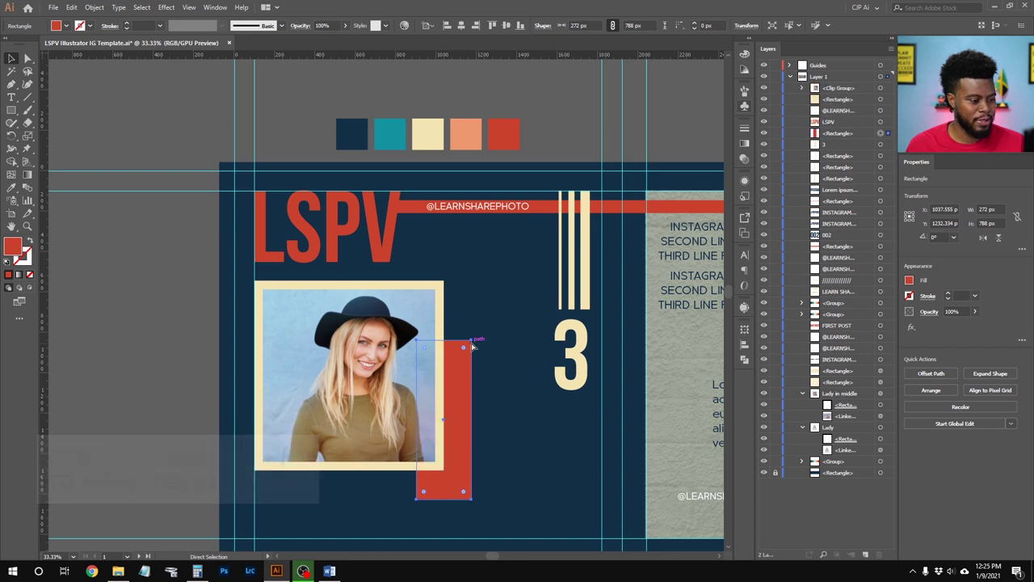
{"action": "key", "text": "ctrl+bracketleft"}
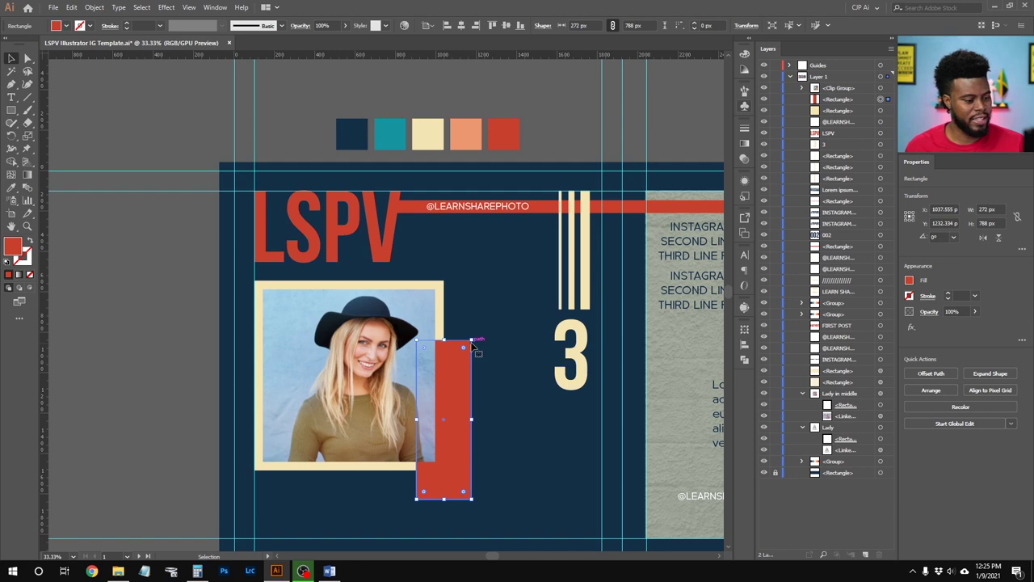
{"action": "scroll", "coordinate": [475, 348], "scroll_direction": "up", "scroll_amount": 4}
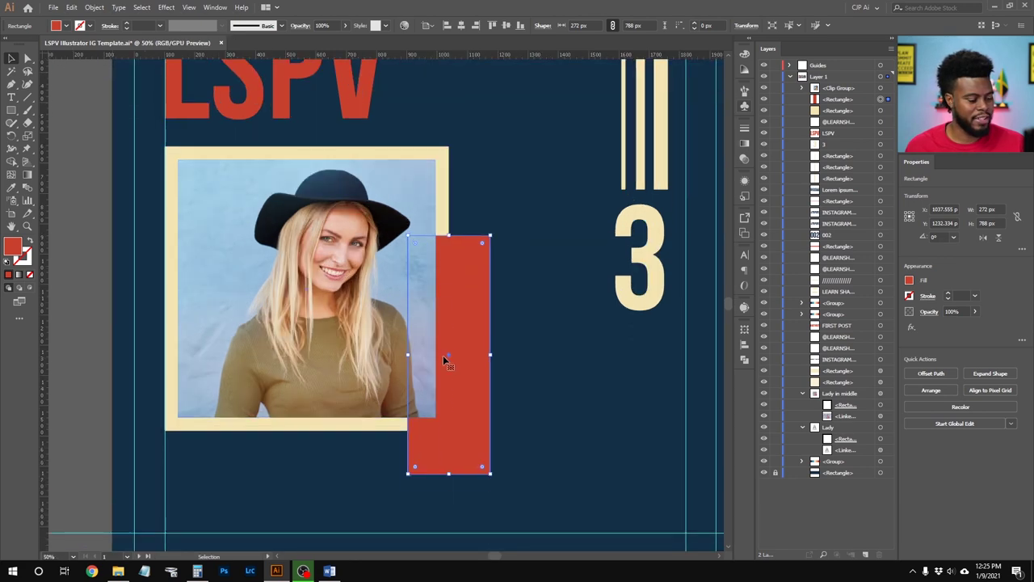
{"action": "scroll", "coordinate": [443, 356], "scroll_direction": "up", "scroll_amount": 1}
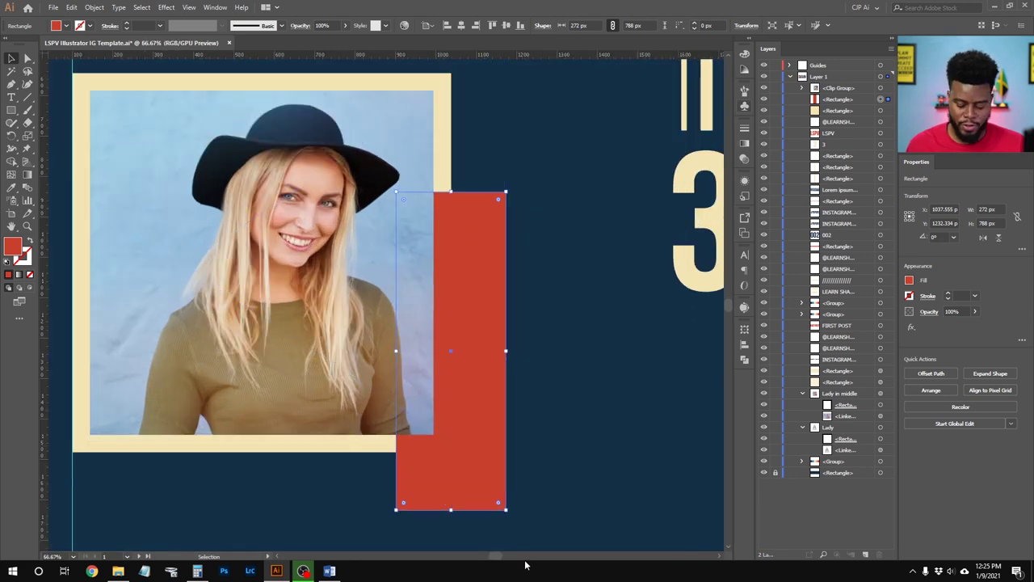
Compare the red rectangle behind and in front of the cream frame, returning it to the front of the frame
{"action": "key", "text": "ctrl+bracketleft"}
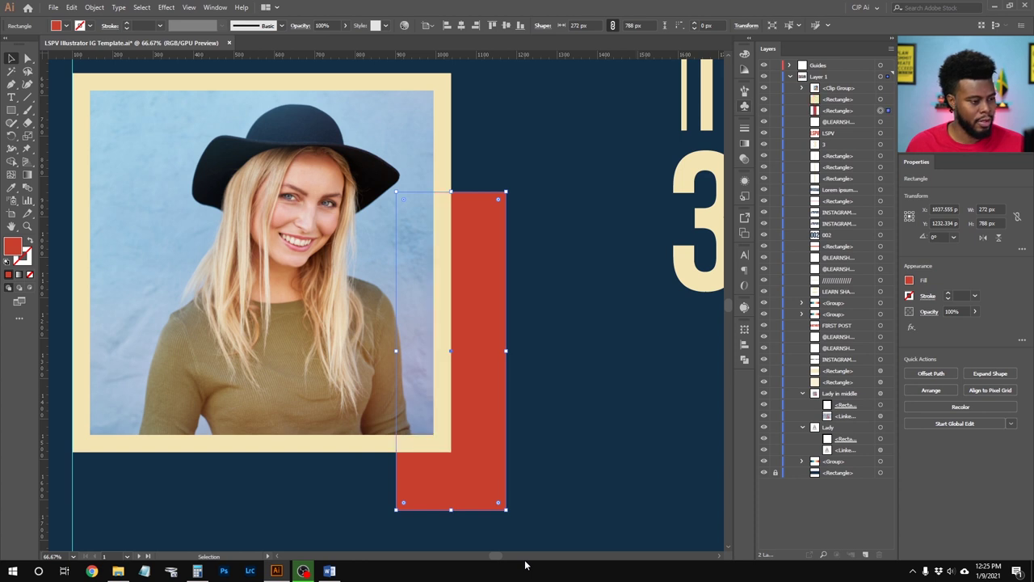
{"action": "key", "text": "ctrl+bracketright"}
{"action": "key", "text": "ctrl+bracketleft"}
{"action": "key", "text": "ctrl+bracketright"}
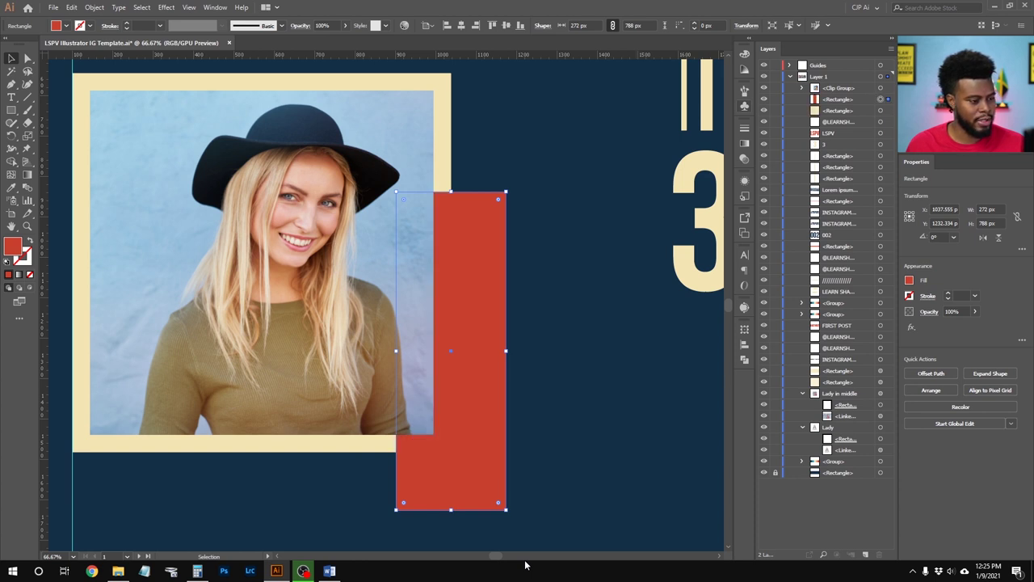
{"action": "scroll", "coordinate": [553, 388], "scroll_direction": "down", "scroll_amount": 1}
{"action": "scroll", "coordinate": [566, 367], "scroll_direction": "down", "scroll_amount": 1}
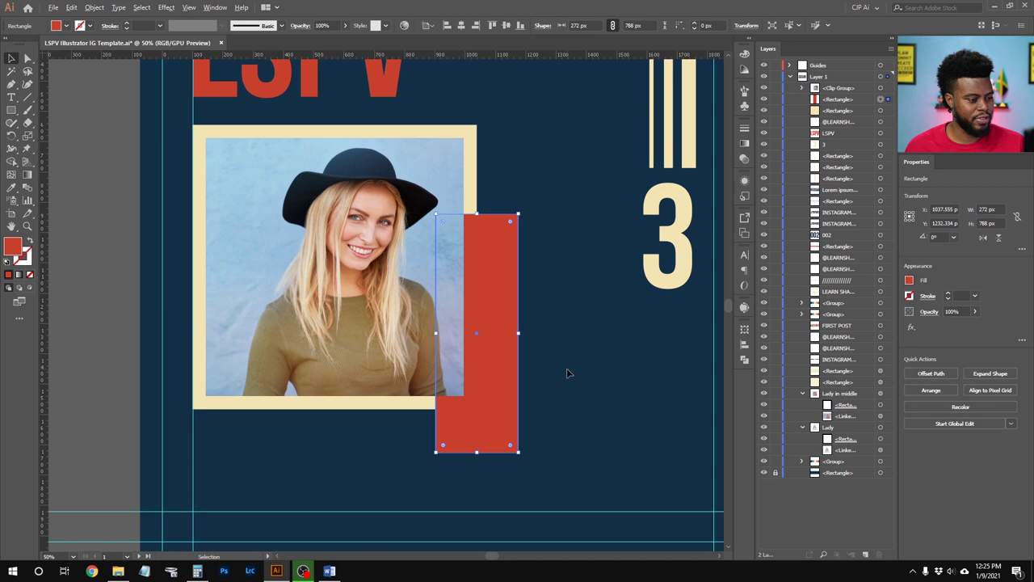
{"action": "scroll", "coordinate": [566, 368], "scroll_direction": "down", "scroll_amount": 1}
{"action": "scroll", "coordinate": [566, 368], "scroll_direction": "right", "scroll_amount": 1}
{"action": "key", "text": "ctrl+h"}
{"action": "left_click", "coordinate": [473, 346]}
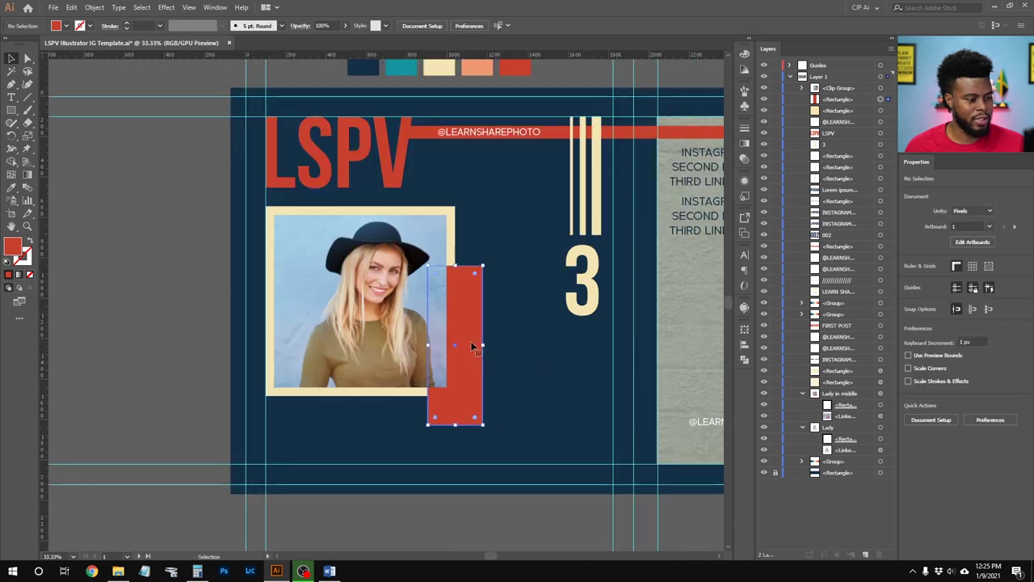
{"action": "scroll", "coordinate": [517, 383], "scroll_direction": "right", "scroll_amount": 1}
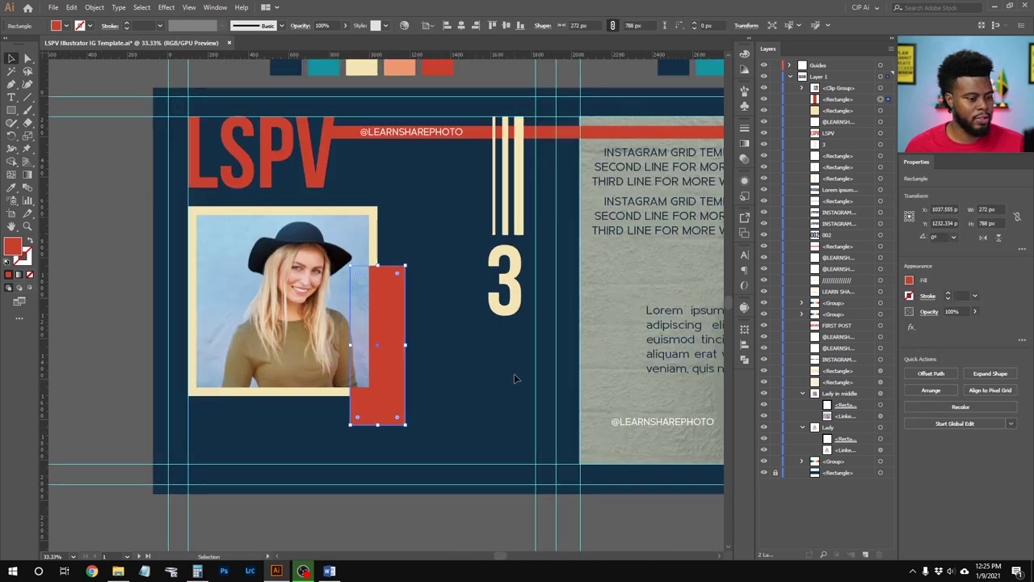
Copy the INSTAGRAM GRID TEMPLATES line from the first post to just below the woman's framed photo
{"action": "scroll", "coordinate": [513, 380], "scroll_direction": "down", "scroll_amount": 2}
{"action": "scroll", "coordinate": [514, 380], "scroll_direction": "right", "scroll_amount": 1}
{"action": "key", "text": "v"}
{"action": "left_click", "coordinate": [630, 364]}
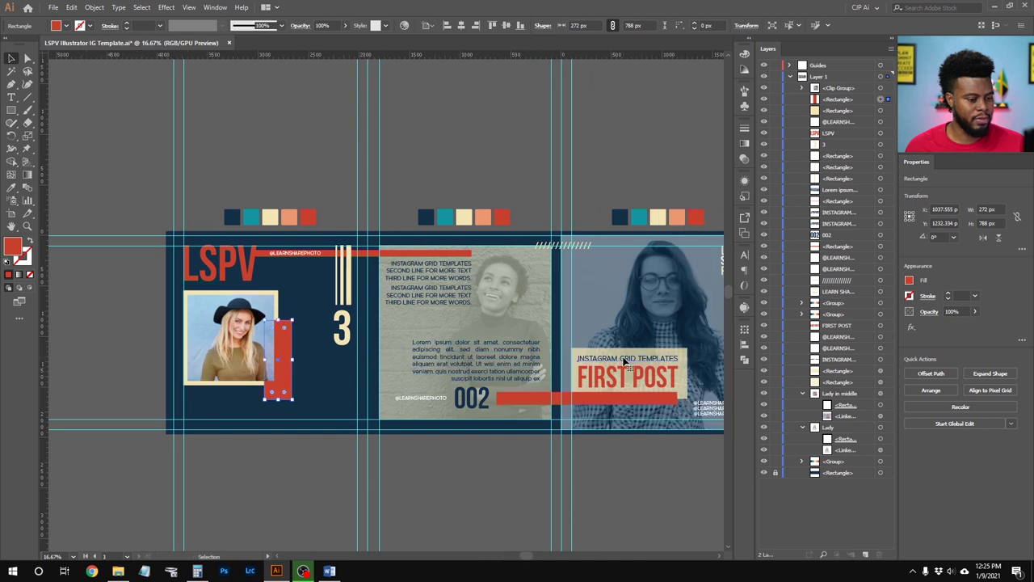
{"action": "left_click_drag", "start_coordinate": [618, 363], "coordinate": [234, 399]}
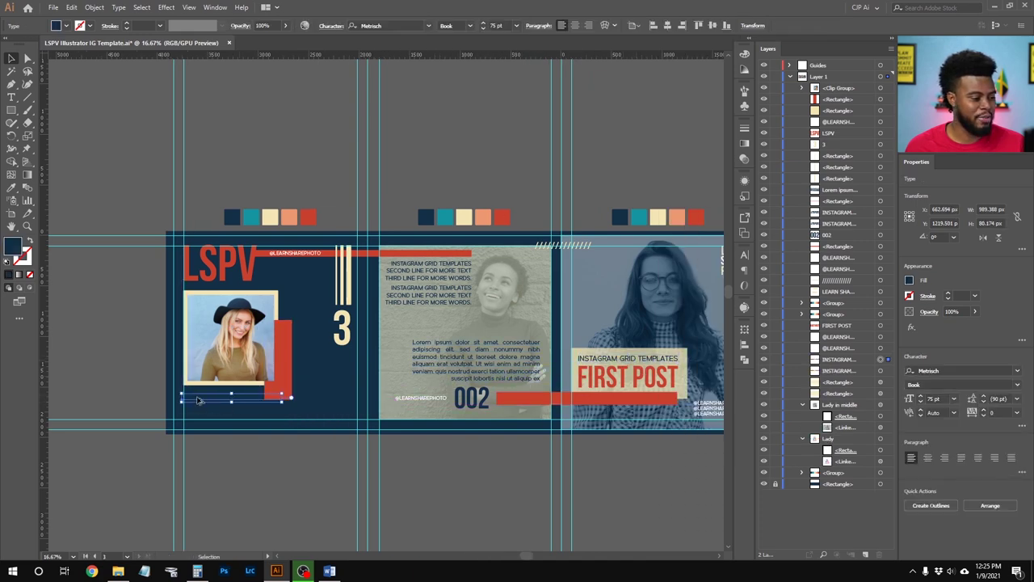
Change the copied INSTAGRAM GRID TEMPLATES text's fill color to white
{"action": "scroll", "coordinate": [196, 402], "scroll_direction": "up", "scroll_amount": 3}
{"action": "scroll", "coordinate": [196, 401], "scroll_direction": "up", "scroll_amount": 1}
{"action": "scroll", "coordinate": [286, 370], "scroll_direction": "down", "scroll_amount": 1}
{"action": "scroll", "coordinate": [286, 370], "scroll_direction": "up", "scroll_amount": 1}
{"action": "scroll", "coordinate": [288, 376], "scroll_direction": "up", "scroll_amount": 1}
{"action": "scroll", "coordinate": [307, 357], "scroll_direction": "down", "scroll_amount": 1}
{"action": "left_click", "coordinate": [64, 26]}
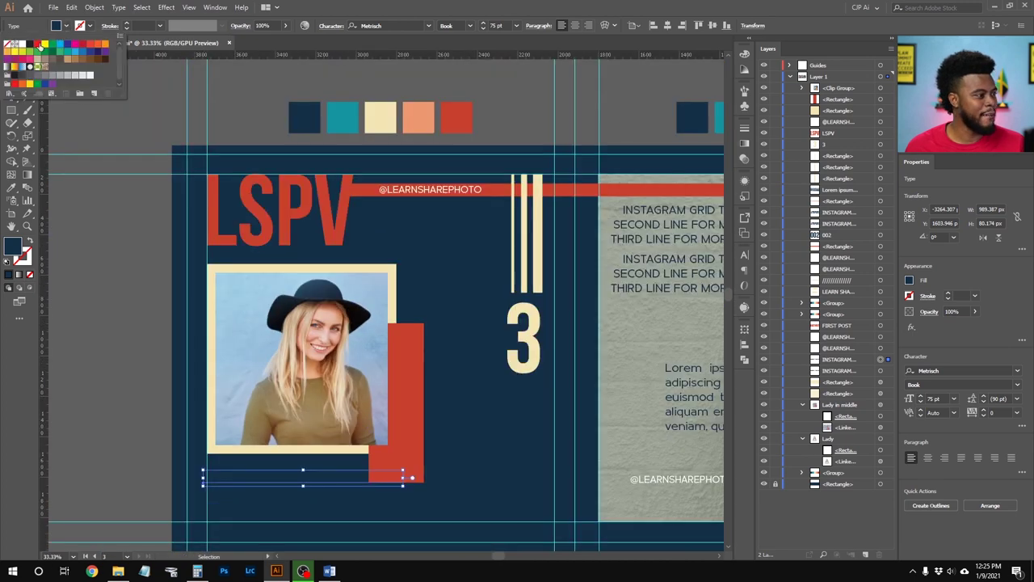
{"action": "left_click", "coordinate": [24, 47]}
Bring the white INSTAGRAM GRID TEMPLATES text forward several levels in the stacking order
{"action": "scroll", "coordinate": [404, 487], "scroll_direction": "up", "scroll_amount": 1}
{"action": "scroll", "coordinate": [404, 487], "scroll_direction": "up", "scroll_amount": 2}
{"action": "scroll", "coordinate": [541, 481], "scroll_direction": "down", "scroll_amount": 1}
{"action": "scroll", "coordinate": [371, 441], "scroll_direction": "down", "scroll_amount": 1}
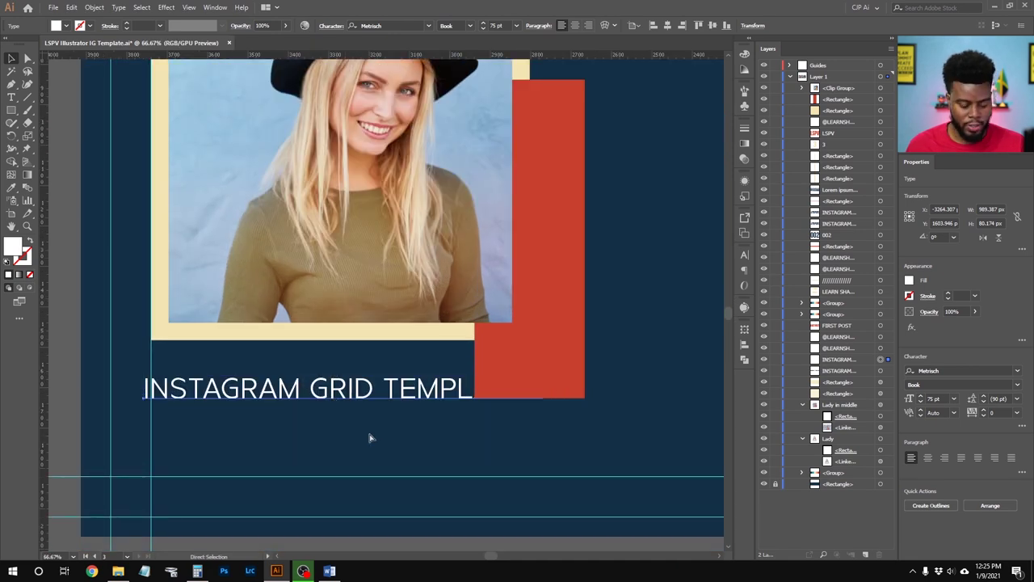
{"action": "key", "text": "ctrl+bracketright"}
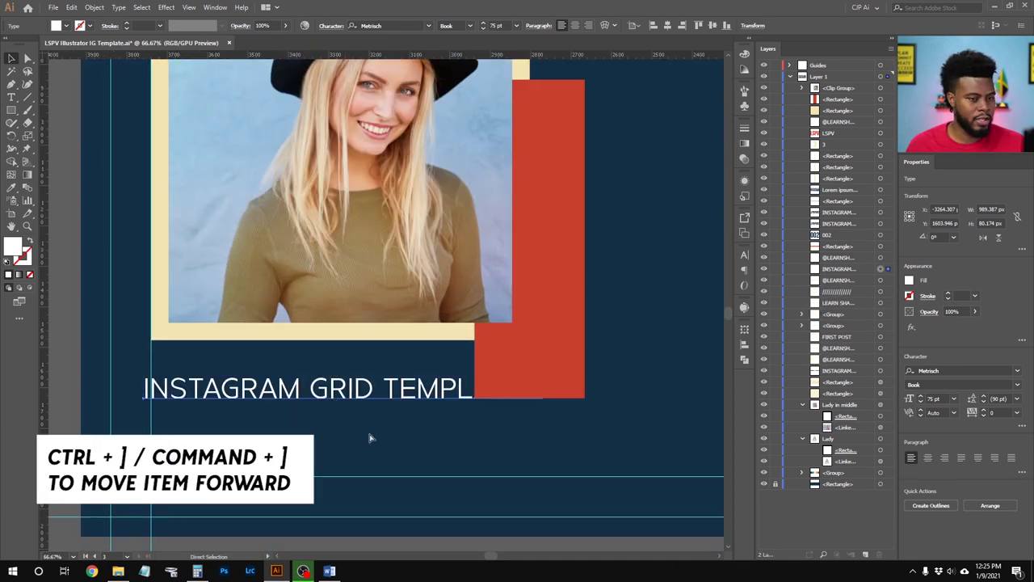
{"action": "key", "text": "ctrl+bracketright"}
{"action": "key", "text": "ctrl+bracketright"}
{"action": "key", "text": "ctrl+bracketright"}
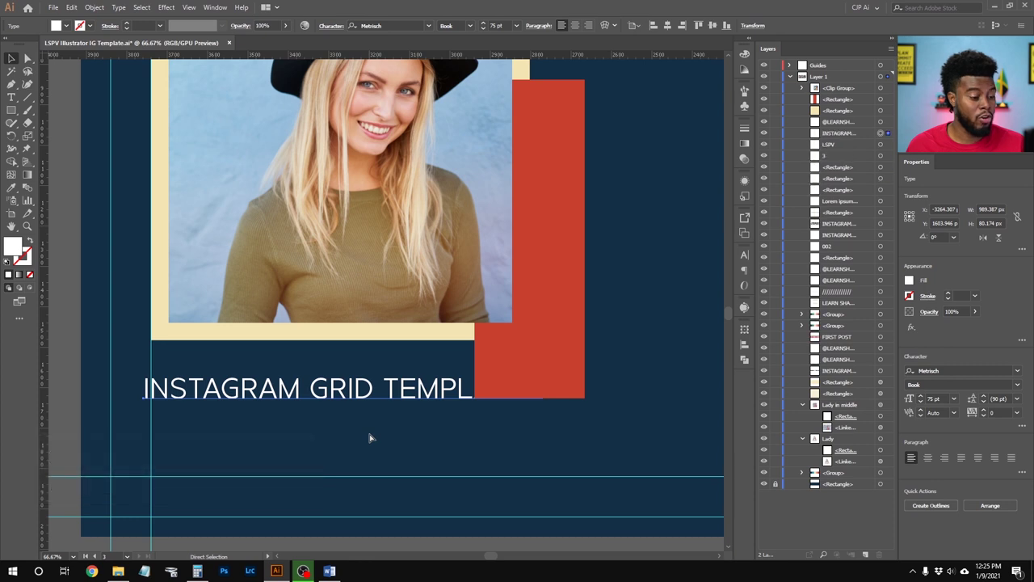
Undo the last forward move of the white INSTAGRAM GRID TEMPLATES text and bring it in front of all other artwork
{"action": "key", "text": "ctrl+z"}
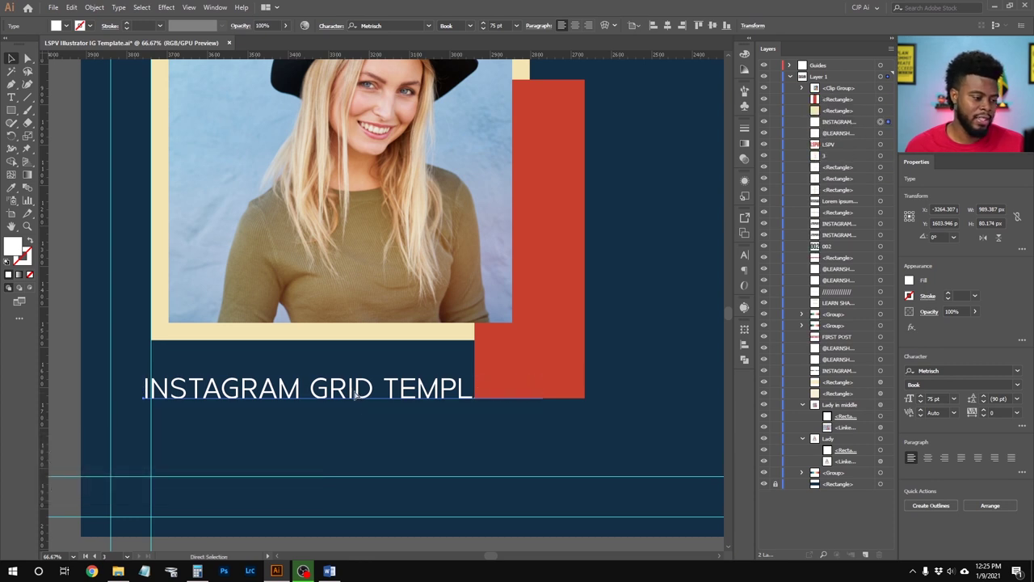
{"action": "right_click", "coordinate": [355, 391]}
{"action": "mouse_move", "coordinate": [464, 334]}
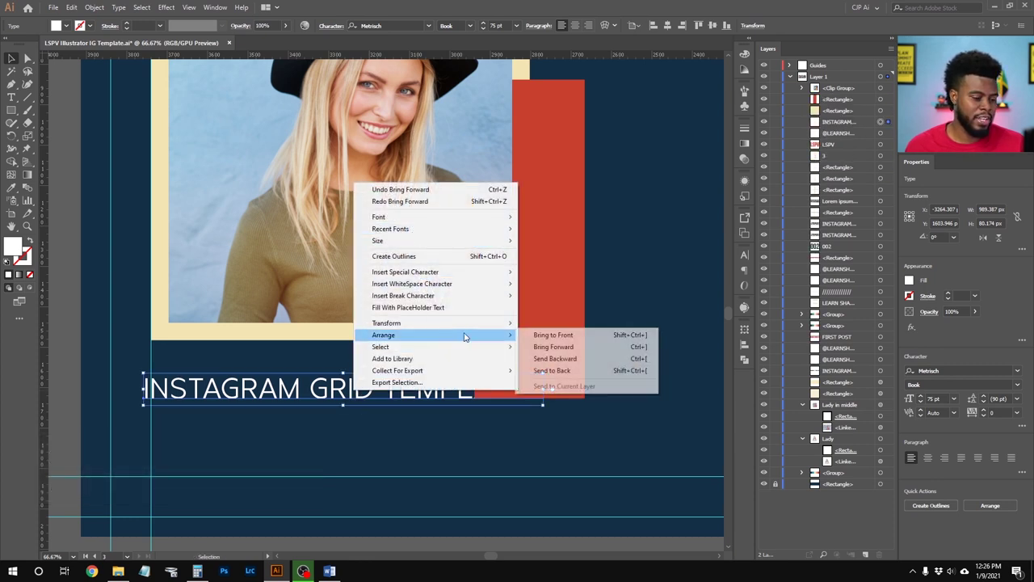
{"action": "left_click", "coordinate": [555, 336]}
Align the left edge of the white INSTAGRAM GRID TEMPLATES text with the cream frame's left edge
{"action": "left_click_drag", "start_coordinate": [317, 390], "coordinate": [313, 388]}
{"action": "key", "text": "Left"}
{"action": "key", "text": "Left"}
{"action": "key", "text": "Left"}
{"action": "key", "text": "Left"}
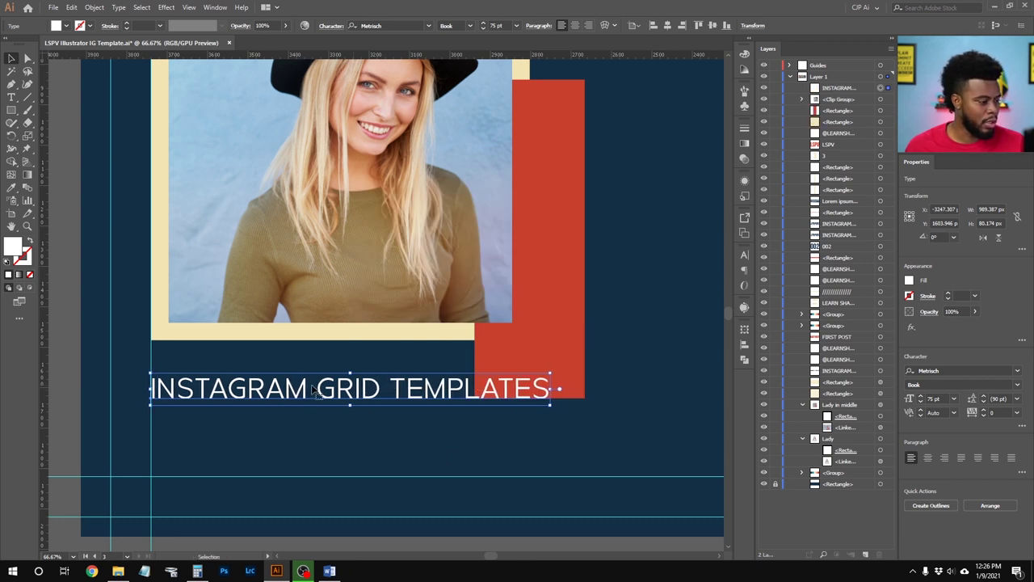
{"action": "key", "text": "Right"}
{"action": "key", "text": "Right"}
{"action": "key", "text": "Right"}
{"action": "key", "text": "Right"}
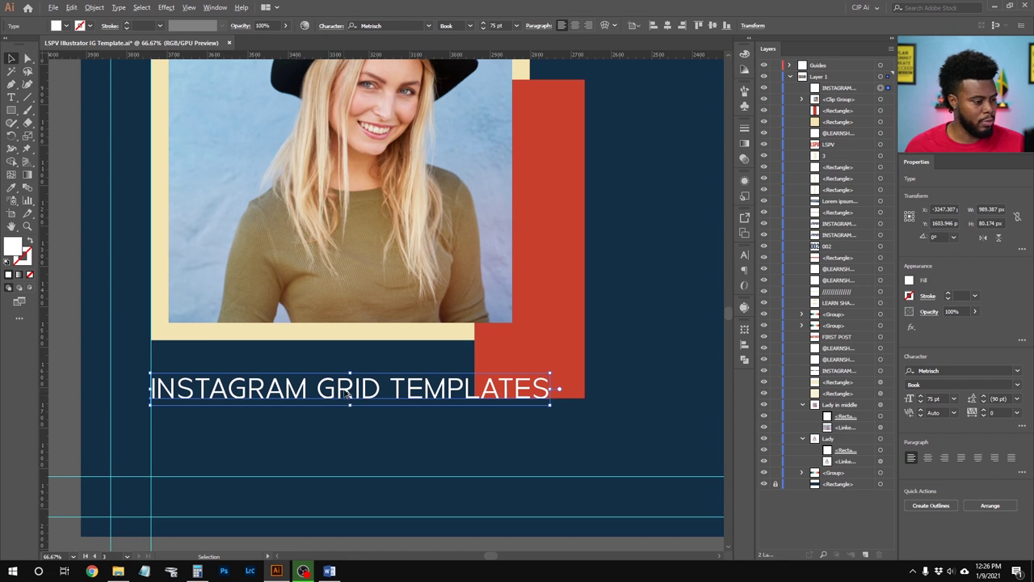
Duplicate the white INSTAGRAM GRID TEMPLATES line straight down twice to build an evenly spaced three-line caption
{"action": "left_click", "coordinate": [341, 406]}
{"action": "left_click_drag", "start_coordinate": [340, 396], "coordinate": [340, 446]}
{"action": "left_click", "coordinate": [341, 441]}
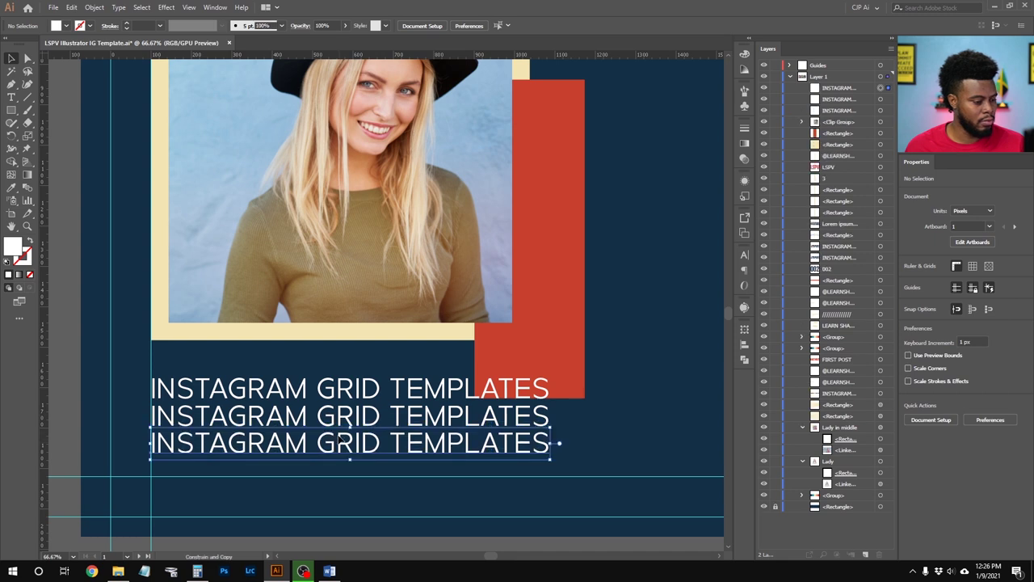
{"action": "left_click", "coordinate": [602, 415]}
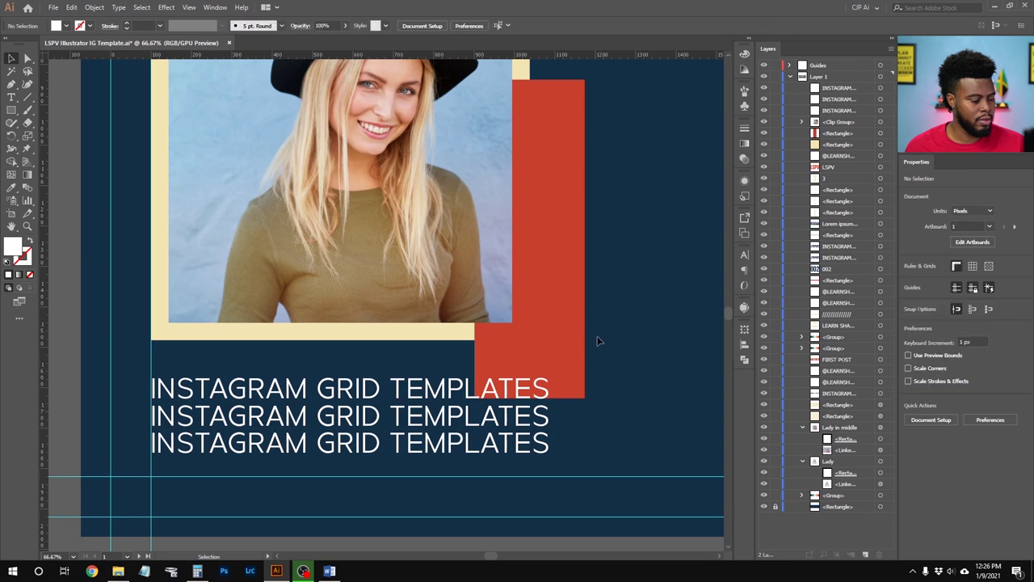
Scale the three caption lines up together to about 97.76 pt and shift them down 10 px under the photo frame
{"action": "scroll", "coordinate": [608, 307], "scroll_direction": "down", "scroll_amount": 1}
{"action": "scroll", "coordinate": [602, 299], "scroll_direction": "right", "scroll_amount": 2}
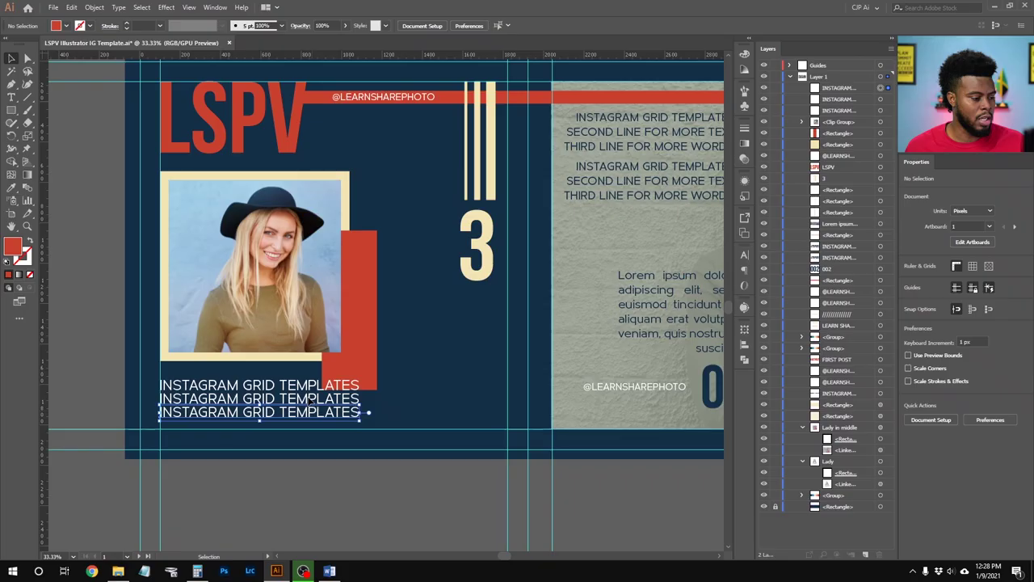
{"action": "left_click_drag", "start_coordinate": [362, 378], "coordinate": [419, 364]}
{"action": "scroll", "coordinate": [388, 357], "scroll_direction": "up", "scroll_amount": 1}
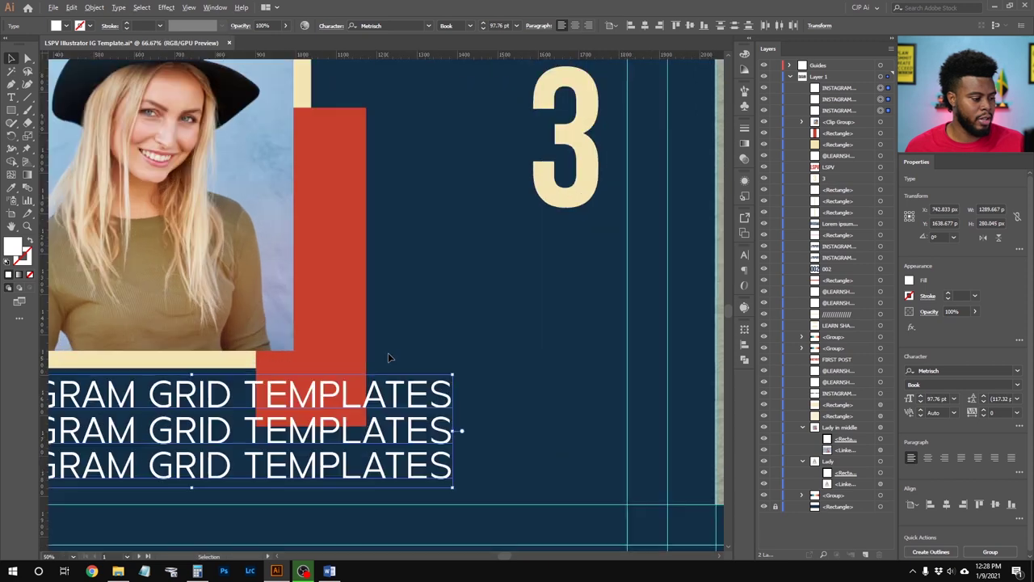
{"action": "scroll", "coordinate": [388, 355], "scroll_direction": "down", "scroll_amount": 2}
{"action": "scroll", "coordinate": [406, 385], "scroll_direction": "up", "scroll_amount": 2}
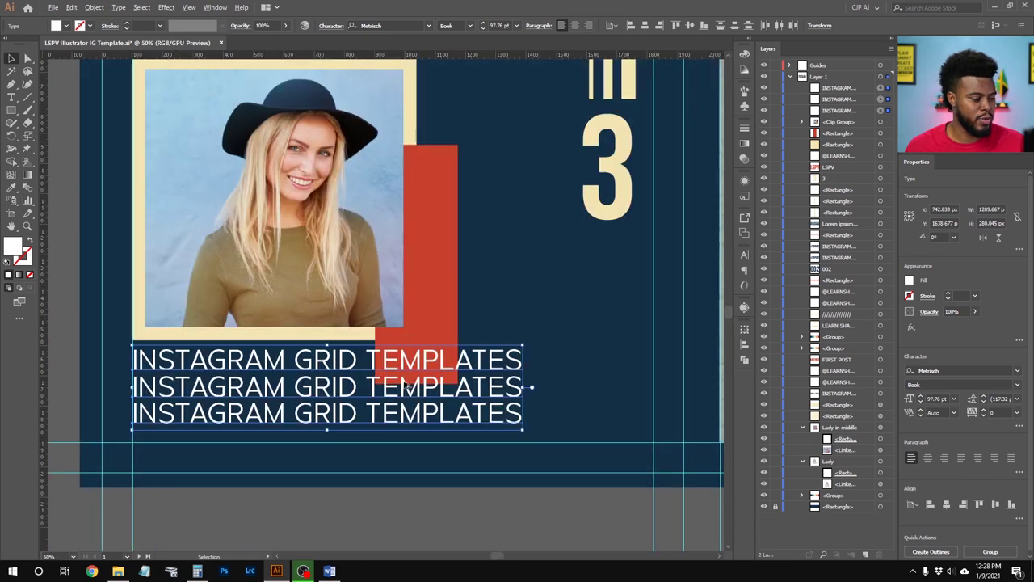
{"action": "scroll", "coordinate": [407, 385], "scroll_direction": "up", "scroll_amount": 1}
{"action": "key", "text": "shift+Down"}
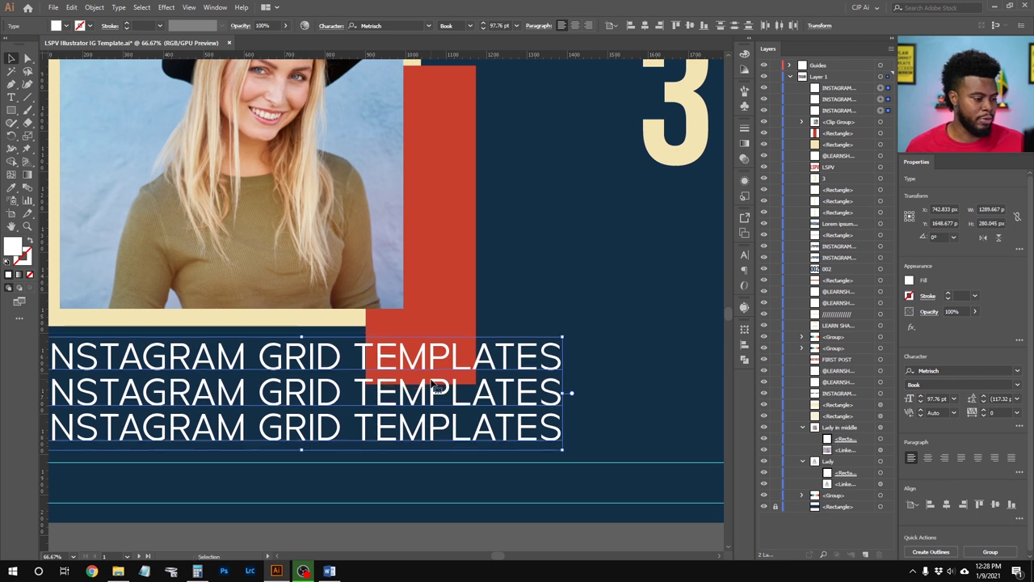
Move the bottom caption line lower and re-space the middle line to give the three lines wider, even gaps
{"action": "scroll", "coordinate": [435, 385], "scroll_direction": "down", "scroll_amount": 3}
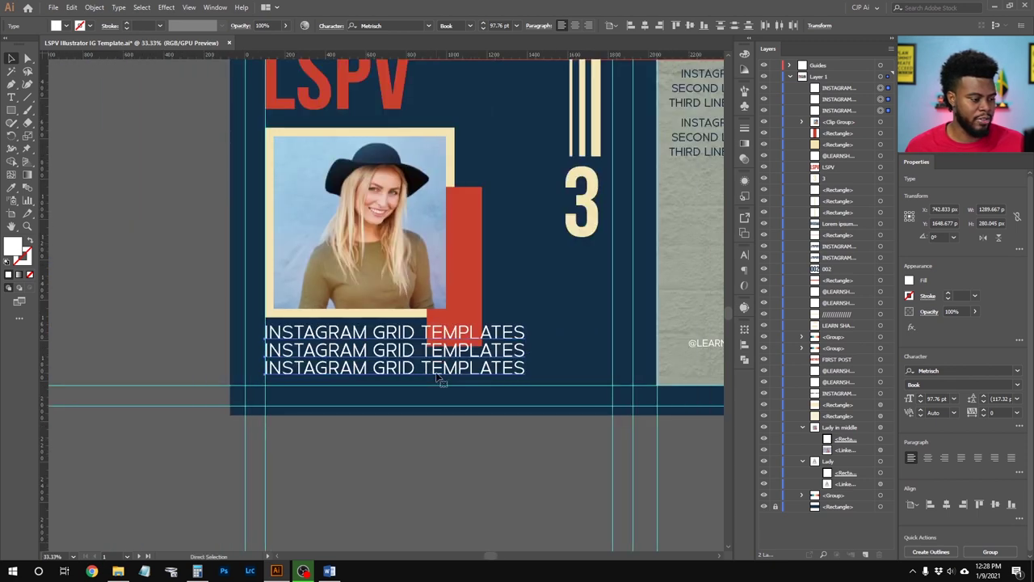
{"action": "scroll", "coordinate": [438, 379], "scroll_direction": "up", "scroll_amount": 1}
{"action": "left_click", "coordinate": [610, 370]}
{"action": "left_click", "coordinate": [565, 368]}
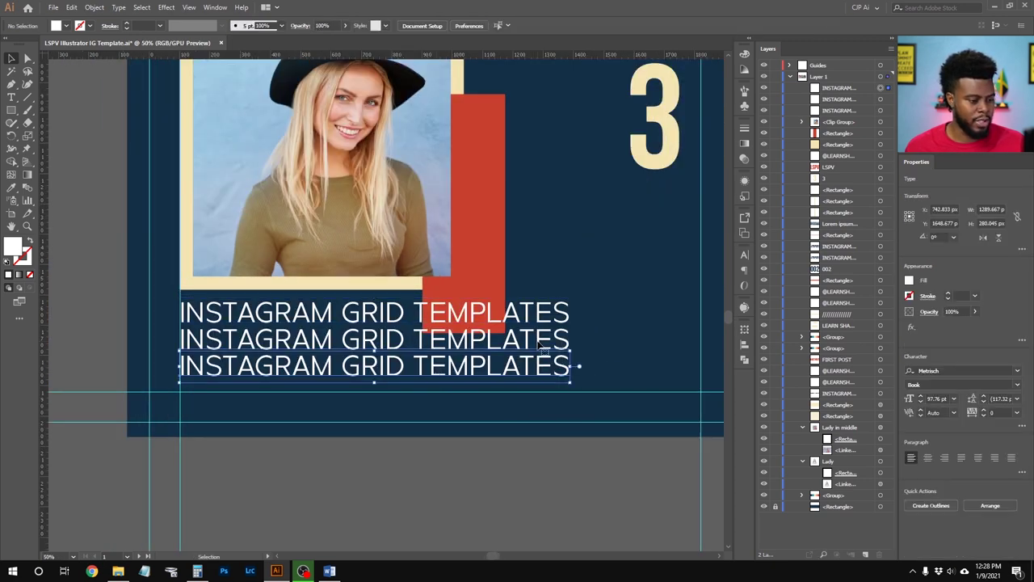
{"action": "left_click_drag", "start_coordinate": [534, 339], "coordinate": [560, 372]}
{"action": "left_click", "coordinate": [609, 353]}
{"action": "left_click", "coordinate": [560, 365]}
{"action": "left_click", "coordinate": [571, 481]}
{"action": "scroll", "coordinate": [553, 315], "scroll_direction": "down", "scroll_amount": 1}
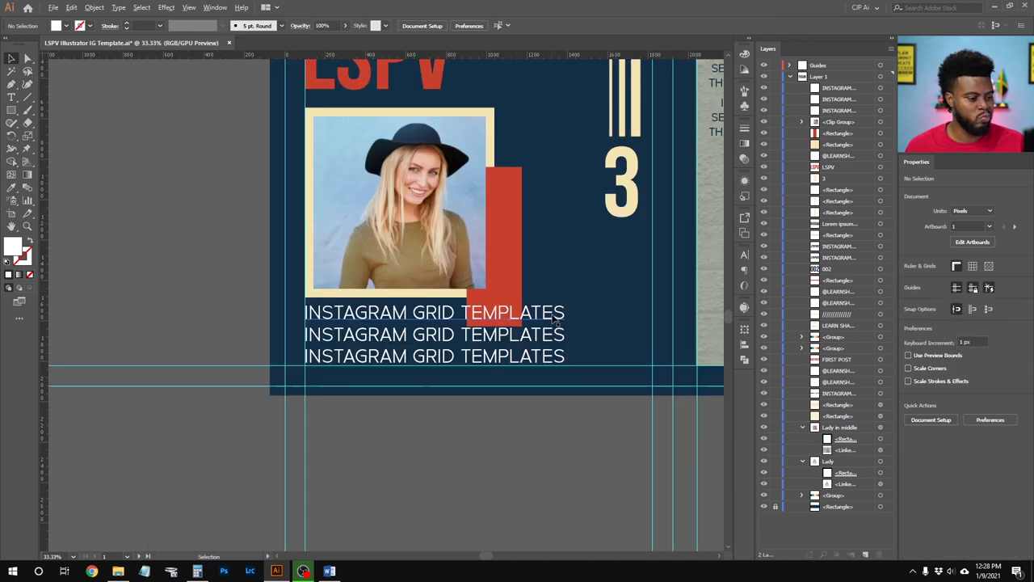
Hide the guides, move the three caption lines further down from the photo frame, and show the guides again
{"action": "key", "text": "ctrl+semicolon"}
{"action": "key", "text": "ctrl+semicolon"}
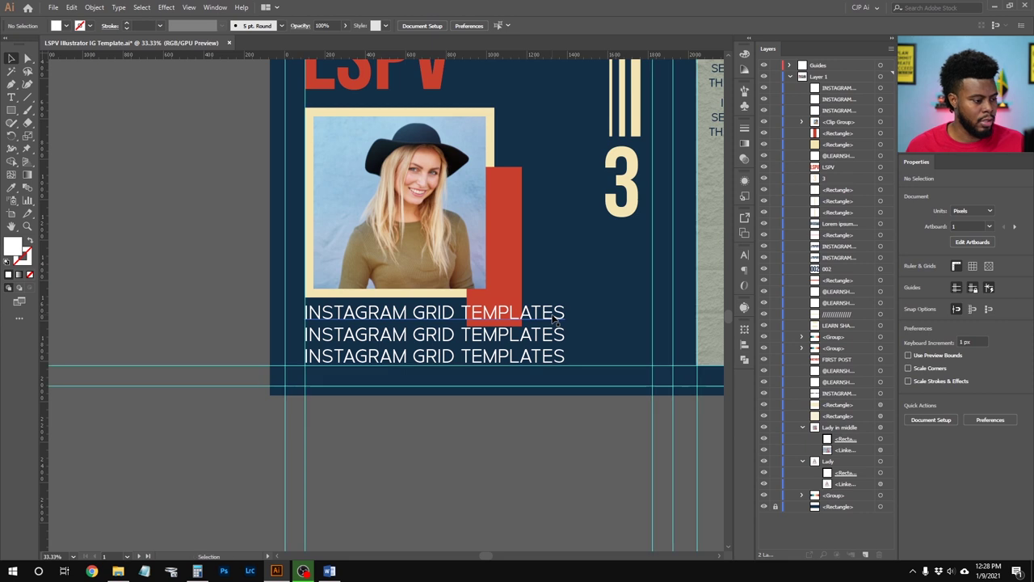
{"action": "scroll", "coordinate": [557, 313], "scroll_direction": "left", "scroll_amount": 1}
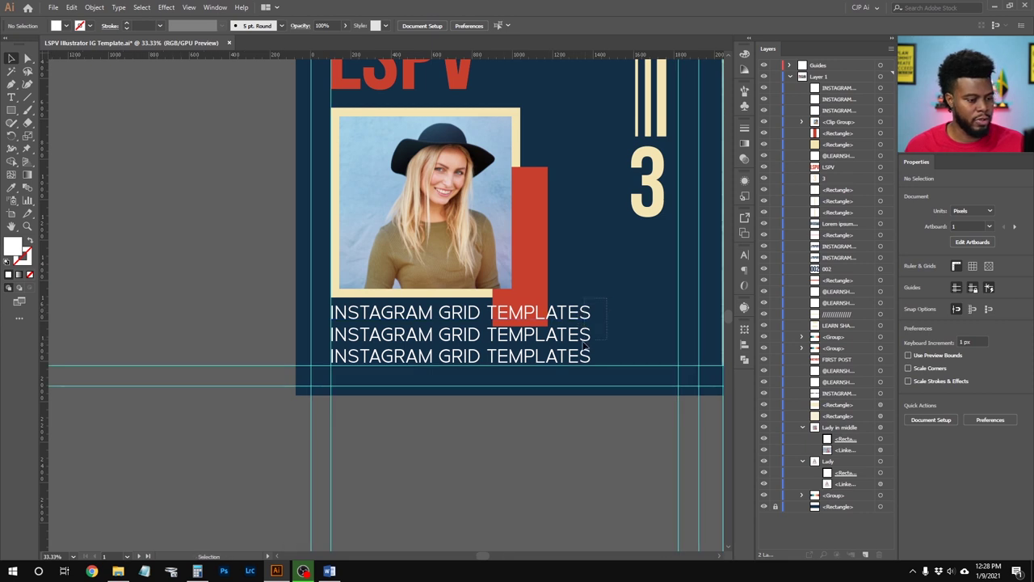
{"action": "left_click", "coordinate": [584, 348]}
{"action": "key", "text": "ctrl+semicolon"}
{"action": "scroll", "coordinate": [576, 360], "scroll_direction": "up", "scroll_amount": 1}
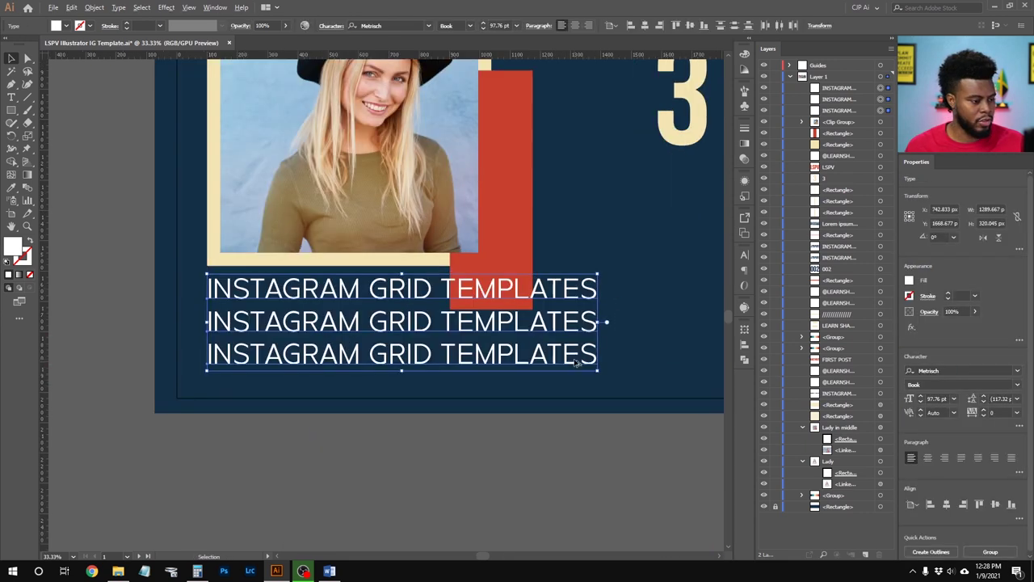
{"action": "scroll", "coordinate": [606, 349], "scroll_direction": "right", "scroll_amount": 1}
{"action": "key", "text": "Down"}
{"action": "key", "text": "Down"}
{"action": "key", "text": "Down"}
{"action": "key", "text": "Down"}
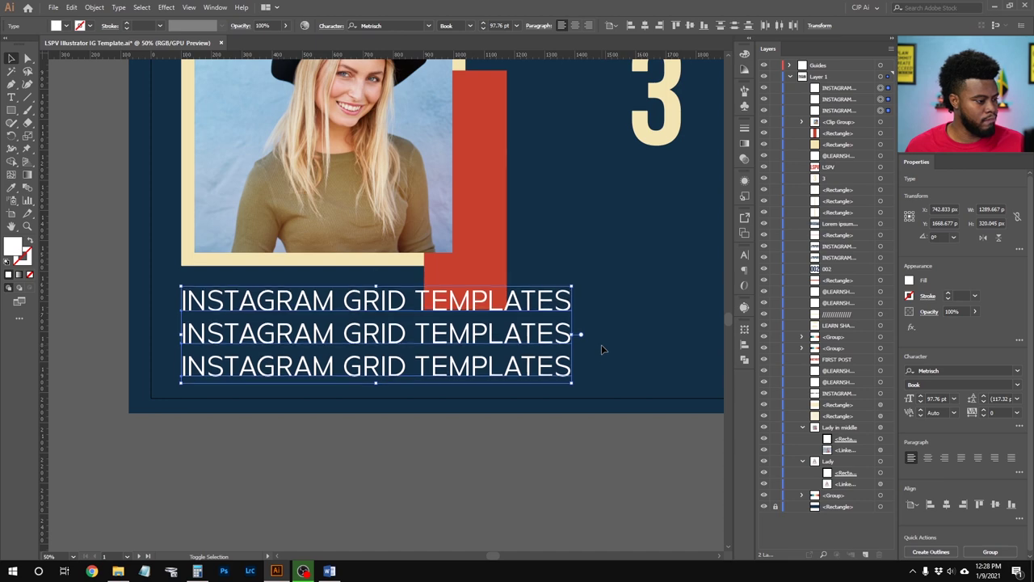
{"action": "left_click", "coordinate": [601, 348]}
{"action": "key", "text": "ctrl+semicolon"}
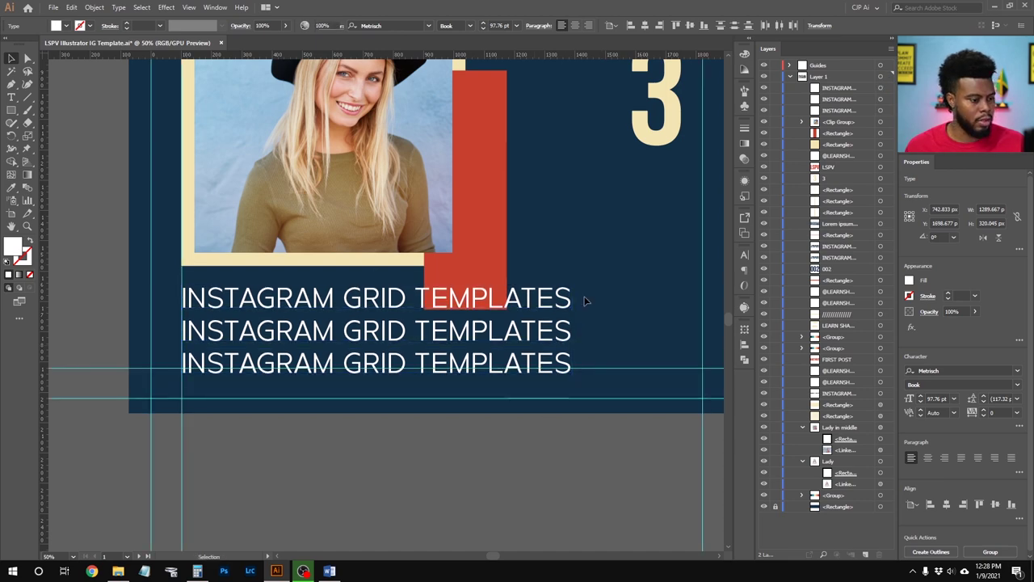
Fine-tune the vertical position of all three caption lines so the top line's baseline sits near the red rectangle's lower edge
{"action": "scroll", "coordinate": [587, 297], "scroll_direction": "down", "scroll_amount": 1}
{"action": "scroll", "coordinate": [587, 297], "scroll_direction": "up", "scroll_amount": 3}
{"action": "left_click", "coordinate": [570, 321]}
{"action": "left_click", "coordinate": [571, 352], "text": "shift"}
{"action": "left_click", "coordinate": [576, 414], "text": "shift"}
{"action": "key", "text": "Down"}
{"action": "key", "text": "Down"}
{"action": "key", "text": "Down"}
{"action": "key", "text": "Down"}
{"action": "key", "text": "Down"}
{"action": "key", "text": "Down"}
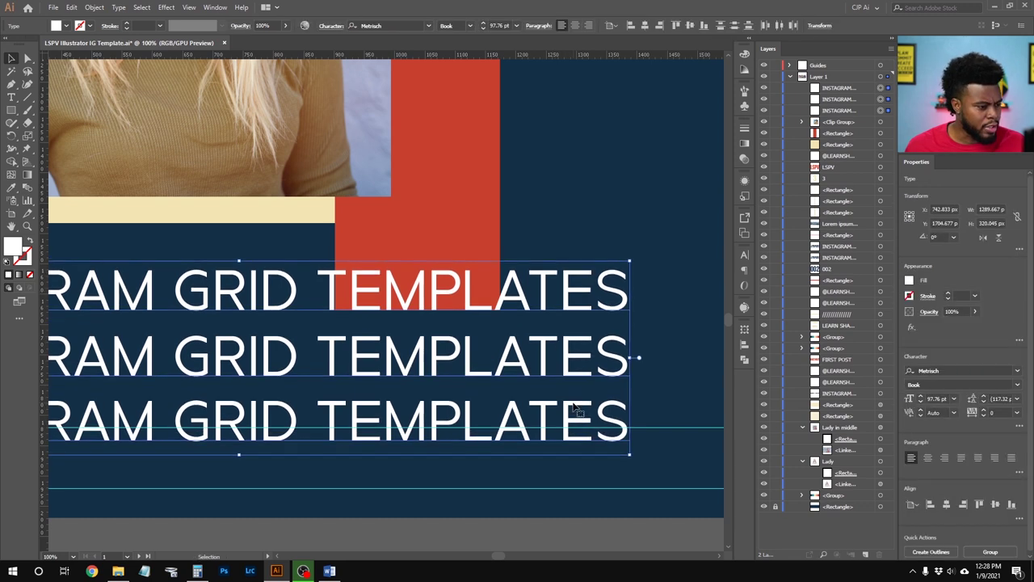
{"action": "key", "text": "ctrl"}
{"action": "key", "text": "ctrl"}
{"action": "key", "text": "Down"}
{"action": "key", "text": "Down"}
{"action": "key", "text": "Down"}
{"action": "key", "text": "Down"}
{"action": "key", "text": "Down"}
{"action": "key", "text": "Down"}
{"action": "key", "text": "Down"}
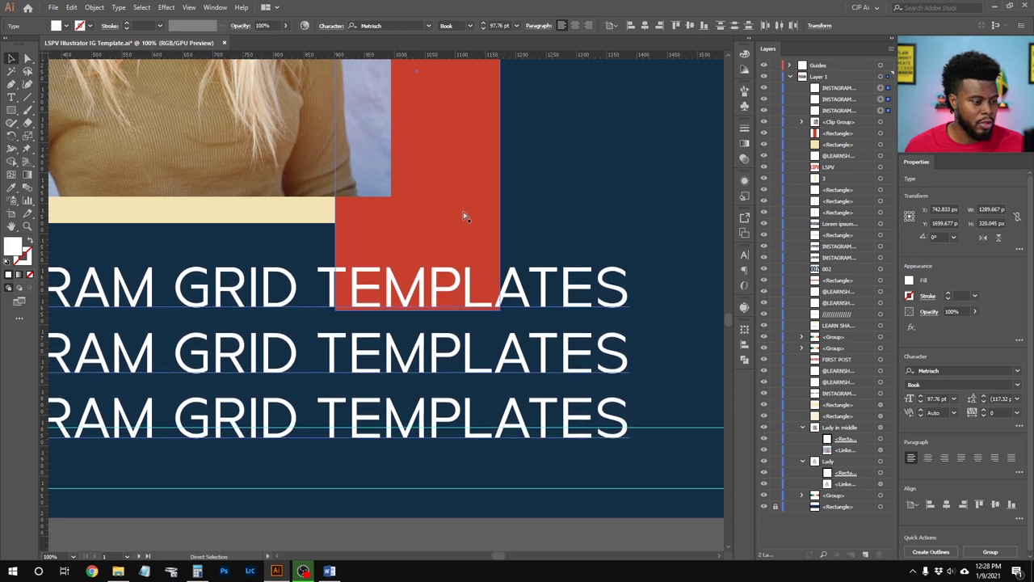
{"action": "key", "text": "Down"}
Shorten the red rectangle to about 781.76 px high so its lower edge meets the top caption line's baseline
{"action": "left_click", "coordinate": [464, 213]}
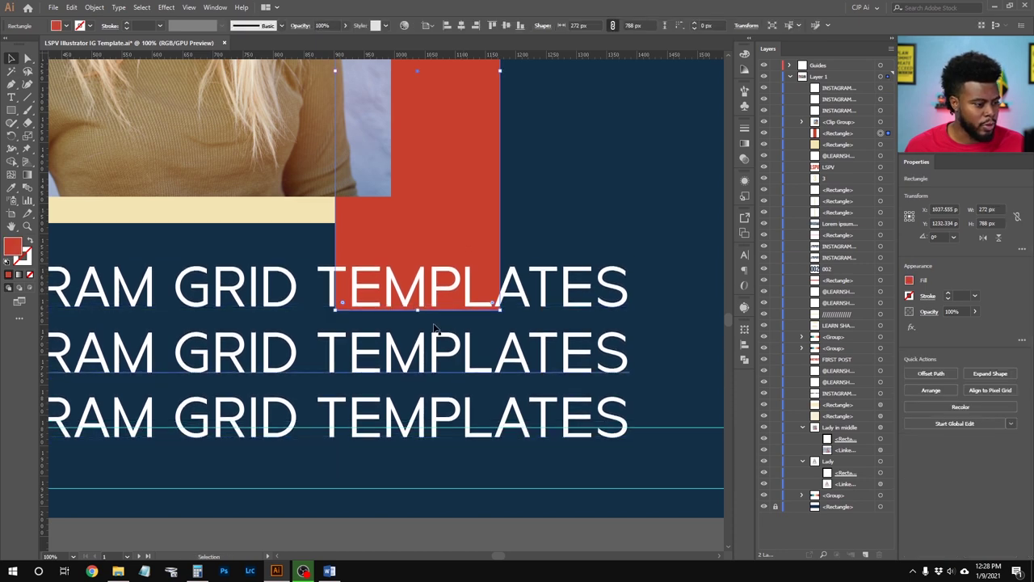
{"action": "scroll", "coordinate": [418, 311], "scroll_direction": "up", "scroll_amount": 4}
{"action": "left_click_drag", "start_coordinate": [382, 276], "coordinate": [384, 260]}
{"action": "left_click", "coordinate": [383, 300]}
{"action": "scroll", "coordinate": [384, 299], "scroll_direction": "down", "scroll_amount": 3}
{"action": "scroll", "coordinate": [385, 299], "scroll_direction": "down", "scroll_amount": 8}
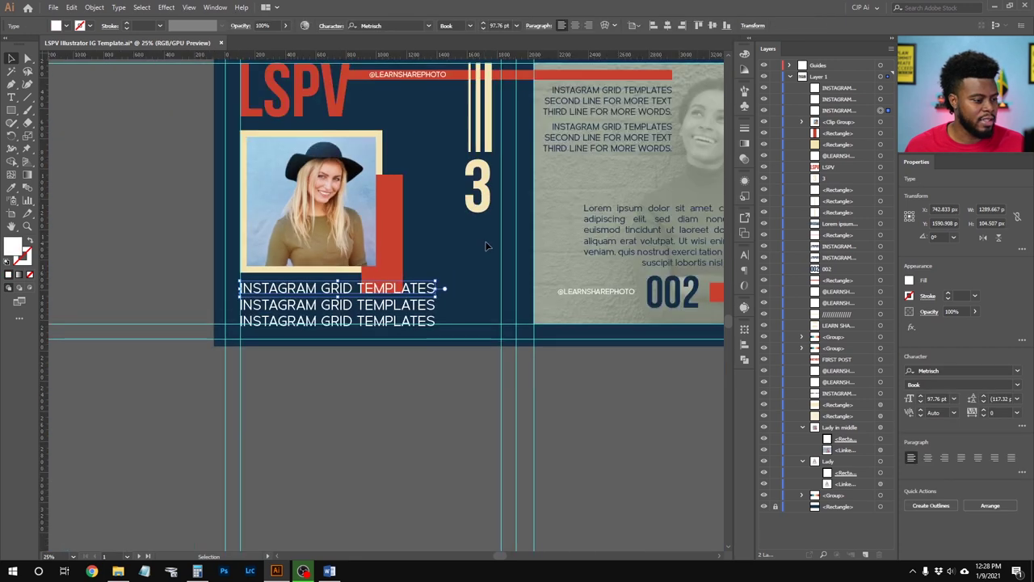
Widen the red rectangle to the right so more of it extends beyond the woman's photo frame
{"action": "left_click", "coordinate": [485, 246]}
{"action": "scroll", "coordinate": [469, 266], "scroll_direction": "up", "scroll_amount": 2}
{"action": "scroll", "coordinate": [467, 323], "scroll_direction": "right", "scroll_amount": 2}
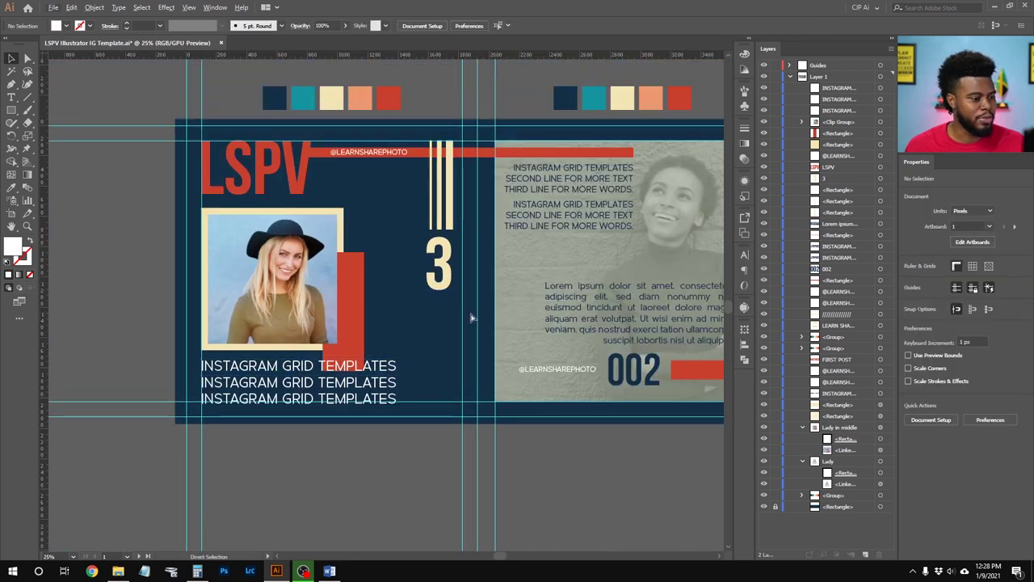
{"action": "left_click", "coordinate": [353, 291]}
{"action": "left_click_drag", "start_coordinate": [364, 301], "coordinate": [381, 307]}
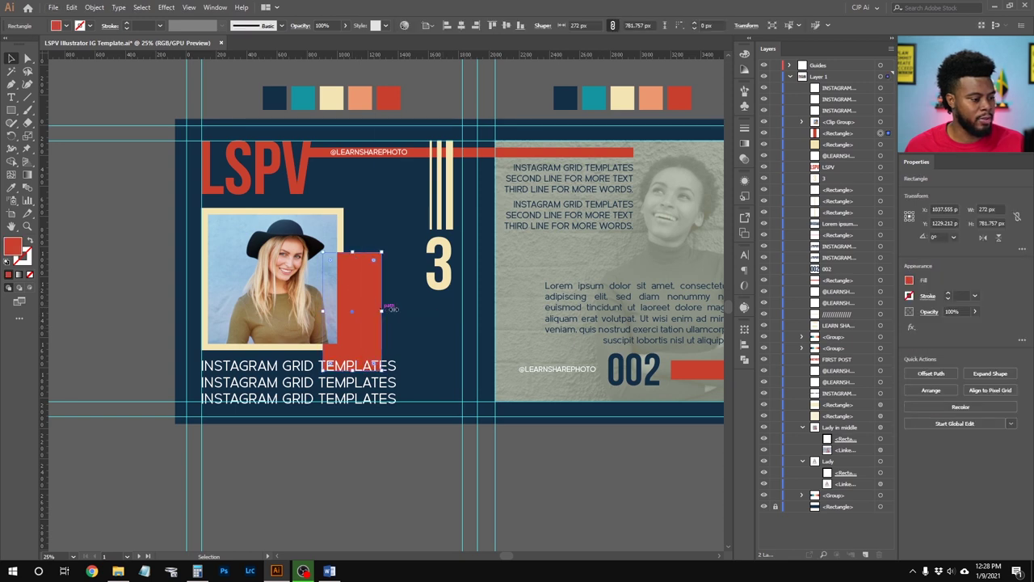
{"action": "left_click", "coordinate": [421, 312]}
Examine the full three-post layout to compare the third post's composition with the two neighbouring posts
{"action": "scroll", "coordinate": [421, 312], "scroll_direction": "up", "scroll_amount": 1}
{"action": "scroll", "coordinate": [421, 311], "scroll_direction": "down", "scroll_amount": 1}
{"action": "scroll", "coordinate": [418, 307], "scroll_direction": "right", "scroll_amount": 5}
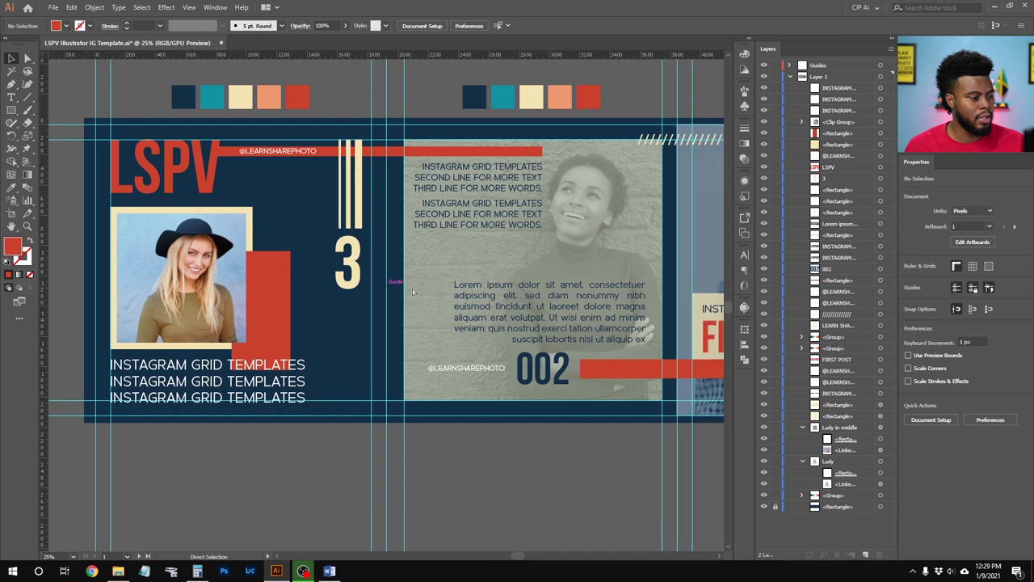
{"action": "scroll", "coordinate": [358, 267], "scroll_direction": "down", "scroll_amount": 1}
{"action": "scroll", "coordinate": [358, 267], "scroll_direction": "right", "scroll_amount": 4}
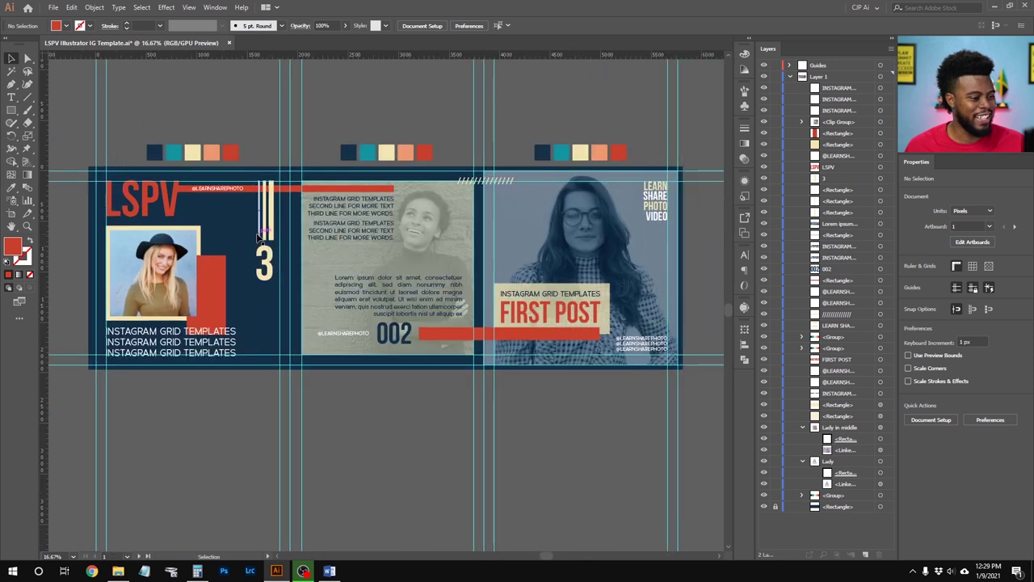
{"action": "scroll", "coordinate": [259, 238], "scroll_direction": "left", "scroll_amount": 3}
{"action": "key", "text": "v"}
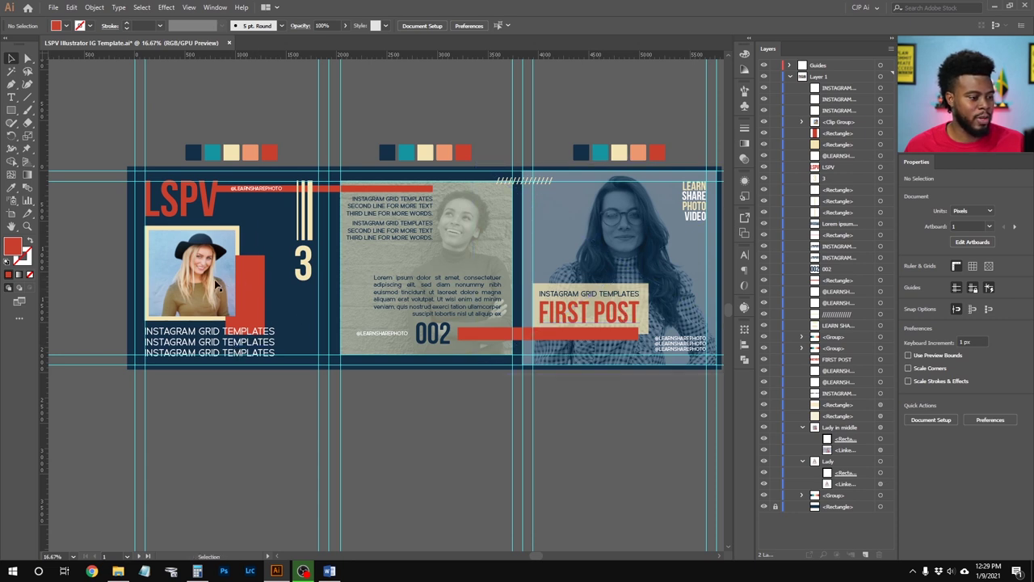
{"action": "scroll", "coordinate": [474, 267], "scroll_direction": "right", "scroll_amount": 3}
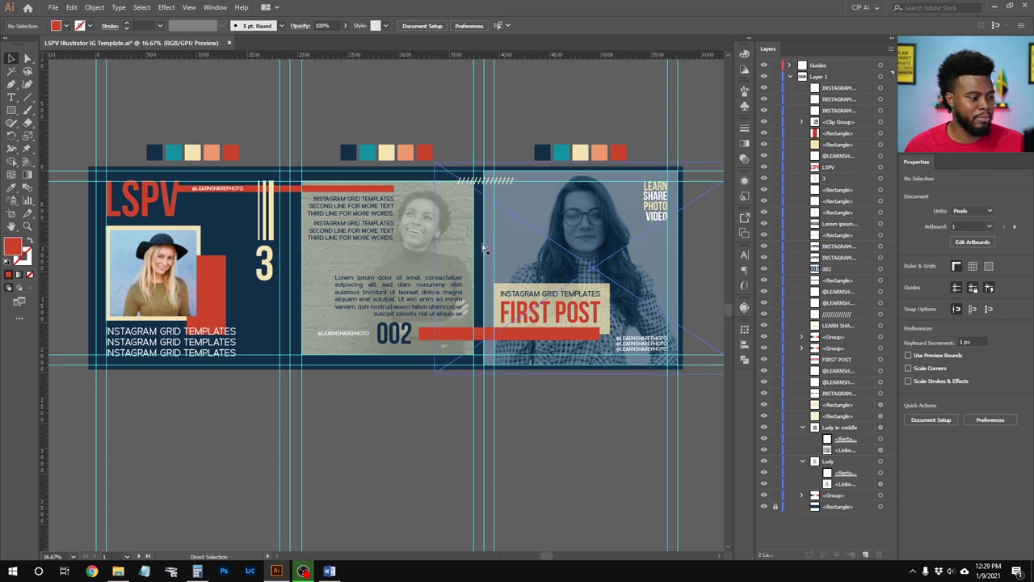
{"action": "scroll", "coordinate": [358, 233], "scroll_direction": "up", "scroll_amount": 1}
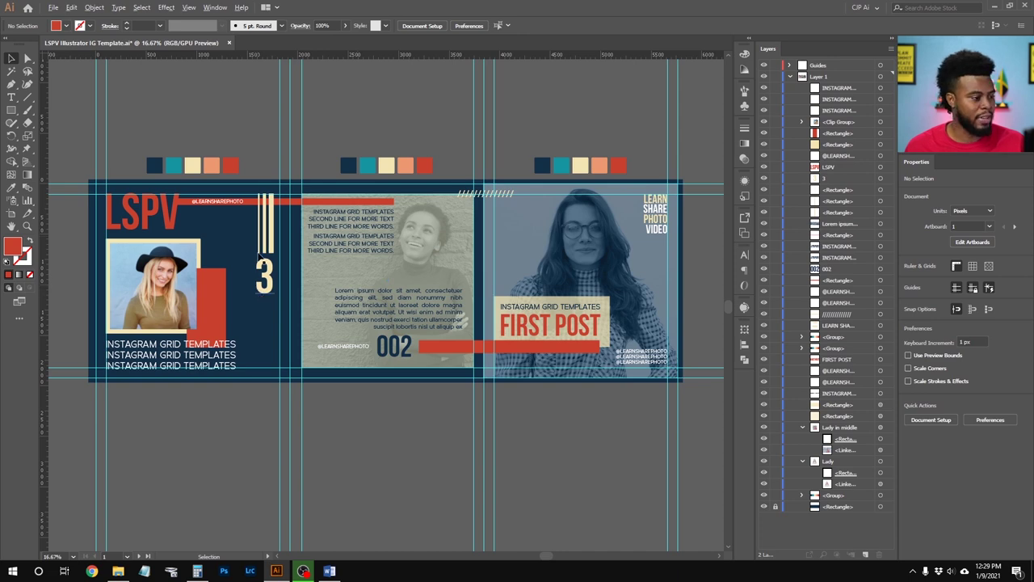
{"action": "scroll", "coordinate": [258, 255], "scroll_direction": "up", "scroll_amount": 2}
{"action": "scroll", "coordinate": [259, 255], "scroll_direction": "left", "scroll_amount": 3}
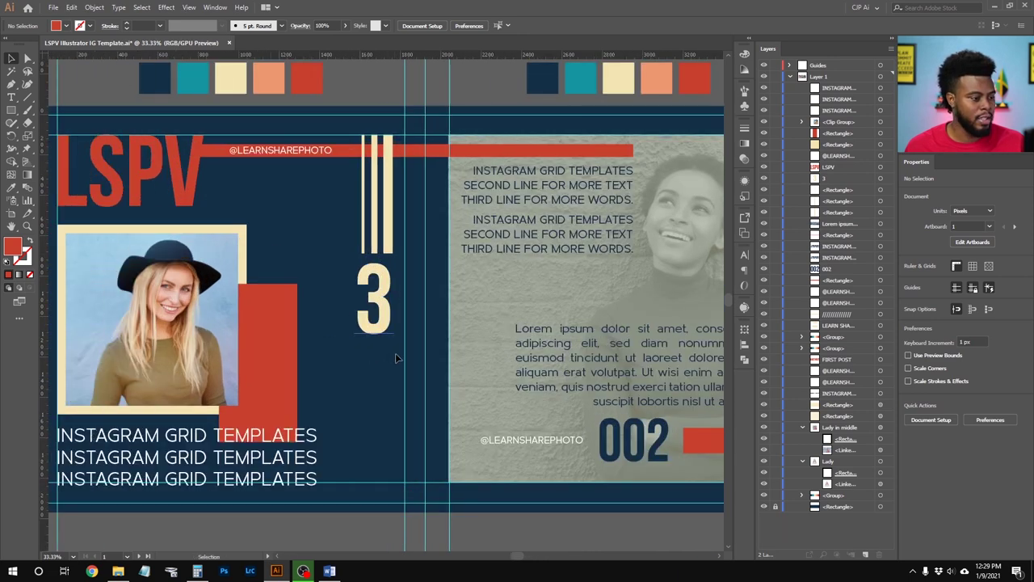
Move the cream number 3 further down the post and lengthen the three vertical bars to end just above it
{"action": "left_click", "coordinate": [381, 279]}
{"action": "key", "text": "shift+Down"}
{"action": "key", "text": "shift+Down"}
{"action": "key", "text": "shift+Down"}
{"action": "key", "text": "shift+Down"}
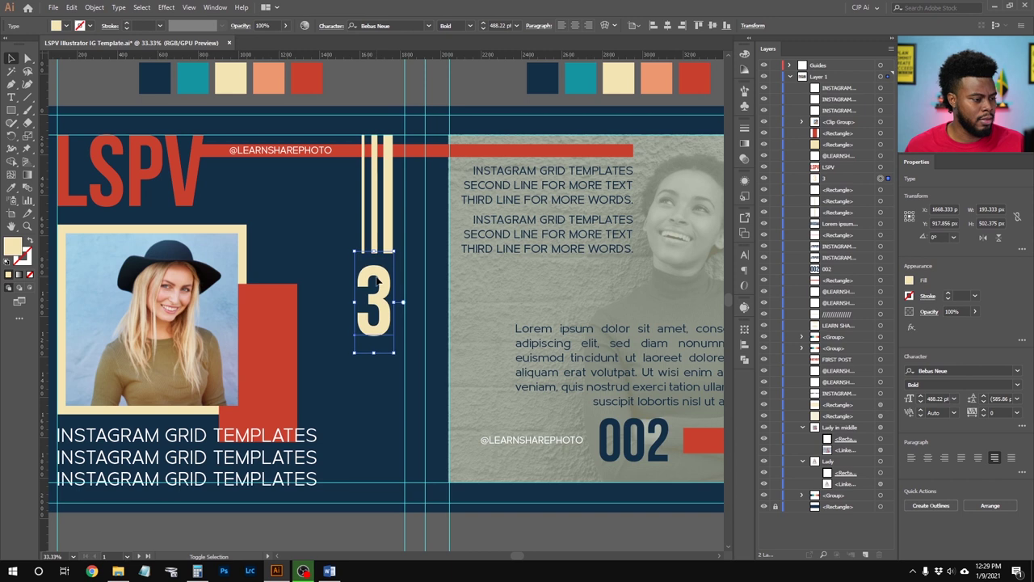
{"action": "key", "text": "shift+Down"}
{"action": "key", "text": "shift+Down"}
{"action": "key", "text": "shift+Down"}
{"action": "key", "text": "shift+Down"}
{"action": "key", "text": "shift+Down"}
{"action": "key", "text": "shift+Down"}
{"action": "key", "text": "shift+Down"}
{"action": "key", "text": "shift+Down"}
{"action": "key", "text": "shift+Down"}
{"action": "key", "text": "shift+Down"}
{"action": "key", "text": "shift+Down"}
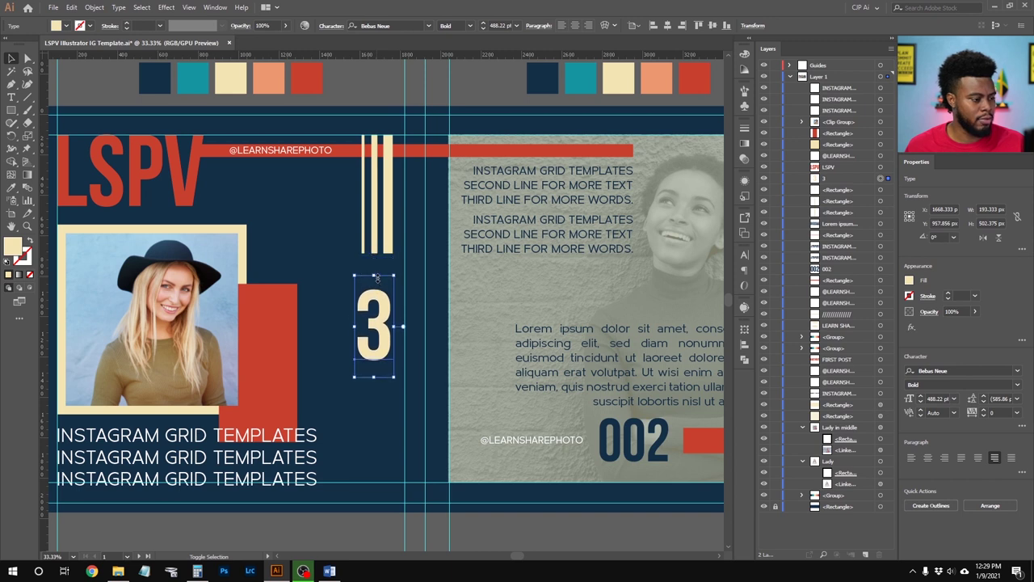
{"action": "left_click_drag", "start_coordinate": [391, 271], "coordinate": [377, 299]}
{"action": "left_click", "coordinate": [371, 419]}
Nudge the number 3 to the right so its left edge lines up with the left side of the vertical bars
{"action": "scroll", "coordinate": [373, 339], "scroll_direction": "up", "scroll_amount": 2}
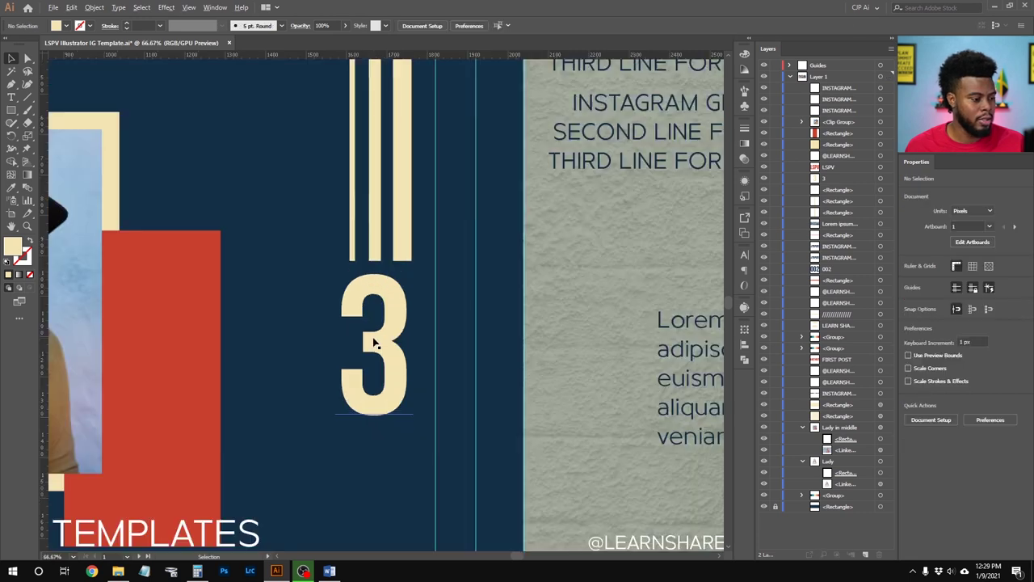
{"action": "left_click", "coordinate": [387, 297]}
{"action": "key", "text": "Right"}
{"action": "key", "text": "Right"}
{"action": "key", "text": "Right"}
{"action": "key", "text": "Right"}
{"action": "key", "text": "Right"}
{"action": "key", "text": "Right"}
{"action": "key", "text": "Right"}
{"action": "key", "text": "Right"}
{"action": "key", "text": "Right"}
{"action": "key", "text": "Right"}
{"action": "key", "text": "Right"}
{"action": "key", "text": "Right"}
{"action": "key", "text": "Right"}
{"action": "key", "text": "Right"}
{"action": "key", "text": "Right"}
{"action": "key", "text": "Right"}
{"action": "key", "text": "Right"}
{"action": "key", "text": "Right"}
{"action": "key", "text": "Right"}
{"action": "key", "text": "Right"}
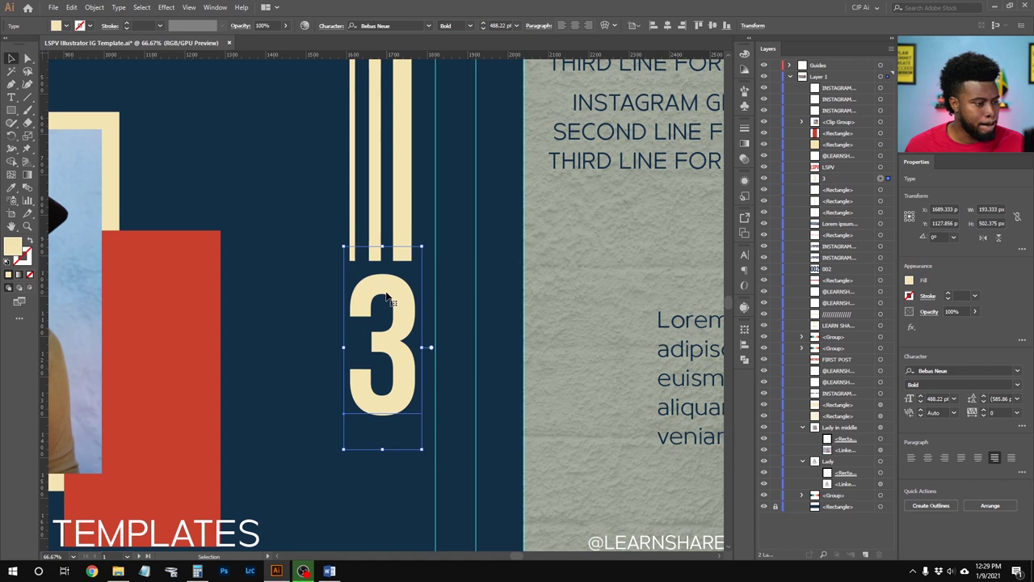
{"action": "left_click", "coordinate": [356, 348]}
Examine the open area between the LSPV heading and the vertical bars in relation to the whole three-post layout
{"action": "key", "text": "ctrl+minus"}
{"action": "key", "text": "ctrl+minus"}
{"action": "key", "text": "t"}
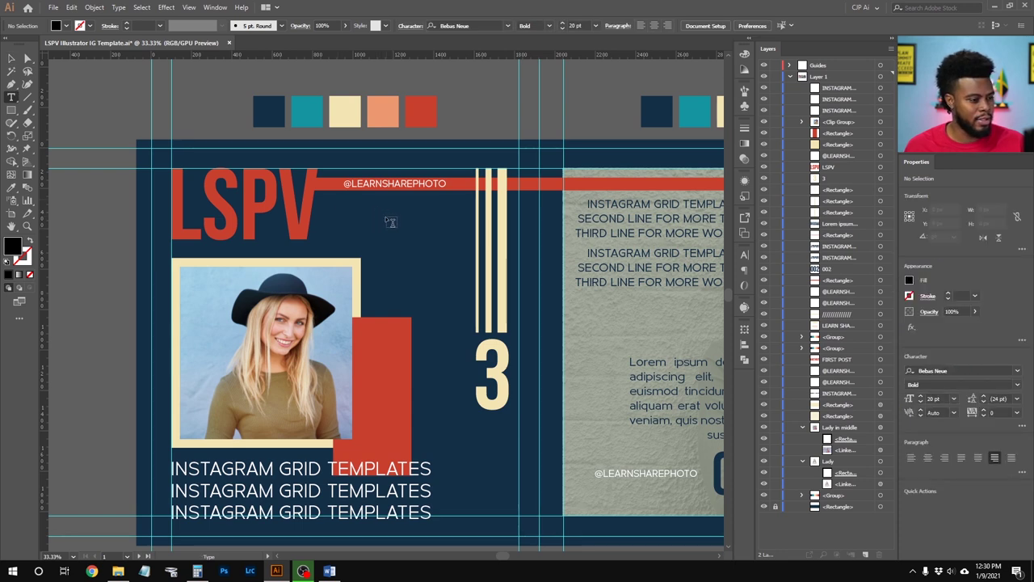
{"action": "key", "text": "ctrl+minus"}
{"action": "key", "text": "ctrl+minus"}
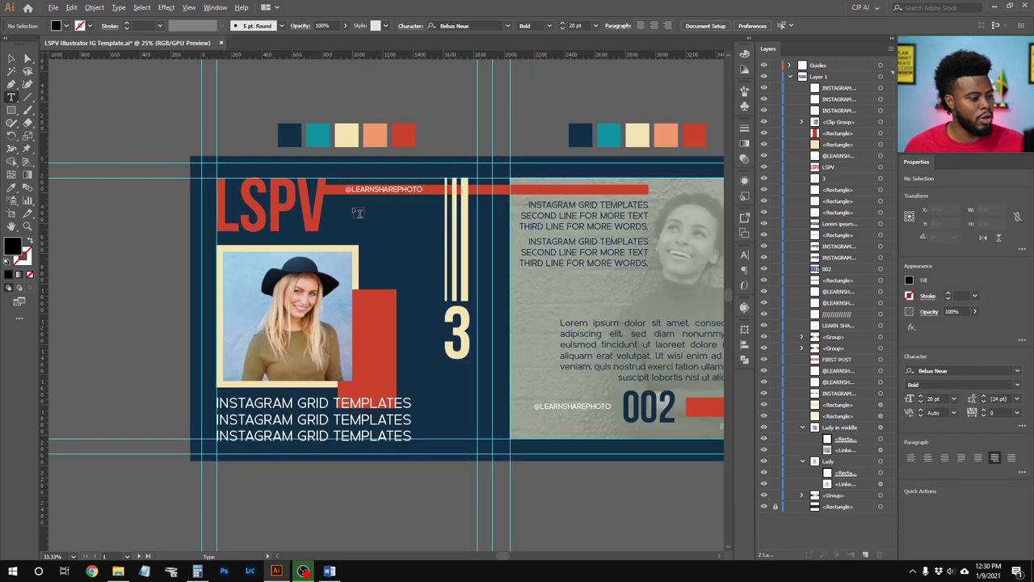
{"action": "scroll", "coordinate": [351, 212], "scroll_direction": "right", "scroll_amount": 3}
{"action": "key", "text": "v"}
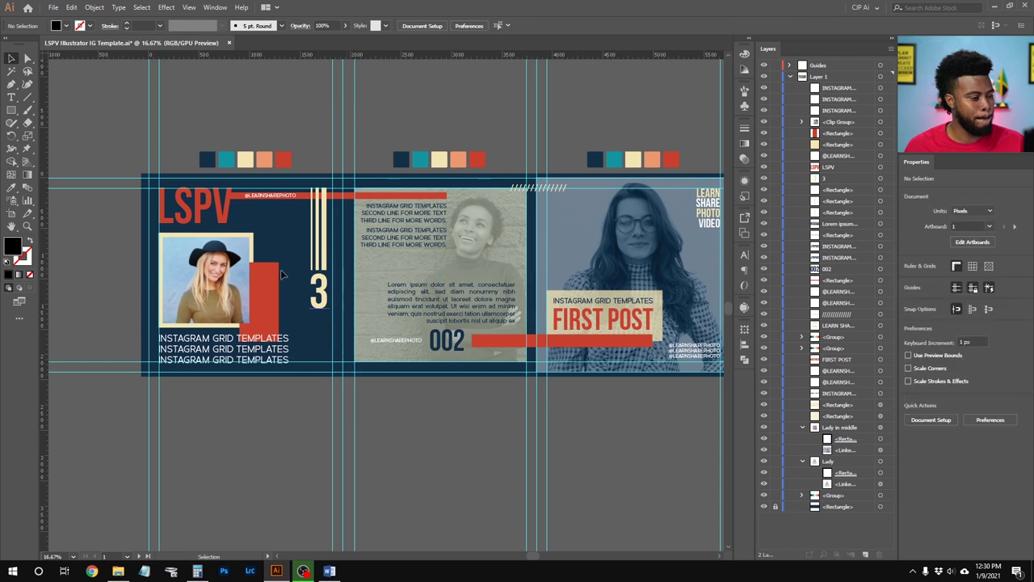
{"action": "scroll", "coordinate": [263, 269], "scroll_direction": "up", "scroll_amount": 1}
{"action": "key", "text": "a"}
{"action": "left_click_drag", "start_coordinate": [279, 228], "coordinate": [413, 217]}
{"action": "key", "text": "v"}
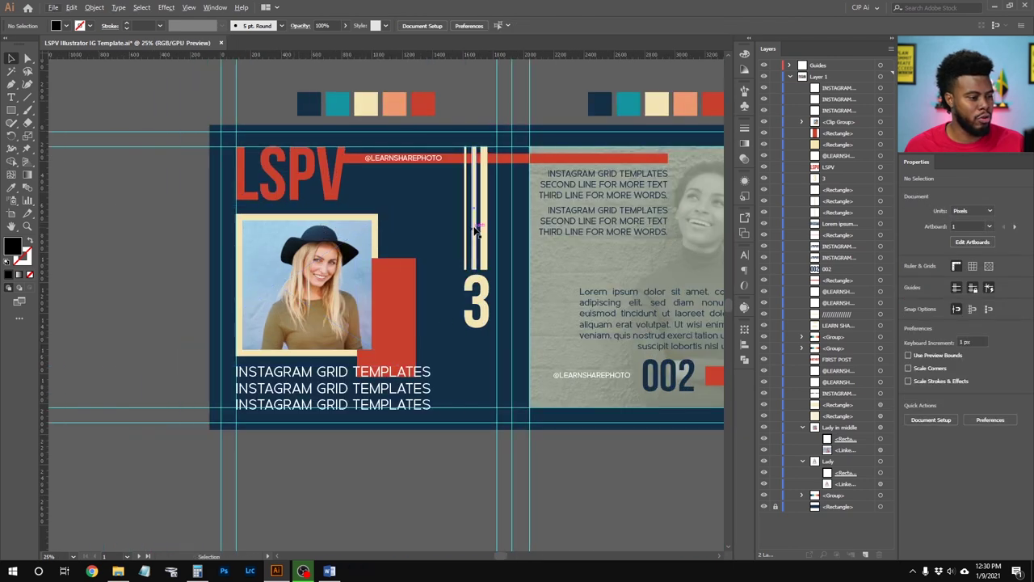
{"action": "scroll", "coordinate": [414, 210], "scroll_direction": "up", "scroll_amount": 2}
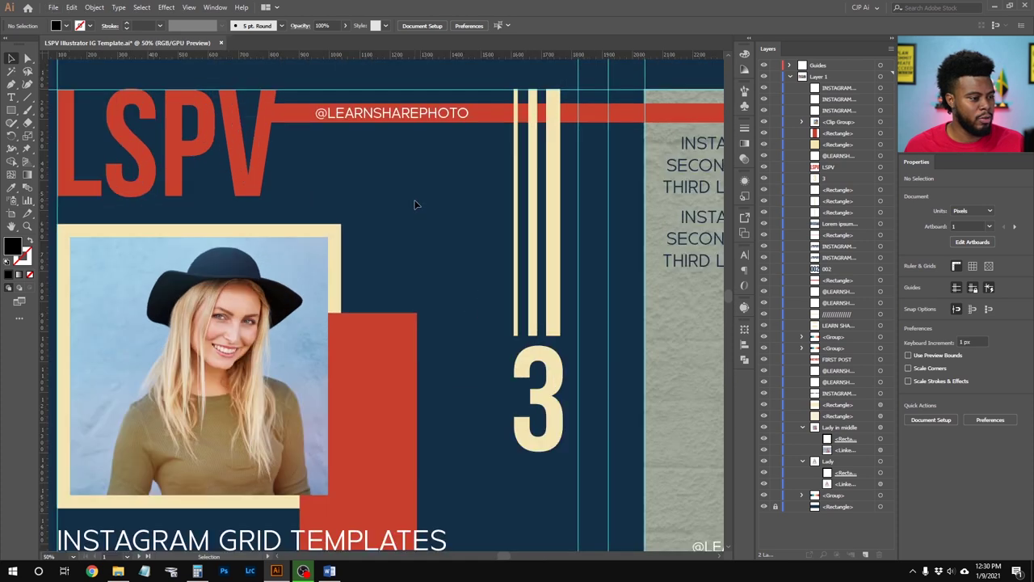
Add an area text box about 439 by 473 px between the LSPV heading and vertical bars, keeping only the first placeholder sentences
{"action": "key", "text": "t"}
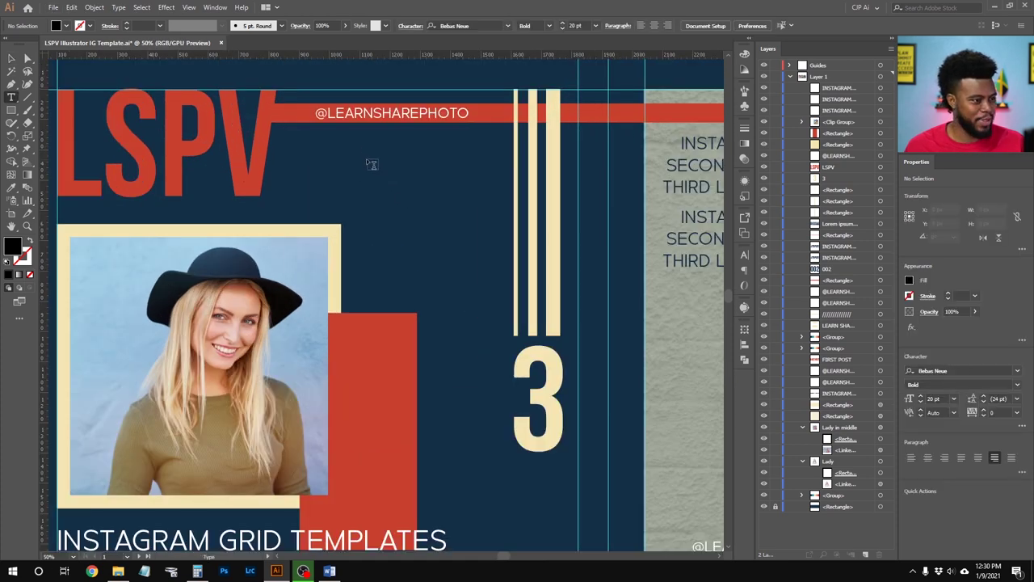
{"action": "left_click_drag", "start_coordinate": [363, 147], "coordinate": [499, 295]}
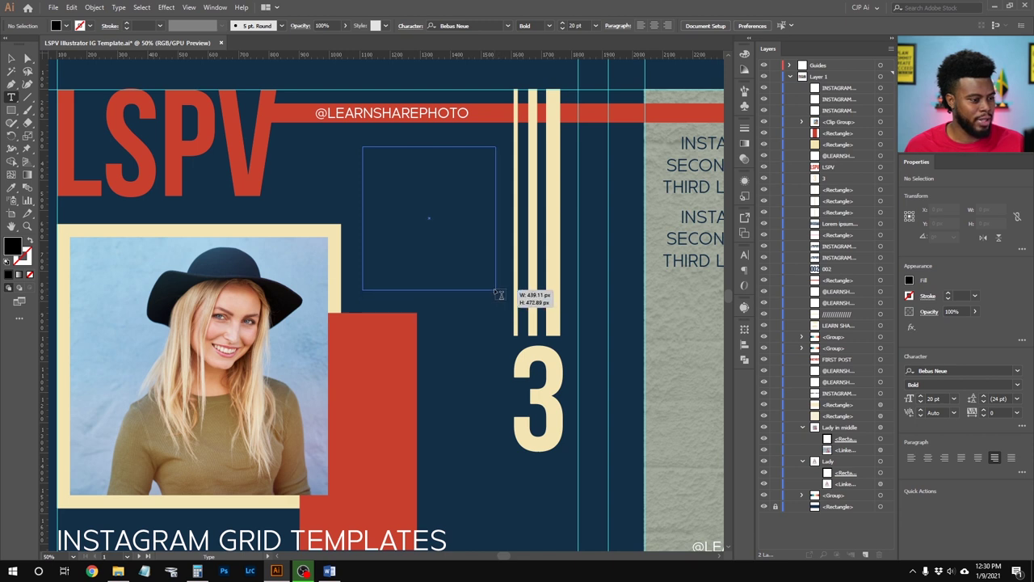
{"action": "left_click_drag", "start_coordinate": [499, 295], "coordinate": [499, 295]}
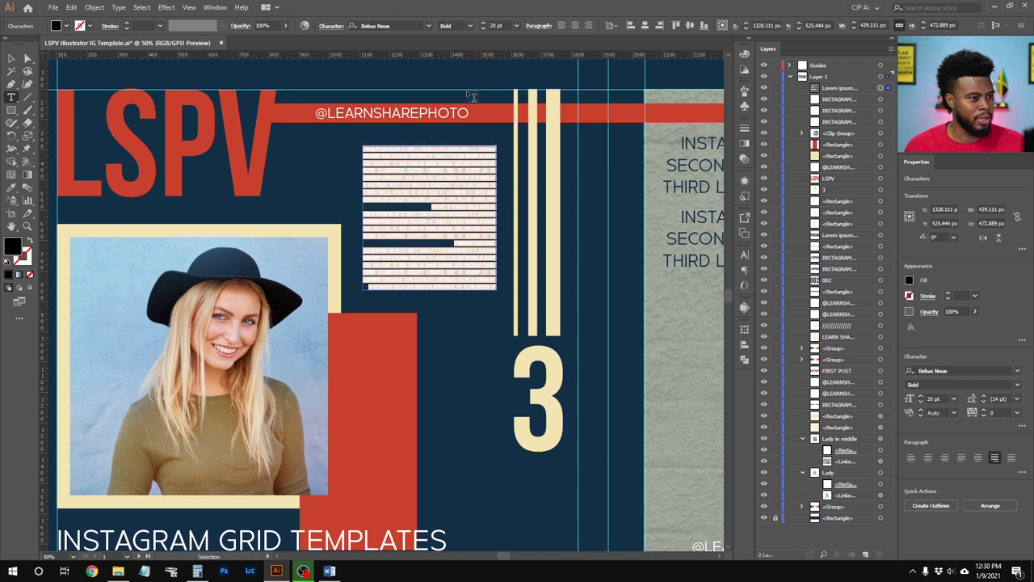
{"action": "left_click", "coordinate": [468, 170]}
{"action": "left_click_drag", "start_coordinate": [455, 168], "coordinate": [559, 304]}
{"action": "key", "text": "BackSpace"}
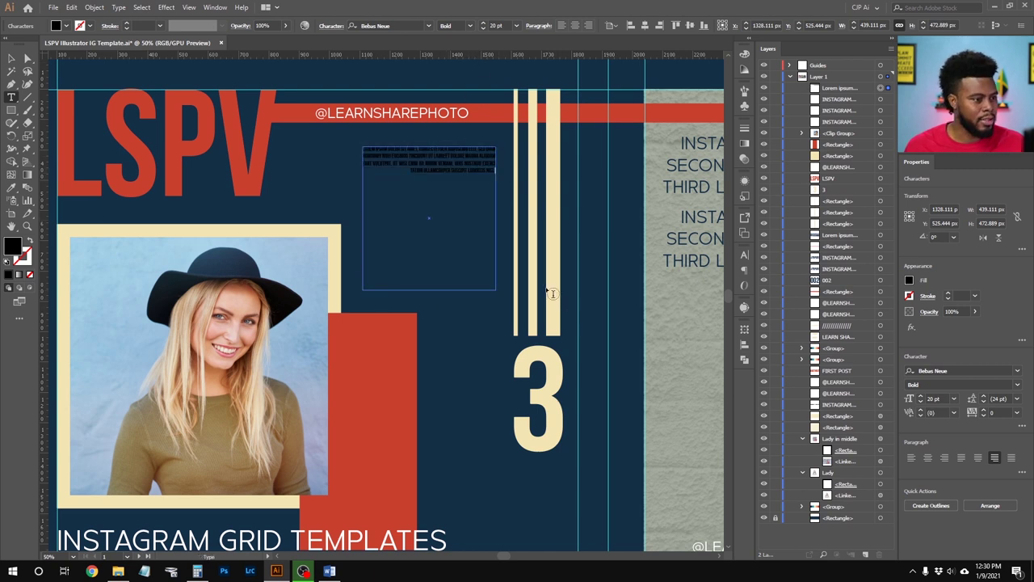
Colour all the new placeholder paragraph white and set its font to Metrisch Book
{"action": "key", "text": "ctrl+a"}
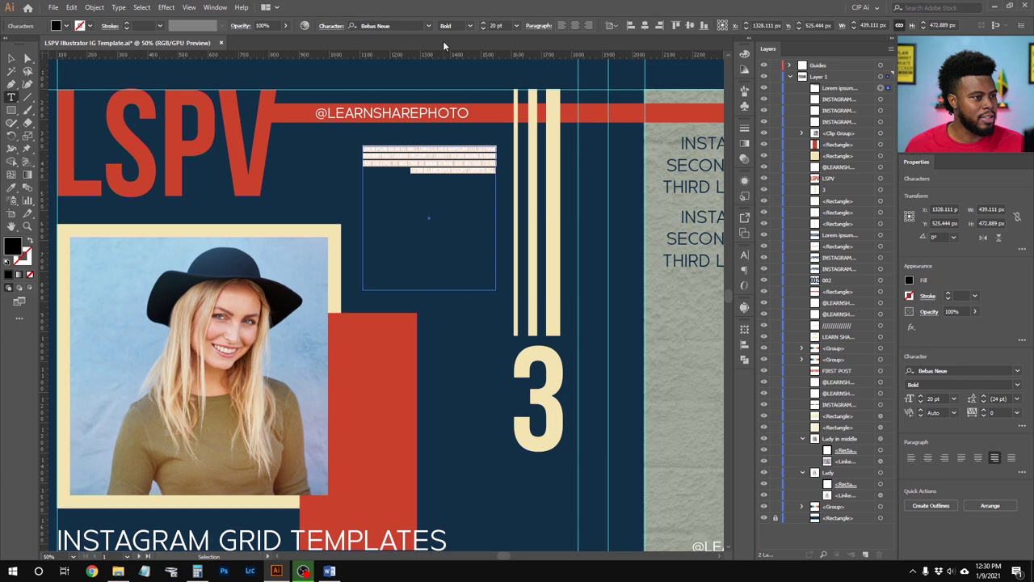
{"action": "left_click", "coordinate": [58, 28]}
{"action": "left_click", "coordinate": [25, 43]}
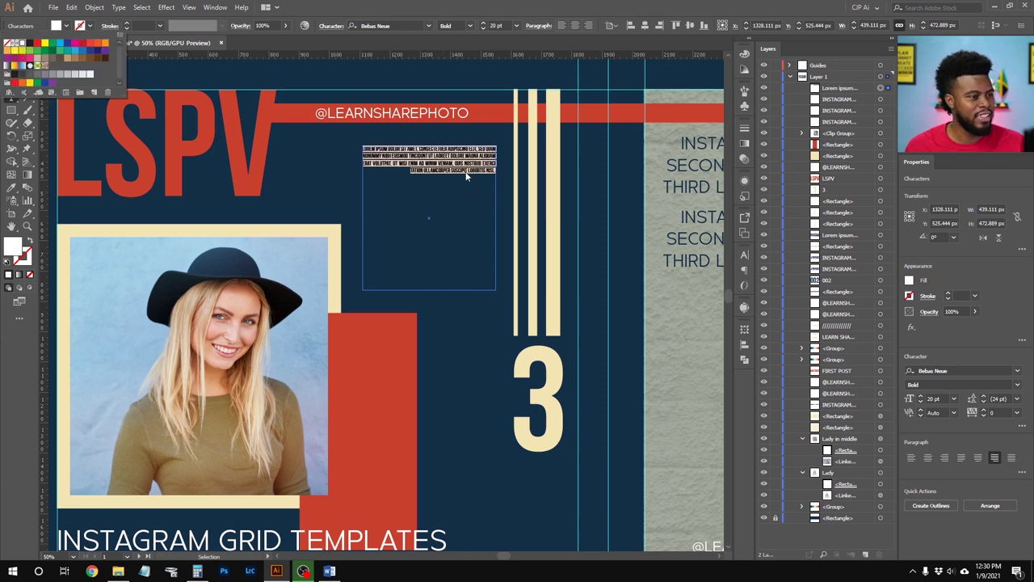
{"action": "left_click", "coordinate": [395, 25]}
{"action": "type", "text": "metri"}
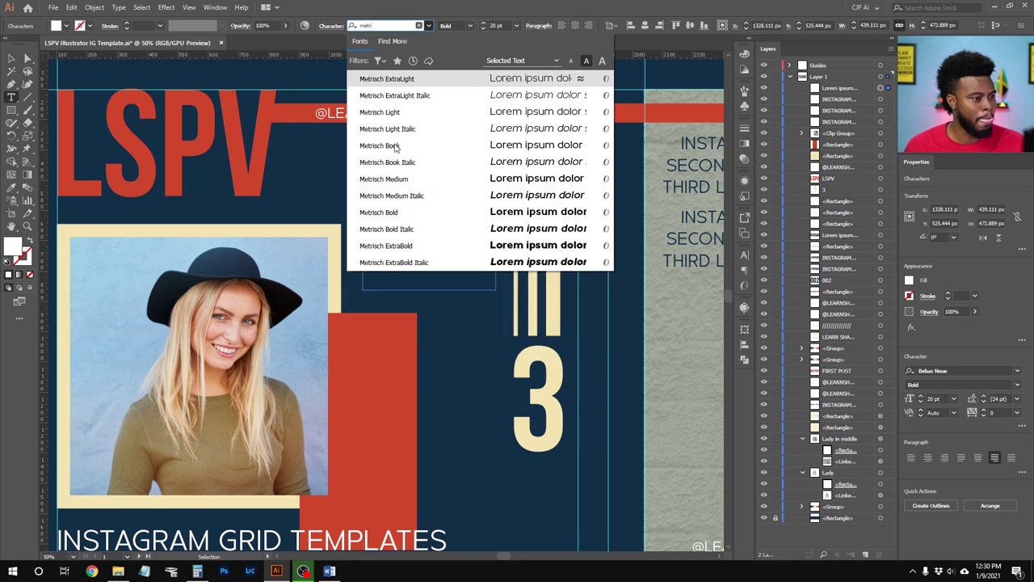
{"action": "left_click", "coordinate": [395, 146]}
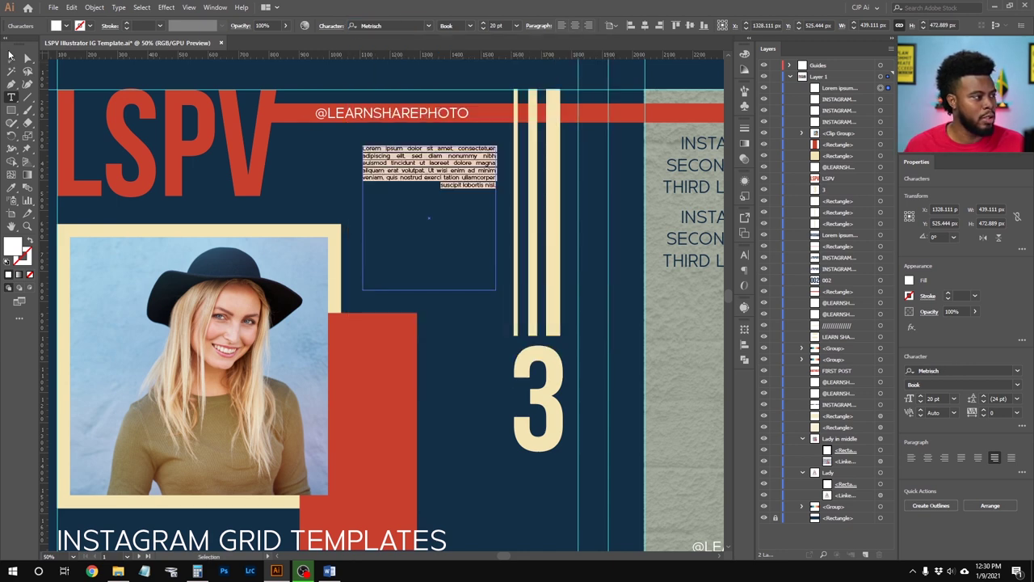
Try the white placeholder paragraph at a font size of 40 pt and at 30 pt
{"action": "left_click", "coordinate": [495, 25]}
{"action": "type", "text": "40"}
{"action": "key", "text": "Return"}
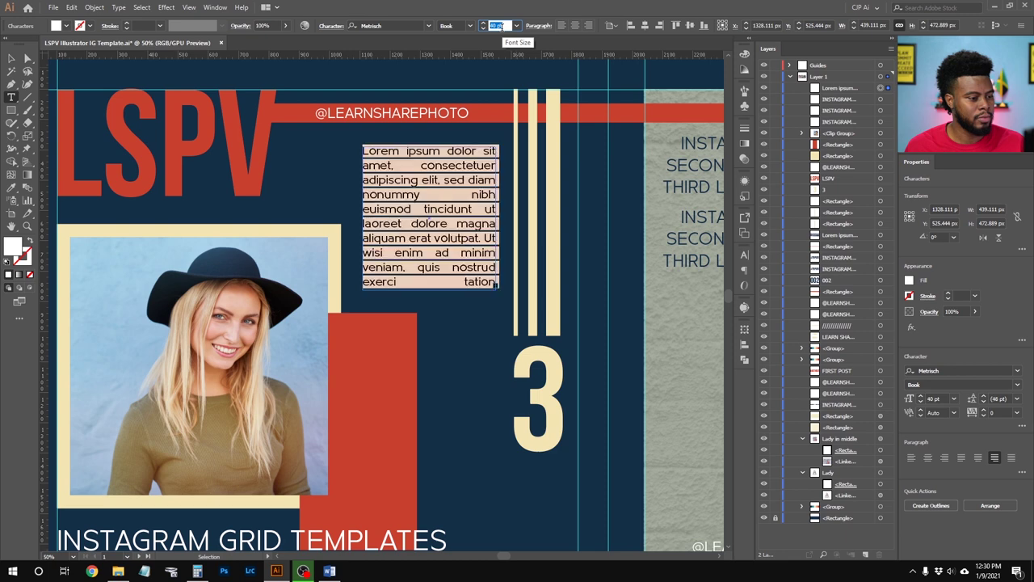
{"action": "type", "text": "30"}
{"action": "key", "text": "Return"}
Shorten the white paragraph so it ends at "veniam." and enlarge its text to 44 pt
{"action": "left_click", "coordinate": [462, 207]}
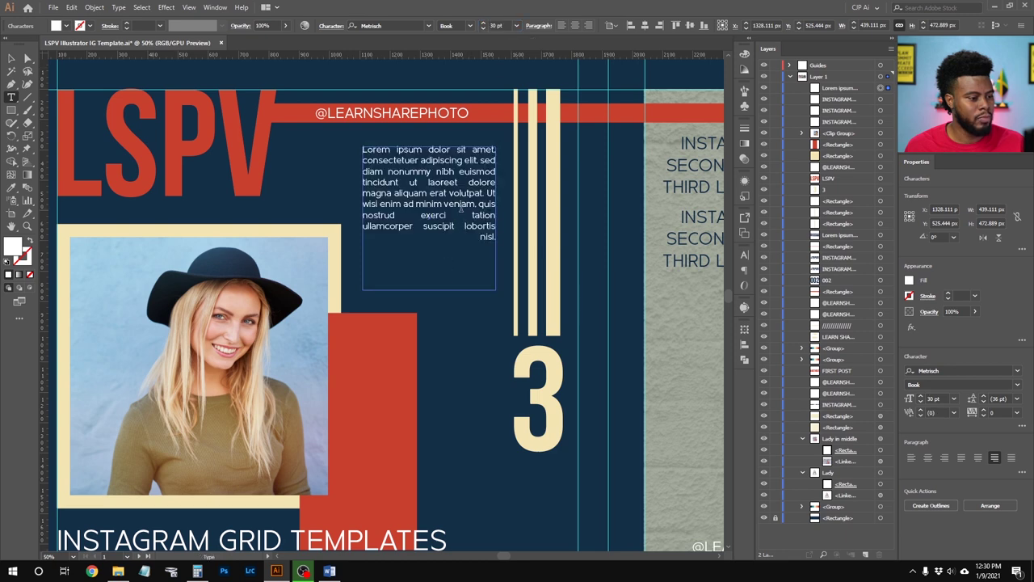
{"action": "left_click_drag", "start_coordinate": [473, 203], "coordinate": [533, 262]}
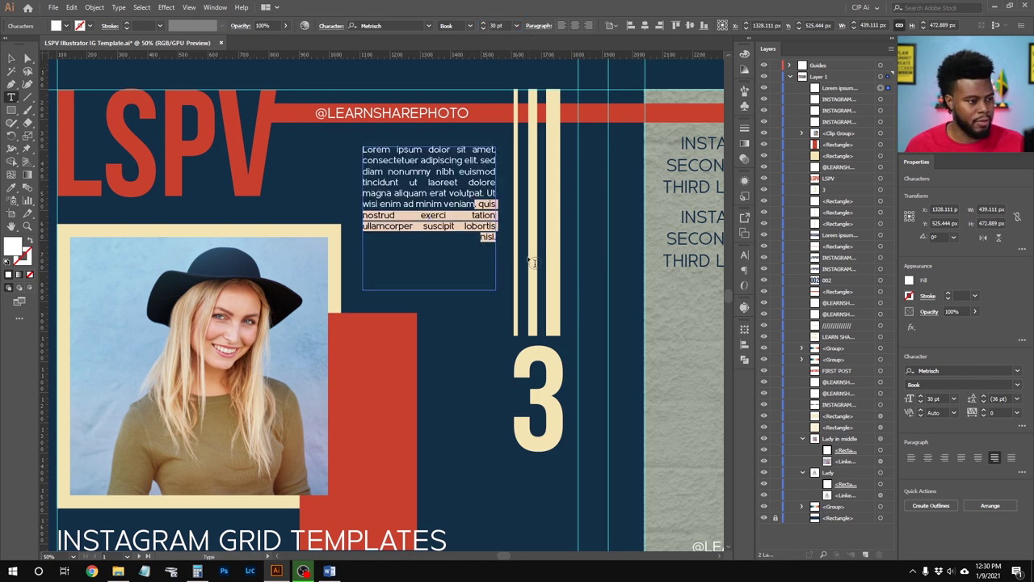
{"action": "key", "text": "BackSpace"}
{"action": "key", "text": "ctrl+a"}
{"action": "left_click", "coordinate": [501, 26]}
{"action": "scroll", "coordinate": [500, 26], "scroll_direction": "up", "scroll_amount": 11}
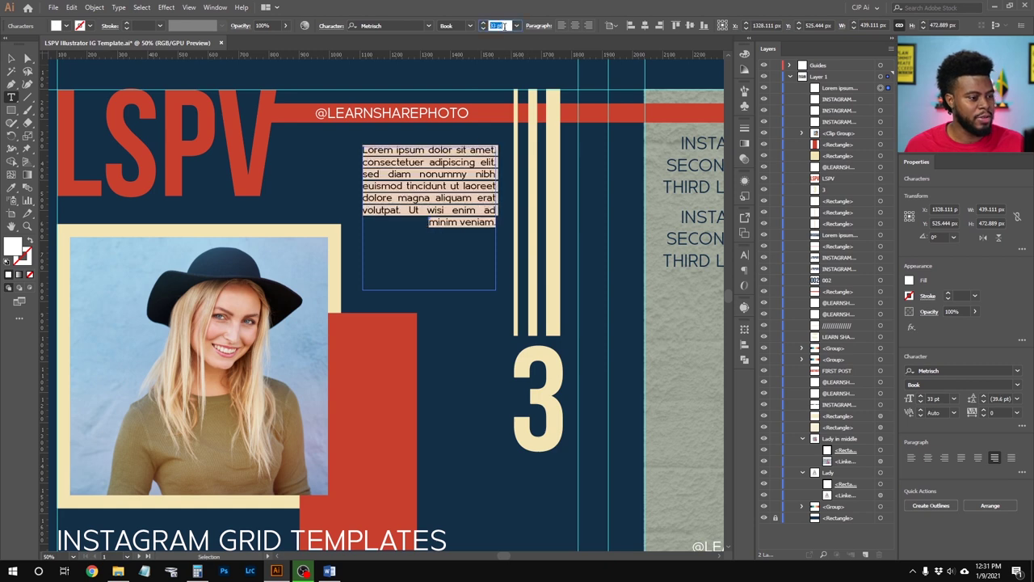
{"action": "scroll", "coordinate": [507, 31], "scroll_direction": "up", "scroll_amount": 1}
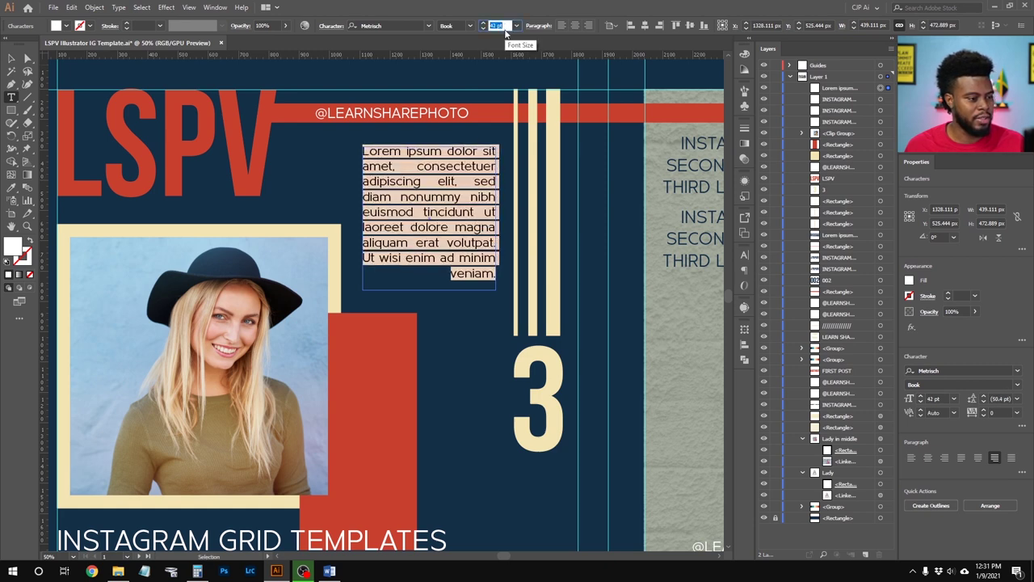
{"action": "scroll", "coordinate": [505, 30], "scroll_direction": "up", "scroll_amount": 2}
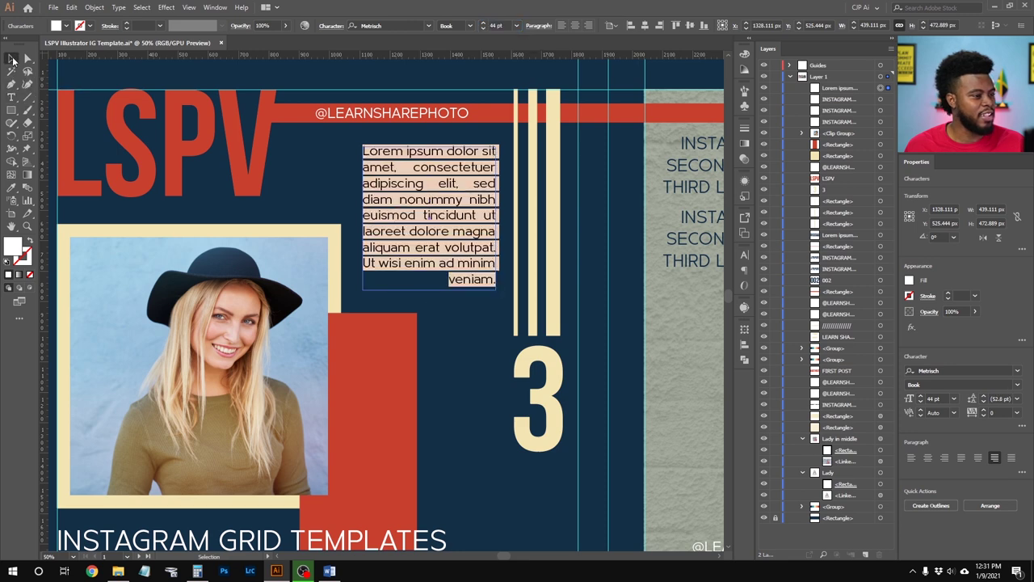
{"action": "left_click", "coordinate": [11, 59]}
{"action": "left_click", "coordinate": [329, 183]}
Try right-aligning the white paragraph, and undo the alignment change
{"action": "scroll", "coordinate": [328, 183], "scroll_direction": "down", "scroll_amount": 2}
{"action": "scroll", "coordinate": [404, 183], "scroll_direction": "left", "scroll_amount": 2}
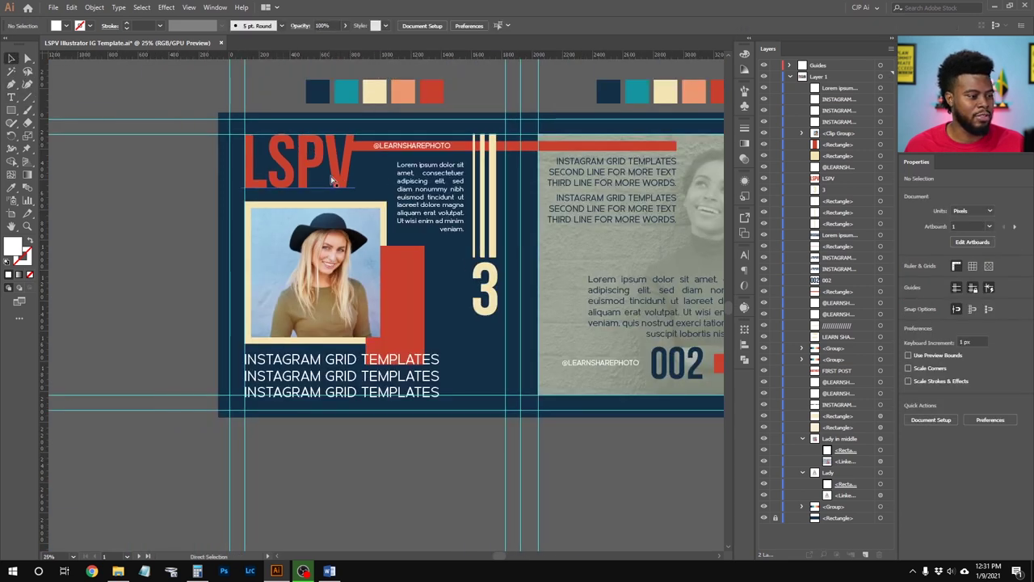
{"action": "scroll", "coordinate": [480, 182], "scroll_direction": "up", "scroll_amount": 1}
{"action": "double_click", "coordinate": [479, 182]}
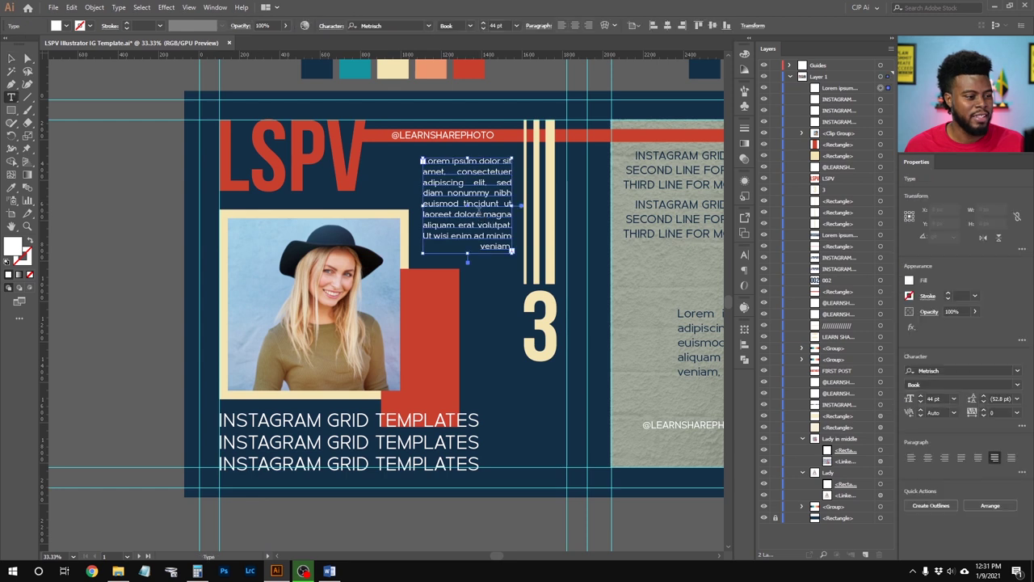
{"action": "key", "text": "ctrl+a"}
{"action": "left_click", "coordinate": [587, 26]}
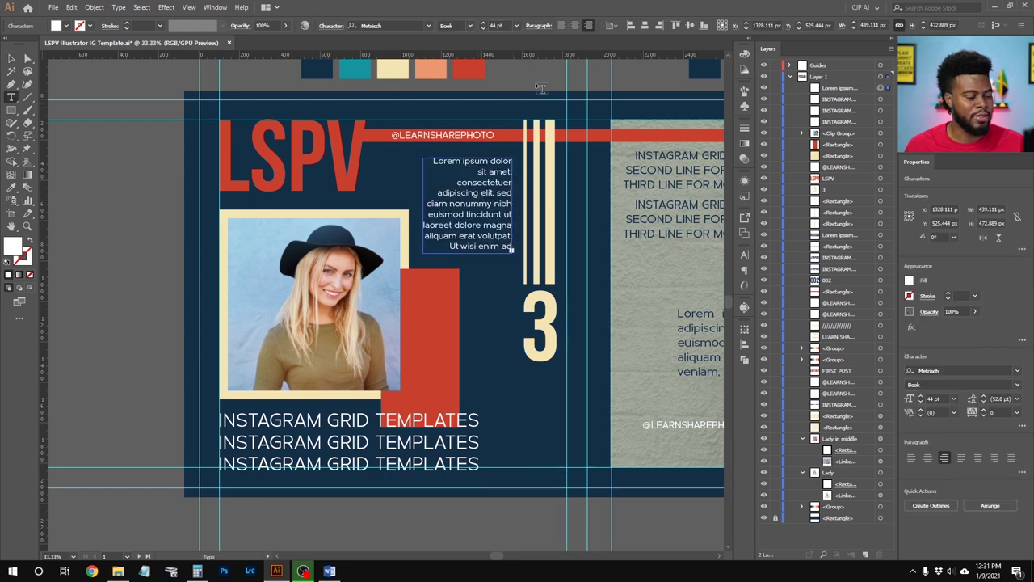
{"action": "key", "text": "Escape"}
{"action": "key", "text": "ctrl+z"}
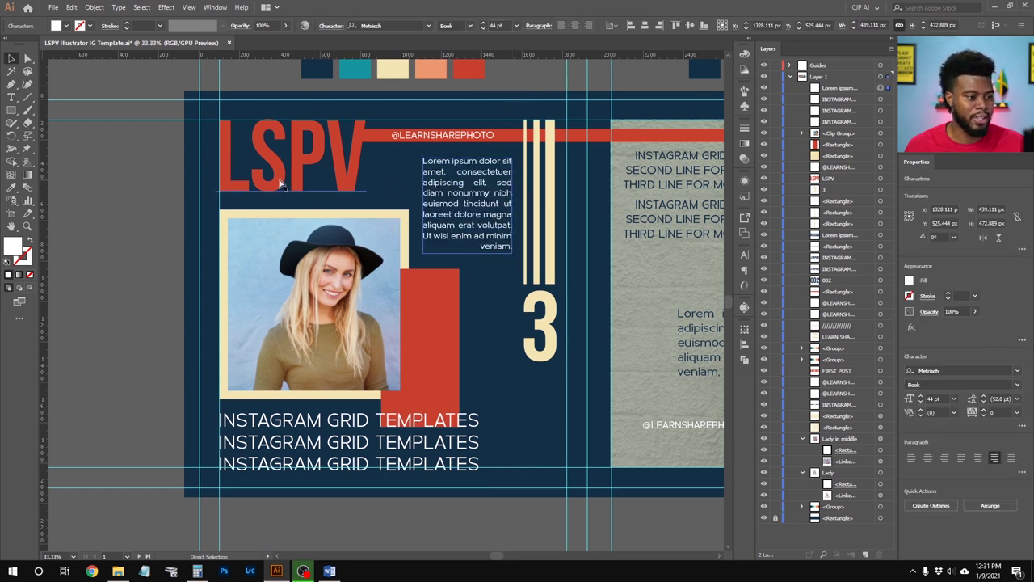
{"action": "left_click", "coordinate": [150, 195]}
{"action": "left_click", "coordinate": [477, 211]}
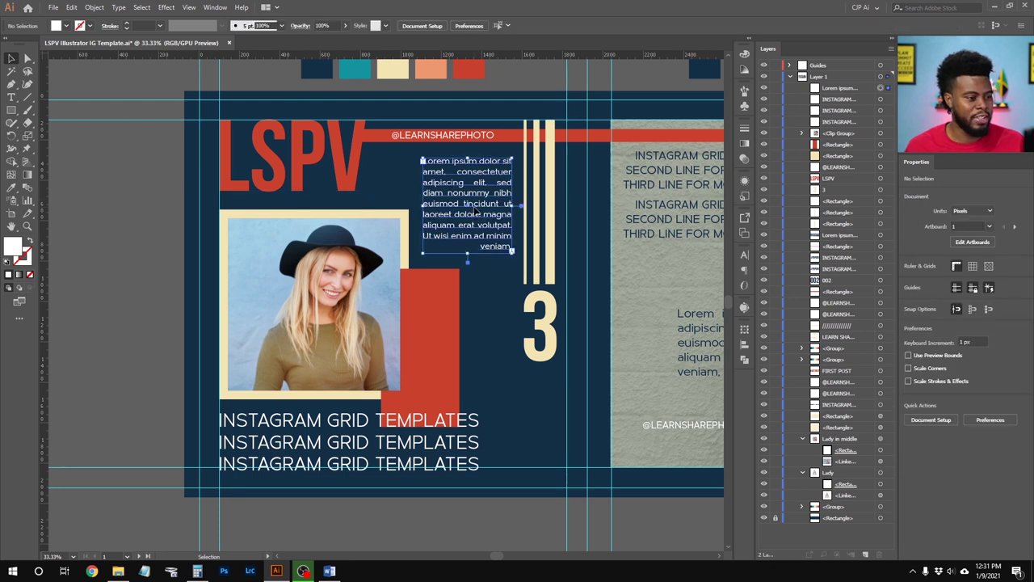
{"action": "left_click_drag", "start_coordinate": [473, 209], "coordinate": [474, 206]}
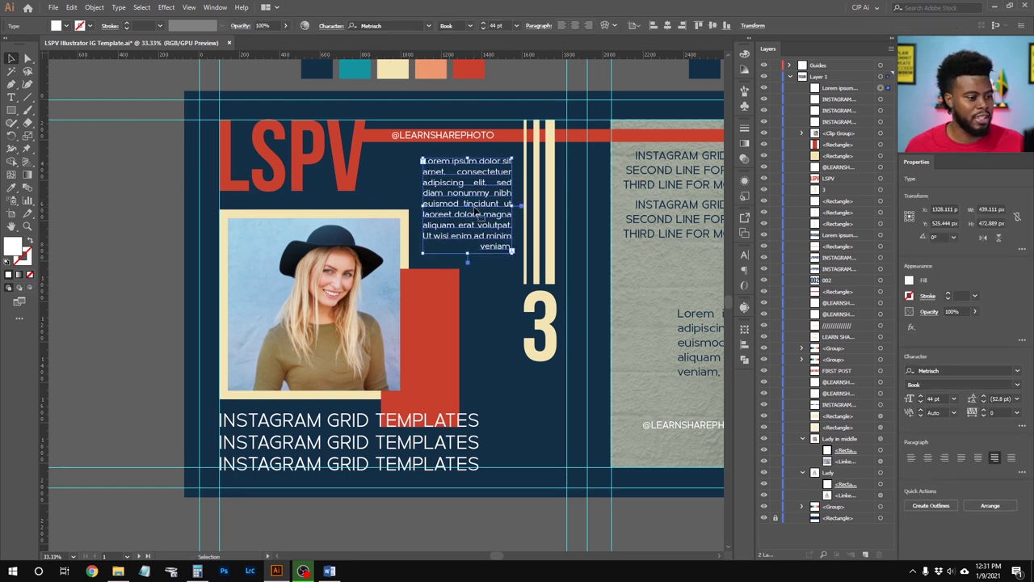
{"action": "left_click", "coordinate": [115, 213]}
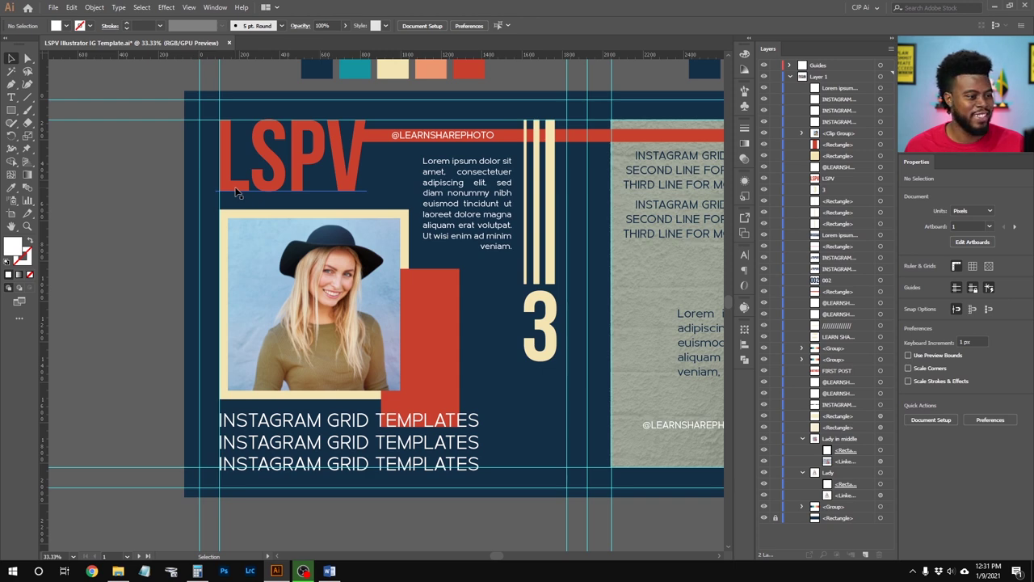
Switch the document display to full-screen mode with all three posts in view
{"action": "key", "text": "a"}
{"action": "key", "text": "ctrl+minus"}
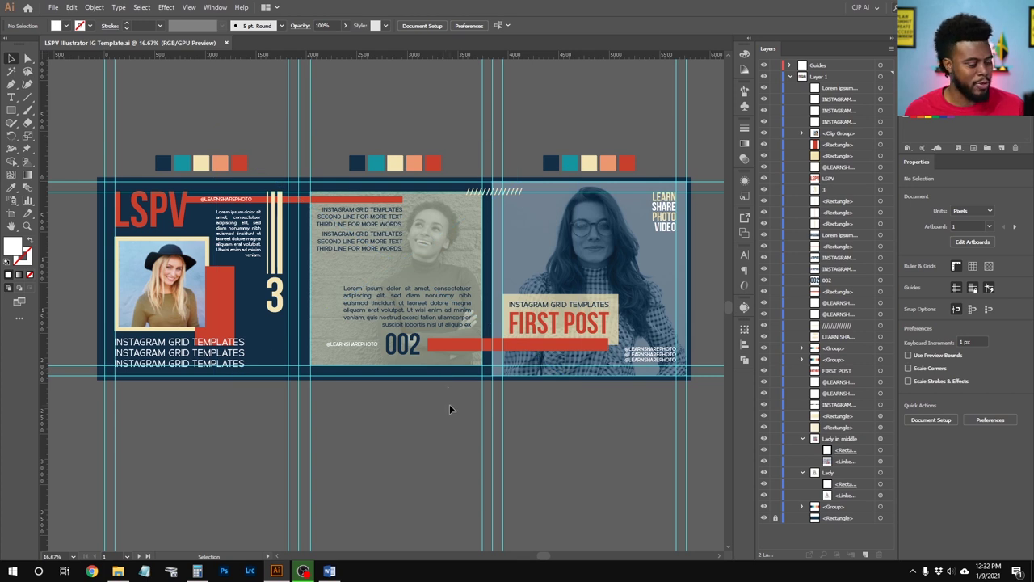
{"action": "key", "text": "f"}
{"action": "key", "text": "f"}
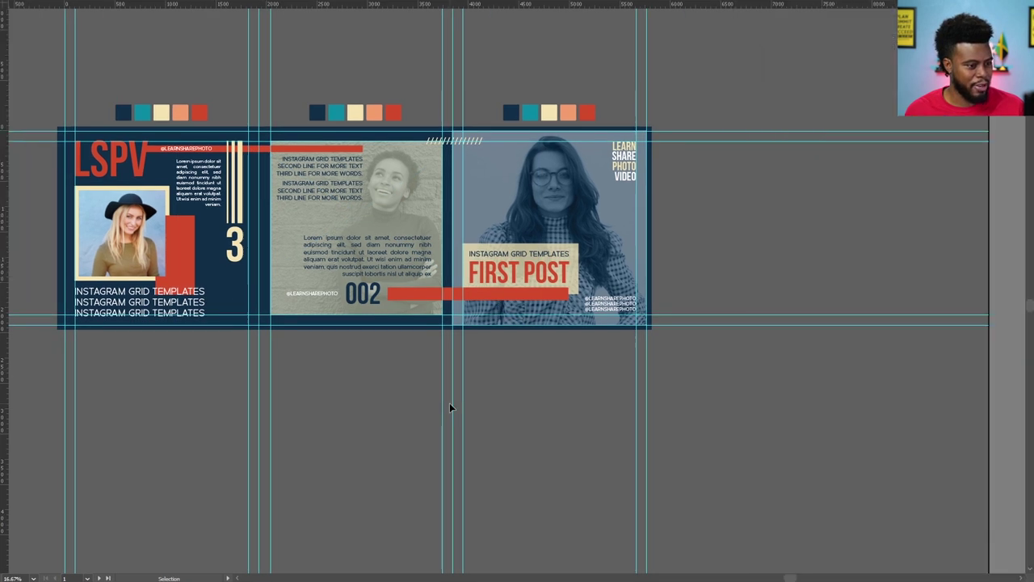
{"action": "key", "text": "f"}
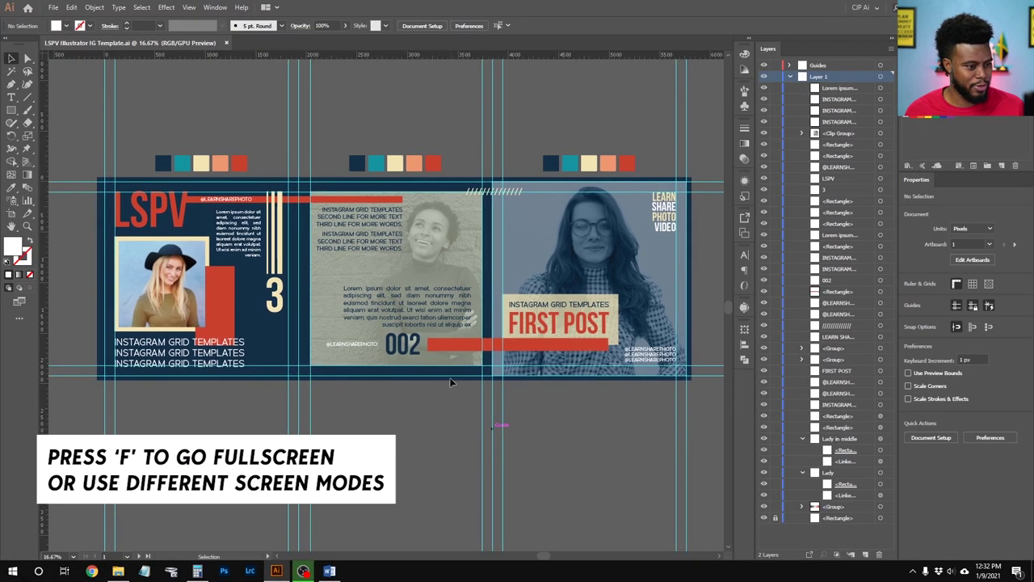
{"action": "key", "text": "f"}
{"action": "key", "text": "f"}
Frame the three posts closely in the full-screen view and hide the guides
{"action": "scroll", "coordinate": [455, 369], "scroll_direction": "left", "scroll_amount": 3}
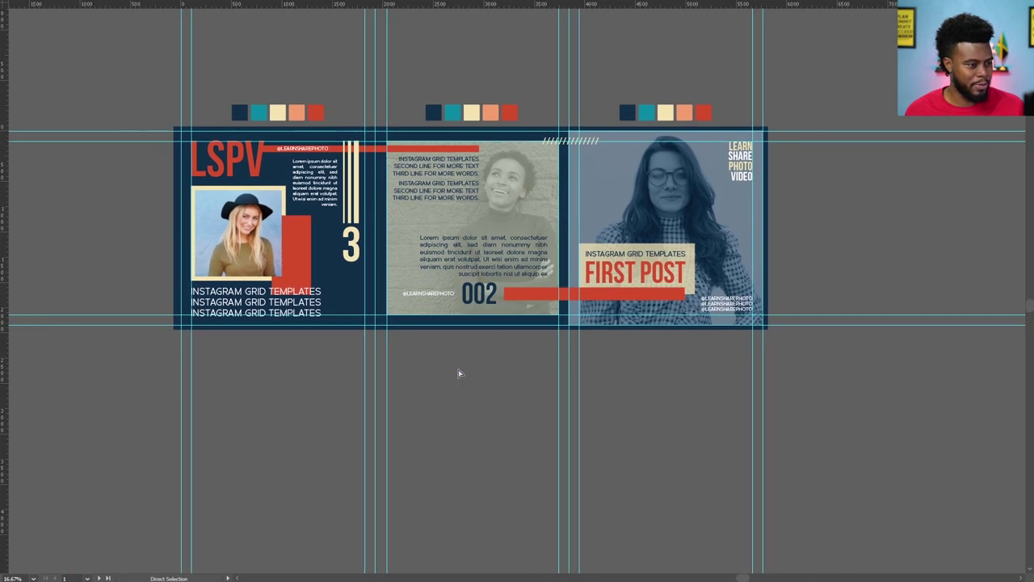
{"action": "scroll", "coordinate": [570, 369], "scroll_direction": "up", "scroll_amount": 1}
{"action": "scroll", "coordinate": [574, 364], "scroll_direction": "left", "scroll_amount": 4}
{"action": "scroll", "coordinate": [574, 365], "scroll_direction": "up", "scroll_amount": 4}
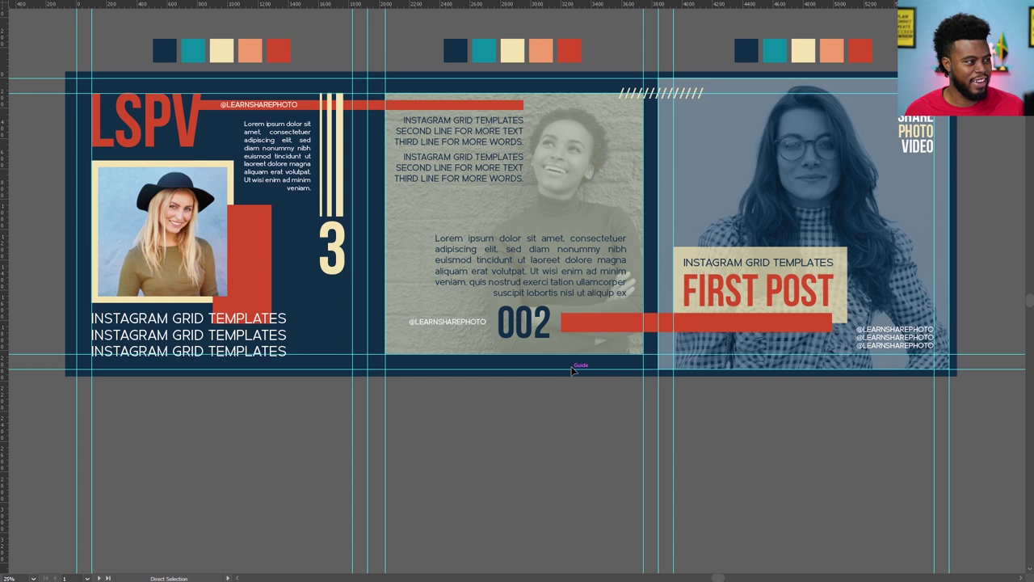
{"action": "scroll", "coordinate": [565, 242], "scroll_direction": "up", "scroll_amount": 1}
{"action": "scroll", "coordinate": [546, 97], "scroll_direction": "down", "scroll_amount": 1}
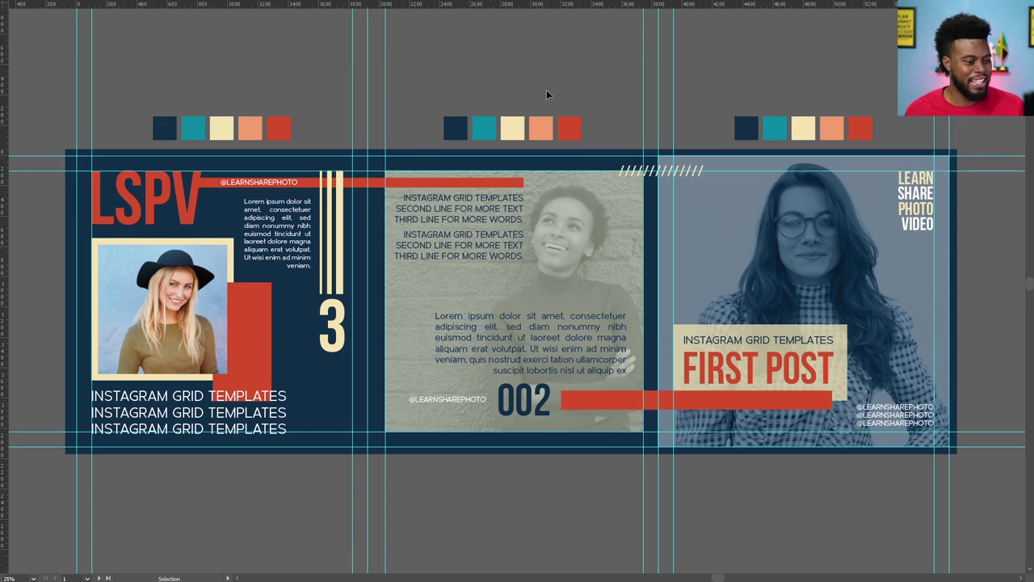
{"action": "right_click", "coordinate": [567, 48]}
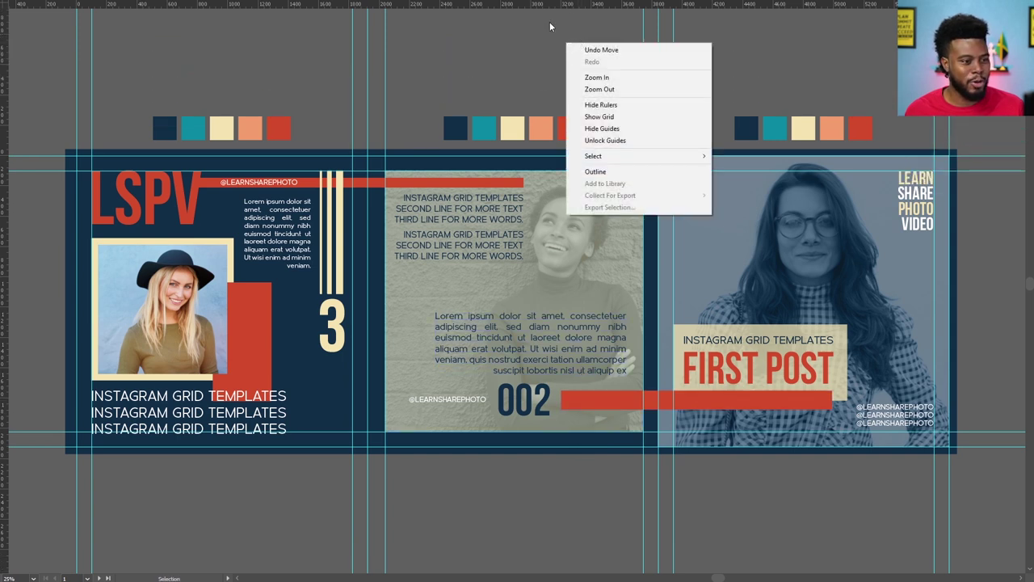
{"action": "left_click", "coordinate": [778, 63]}
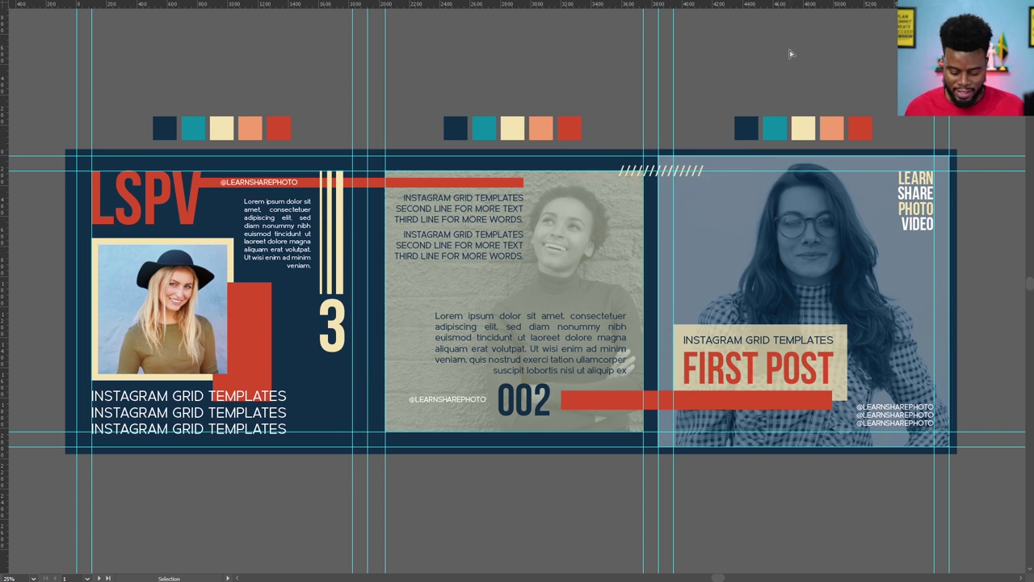
{"action": "key", "text": "ctrl+semicolon"}
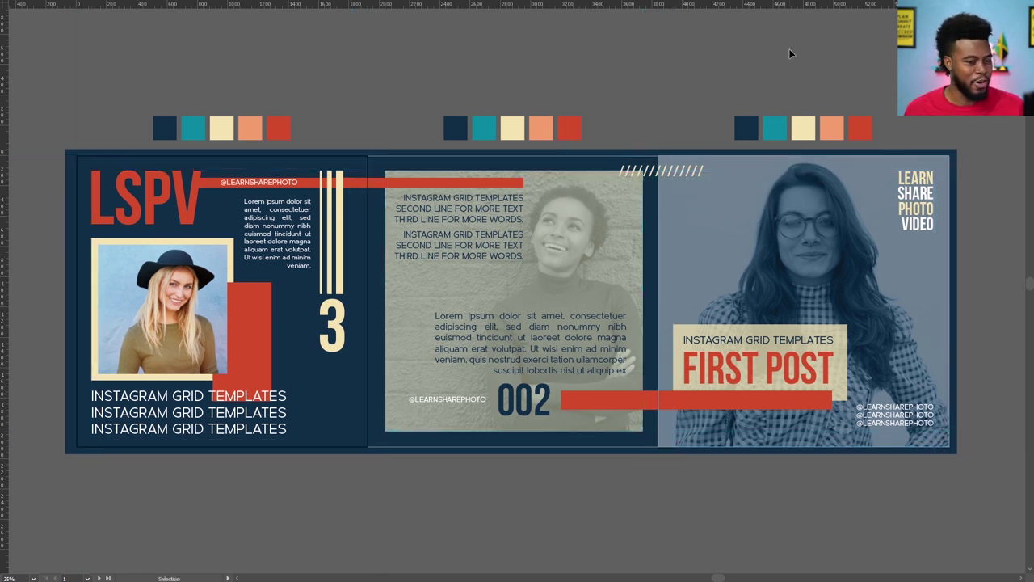
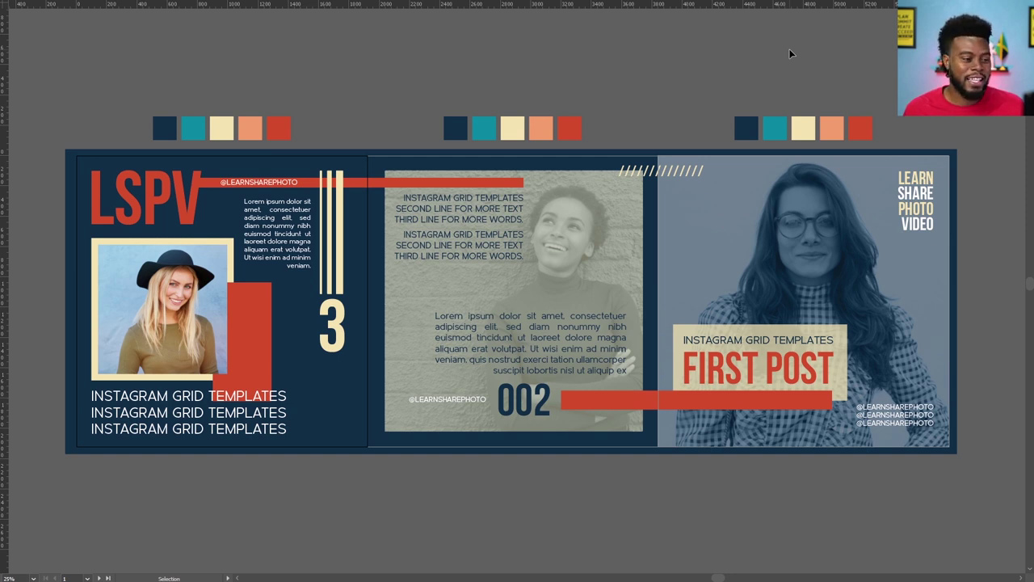
{"action": "scroll", "coordinate": [781, 51], "scroll_direction": "up", "scroll_amount": 1}
{"action": "scroll", "coordinate": [780, 53], "scroll_direction": "down", "scroll_amount": 1}
{"action": "key", "text": "a"}
{"action": "key", "text": "v"}
{"action": "scroll", "coordinate": [768, 57], "scroll_direction": "down", "scroll_amount": 1}
{"action": "scroll", "coordinate": [768, 57], "scroll_direction": "up", "scroll_amount": 1}
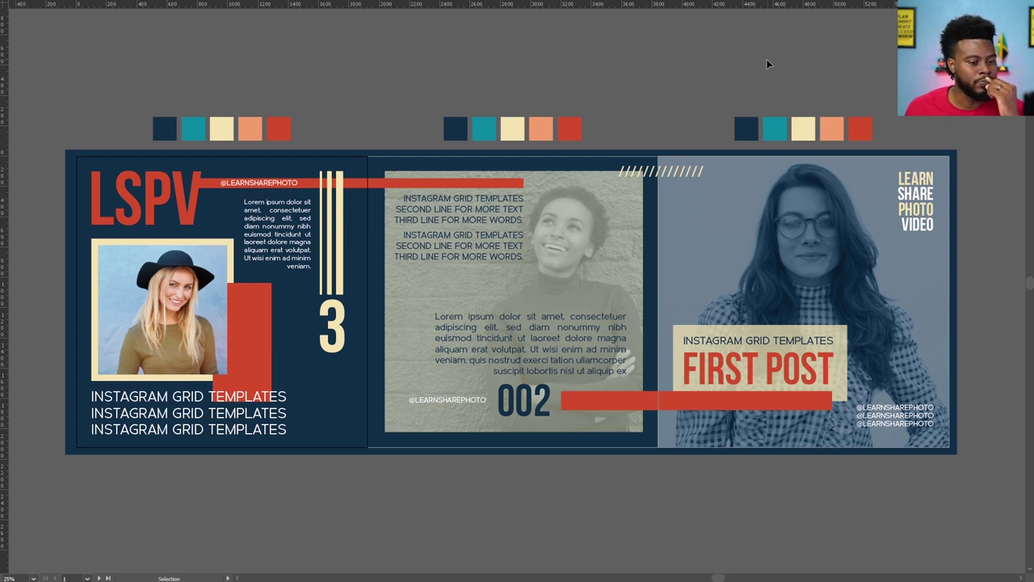
Try placing a copy of the cream slanted-line strip beneath the large 3 on the third post, and undo the copy
{"action": "left_click", "coordinate": [656, 179]}
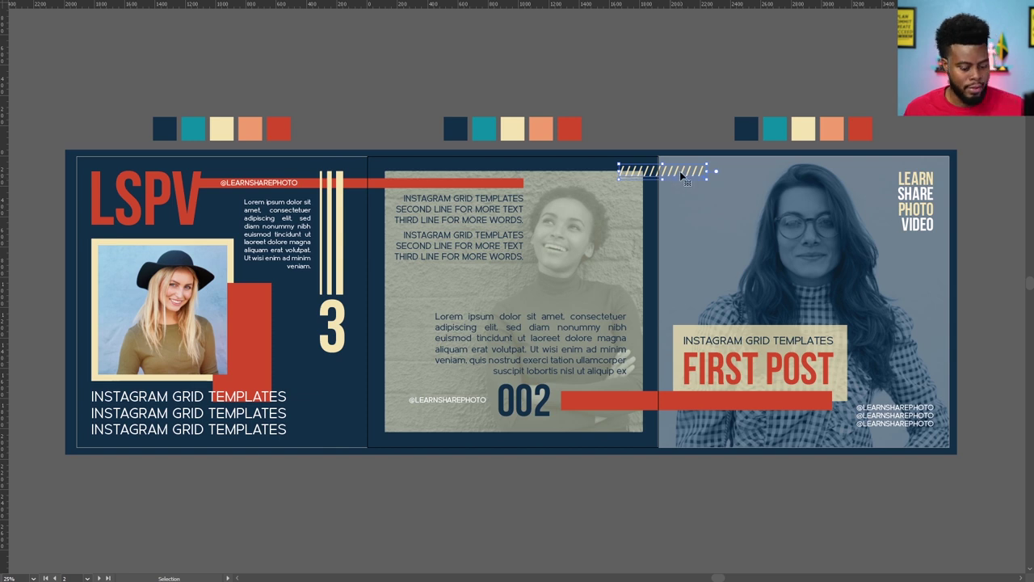
{"action": "left_click_drag", "start_coordinate": [682, 176], "coordinate": [351, 369]}
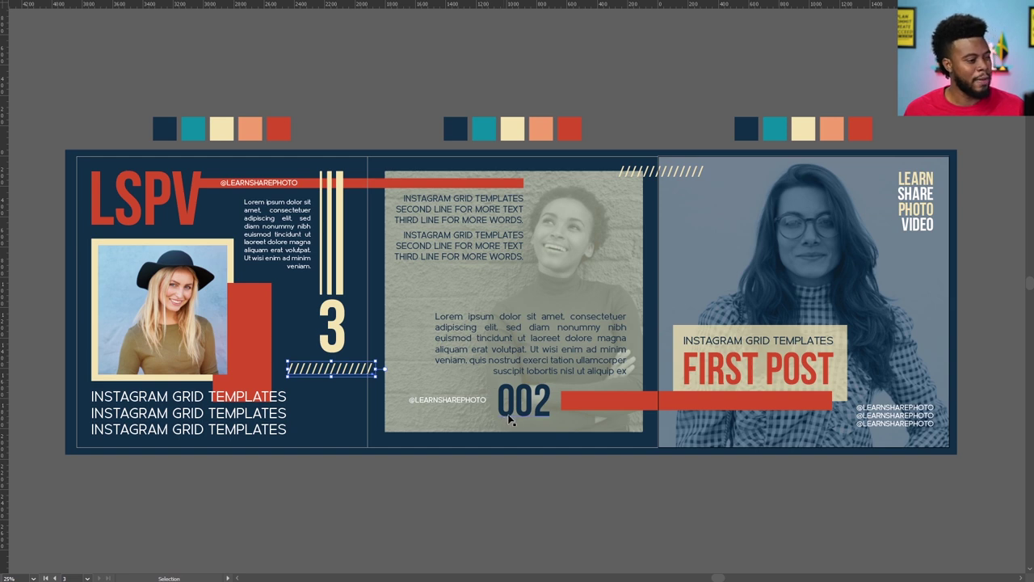
{"action": "key", "text": "ctrl+z"}
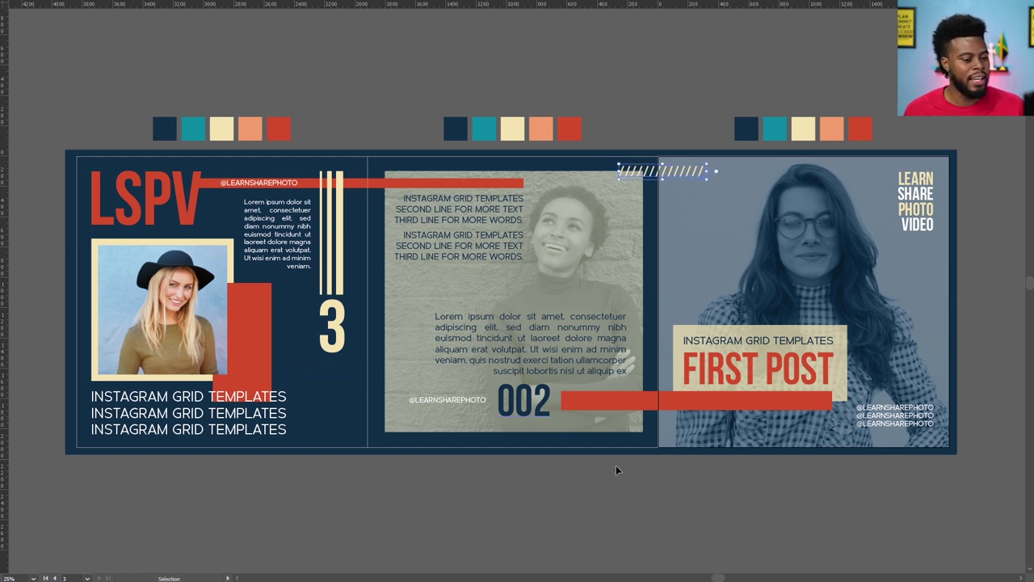
Duplicate the cream slanted-line strip to the lower boundary between the third and second posts, centring it on the artboard edge
{"action": "left_click_drag", "start_coordinate": [682, 173], "coordinate": [385, 438]}
{"action": "scroll", "coordinate": [385, 438], "scroll_direction": "up", "scroll_amount": 3}
{"action": "key", "text": "v"}
{"action": "scroll", "coordinate": [387, 444], "scroll_direction": "up", "scroll_amount": 1}
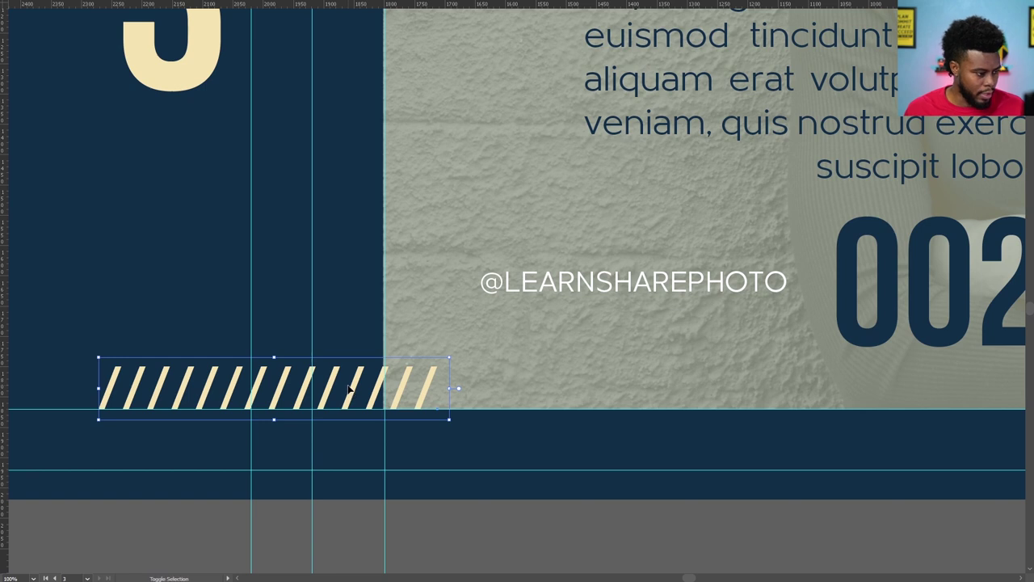
{"action": "left_click_drag", "start_coordinate": [349, 388], "coordinate": [401, 389]}
{"action": "key", "text": "shift+Left"}
{"action": "key", "text": "shift+Left"}
{"action": "key", "text": "shift+Left"}
{"action": "key", "text": "shift+Left"}
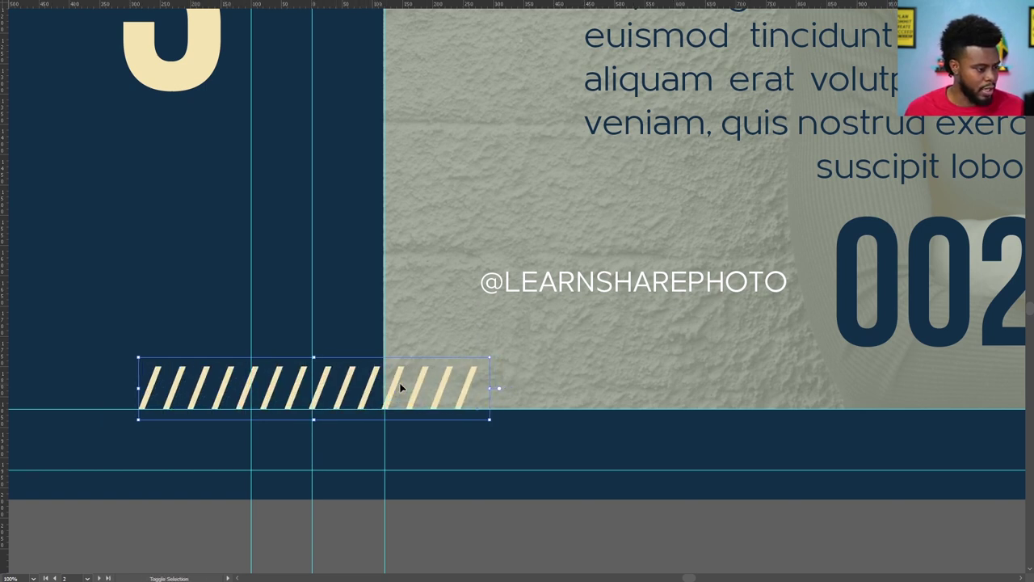
Nudge the duplicated slanted-line strip down so it straddles the lower margin guide, matching the upper strip's placement
{"action": "scroll", "coordinate": [399, 388], "scroll_direction": "down", "scroll_amount": 6}
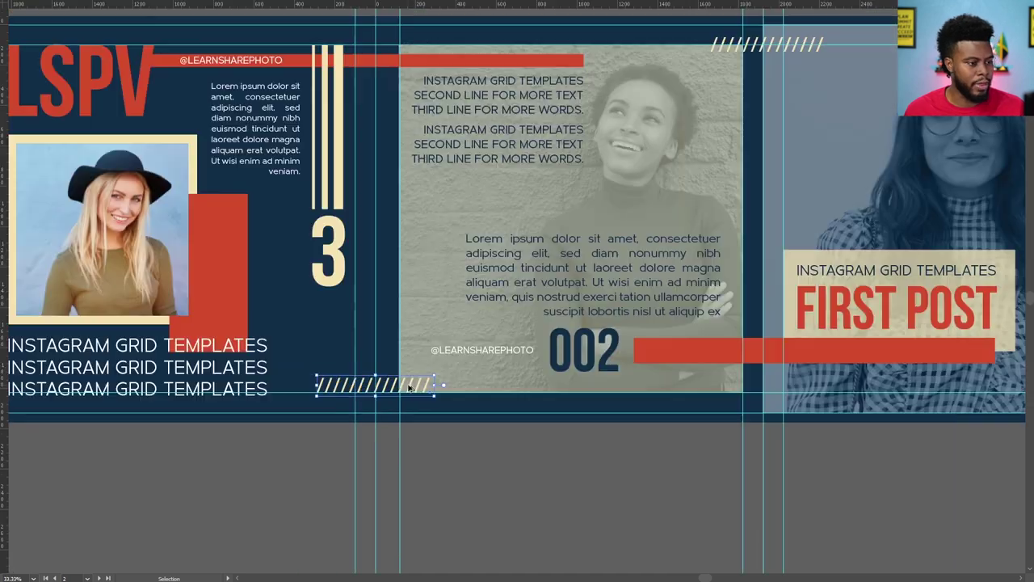
{"action": "scroll", "coordinate": [590, 211], "scroll_direction": "up", "scroll_amount": 2}
{"action": "scroll", "coordinate": [589, 211], "scroll_direction": "up", "scroll_amount": 2}
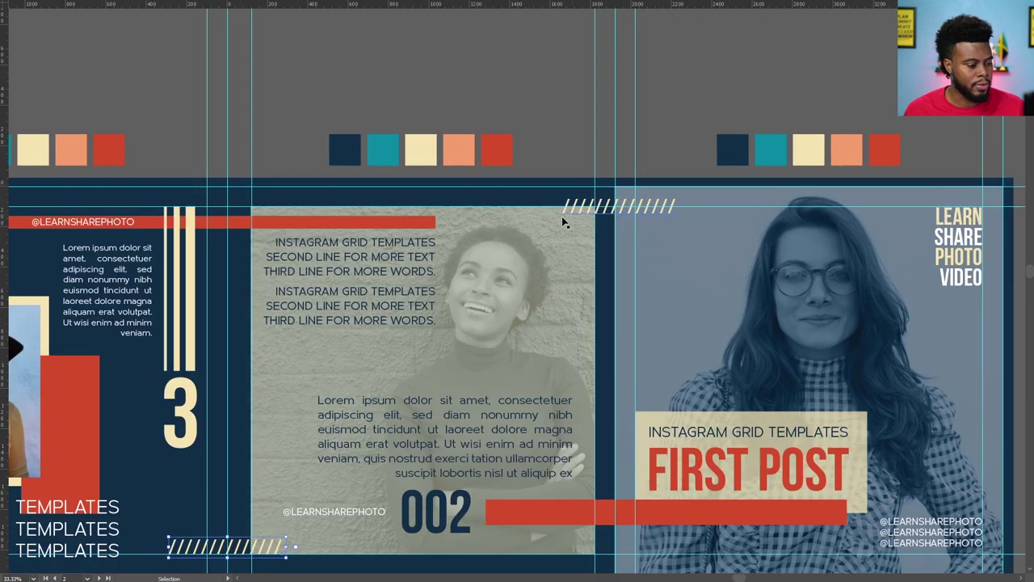
{"action": "scroll", "coordinate": [518, 255], "scroll_direction": "down", "scroll_amount": 1}
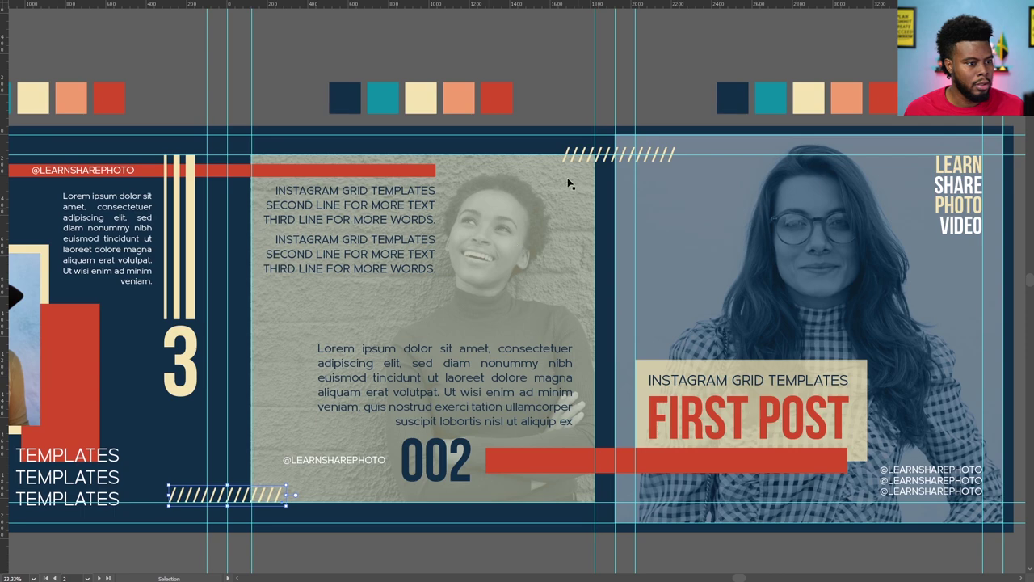
{"action": "scroll", "coordinate": [229, 501], "scroll_direction": "up", "scroll_amount": 3}
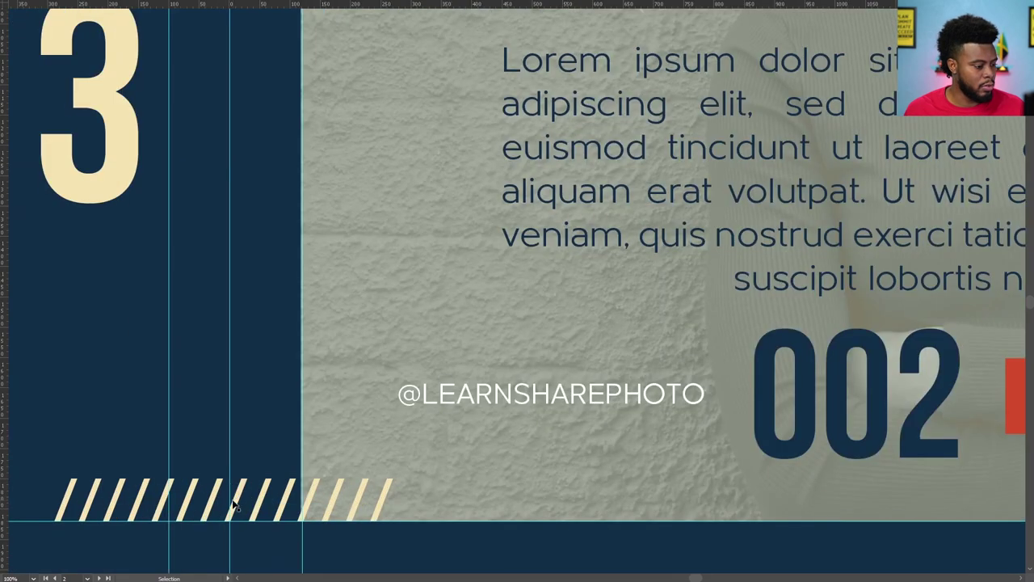
{"action": "scroll", "coordinate": [232, 505], "scroll_direction": "up", "scroll_amount": 1}
{"action": "scroll", "coordinate": [301, 459], "scroll_direction": "down", "scroll_amount": 1}
{"action": "left_click", "coordinate": [312, 444]}
{"action": "key", "text": "Down"}
{"action": "key", "text": "Down"}
{"action": "key", "text": "Down"}
{"action": "key", "text": "Down"}
{"action": "key", "text": "Down"}
{"action": "key", "text": "Down"}
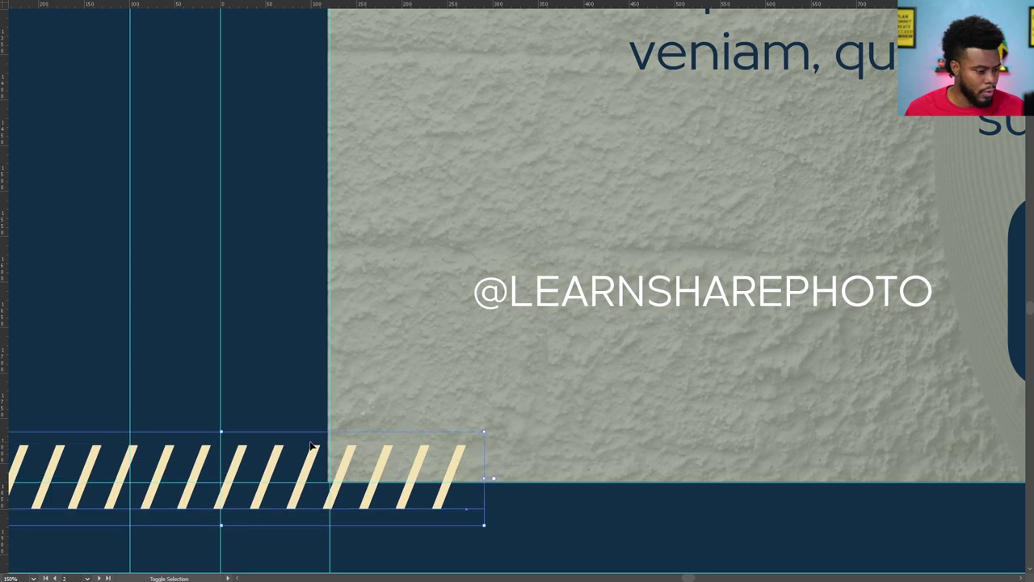
Recolor the lower slanted-line strip red by sampling the red palette swatch with the Eyedropper
{"action": "scroll", "coordinate": [306, 366], "scroll_direction": "down", "scroll_amount": 4}
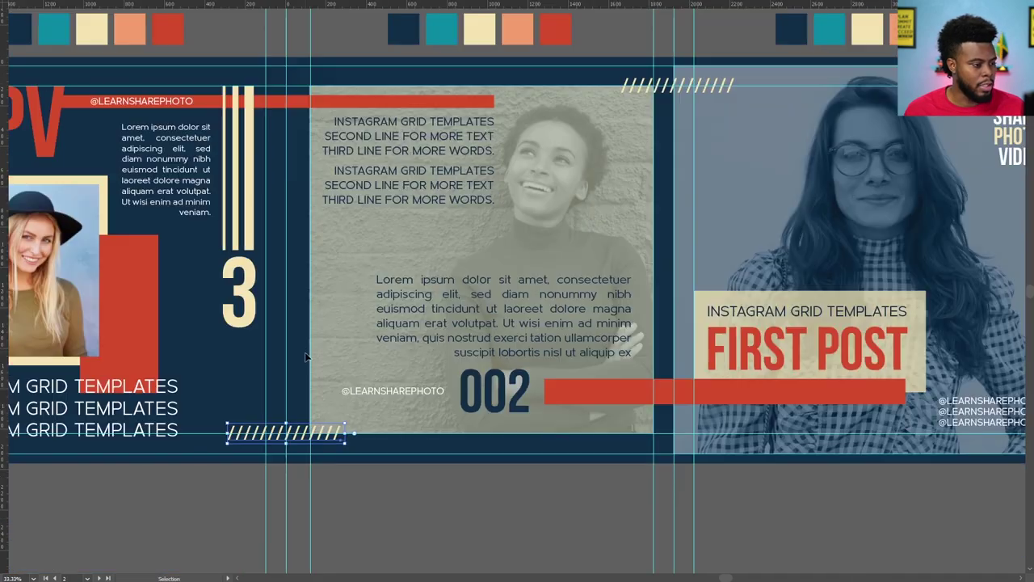
{"action": "scroll", "coordinate": [305, 366], "scroll_direction": "down", "scroll_amount": 2}
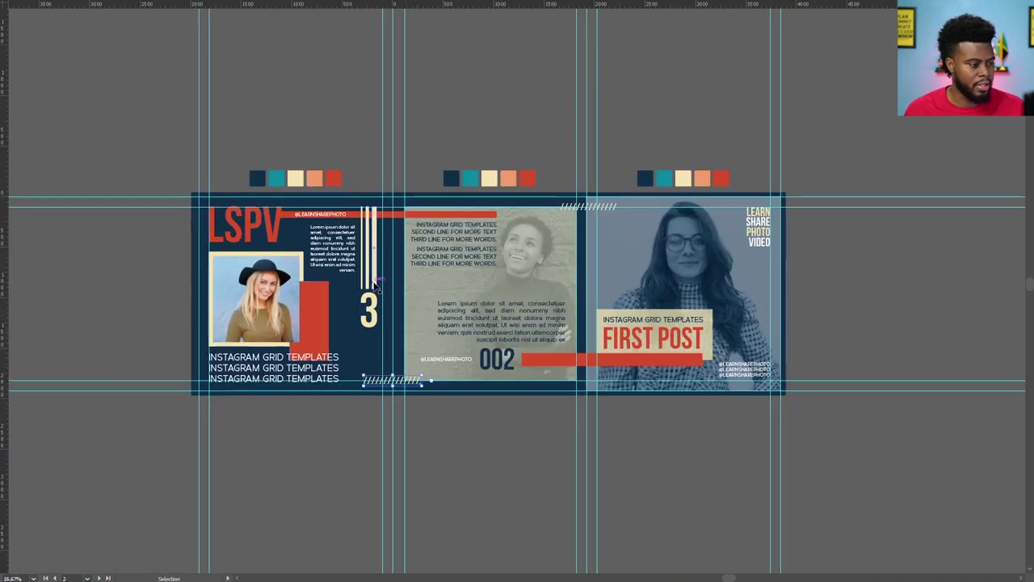
{"action": "scroll", "coordinate": [375, 282], "scroll_direction": "up", "scroll_amount": 3}
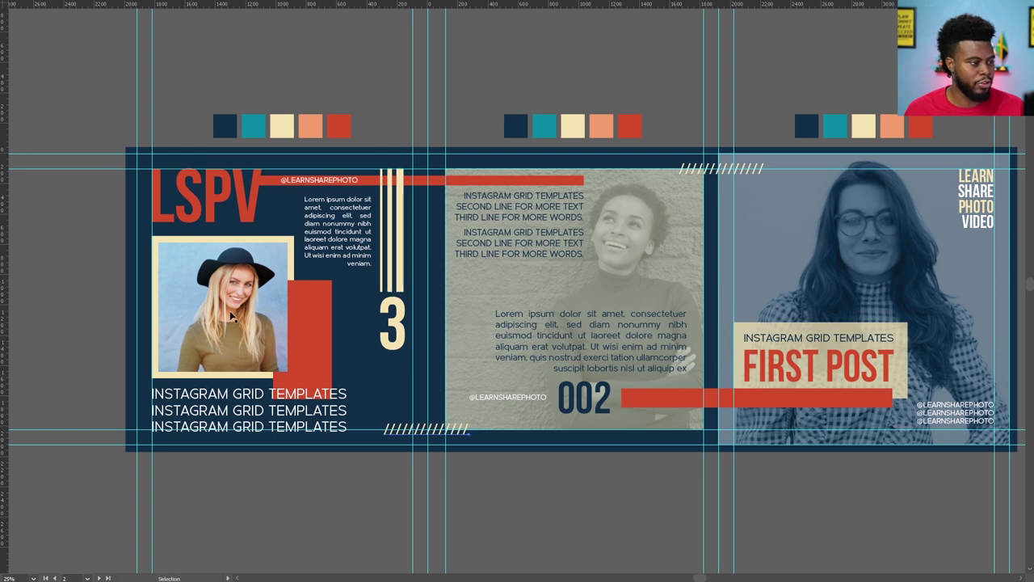
{"action": "key", "text": "i"}
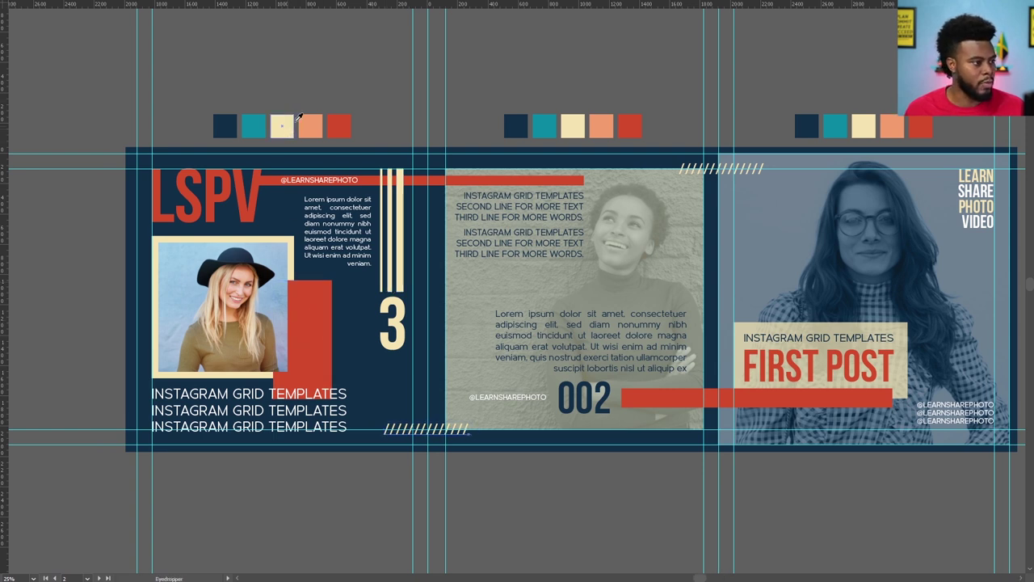
{"action": "scroll", "coordinate": [493, 198], "scroll_direction": "right", "scroll_amount": 2}
{"action": "key", "text": "v"}
{"action": "left_click", "coordinate": [349, 424]}
{"action": "key", "text": "i"}
{"action": "left_click", "coordinate": [302, 125]}
{"action": "key", "text": "v"}
{"action": "scroll", "coordinate": [555, 268], "scroll_direction": "right", "scroll_amount": 1}
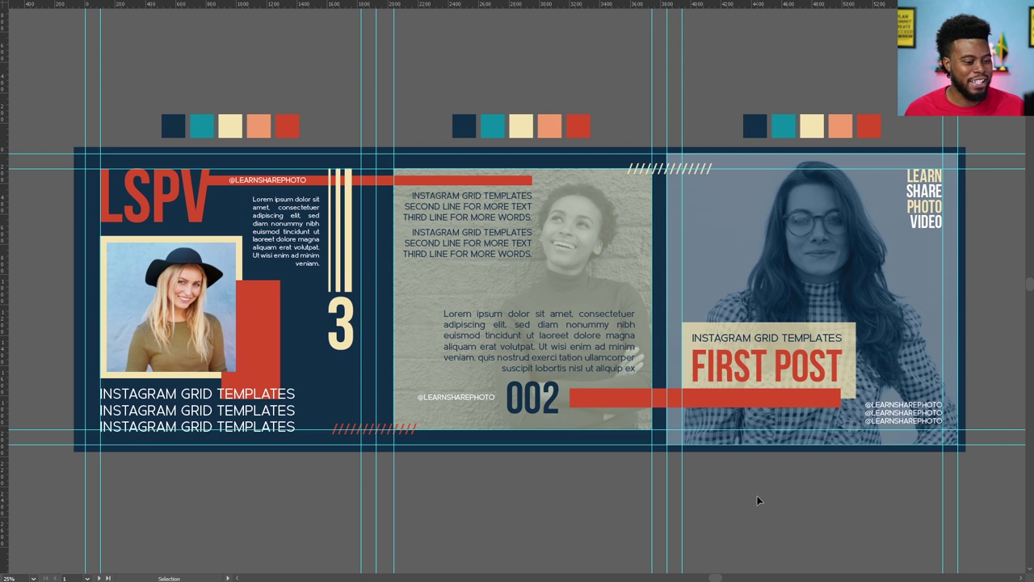
Hide the guides and return to the normal screen mode with all three posts in view
{"action": "key", "text": "ctrl+semicolon"}
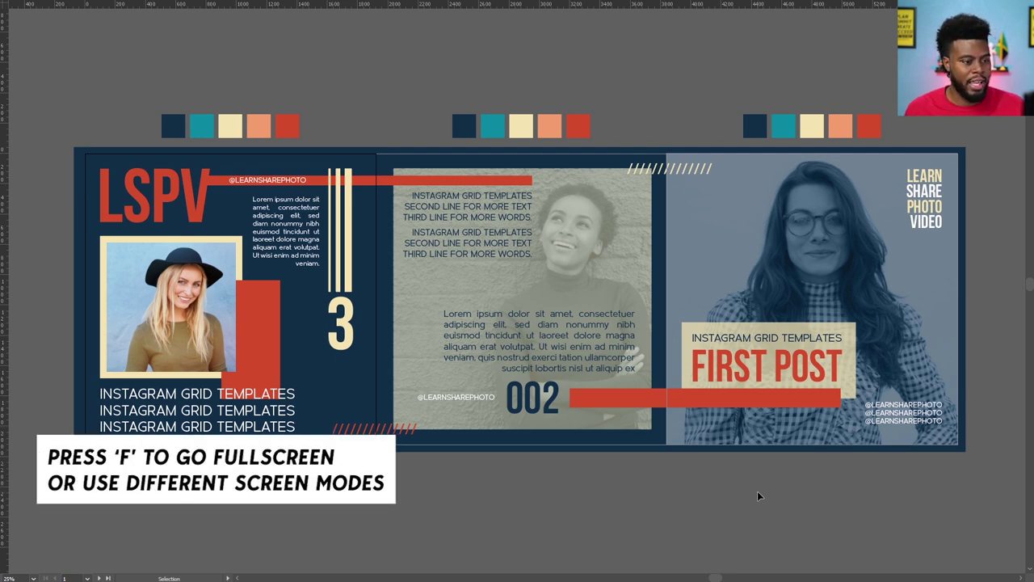
{"action": "key", "text": "f"}
{"action": "key", "text": "ctrl+minus"}
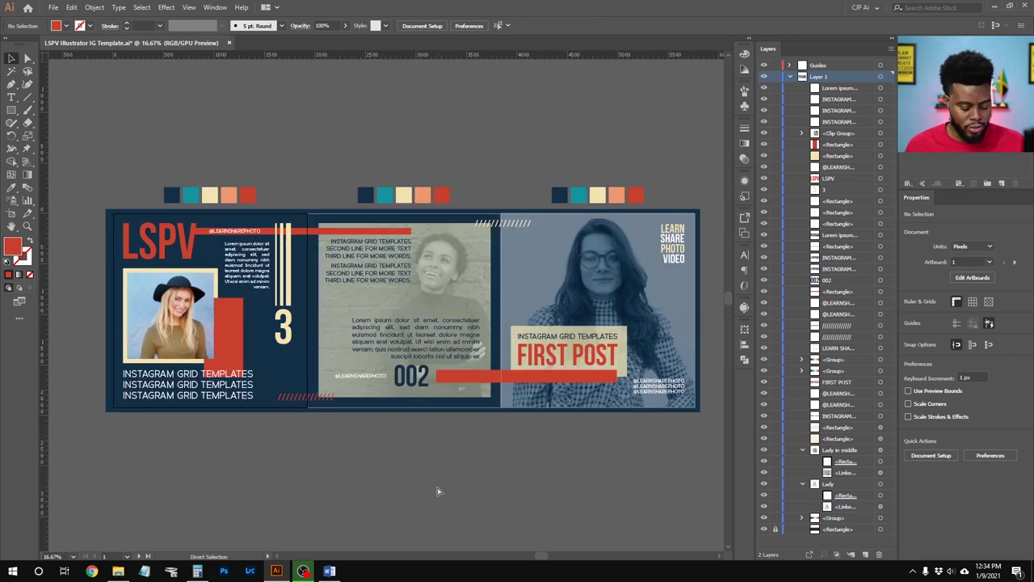
{"action": "left_click_drag", "start_coordinate": [437, 487], "coordinate": [602, 217]}
Open Export for Screens and include all three artboards in the export
{"action": "key", "text": "ctrl+alt+e"}
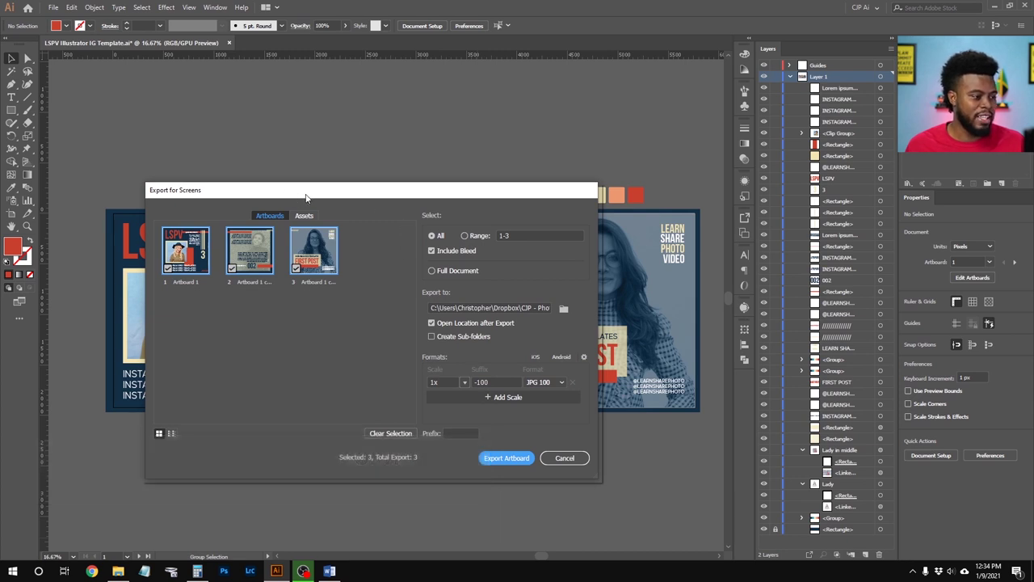
{"action": "left_click_drag", "start_coordinate": [307, 198], "coordinate": [337, 153]}
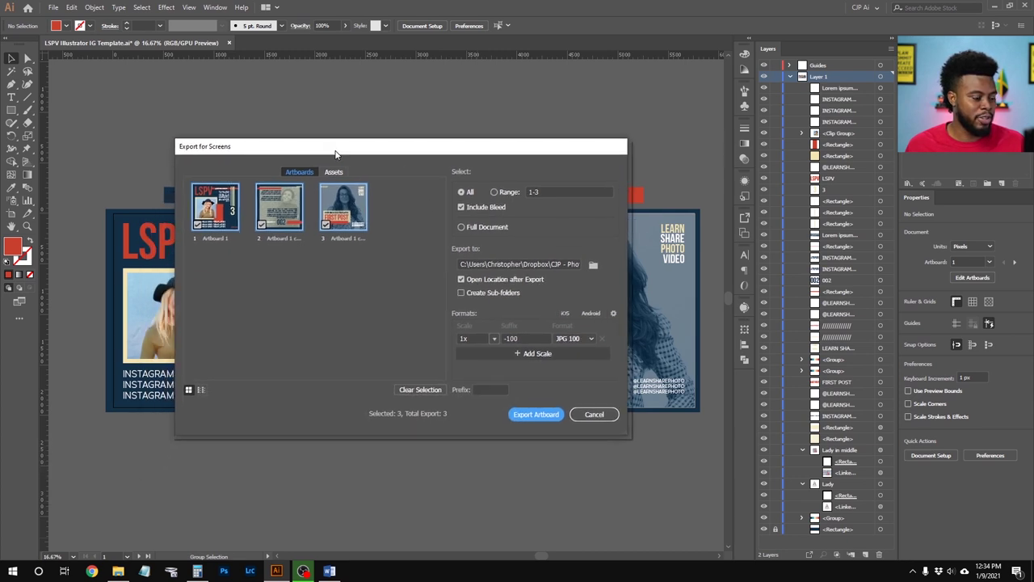
{"action": "left_click", "coordinate": [226, 217]}
{"action": "left_click", "coordinate": [215, 222]}
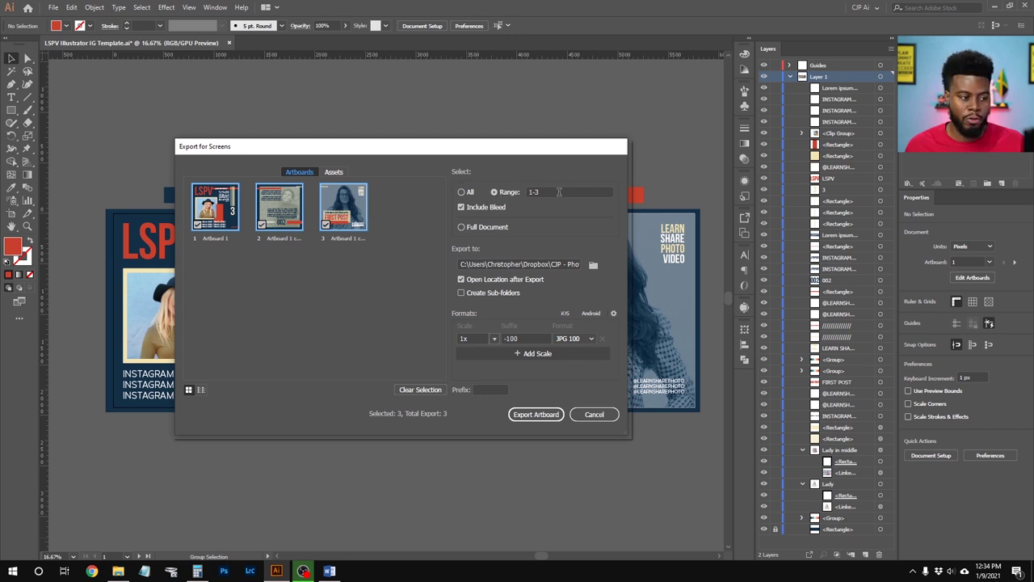
{"action": "left_click", "coordinate": [469, 192]}
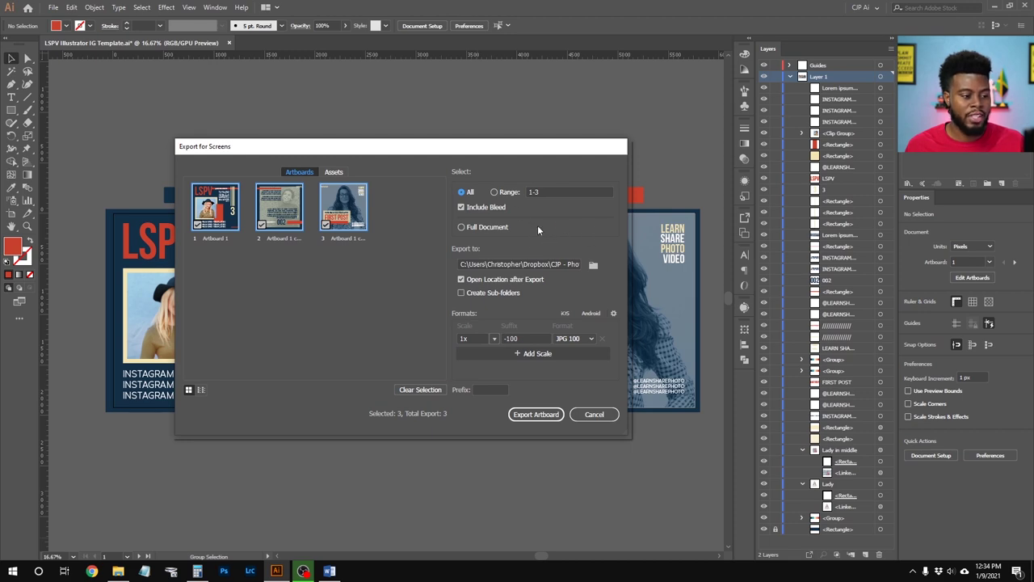
Set the export location to the LSPV Illustrator 02 folder on the Desktop and export the artboards as JPG 100 at 1x
{"action": "left_click", "coordinate": [595, 265]}
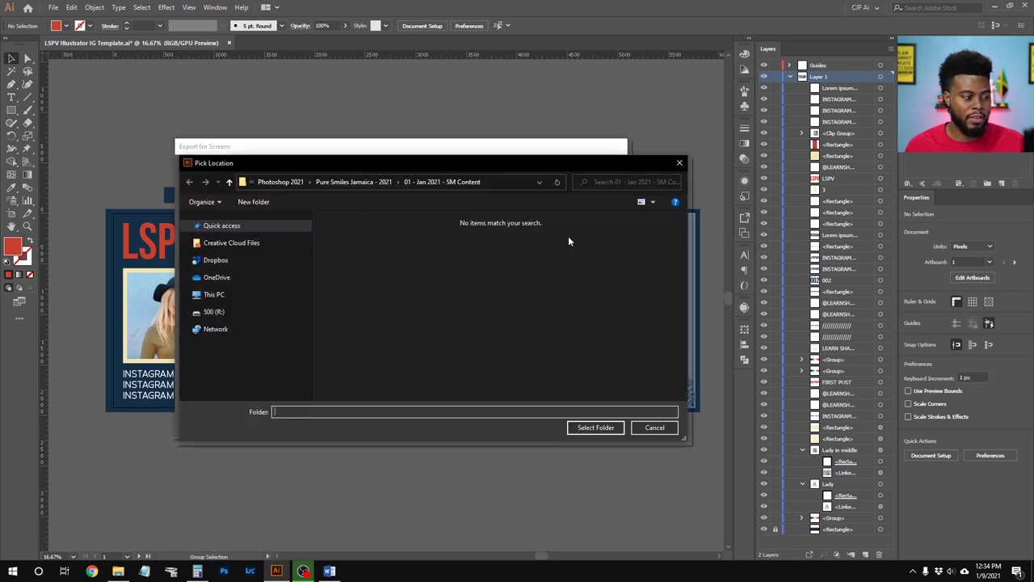
{"action": "left_click", "coordinate": [226, 294]}
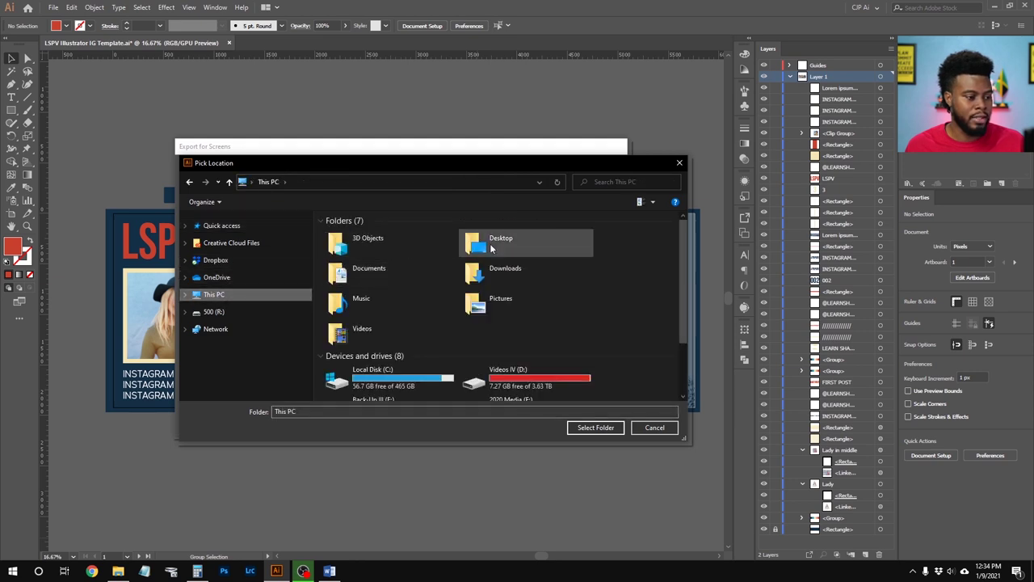
{"action": "double_click", "coordinate": [489, 239]}
{"action": "double_click", "coordinate": [350, 247]}
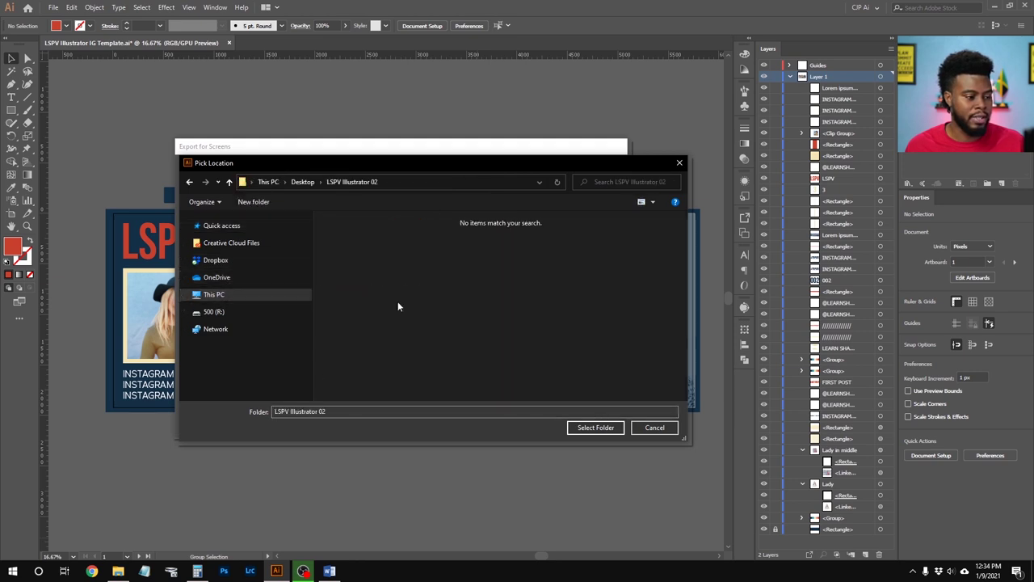
{"action": "left_click", "coordinate": [601, 428]}
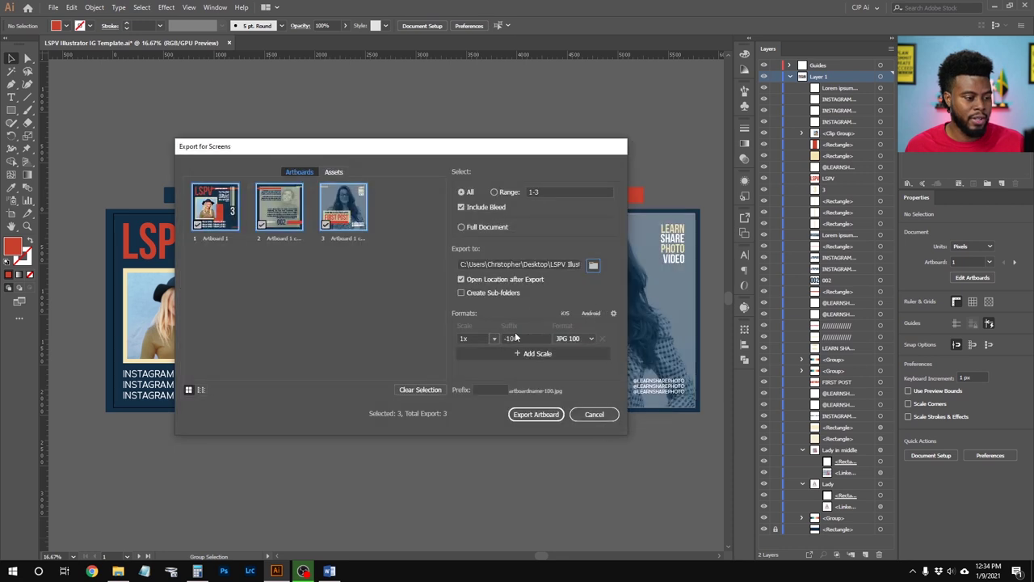
{"action": "left_click", "coordinate": [552, 415]}
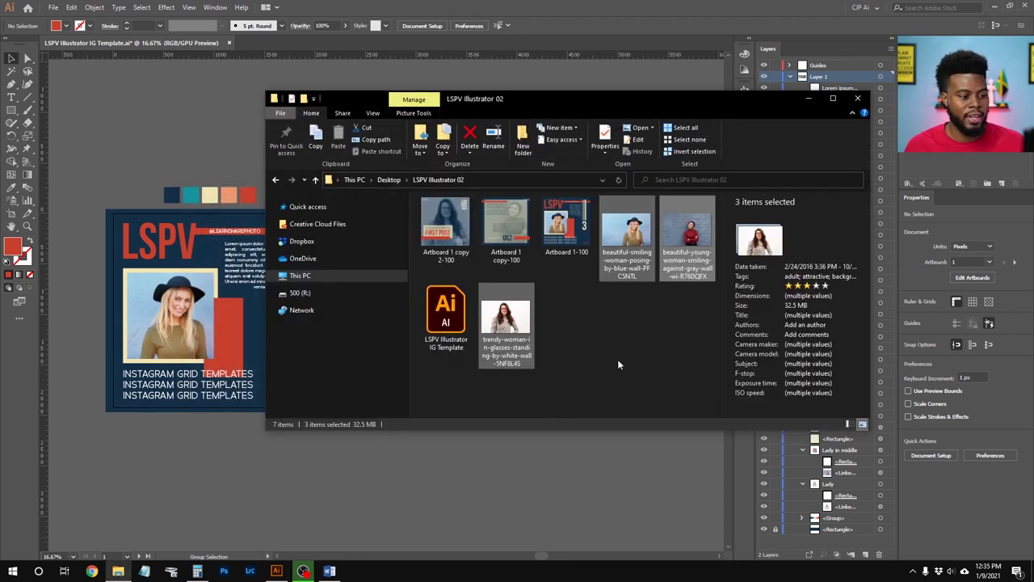
Open the exported image of the first post from the folder and page through the second and third post images
{"action": "left_click", "coordinate": [618, 356]}
{"action": "left_click", "coordinate": [456, 221]}
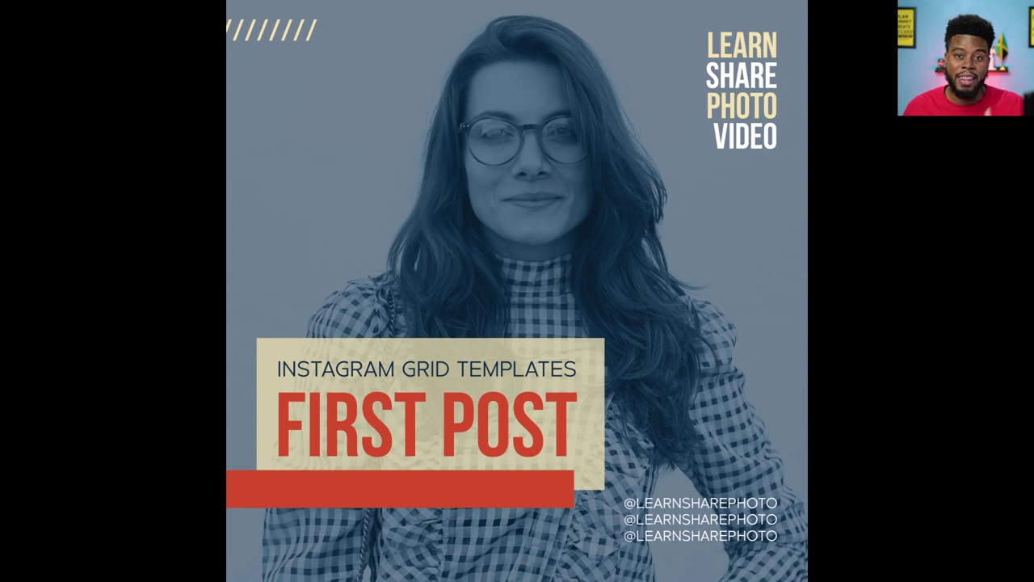
{"action": "key", "text": "Right"}
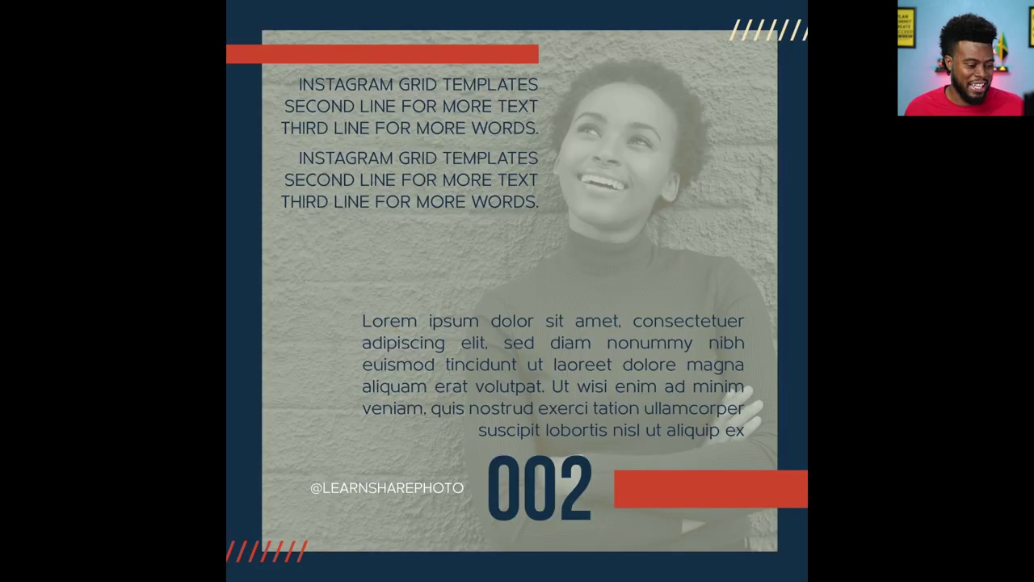
{"action": "key", "text": "Right"}
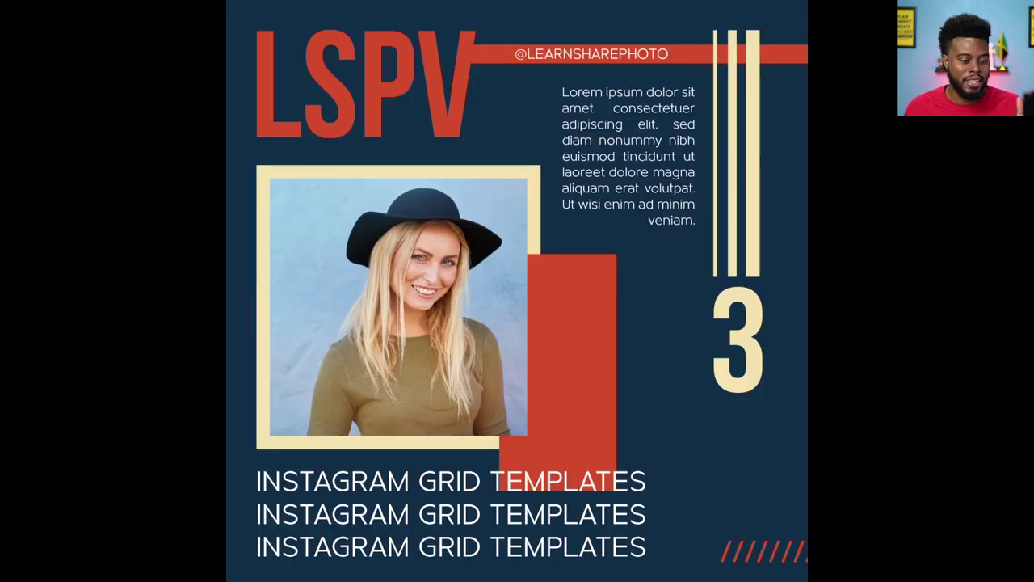